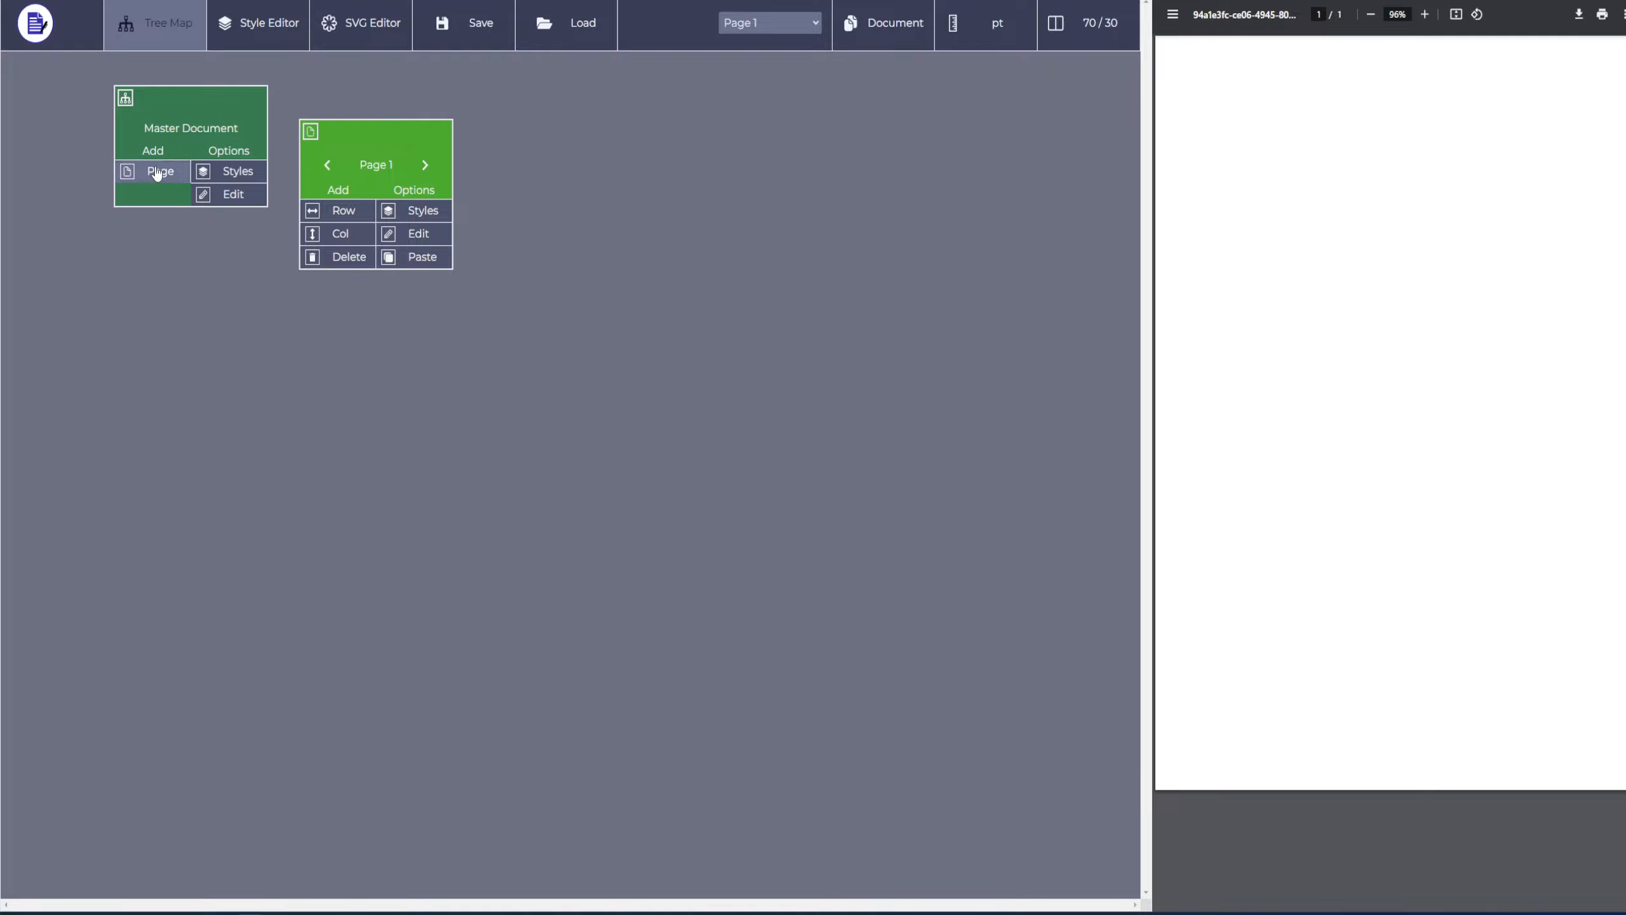
Add a page in A4 size to the master document
{"action": "left_click", "coordinate": [173, 179]}
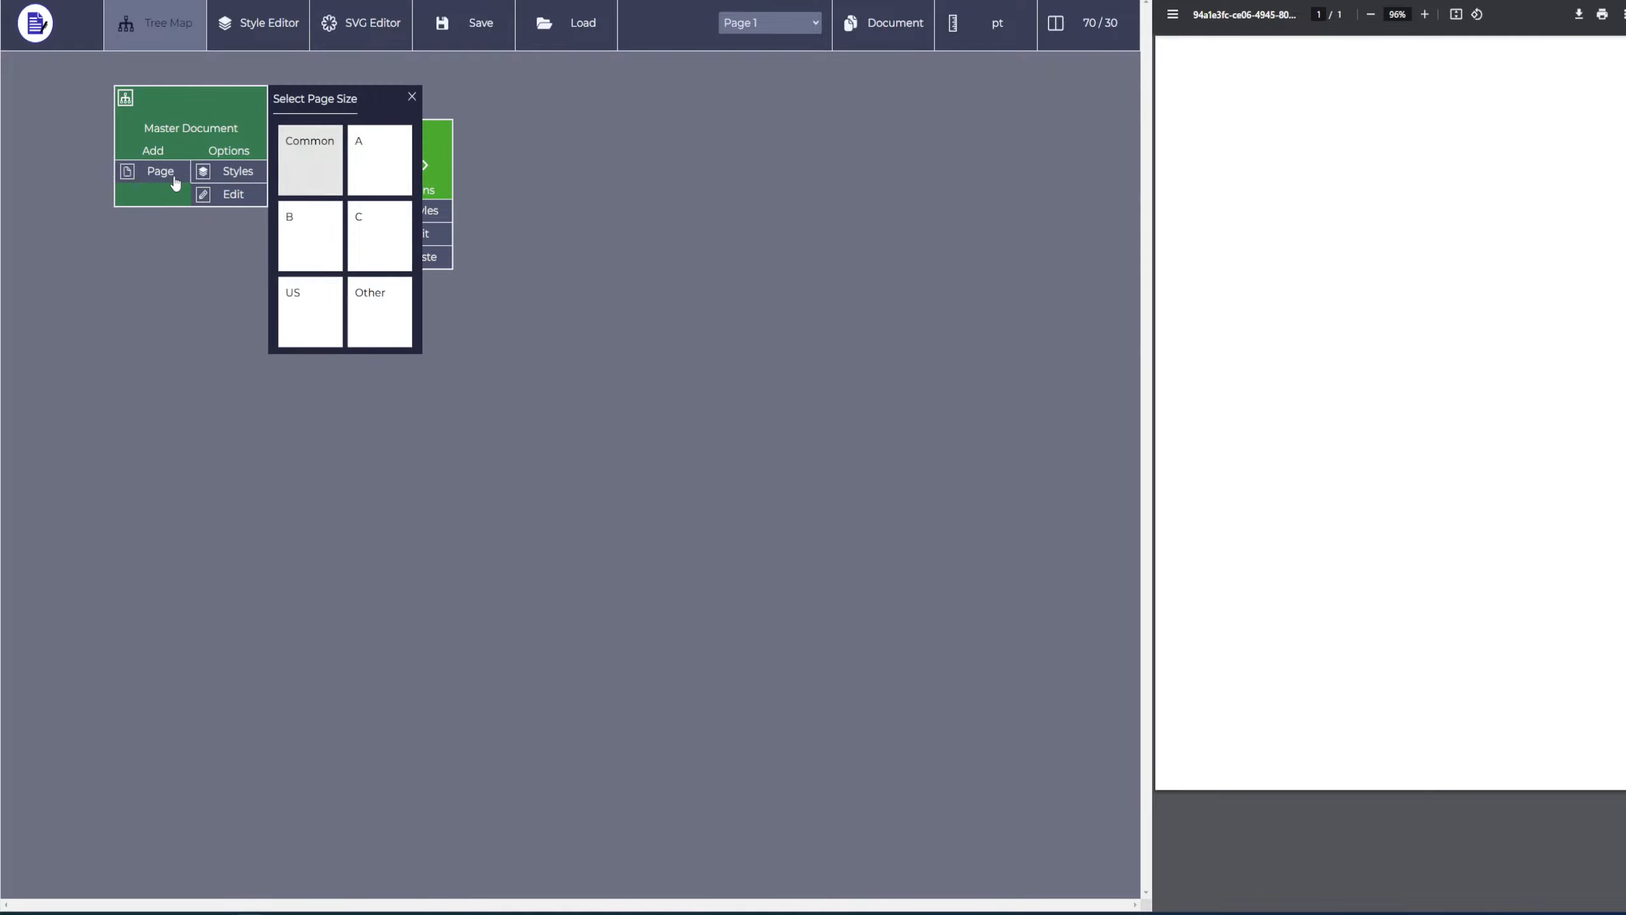
{"action": "left_click", "coordinate": [375, 161]}
{"action": "left_click", "coordinate": [317, 199]}
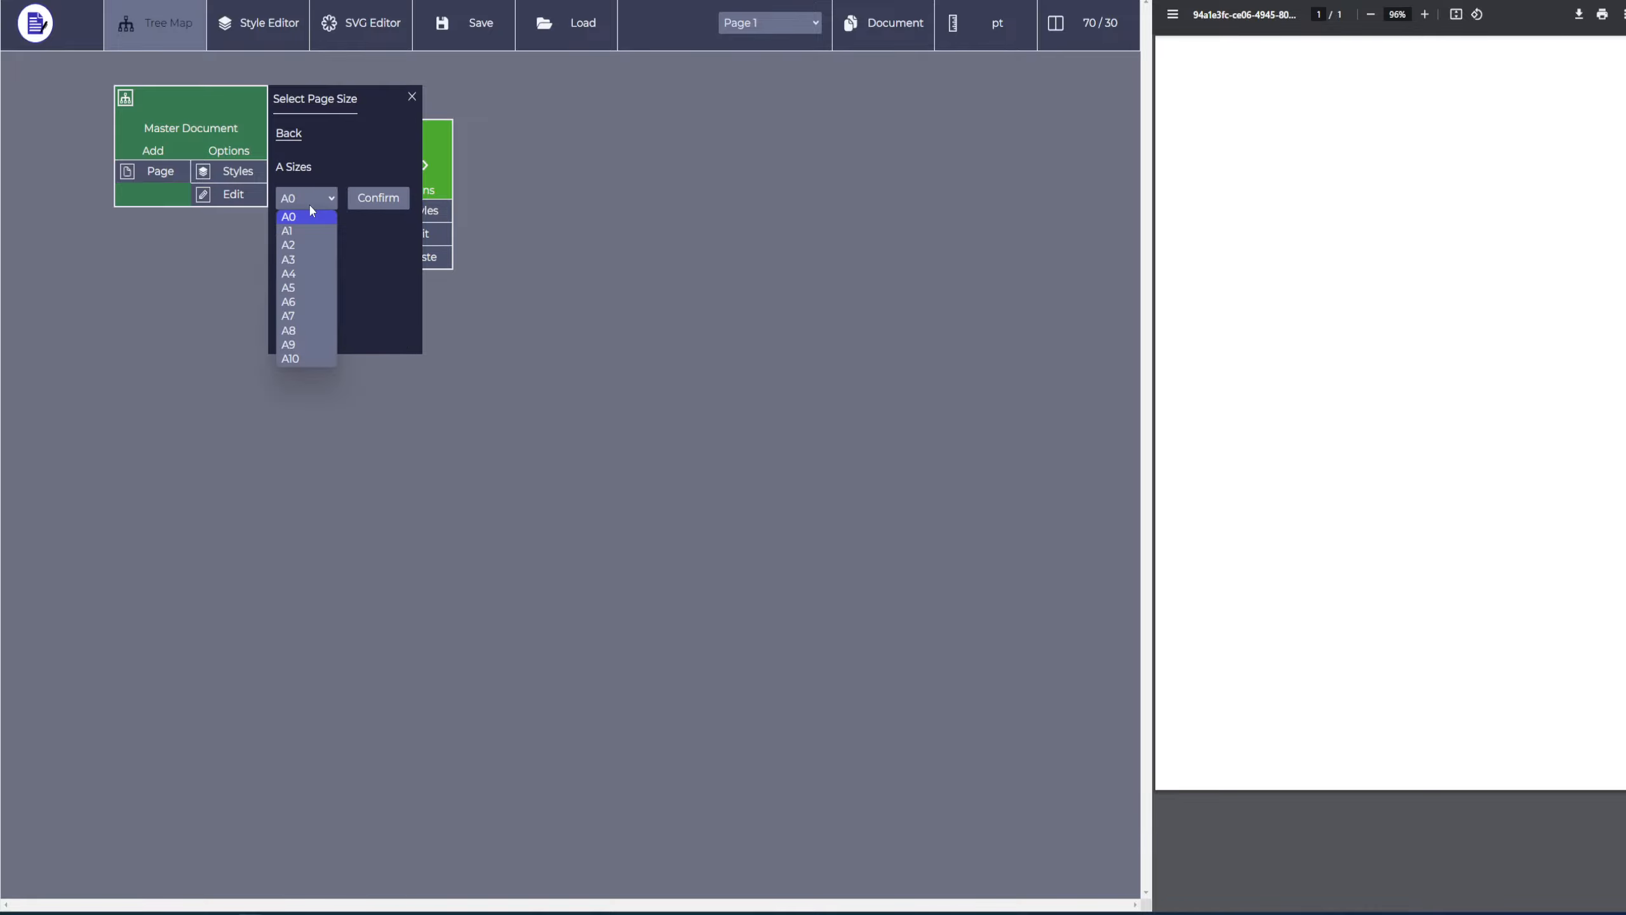
{"action": "left_click", "coordinate": [291, 274]}
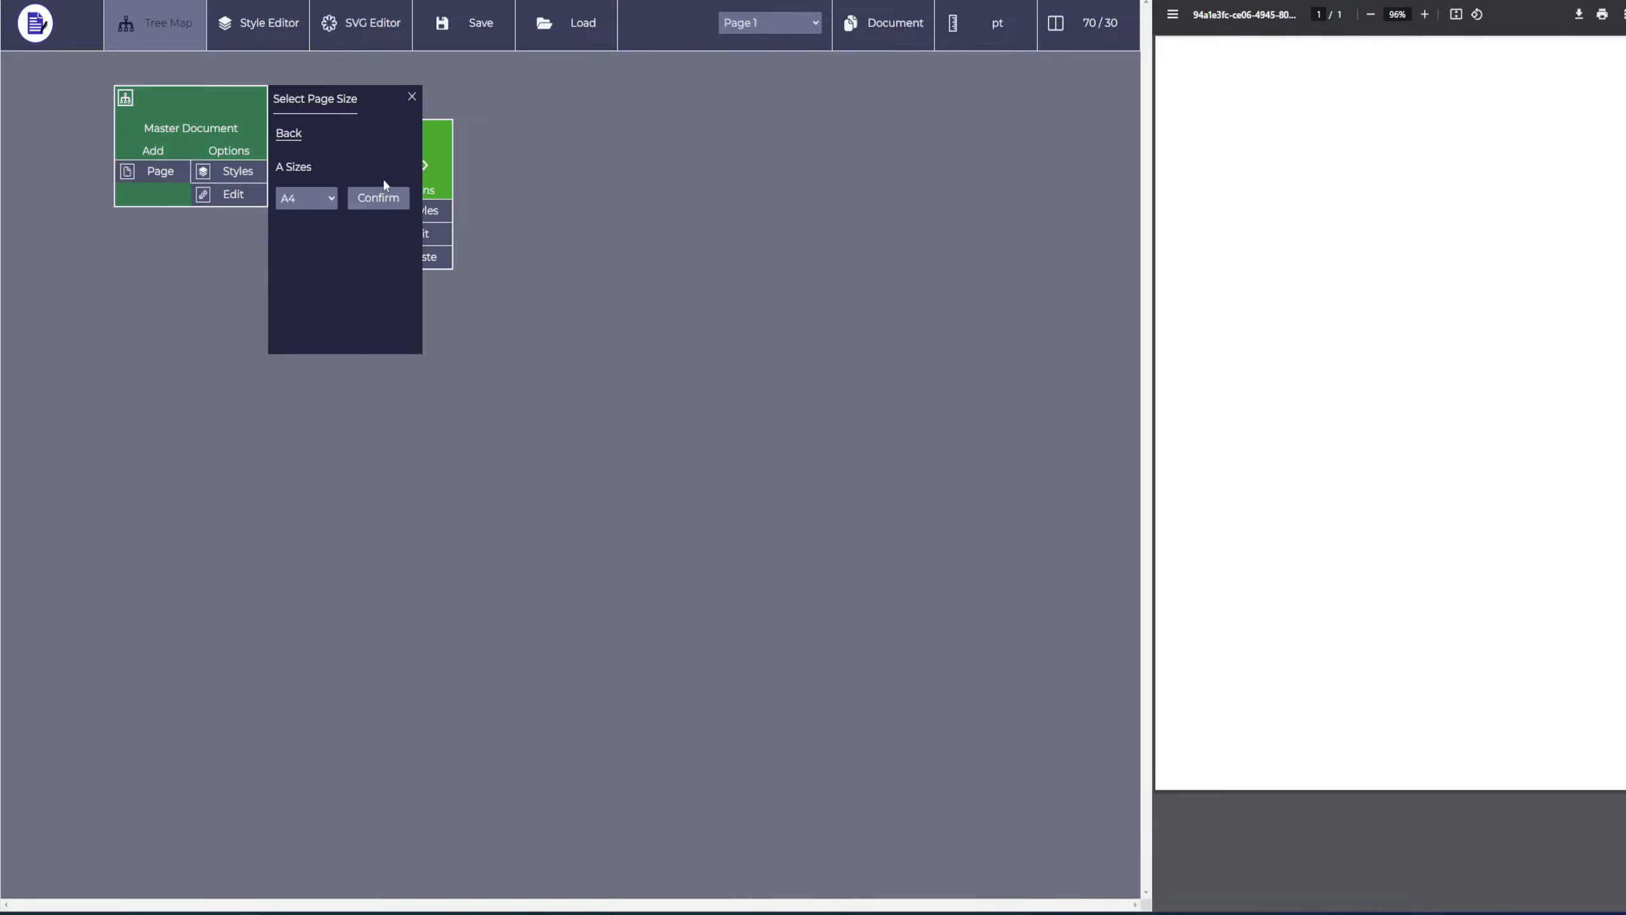
{"action": "left_click", "coordinate": [381, 200]}
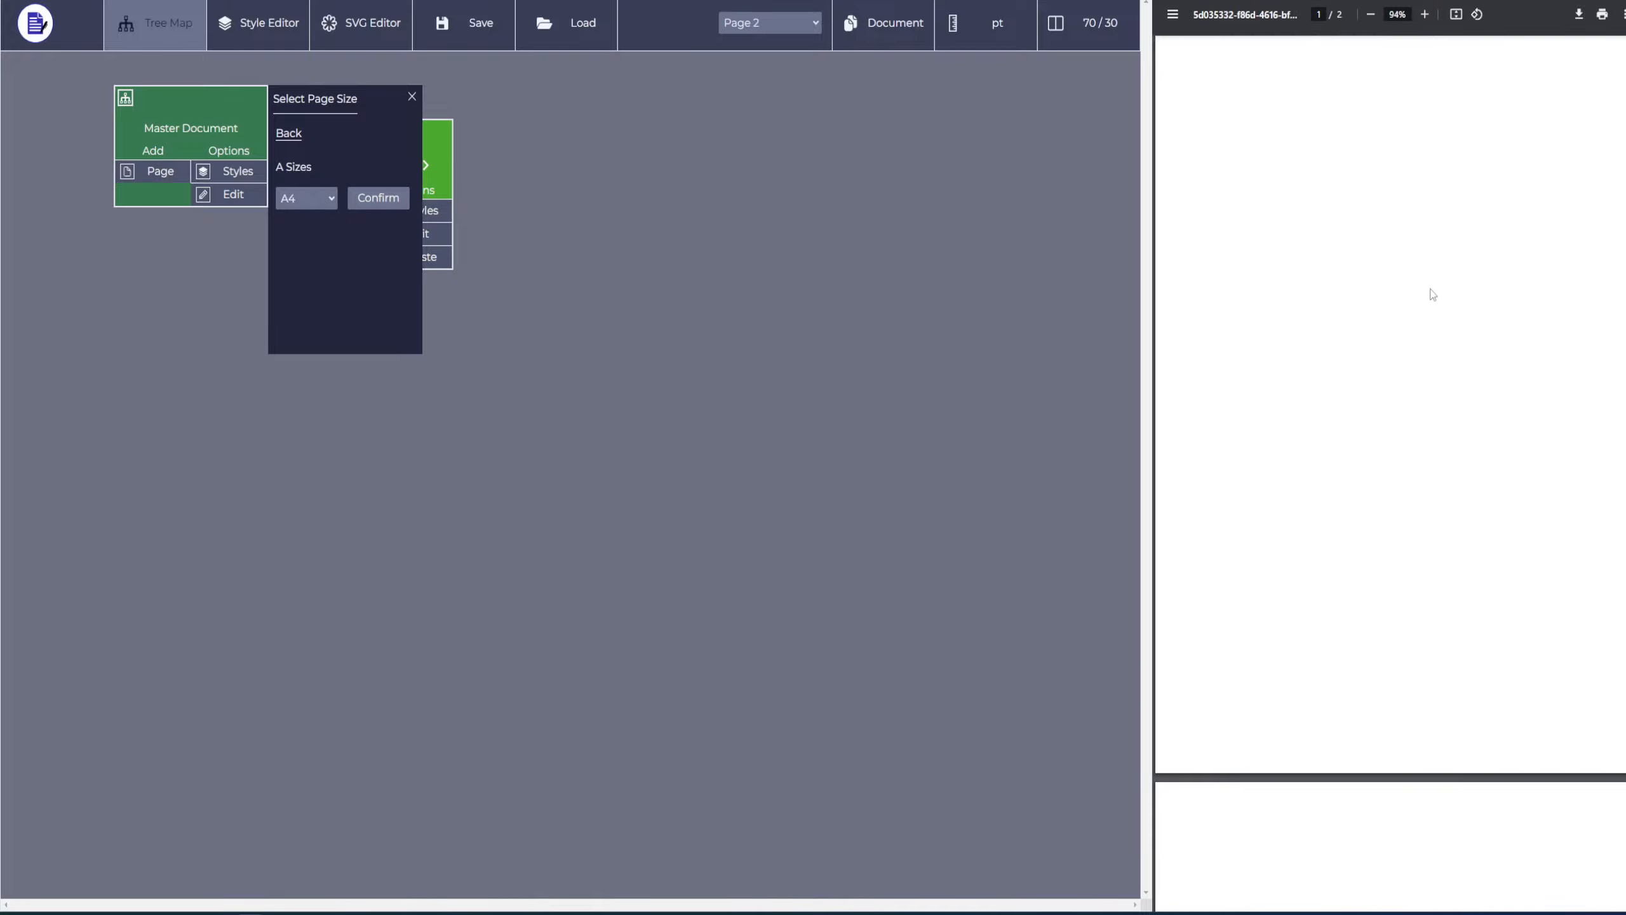
{"action": "scroll", "coordinate": [1432, 298], "scroll_direction": "down", "scroll_amount": 5}
{"action": "scroll", "coordinate": [1441, 449], "scroll_direction": "up", "scroll_amount": 5}
Add a page in the US LEGAL size to the master document, compare the pages in the preview, and close the page size selection
{"action": "left_click", "coordinate": [309, 200]}
{"action": "left_click", "coordinate": [306, 201]}
{"action": "left_click", "coordinate": [291, 134]}
{"action": "left_click", "coordinate": [302, 325]}
{"action": "left_click", "coordinate": [307, 198]}
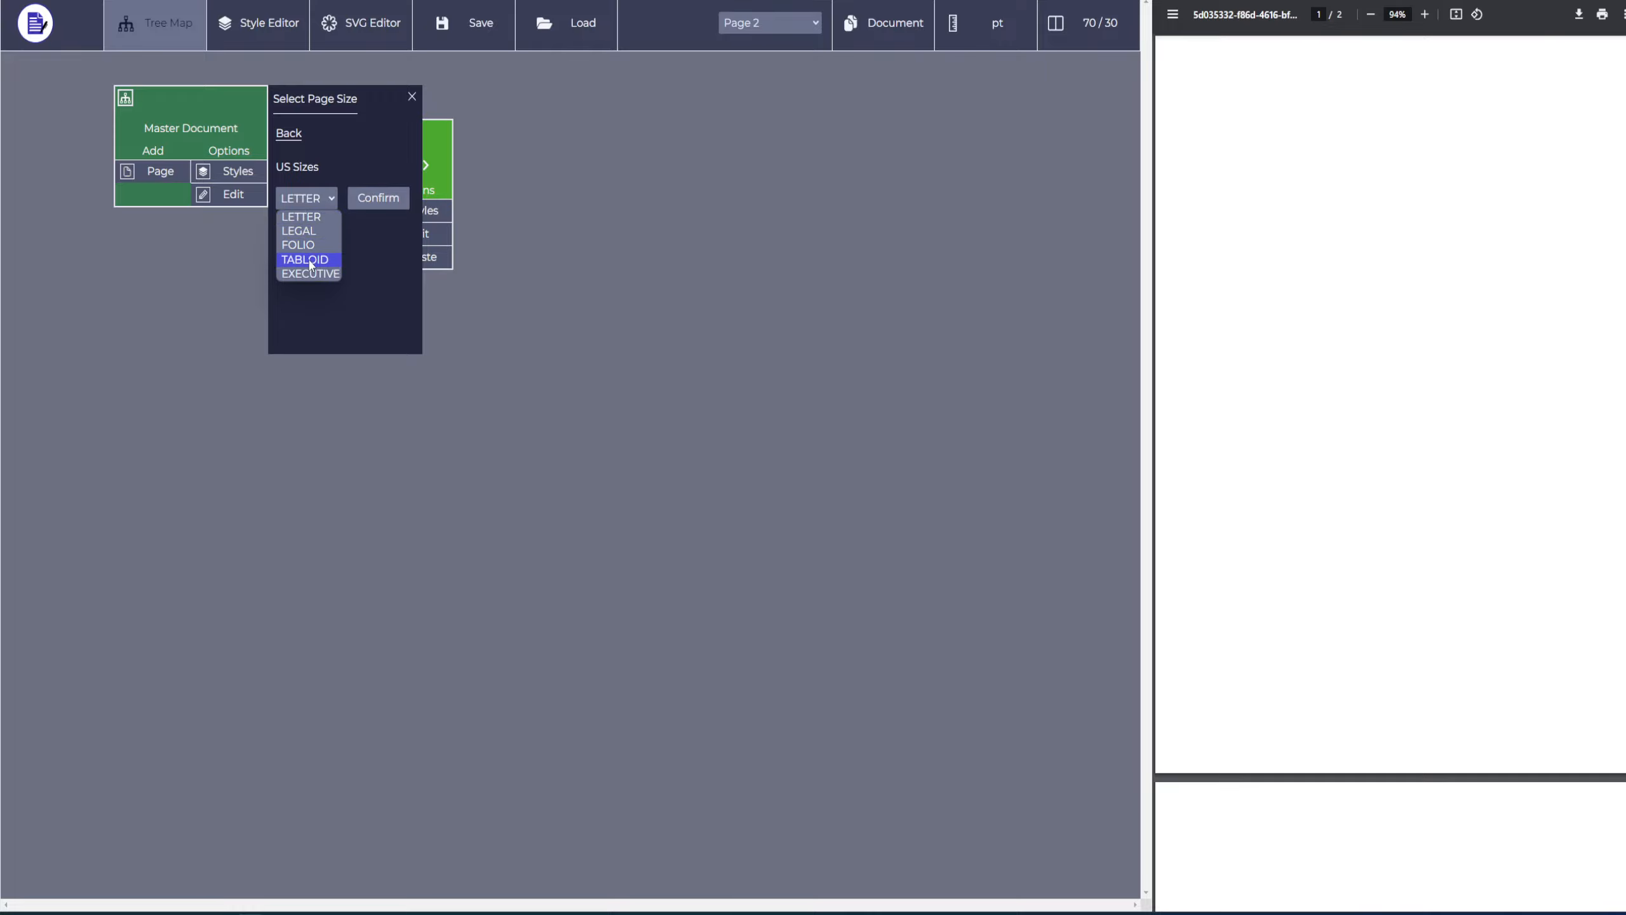
{"action": "left_click", "coordinate": [308, 231]}
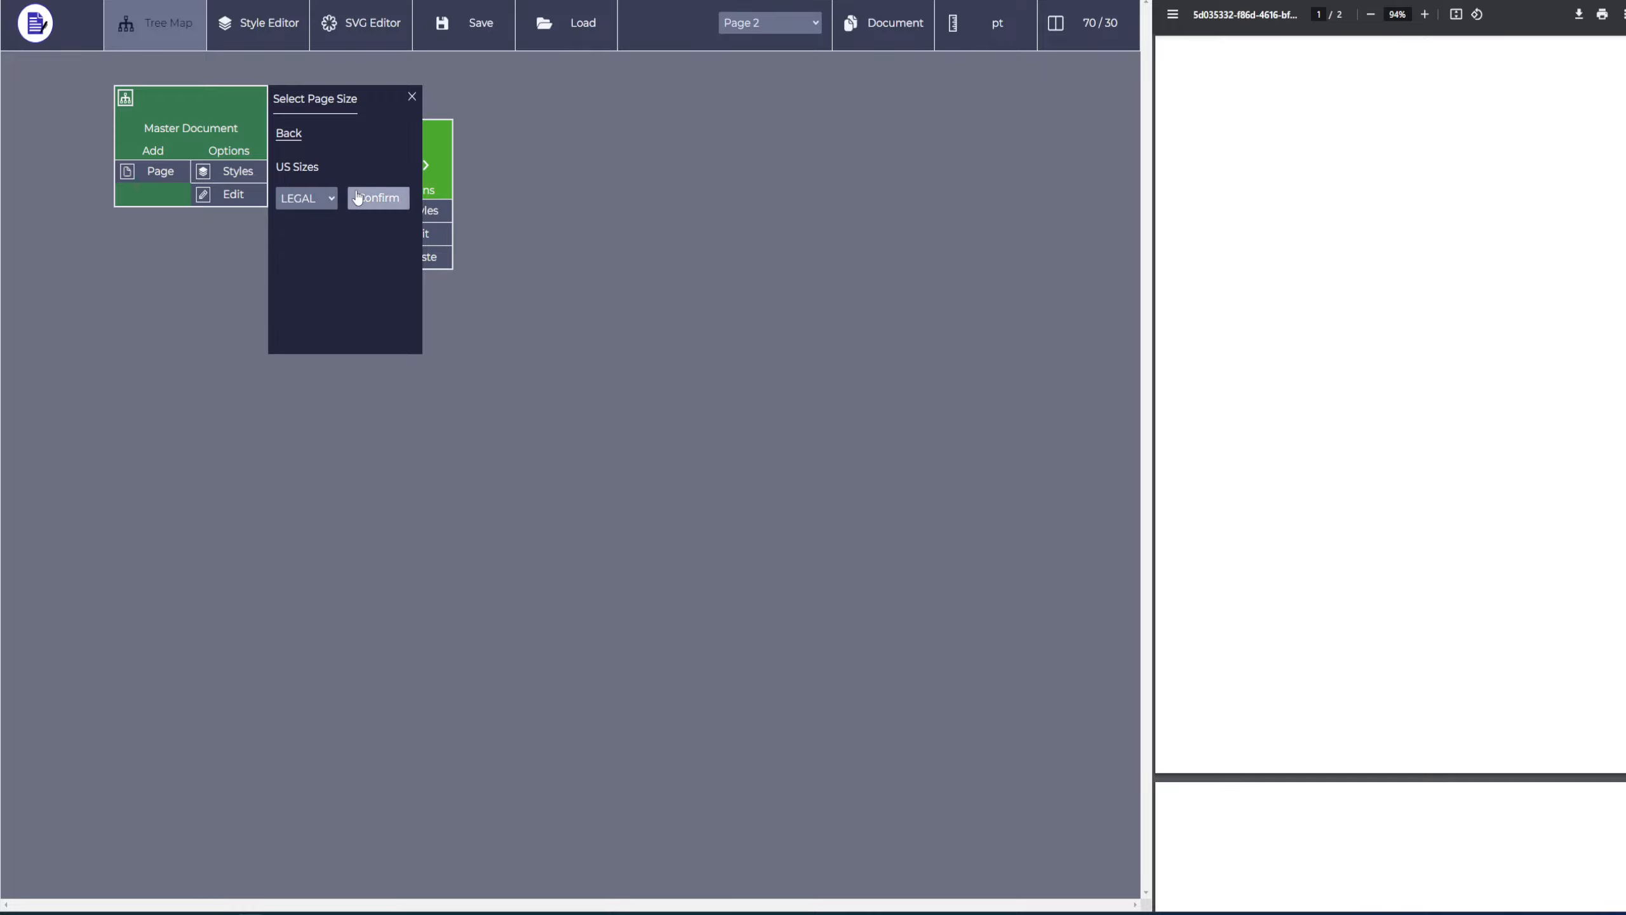
{"action": "left_click", "coordinate": [378, 199]}
{"action": "scroll", "coordinate": [1447, 398], "scroll_direction": "down", "scroll_amount": 7}
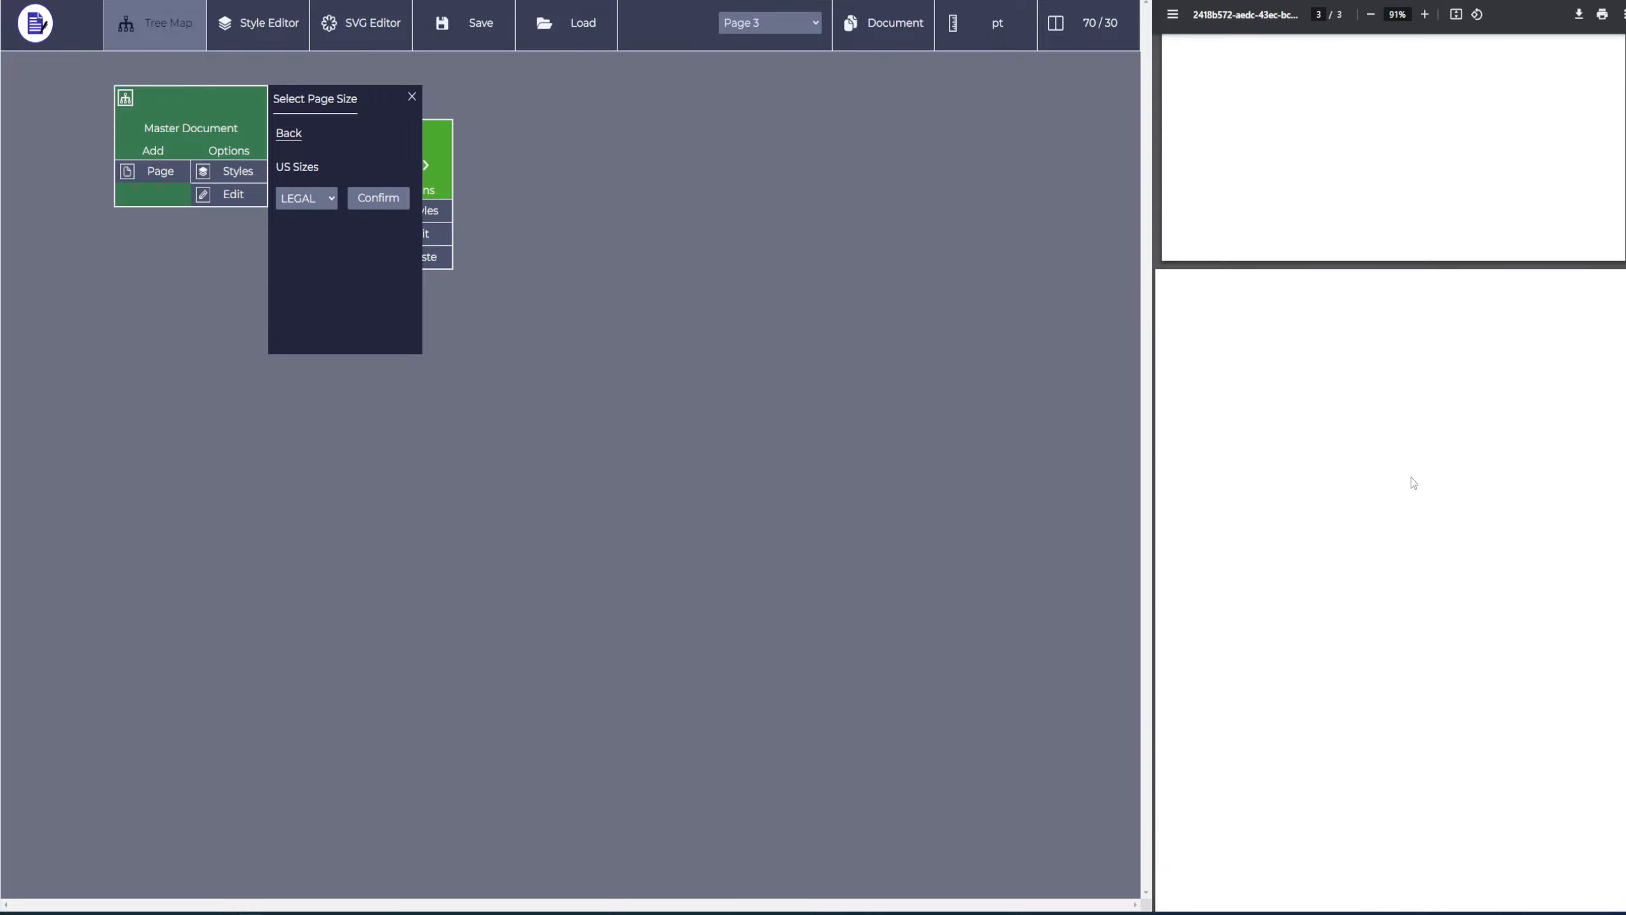
{"action": "scroll", "coordinate": [1407, 481], "scroll_direction": "up", "scroll_amount": 8}
{"action": "scroll", "coordinate": [1399, 513], "scroll_direction": "down", "scroll_amount": 7}
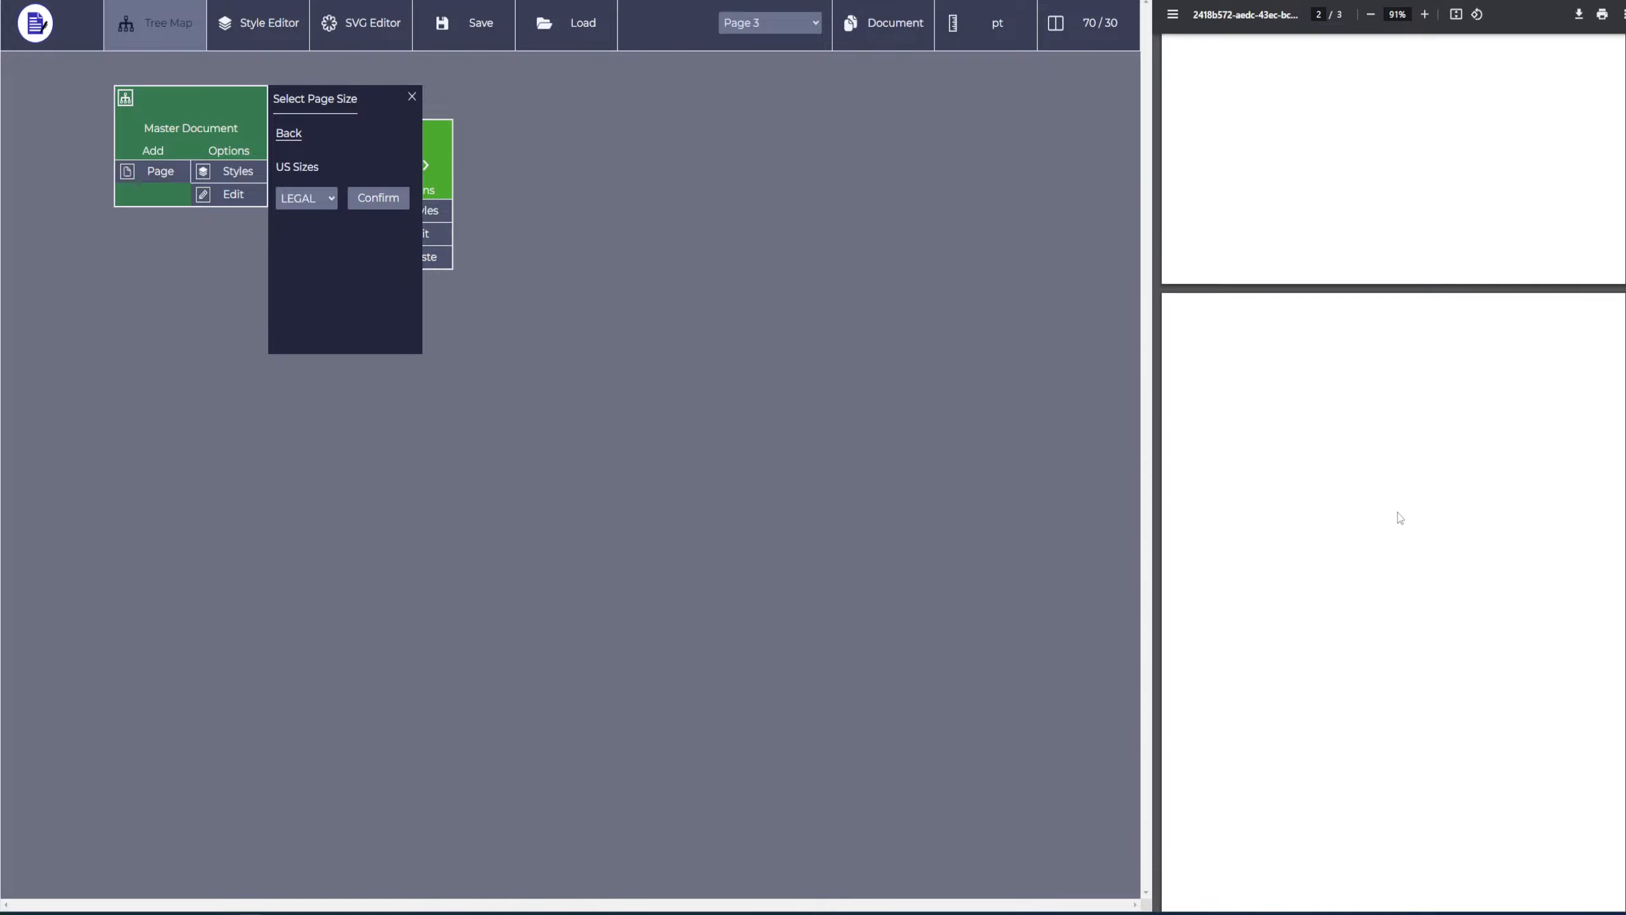
{"action": "scroll", "coordinate": [1398, 506], "scroll_direction": "up", "scroll_amount": 8}
{"action": "scroll", "coordinate": [1429, 264], "scroll_direction": "down", "scroll_amount": 7}
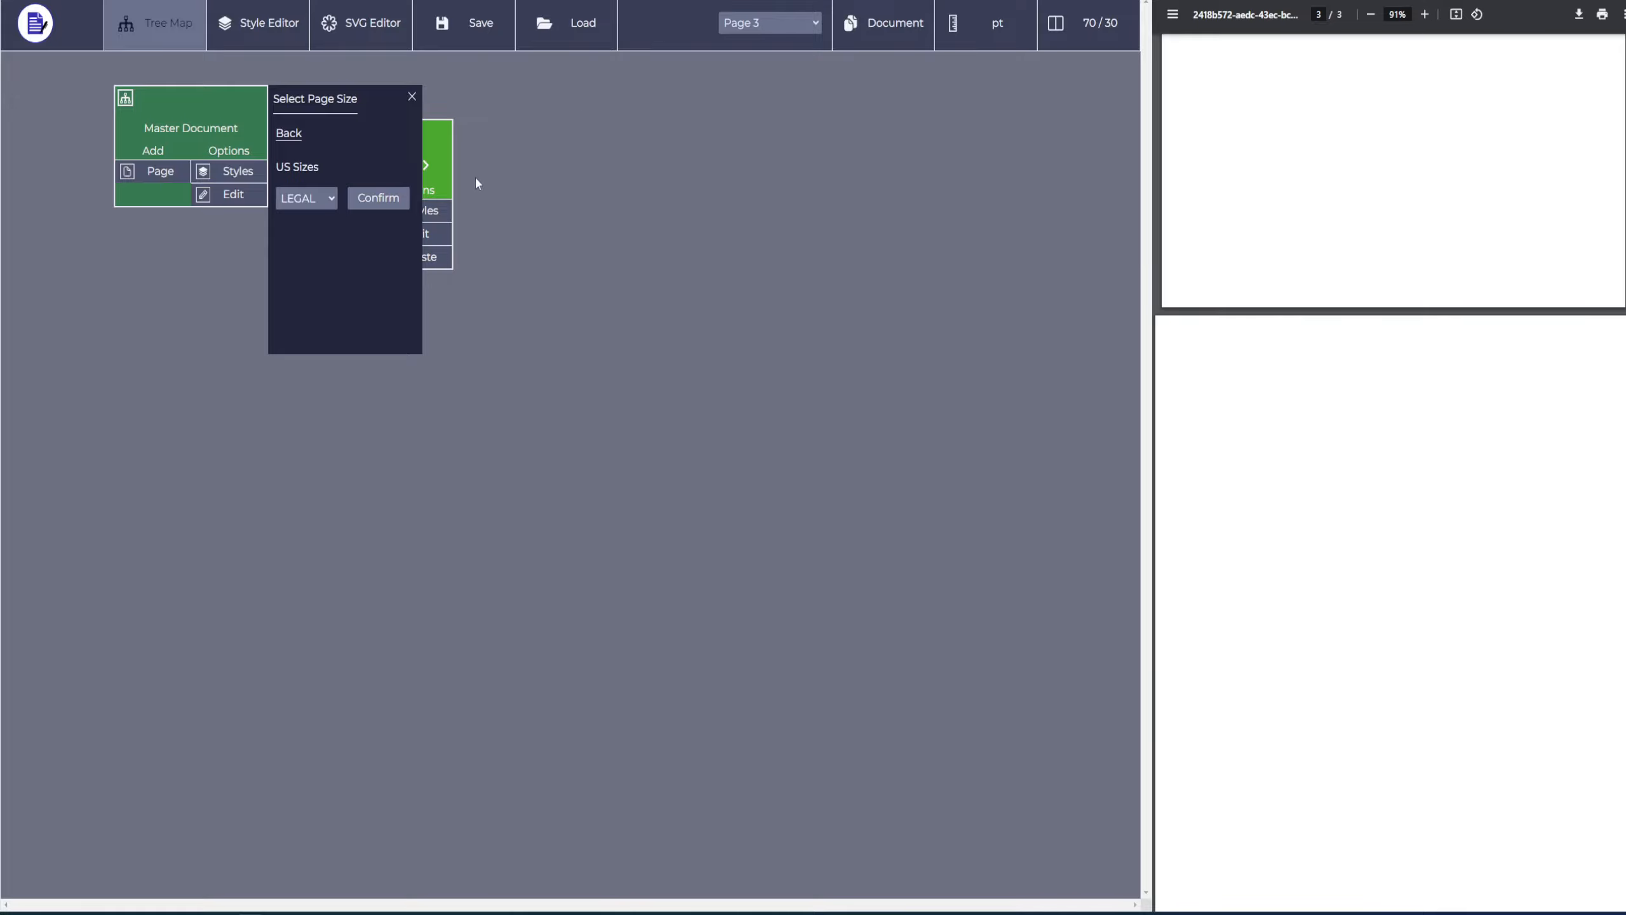
{"action": "left_click", "coordinate": [411, 99]}
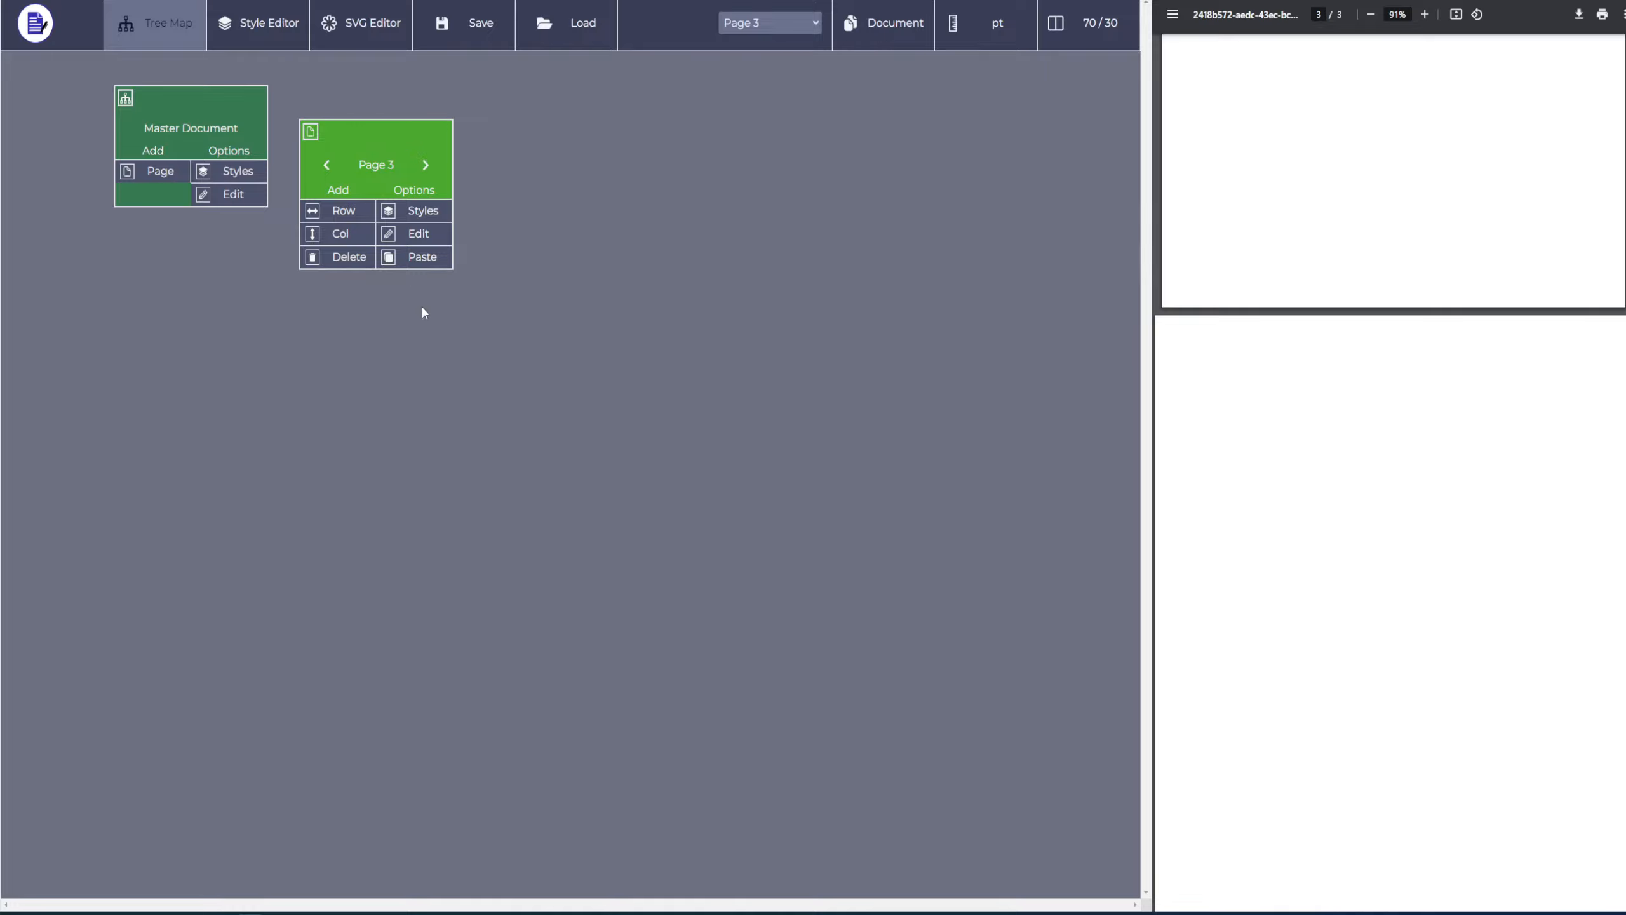
Delete Page 3 and Page 2 from the document, confirming each with the word "delete"
{"action": "scroll", "coordinate": [1479, 403], "scroll_direction": "up", "scroll_amount": 15}
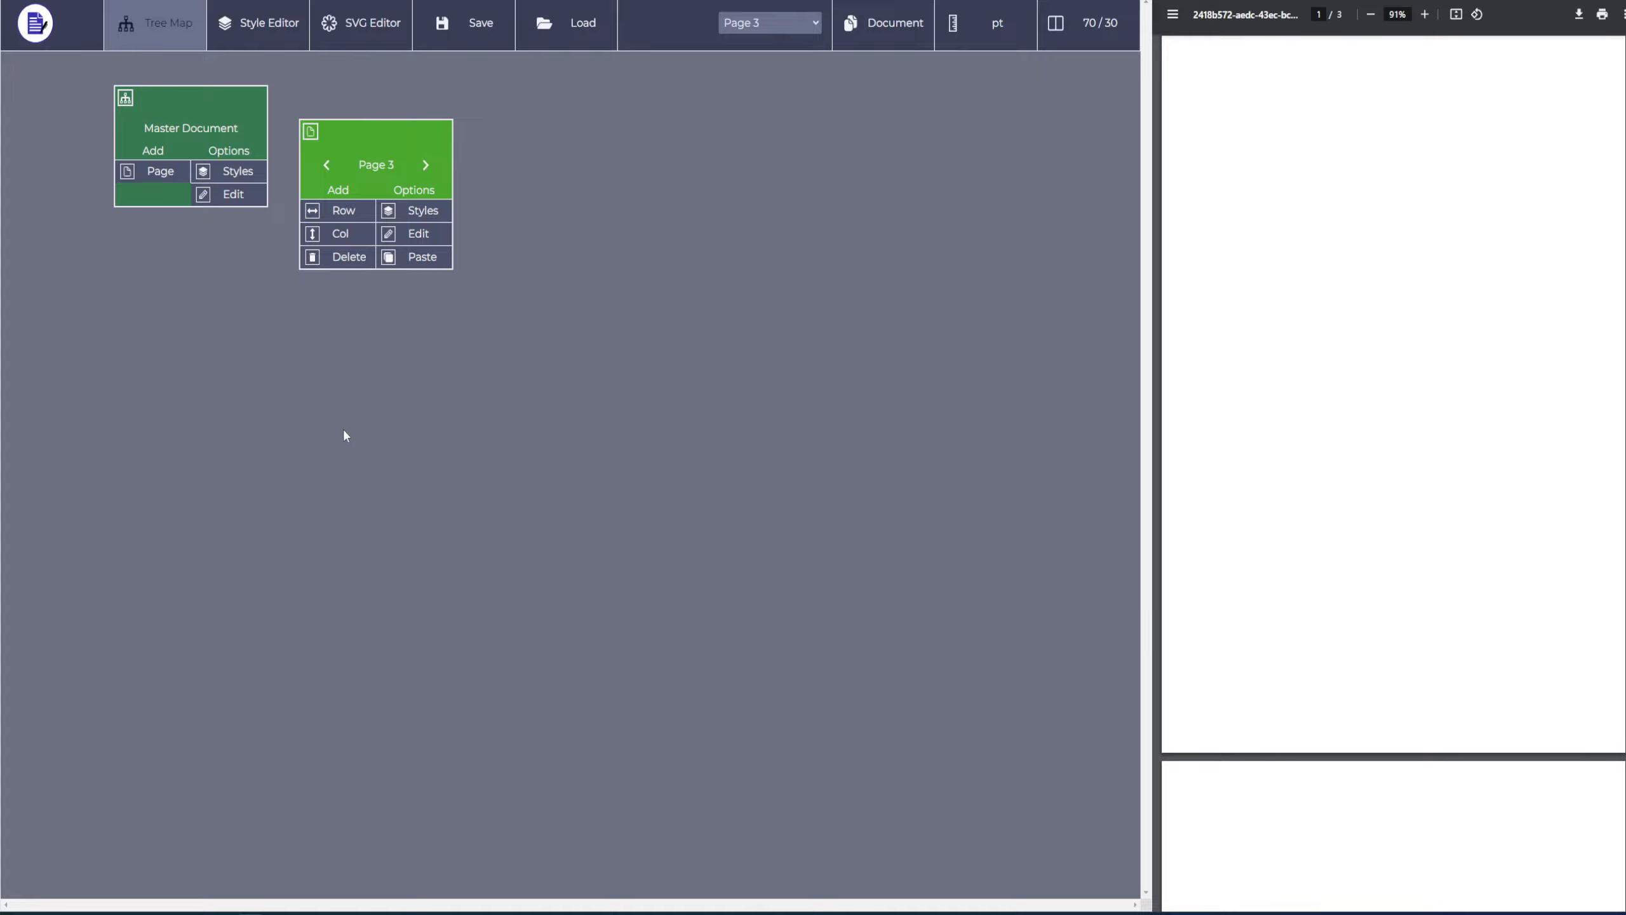
{"action": "left_click", "coordinate": [347, 259]}
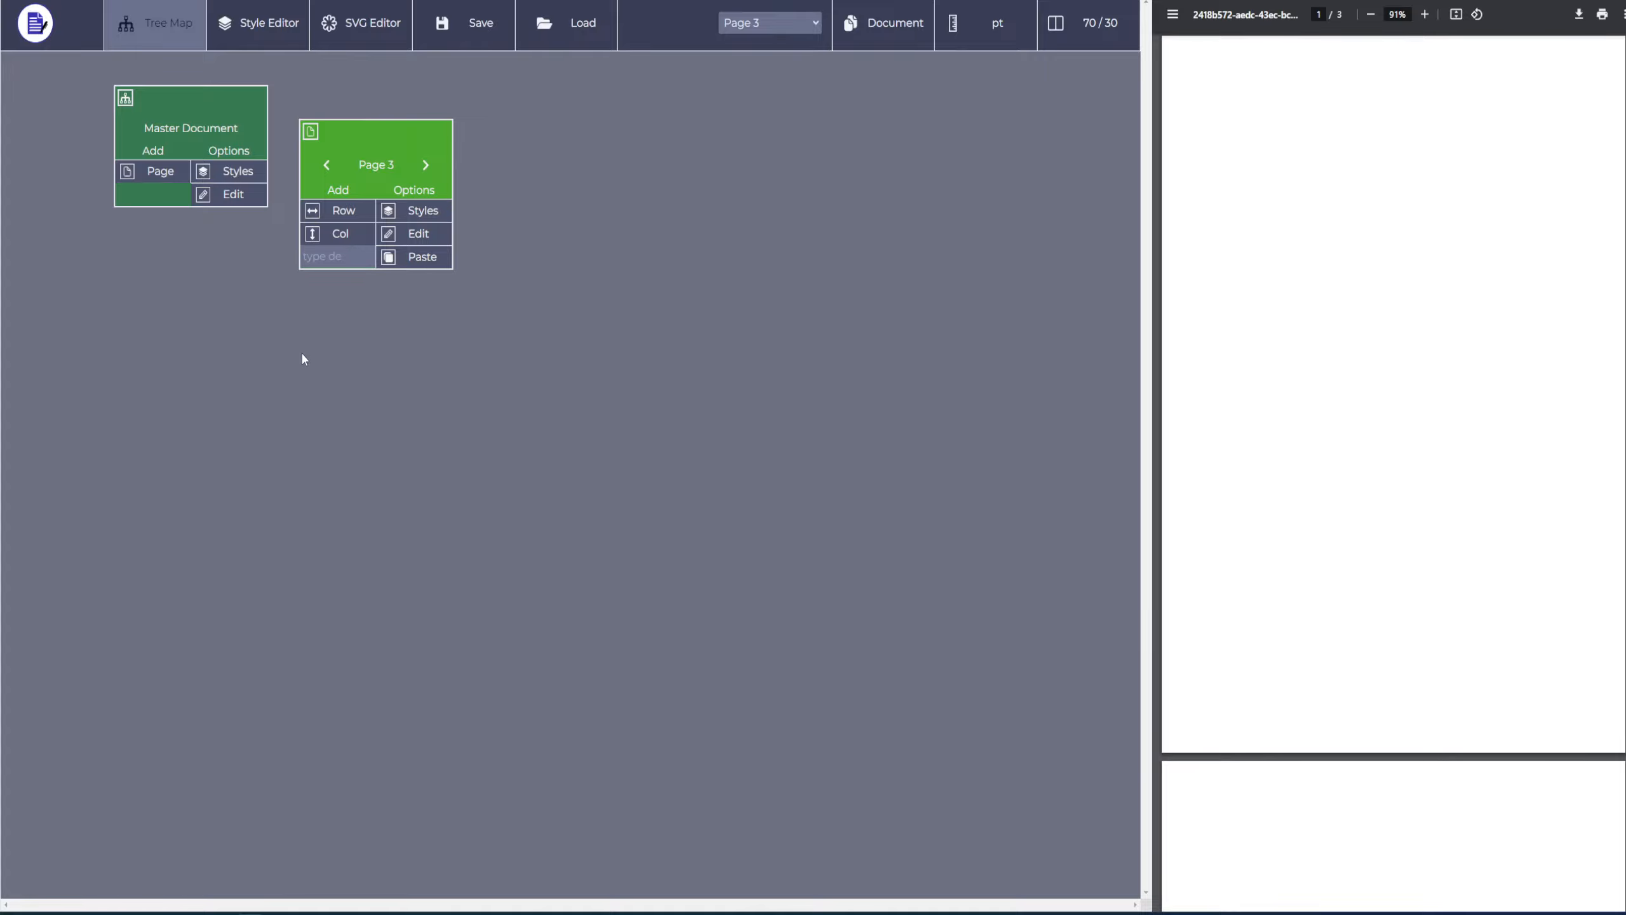
{"action": "type", "text": "delete"}
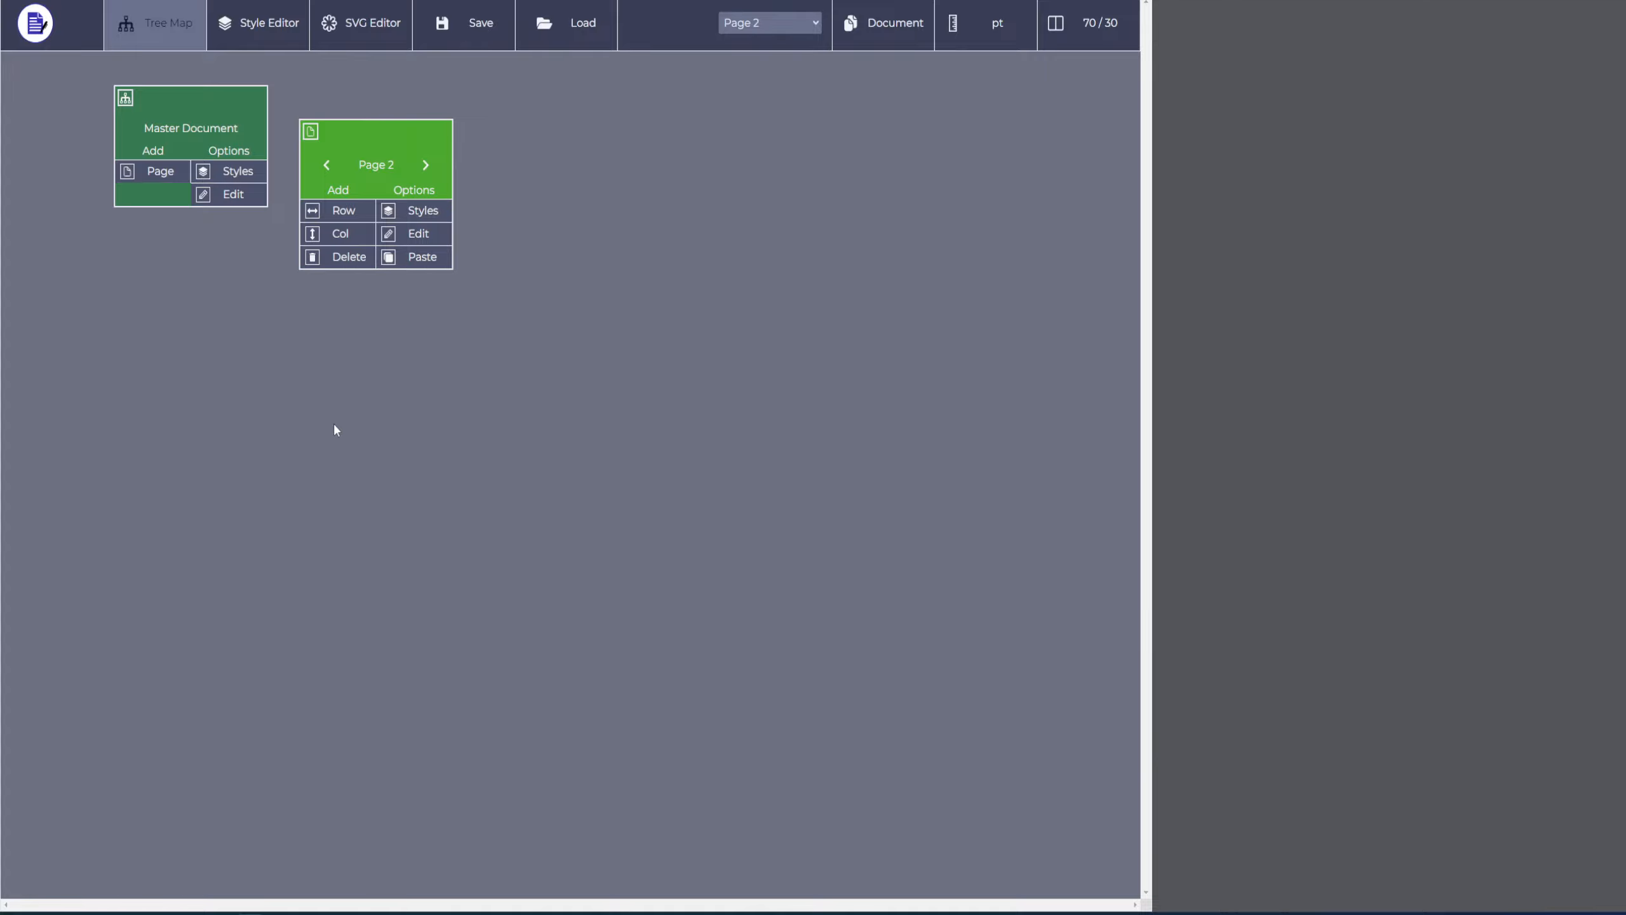
{"action": "left_click", "coordinate": [338, 257]}
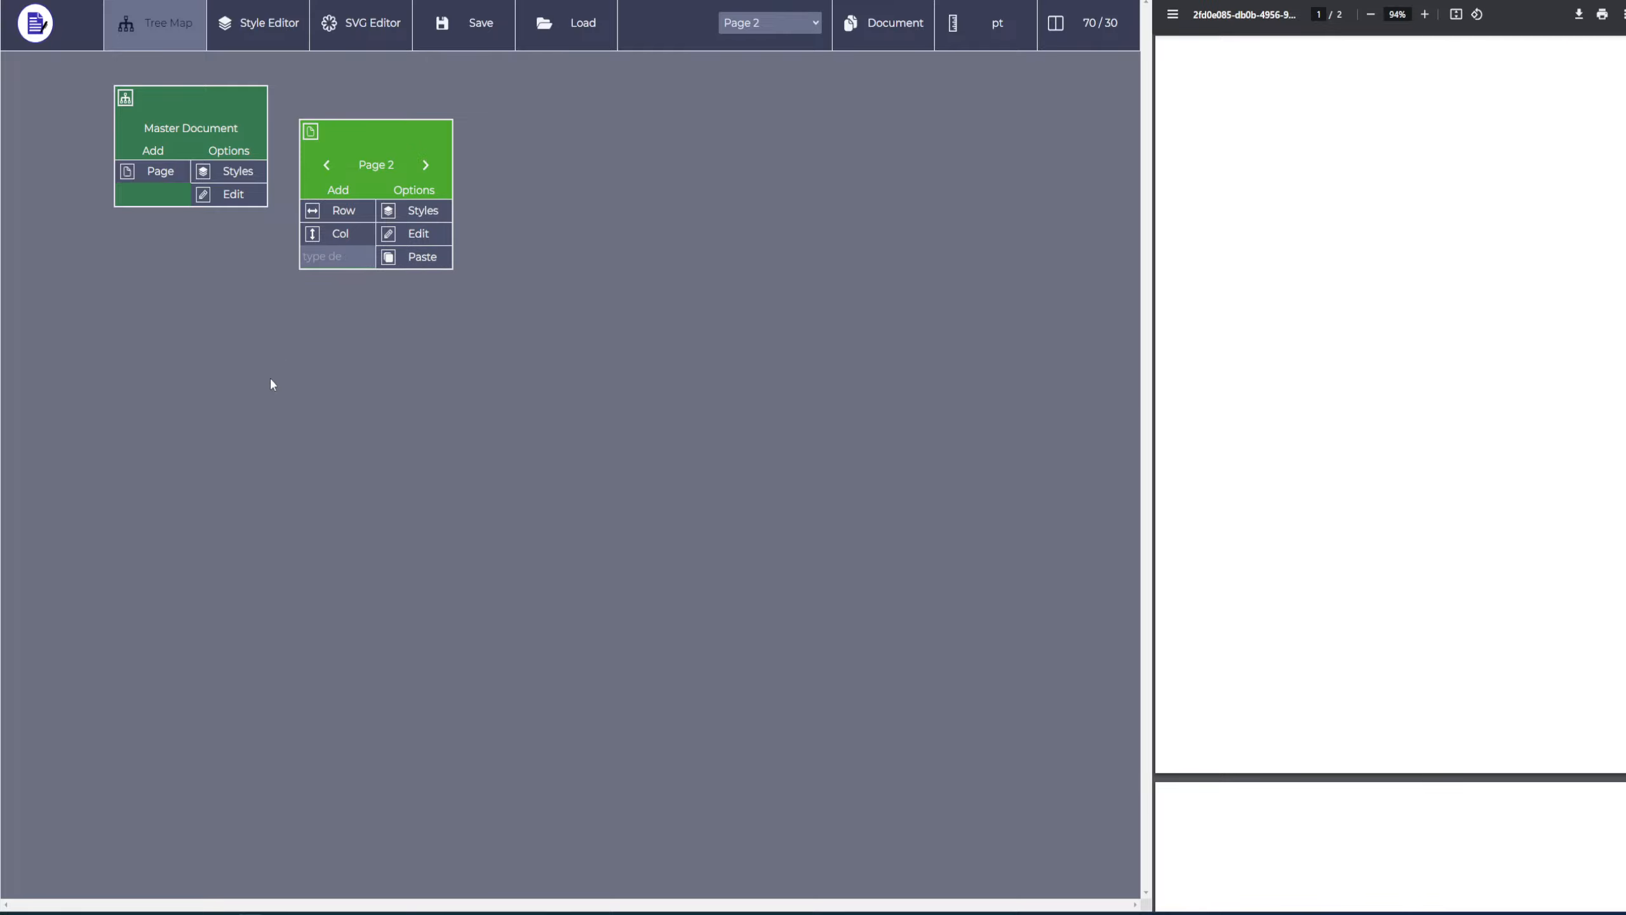
{"action": "type", "text": "delete"}
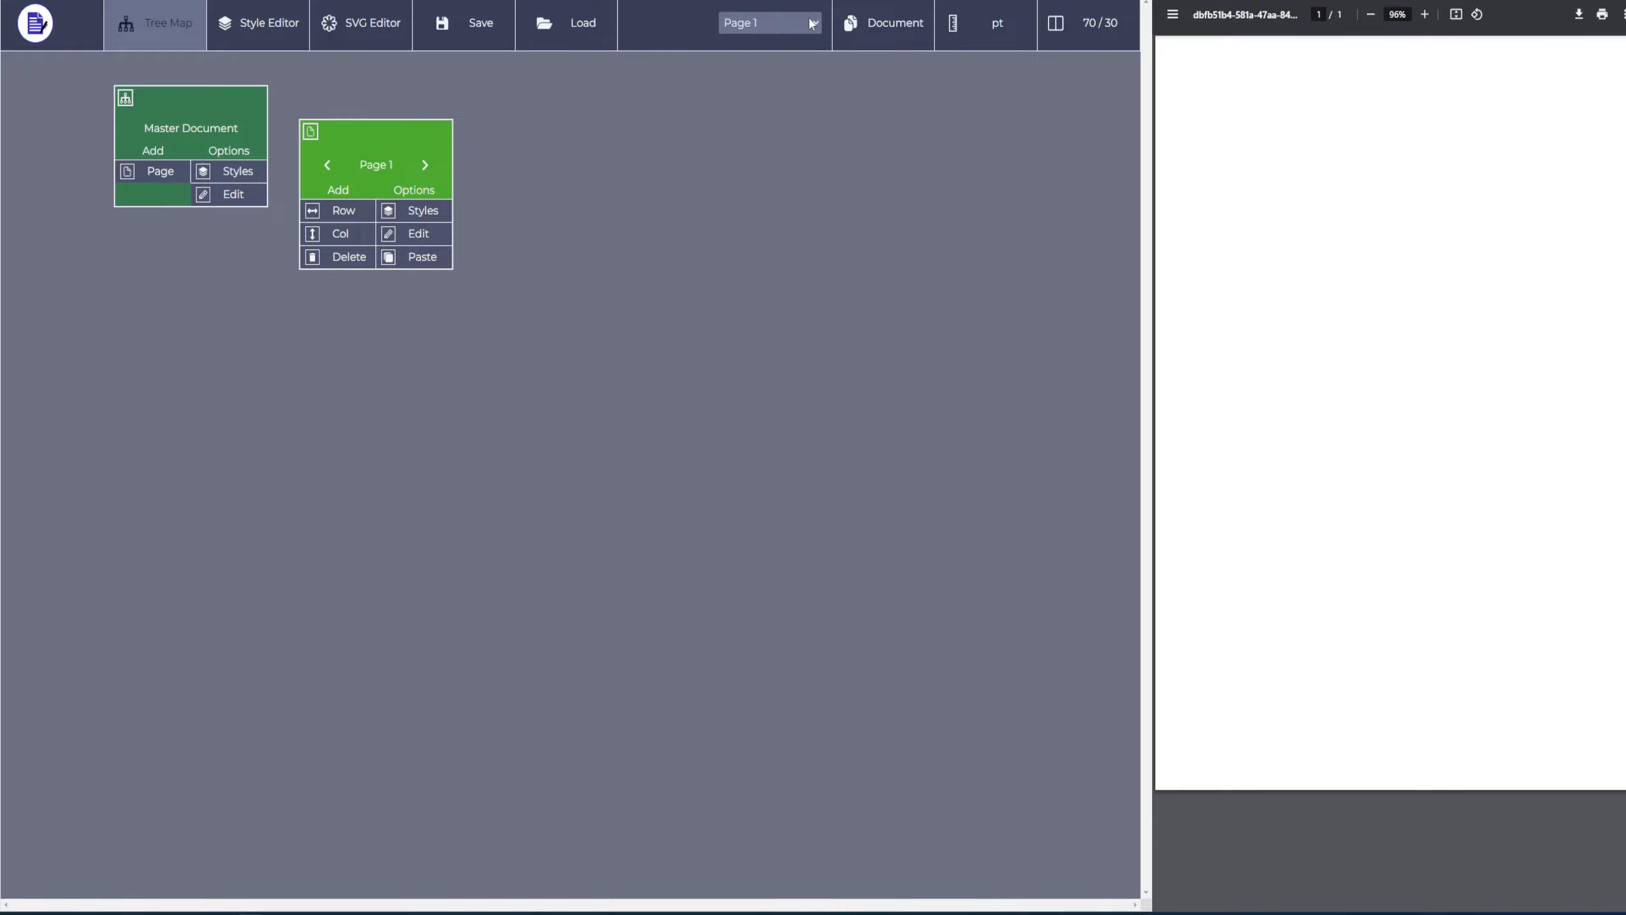
Add a second page in A4 size to the master document and close the page size selection
{"action": "left_click", "coordinate": [154, 171]}
{"action": "left_click", "coordinate": [372, 164]}
{"action": "left_click", "coordinate": [307, 198]}
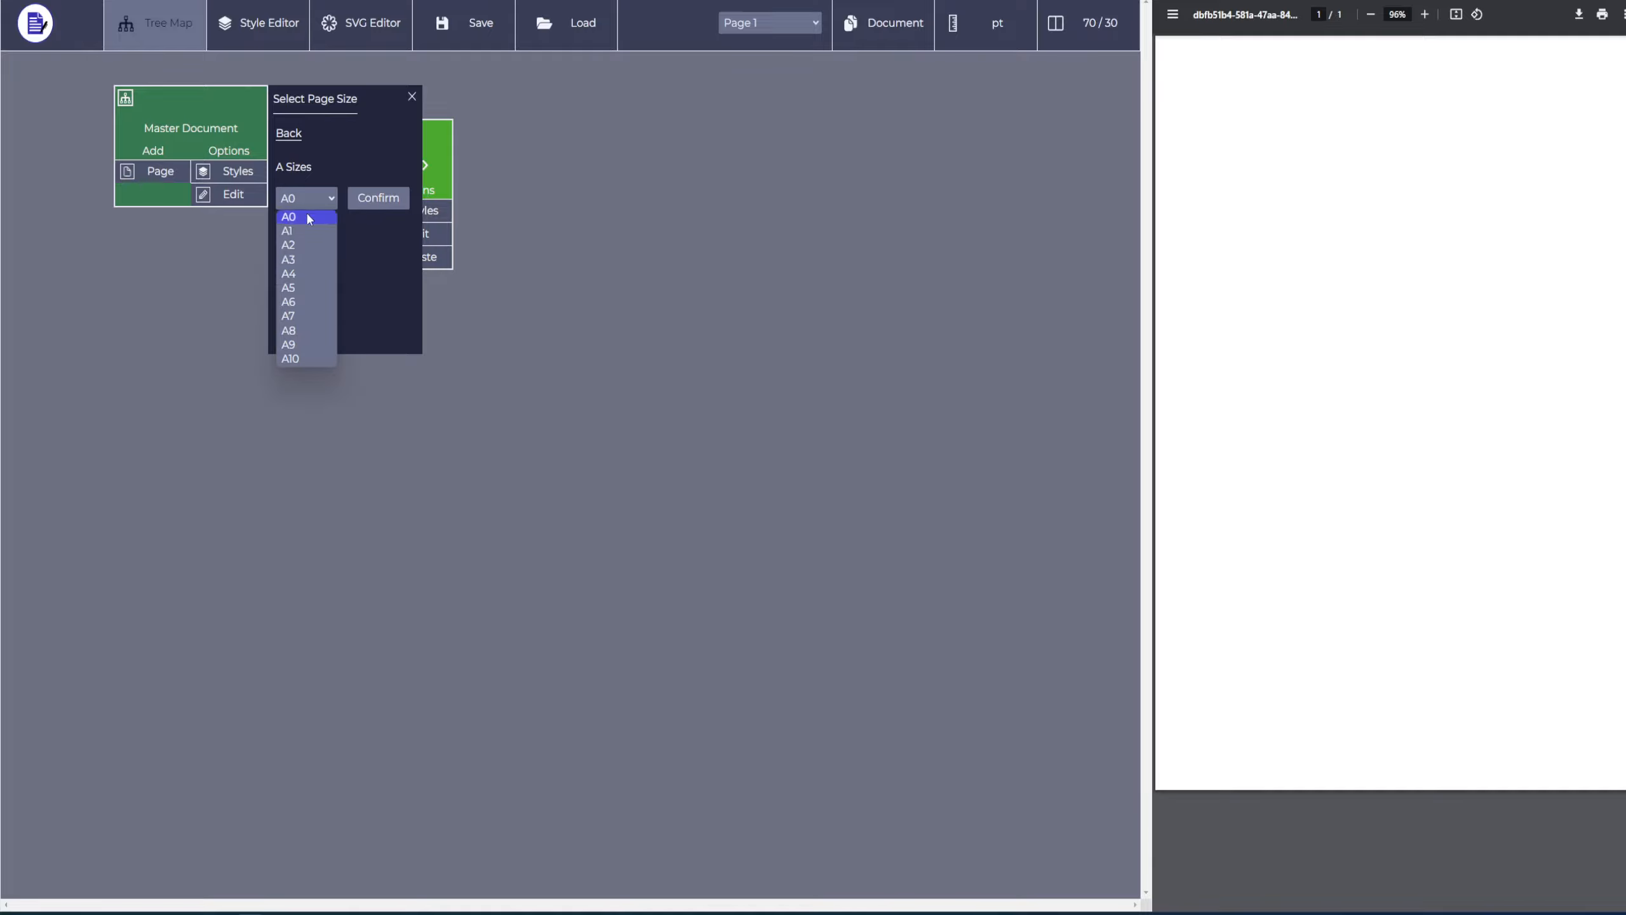
{"action": "left_click", "coordinate": [315, 266]}
{"action": "left_click", "coordinate": [387, 199]}
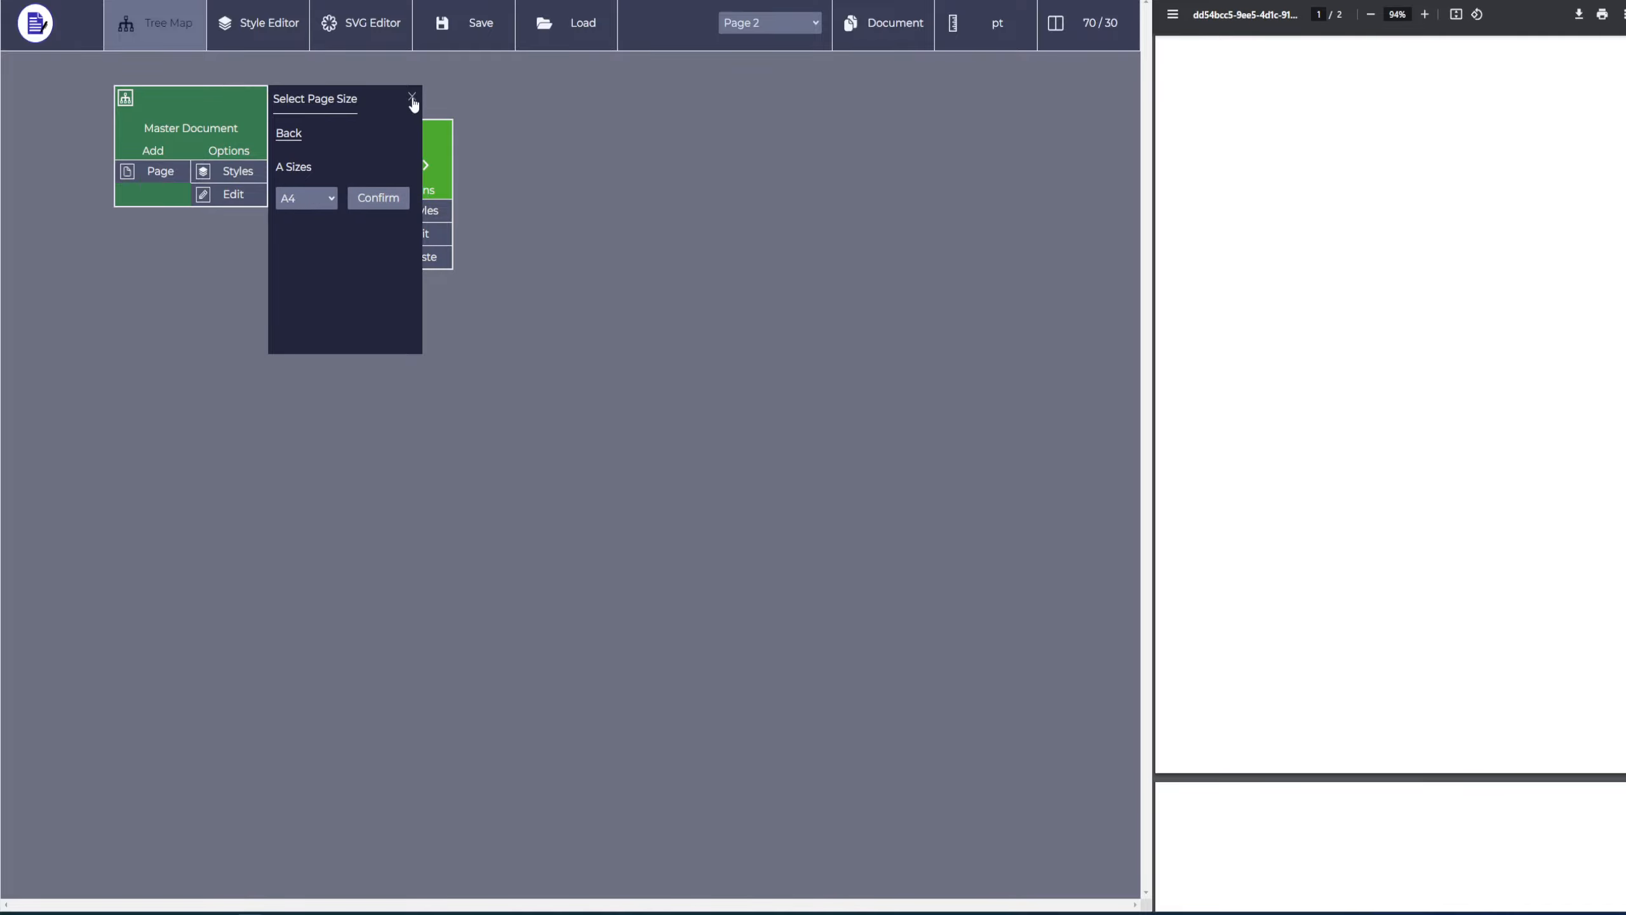
{"action": "left_click", "coordinate": [412, 97]}
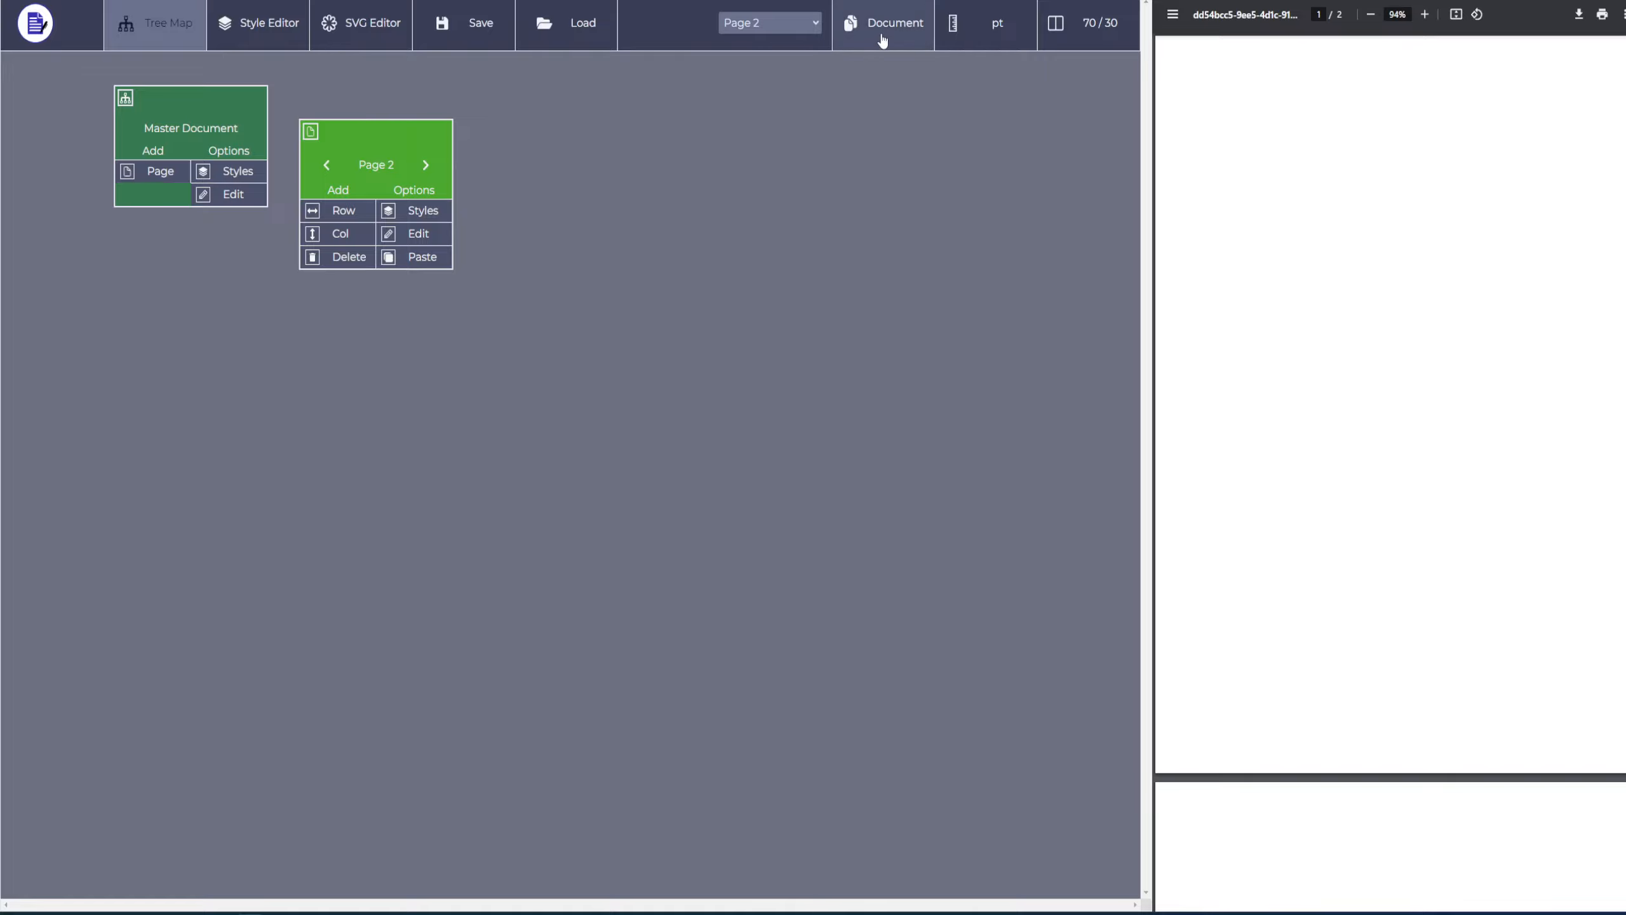
Limit the preview to Page 2 alone, and restore the preview of the whole document
{"action": "left_click", "coordinate": [765, 23]}
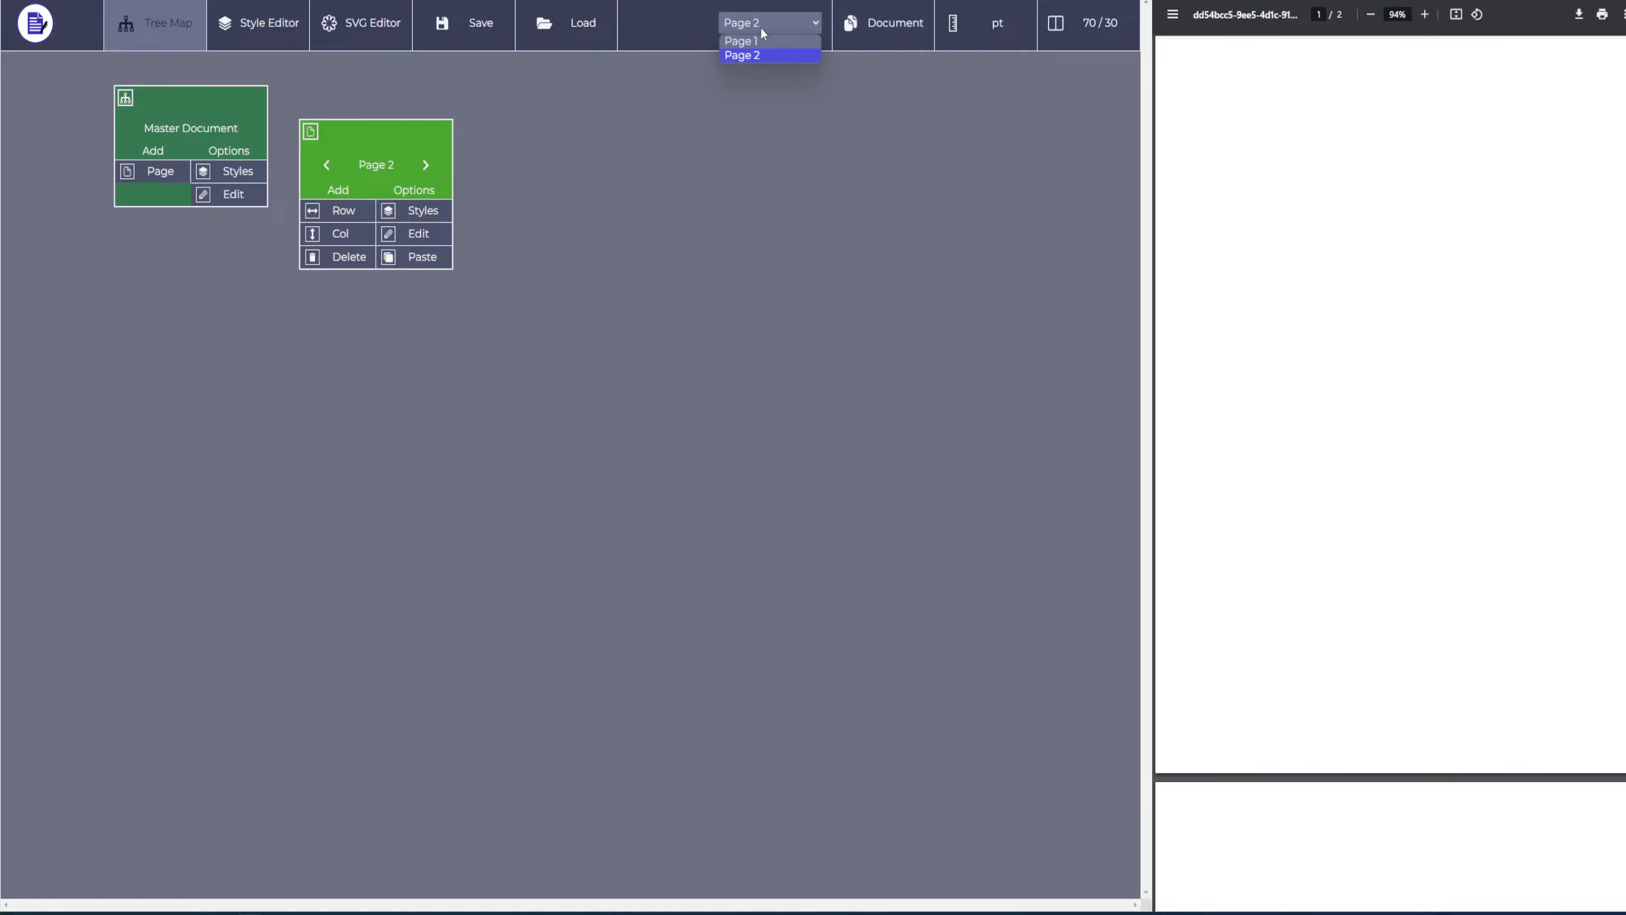
{"action": "left_click", "coordinate": [748, 58]}
{"action": "left_click", "coordinate": [890, 32]}
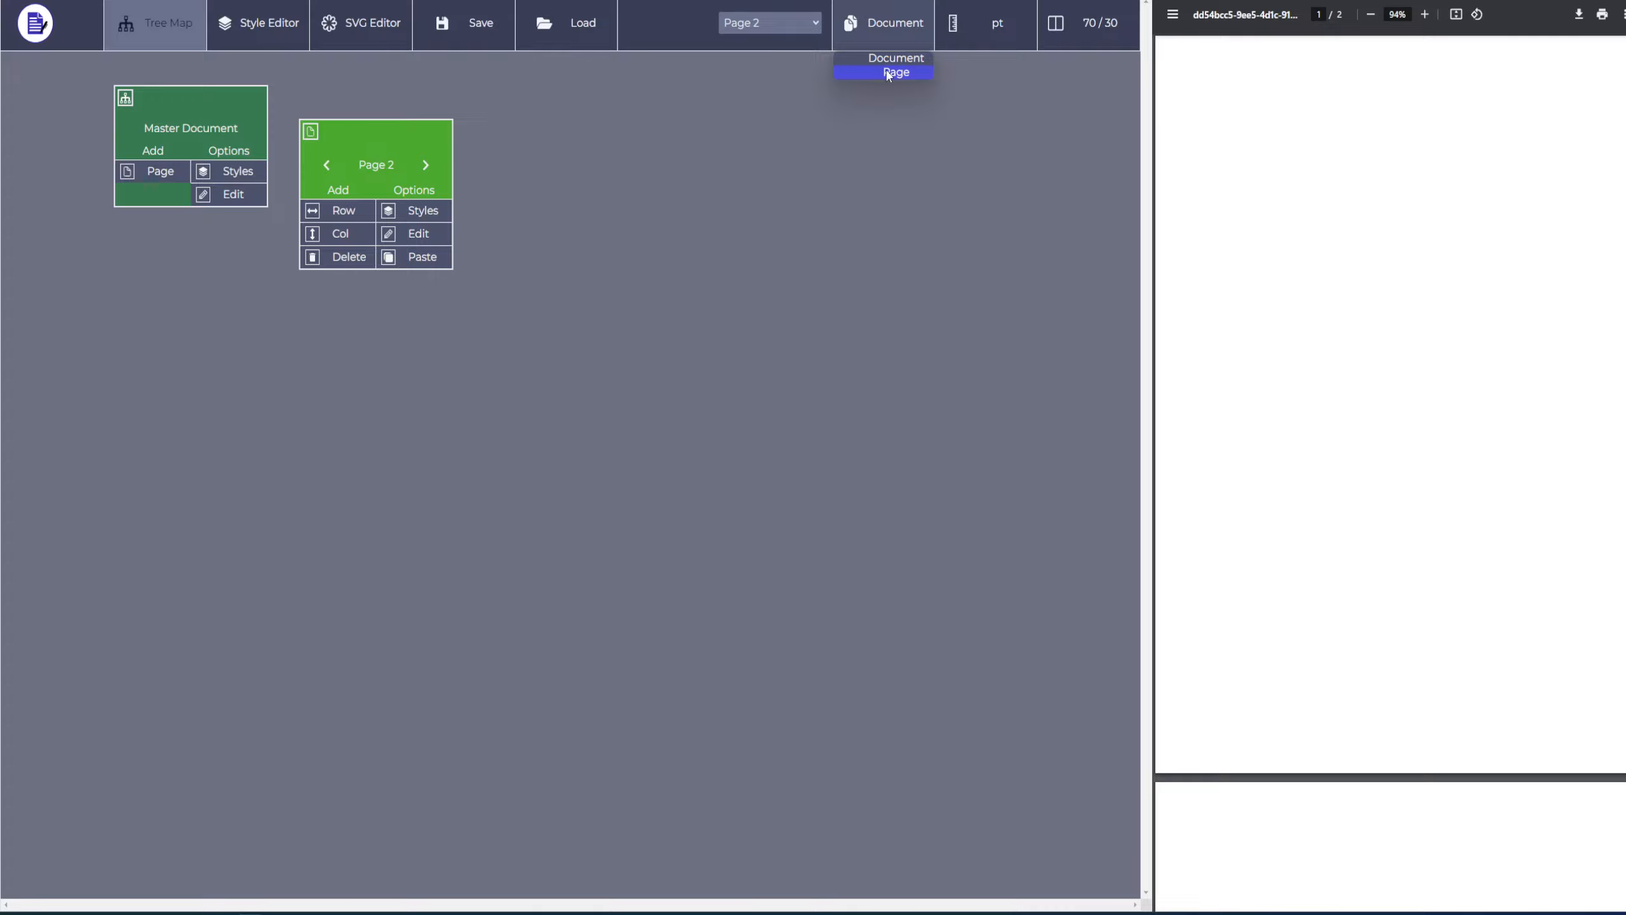
{"action": "left_click", "coordinate": [896, 72]}
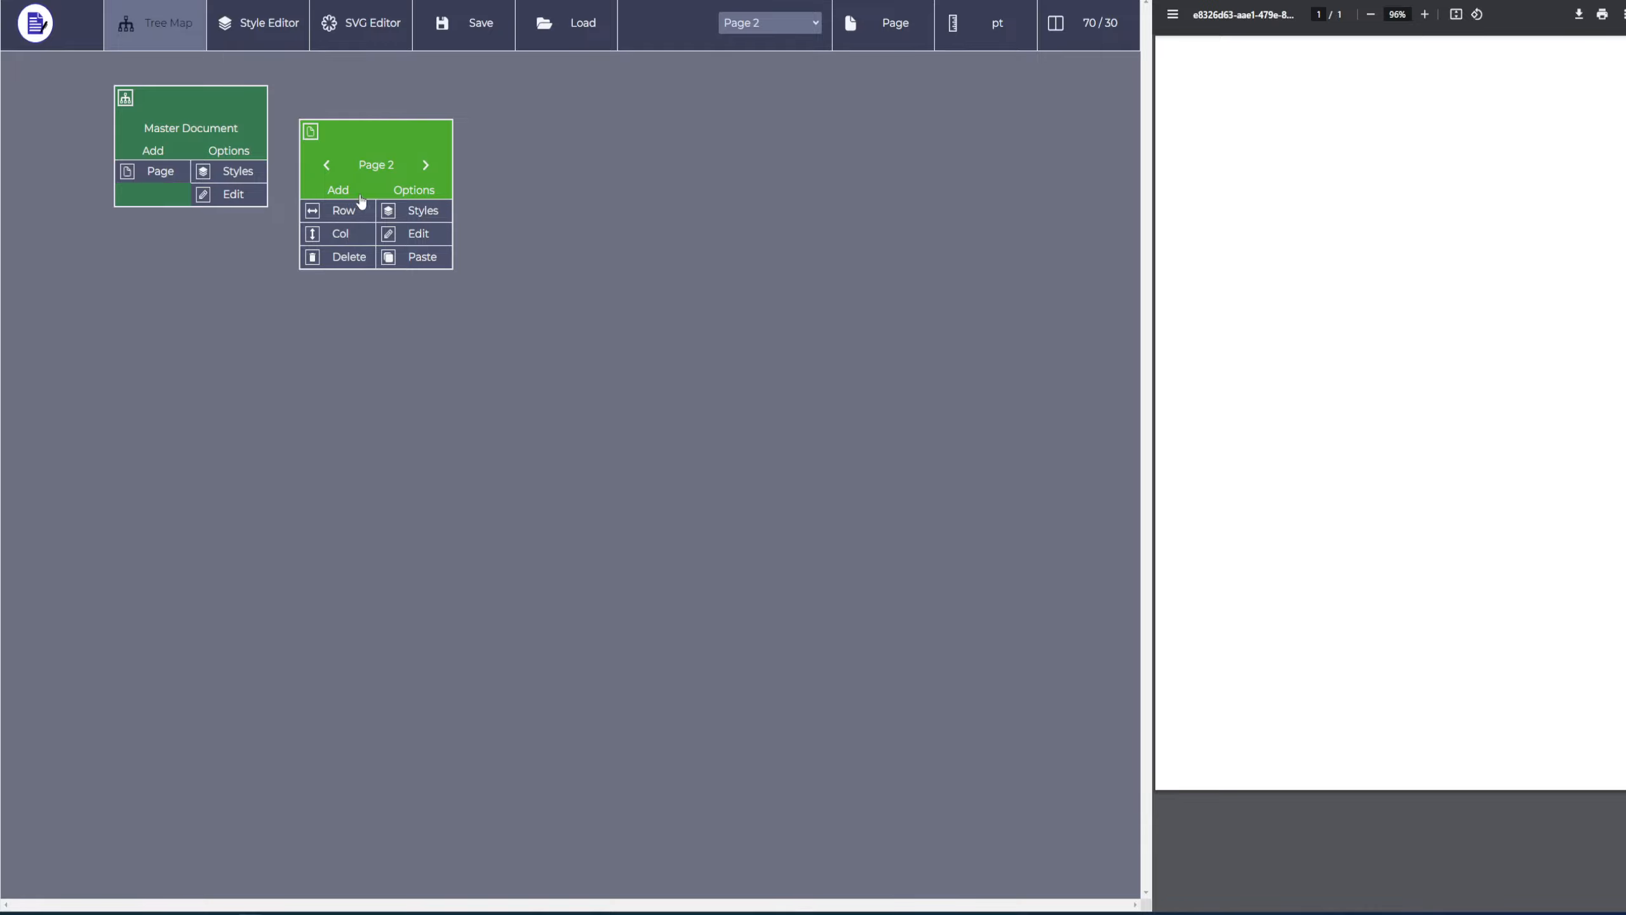
{"action": "left_click", "coordinate": [896, 48]}
{"action": "left_click", "coordinate": [893, 56]}
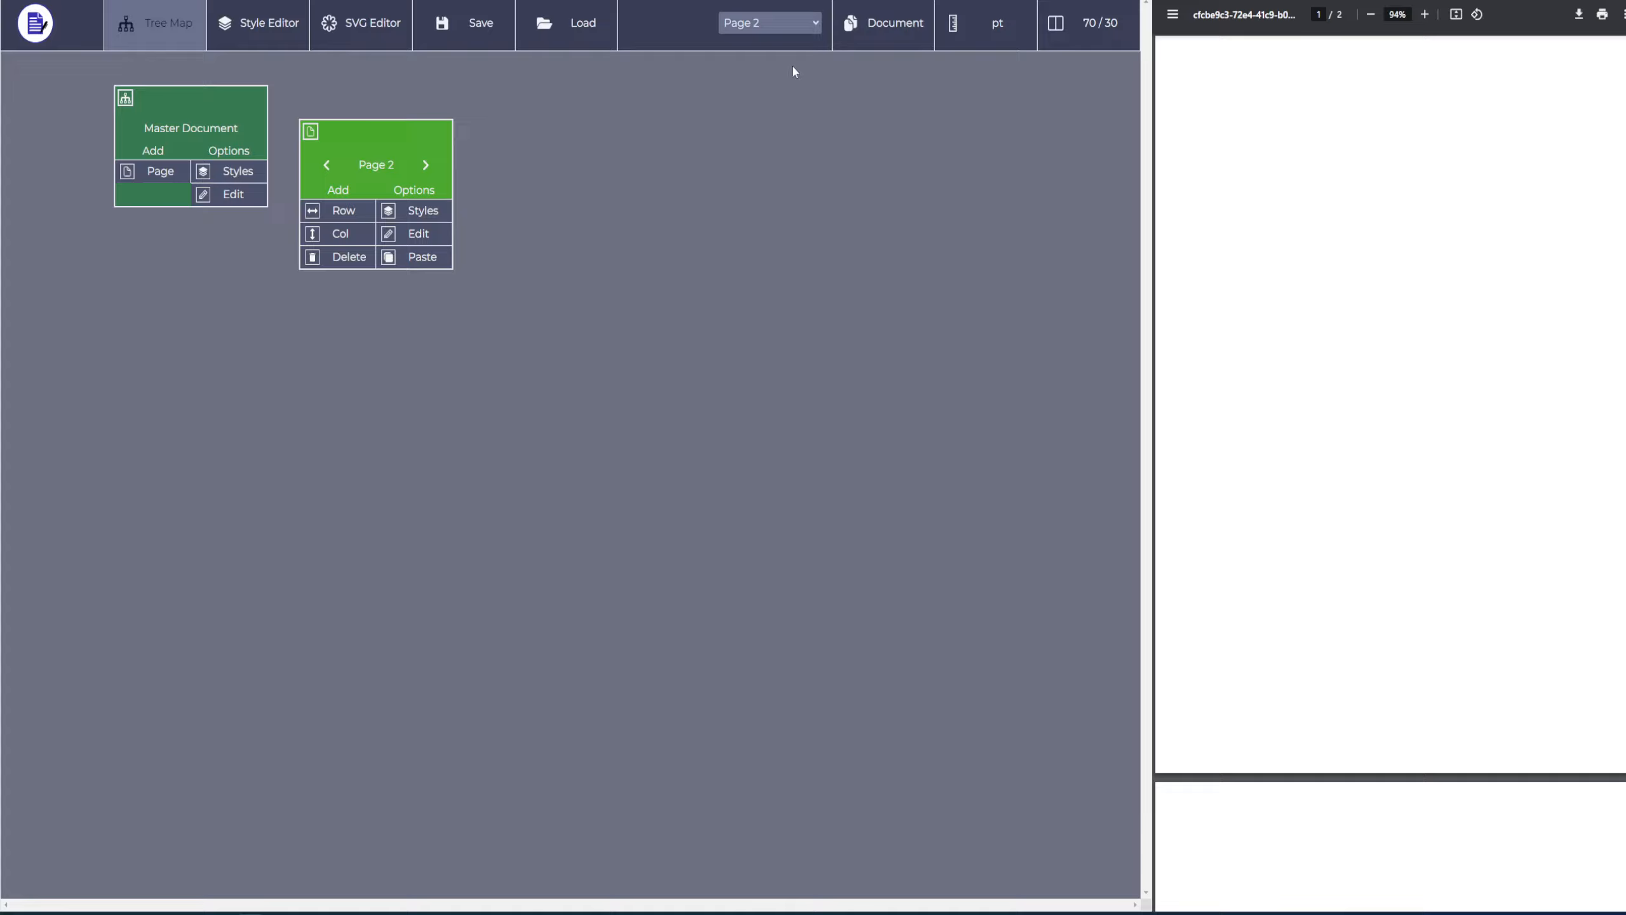
Try % as the measurement unit and return the unit to pt
{"action": "left_click", "coordinate": [997, 23]}
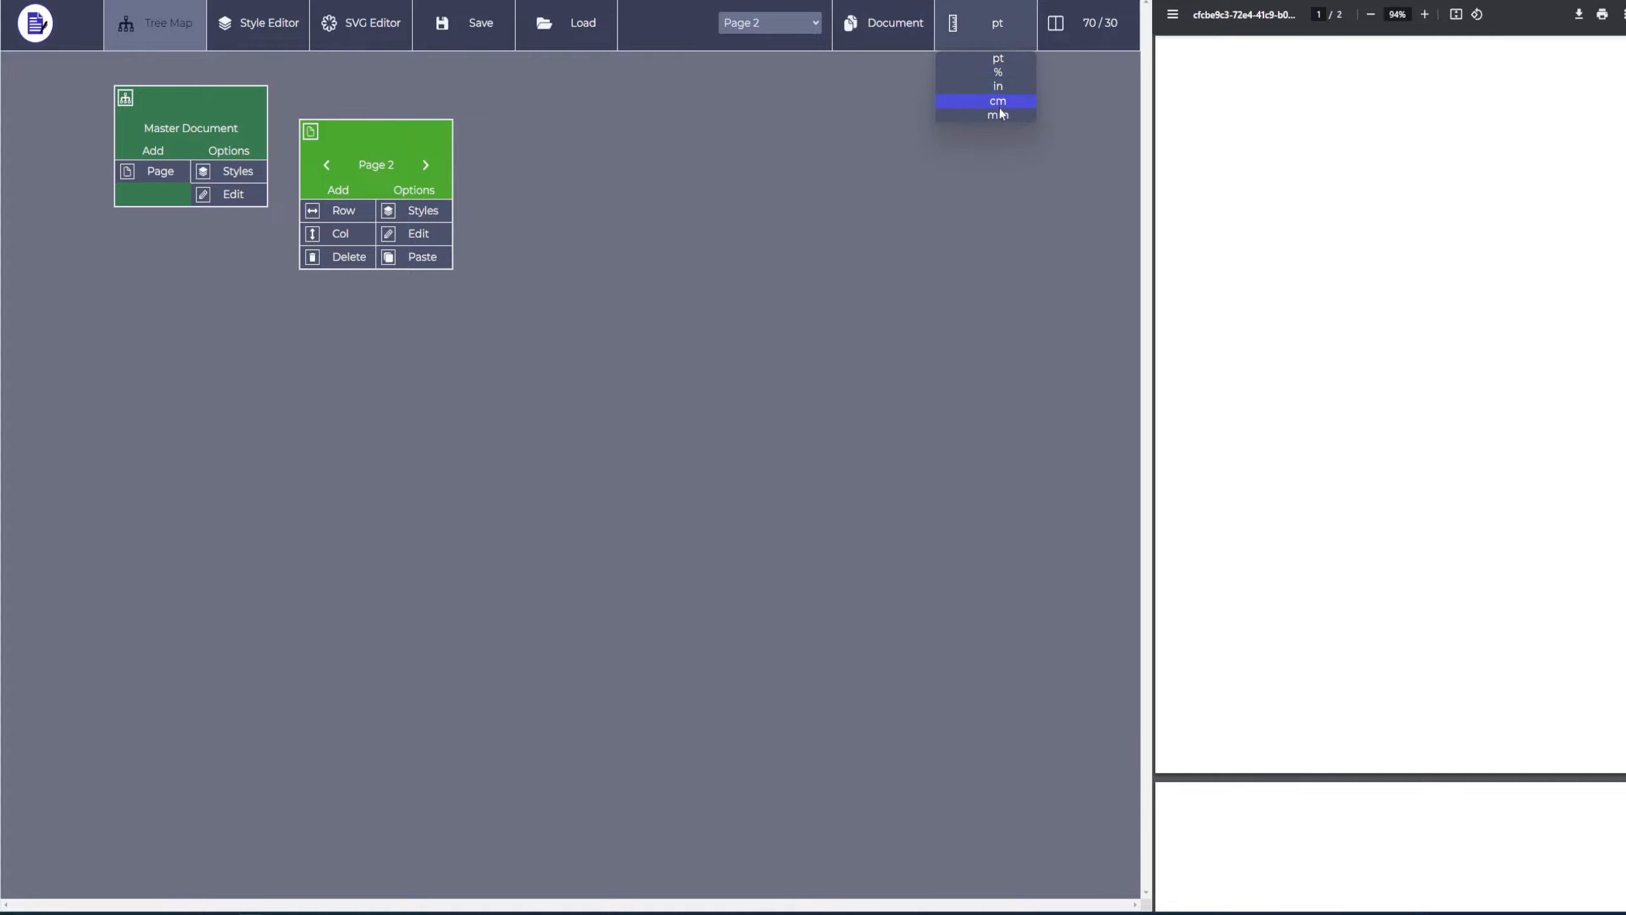
{"action": "left_click", "coordinate": [1008, 60]}
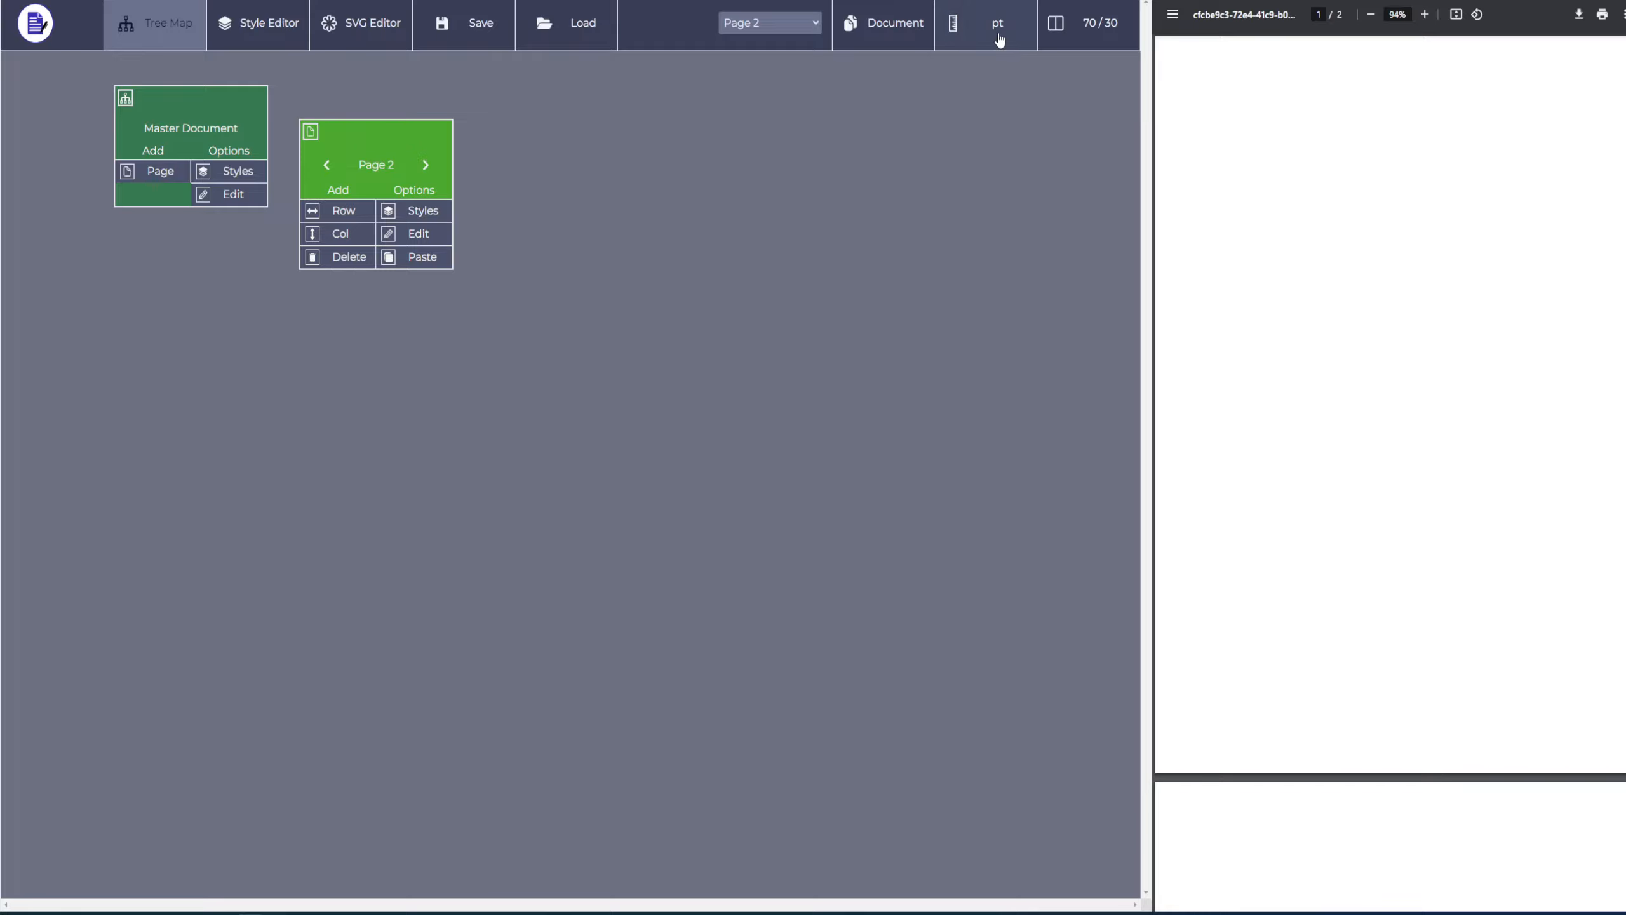
{"action": "left_click", "coordinate": [998, 35]}
{"action": "left_click", "coordinate": [1010, 72]}
{"action": "left_click", "coordinate": [997, 24]}
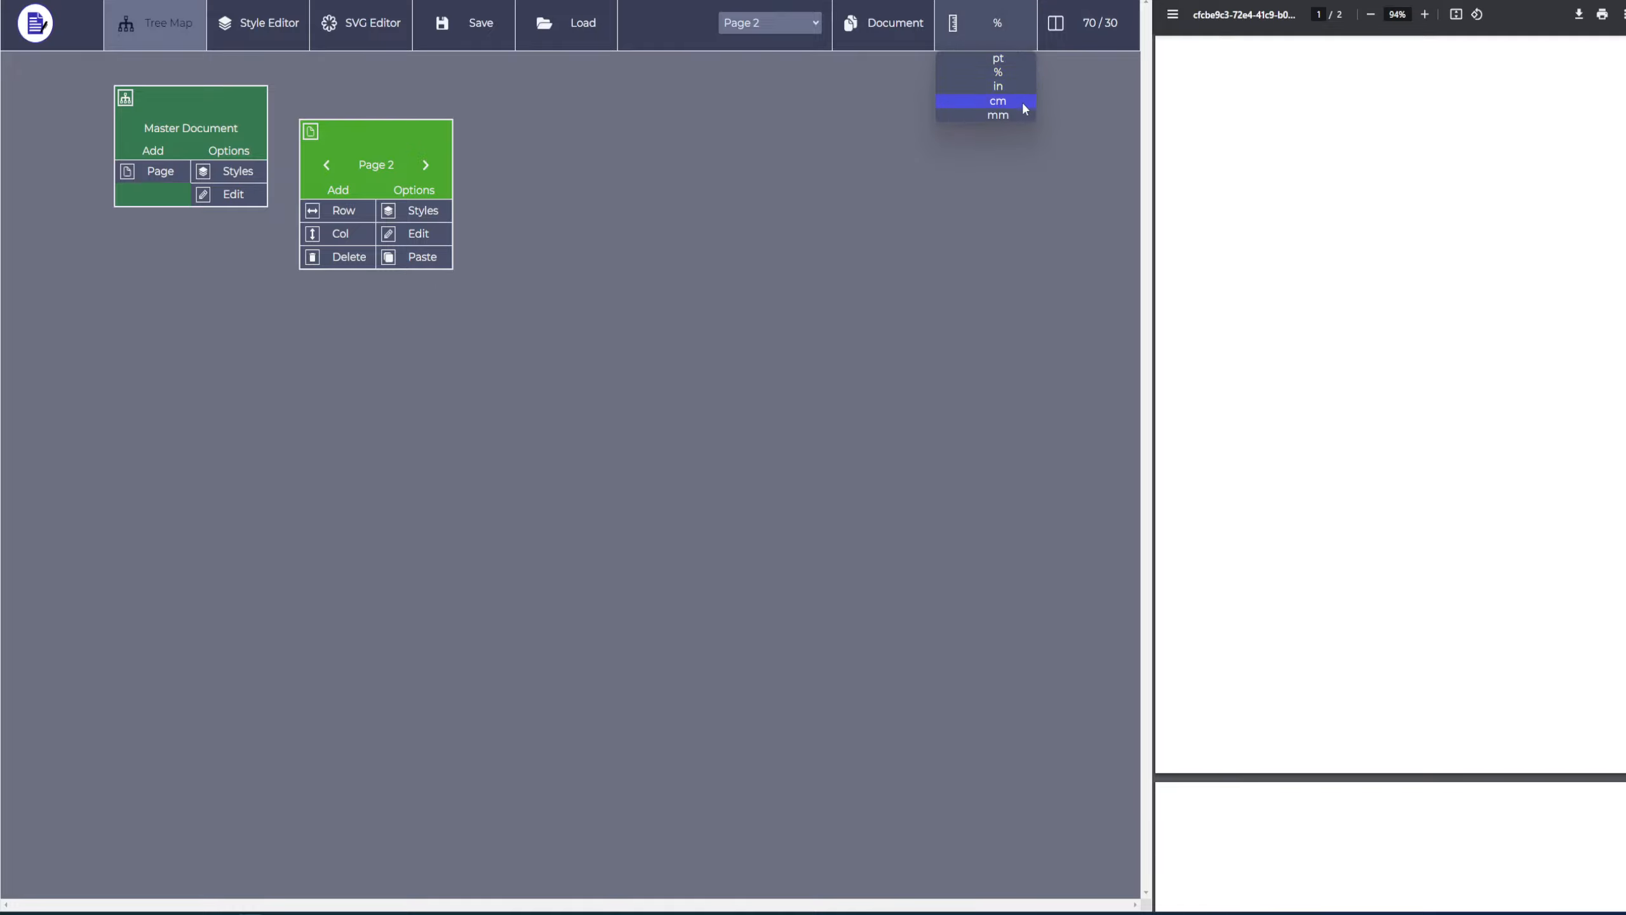
{"action": "left_click", "coordinate": [1008, 64]}
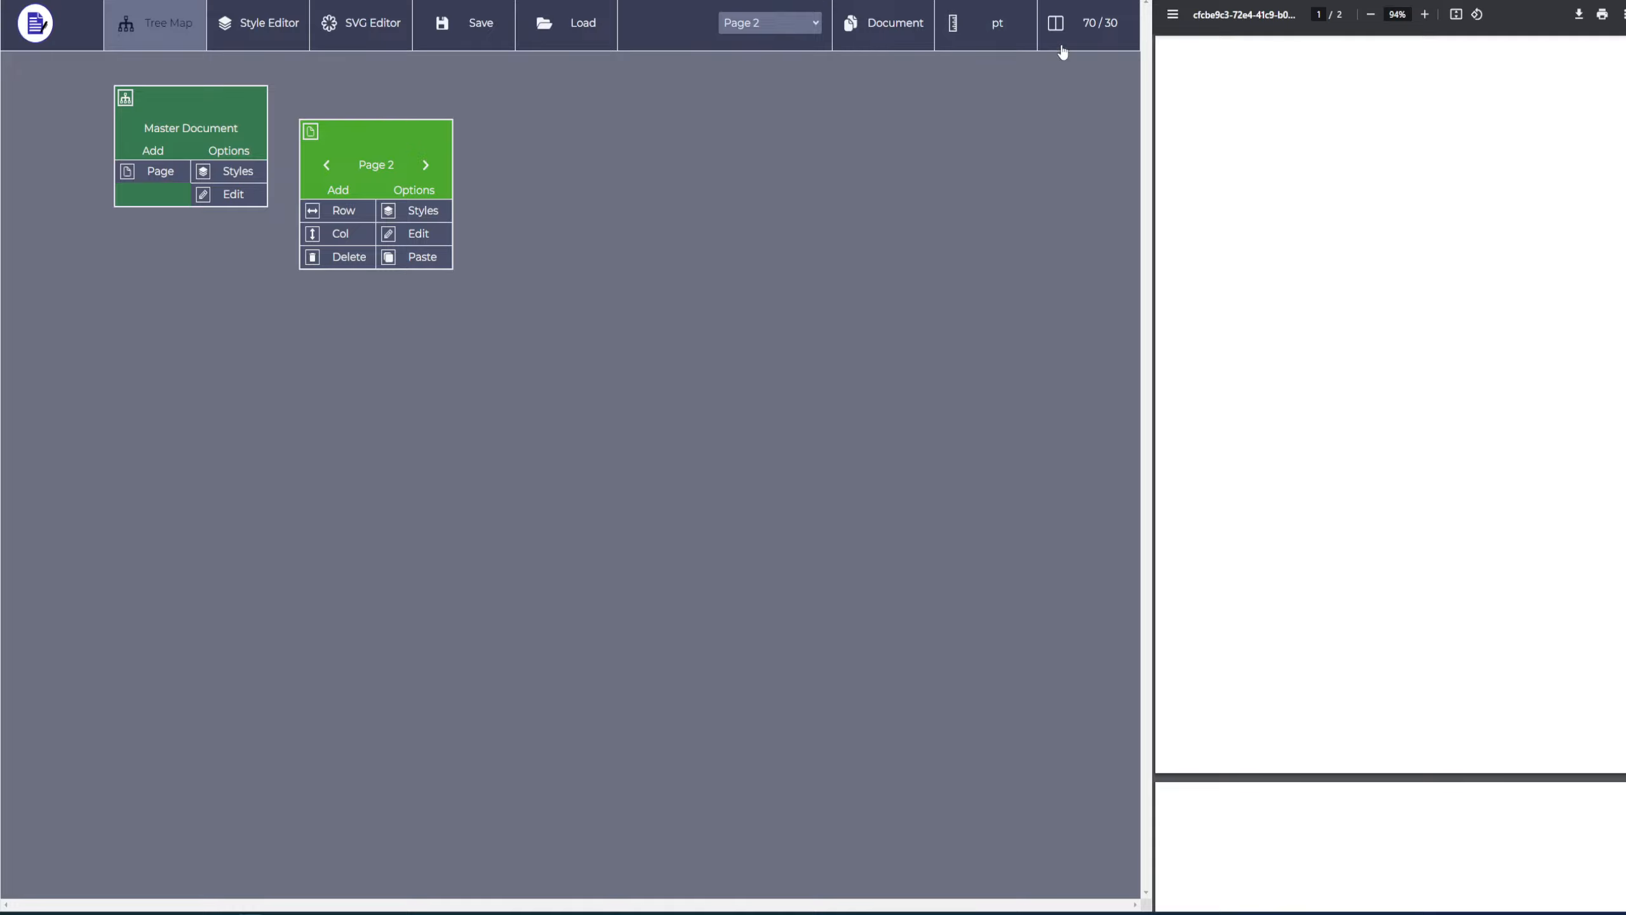
Try a 60 / 40 split between the editor and the preview, and return it to 70 / 30
{"action": "left_click", "coordinate": [1076, 29]}
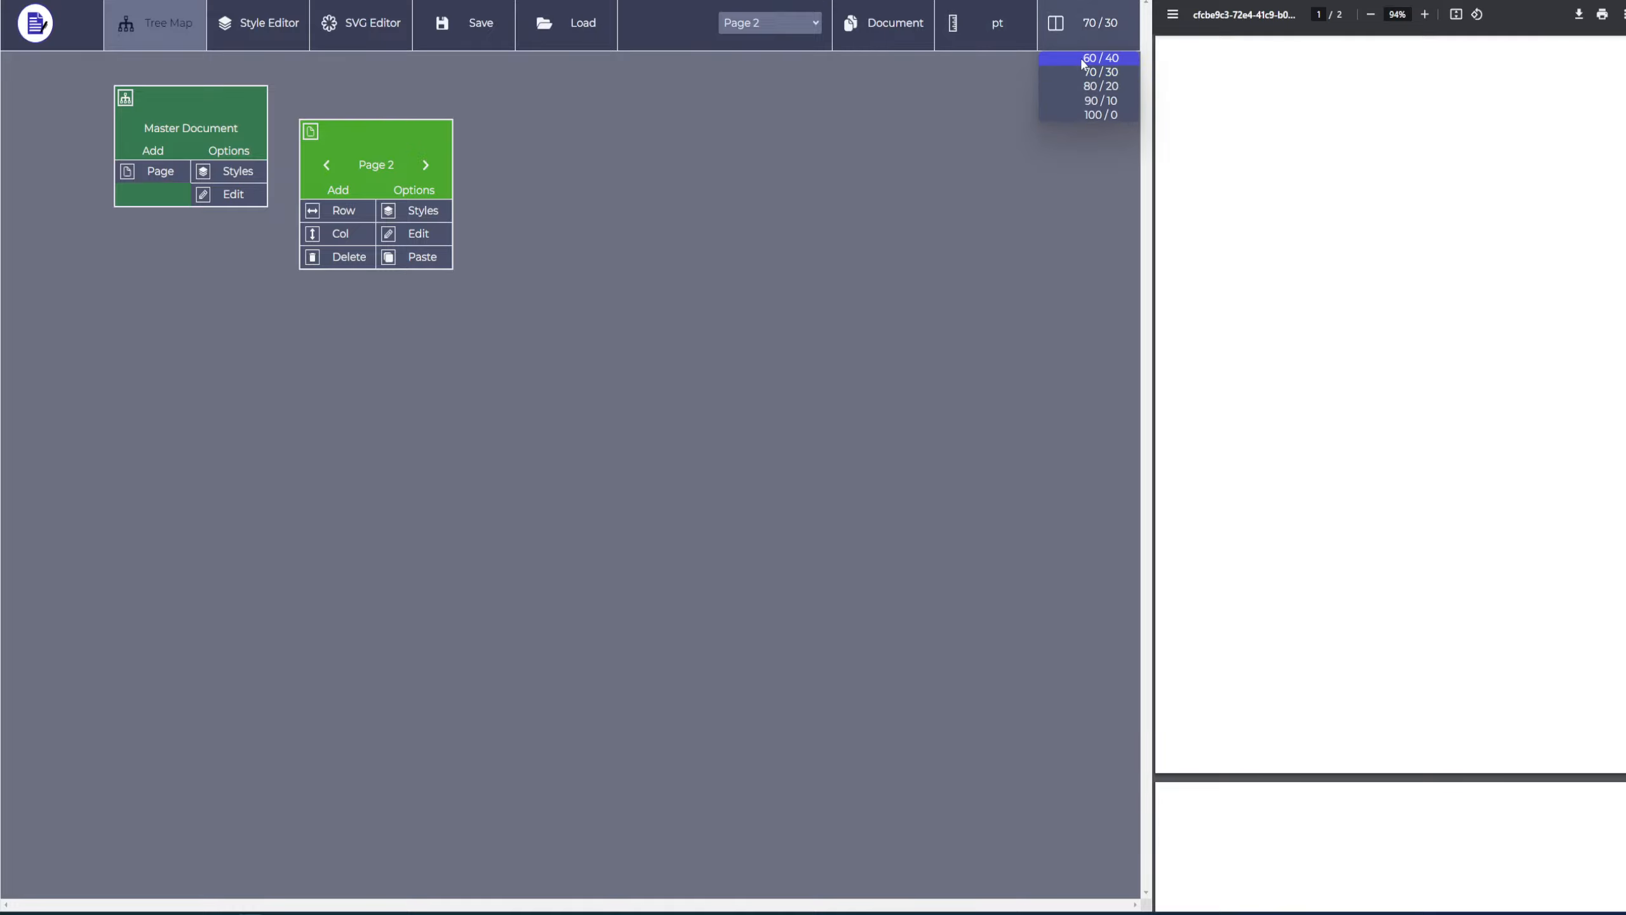
{"action": "left_click", "coordinate": [1084, 59]}
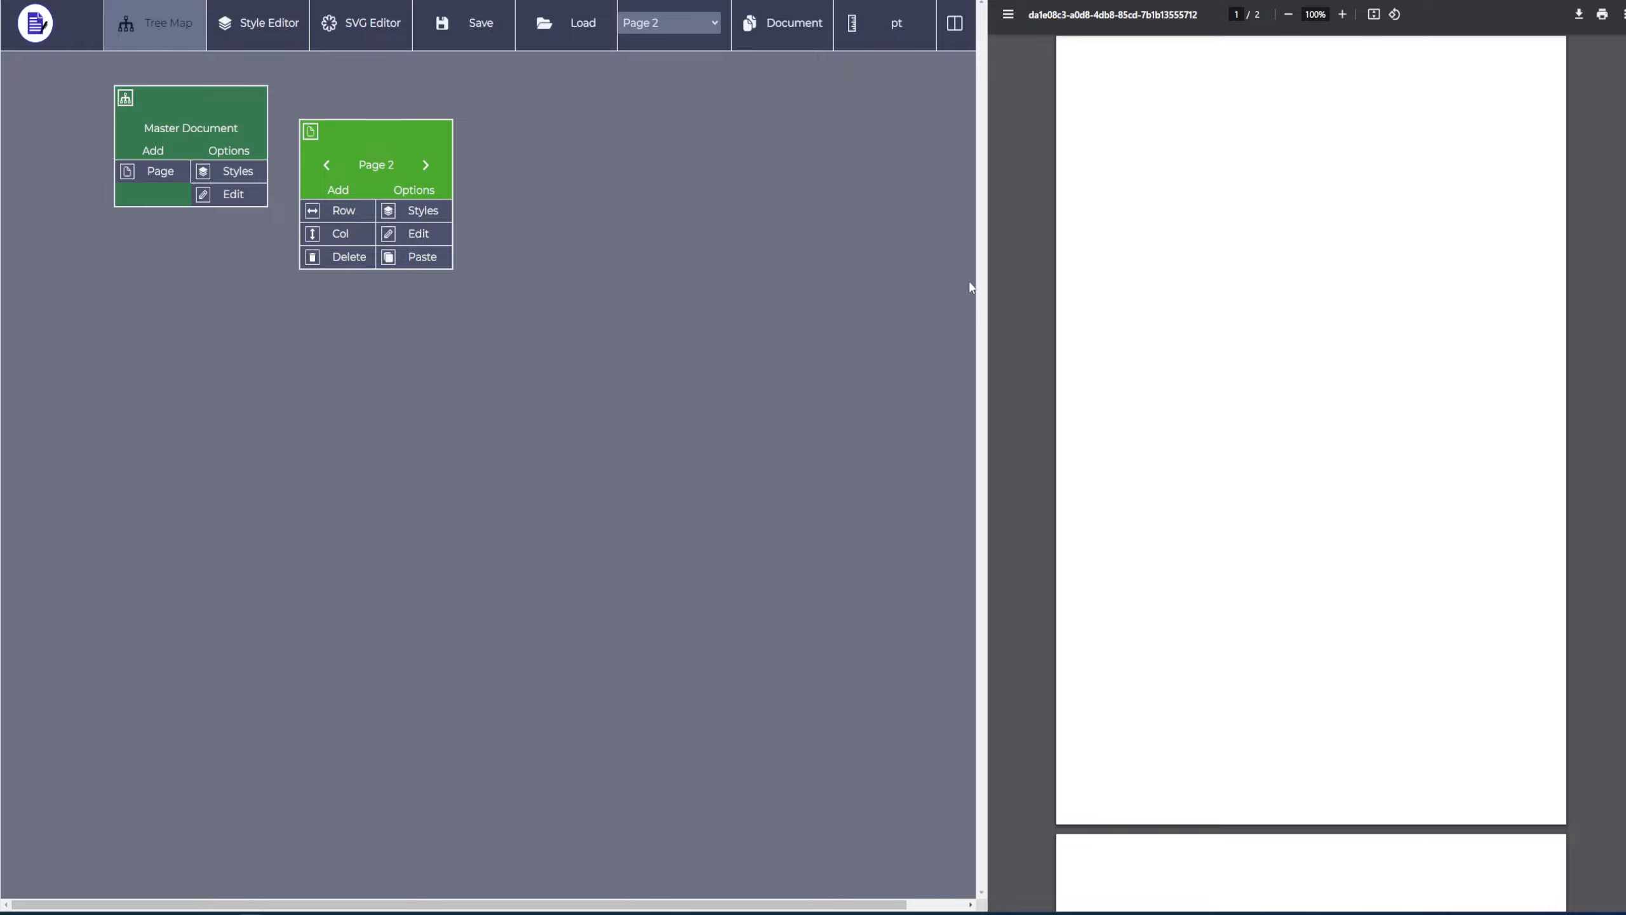
{"action": "left_click", "coordinate": [955, 23]}
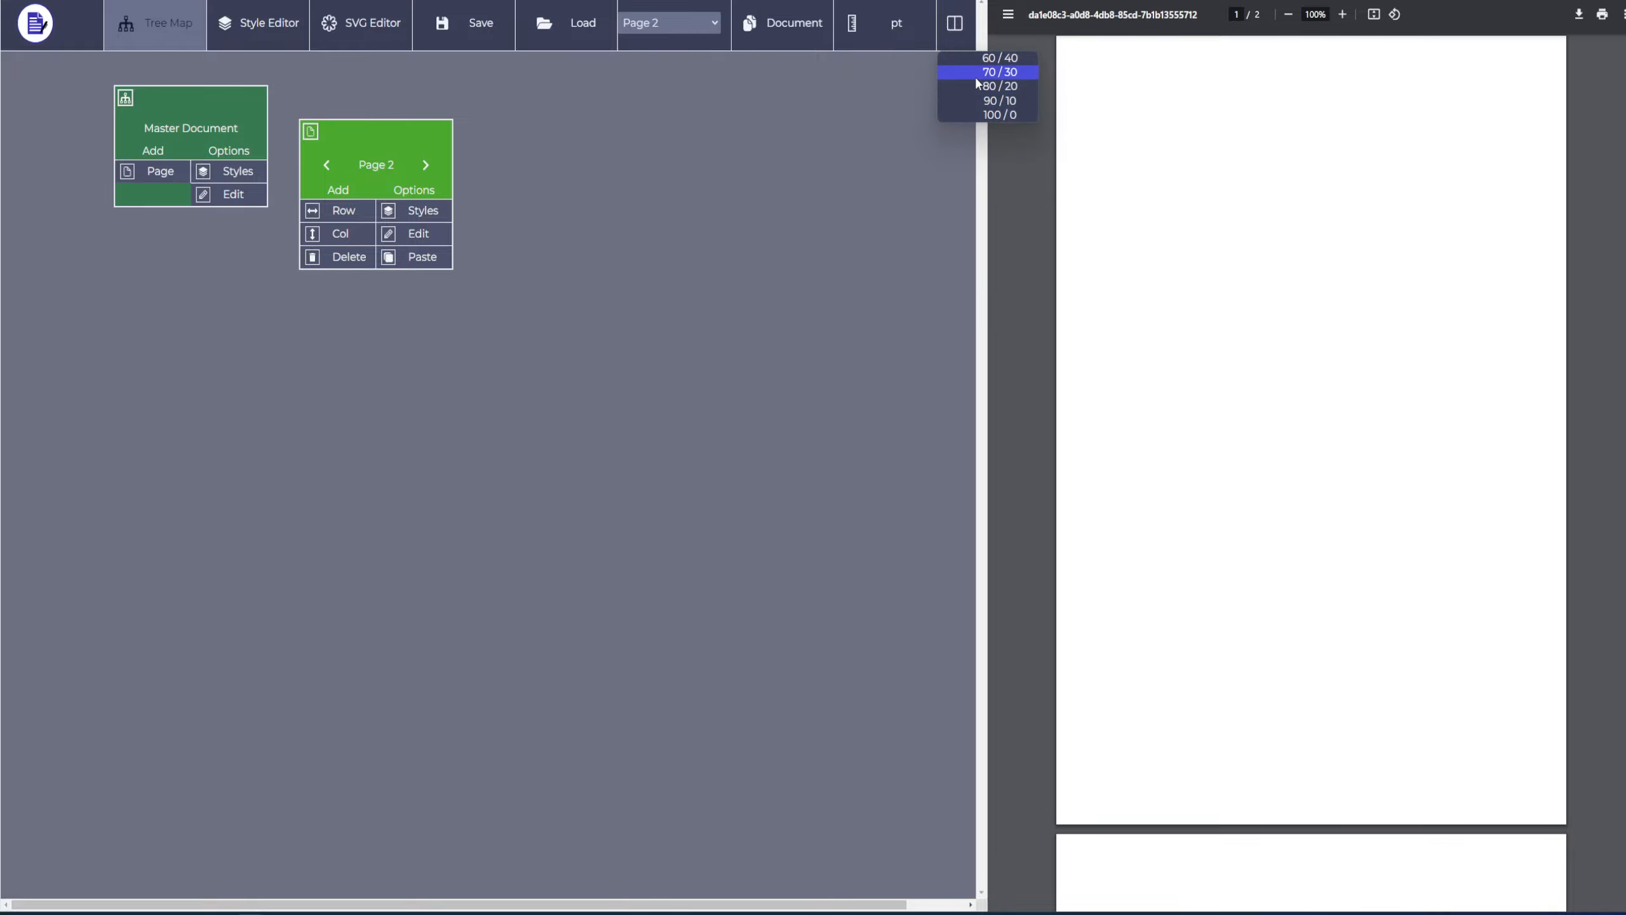
{"action": "left_click", "coordinate": [999, 72]}
Try the 80 / 20, 90 / 10 and 100 / 0 editor-preview splits, and return the layout to 70 / 30
{"action": "left_click", "coordinate": [1107, 45]}
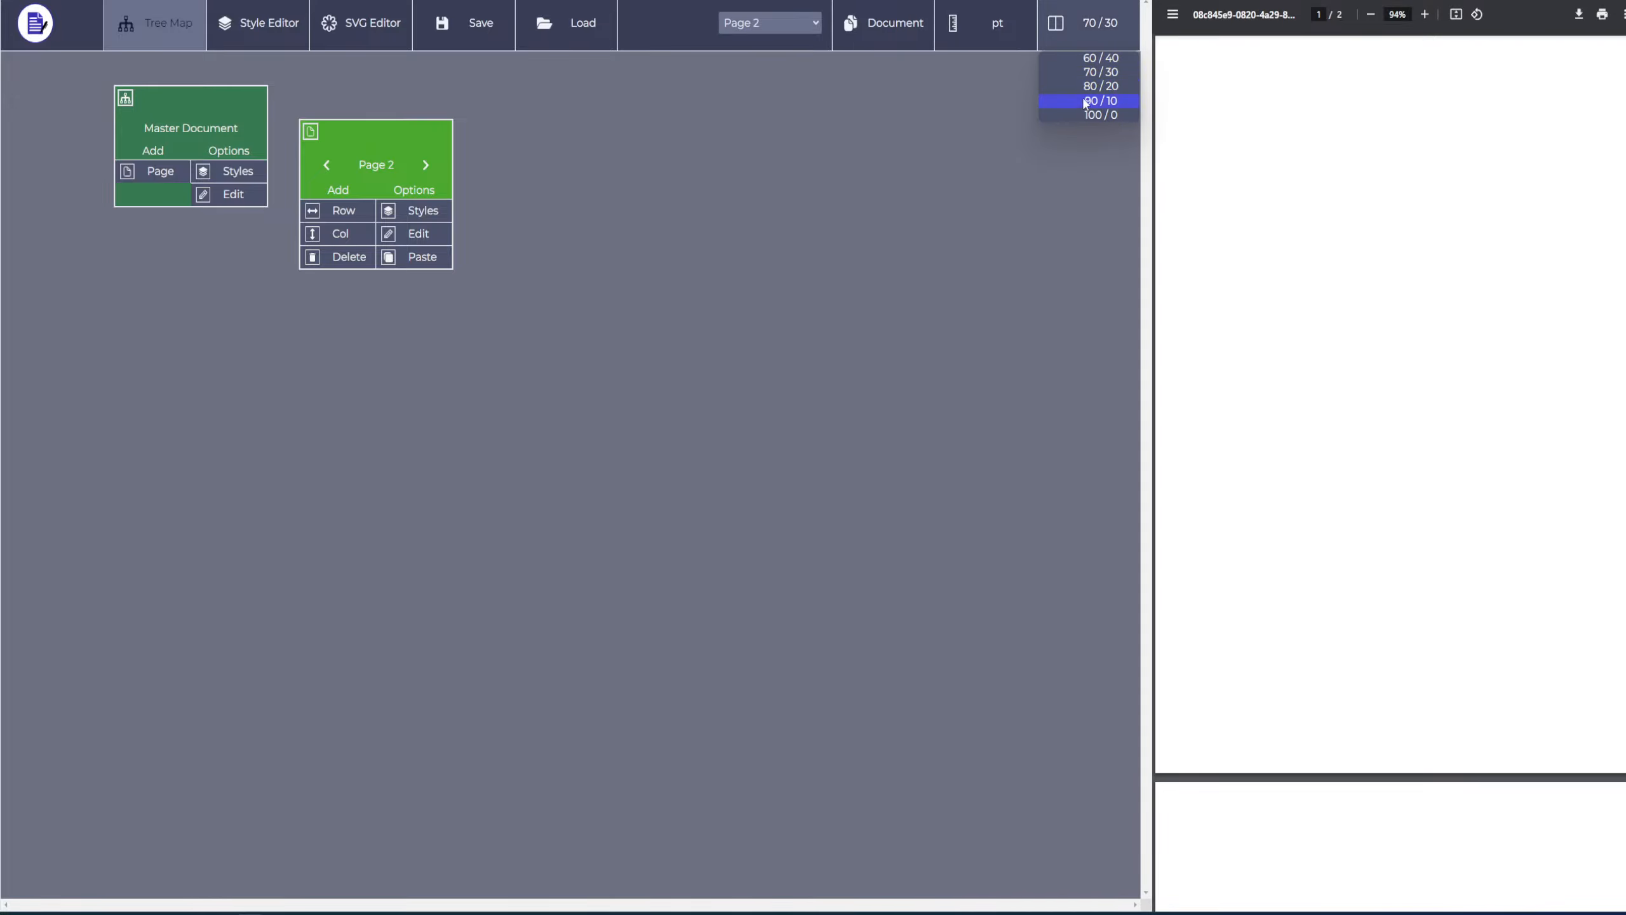
{"action": "left_click", "coordinate": [1089, 98]}
{"action": "left_click", "coordinate": [1282, 48]}
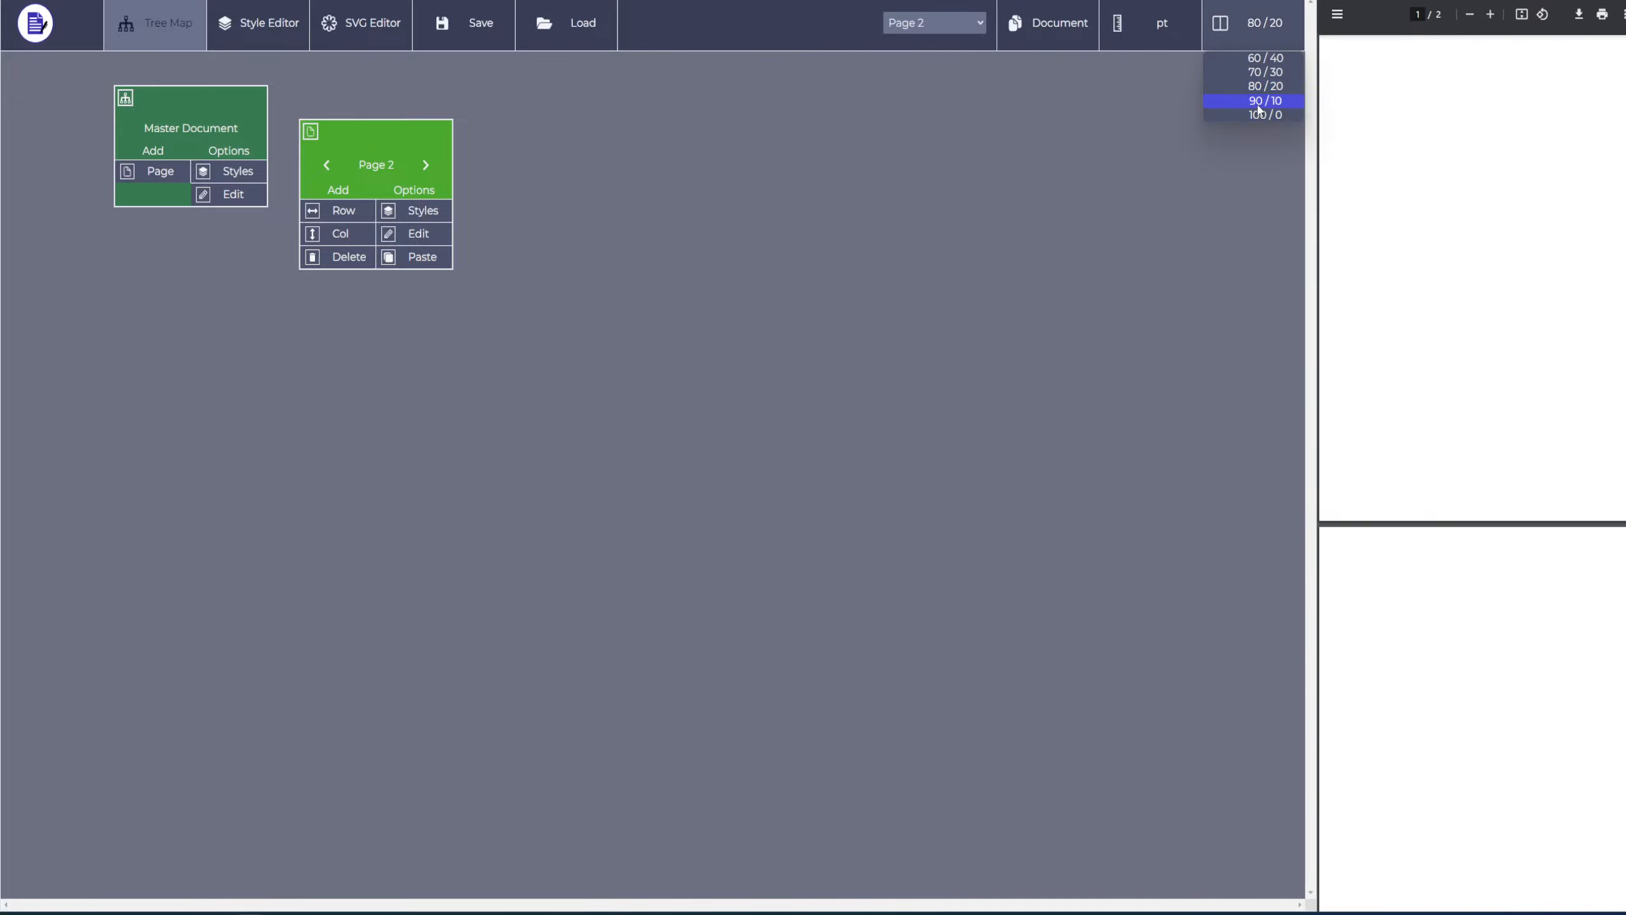
{"action": "left_click", "coordinate": [1265, 100]}
{"action": "left_click", "coordinate": [1412, 42]}
{"action": "left_click", "coordinate": [1423, 113]}
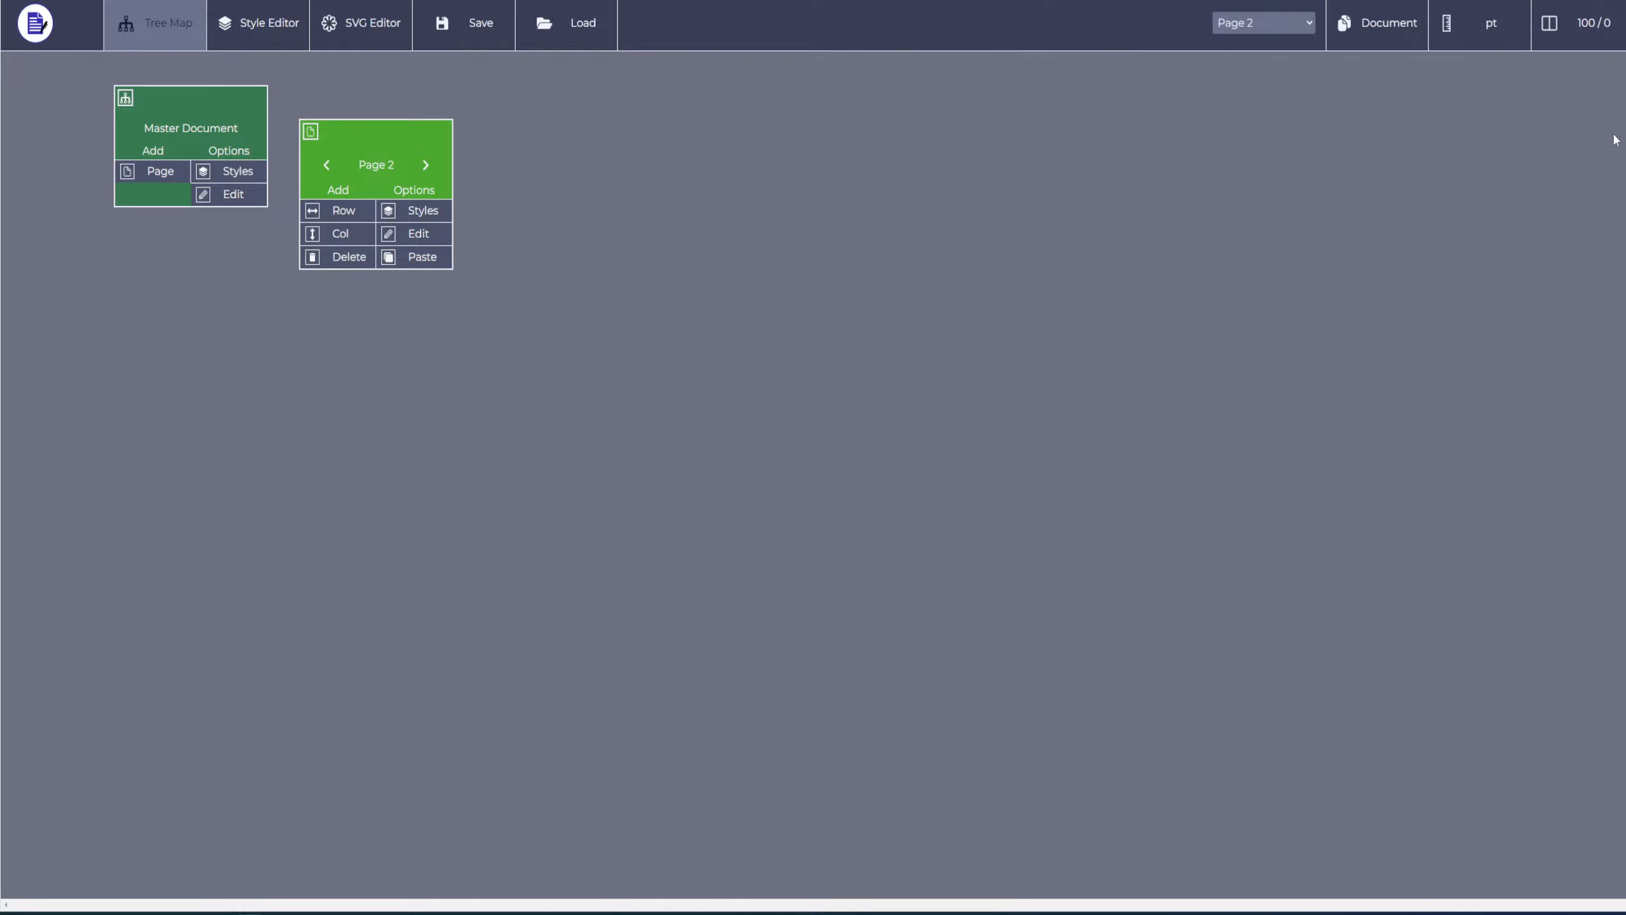
{"action": "left_click", "coordinate": [1588, 25]}
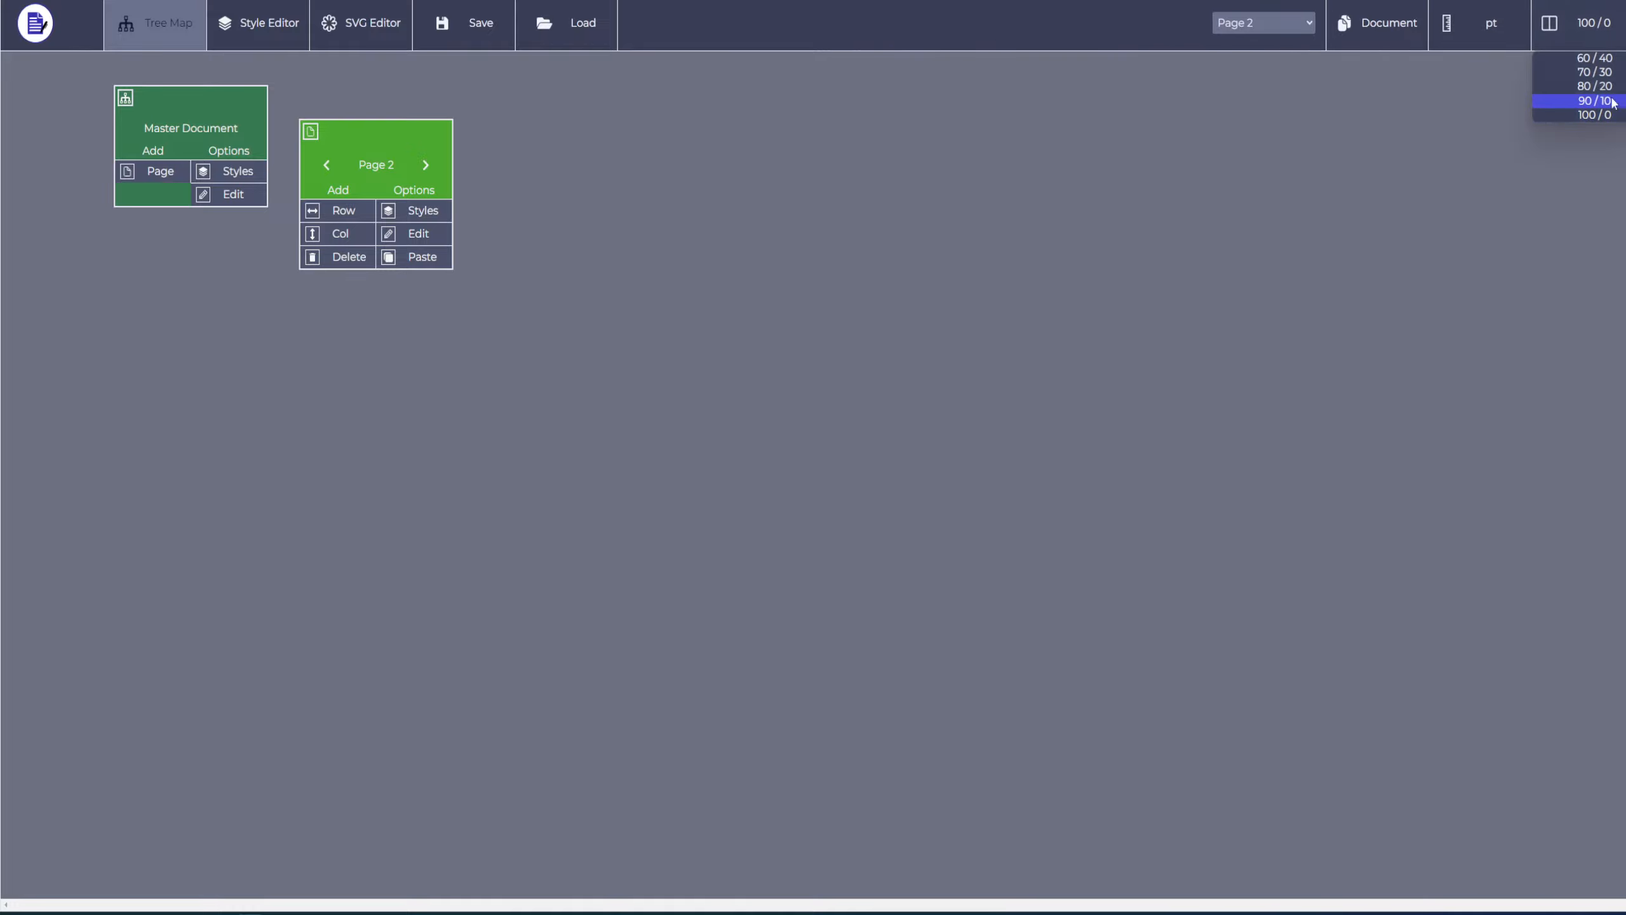
{"action": "left_click", "coordinate": [1590, 81]}
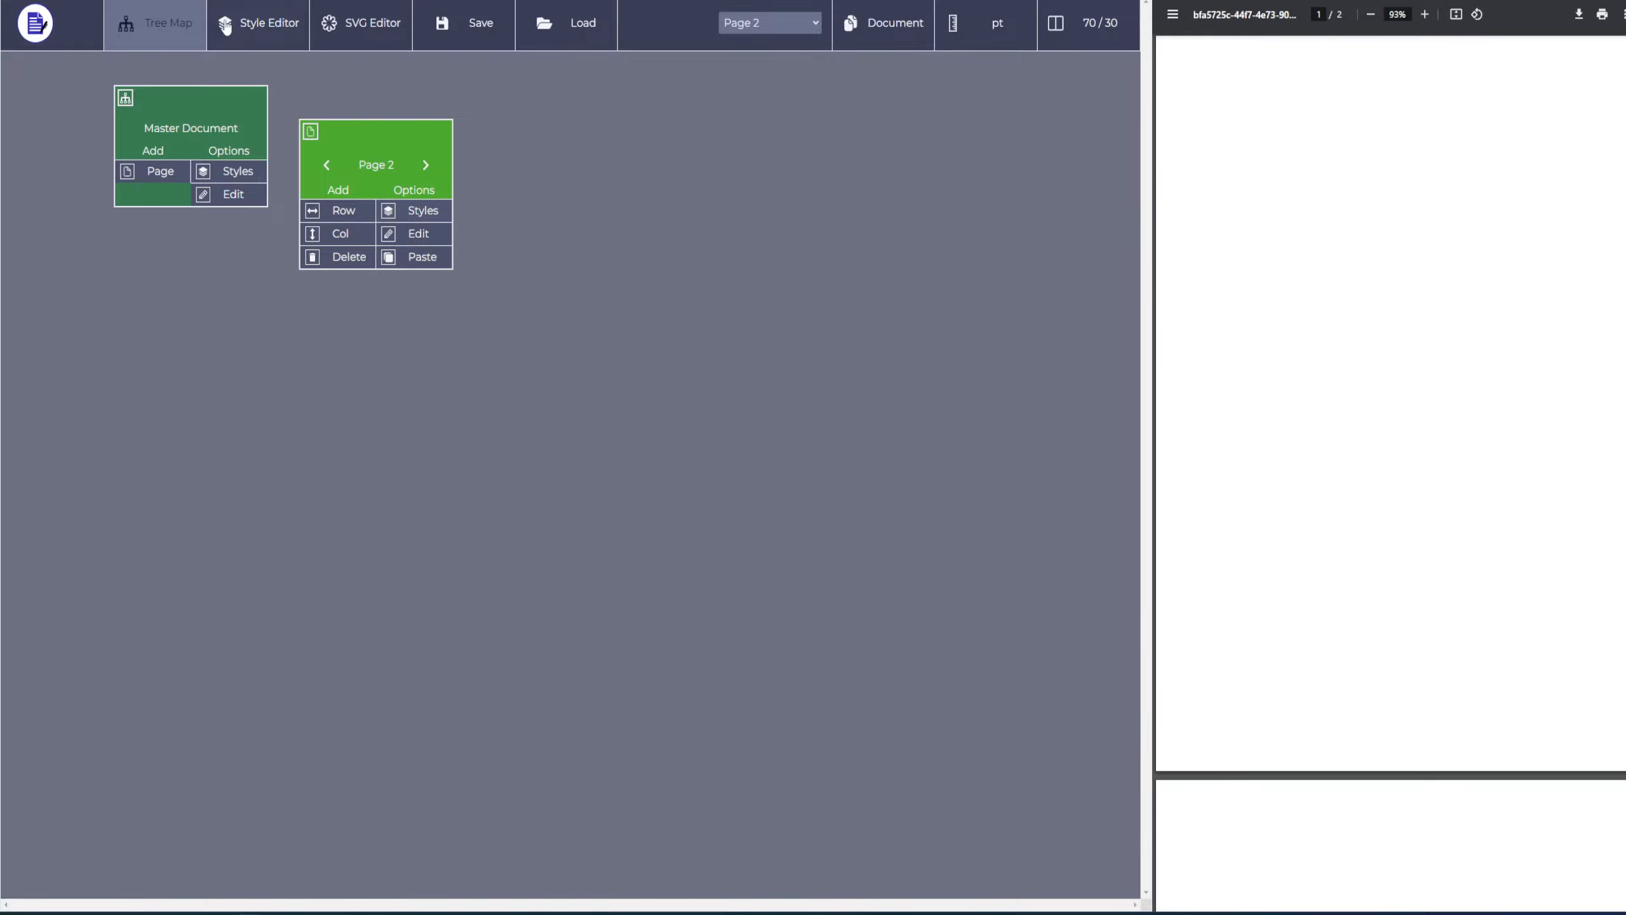
Delete Page 2 from the document
{"action": "left_click", "coordinate": [348, 263]}
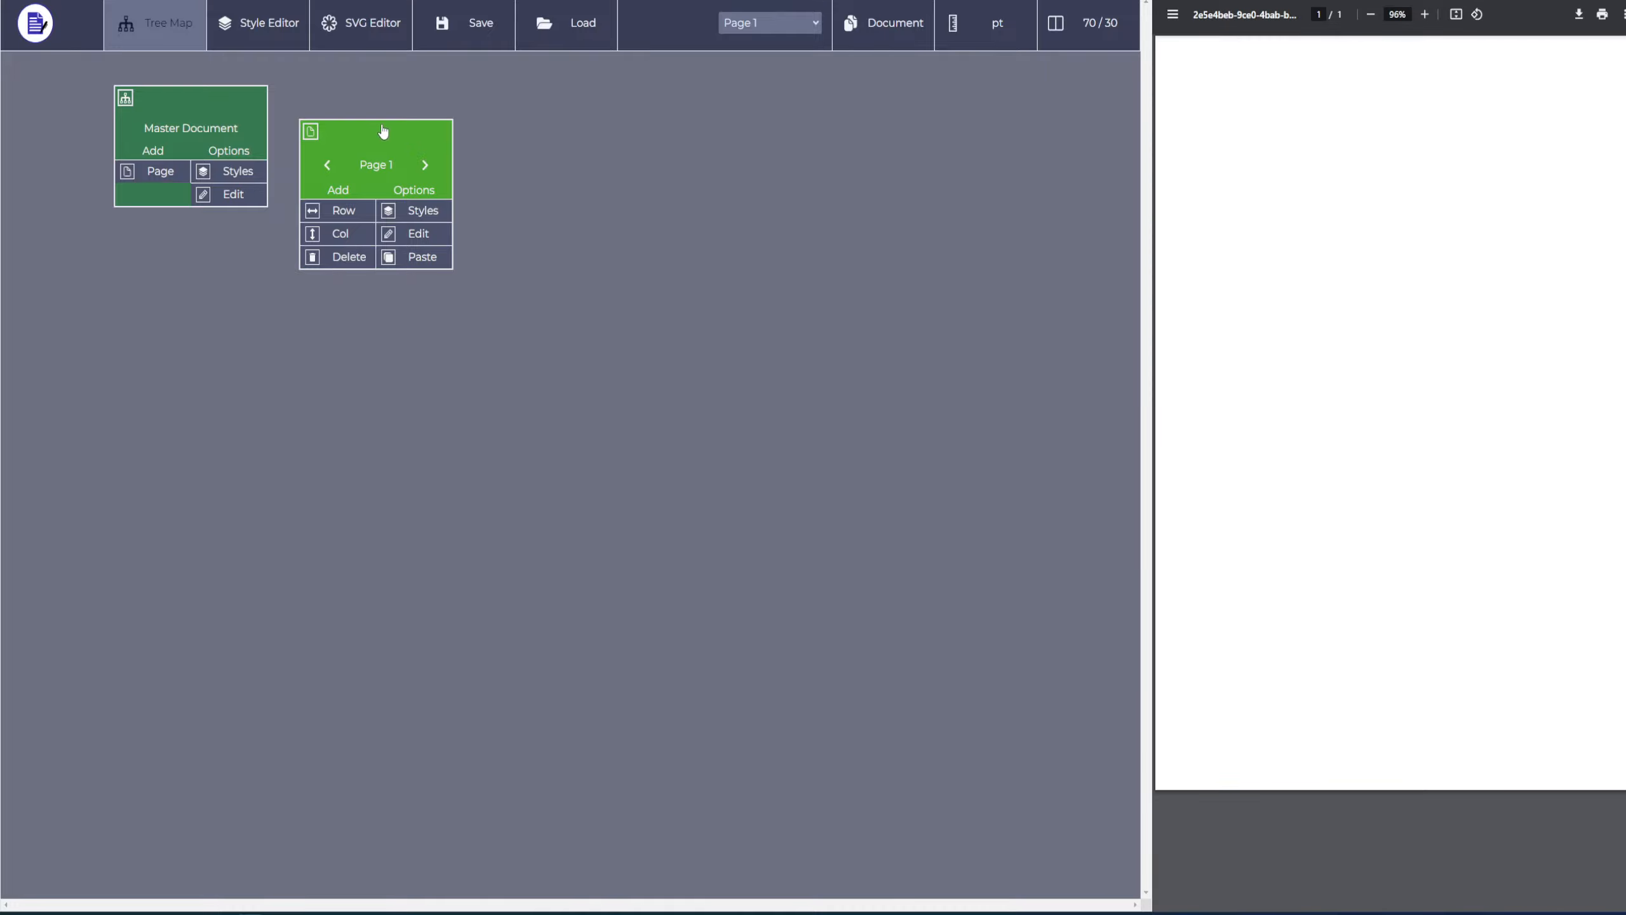
Add two columns to Page 1
{"action": "left_click", "coordinate": [355, 238]}
{"action": "left_click", "coordinate": [355, 238]}
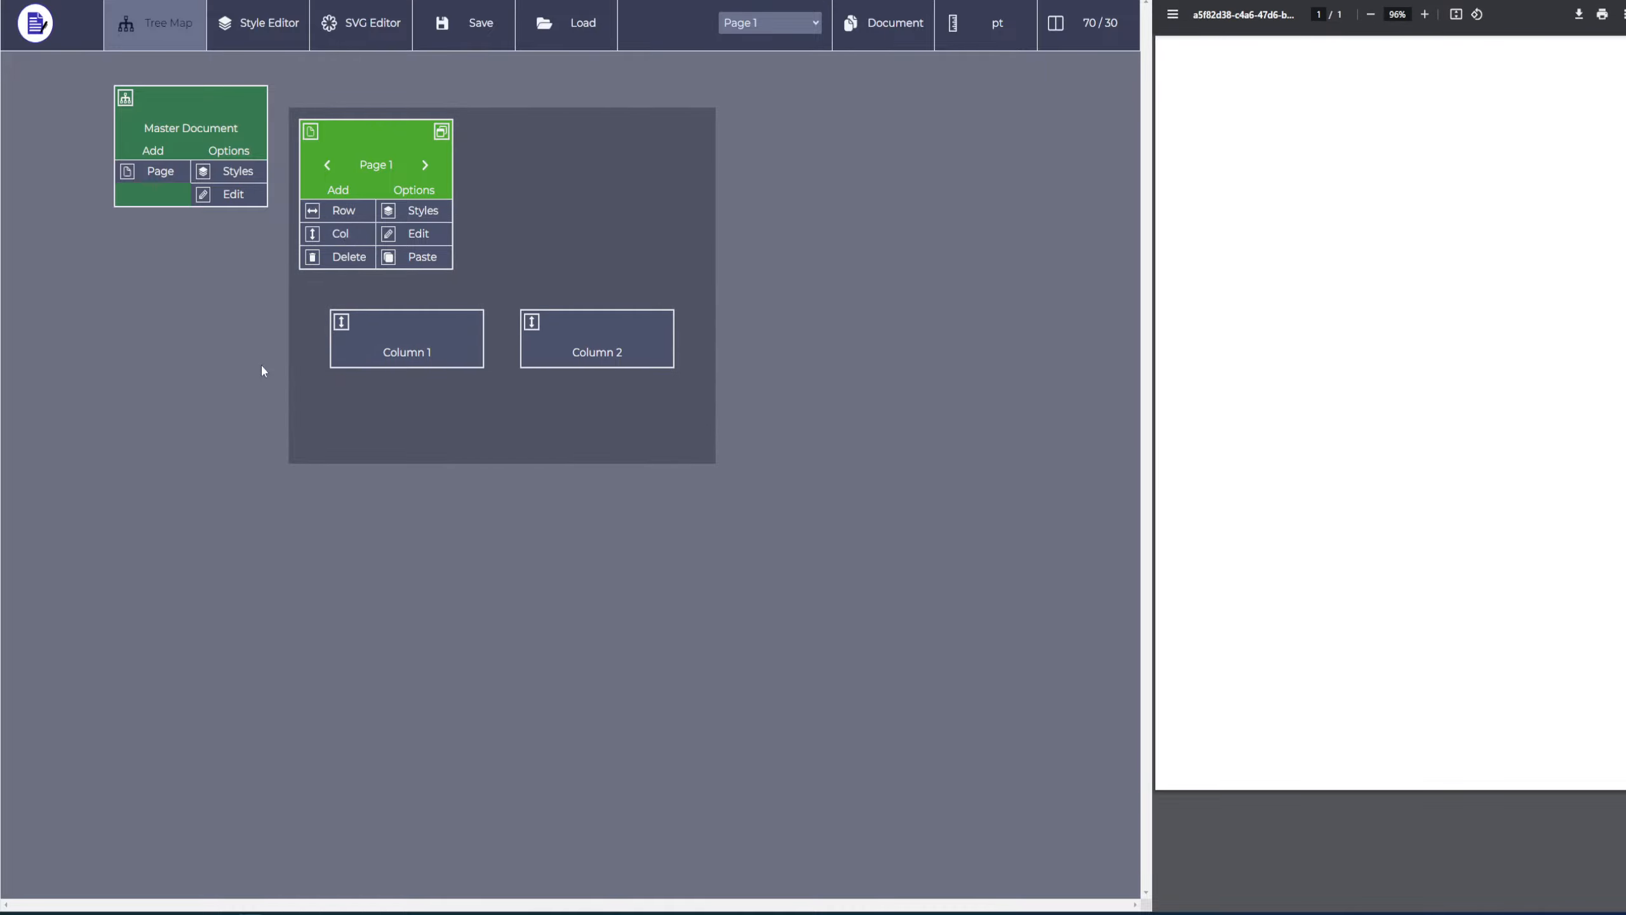
Apply the available Temporary Color style to Column 1
{"action": "left_click", "coordinate": [465, 349]}
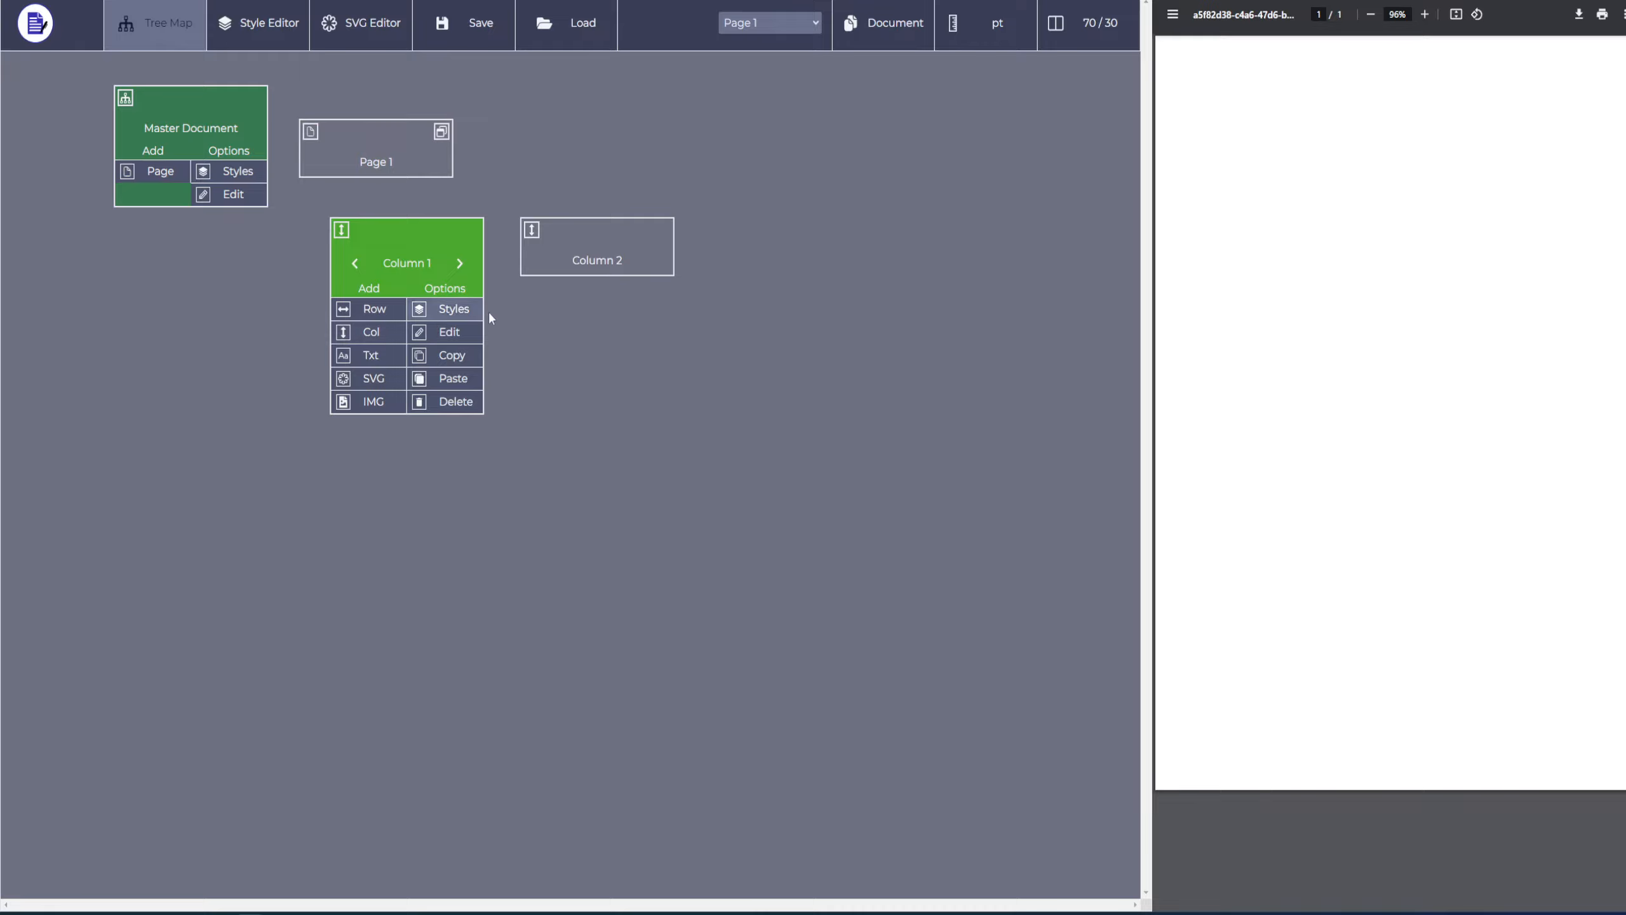
{"action": "left_click", "coordinate": [451, 317]}
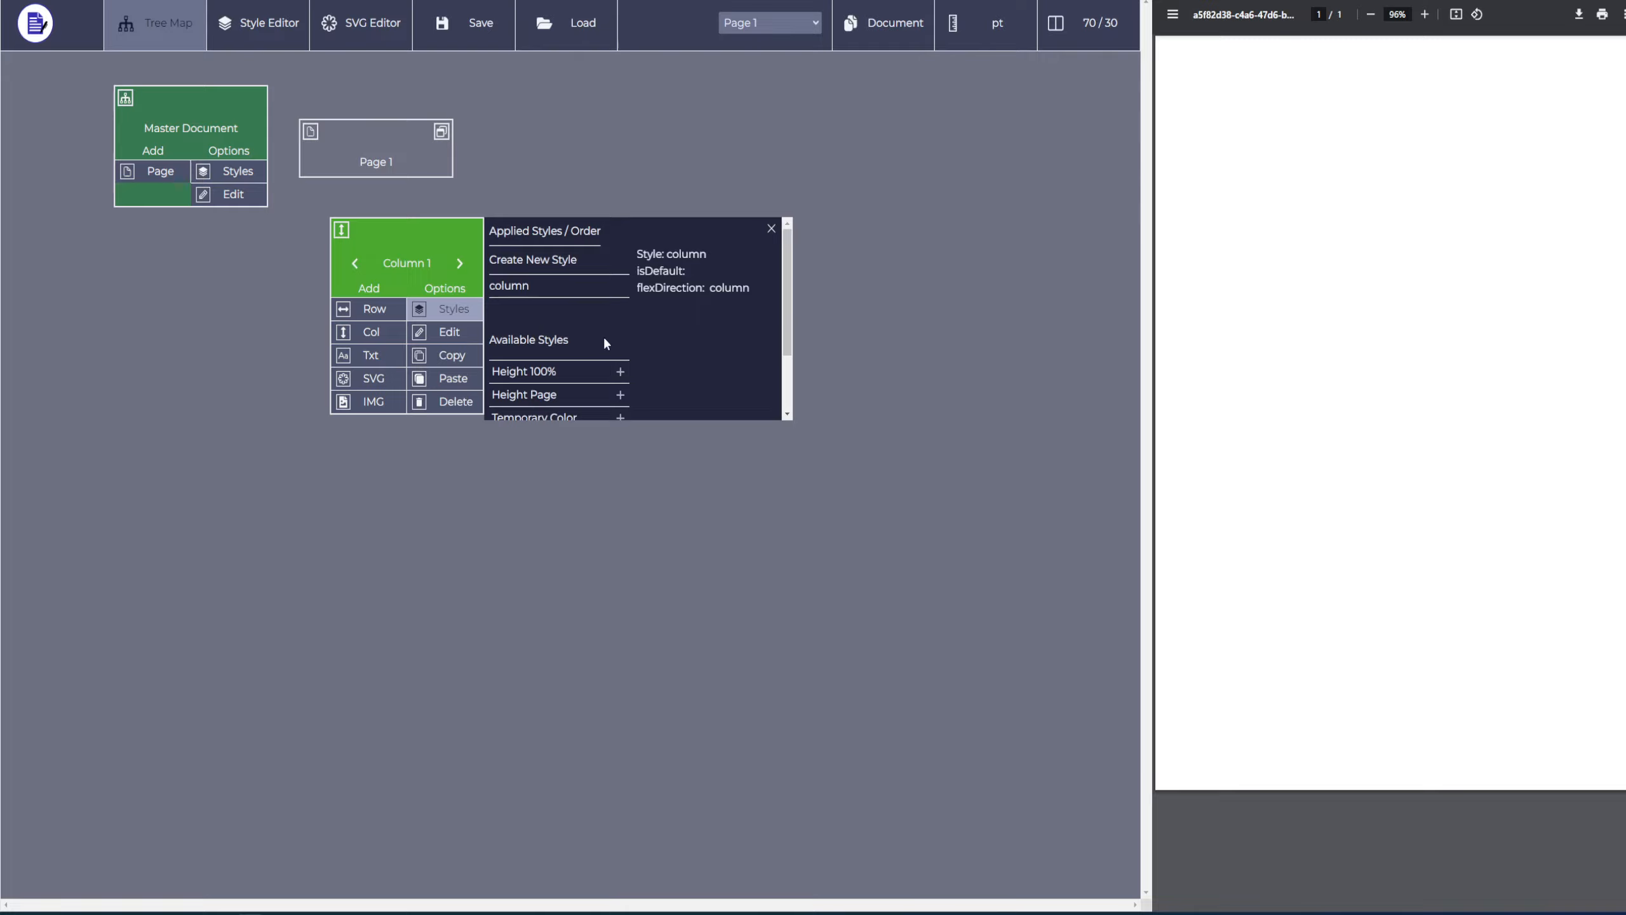
{"action": "scroll", "coordinate": [602, 336], "scroll_direction": "down", "scroll_amount": 2}
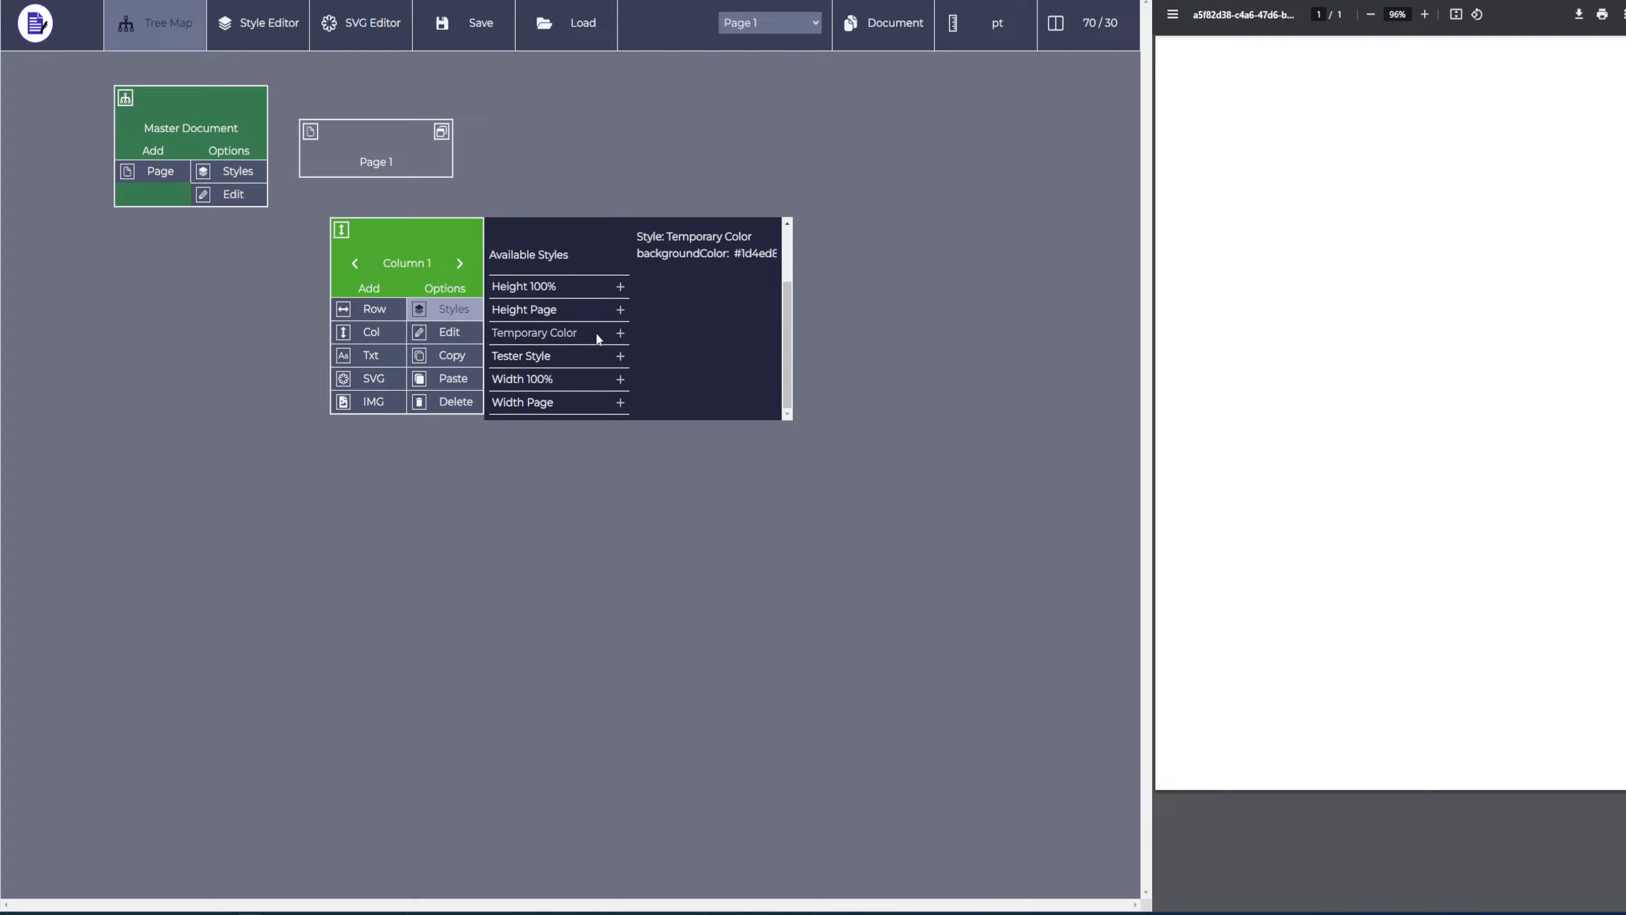
{"action": "left_click", "coordinate": [620, 333]}
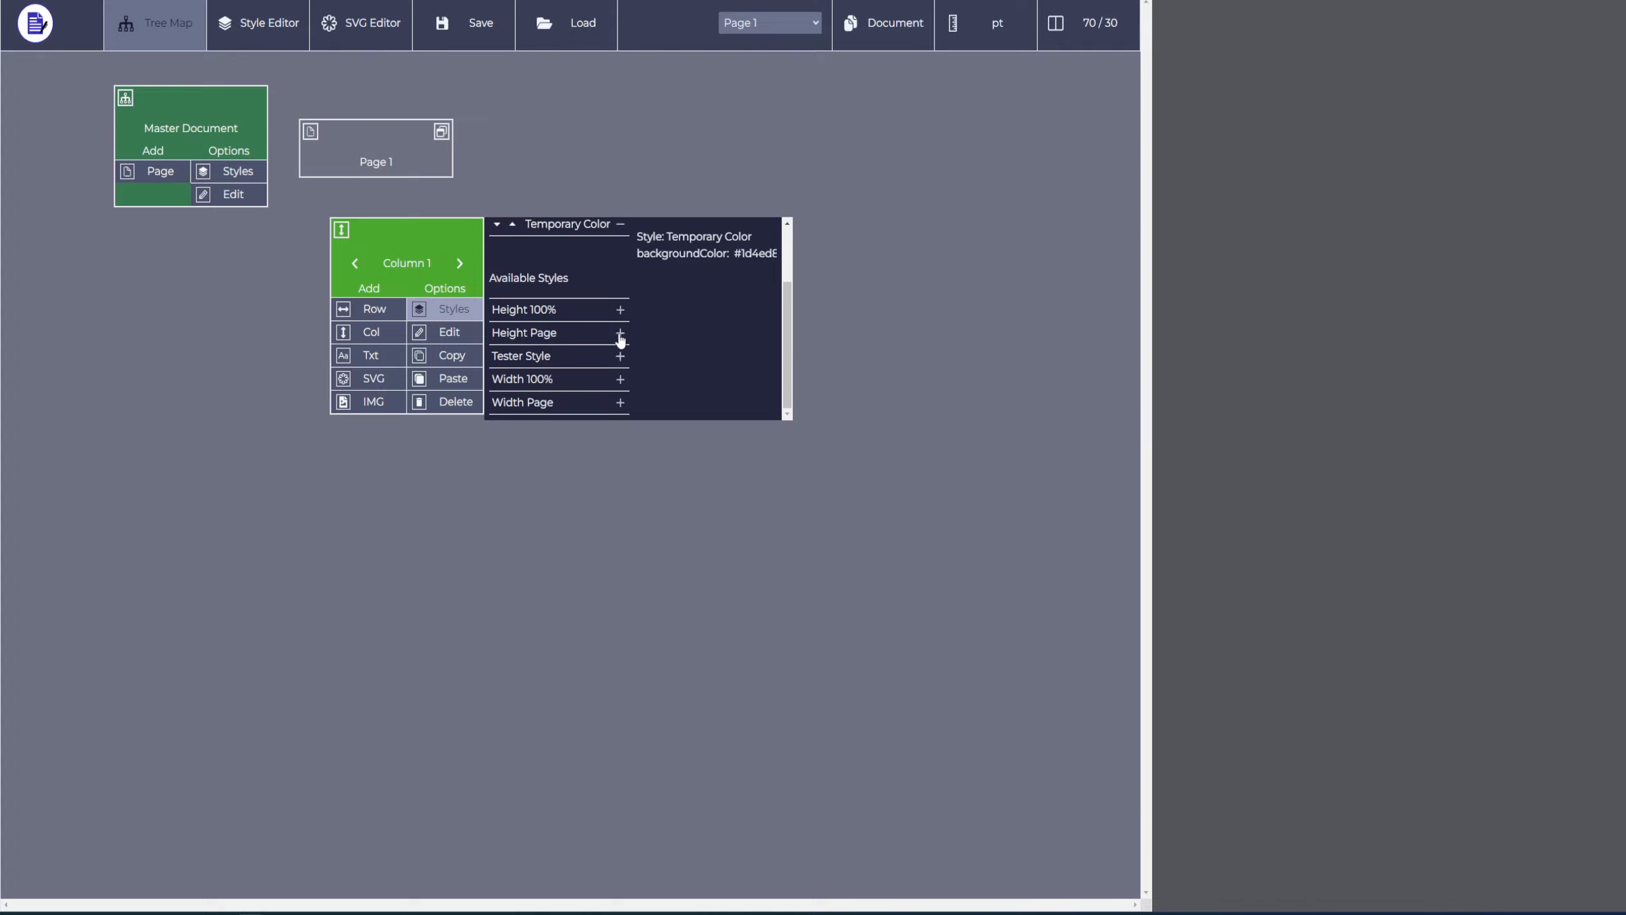
Create a new style named "left column" for Column 1
{"action": "scroll", "coordinate": [587, 411], "scroll_direction": "up", "scroll_amount": 2}
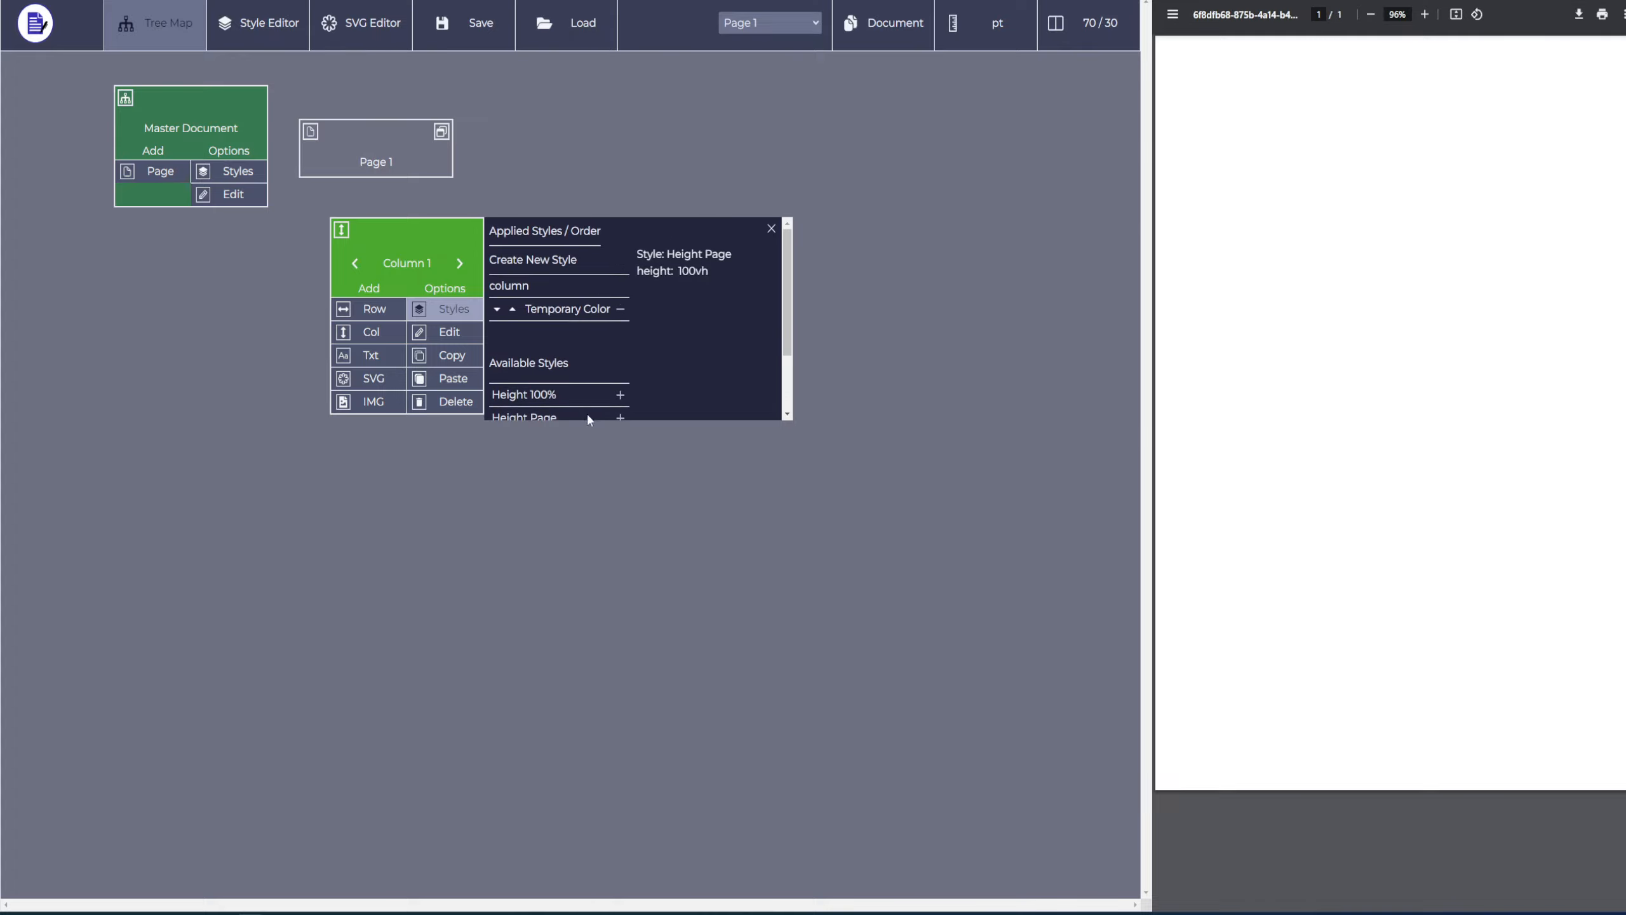
{"action": "left_click", "coordinate": [541, 264]}
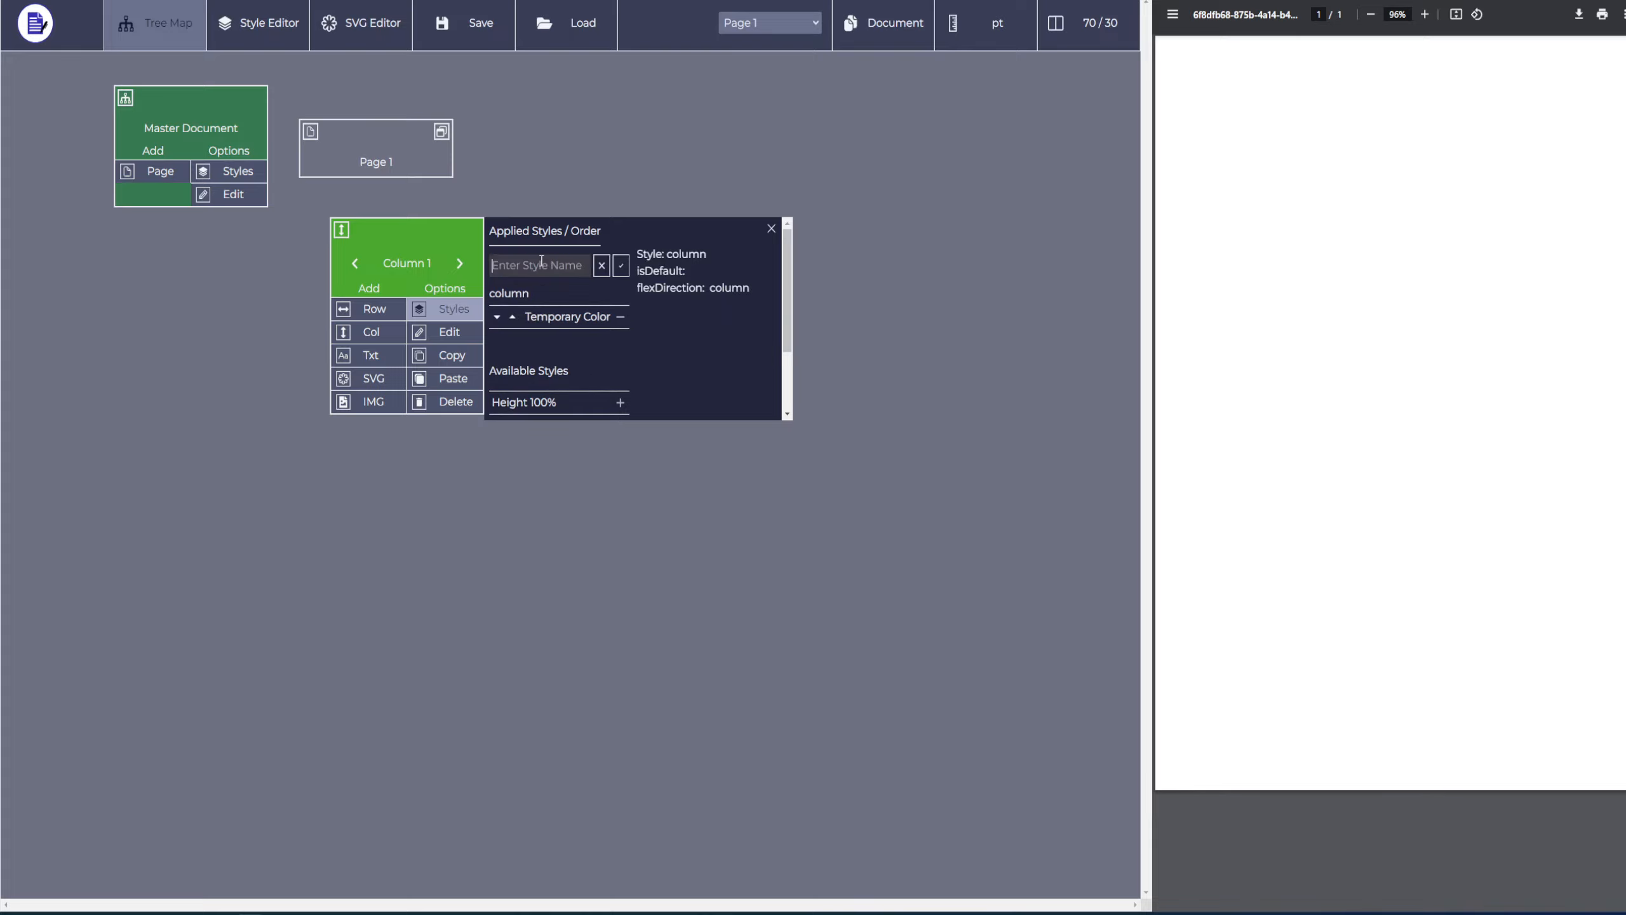
{"action": "type", "text": "left column"}
{"action": "key", "text": "Return"}
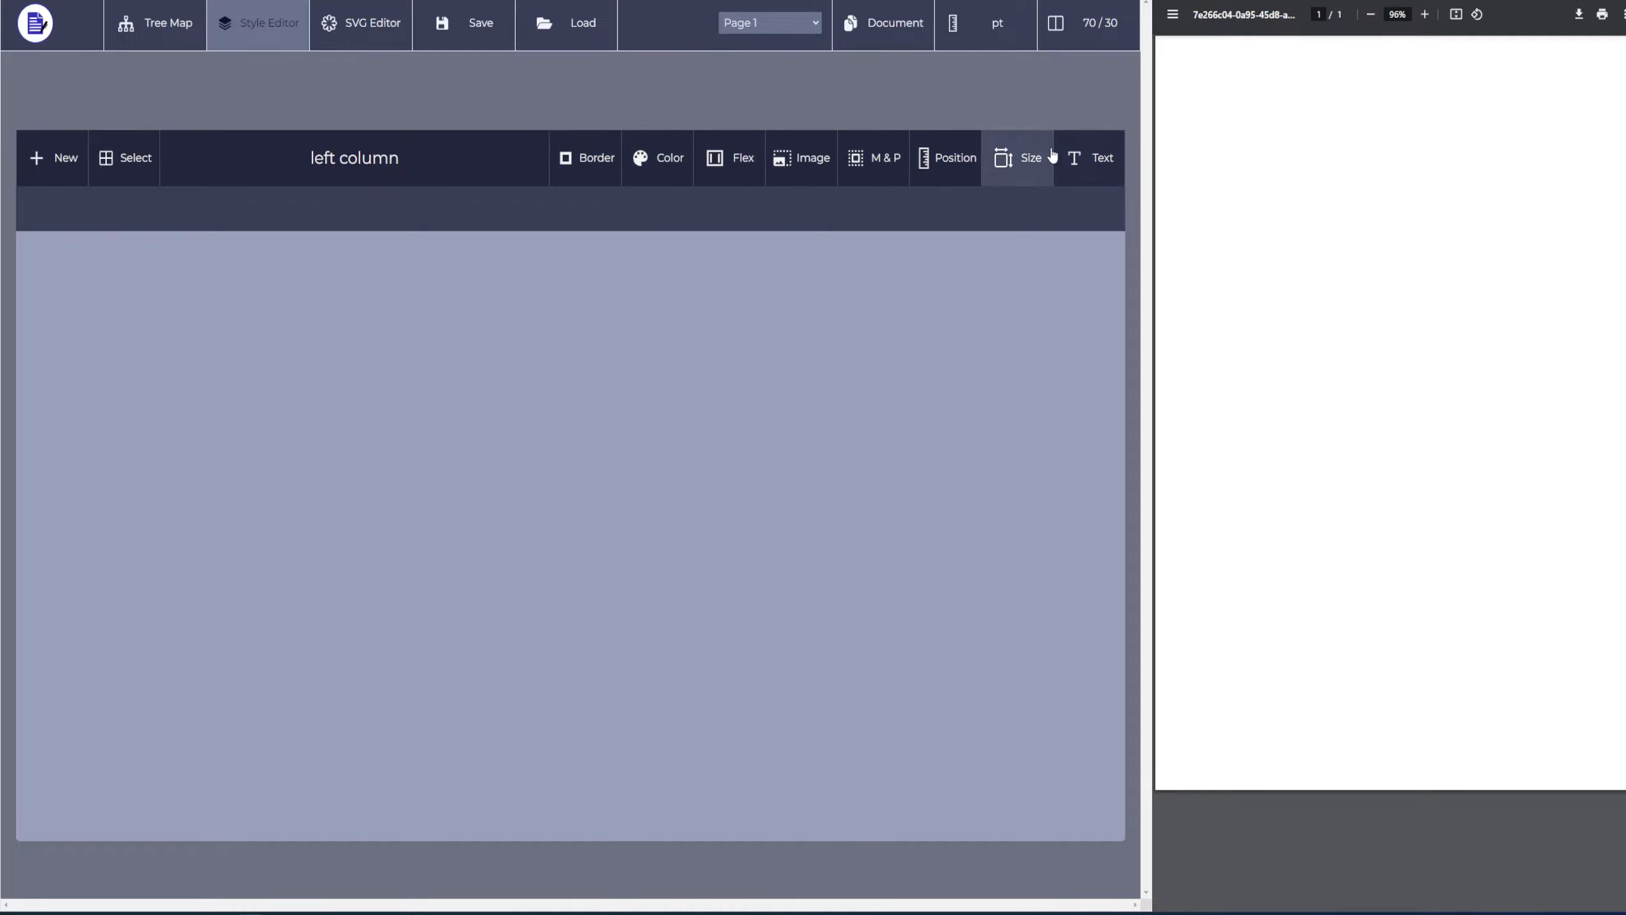
Enable the width in the left column style and set it to 35 vw
{"action": "left_click", "coordinate": [1031, 160]}
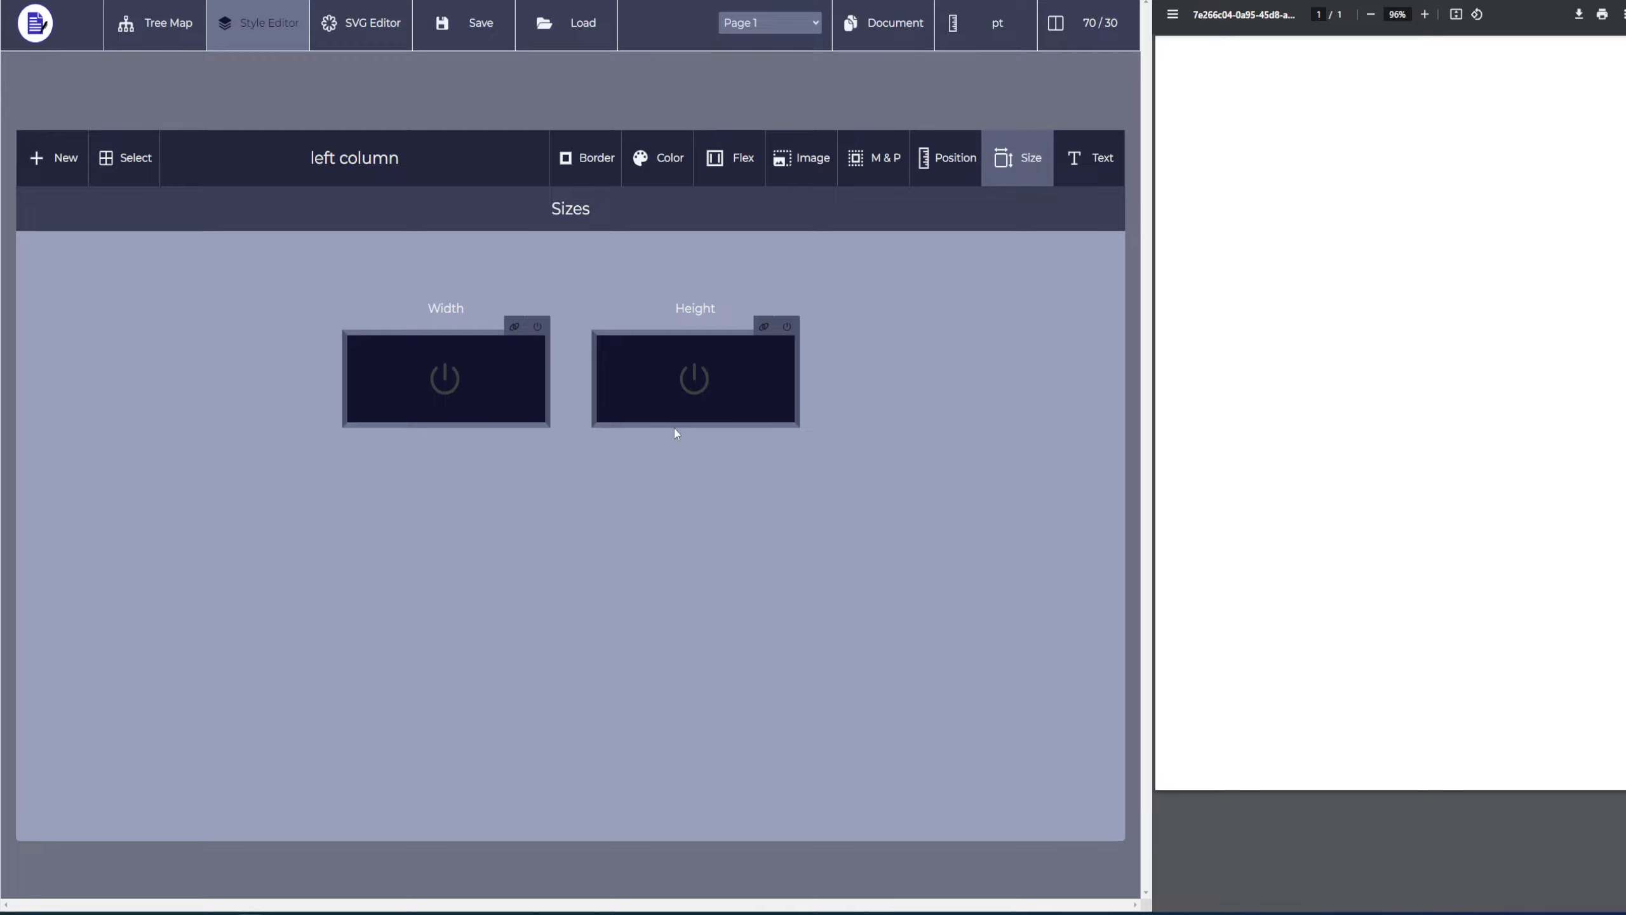
{"action": "left_click", "coordinate": [452, 369]}
{"action": "left_click", "coordinate": [461, 386]}
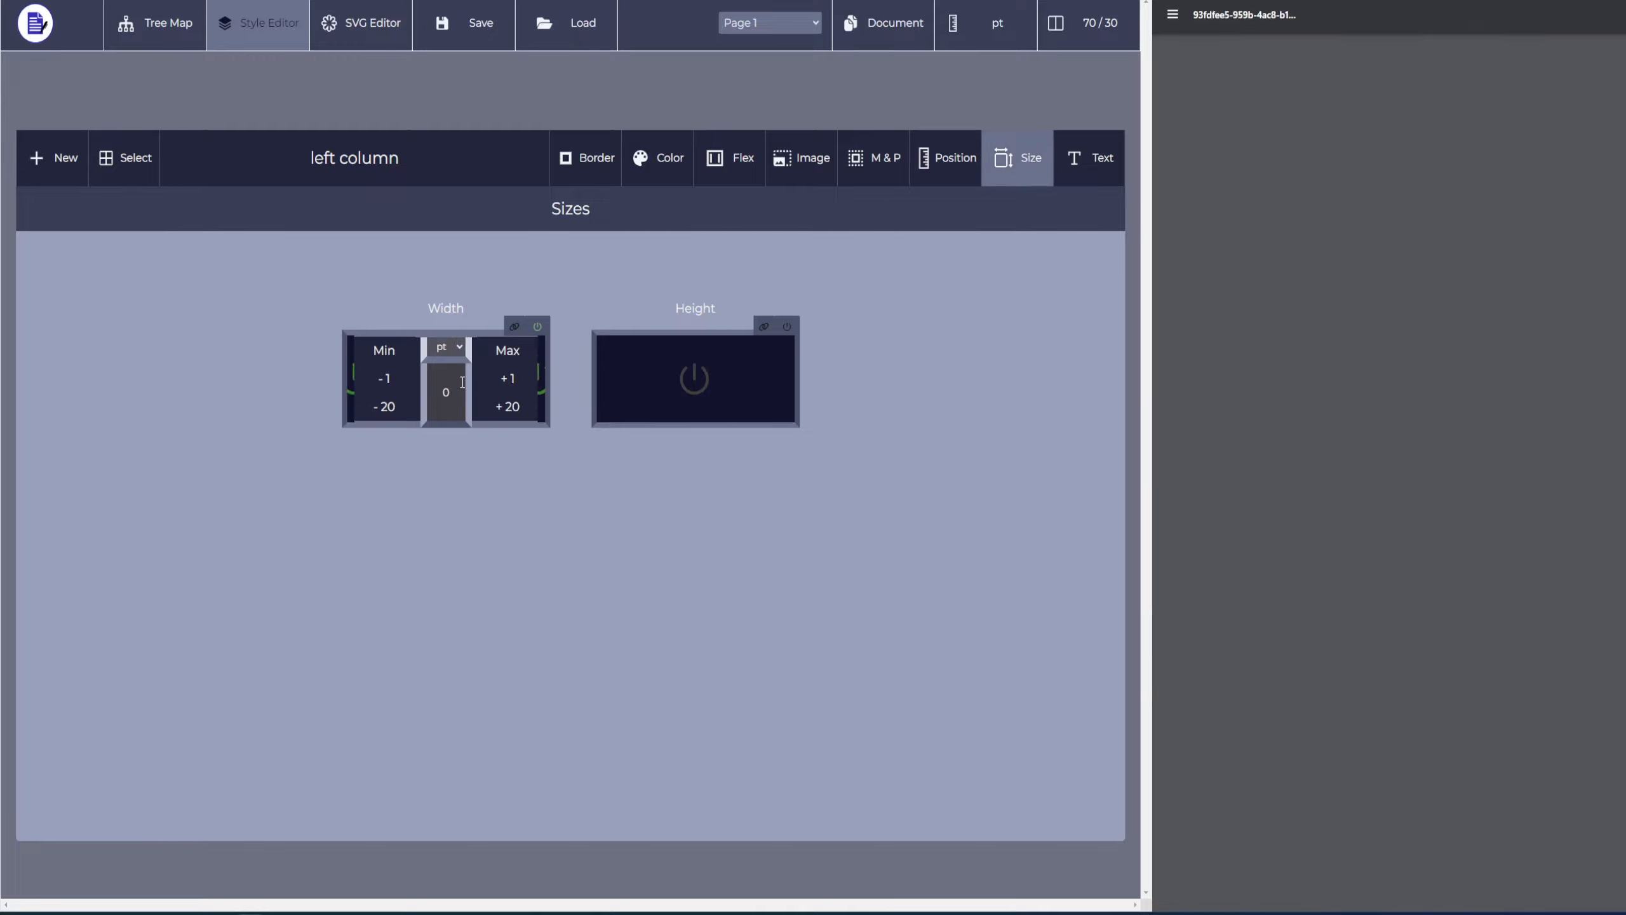
{"action": "left_click", "coordinate": [449, 355]}
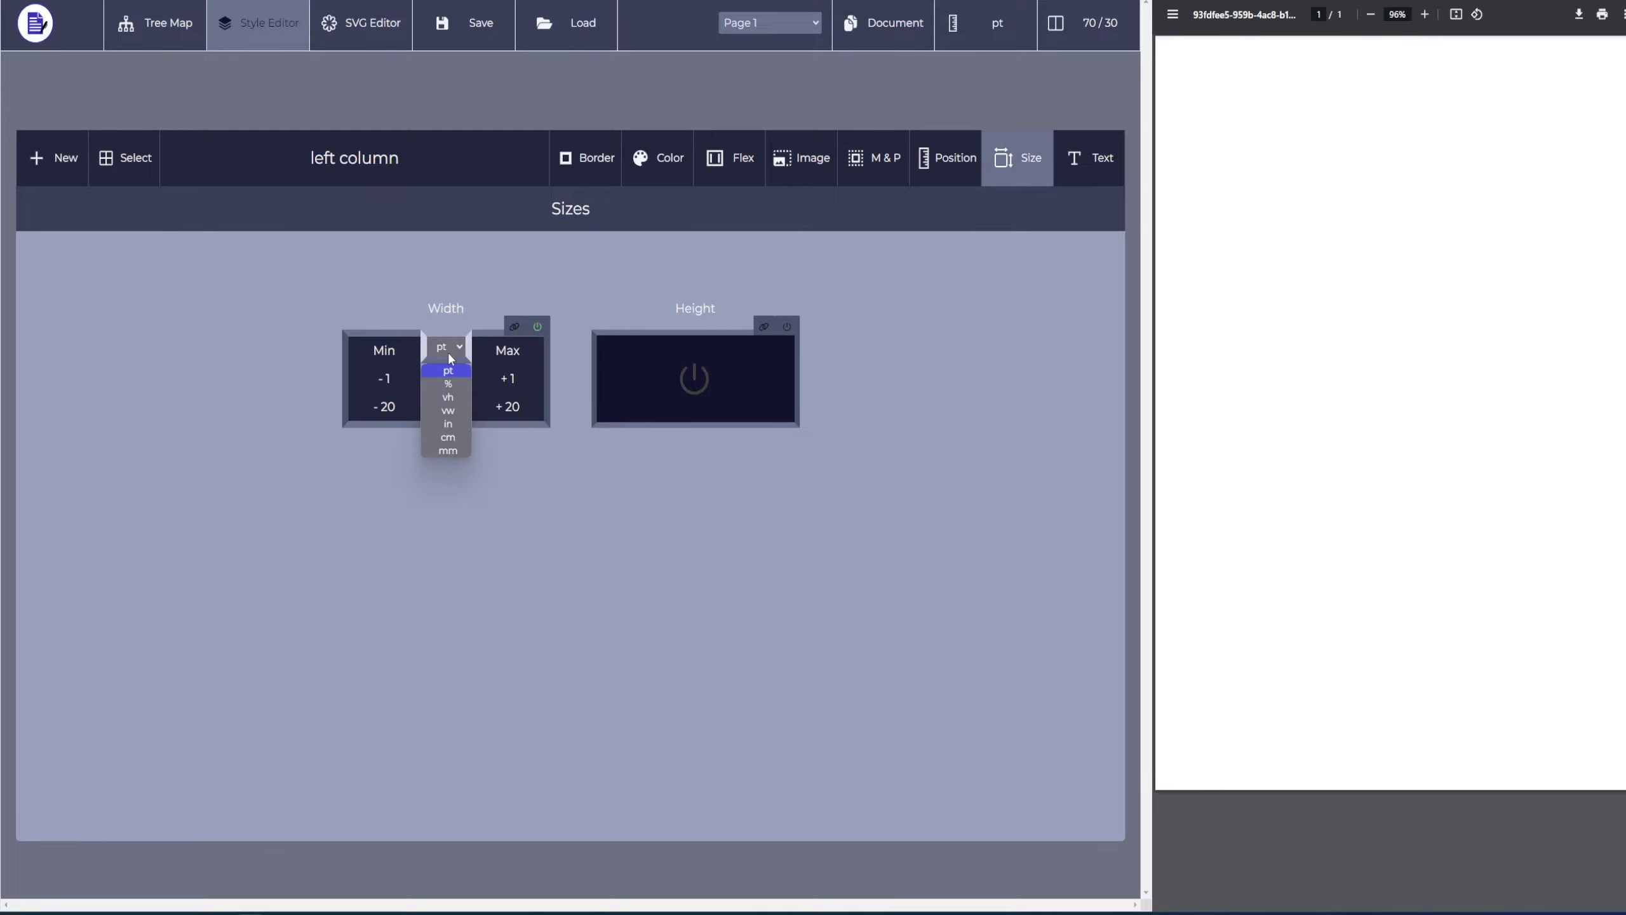
{"action": "left_click", "coordinate": [449, 411]}
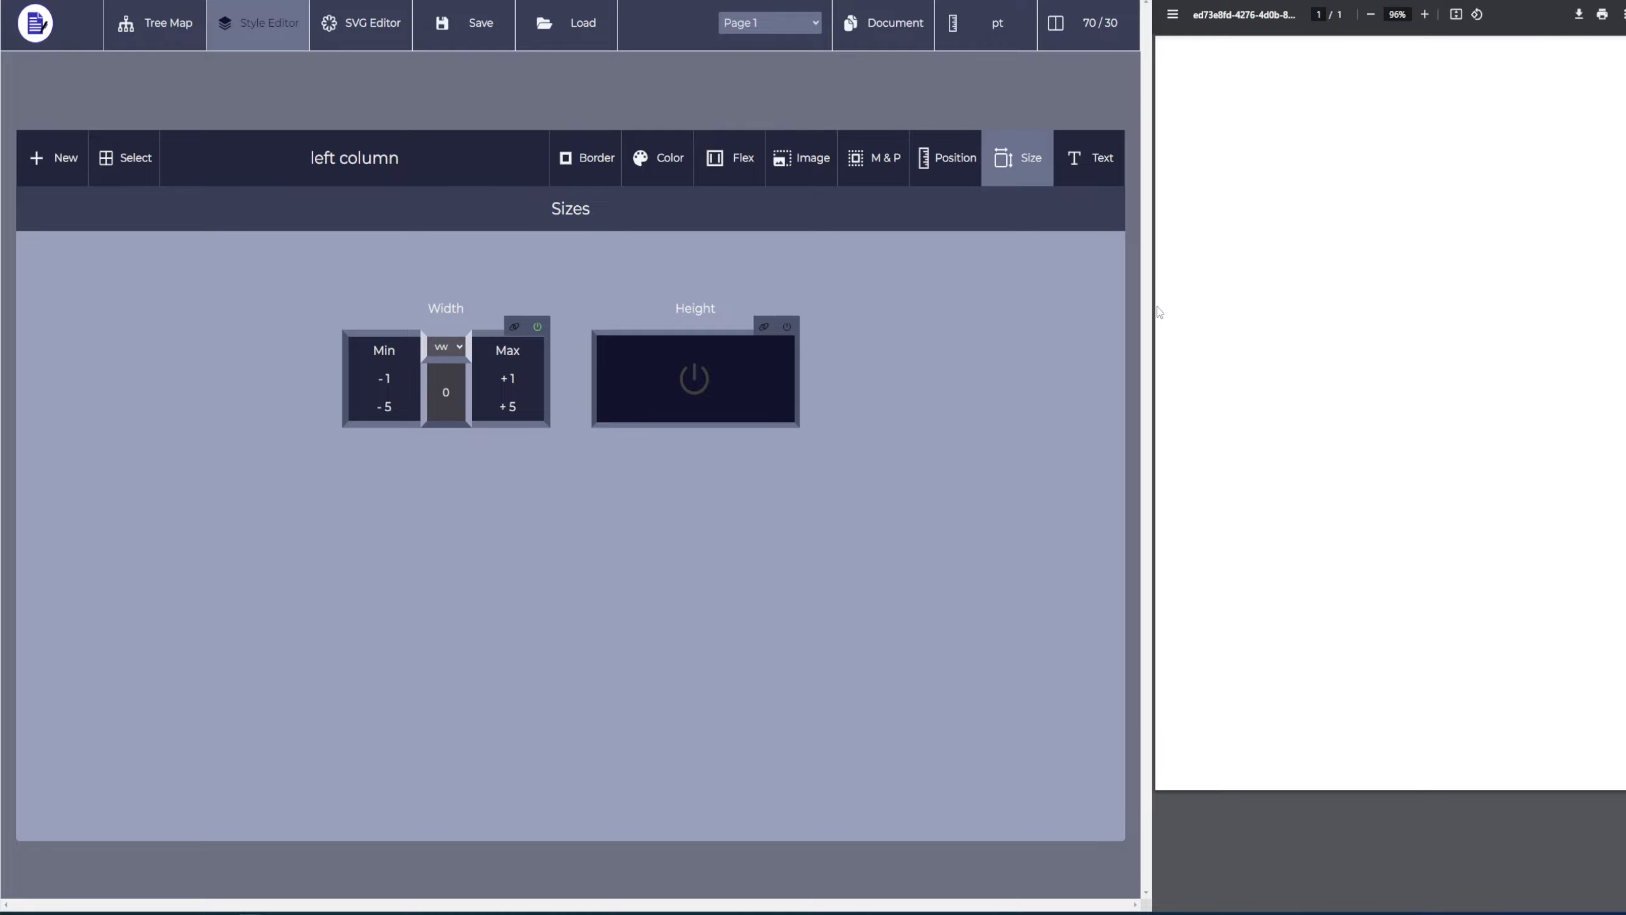
{"action": "left_click", "coordinate": [531, 413]}
{"action": "left_click", "coordinate": [531, 413]}
{"action": "left_click", "coordinate": [531, 413]}
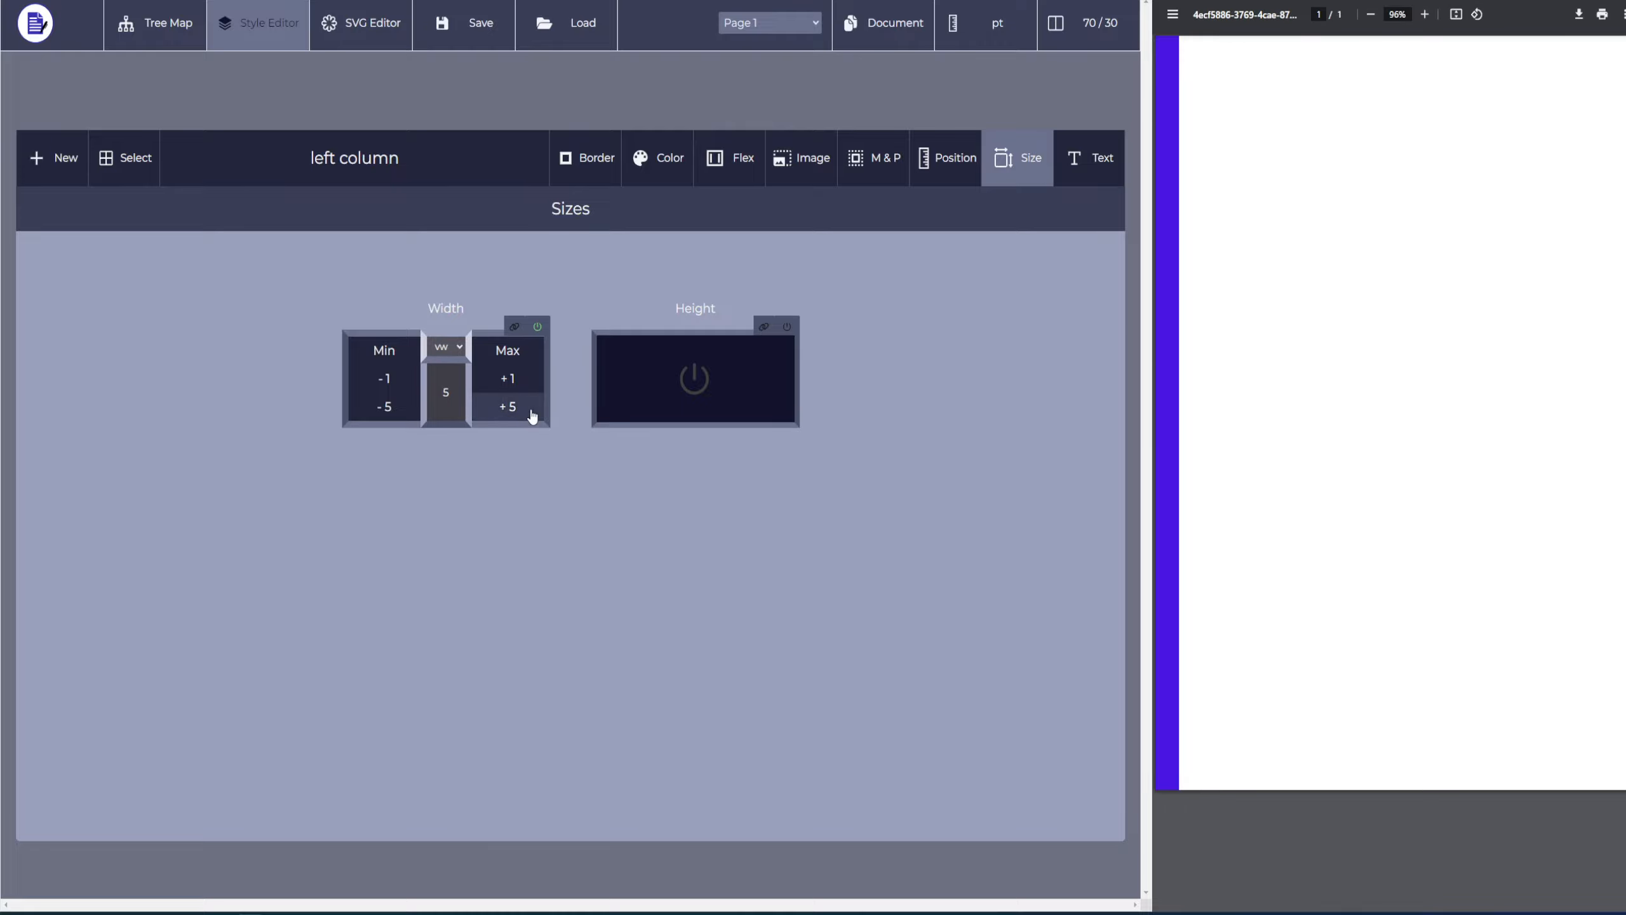
{"action": "left_click", "coordinate": [531, 413]}
{"action": "left_click", "coordinate": [531, 413]}
{"action": "left_click", "coordinate": [531, 413]}
{"action": "left_click", "coordinate": [531, 413]}
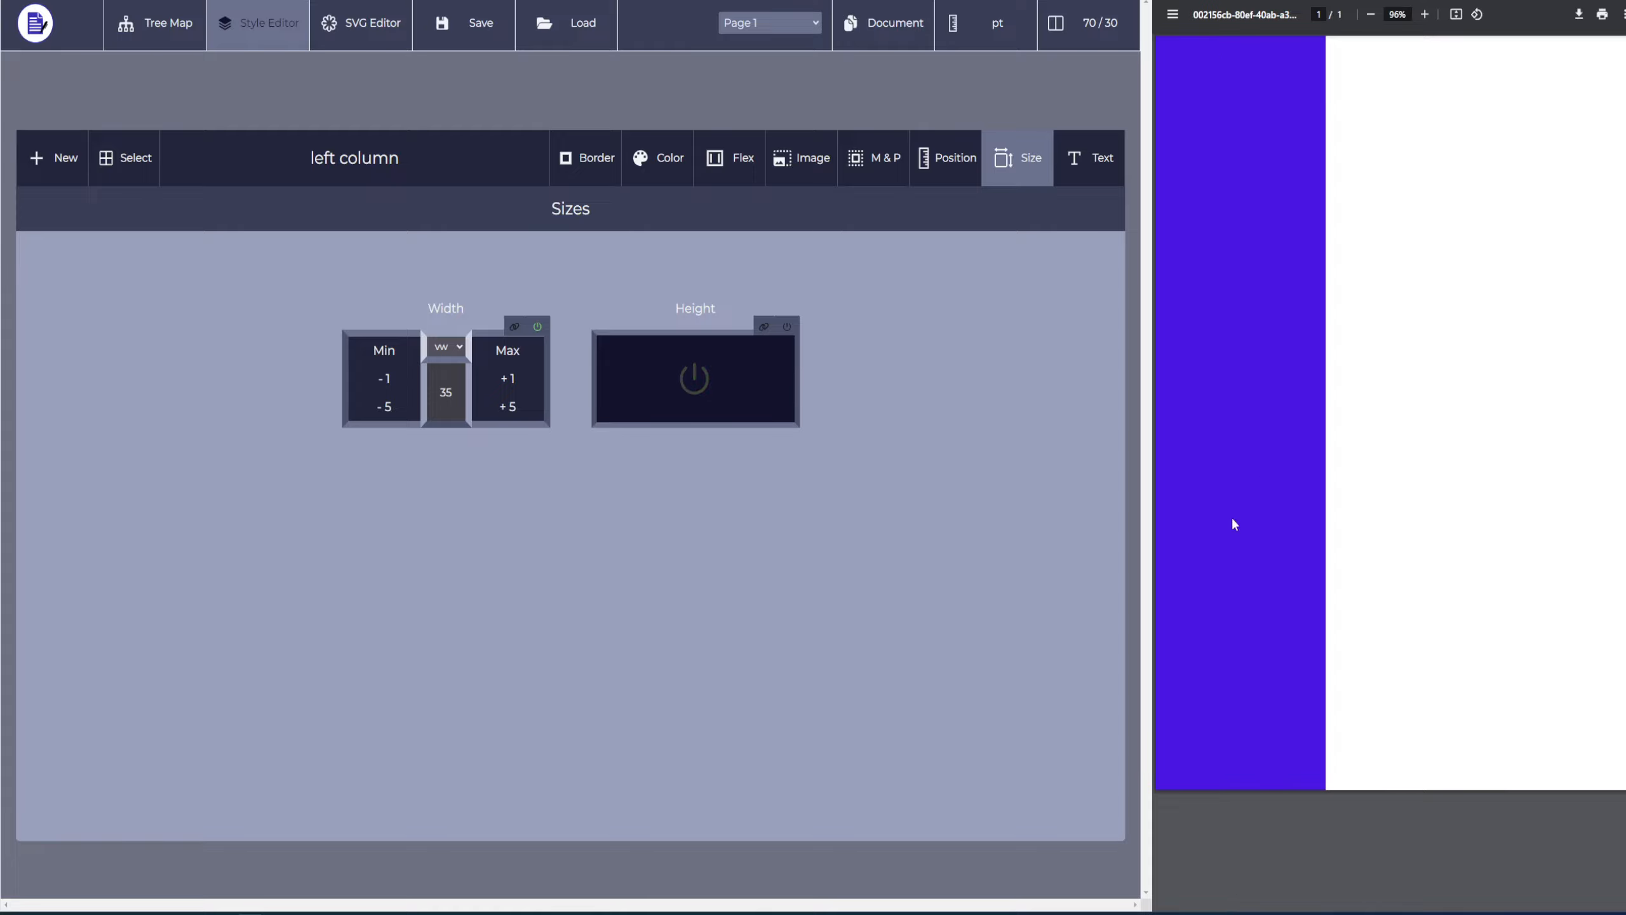
Set the left column style's background color to slate 900 and its text color to slate 50
{"action": "left_click", "coordinate": [660, 171]}
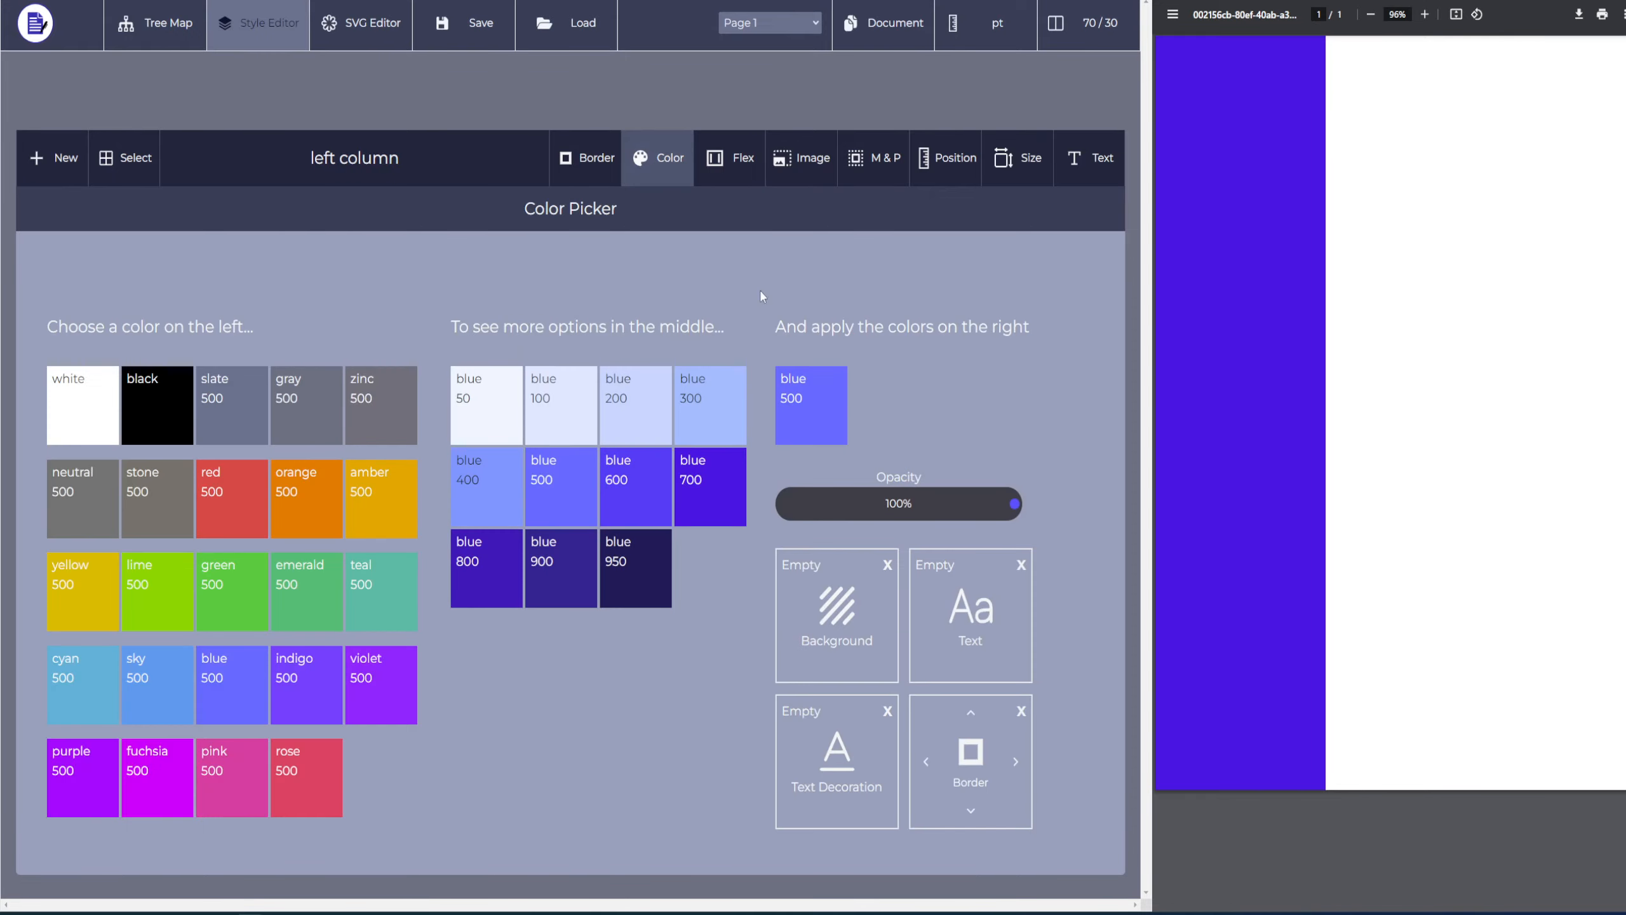
{"action": "left_click", "coordinate": [231, 442]}
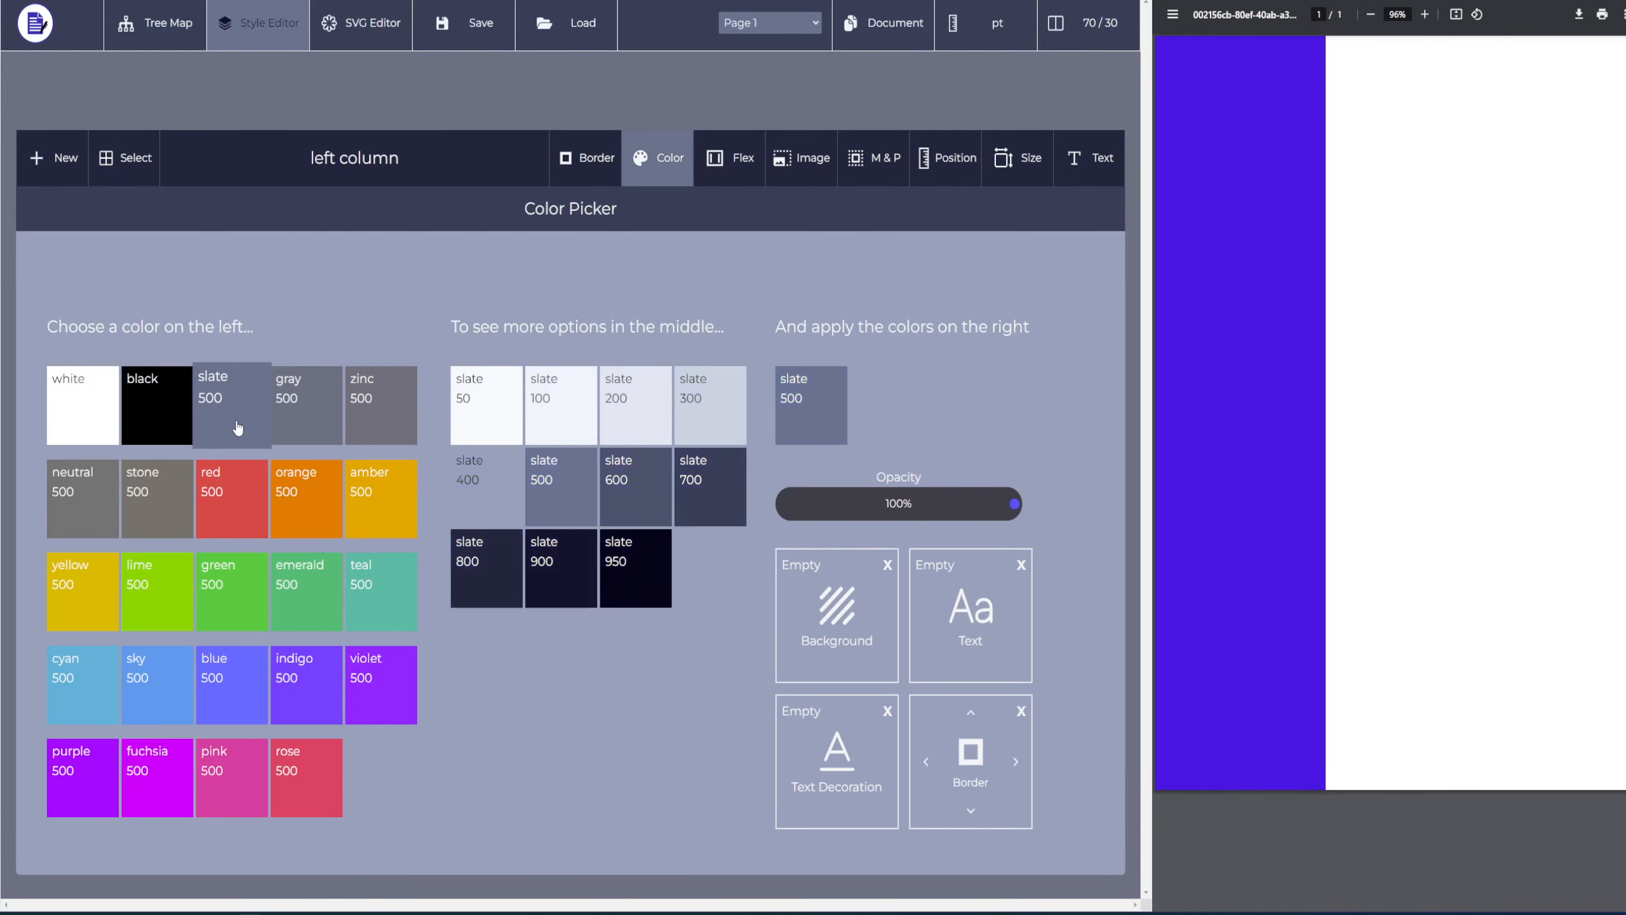
{"action": "left_click", "coordinate": [556, 563]}
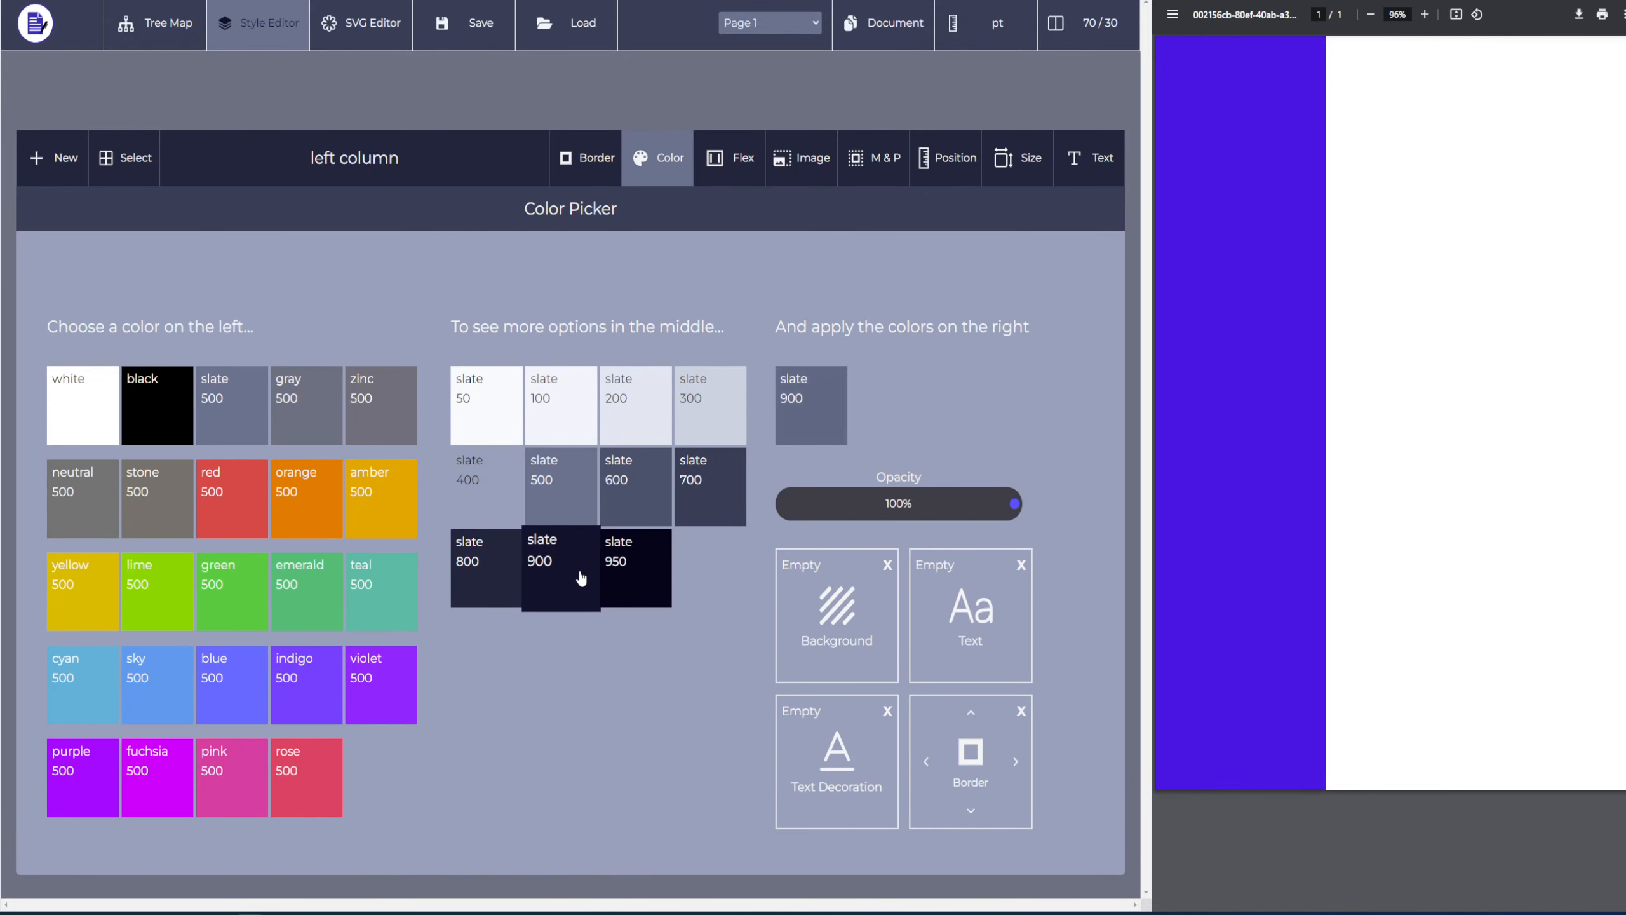
{"action": "left_click", "coordinate": [850, 615]}
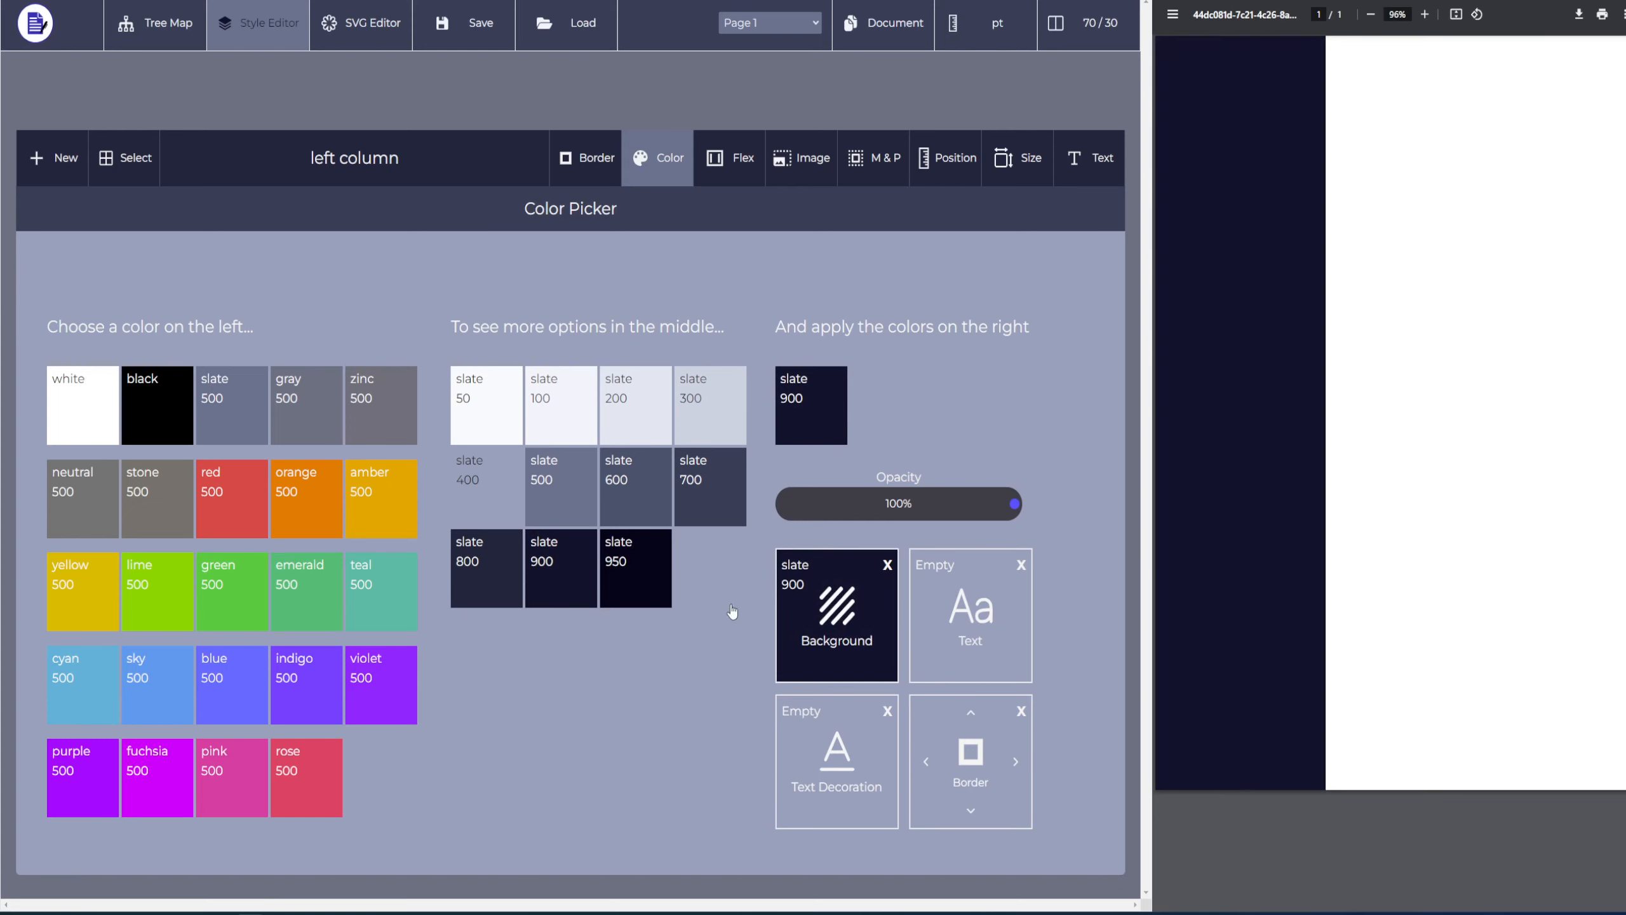
{"action": "left_click", "coordinate": [479, 406]}
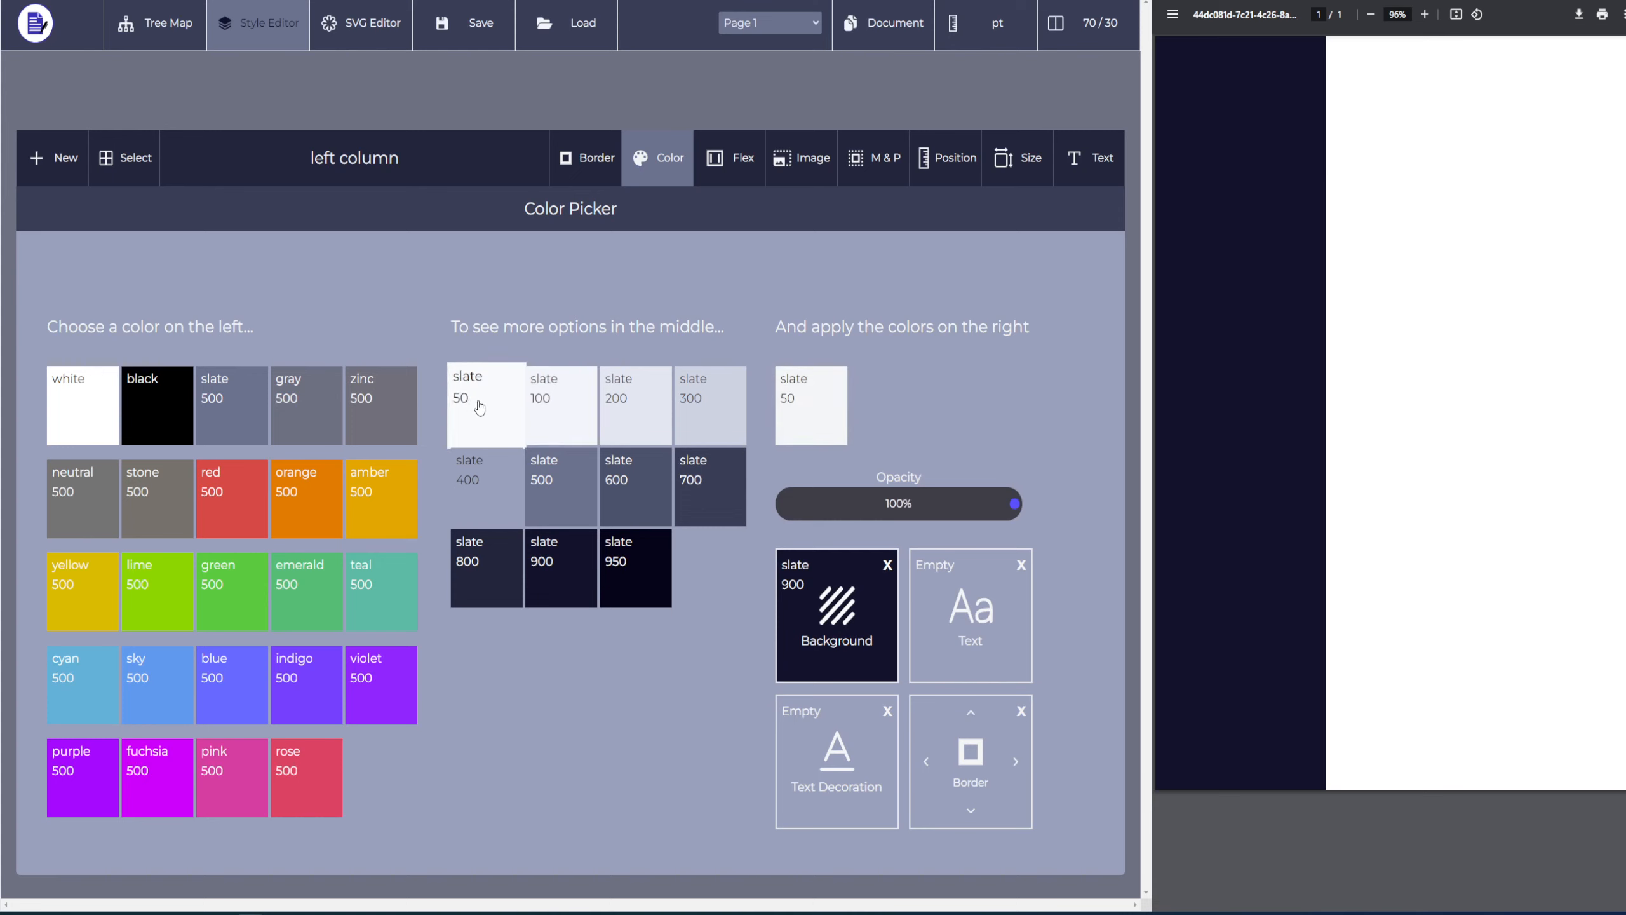
{"action": "left_click", "coordinate": [975, 623]}
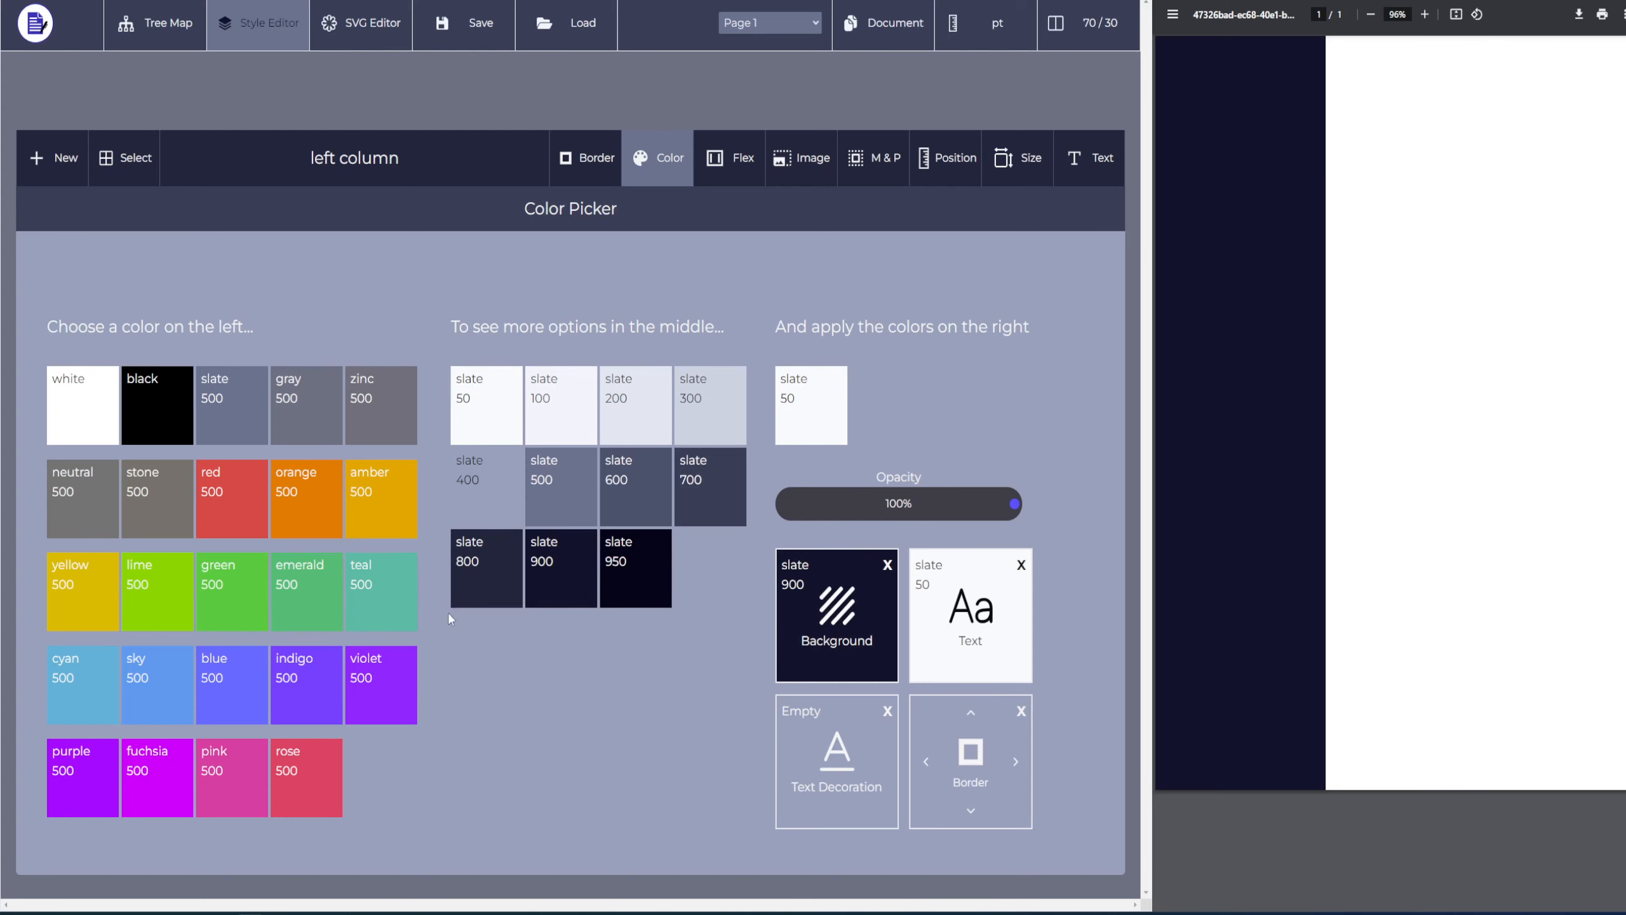
Apply indigo 500 as the border color on all sides of the left column style
{"action": "left_click", "coordinate": [319, 668]}
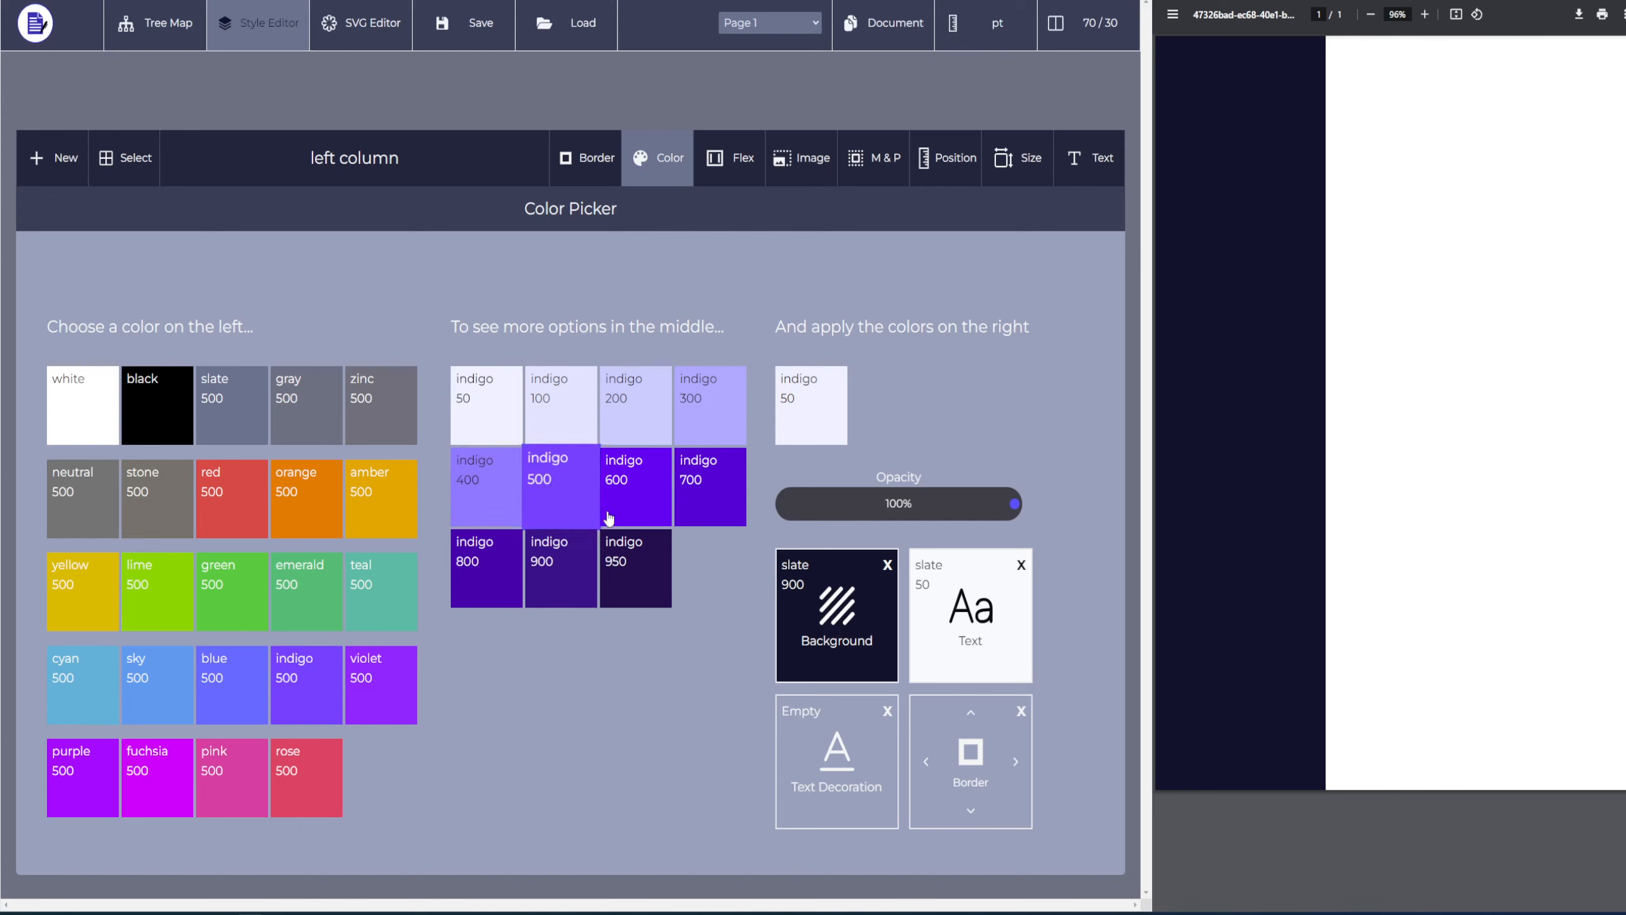
{"action": "left_click", "coordinate": [553, 499]}
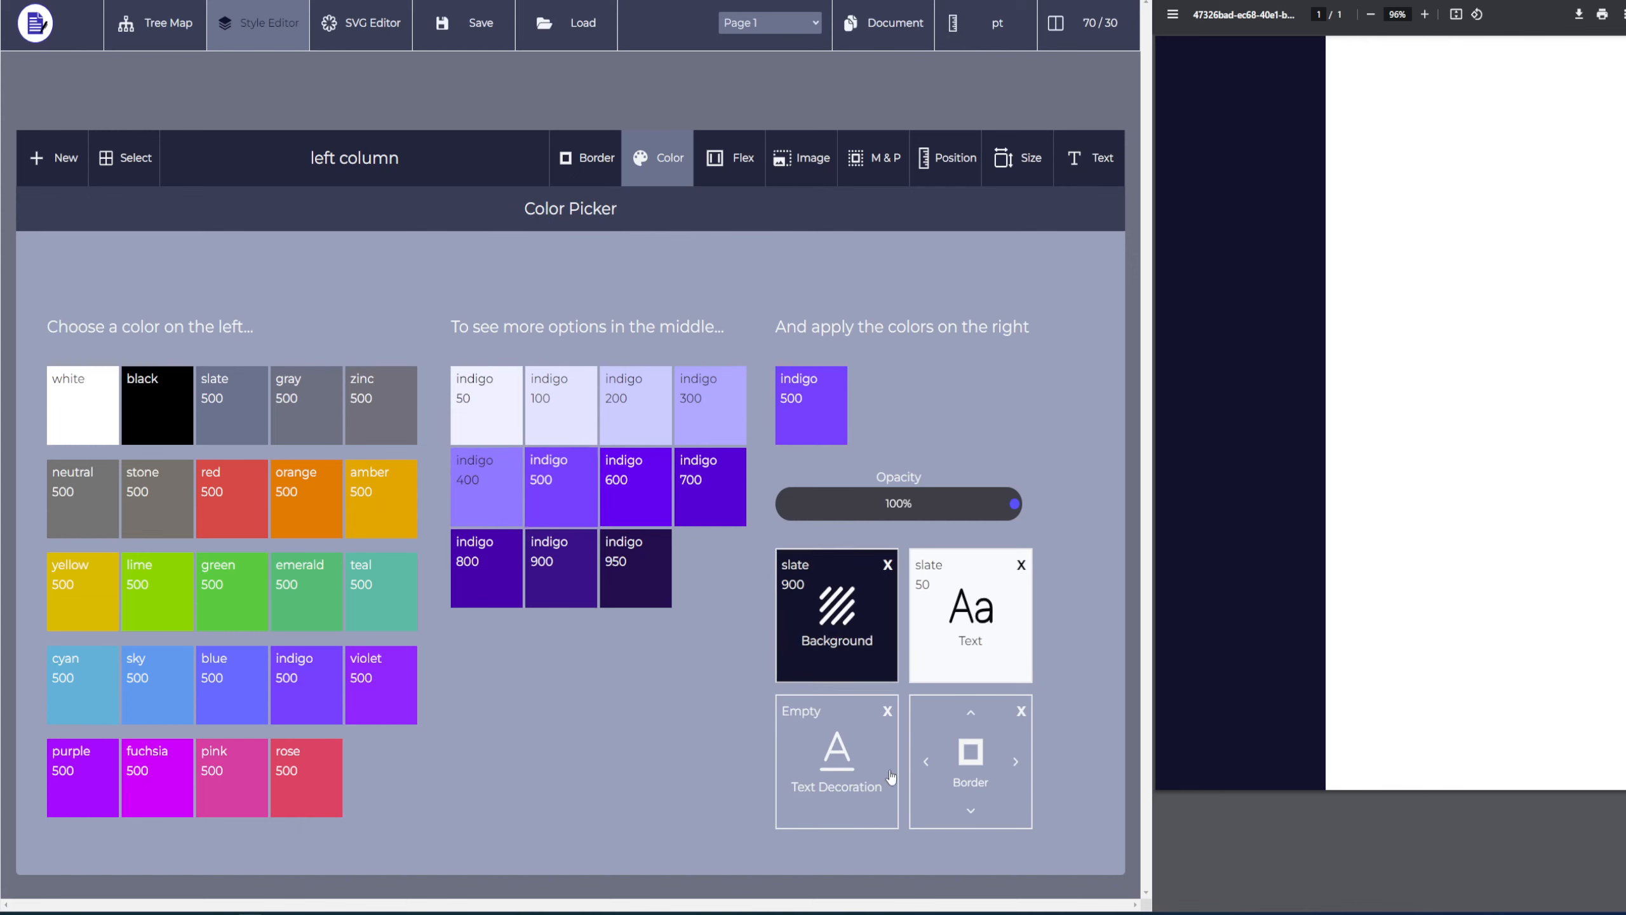
{"action": "left_click", "coordinate": [979, 758]}
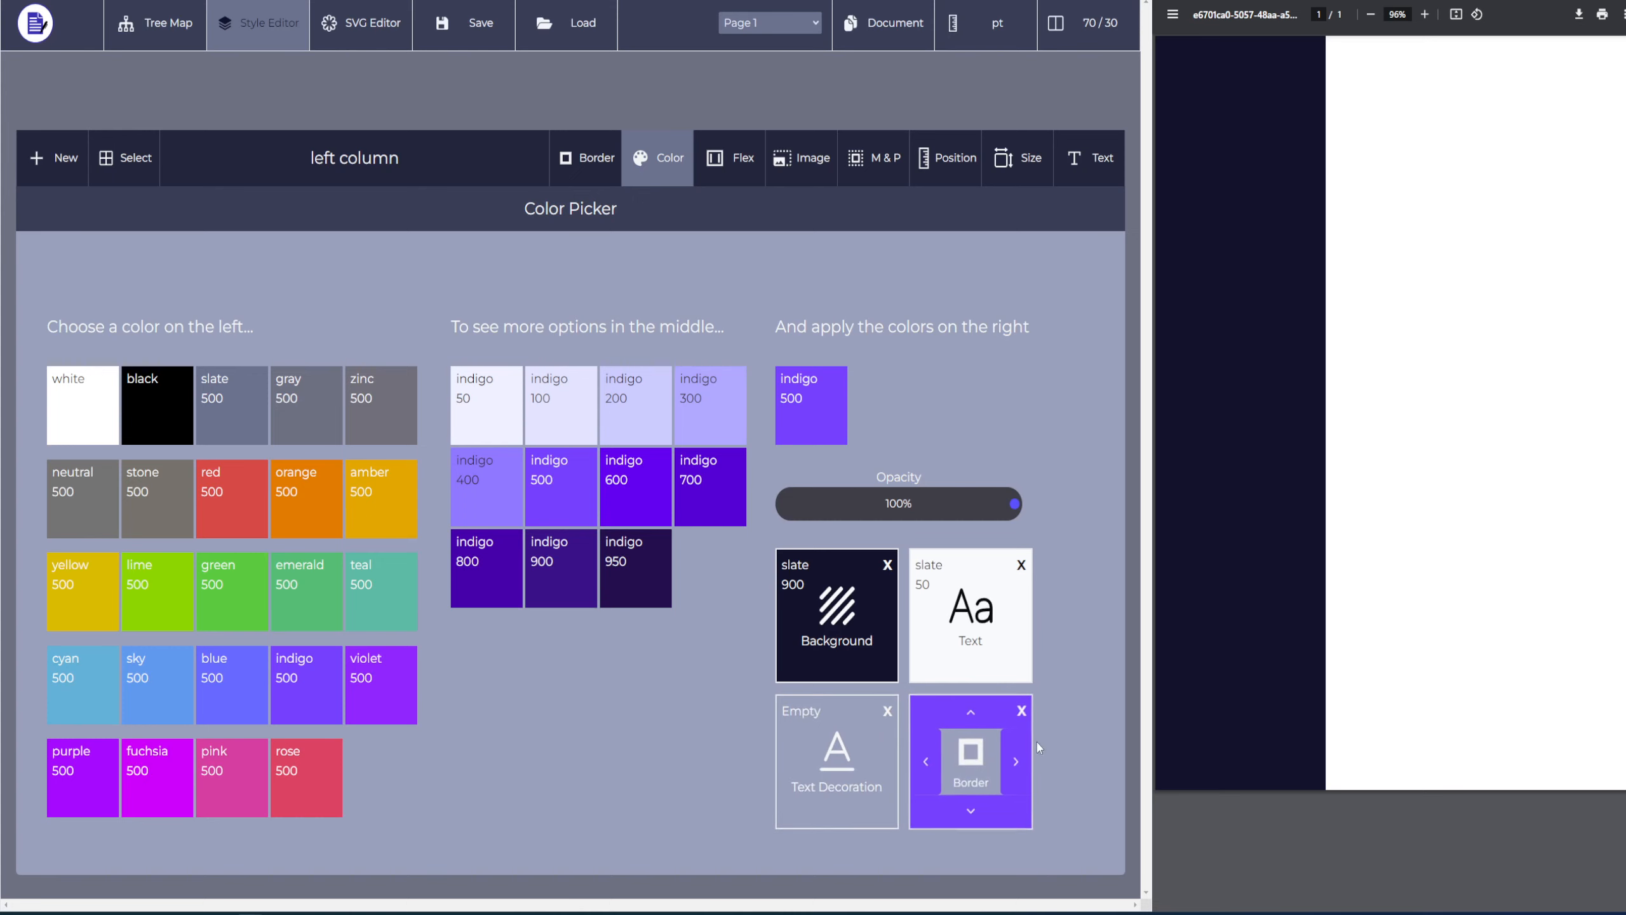
Color the borders individually: left indigo 50, top indigo 100, right indigo 700 and bottom indigo 950
{"action": "left_click", "coordinate": [486, 403]}
{"action": "left_click", "coordinate": [952, 817]}
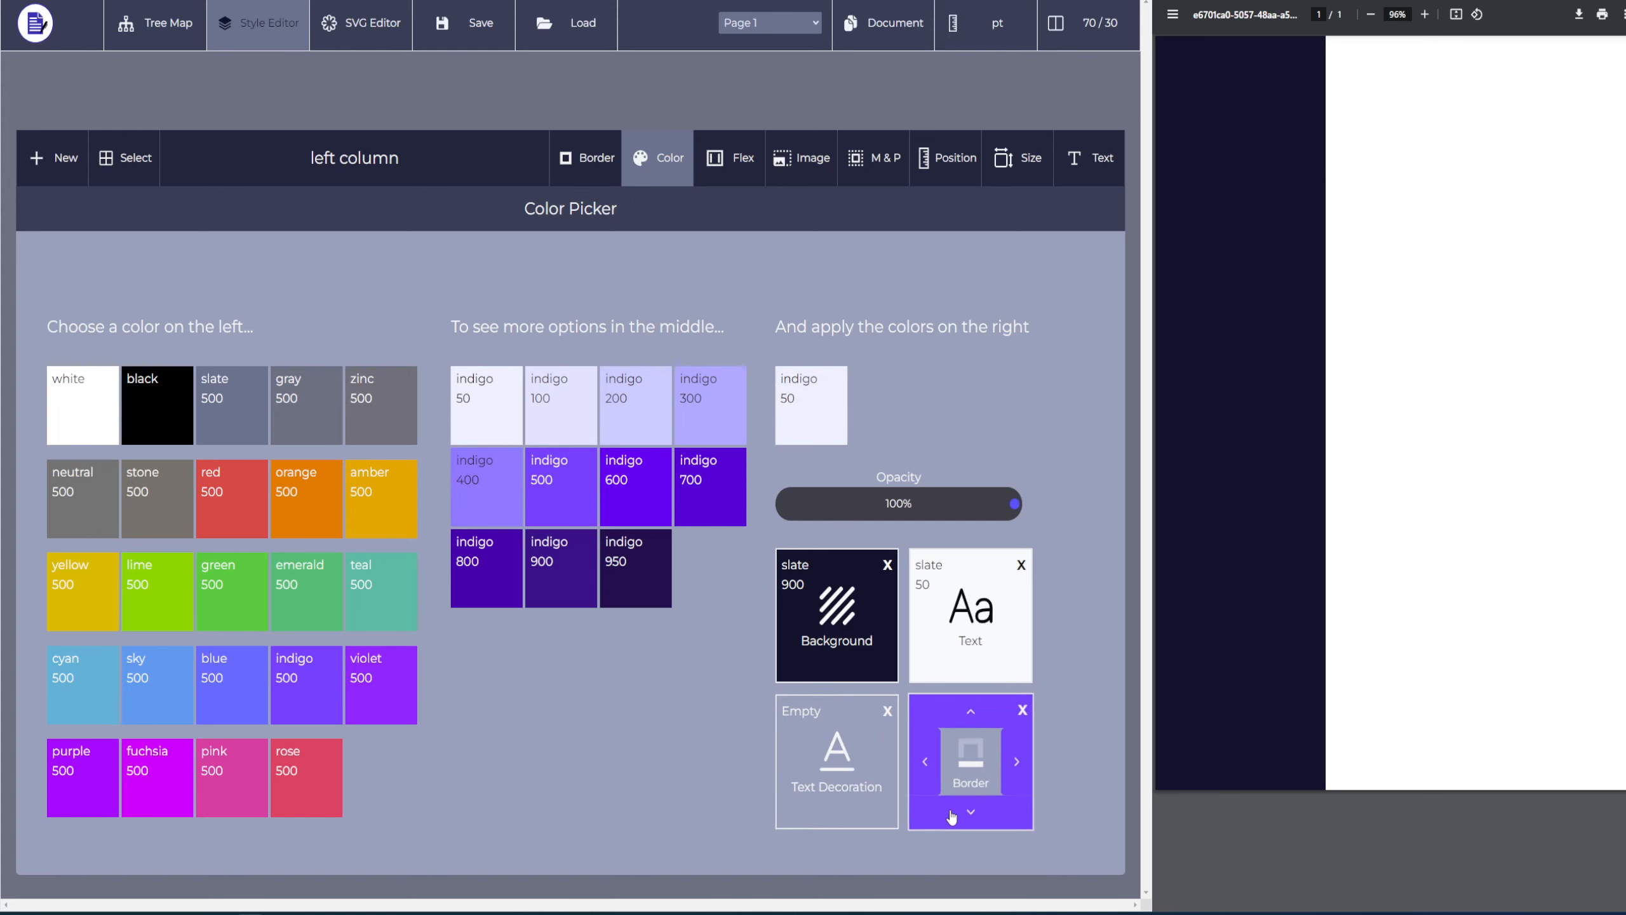
{"action": "left_click", "coordinate": [926, 761]}
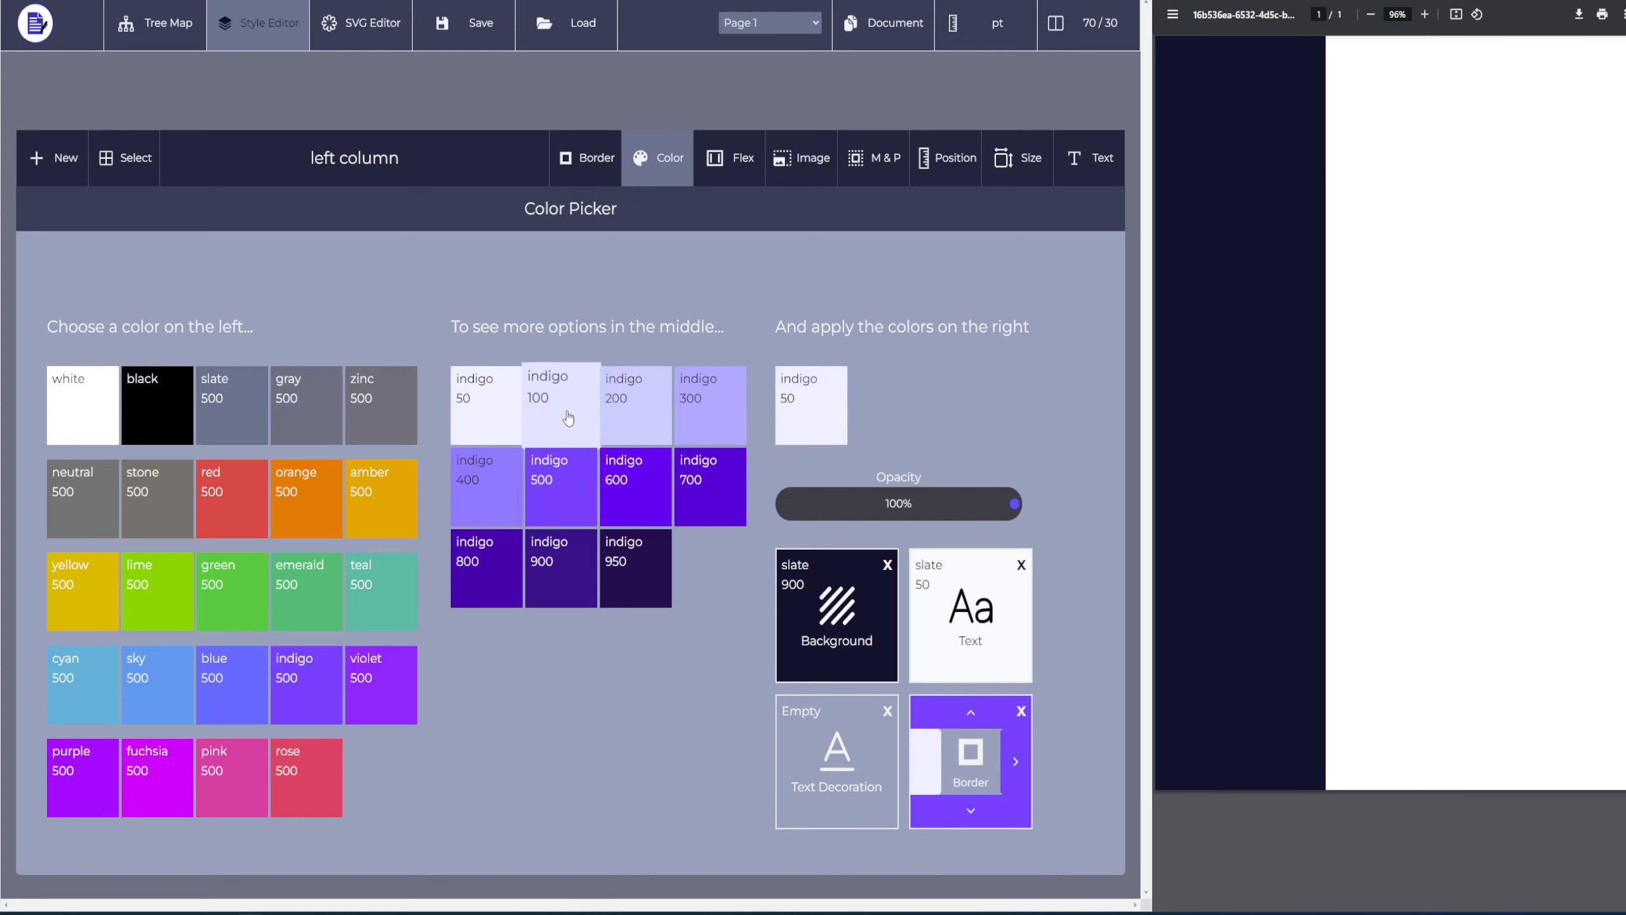
{"action": "left_click", "coordinate": [564, 409]}
{"action": "left_click", "coordinate": [971, 709]}
{"action": "left_click", "coordinate": [701, 477]}
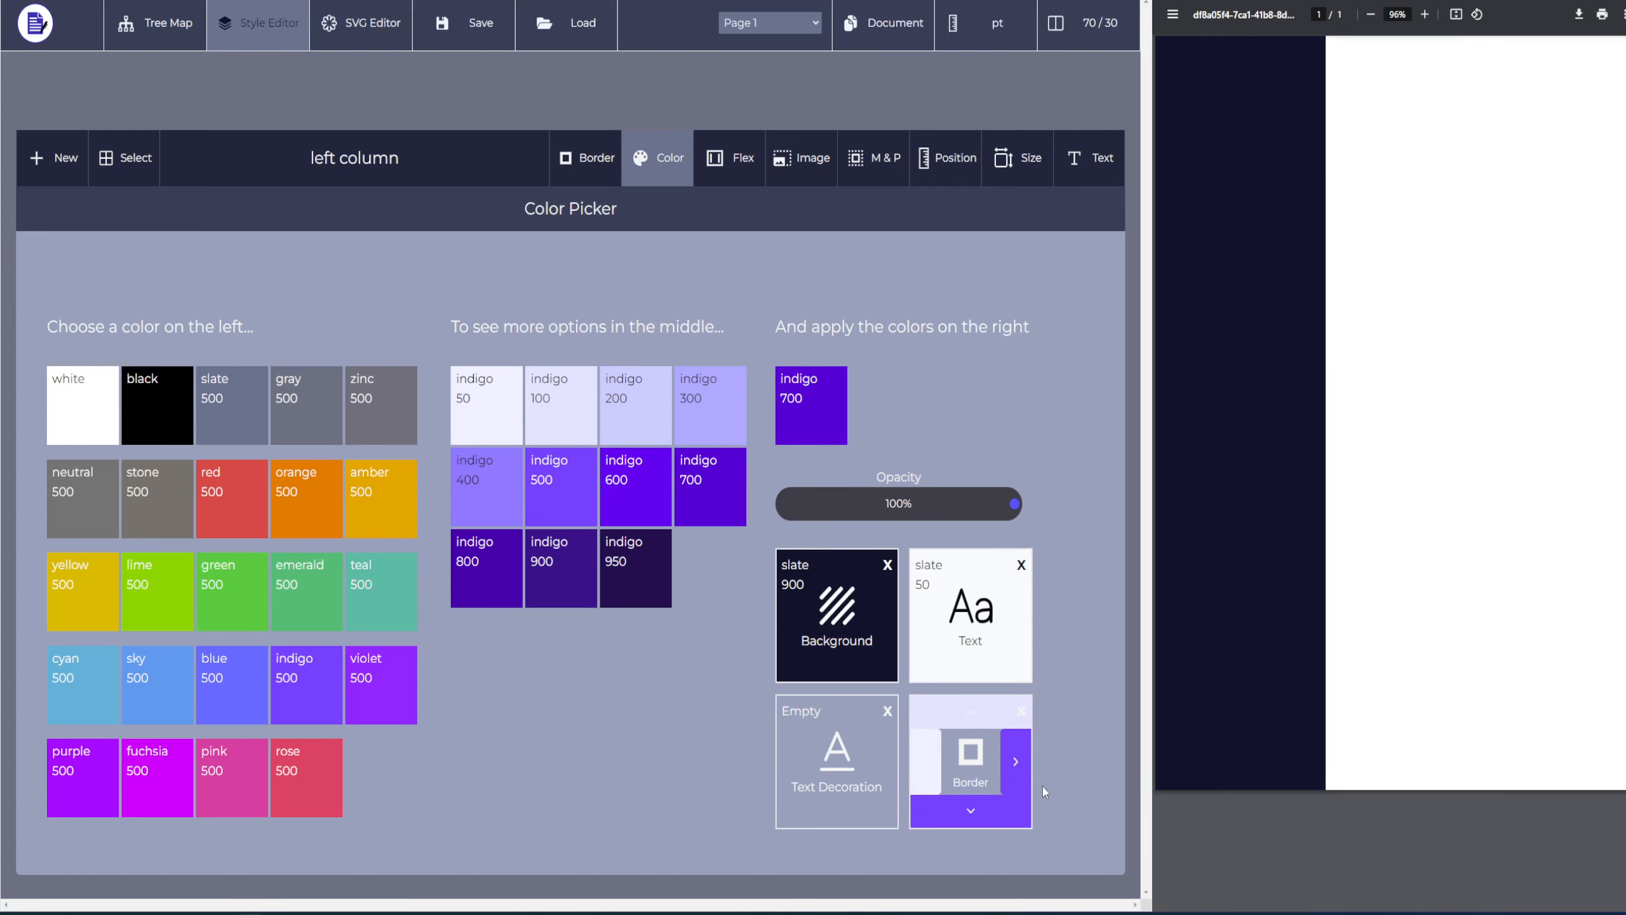
{"action": "left_click", "coordinate": [1018, 761]}
{"action": "left_click", "coordinate": [608, 554]}
{"action": "left_click", "coordinate": [971, 811]}
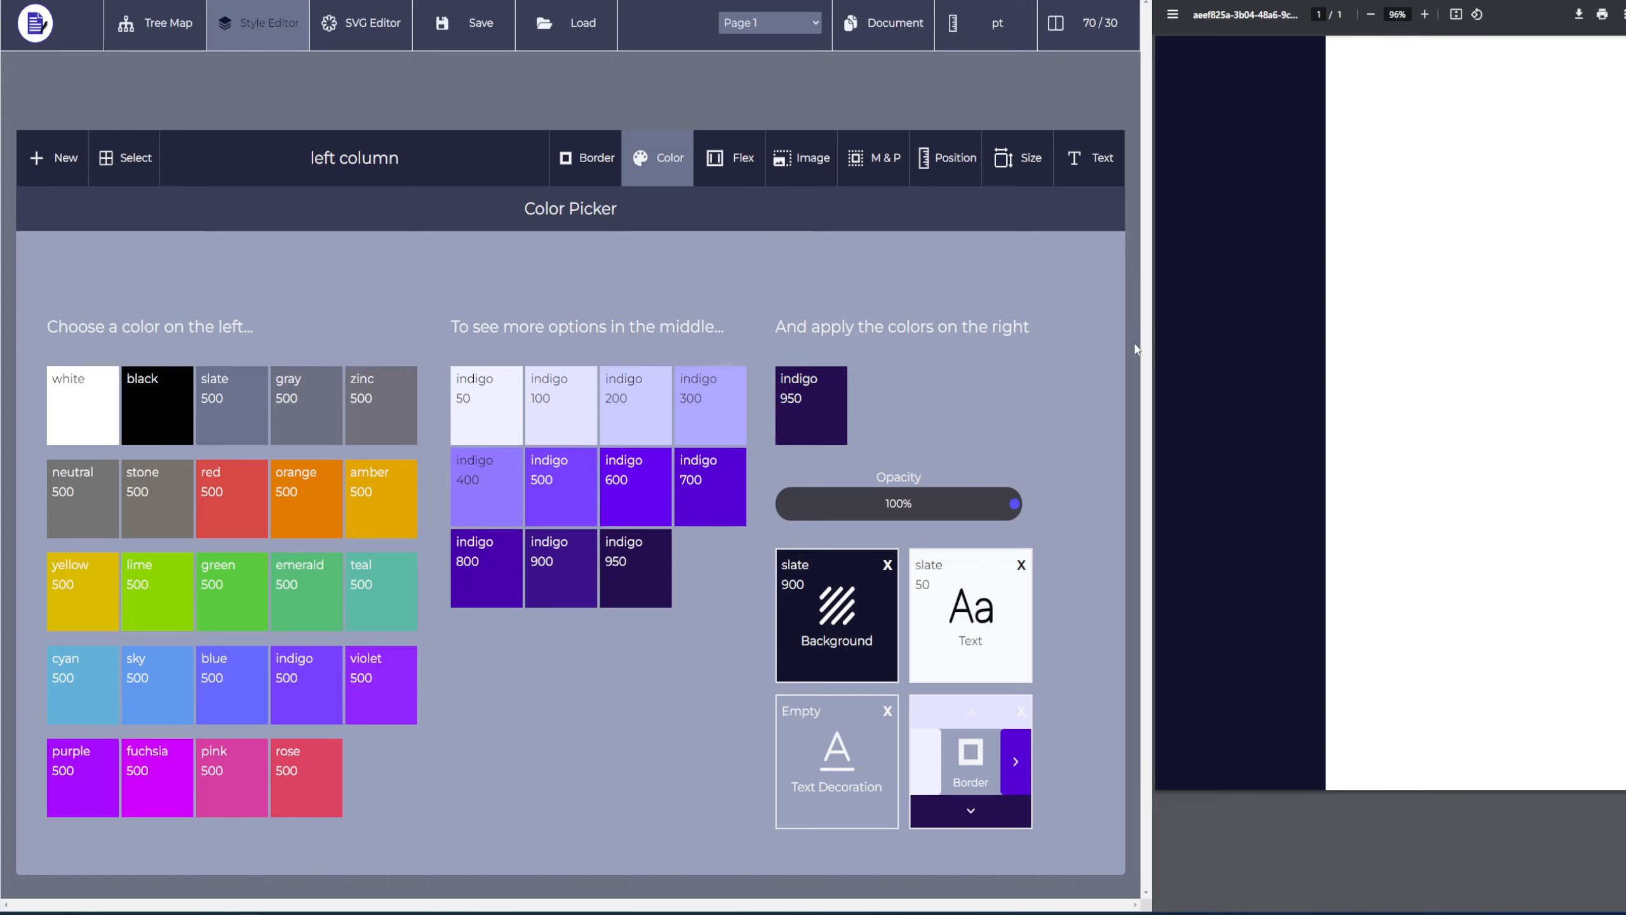
Enable the left, right, top and bottom border widths and set each to 20 pt
{"action": "left_click", "coordinate": [582, 178]}
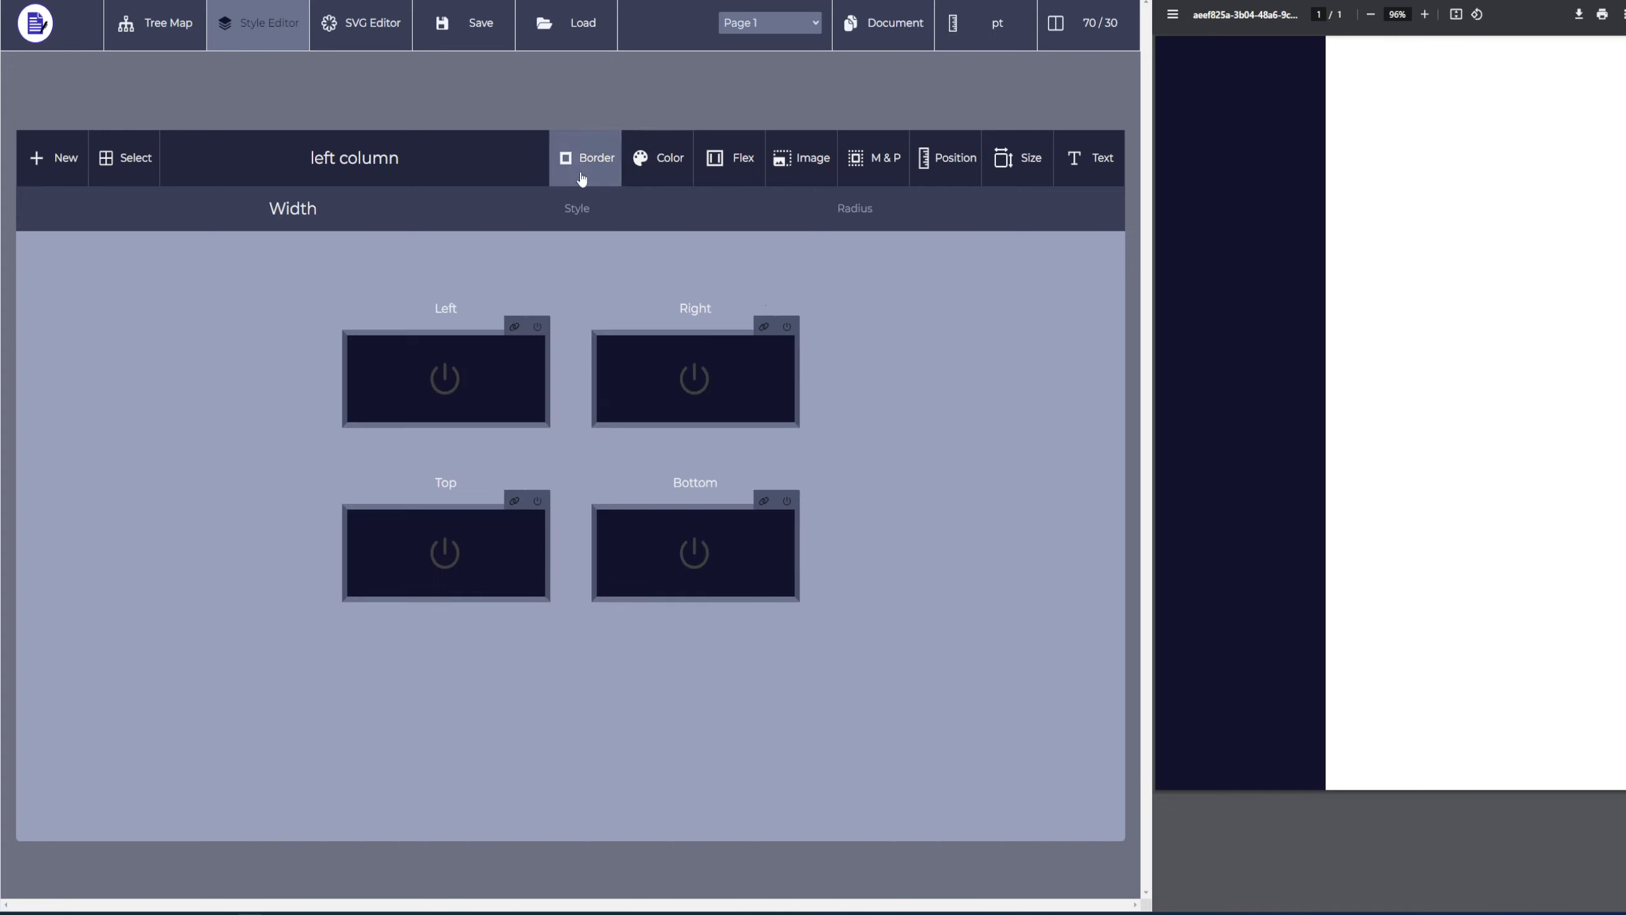
{"action": "left_click", "coordinate": [415, 395]}
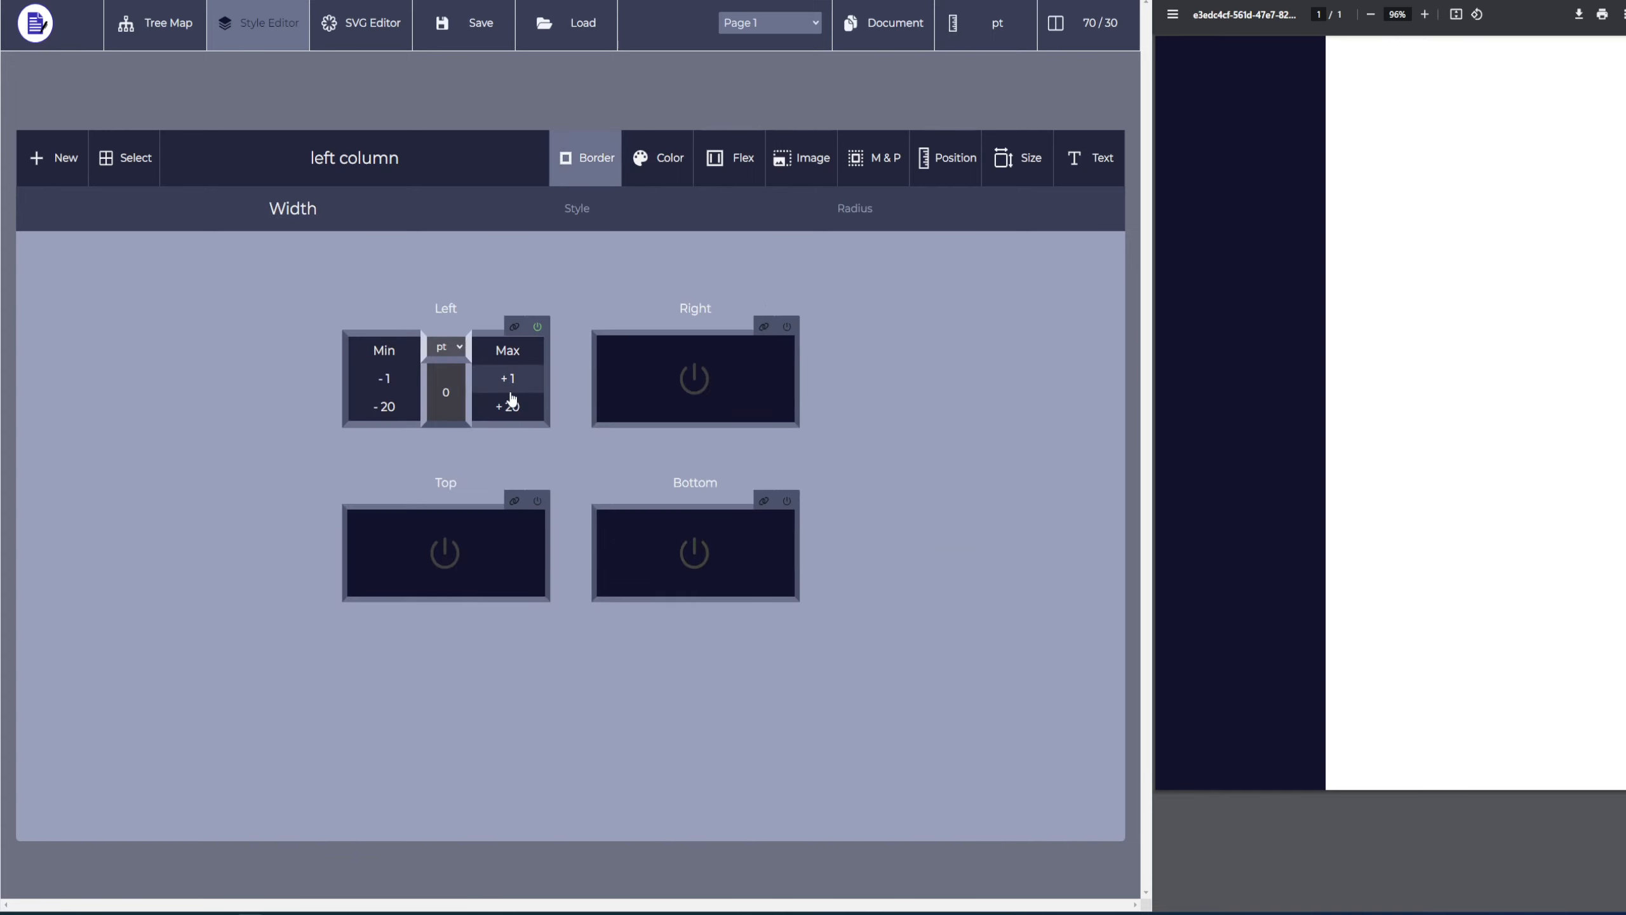
{"action": "left_click", "coordinate": [509, 409]}
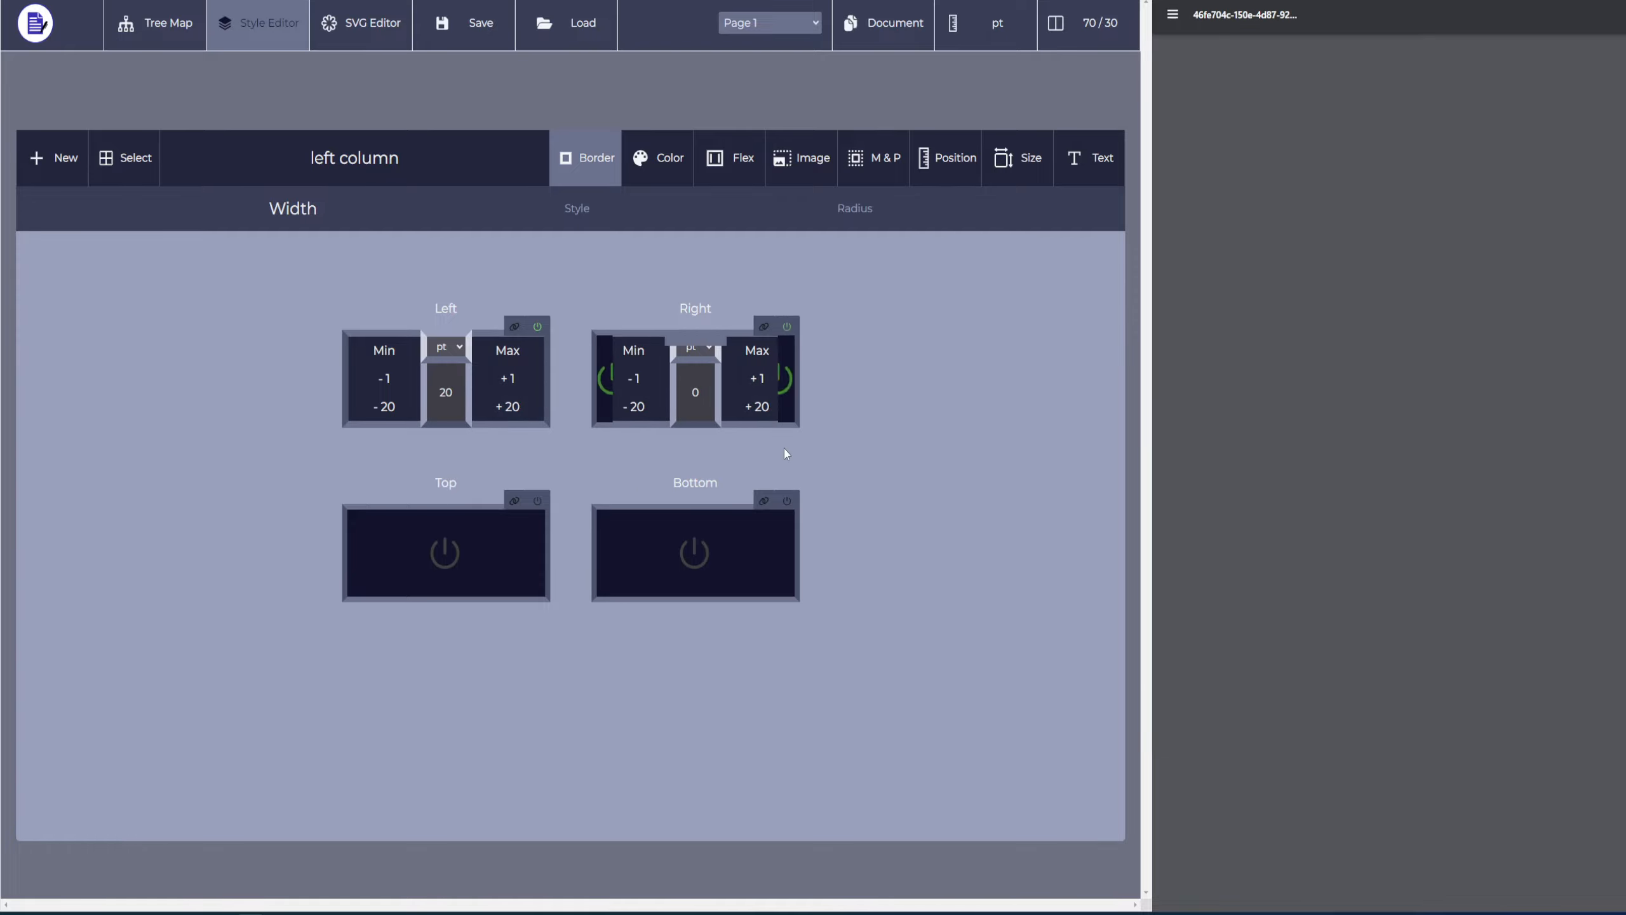
{"action": "left_click", "coordinate": [695, 379]}
{"action": "left_click", "coordinate": [765, 413]}
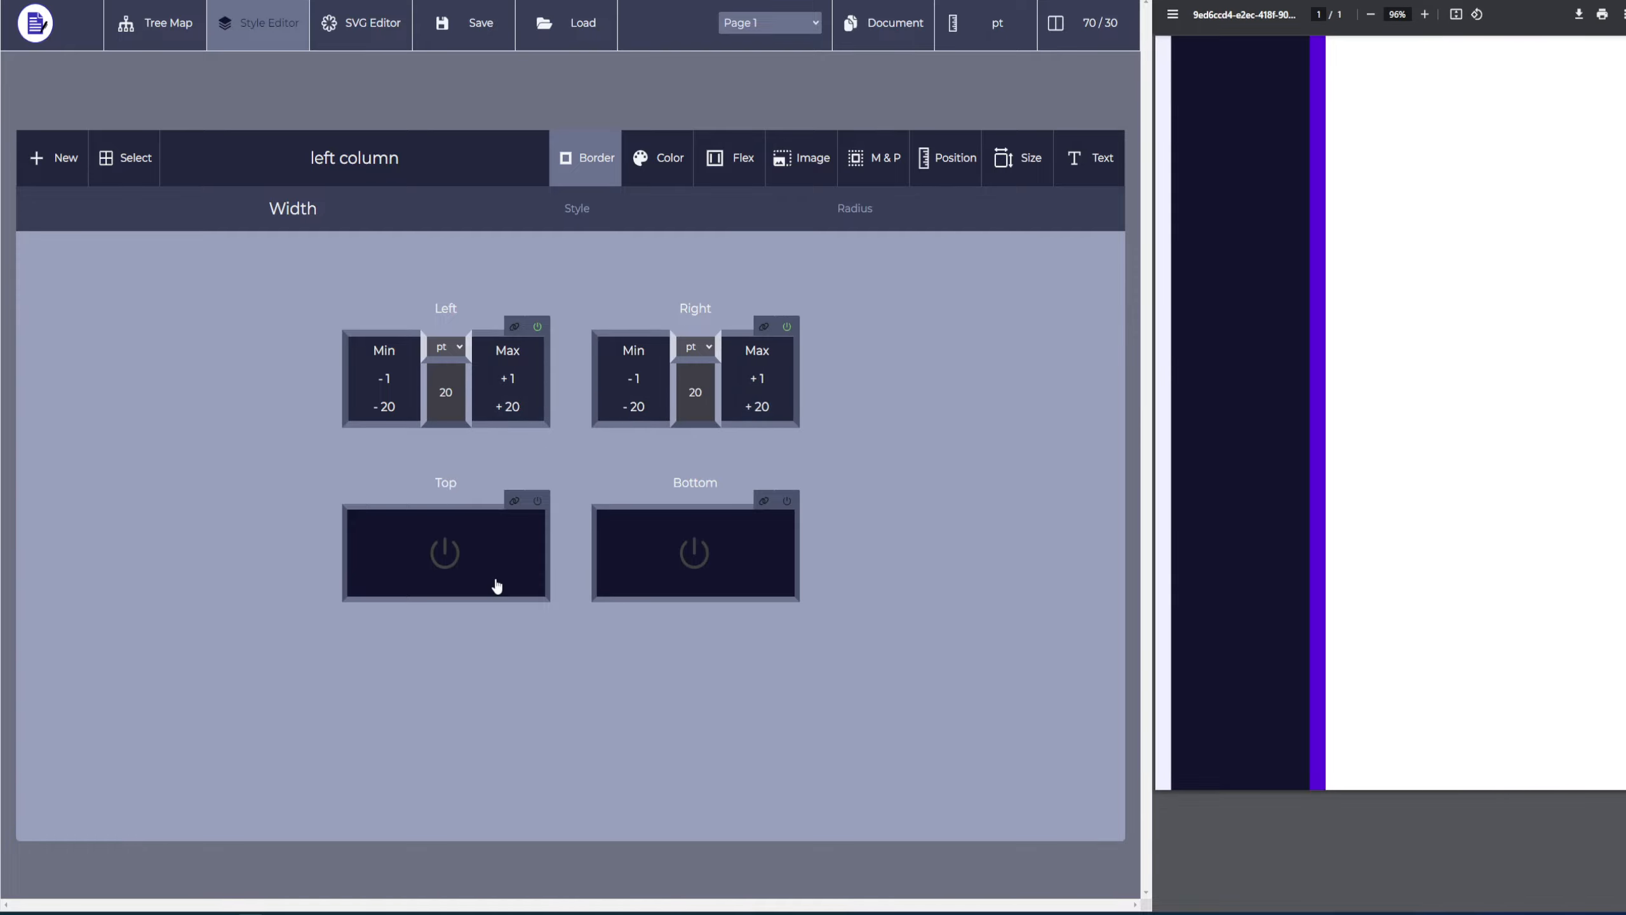
{"action": "left_click", "coordinate": [497, 586]}
{"action": "left_click", "coordinate": [712, 592]}
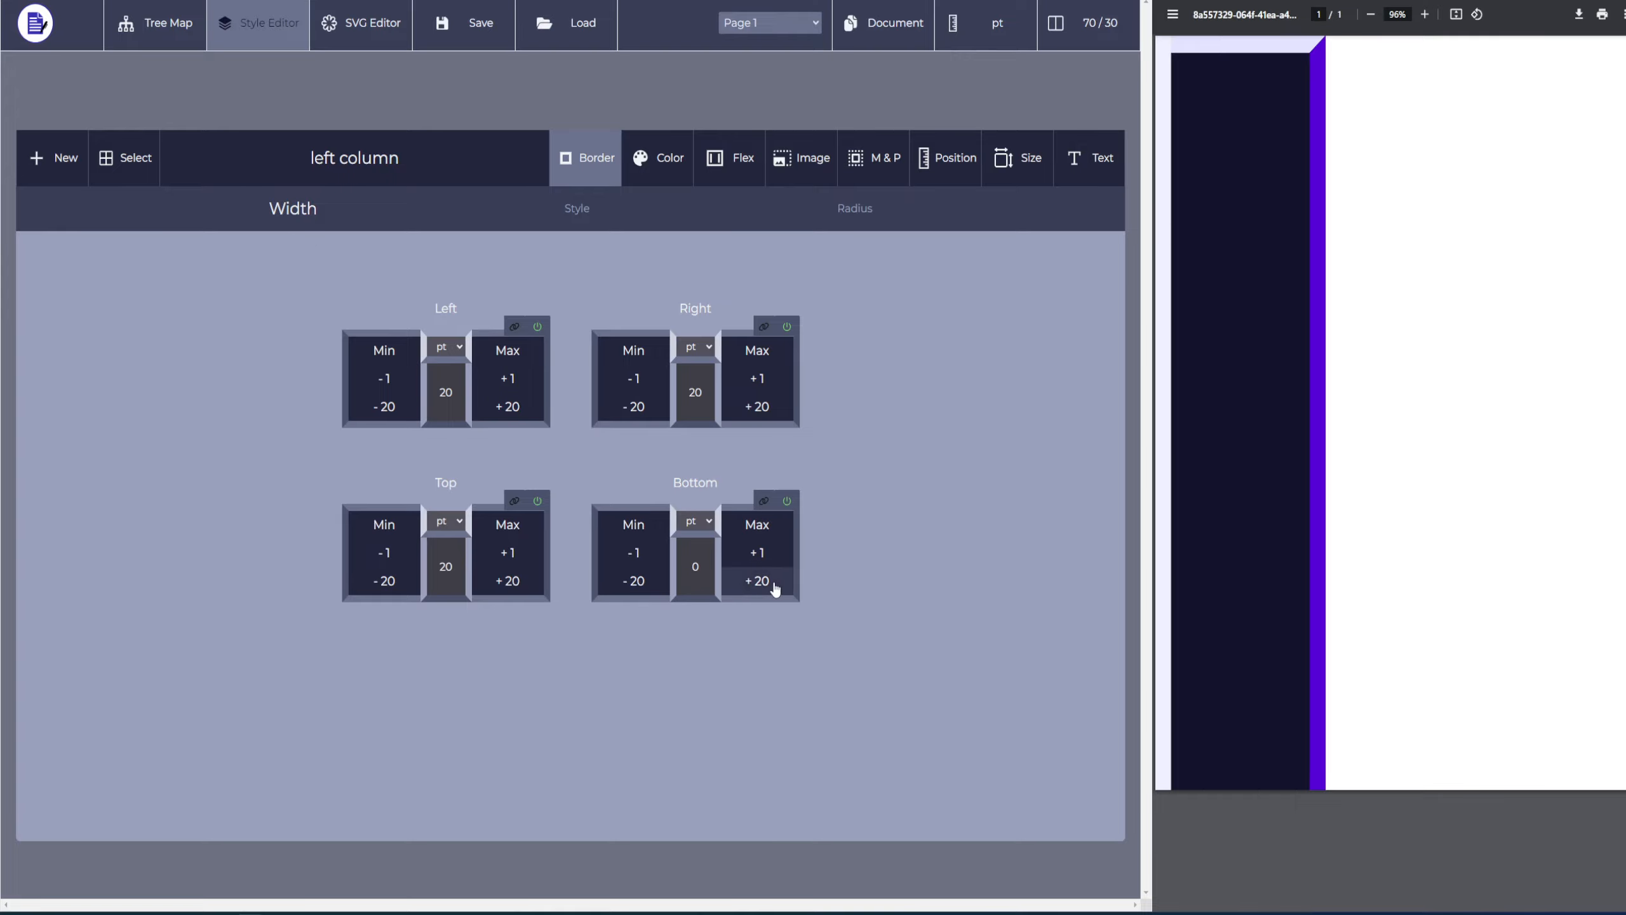
{"action": "left_click", "coordinate": [762, 581]}
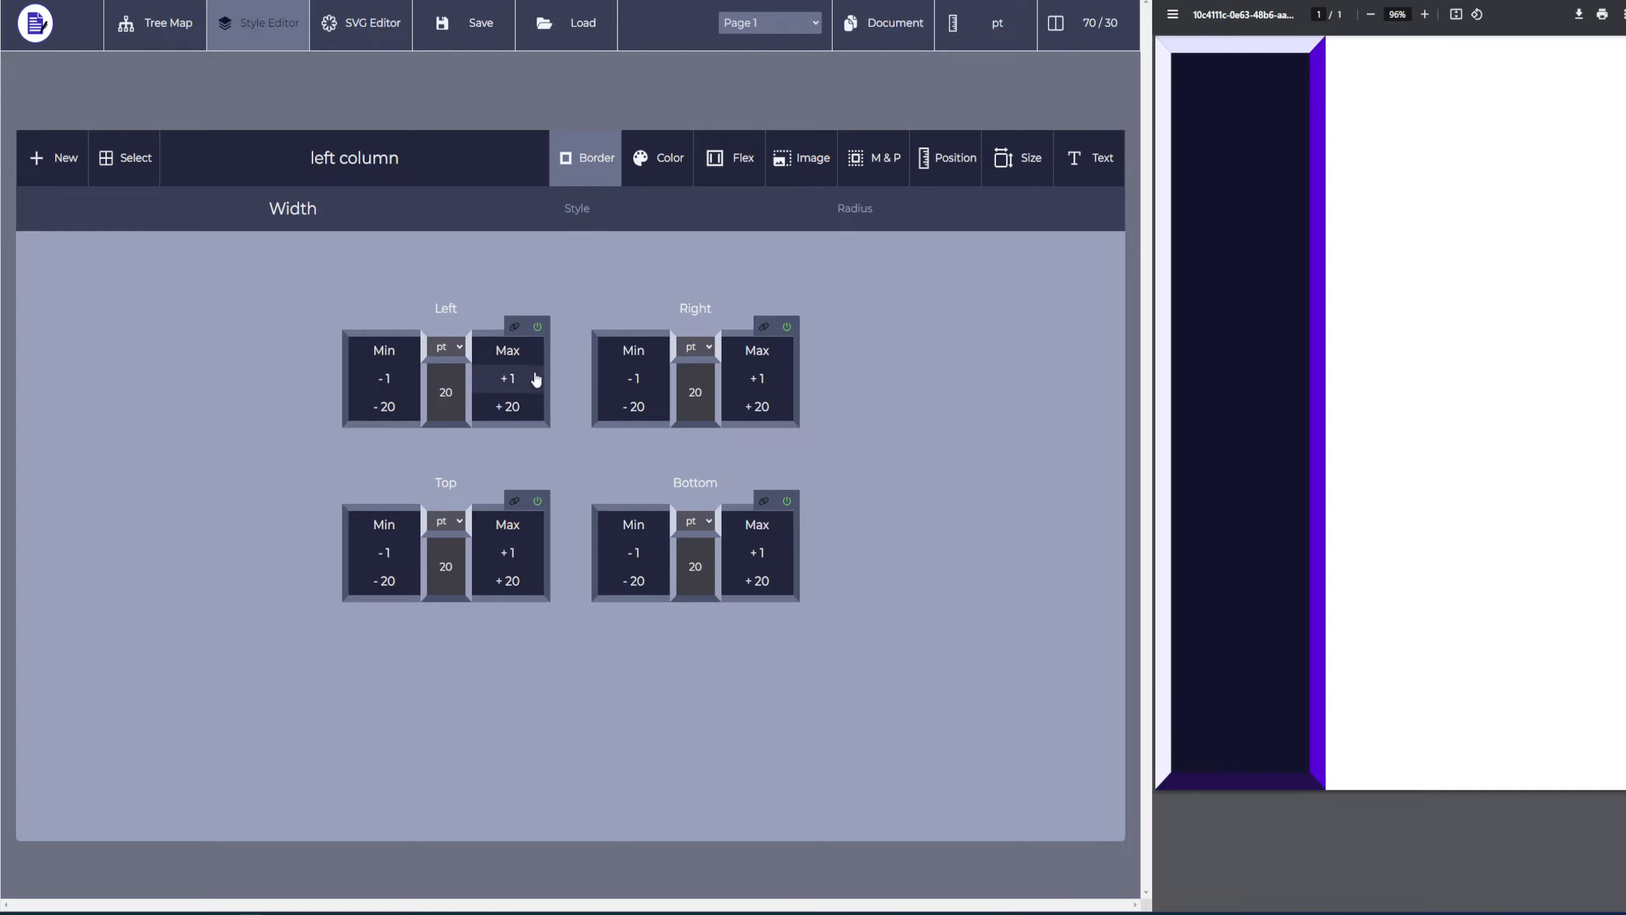
Turn off the border width on all four sides of the left column style
{"action": "left_click", "coordinate": [538, 325]}
{"action": "left_click", "coordinate": [538, 501]}
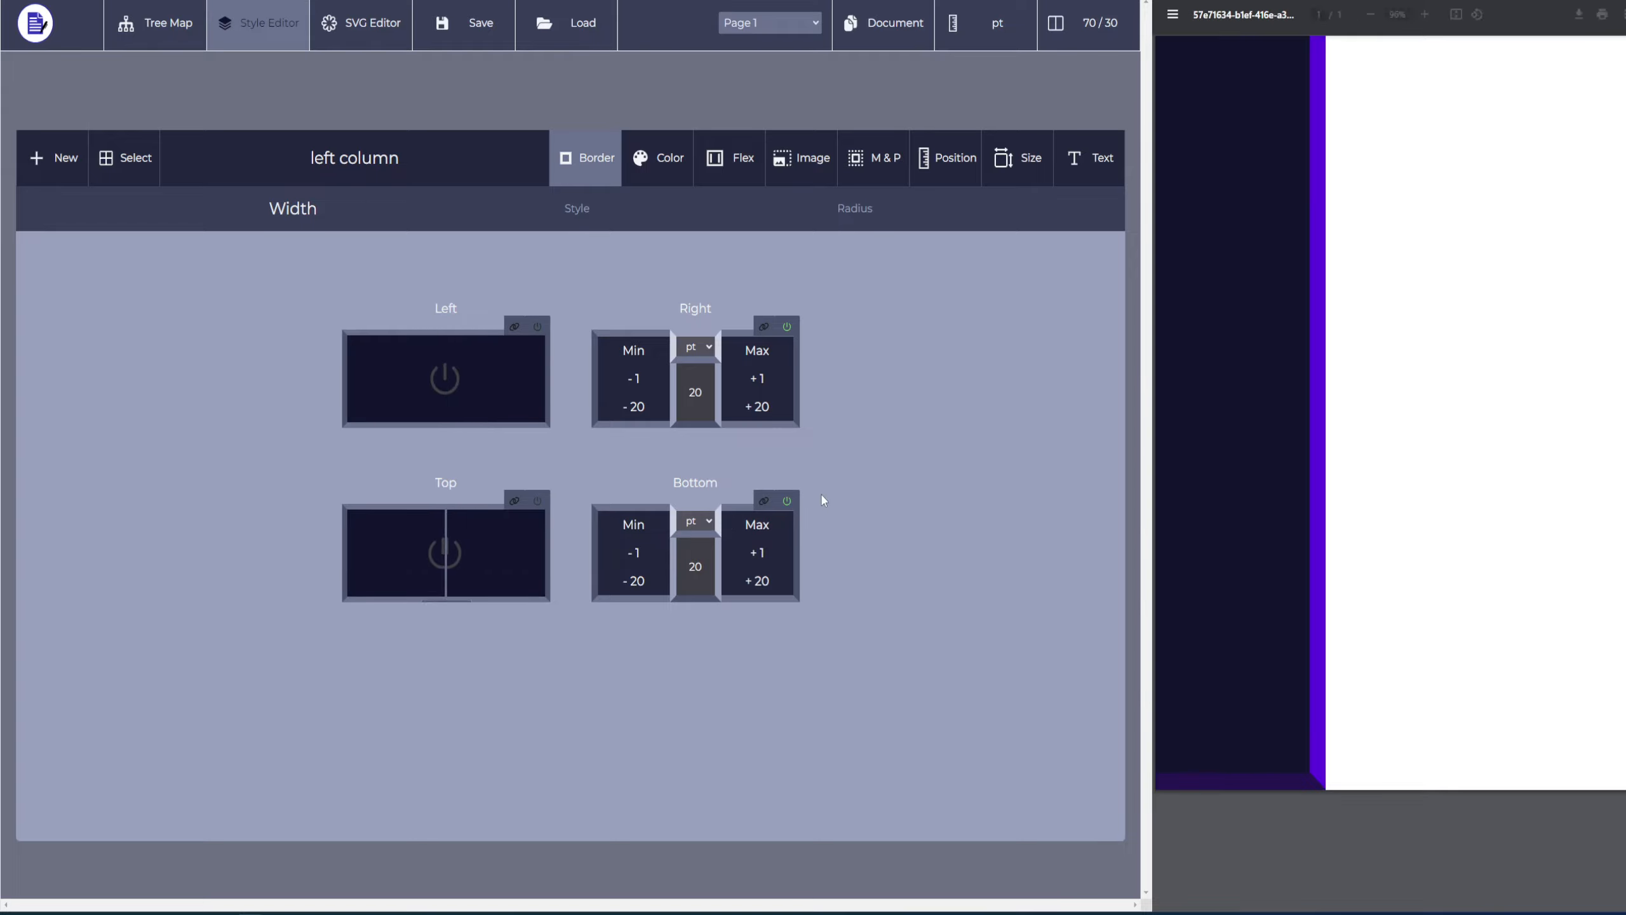
{"action": "left_click", "coordinate": [787, 501]}
{"action": "left_click", "coordinate": [788, 328]}
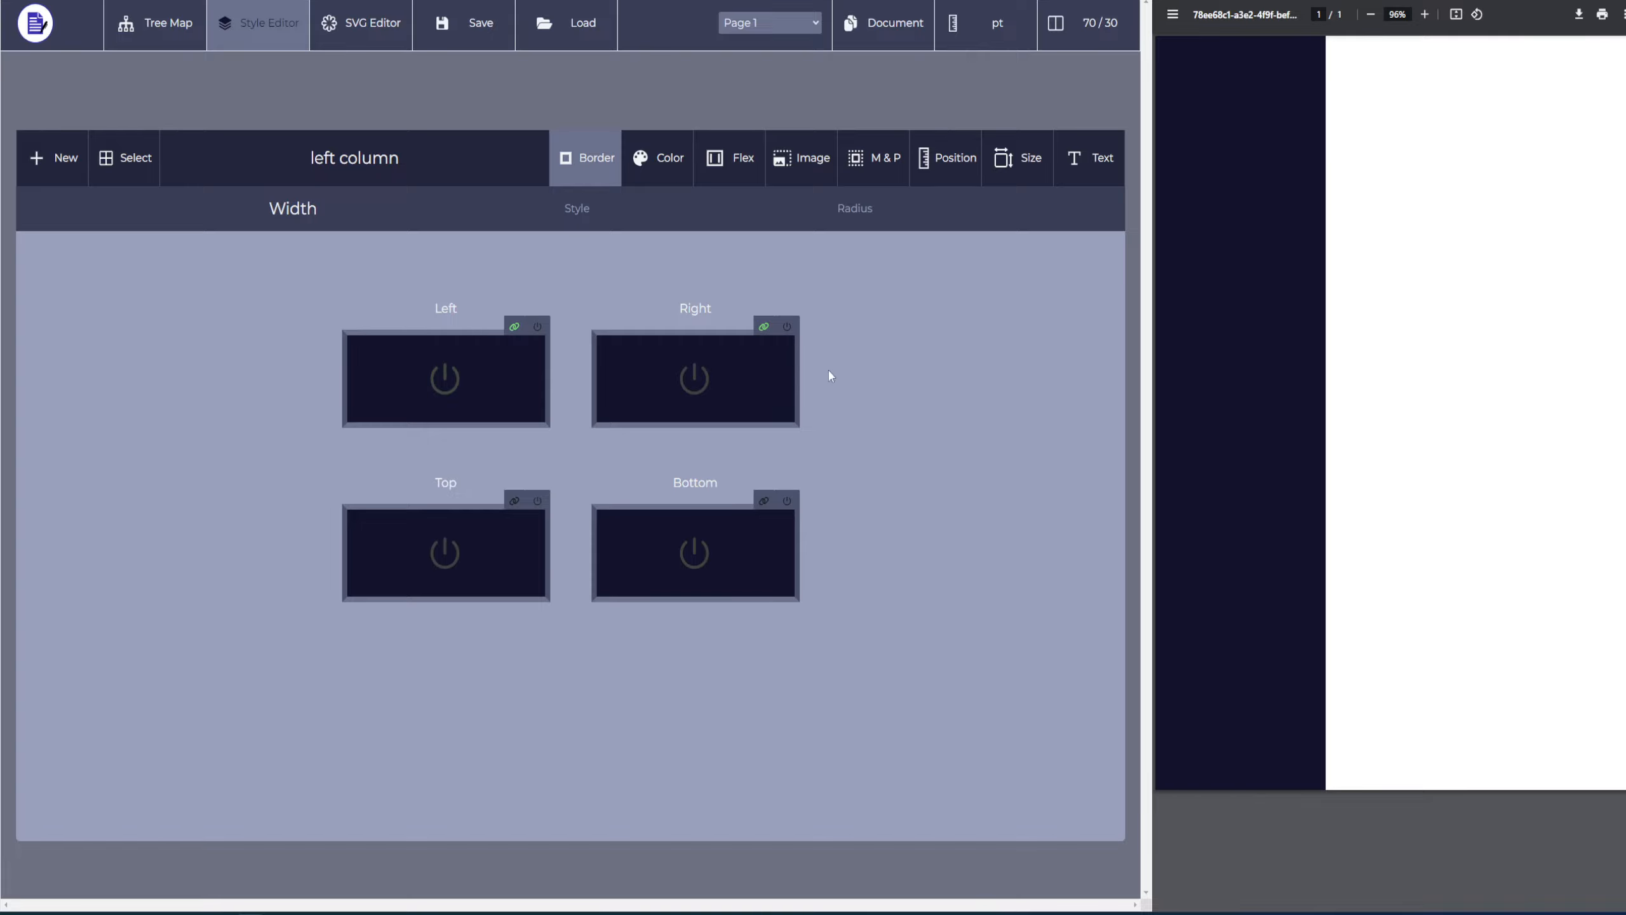
Enable the linked left and right border widths, raise both to 40 pt, and bring them back down to 0 pt
{"action": "left_click", "coordinate": [413, 399]}
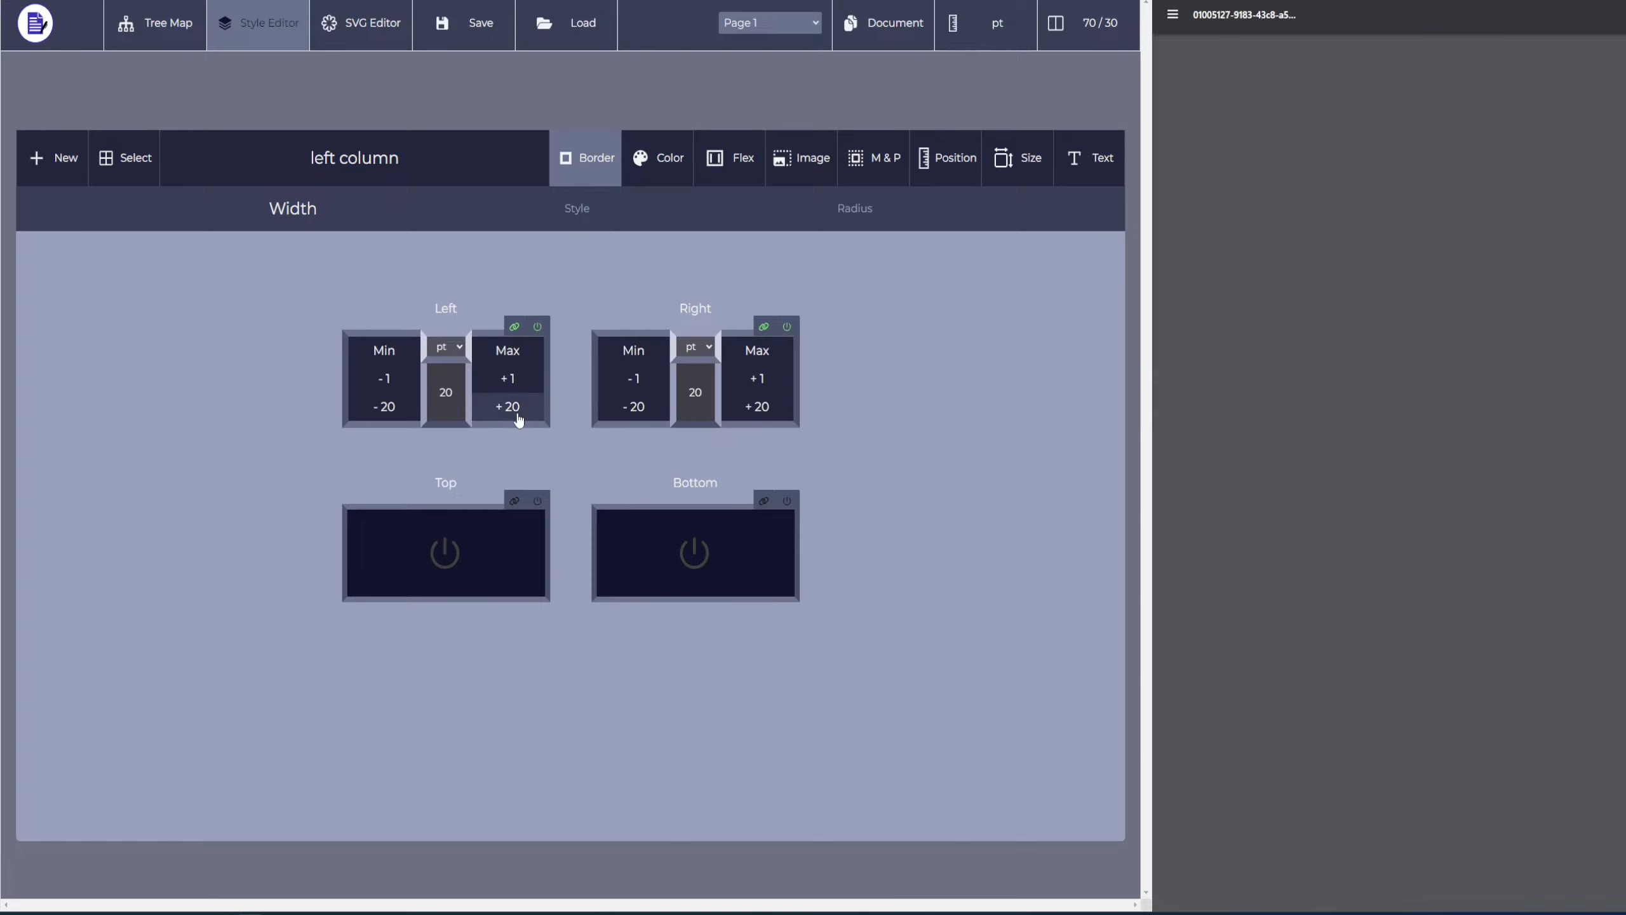
{"action": "left_click", "coordinate": [515, 407]}
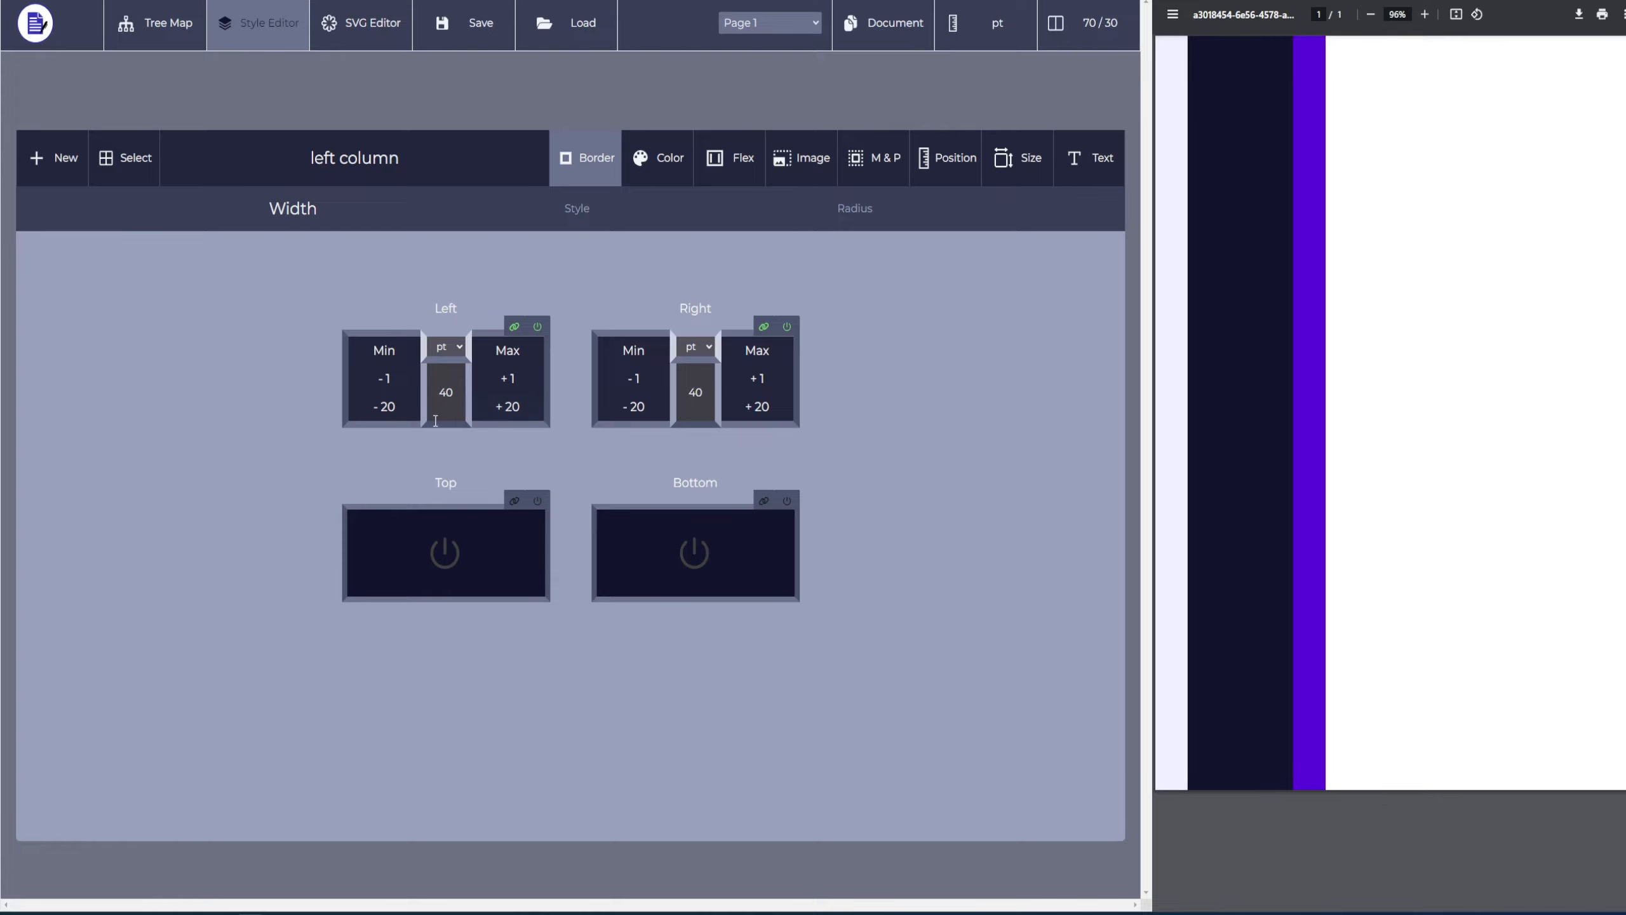
{"action": "left_click", "coordinate": [391, 410]}
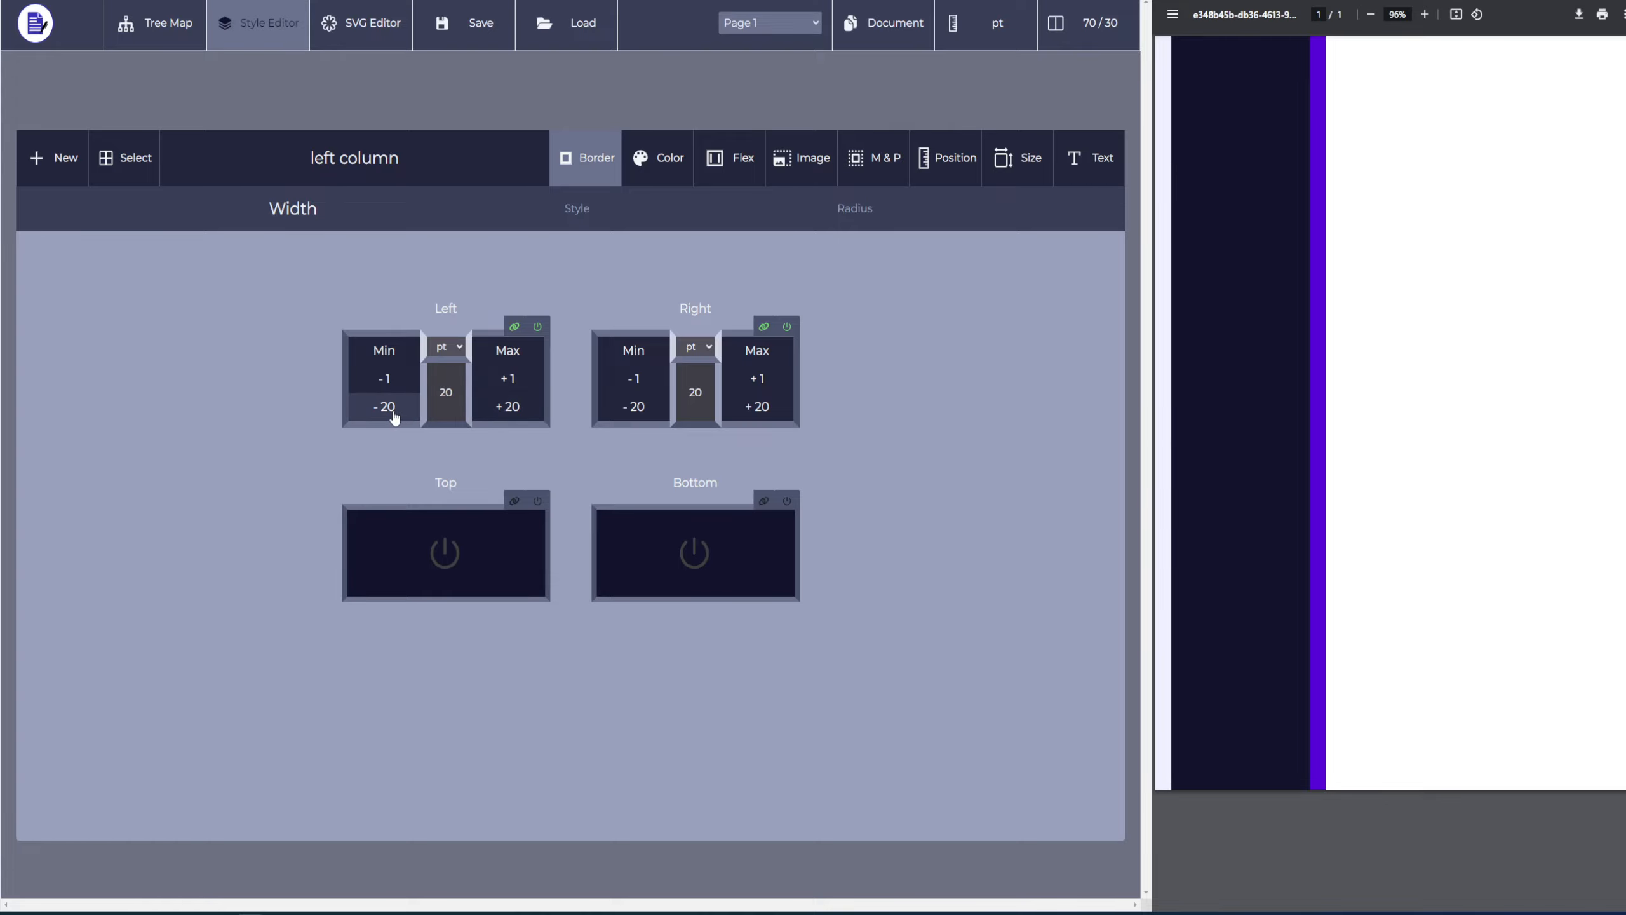
{"action": "left_click", "coordinate": [404, 412]}
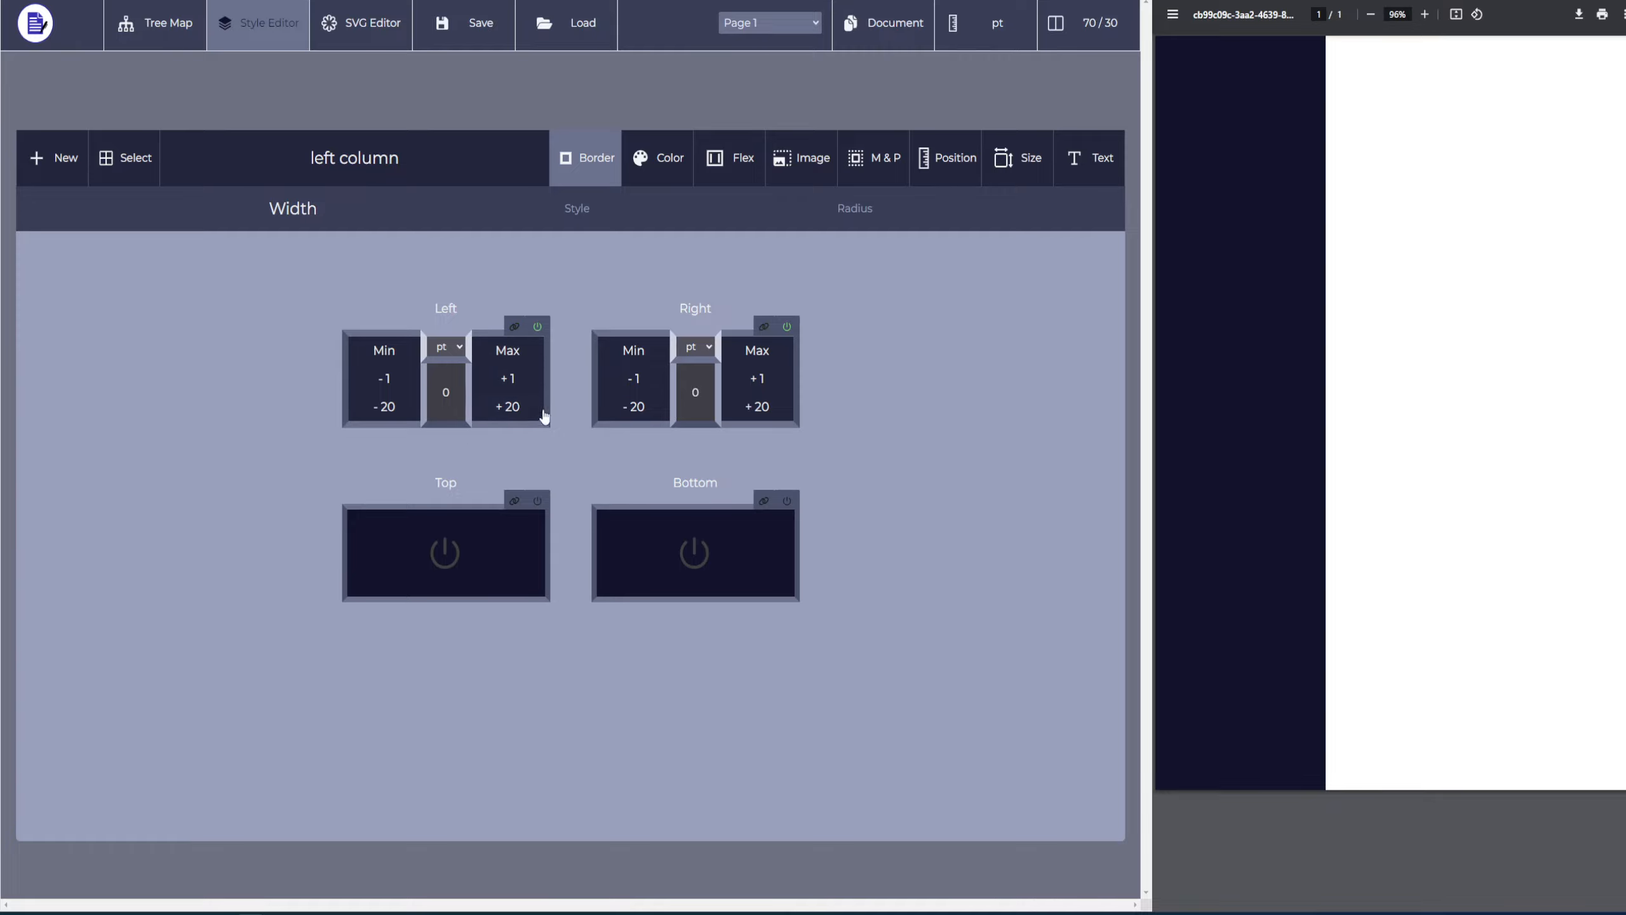
Raise only the unlinked left border width to 60 pt and lower it back to 0 pt
{"action": "left_click", "coordinate": [507, 410]}
{"action": "left_click", "coordinate": [507, 411]}
{"action": "left_click", "coordinate": [508, 412]}
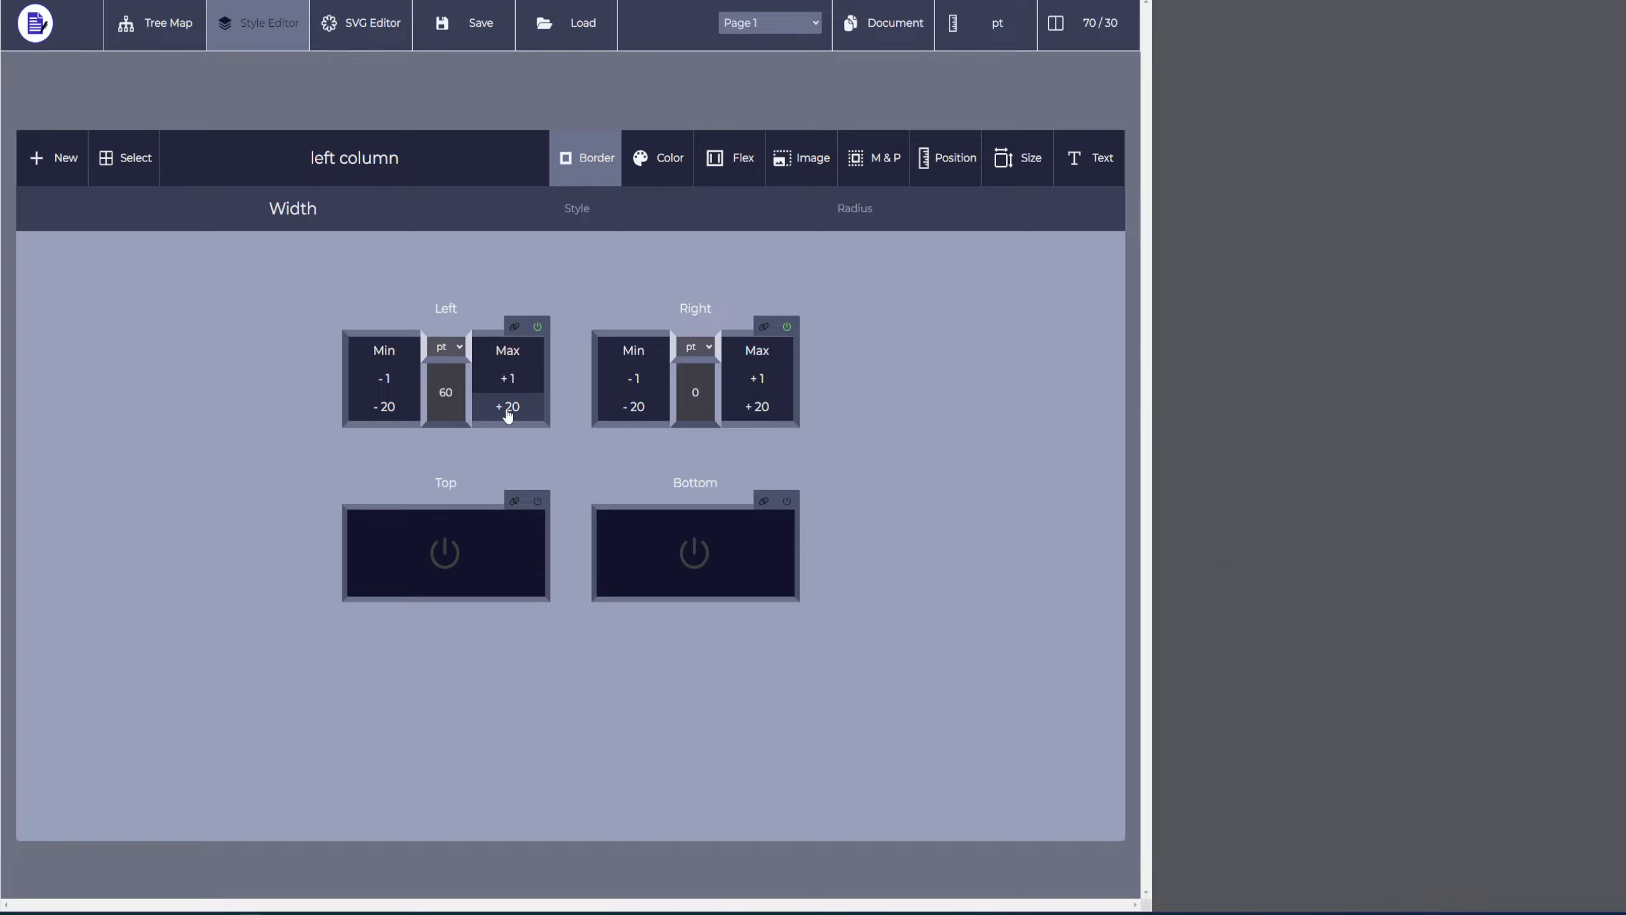
{"action": "left_click", "coordinate": [400, 413]}
{"action": "left_click", "coordinate": [400, 413]}
{"action": "left_click", "coordinate": [401, 414]}
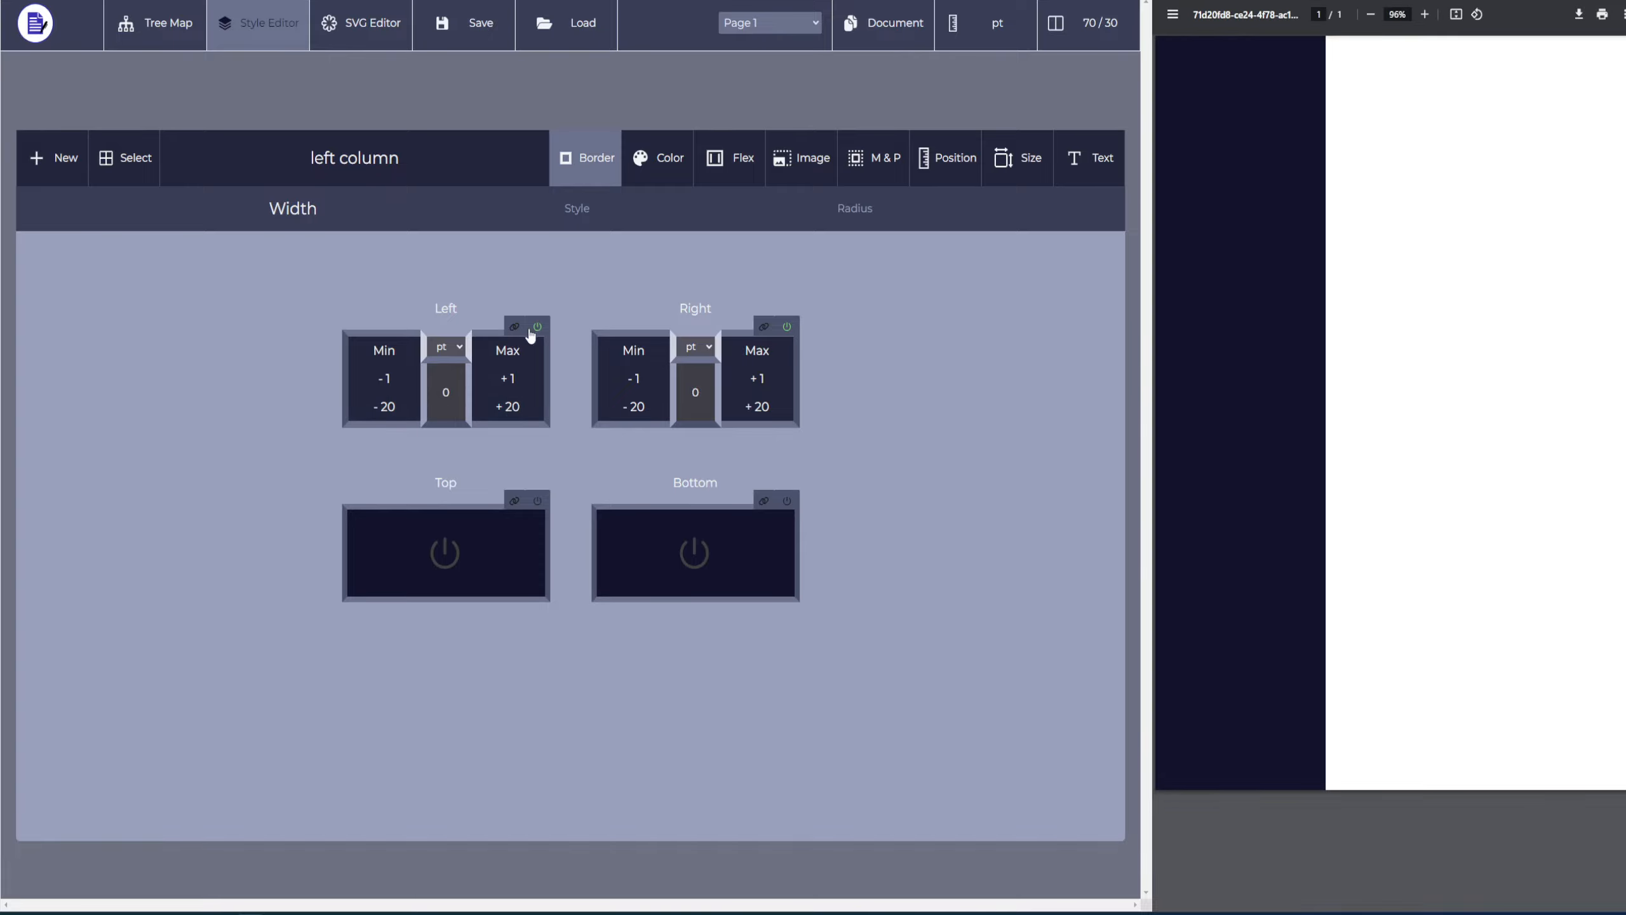
Turn off the left and right border widths of the left column style
{"action": "left_click", "coordinate": [538, 327]}
{"action": "left_click", "coordinate": [787, 327]}
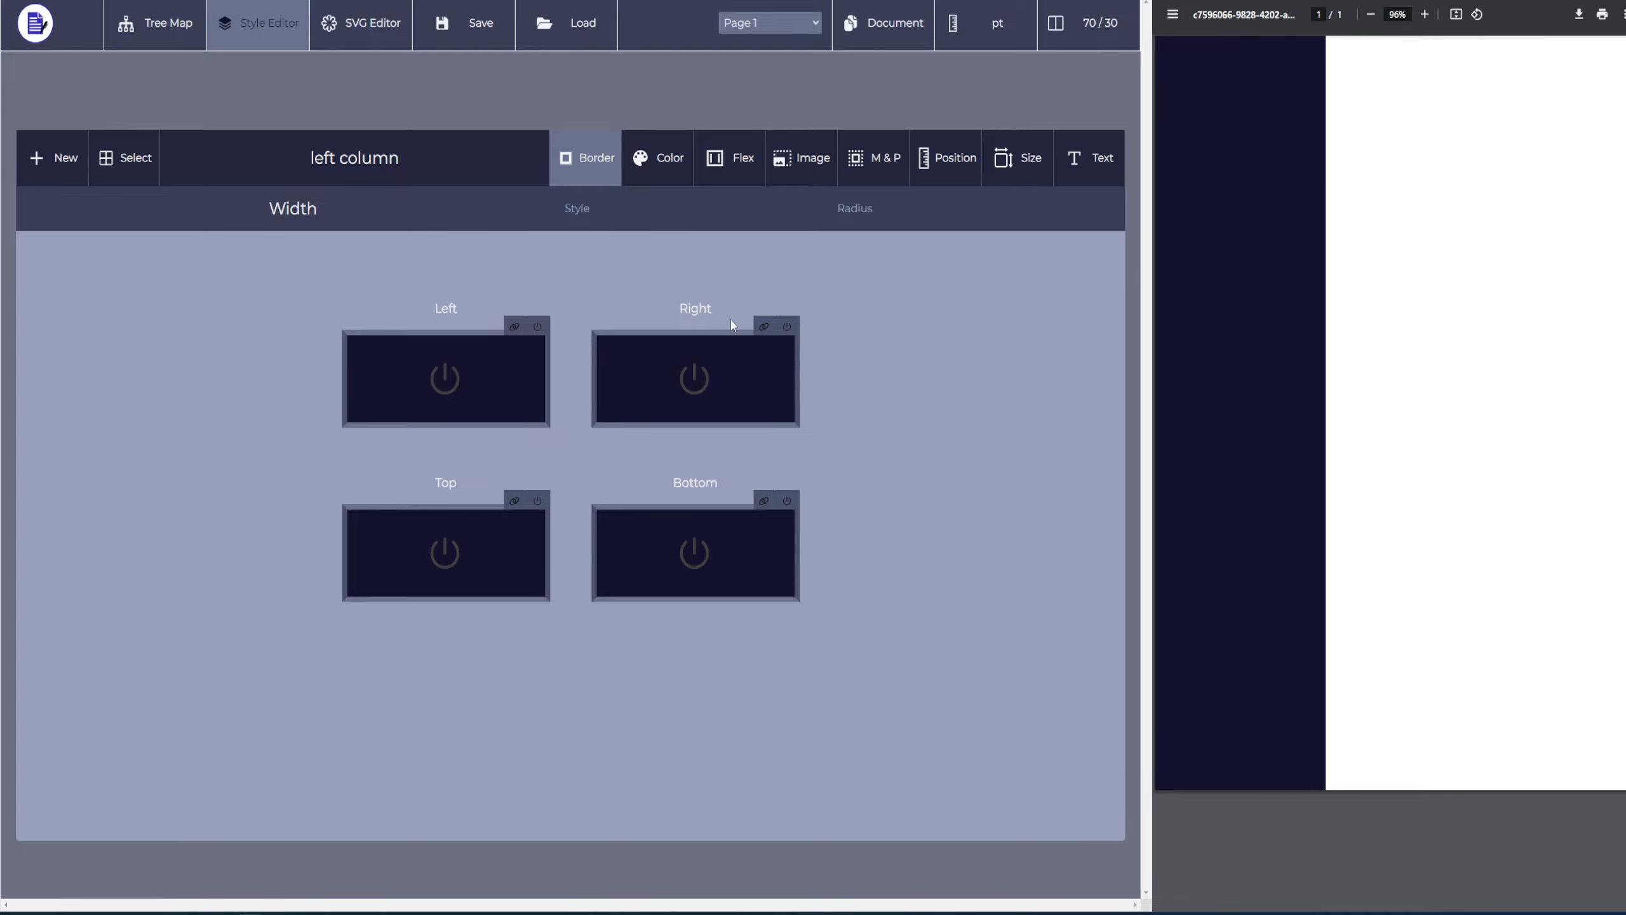
{"action": "left_click", "coordinate": [754, 337]}
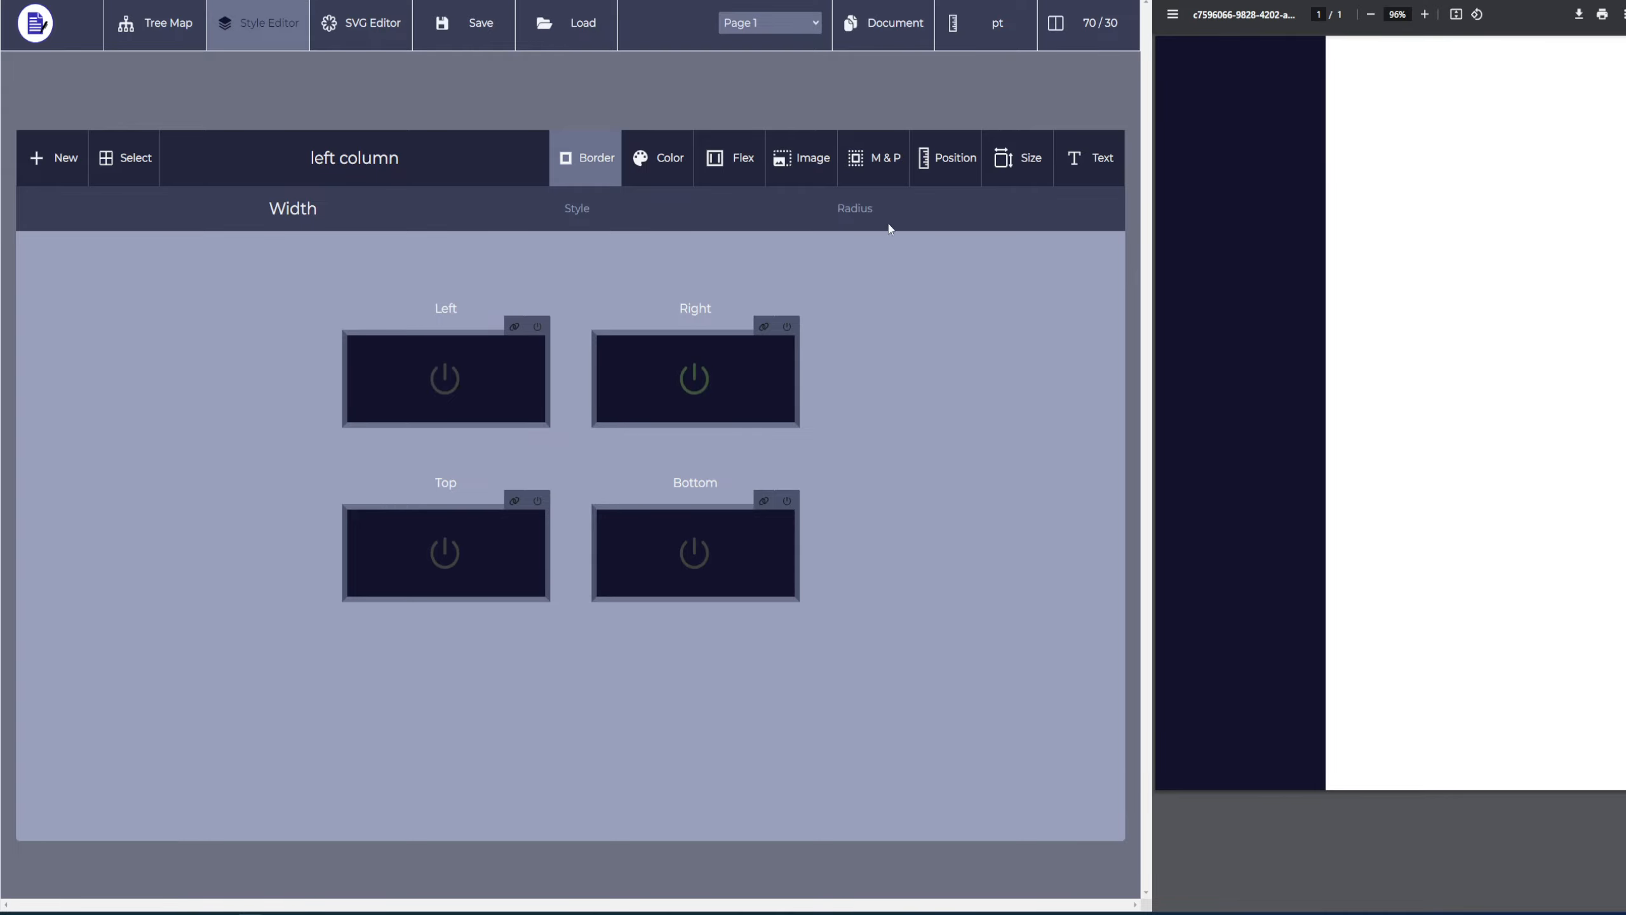
Browse the green, emerald, rose and slate color palettes and clear the left column style's border colors
{"action": "left_click", "coordinate": [663, 159]}
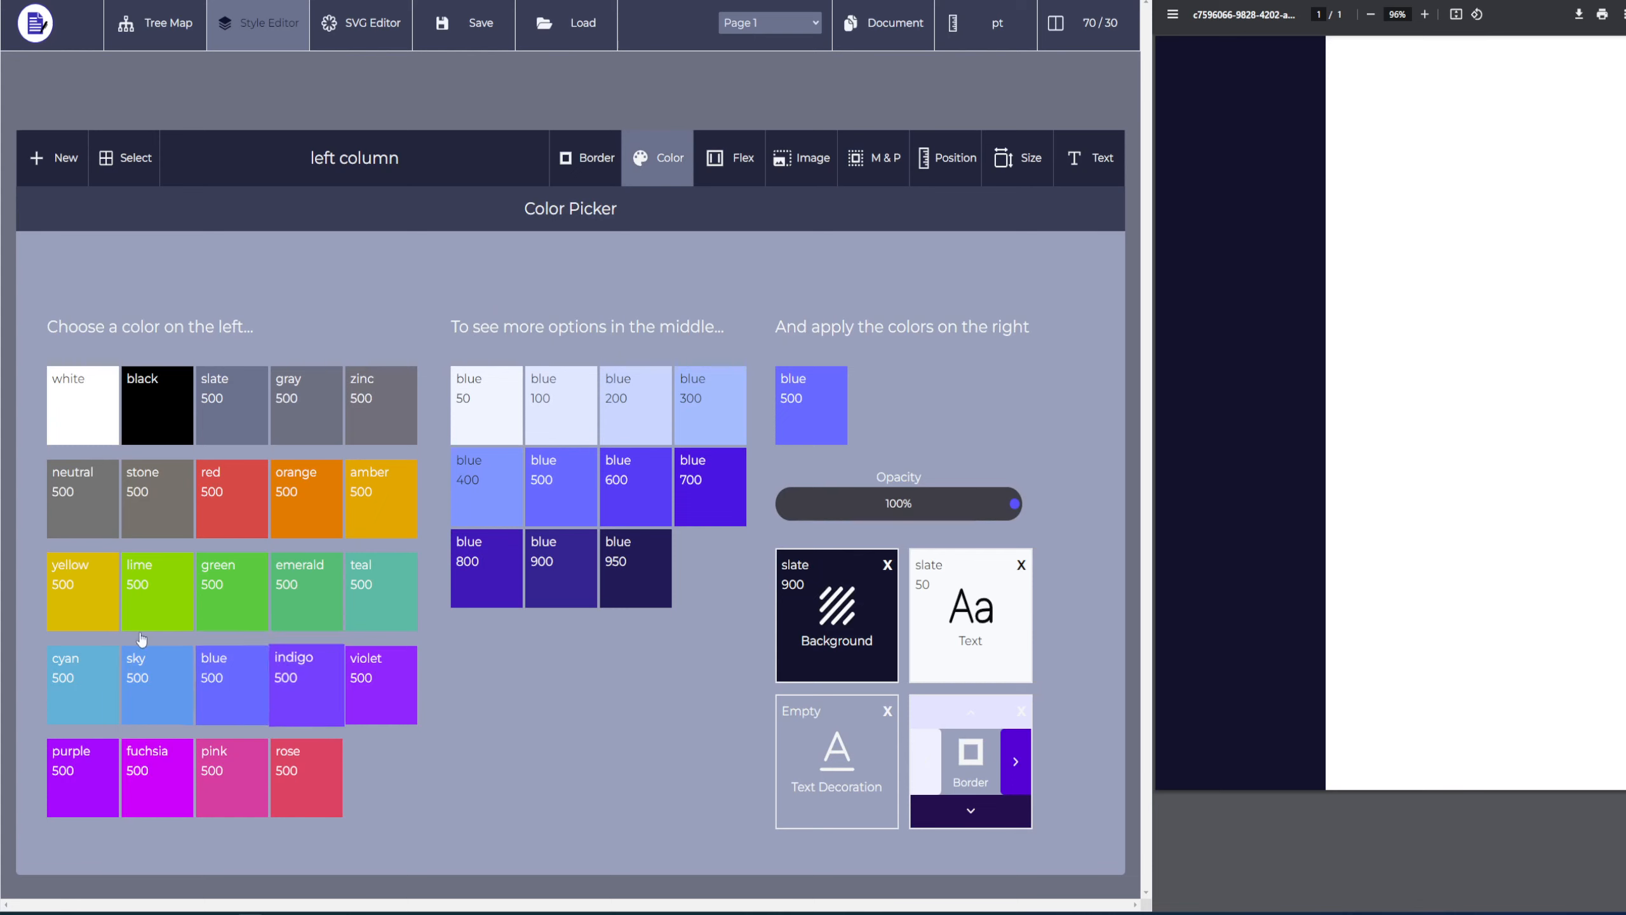
{"action": "left_click", "coordinate": [238, 590]}
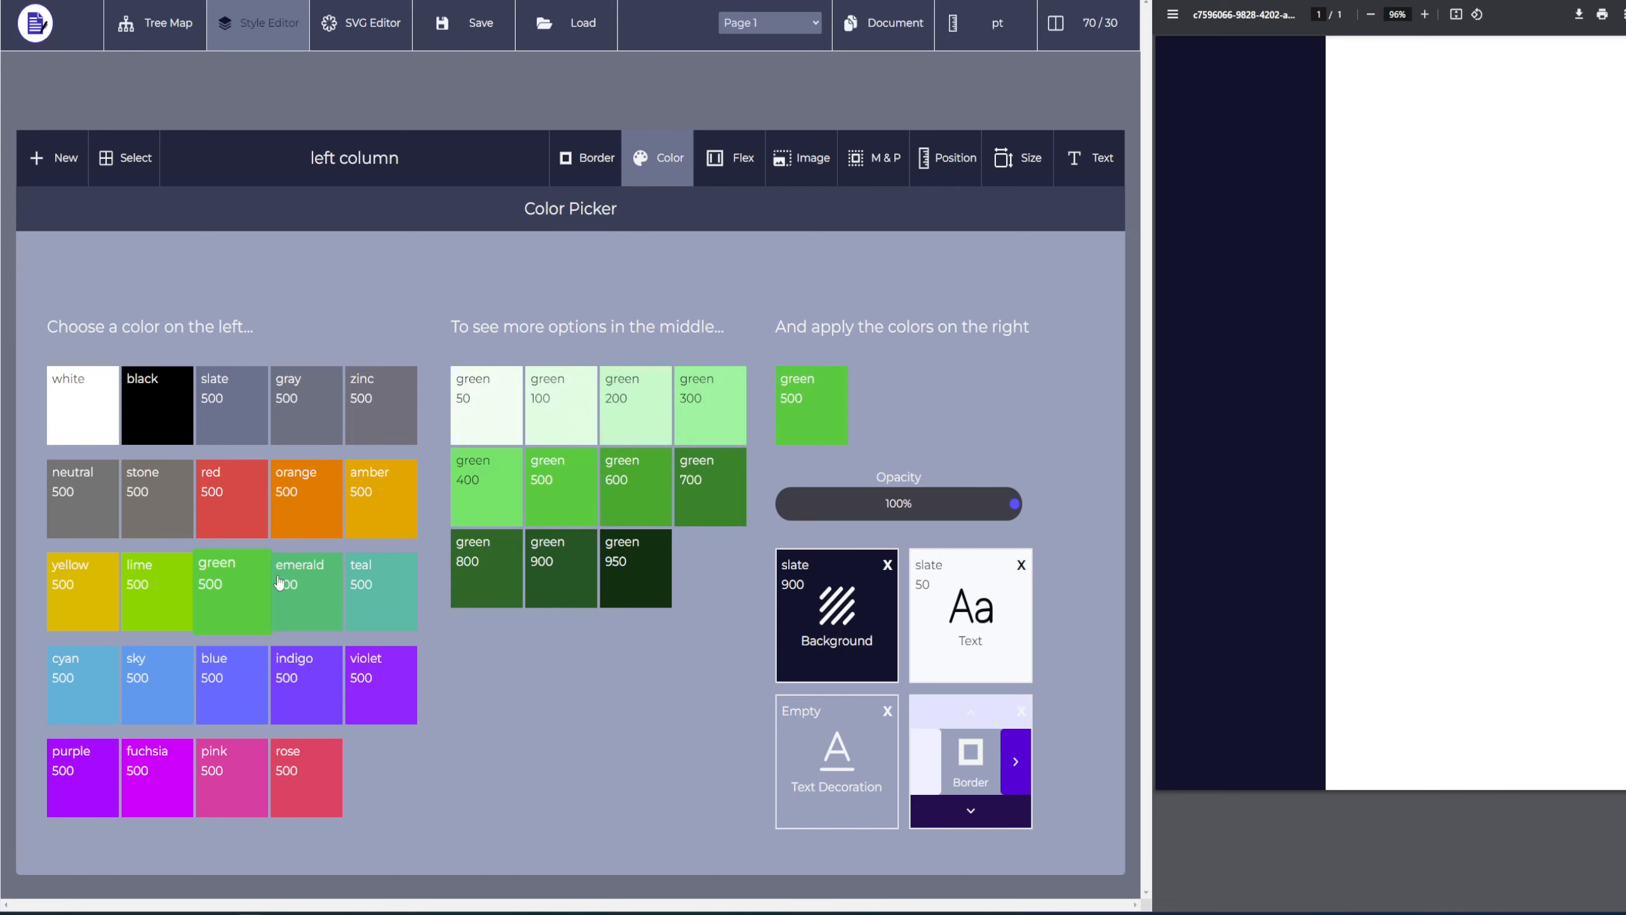
{"action": "left_click", "coordinate": [324, 591]}
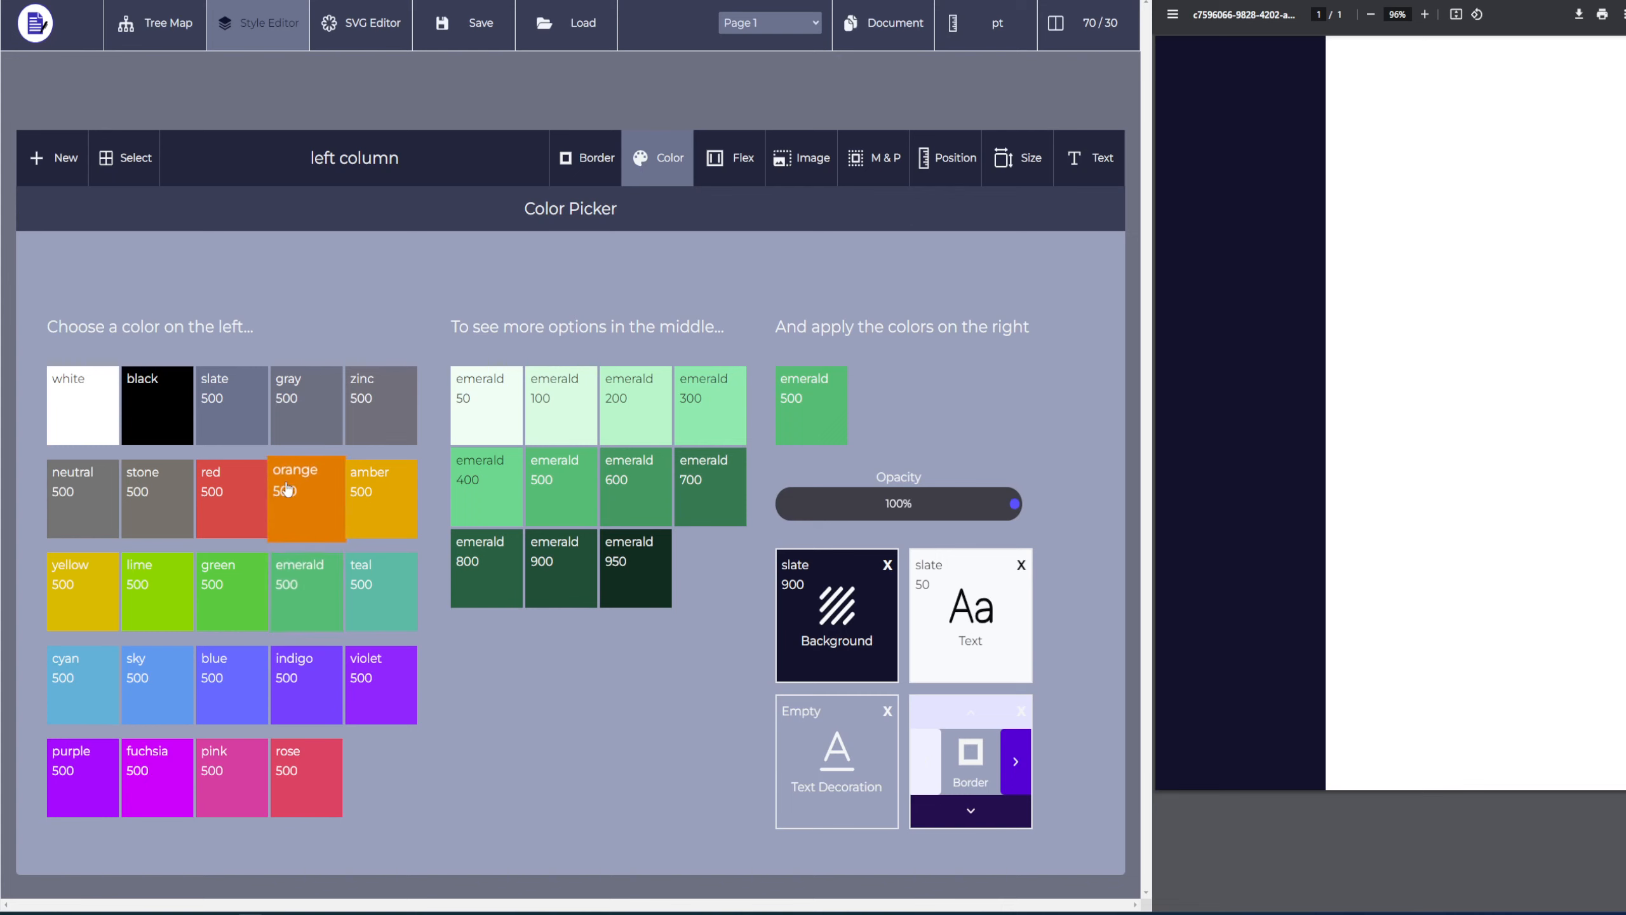
{"action": "left_click", "coordinate": [313, 768]}
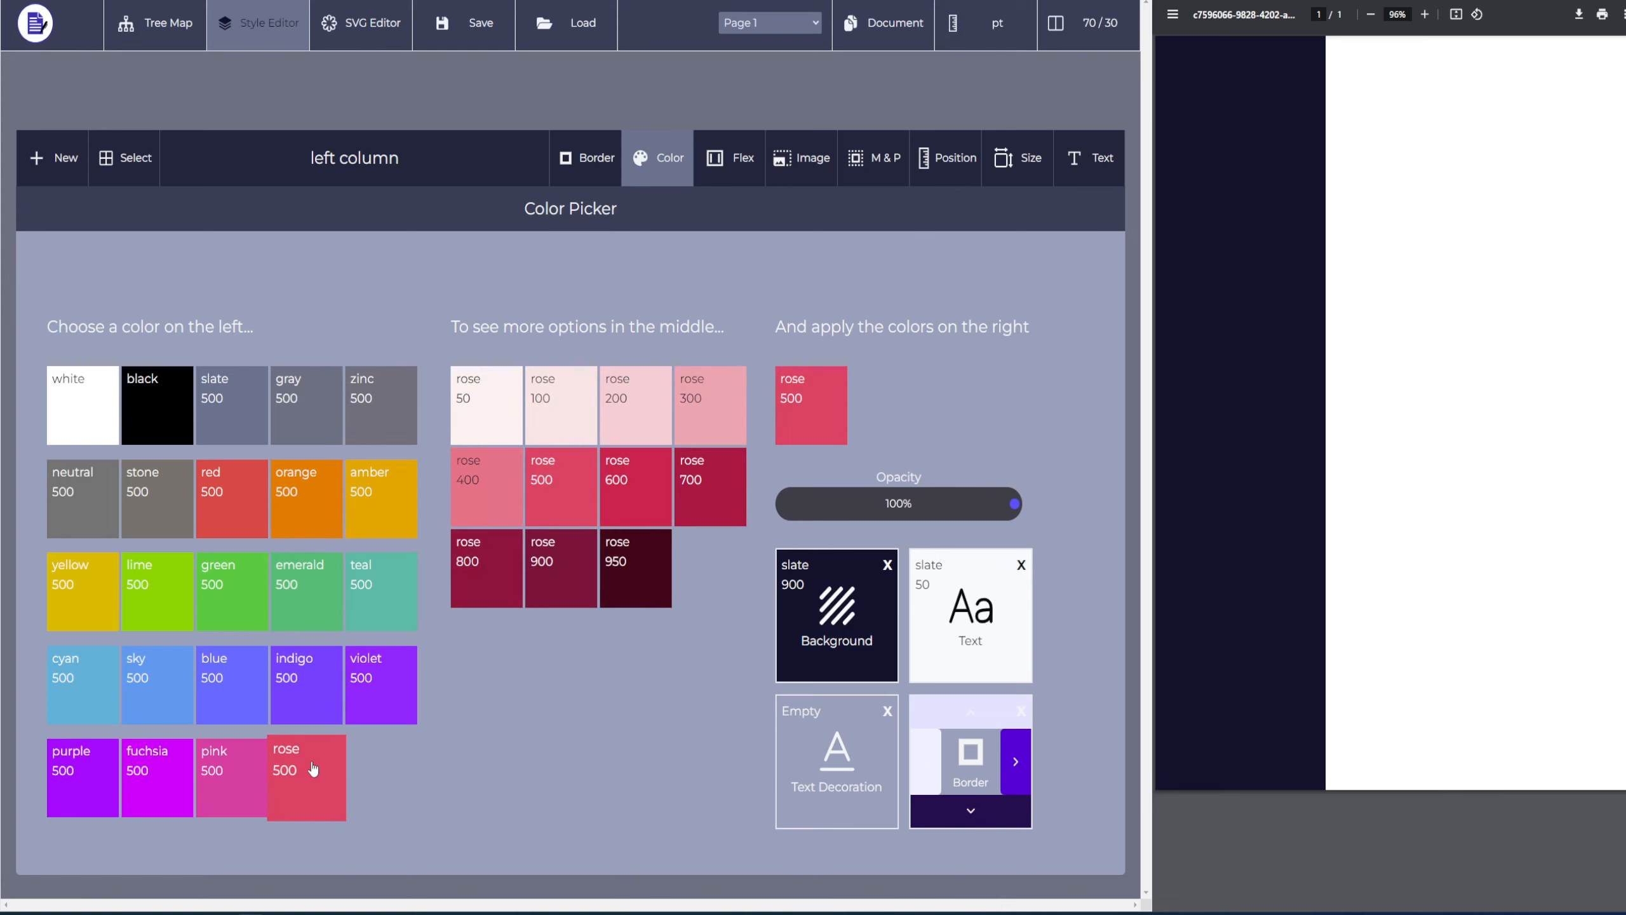
{"action": "left_click", "coordinate": [233, 429]}
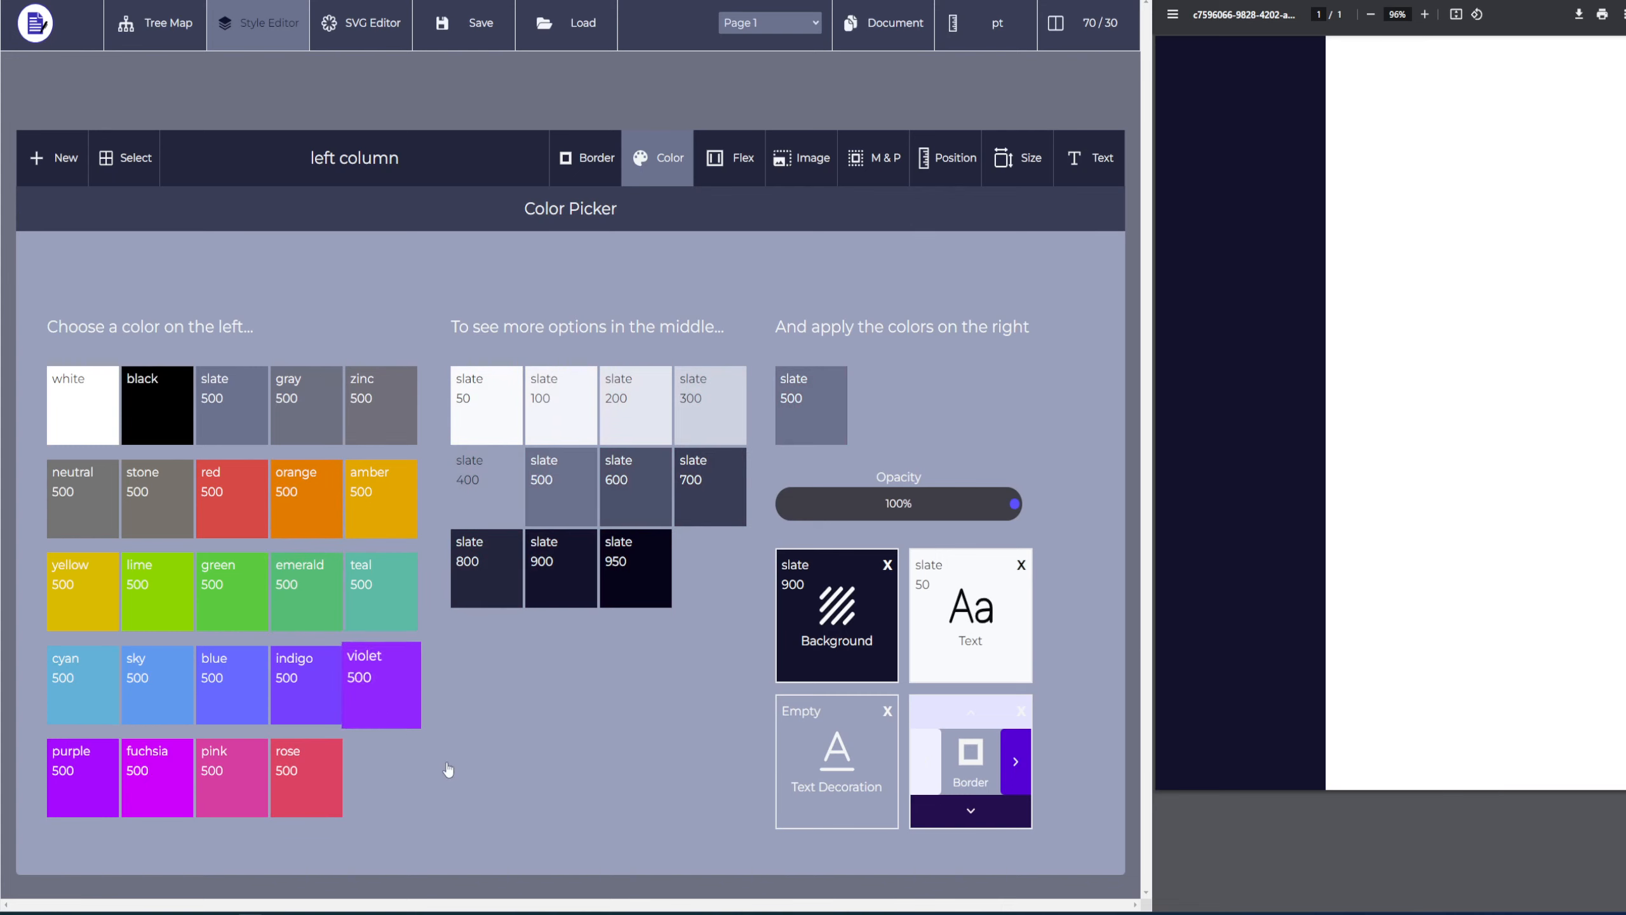
{"action": "left_click", "coordinate": [1026, 710]}
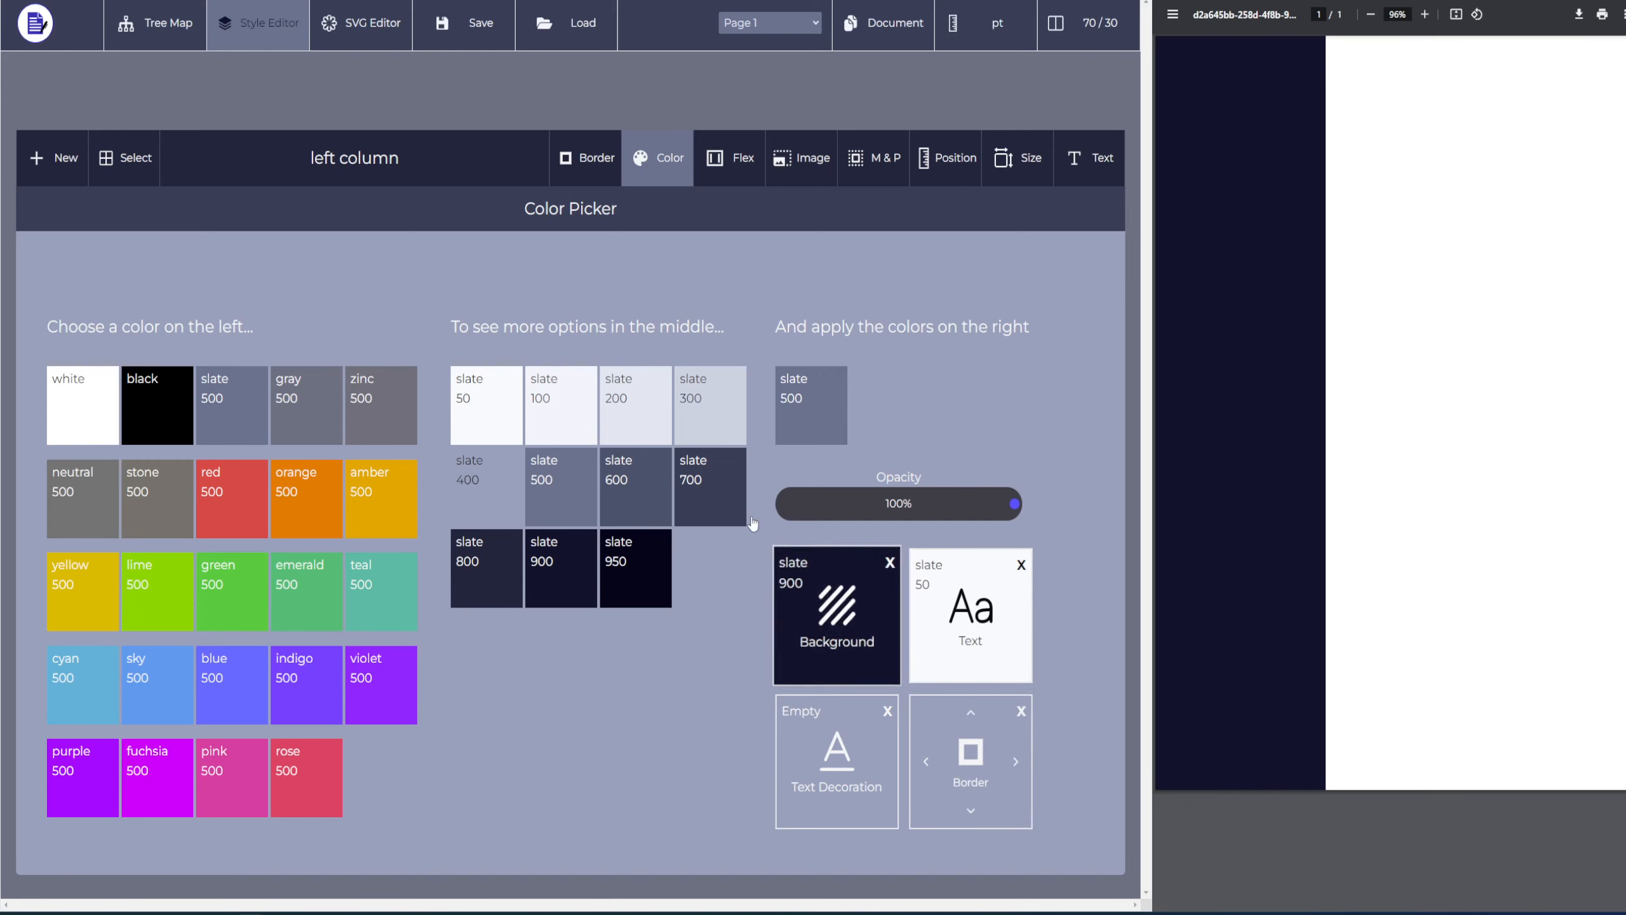
Apply slate 900 at 50% opacity as the left column style's background, and set it back to 100% opacity
{"action": "left_click", "coordinate": [950, 518]}
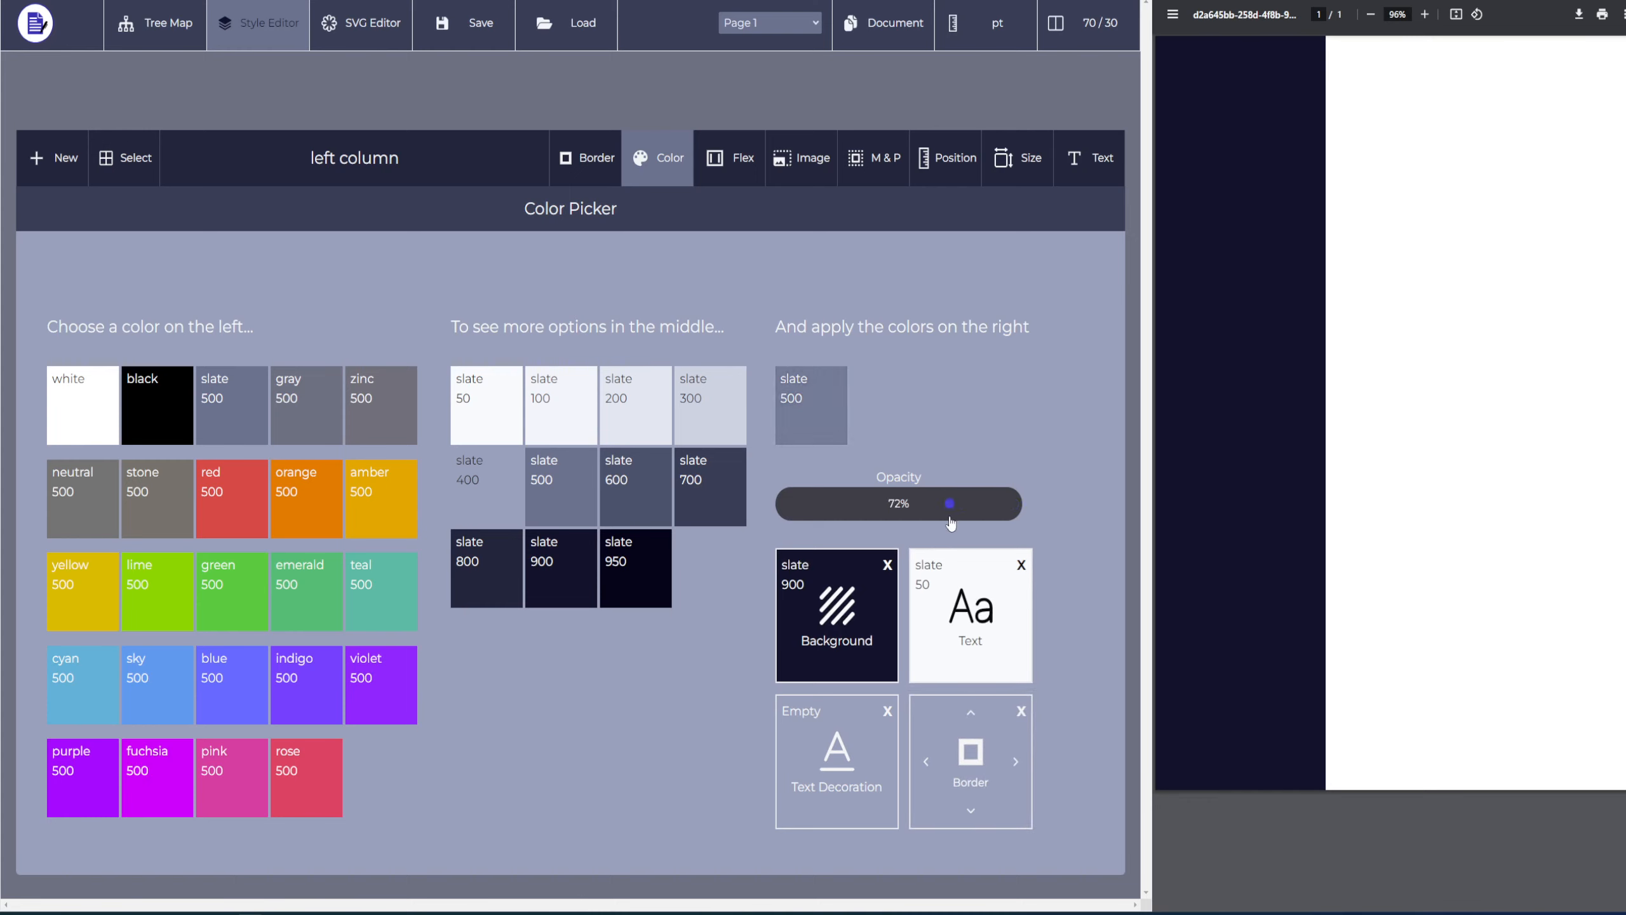
{"action": "left_click", "coordinate": [636, 503]}
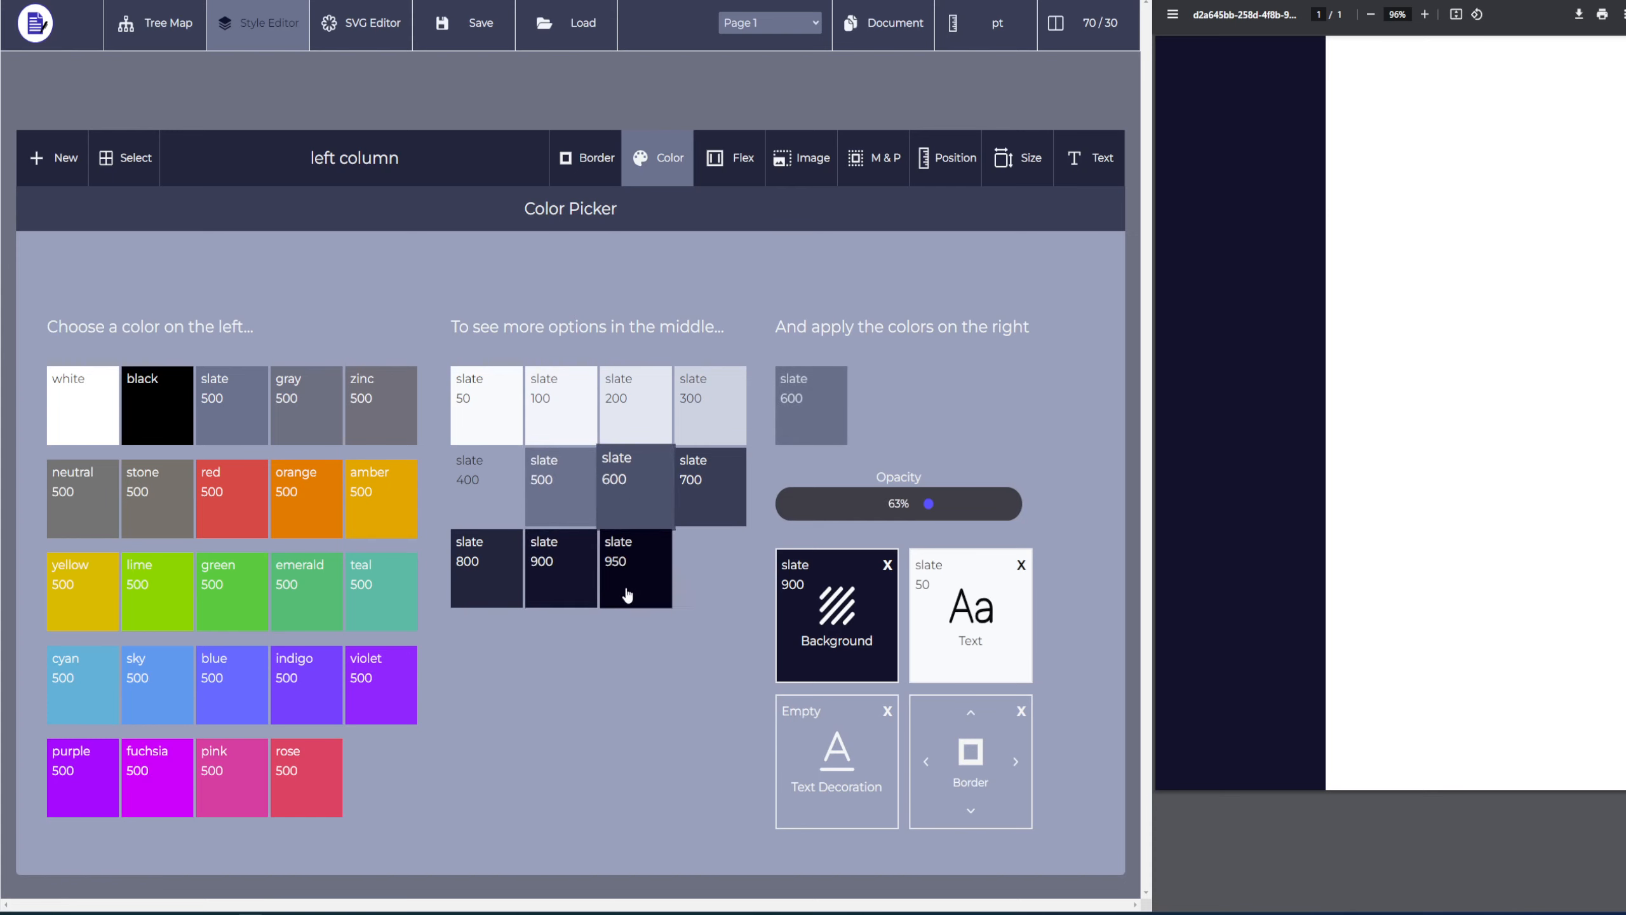
{"action": "left_click", "coordinate": [549, 580]}
{"action": "left_click", "coordinate": [916, 509]}
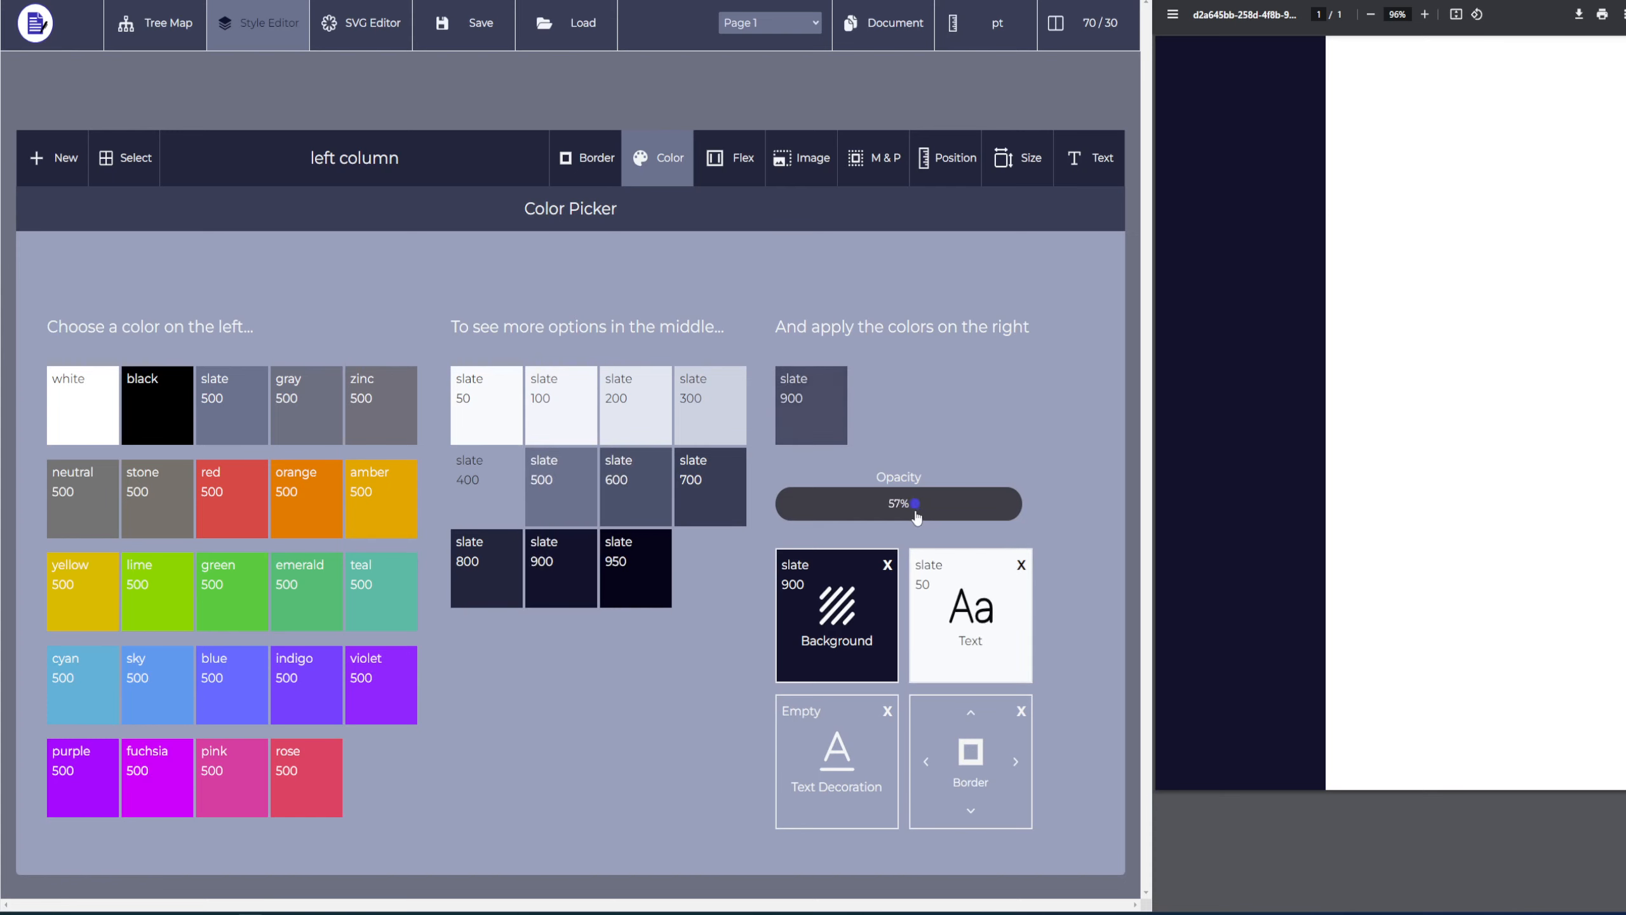
{"action": "left_click", "coordinate": [829, 660]}
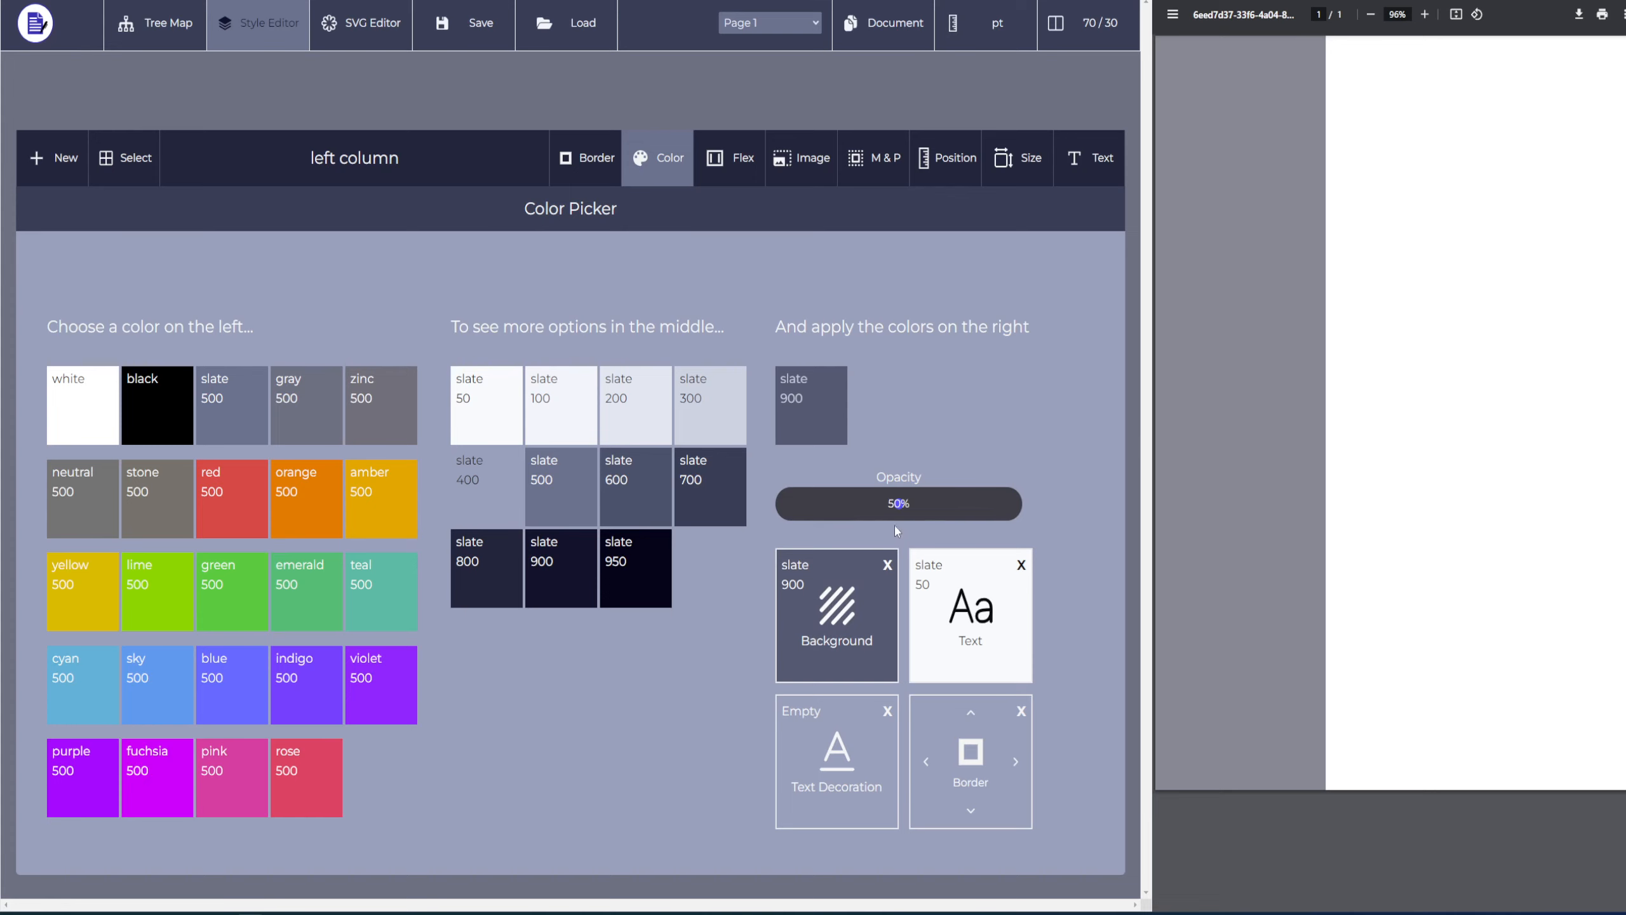
{"action": "left_click", "coordinate": [1017, 504]}
{"action": "left_click", "coordinate": [829, 618]}
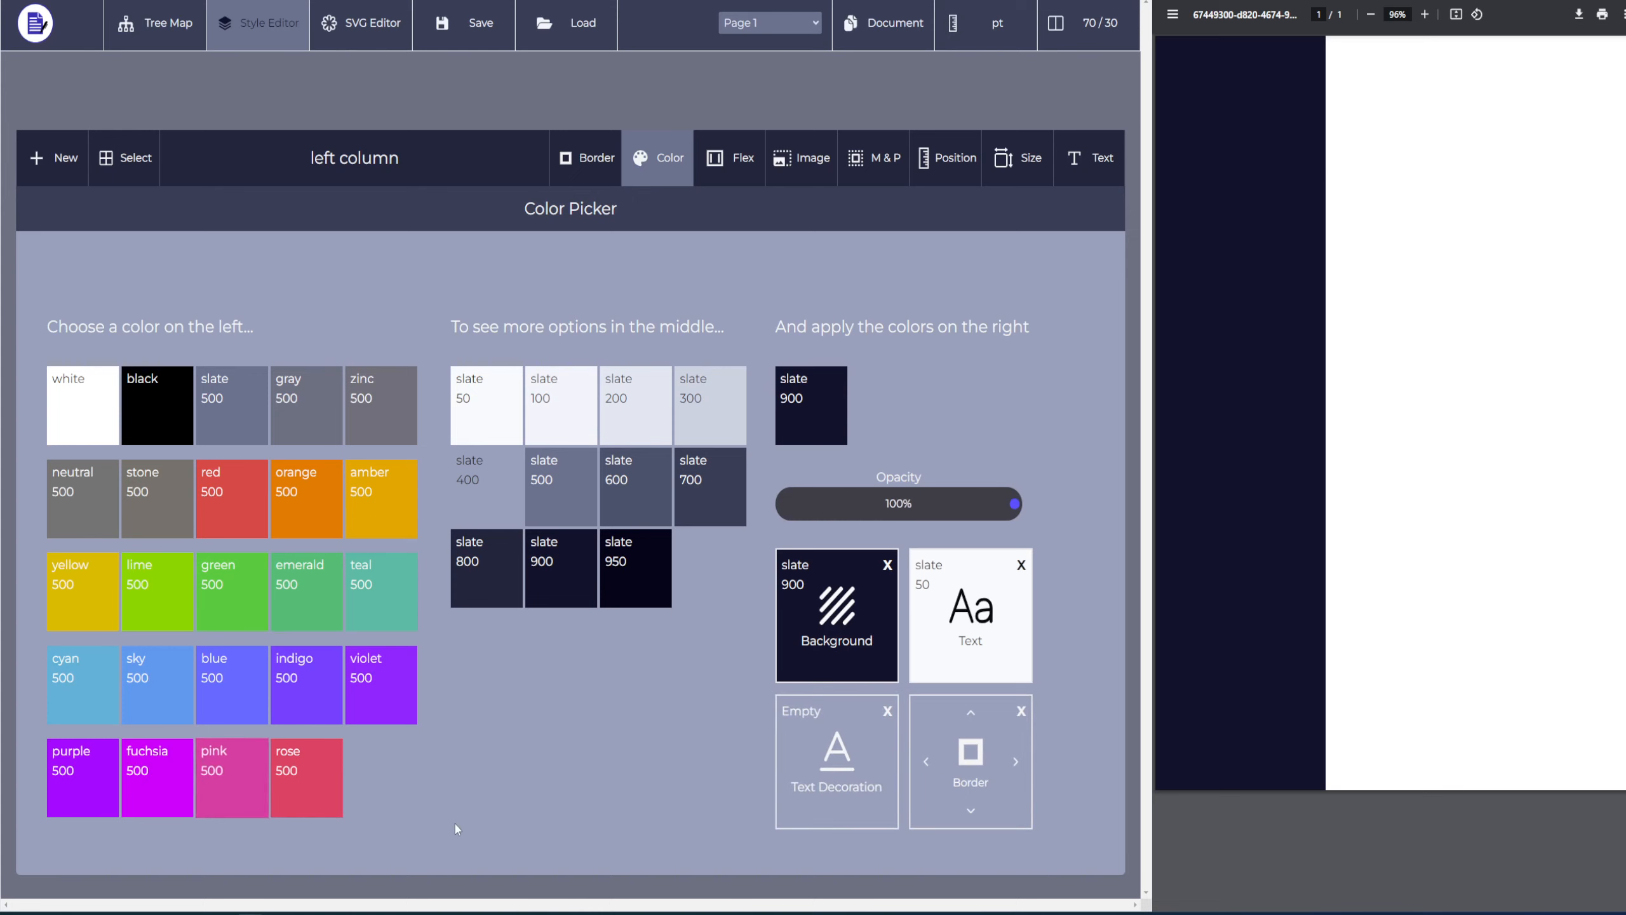
Apply red 900 as the text decoration color of the left column style and clear it again
{"action": "left_click", "coordinate": [256, 510]}
{"action": "left_click", "coordinate": [836, 782]}
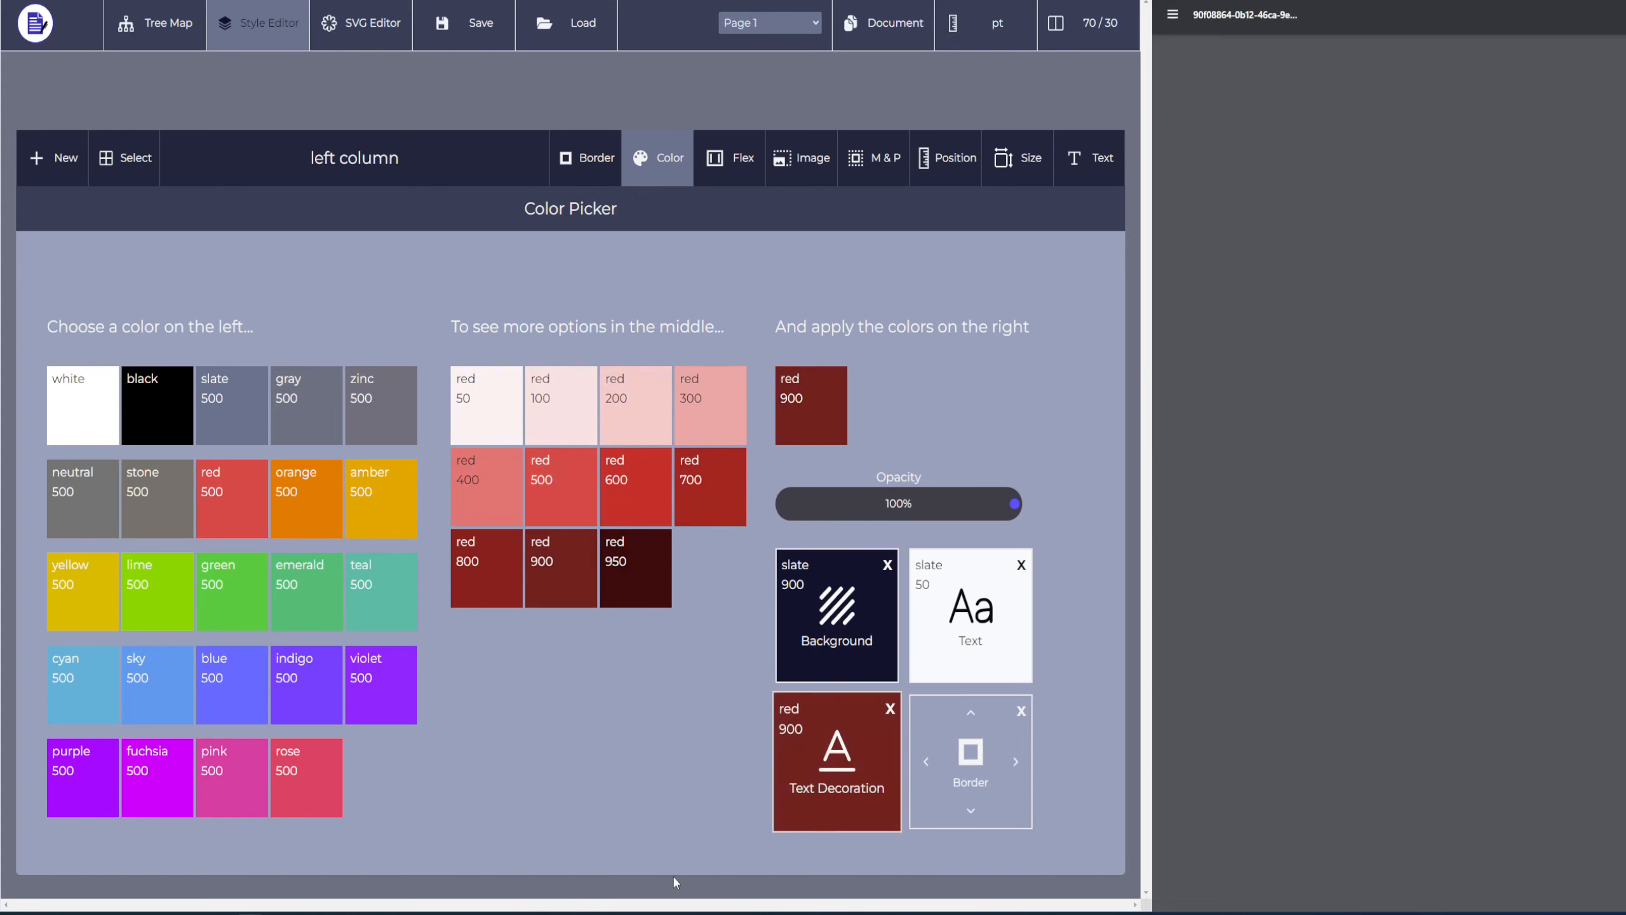
{"action": "left_click", "coordinate": [890, 707]}
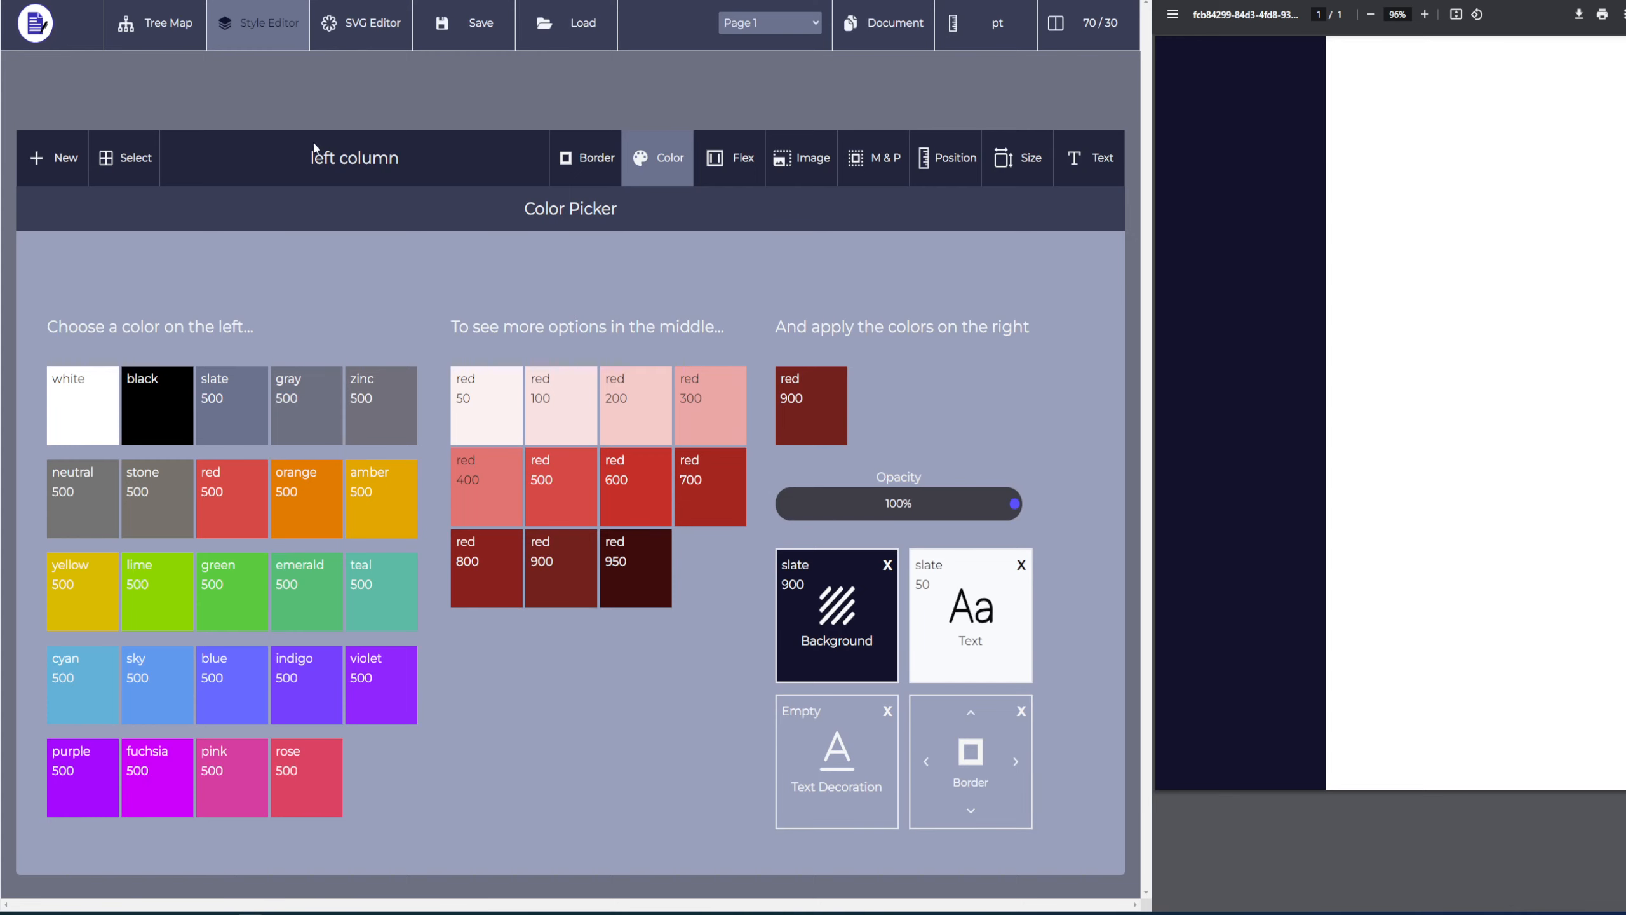
Add a row inside Column 1 in the tree map and select that row
{"action": "left_click", "coordinate": [178, 35]}
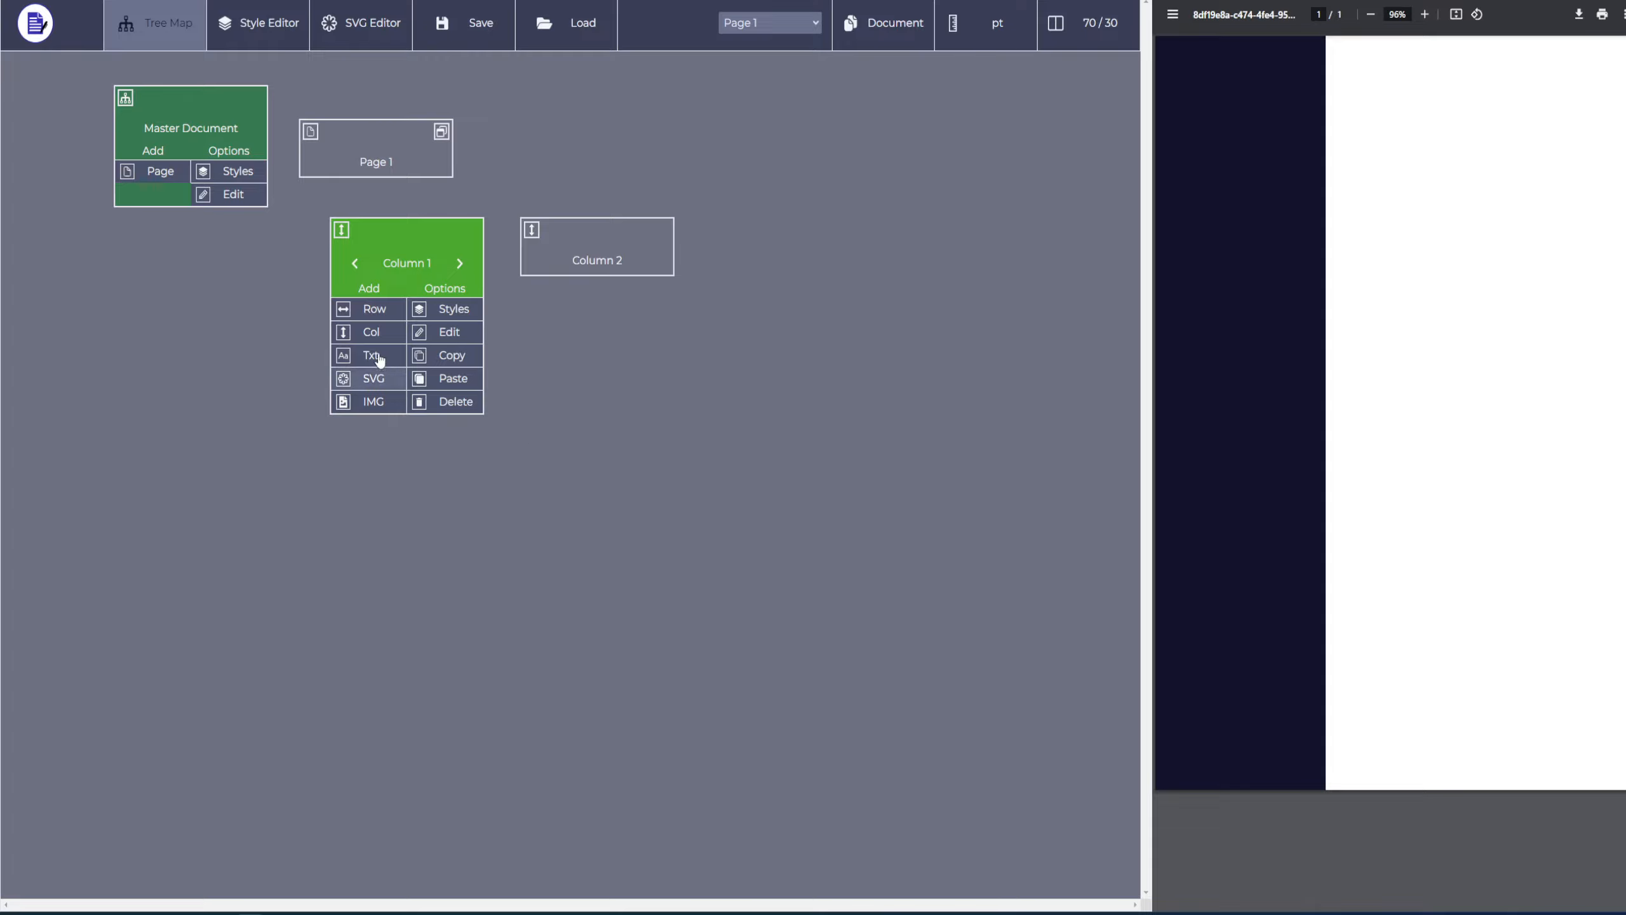
{"action": "left_click", "coordinate": [367, 311]}
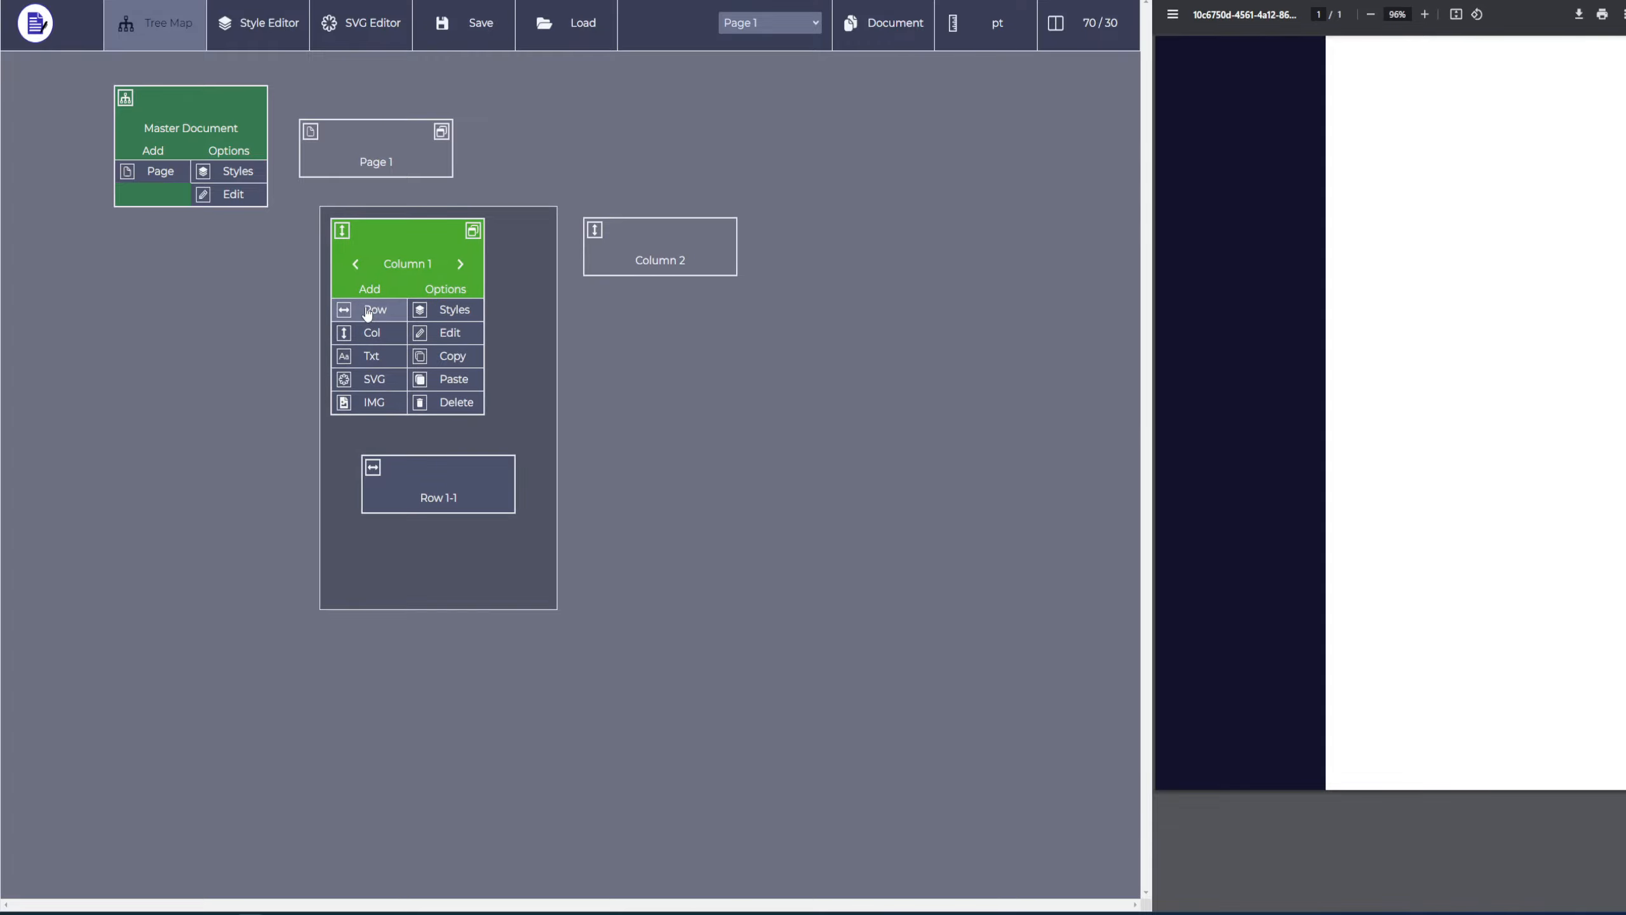
{"action": "left_click", "coordinate": [453, 491]}
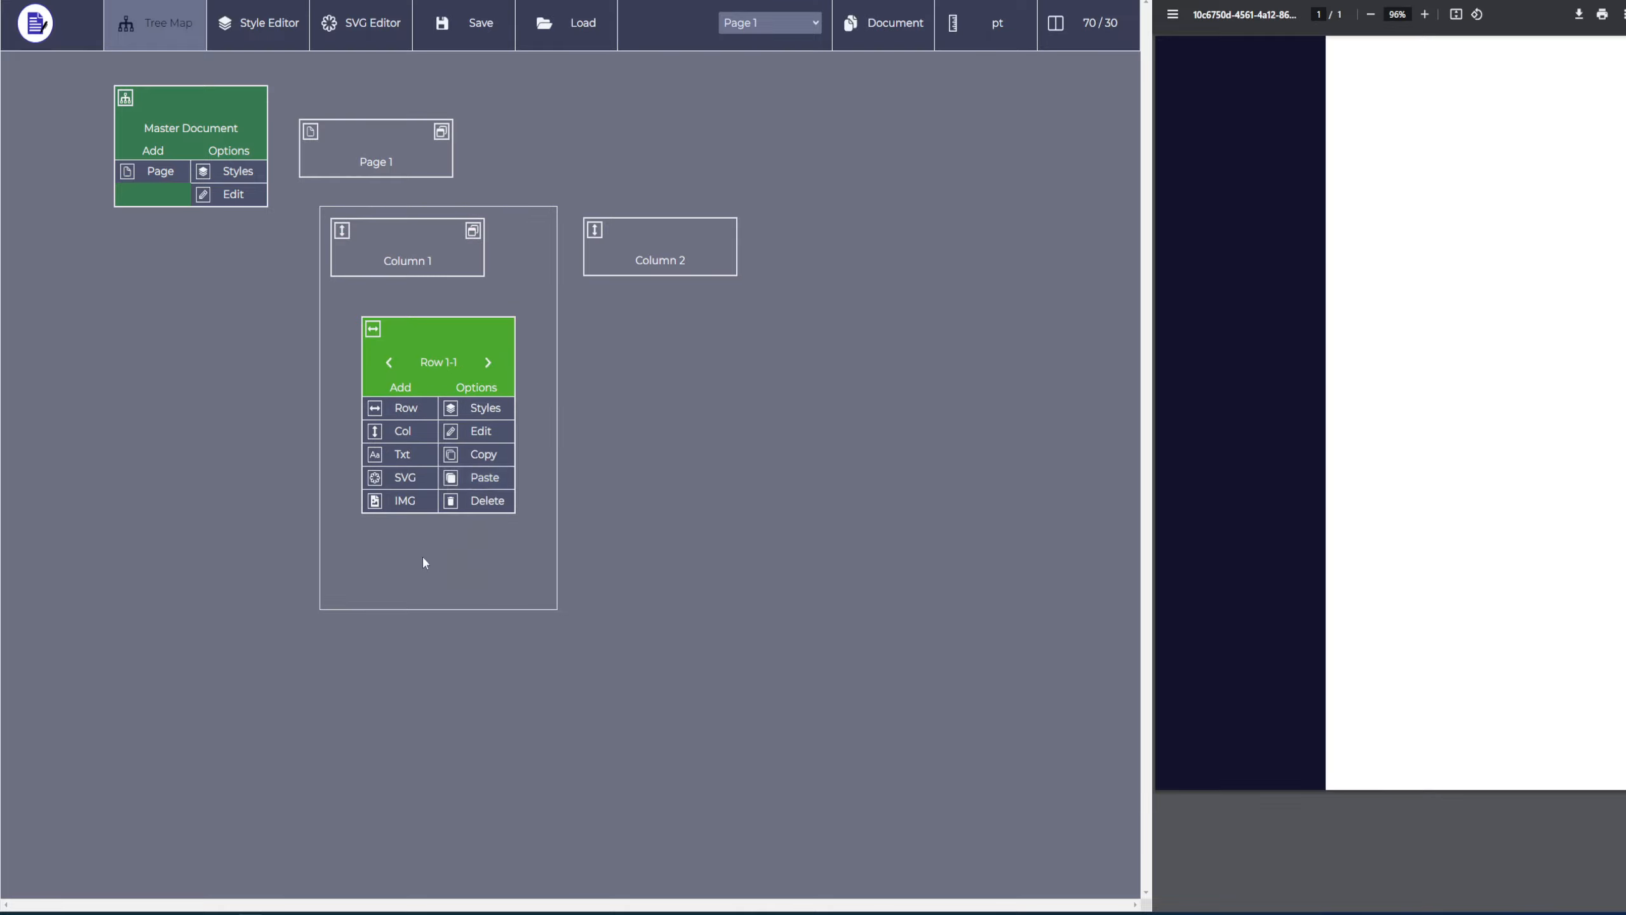
Upload two SVG files to the SVG choices offered for Row 1-1
{"action": "left_click", "coordinate": [404, 479]}
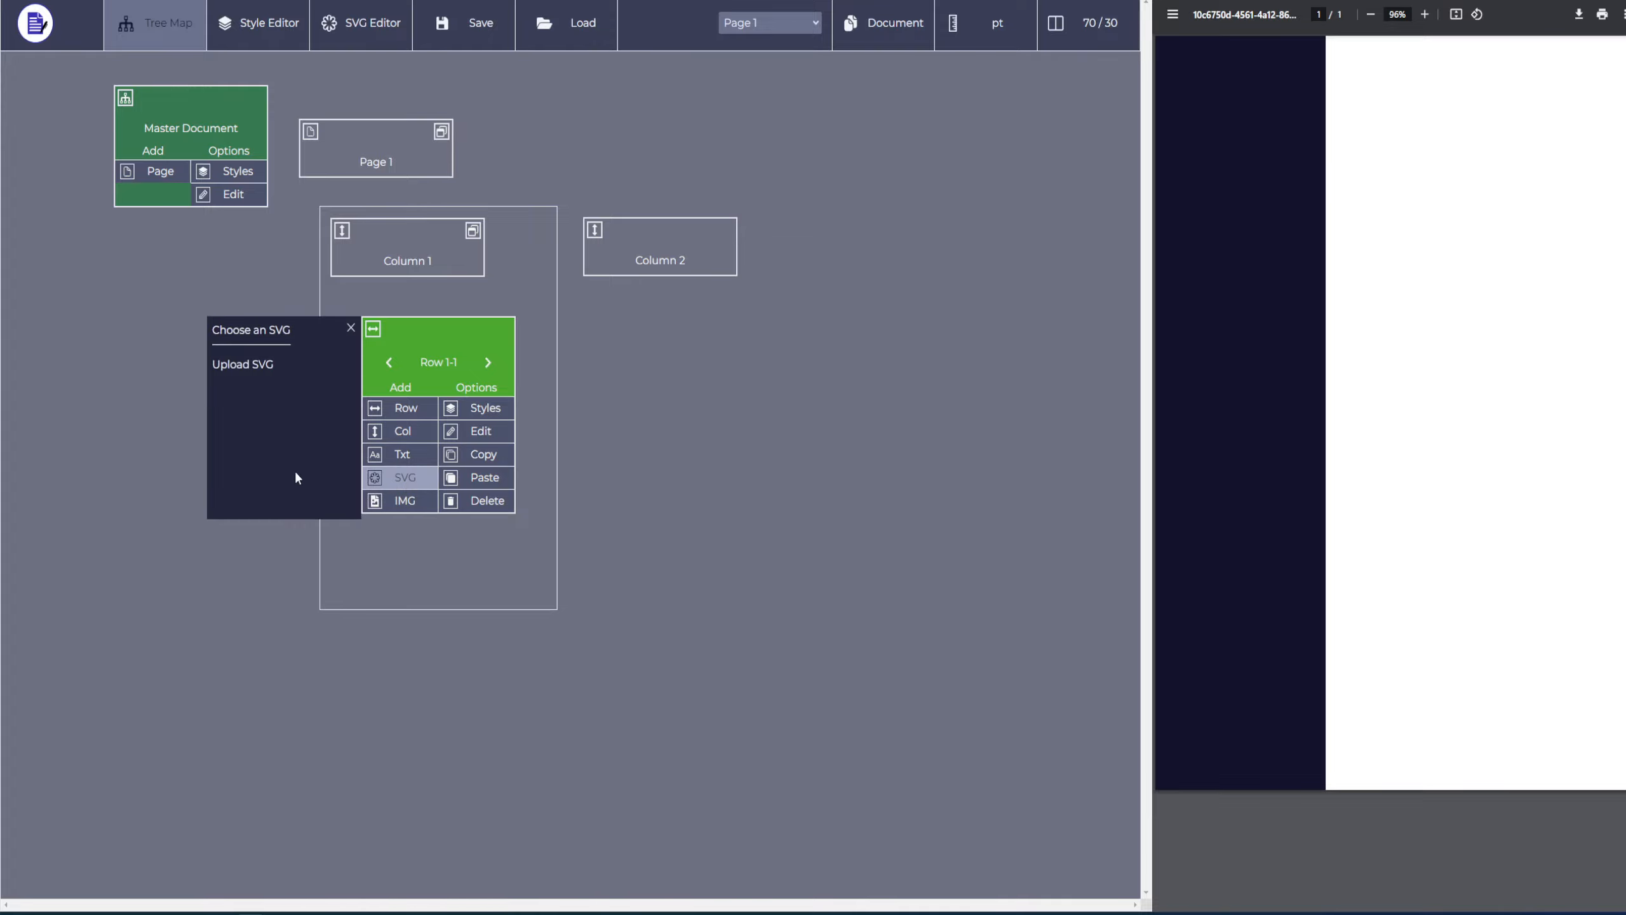
{"action": "left_click", "coordinate": [258, 366]}
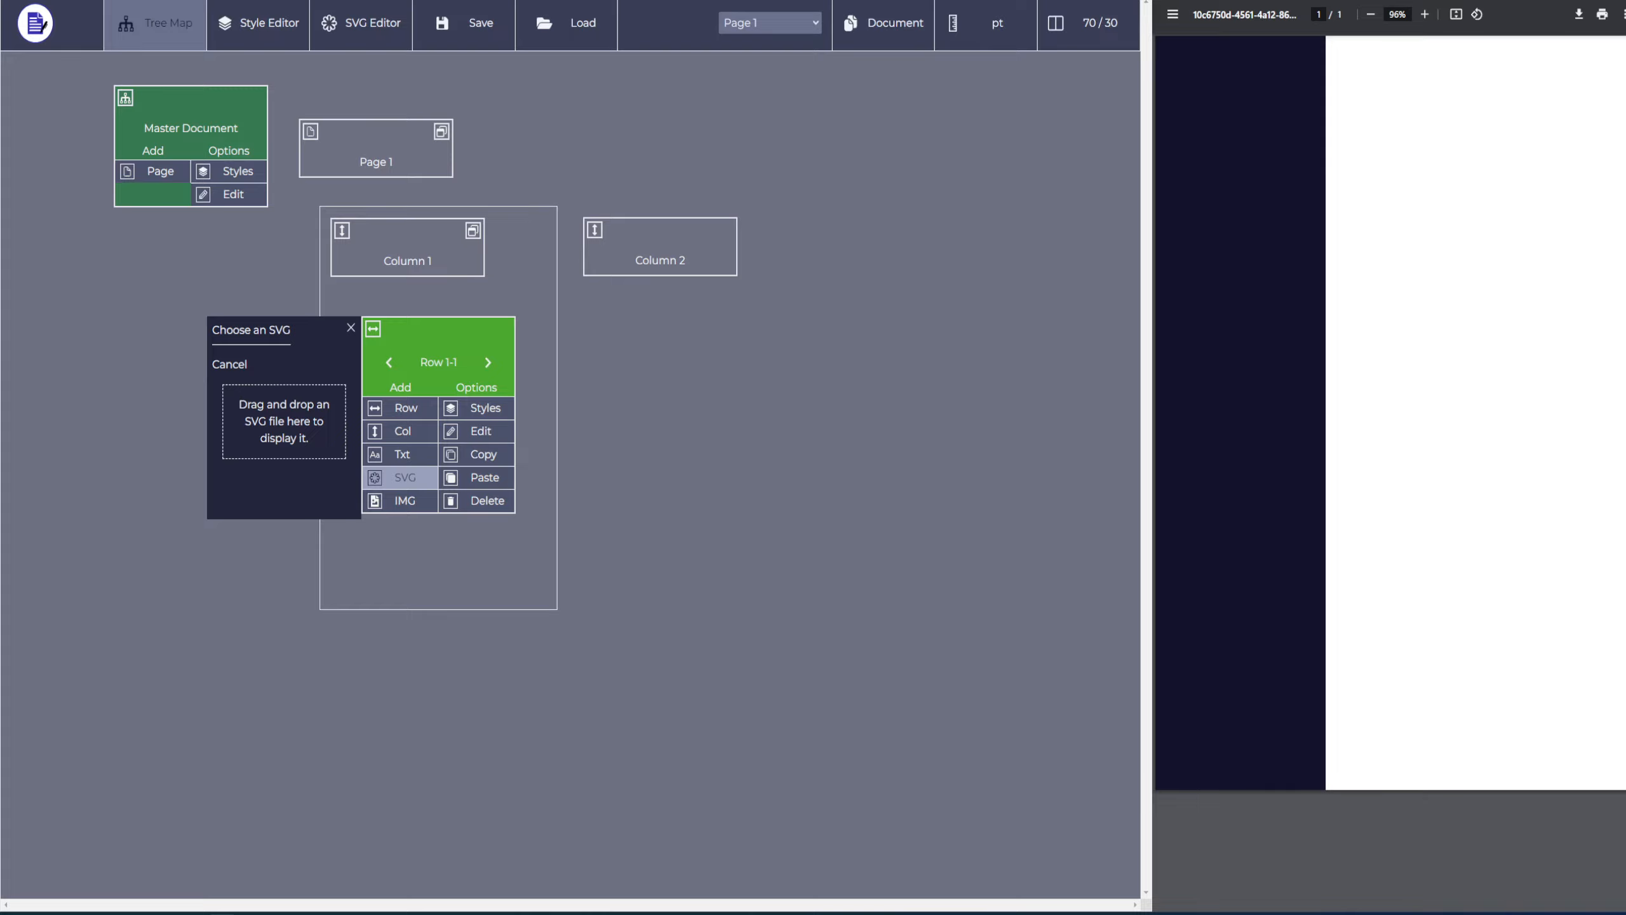
{"action": "left_click_drag", "start_coordinate": [4, 577], "coordinate": [296, 420]}
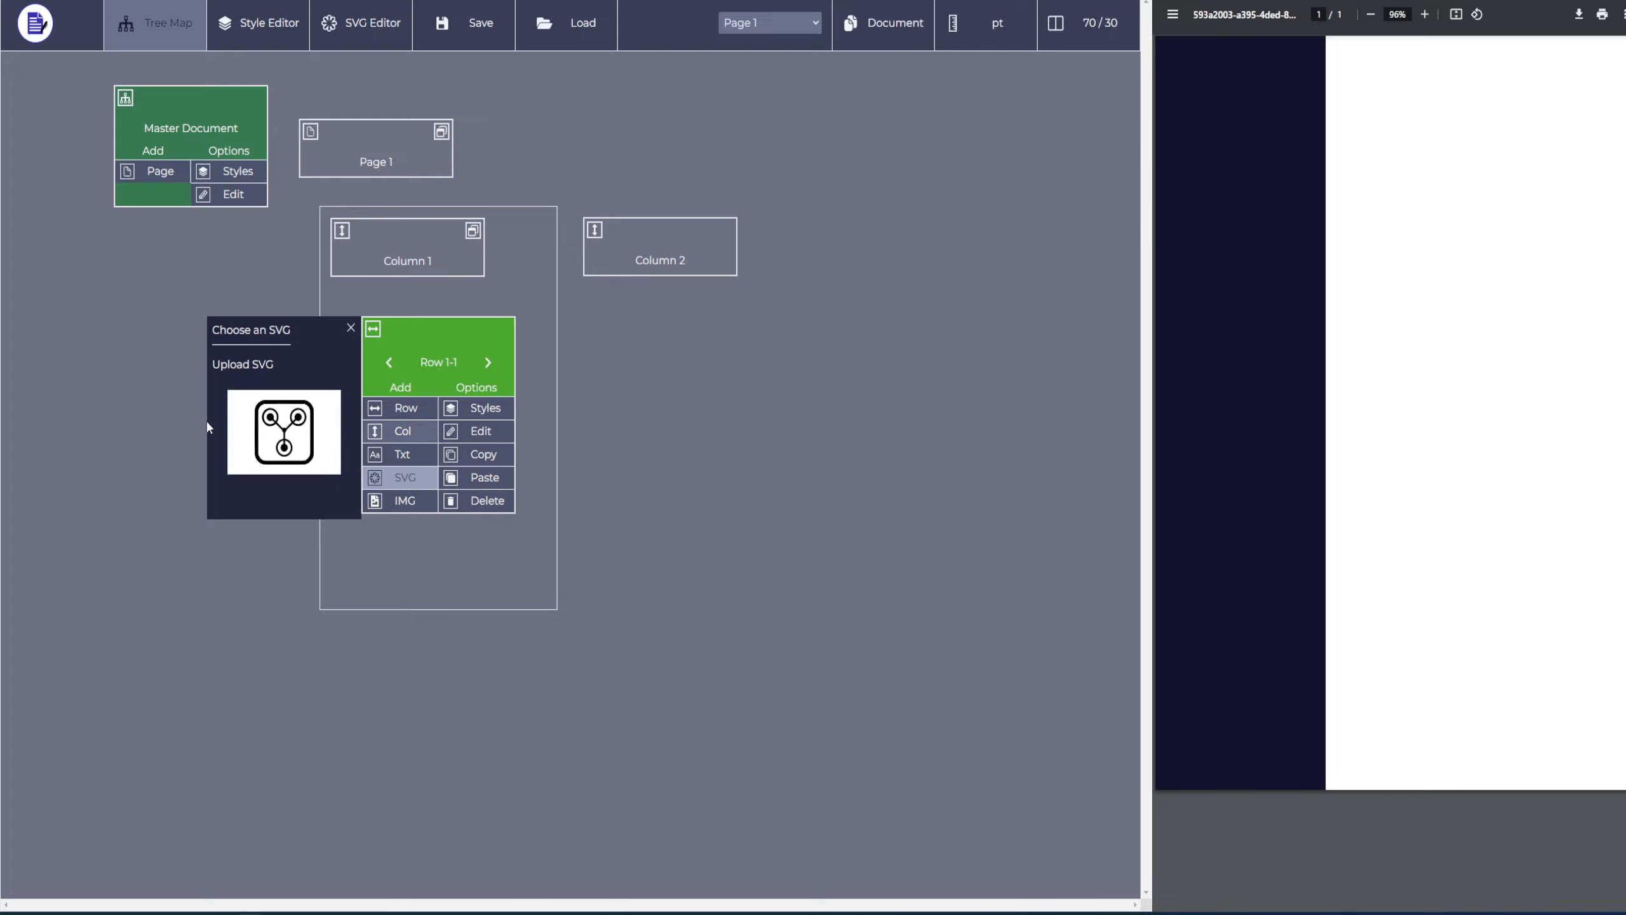
{"action": "left_click", "coordinate": [257, 368]}
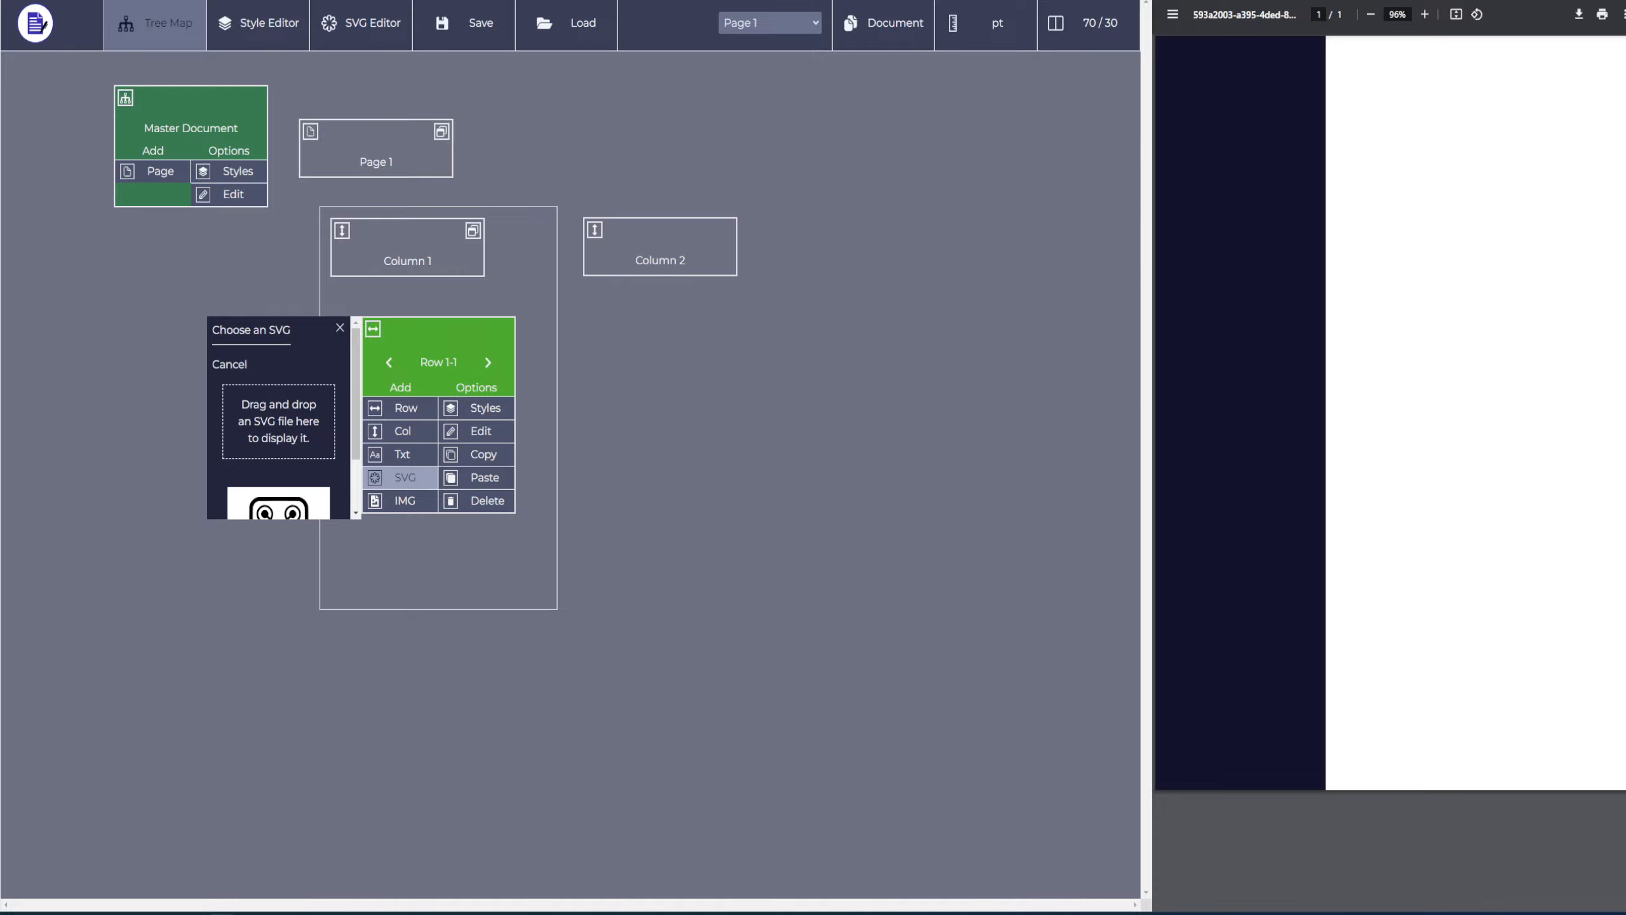
{"action": "left_click_drag", "start_coordinate": [139, 462], "coordinate": [278, 416]}
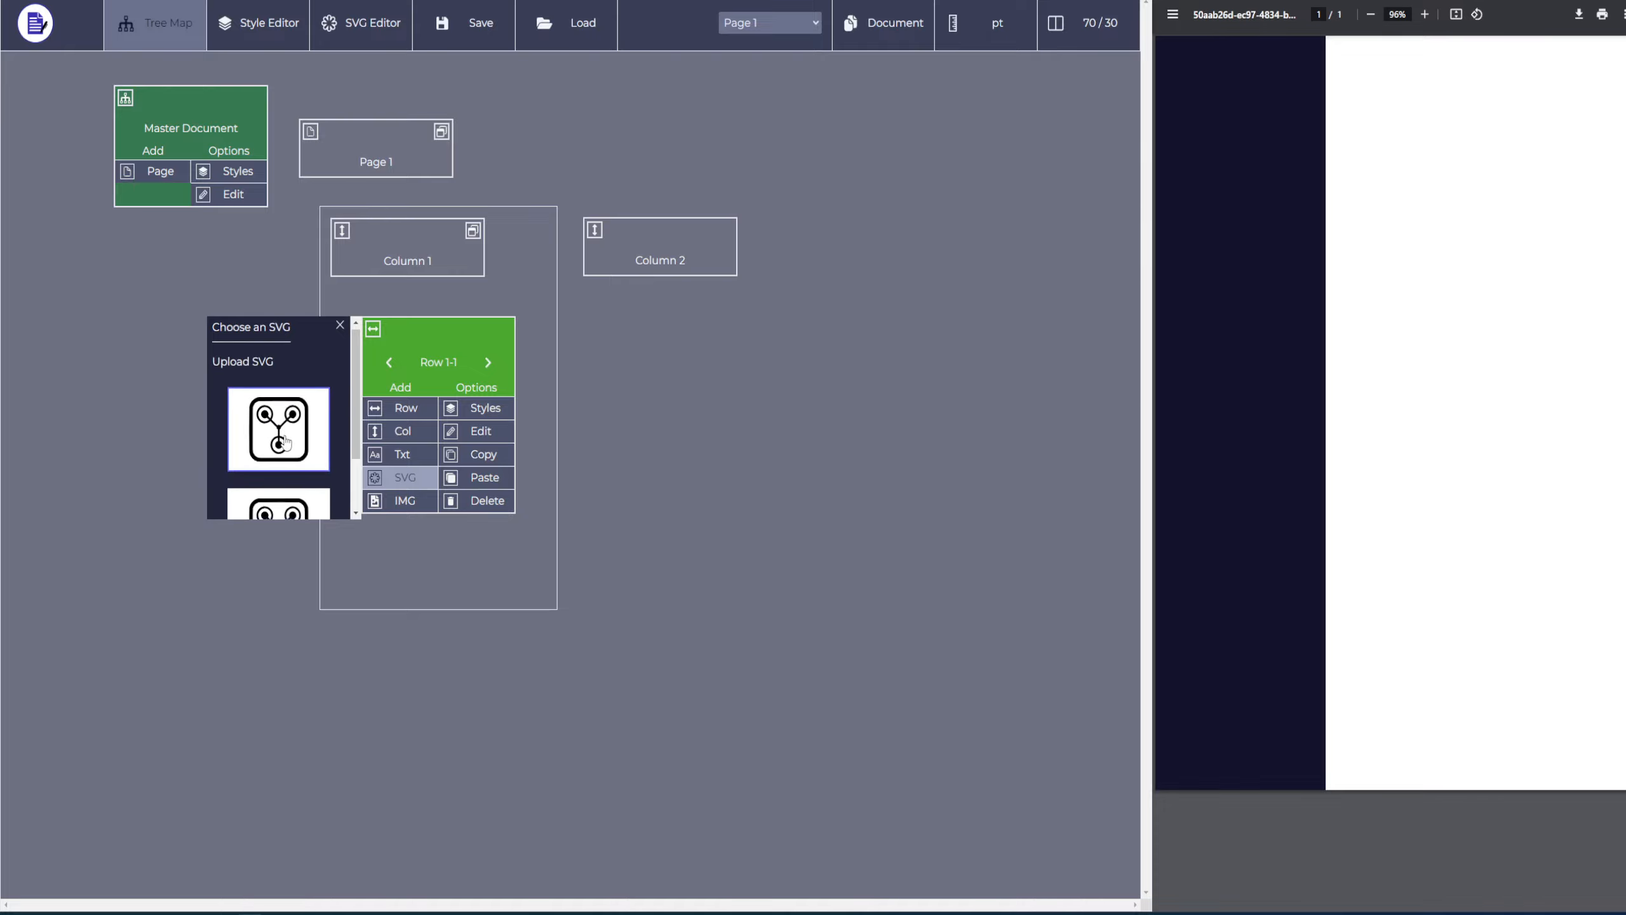
Insert the first uploaded SVG into Row 1-1, close the SVG chooser and select the new SVG node
{"action": "scroll", "coordinate": [274, 398], "scroll_direction": "up", "scroll_amount": 2}
{"action": "scroll", "coordinate": [269, 410], "scroll_direction": "down", "scroll_amount": 1}
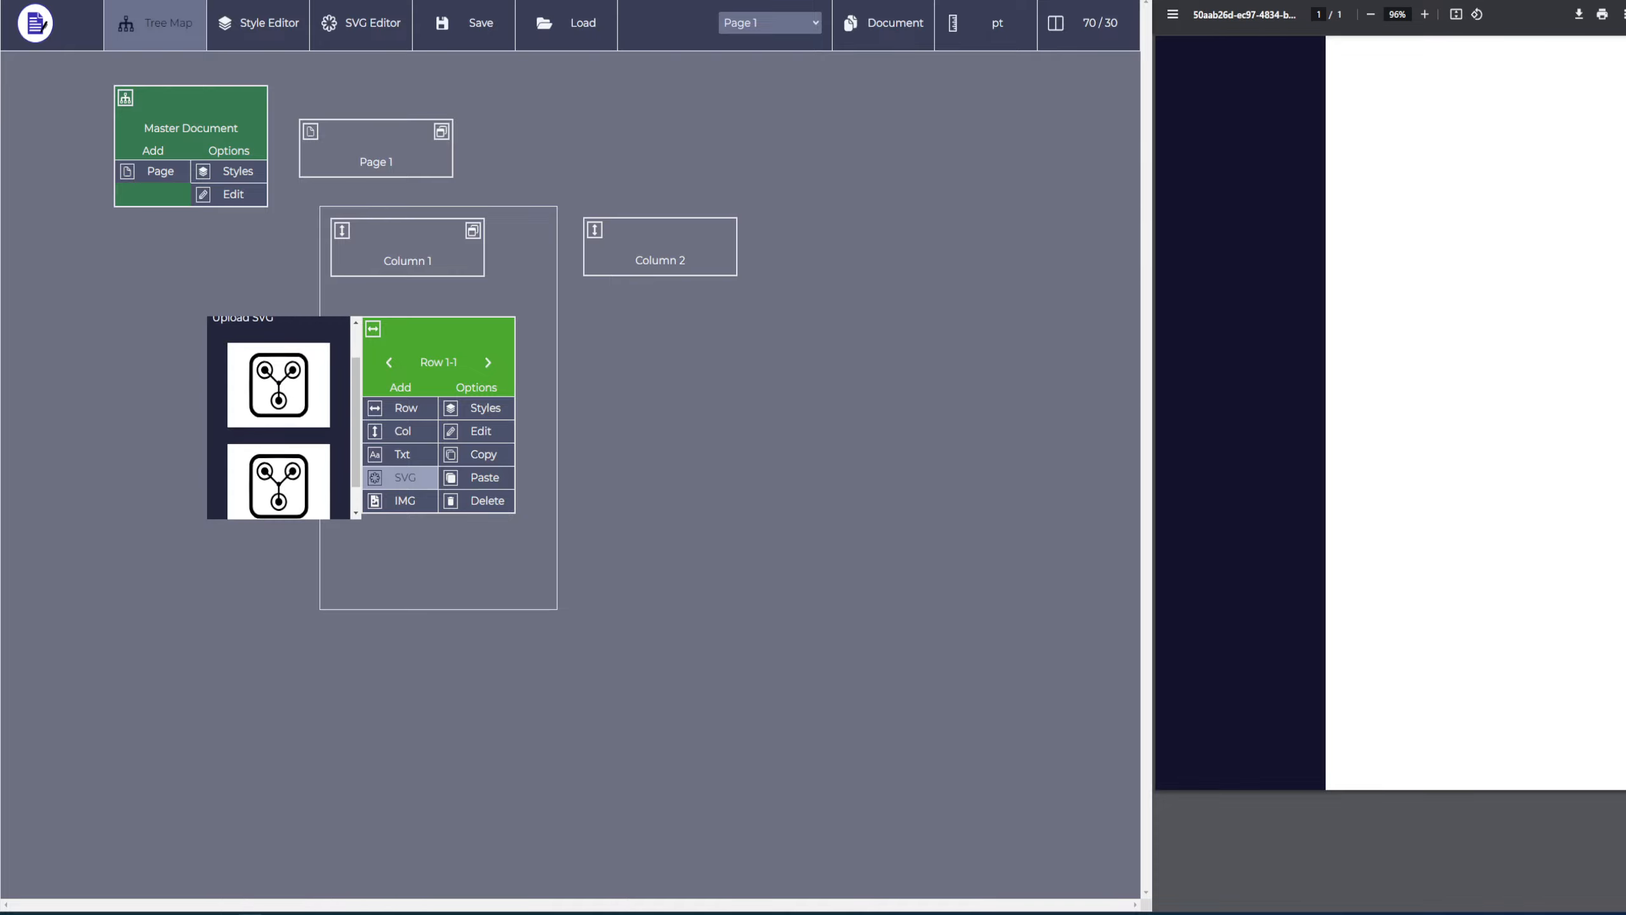
{"action": "scroll", "coordinate": [301, 492], "scroll_direction": "down", "scroll_amount": 1}
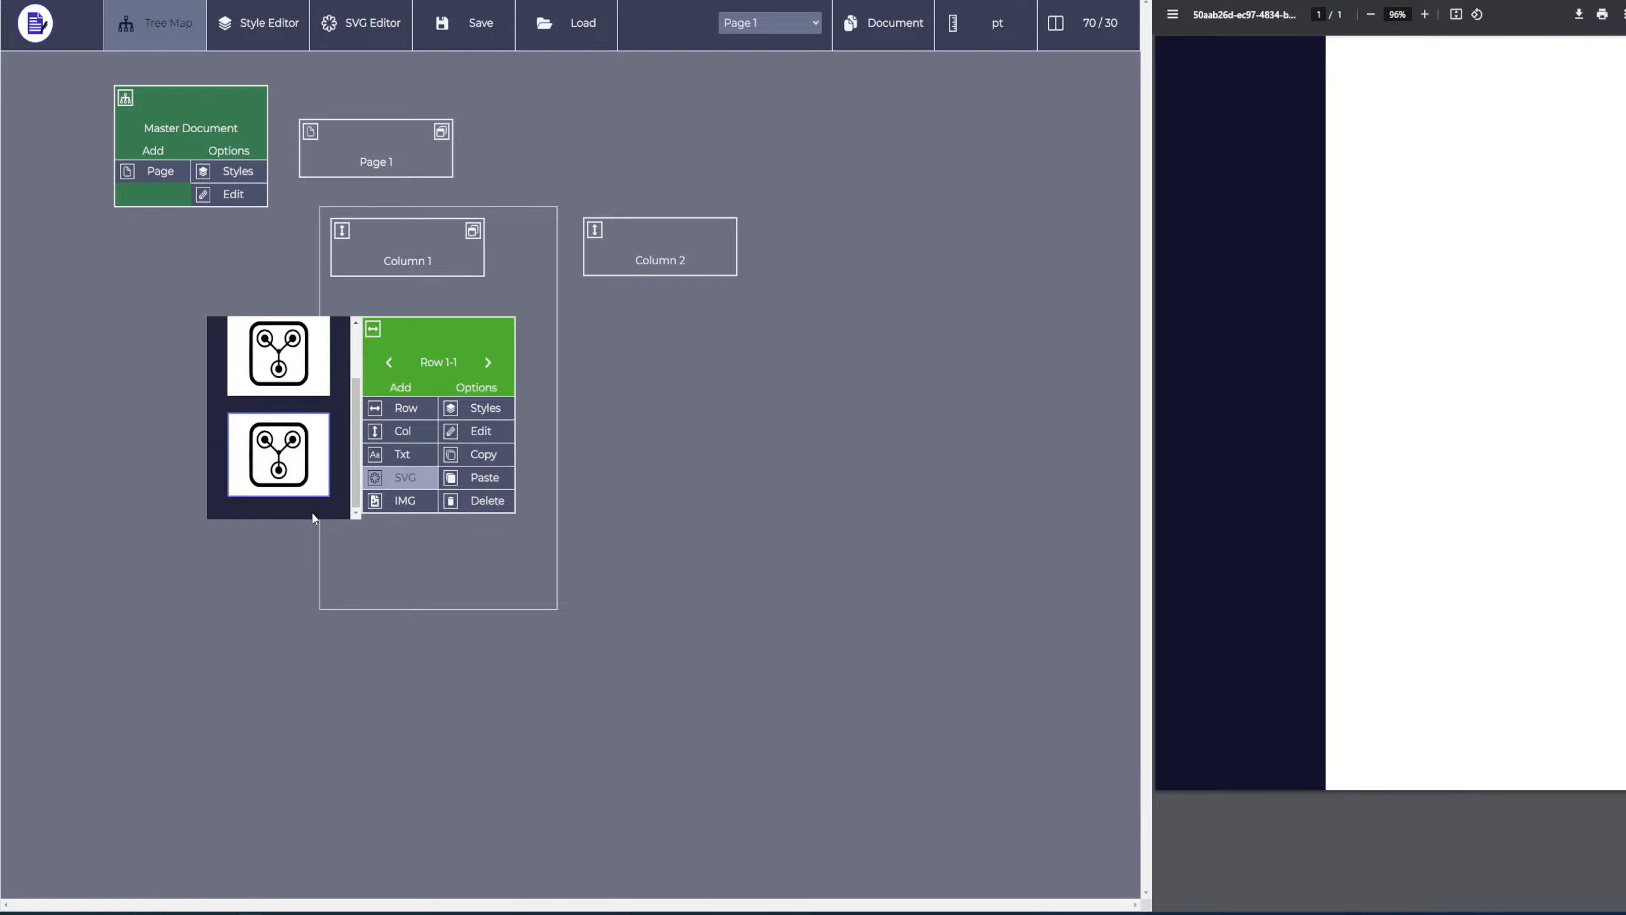
{"action": "scroll", "coordinate": [287, 471], "scroll_direction": "up", "scroll_amount": 3}
{"action": "scroll", "coordinate": [287, 471], "scroll_direction": "down", "scroll_amount": 2}
{"action": "scroll", "coordinate": [281, 448], "scroll_direction": "up", "scroll_amount": 2}
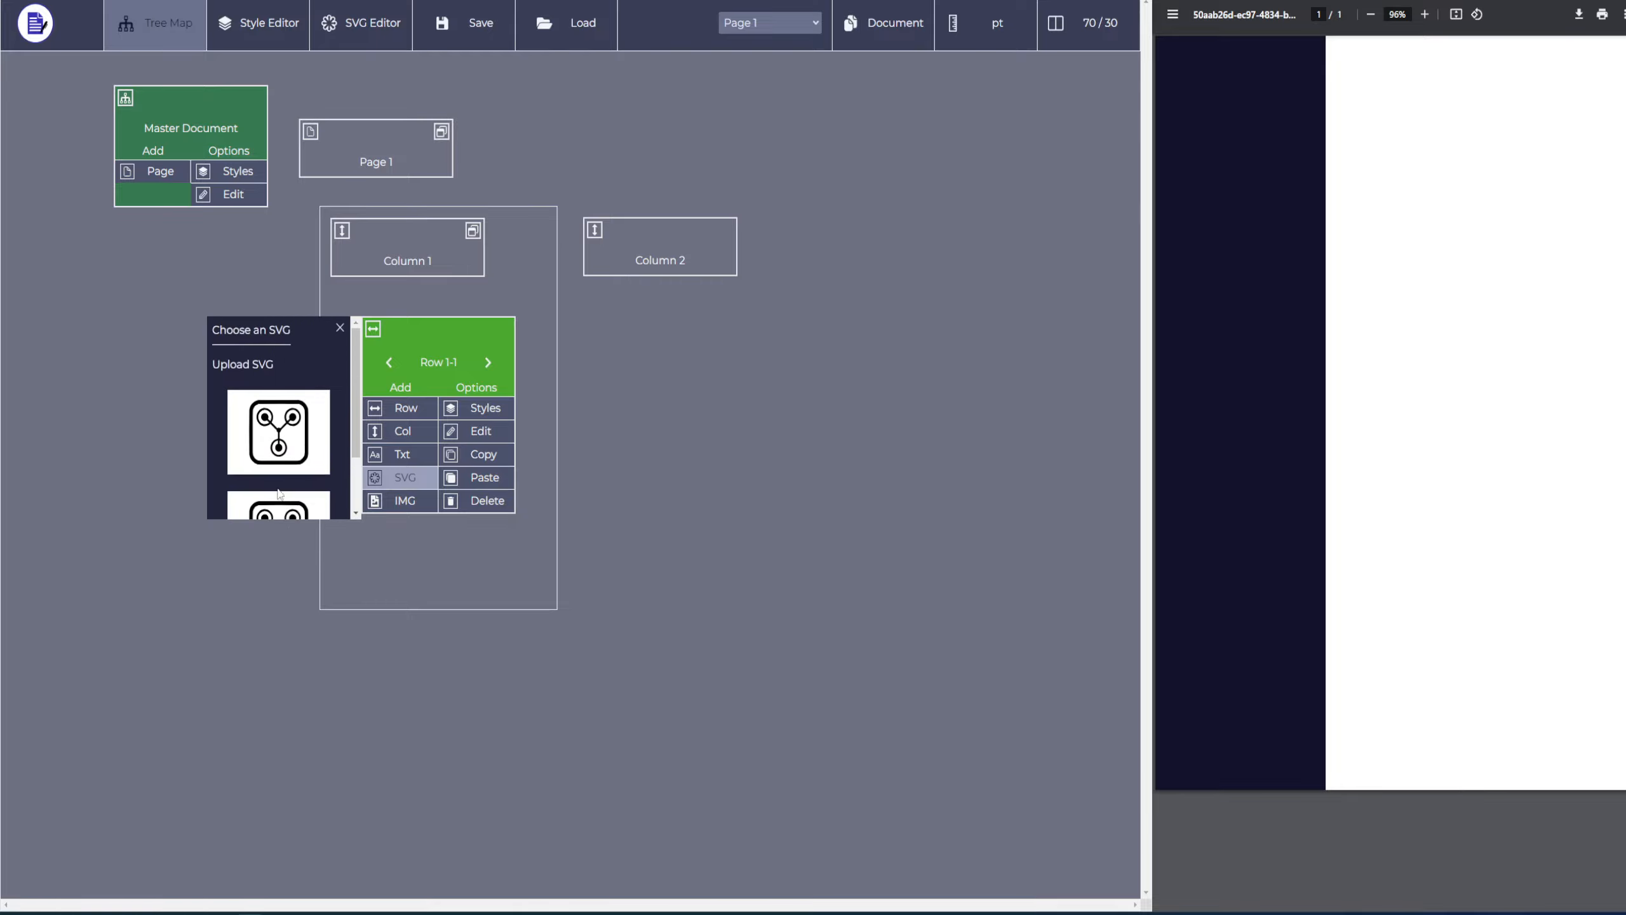
{"action": "left_click", "coordinate": [275, 435]}
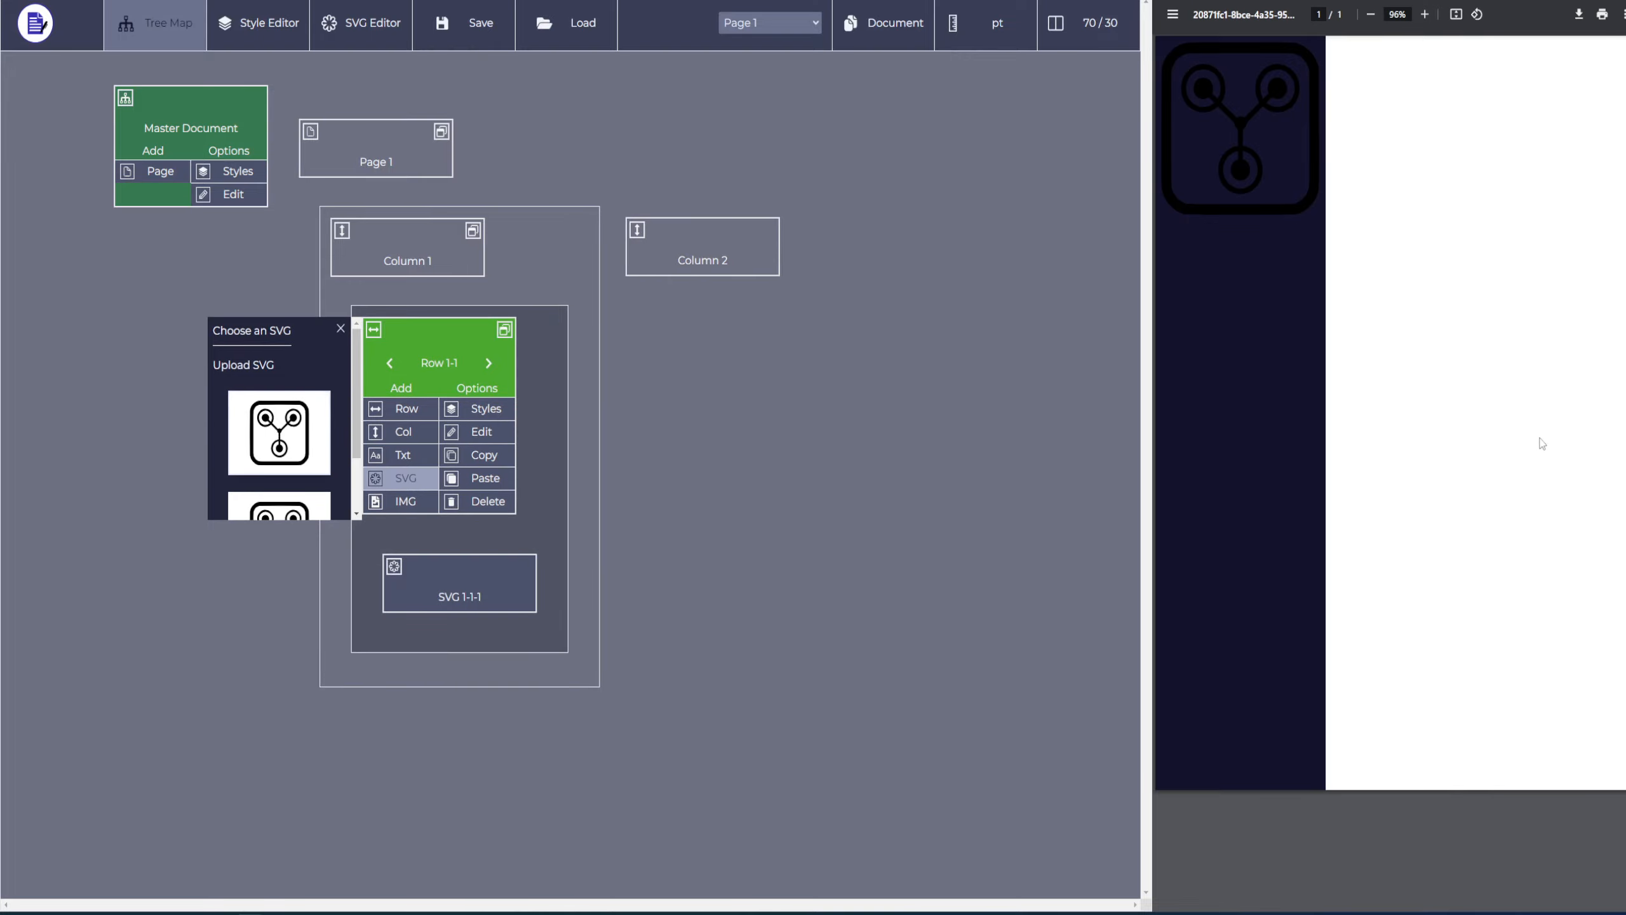
{"action": "left_click", "coordinate": [341, 329]}
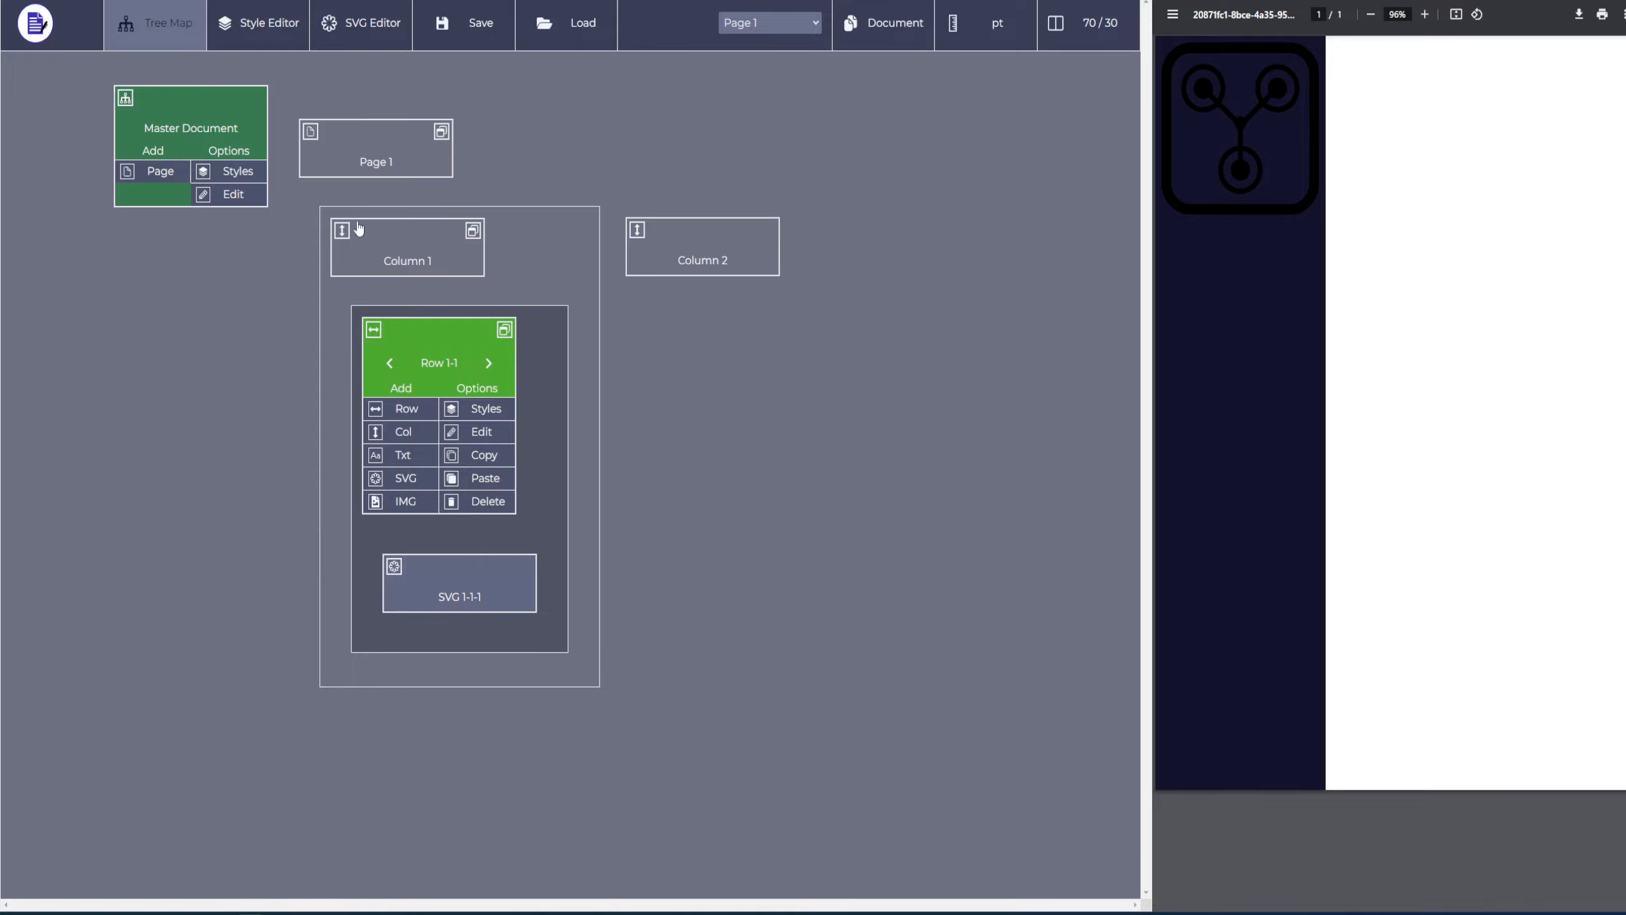
{"action": "left_click", "coordinate": [478, 593]}
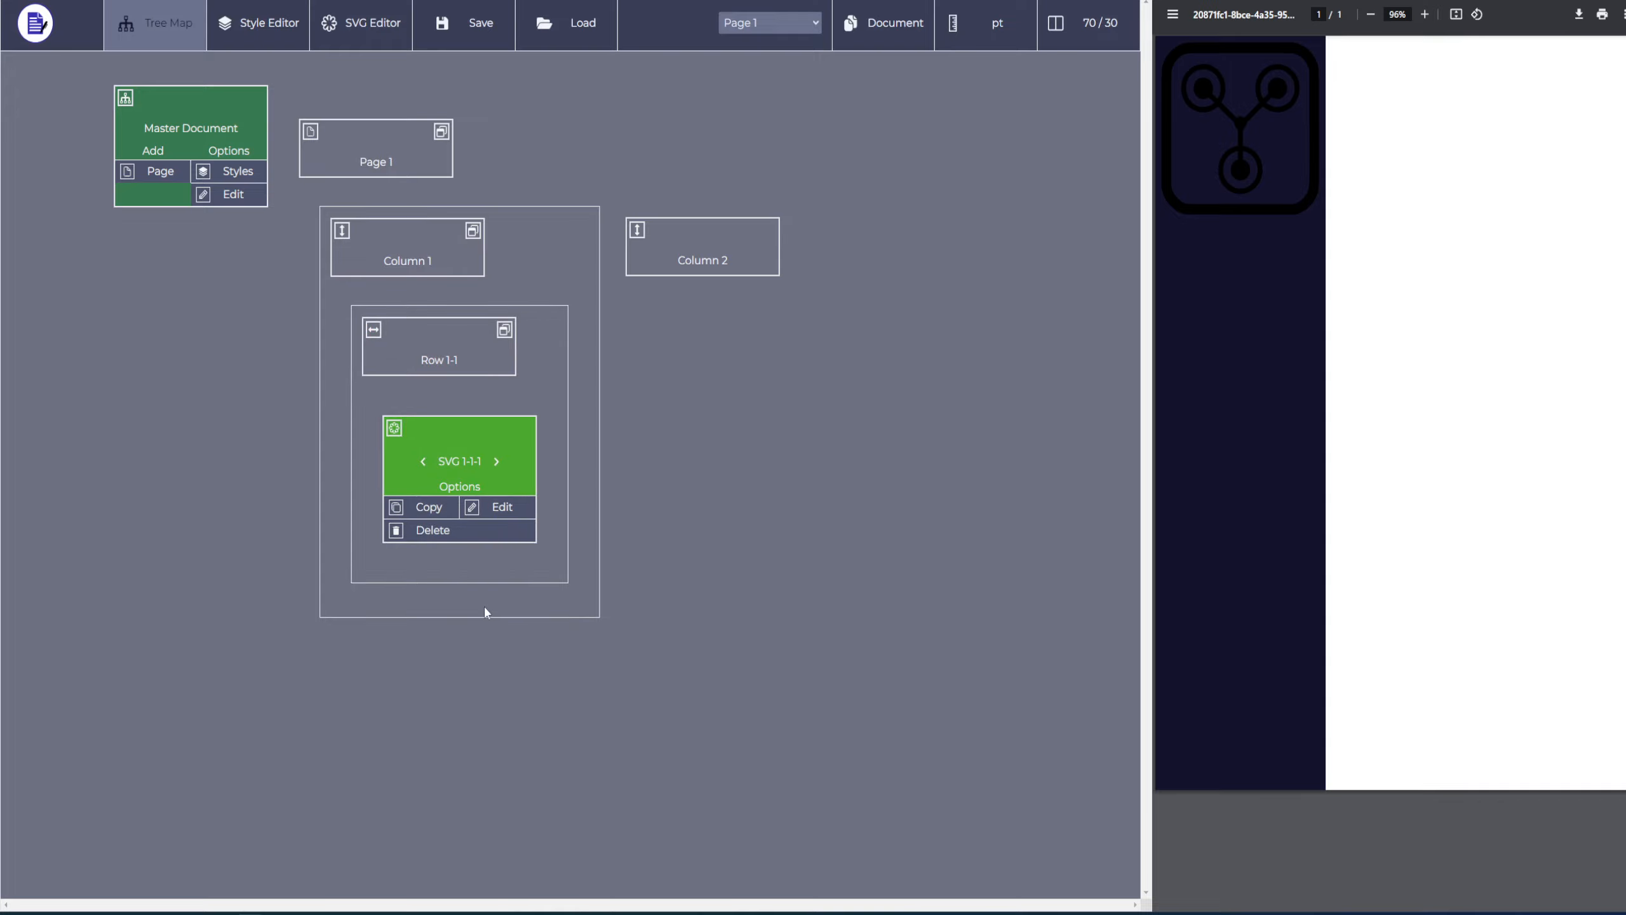
Open the first uploaded SVG in the SVG editor and apply slate 100 as stroke and fill of its outer frame path
{"action": "left_click", "coordinate": [376, 37]}
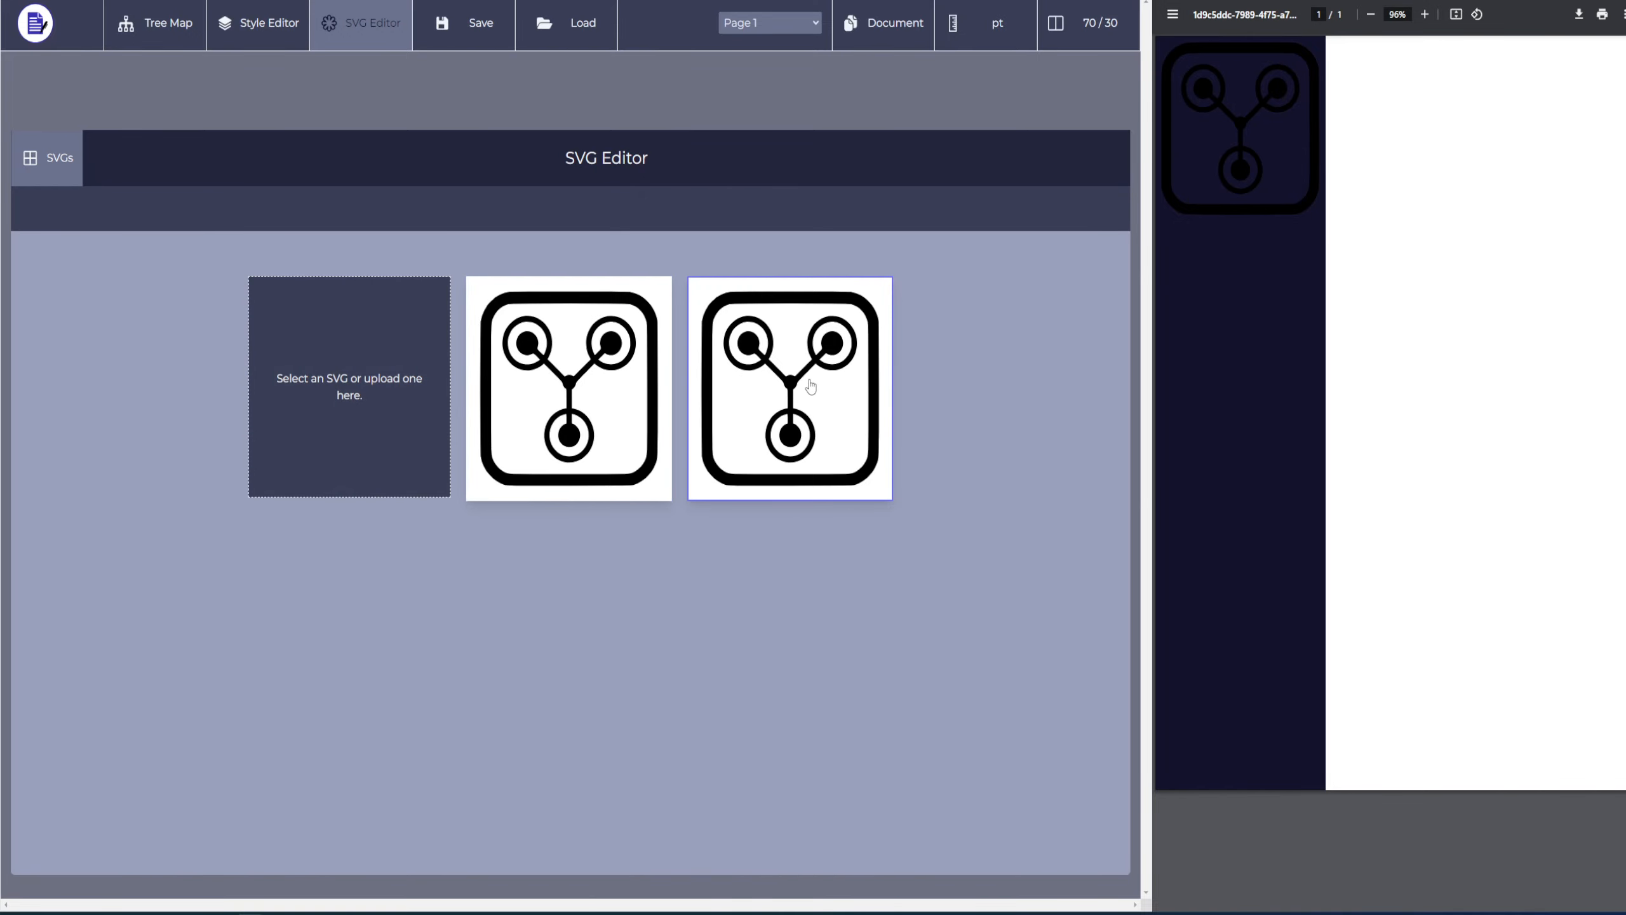
{"action": "left_click", "coordinate": [576, 378]}
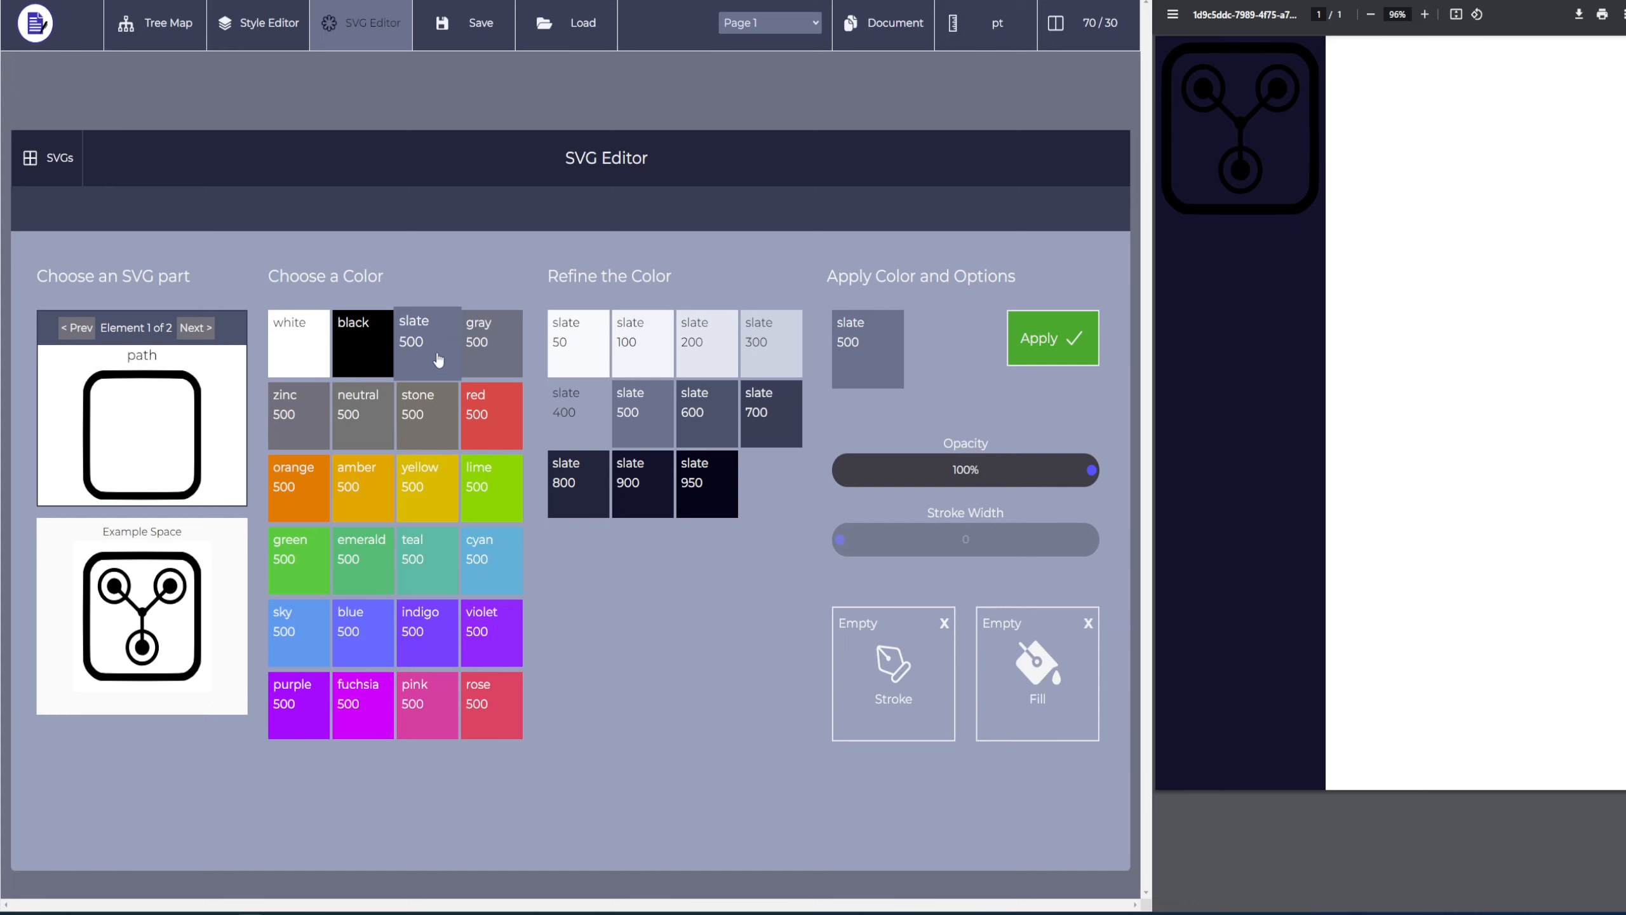
{"action": "left_click", "coordinate": [665, 354]}
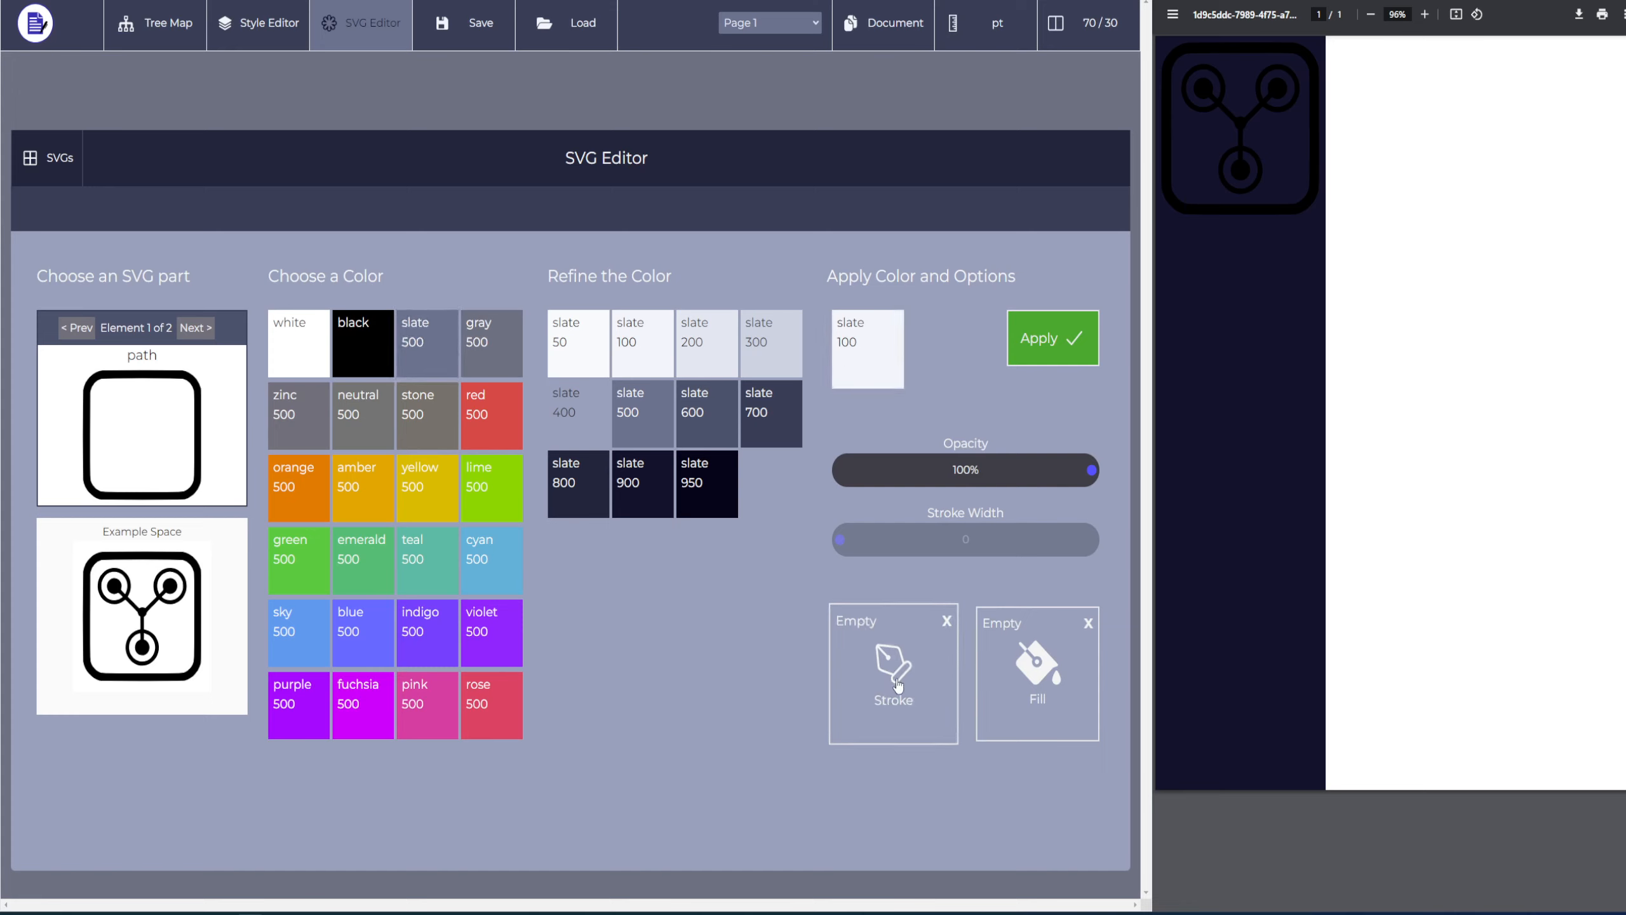
{"action": "left_click", "coordinate": [898, 684]}
{"action": "left_click", "coordinate": [1030, 684]}
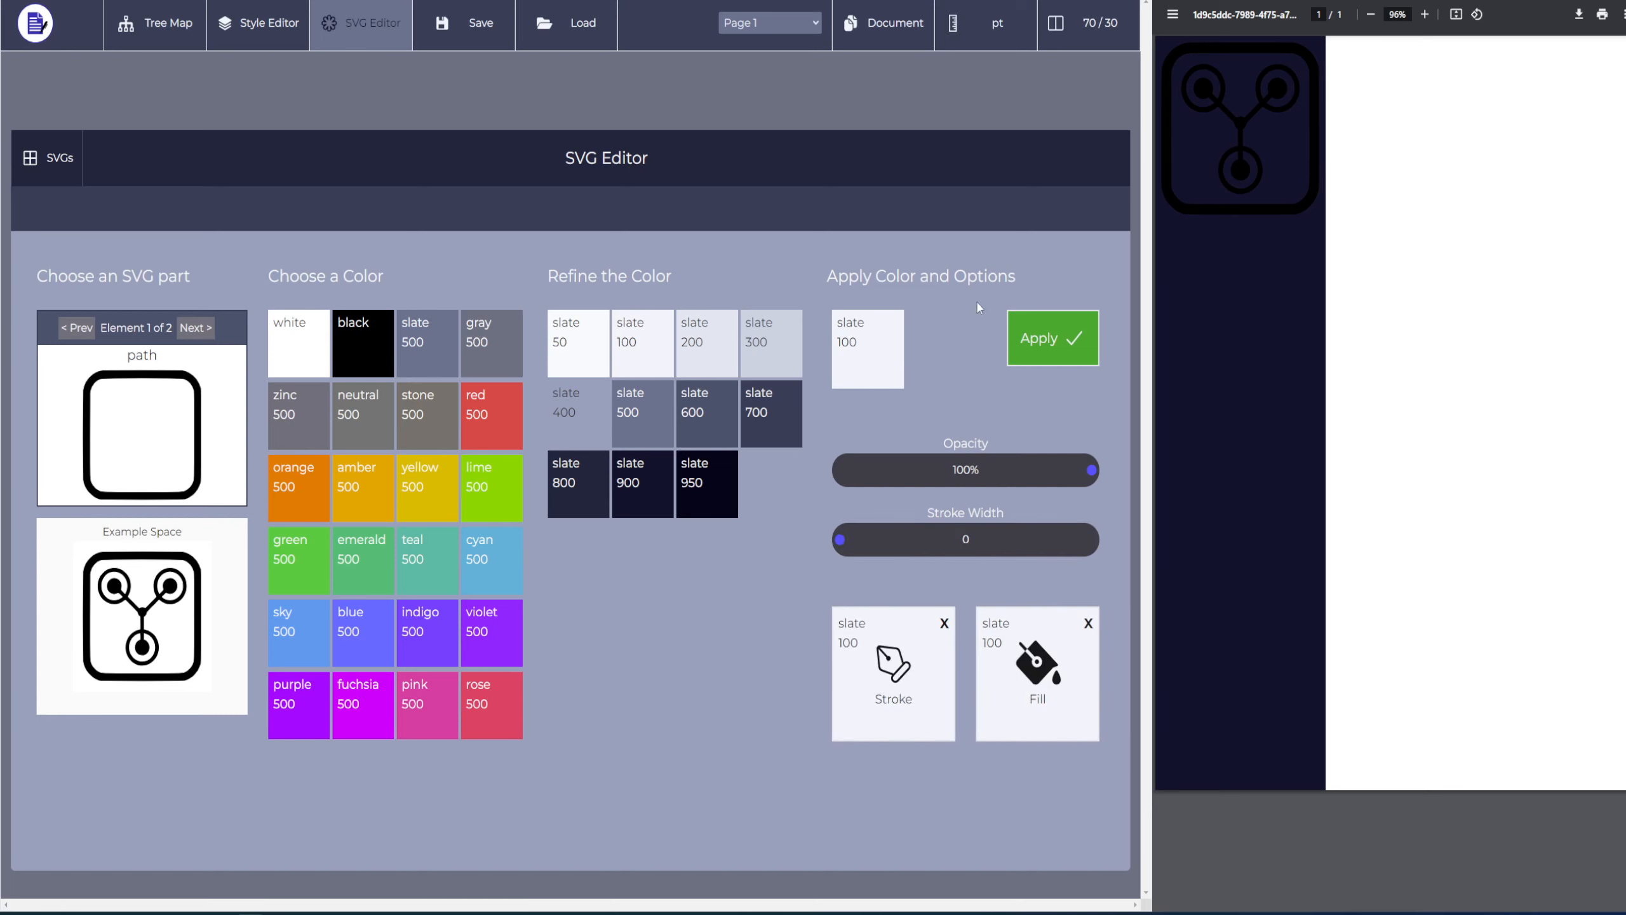
{"action": "left_click", "coordinate": [1038, 354]}
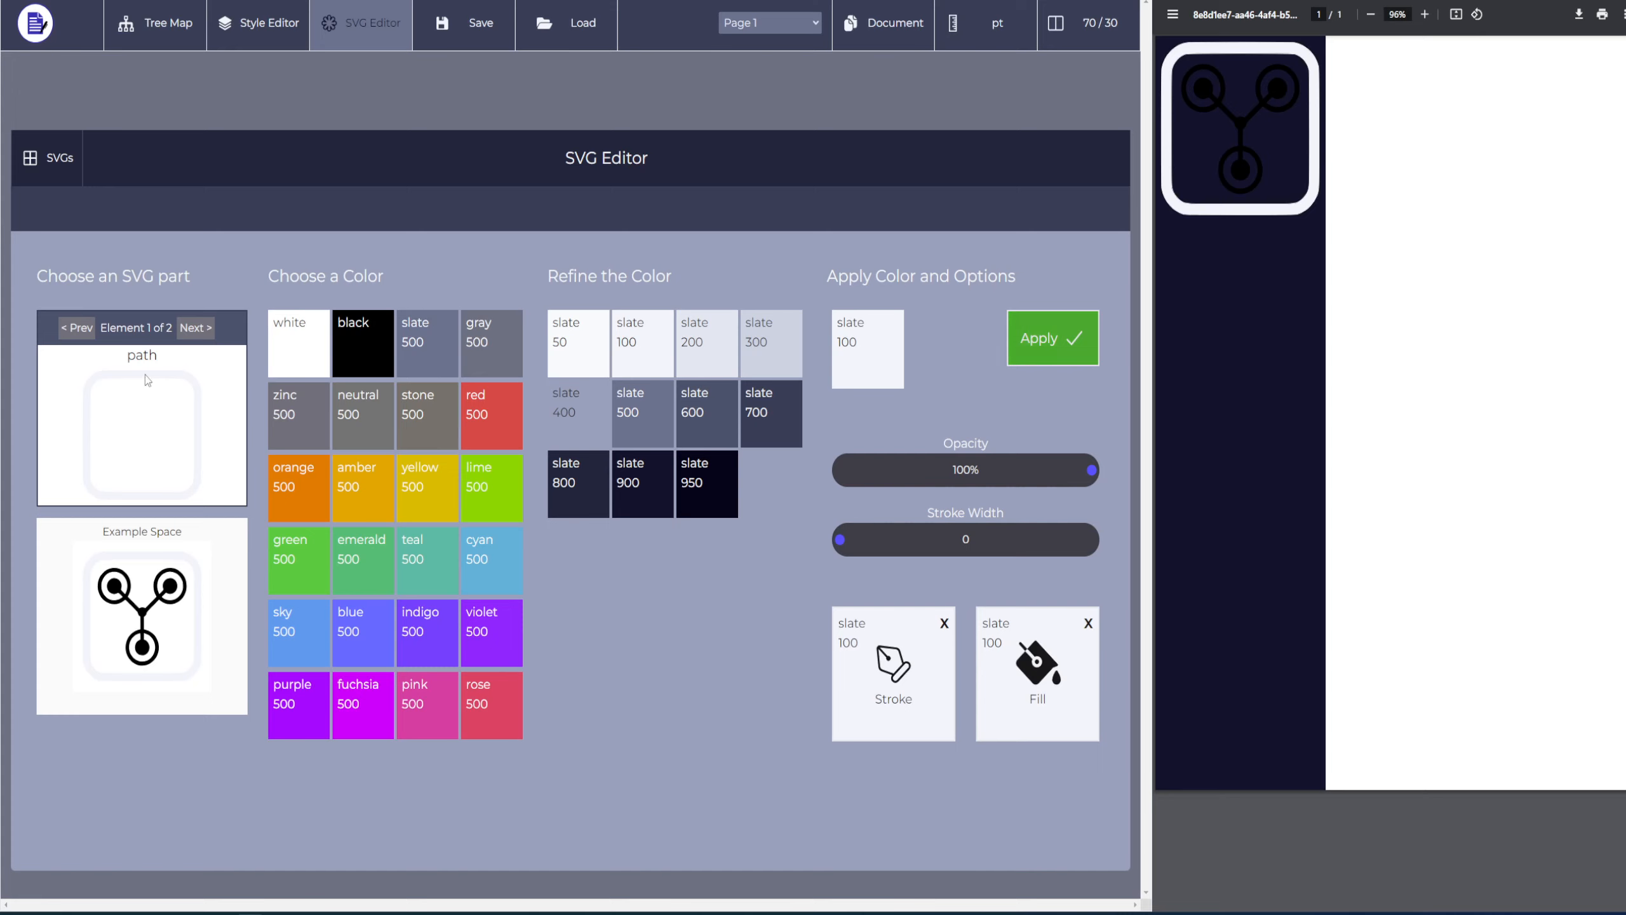
Apply slate 100 to the SVG's inner symbol path, and replace its stroke and fill with slate 300
{"action": "left_click", "coordinate": [195, 328]}
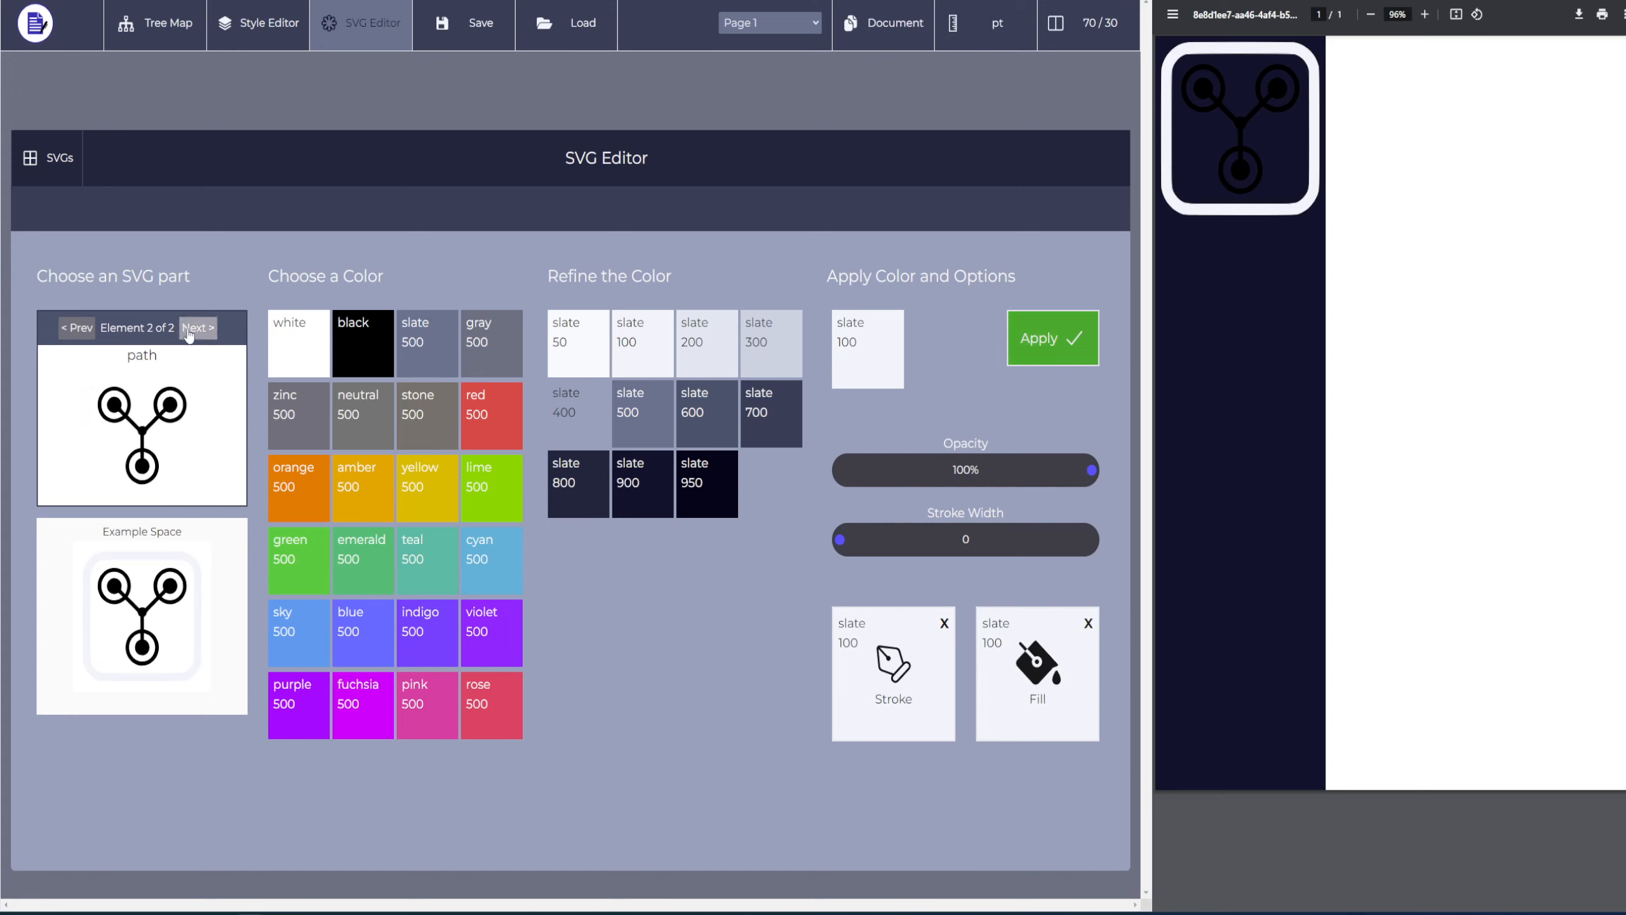
{"action": "left_click", "coordinate": [1053, 341]}
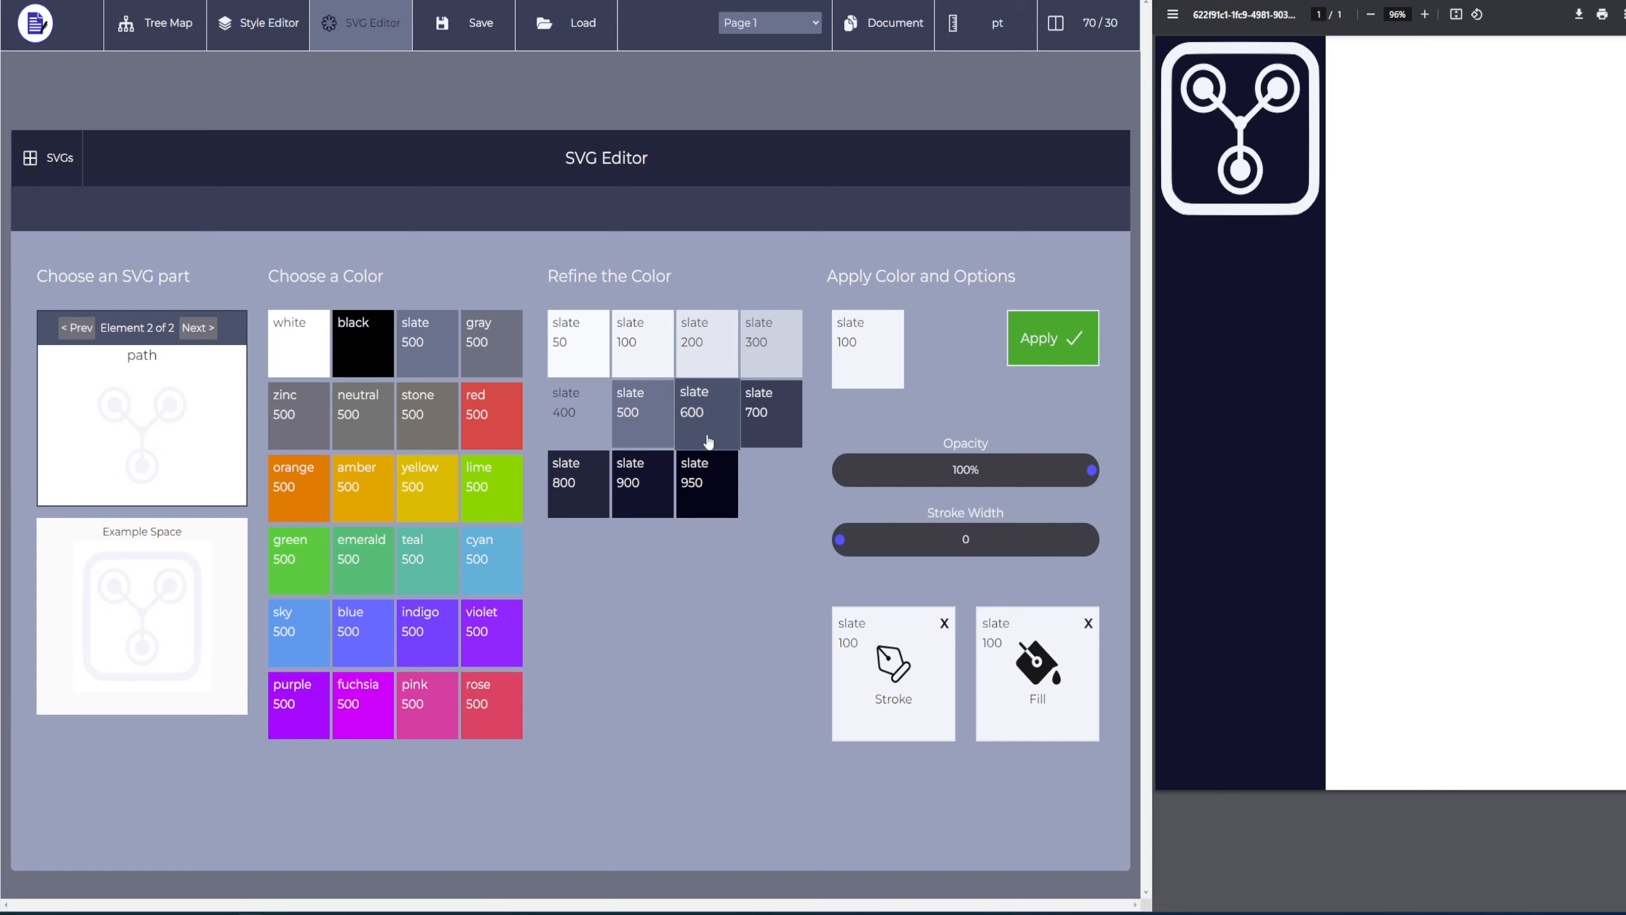
{"action": "left_click", "coordinate": [772, 346]}
{"action": "left_click", "coordinate": [896, 679]}
{"action": "left_click", "coordinate": [1082, 703]}
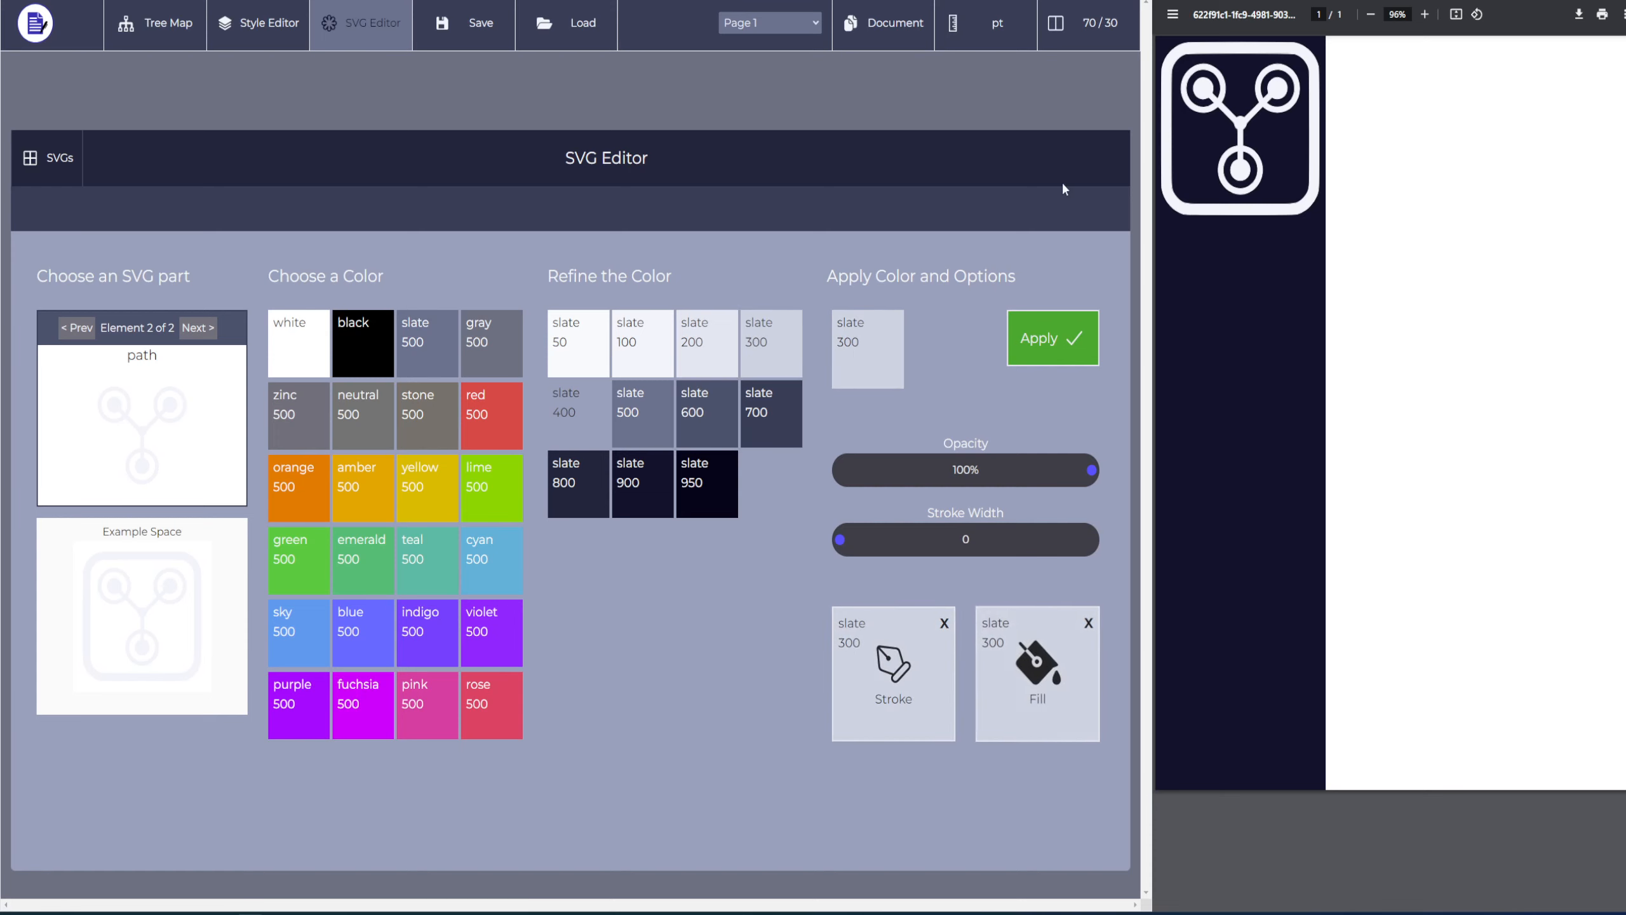
{"action": "left_click", "coordinate": [1053, 338]}
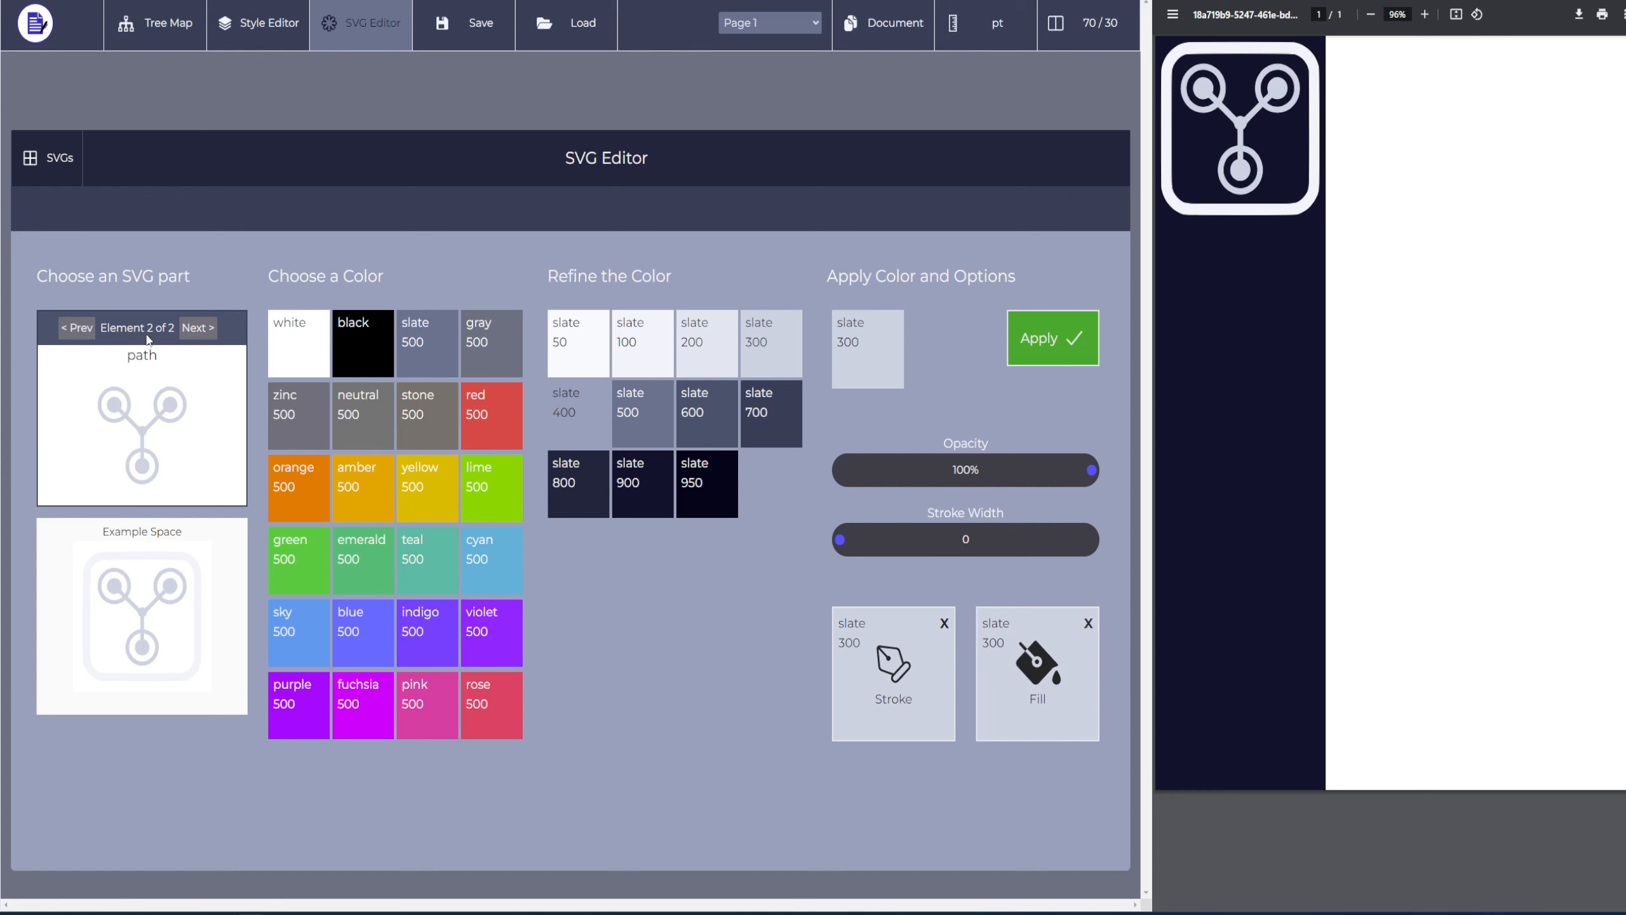
Apply slate 400 as stroke and fill to both the inner symbol path and the outer frame path
{"action": "left_click", "coordinate": [578, 413]}
{"action": "left_click", "coordinate": [858, 660]}
{"action": "left_click", "coordinate": [1029, 610]}
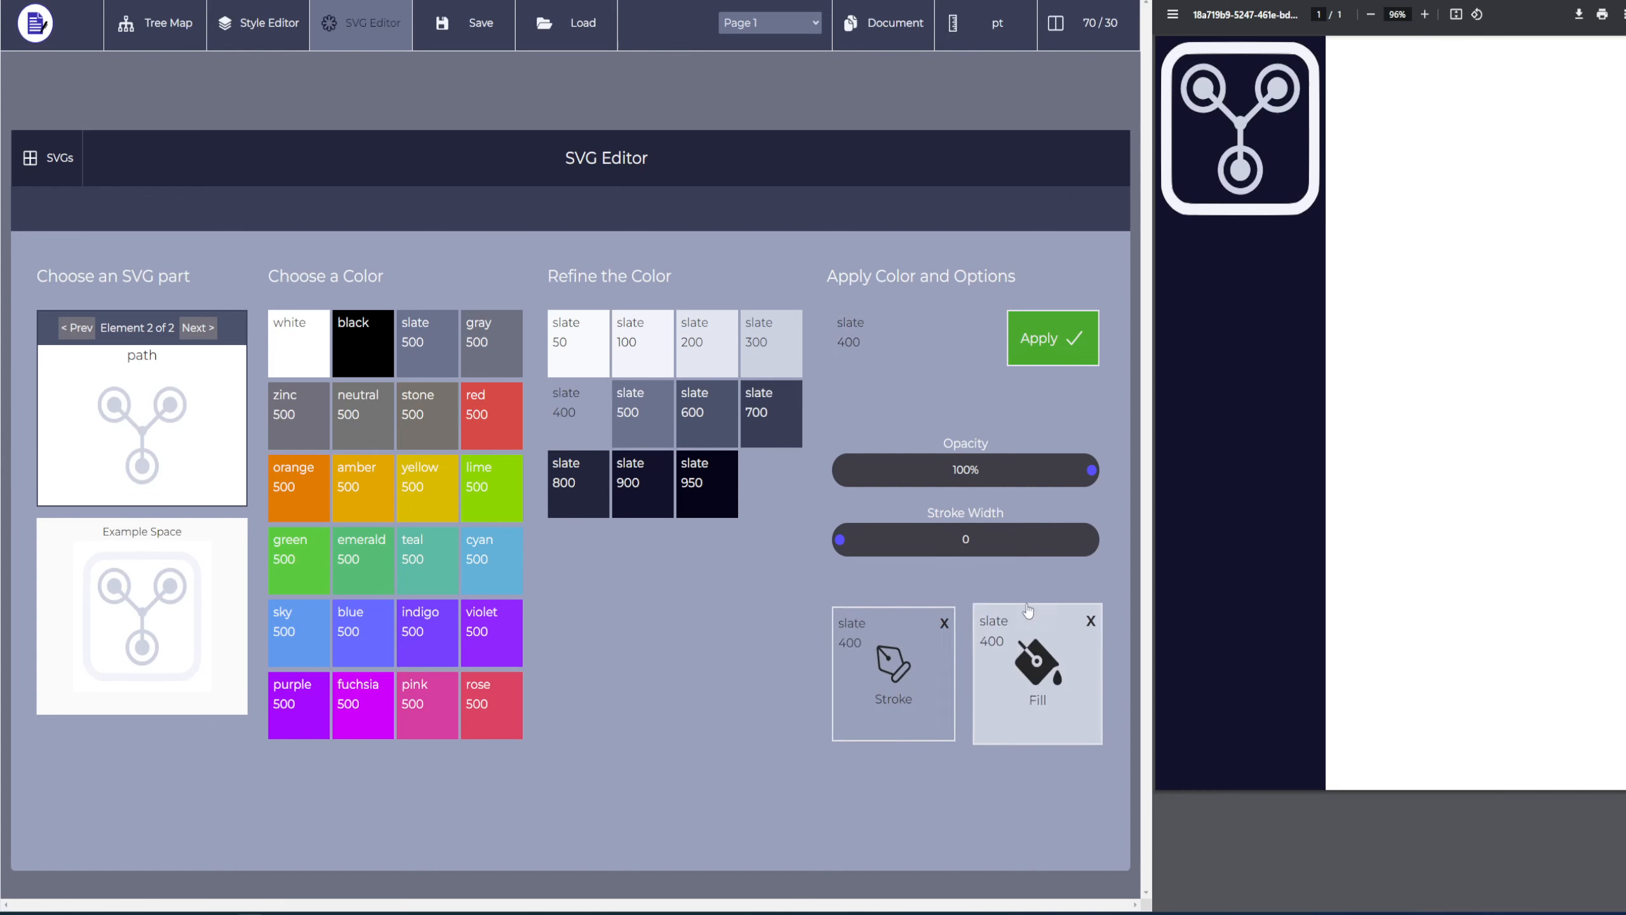
{"action": "left_click", "coordinate": [1053, 338]}
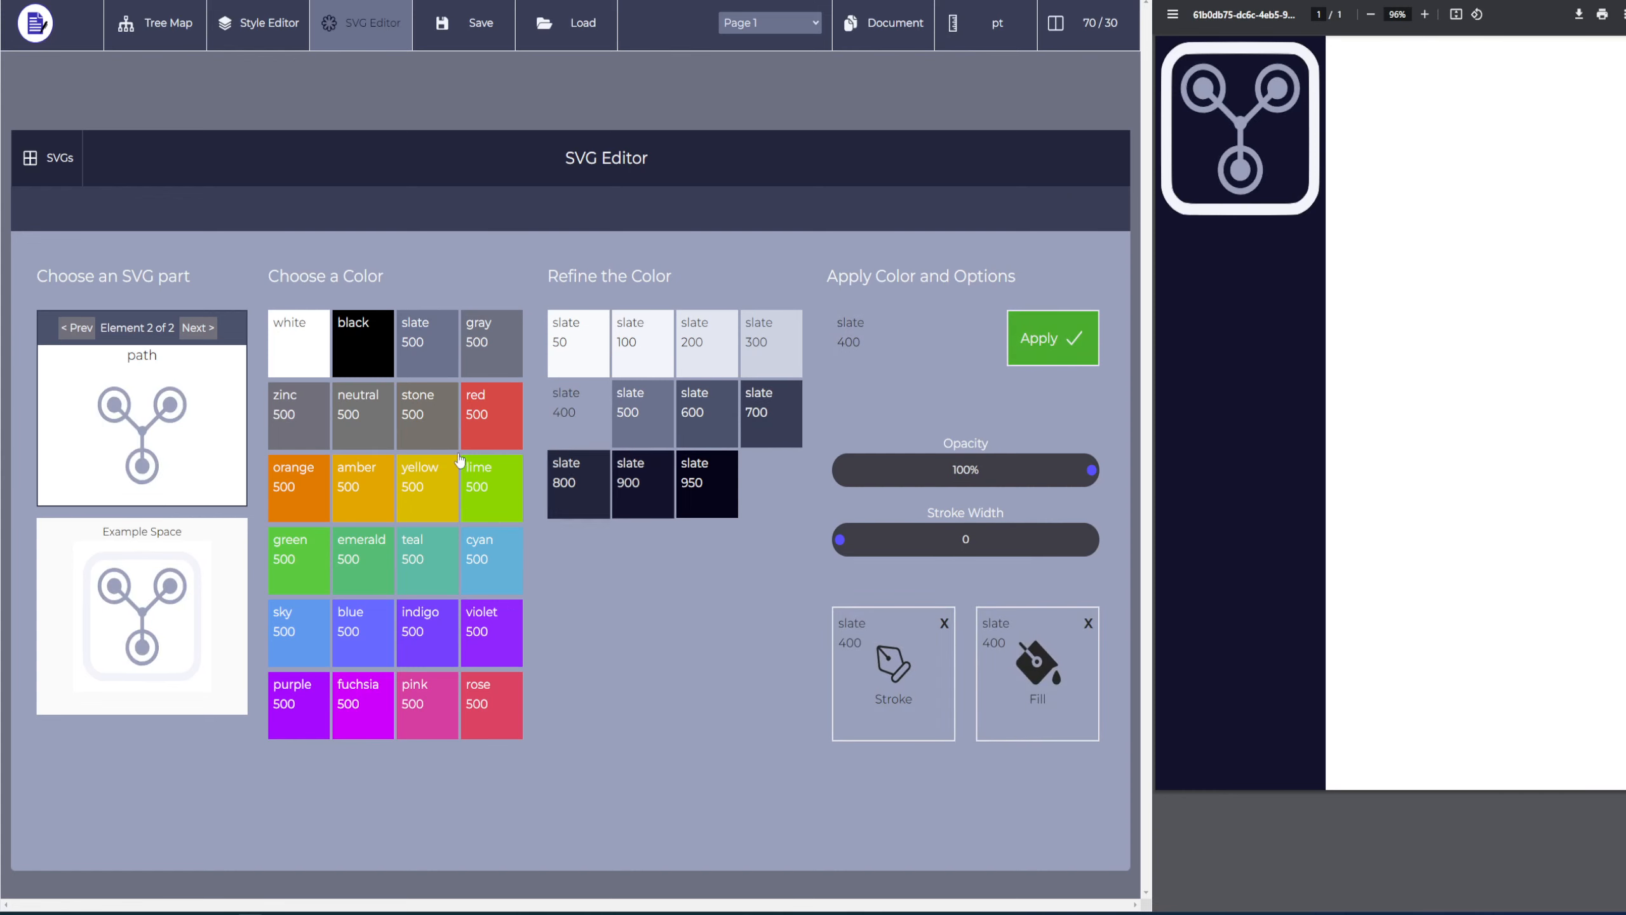
{"action": "left_click", "coordinate": [75, 323]}
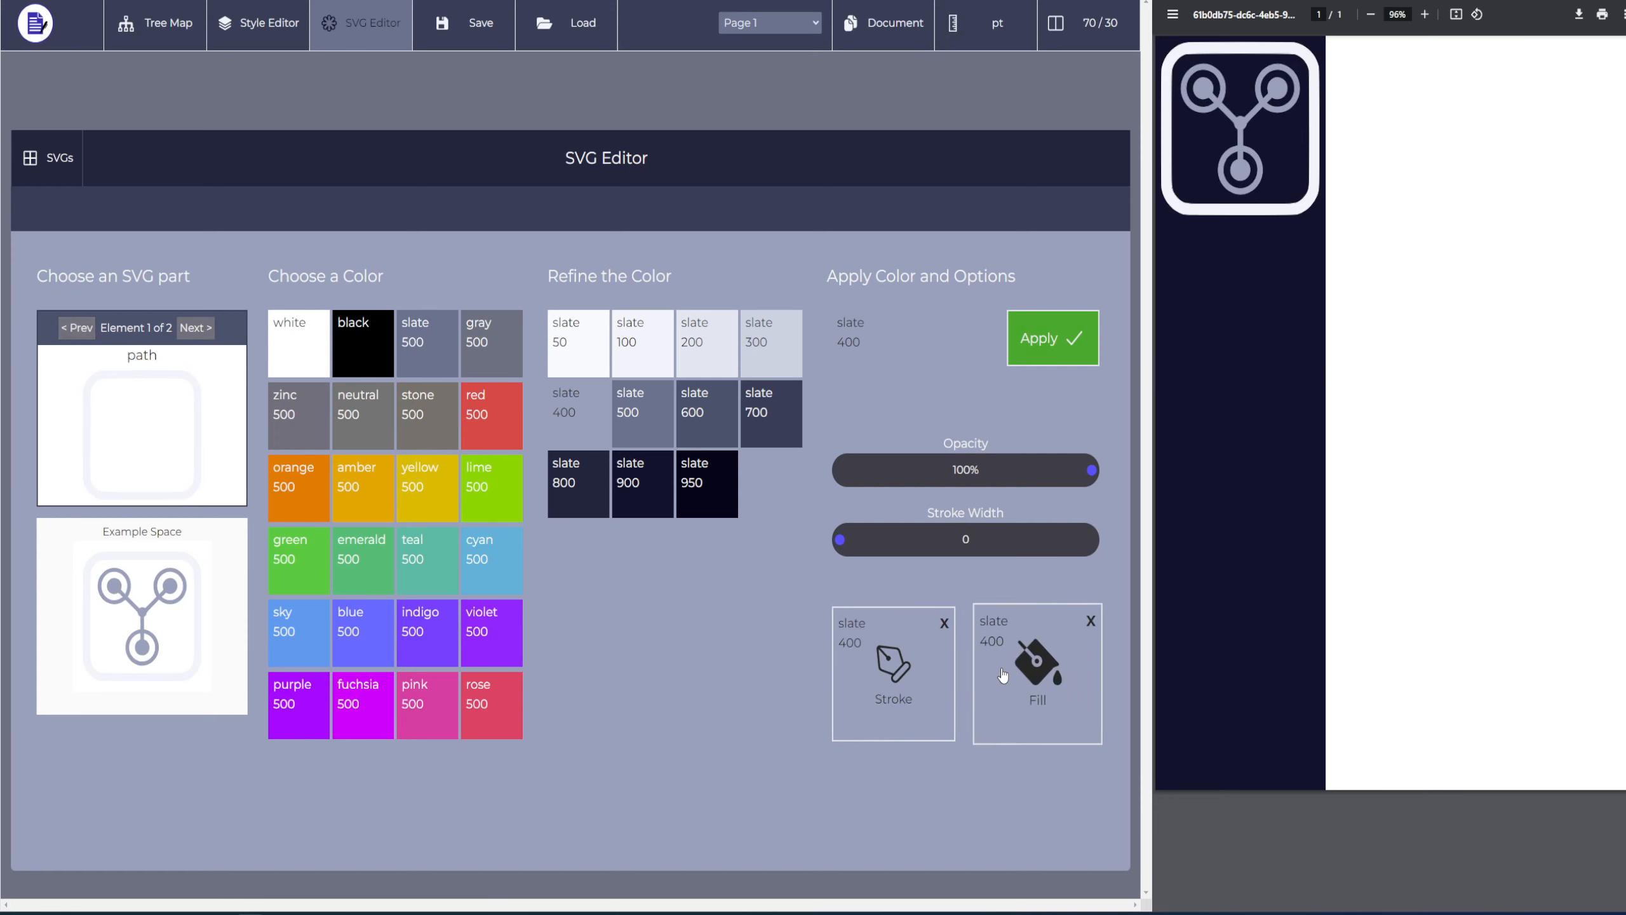
{"action": "left_click", "coordinate": [1082, 356]}
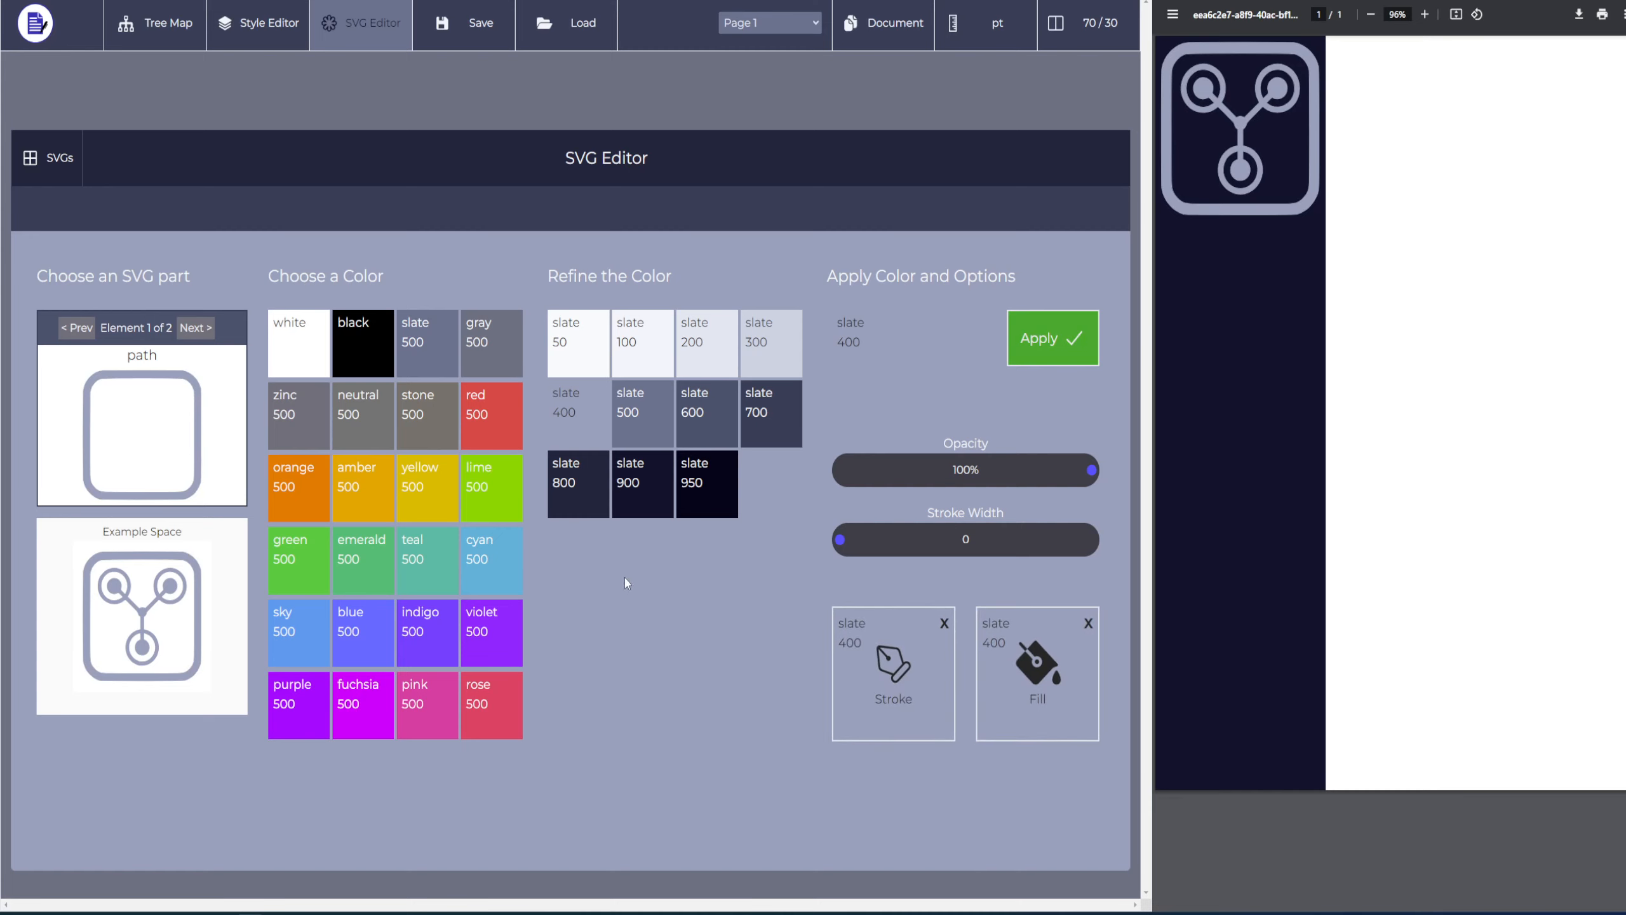
Apply slate 300 as stroke and fill to both the outer frame path and the inner symbol path
{"action": "left_click", "coordinate": [779, 346]}
{"action": "left_click", "coordinate": [1053, 338]}
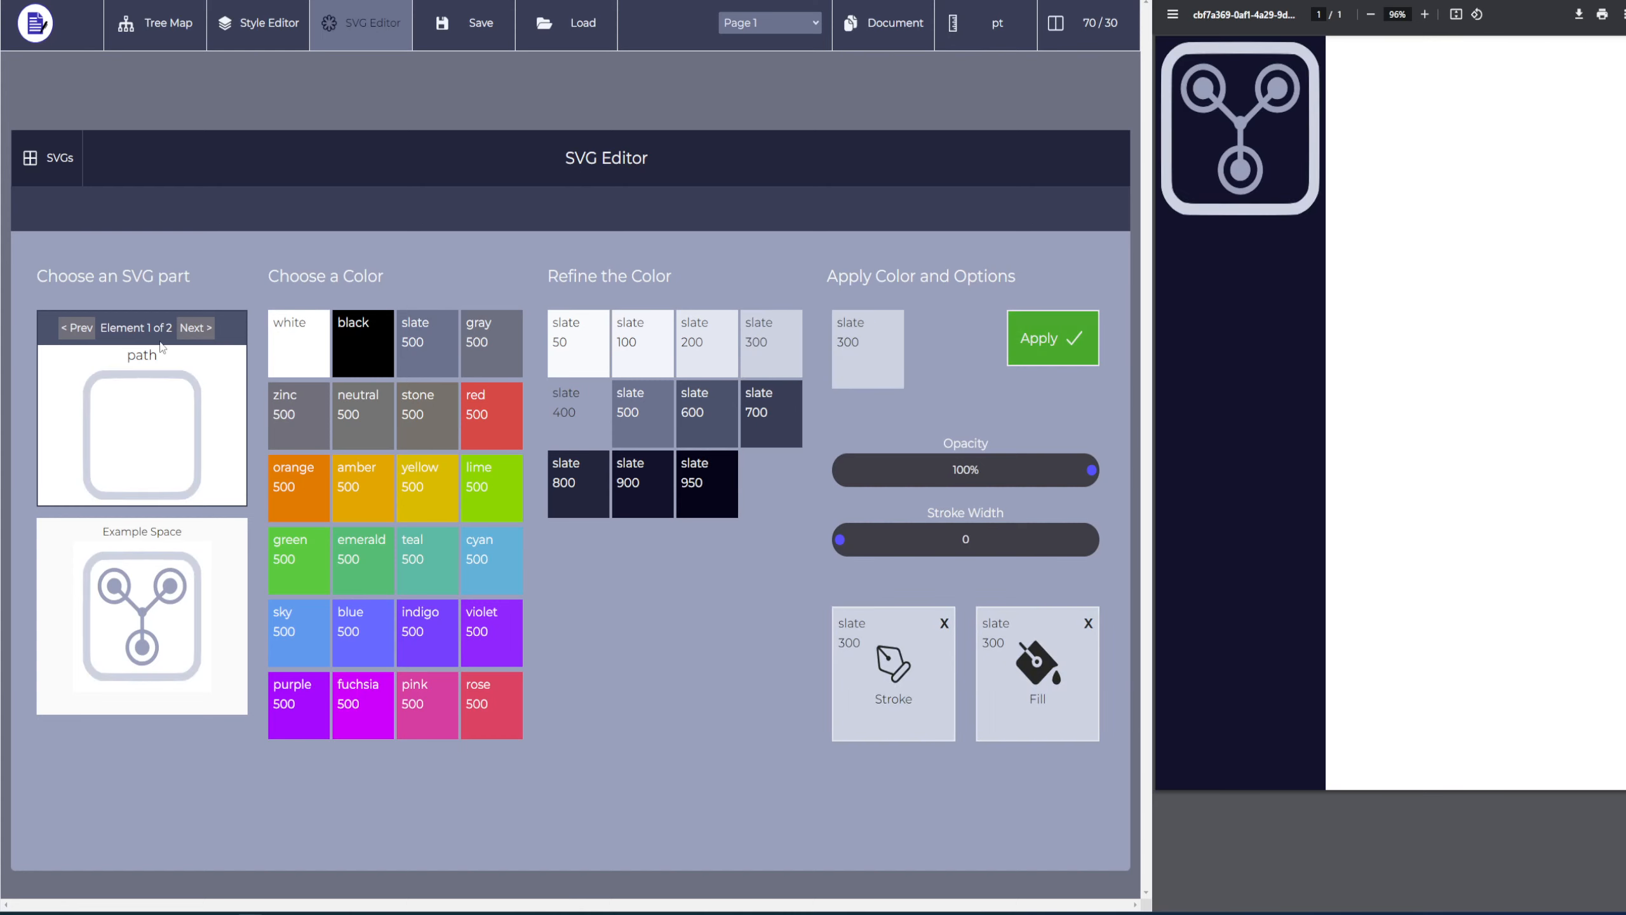
{"action": "left_click", "coordinate": [195, 327]}
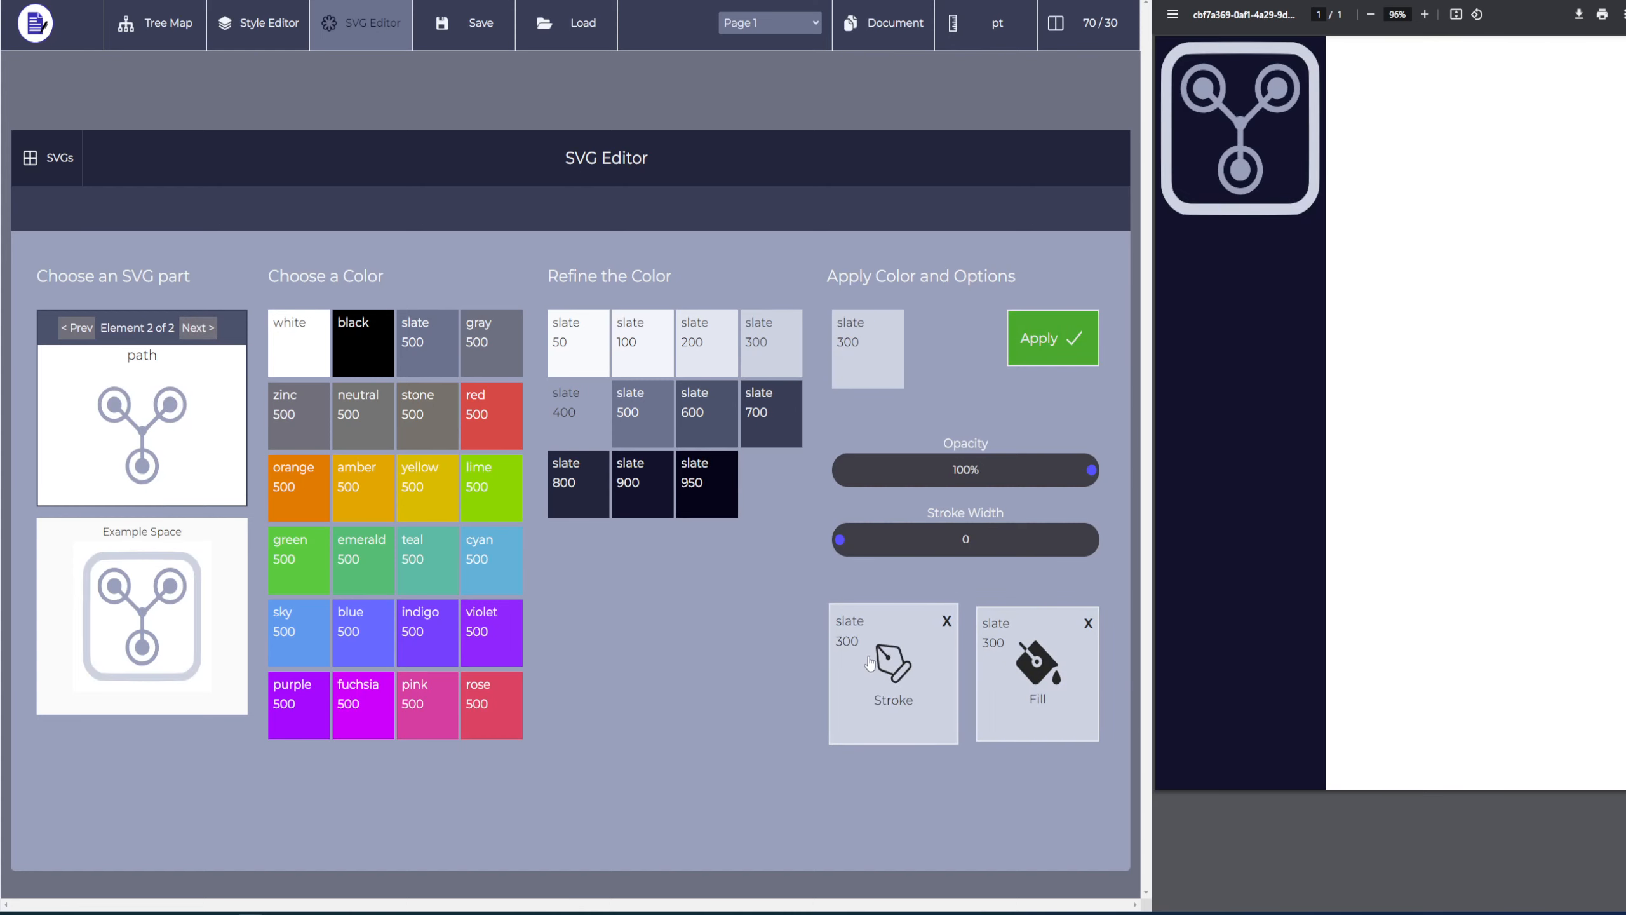
{"action": "left_click", "coordinate": [1046, 318]}
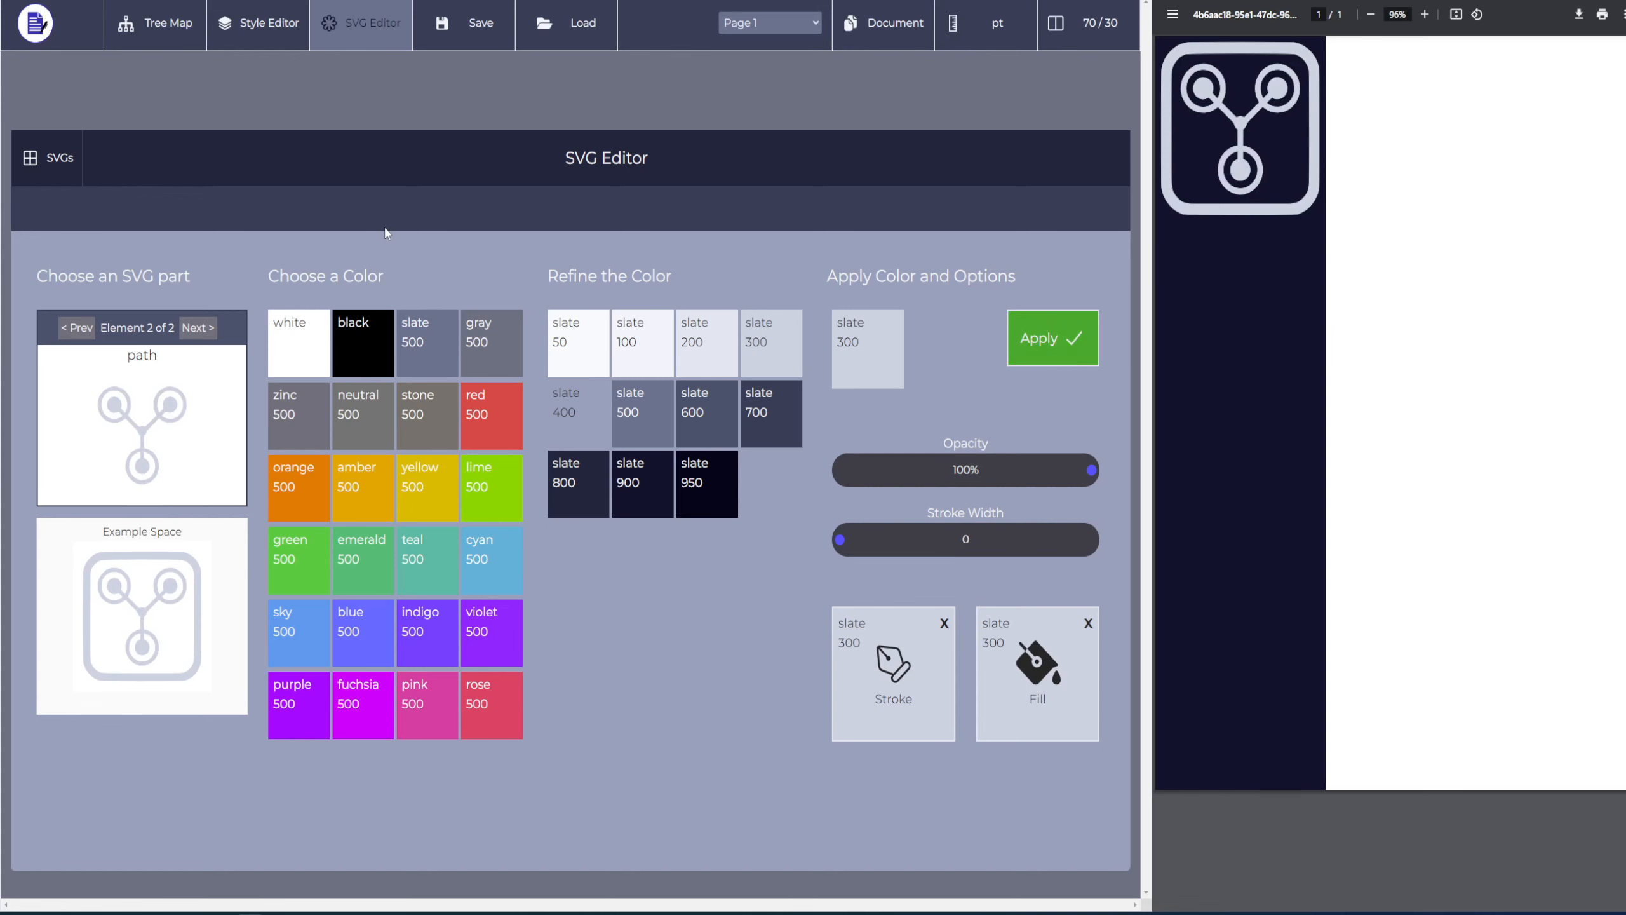
Return to the tree map and add a nested row inside Row 1-1
{"action": "left_click", "coordinate": [161, 22]}
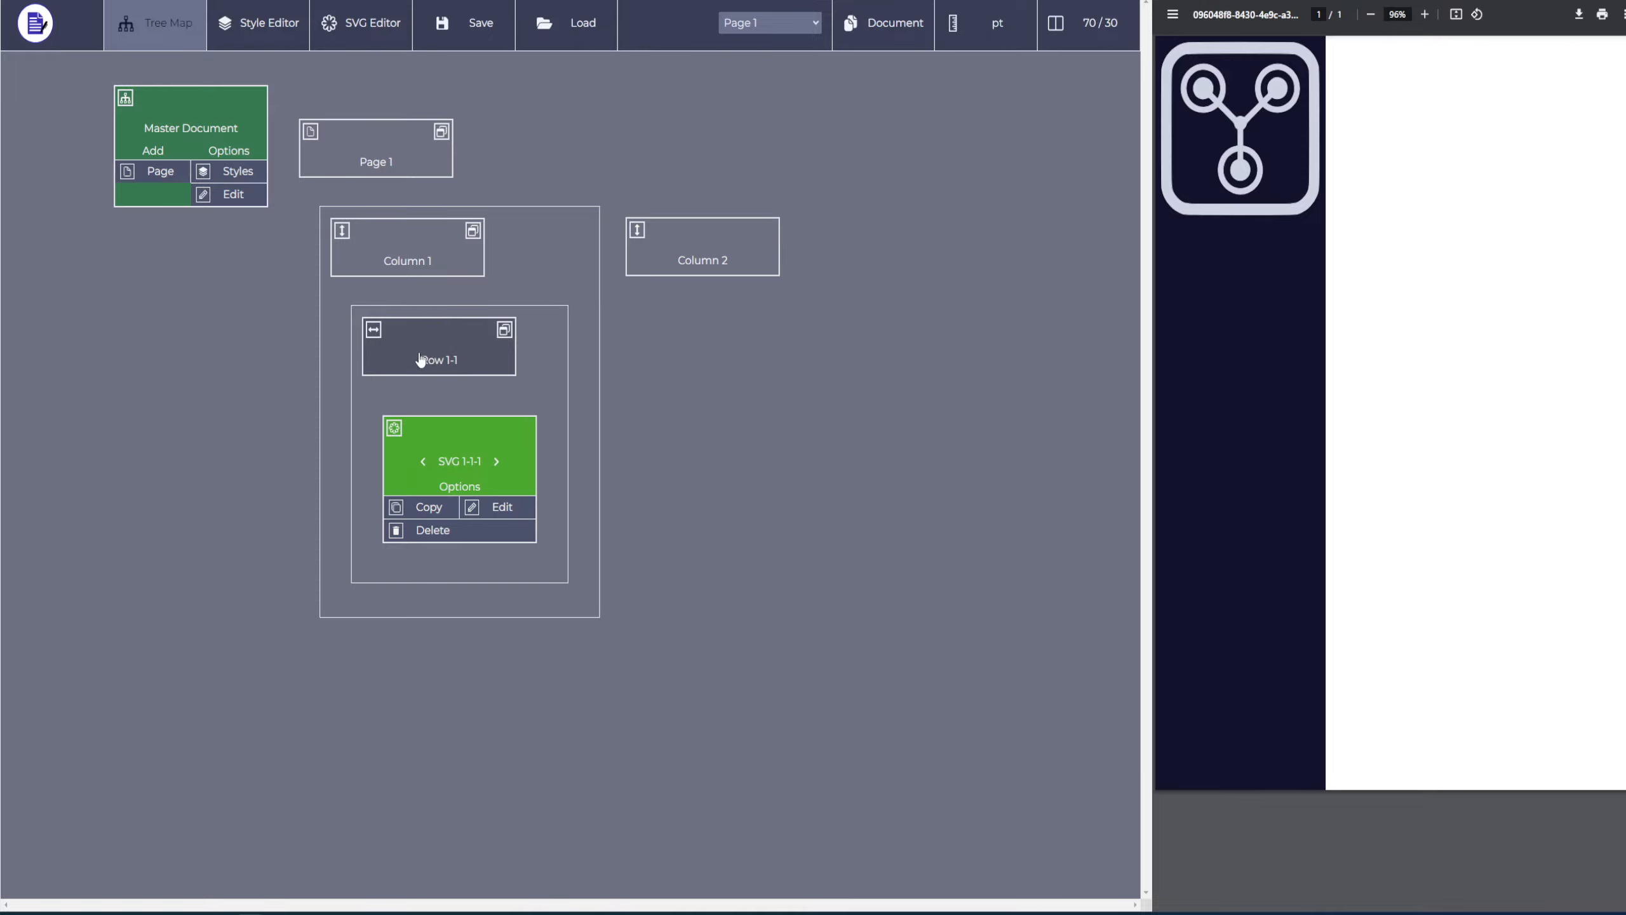
{"action": "left_click", "coordinate": [449, 360]}
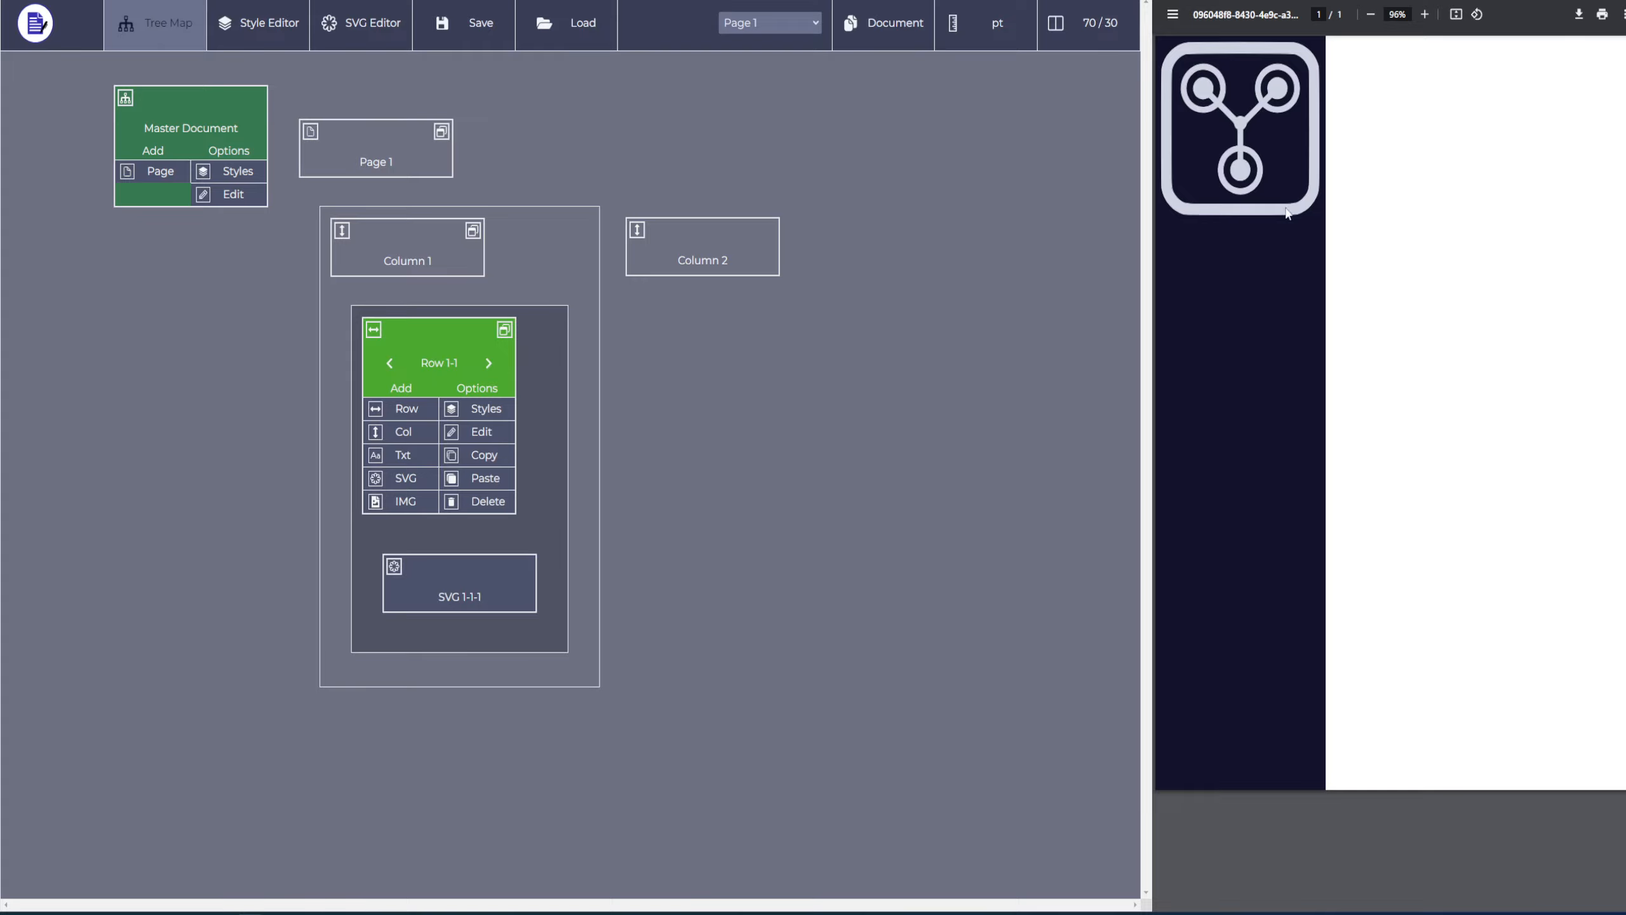
{"action": "left_click", "coordinate": [413, 417]}
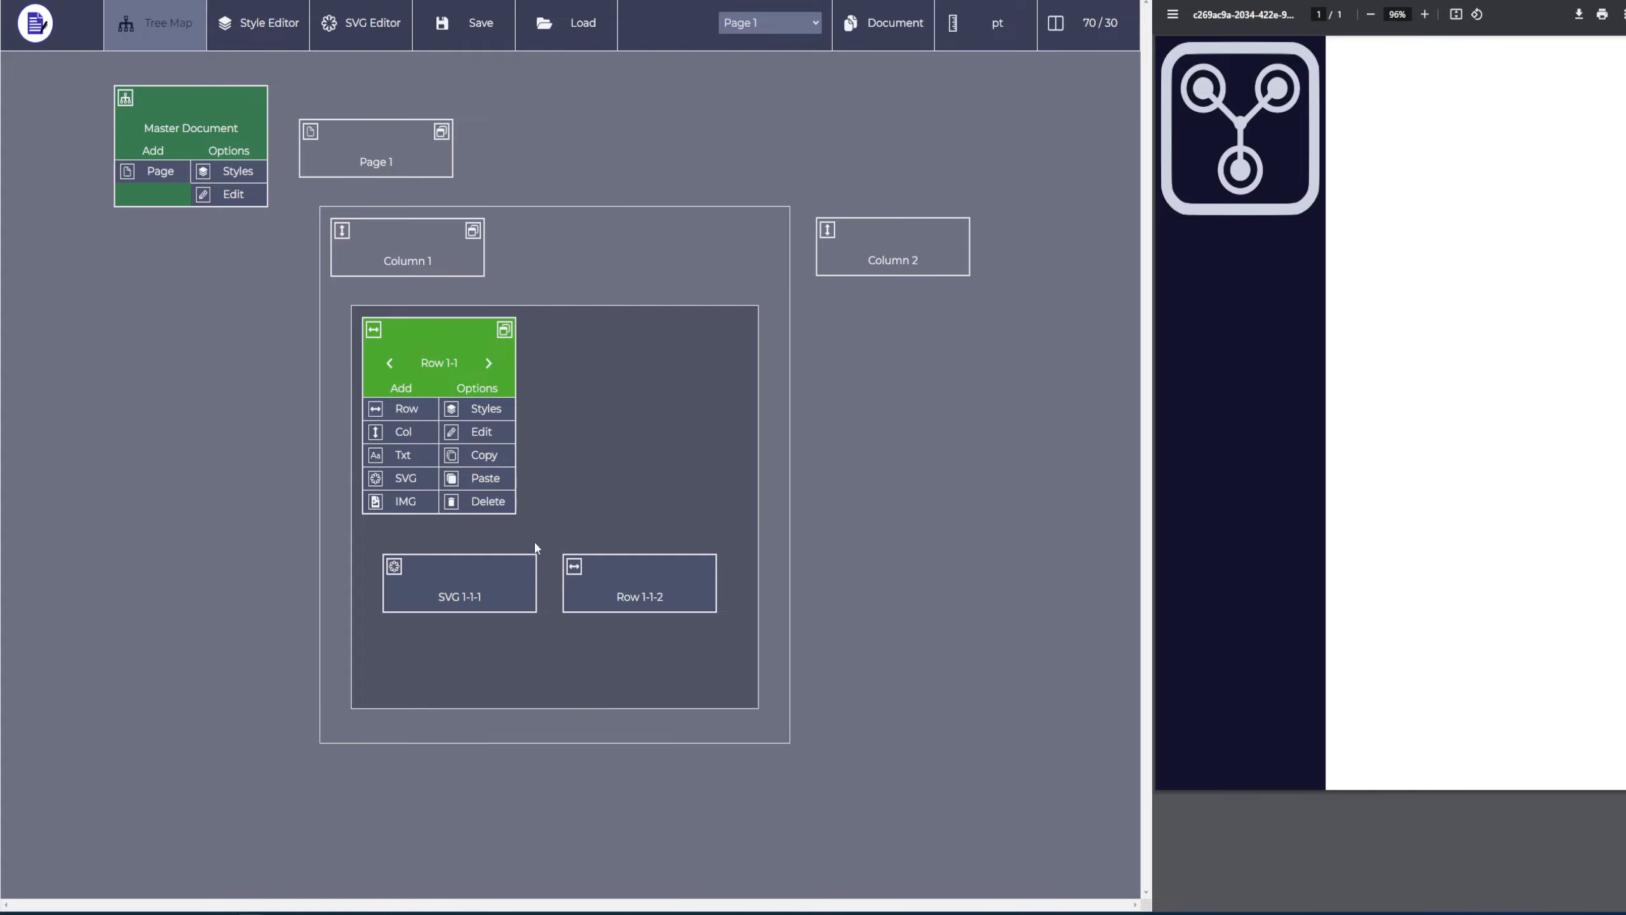
Copy SVG 1-1-1 and paste it into the nested Row 1-1-2
{"action": "left_click", "coordinate": [491, 573]}
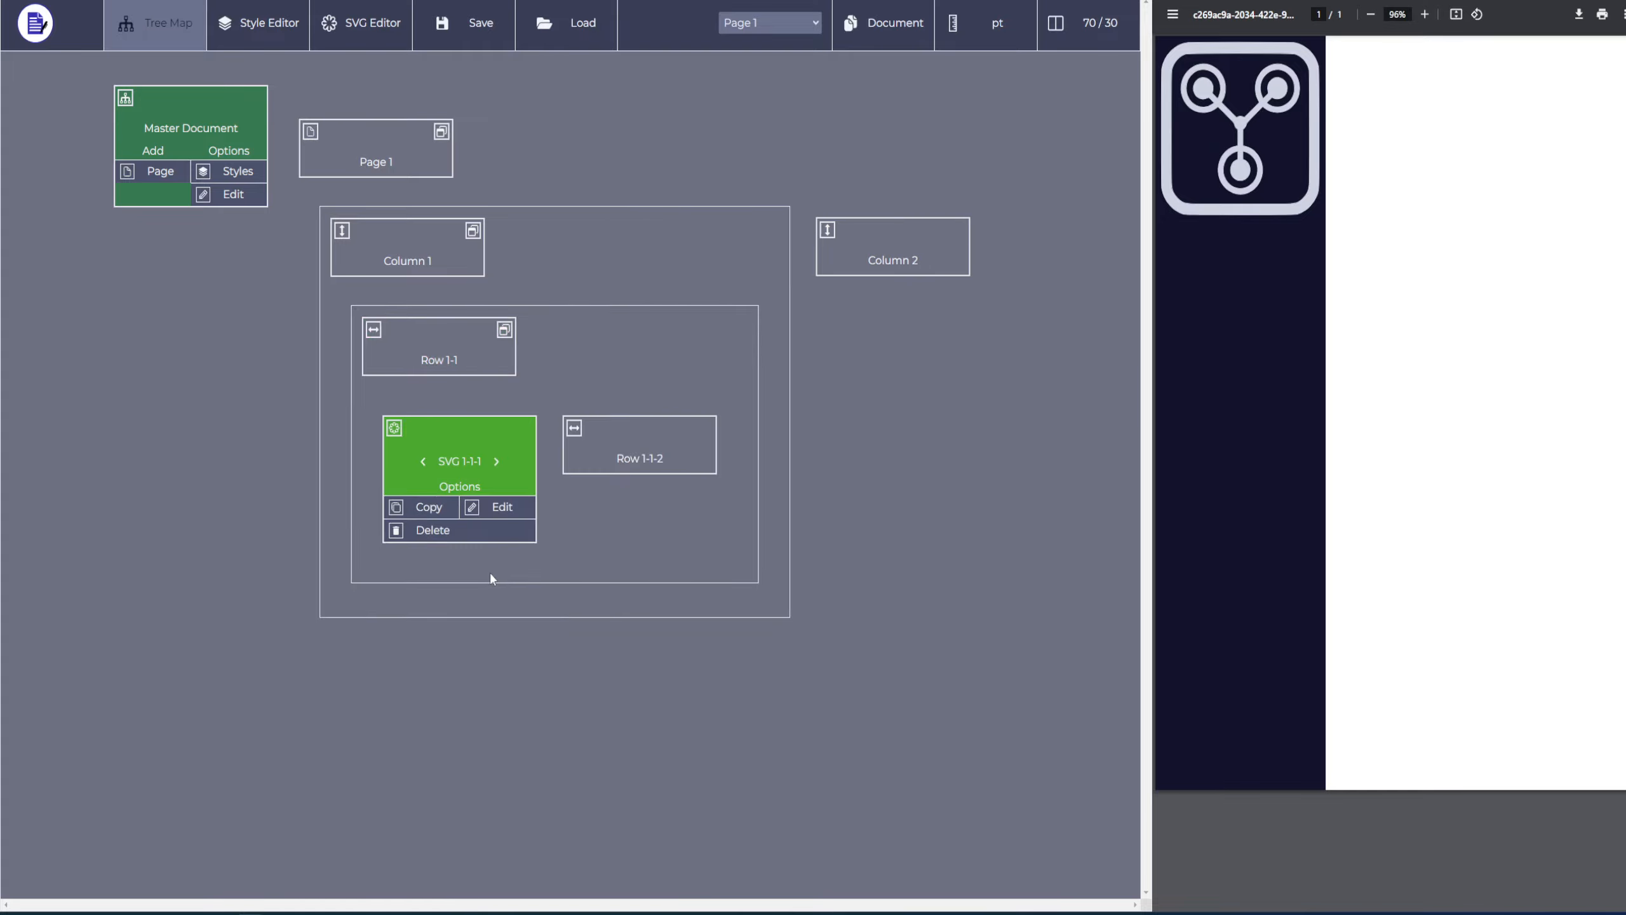
{"action": "left_click", "coordinate": [430, 508]}
{"action": "left_click", "coordinate": [639, 463]}
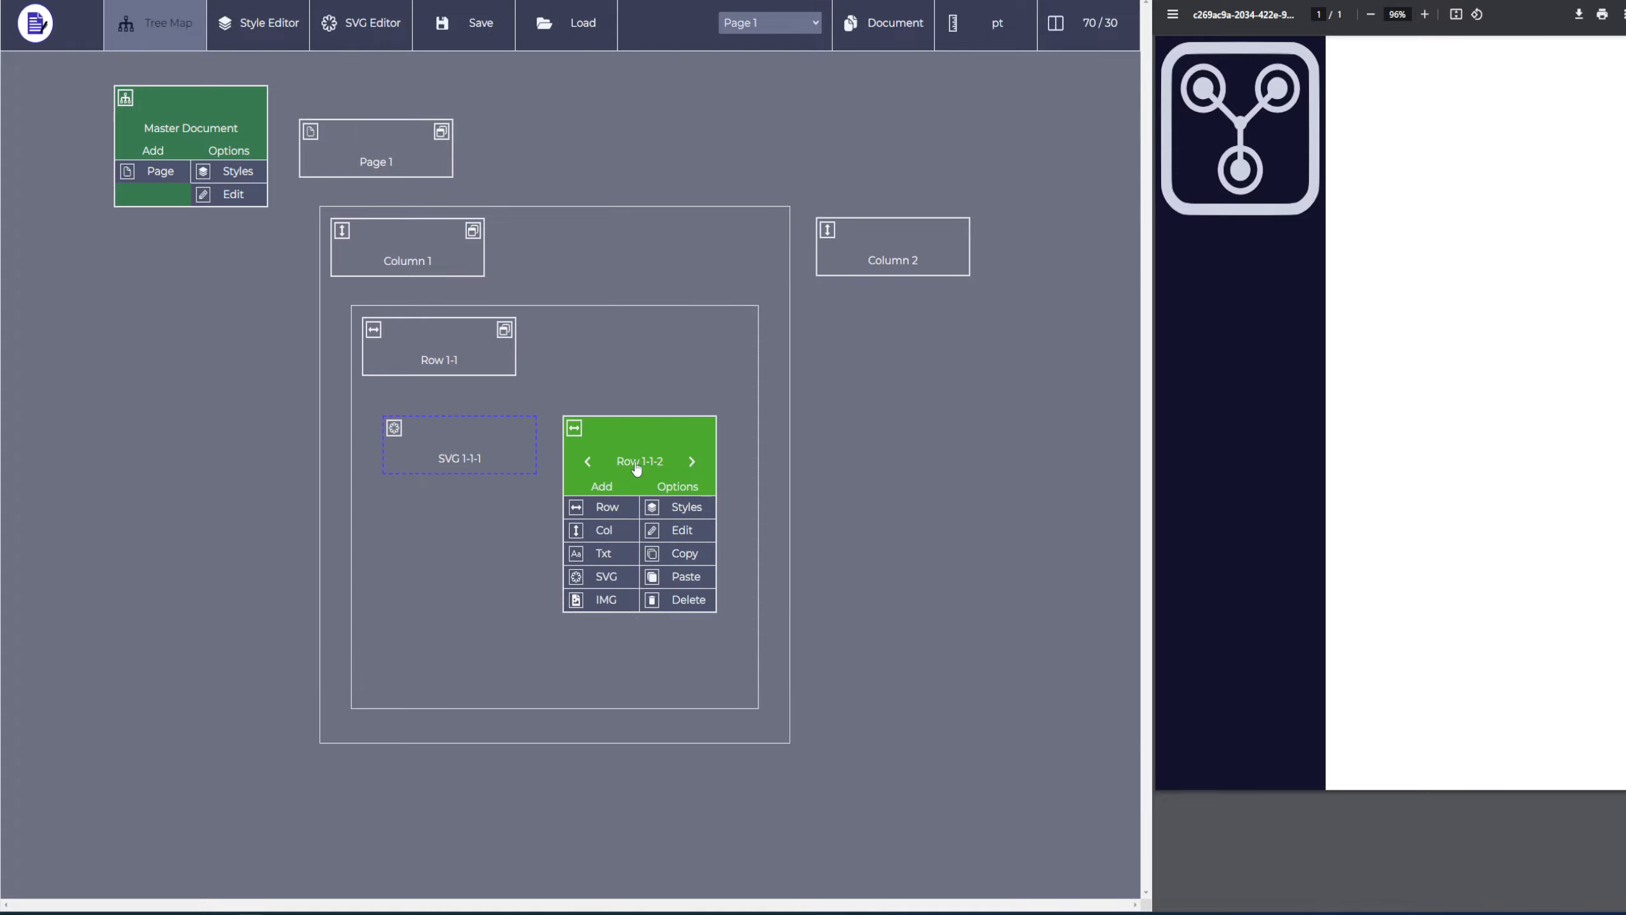
{"action": "left_click", "coordinate": [676, 579]}
Delete the original SVG 1-1-1 from Row 1-1 and confirm the deletion
{"action": "left_click", "coordinate": [442, 456]}
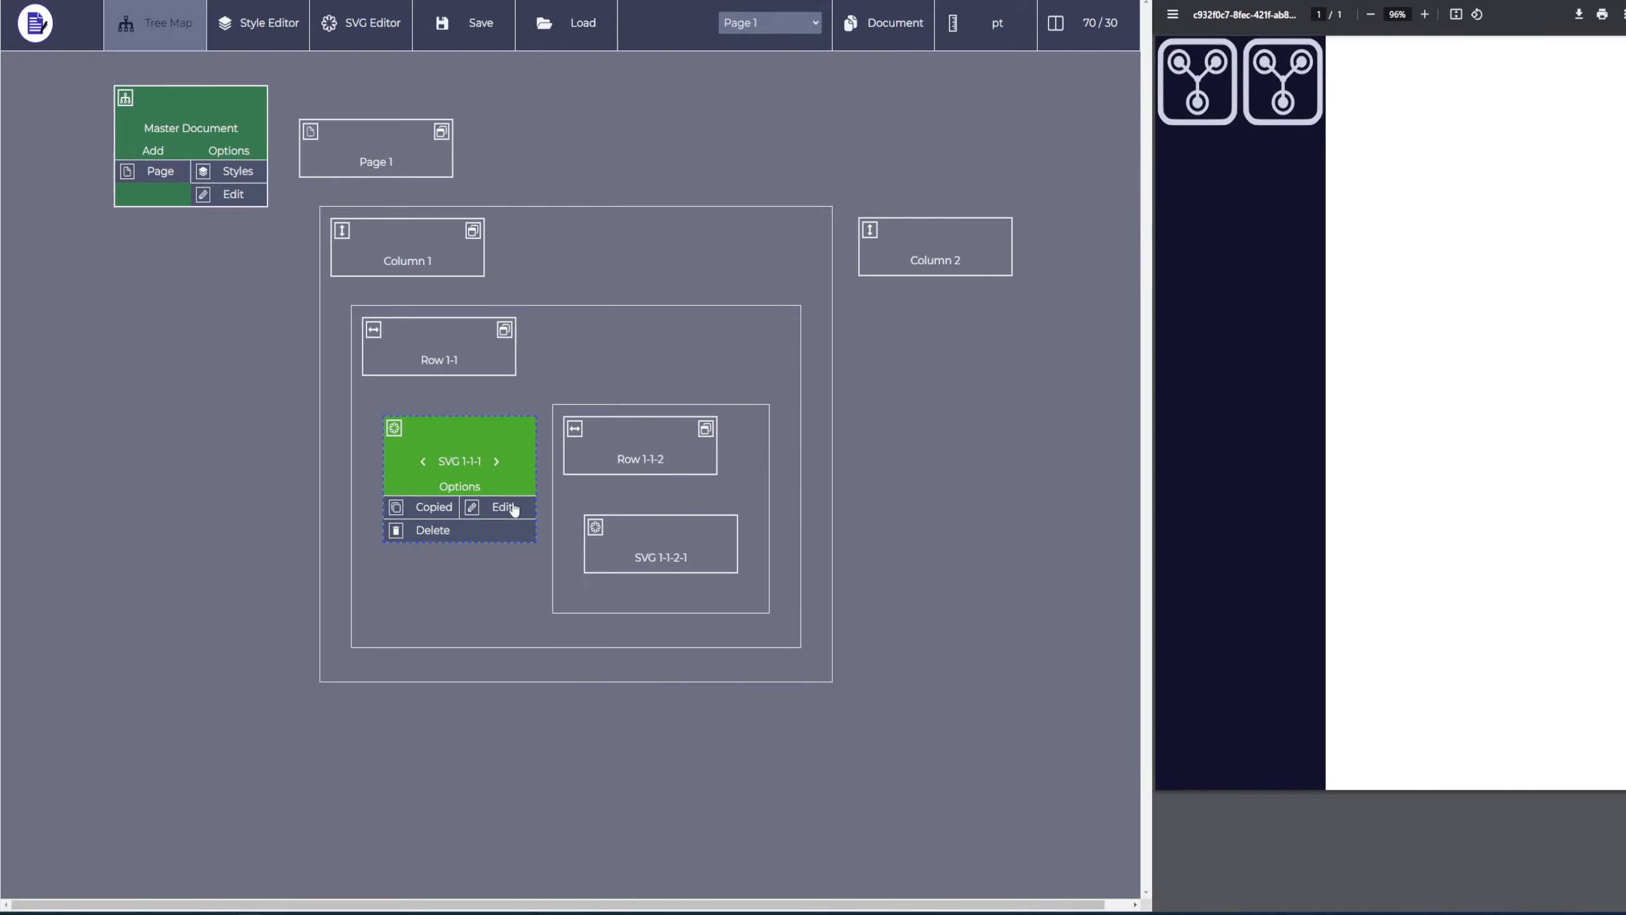
{"action": "left_click", "coordinate": [449, 531]}
{"action": "type", "text": "d"}
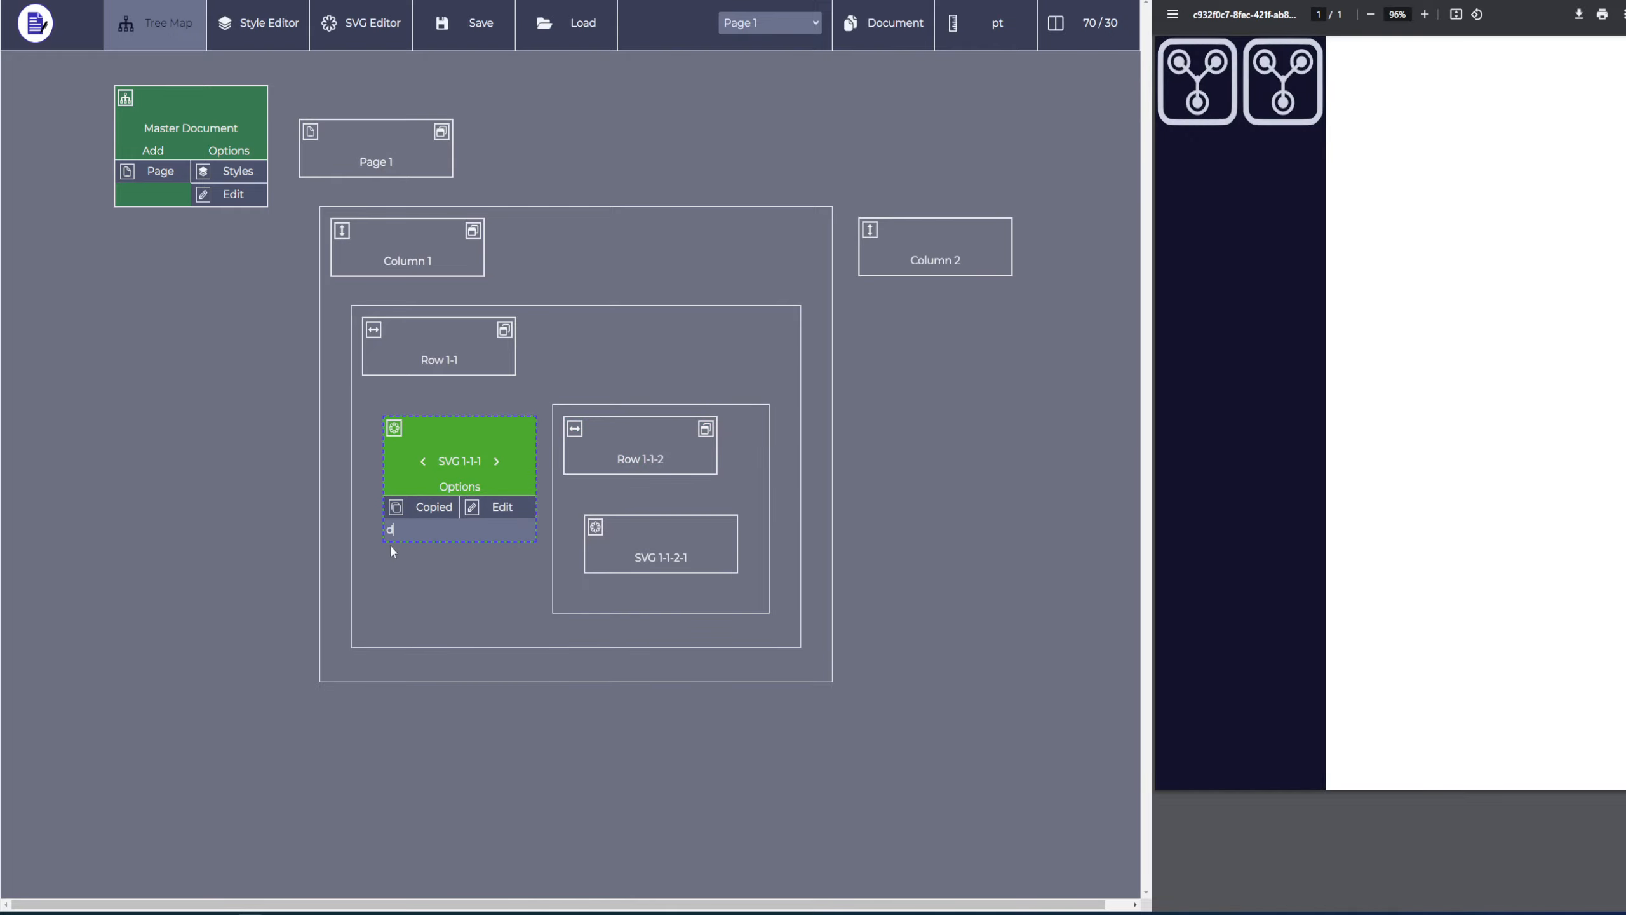
{"action": "key", "text": "Return"}
Create a new style named "75% width" from the styles of the nested Row 1-1-1
{"action": "left_click", "coordinate": [472, 672]}
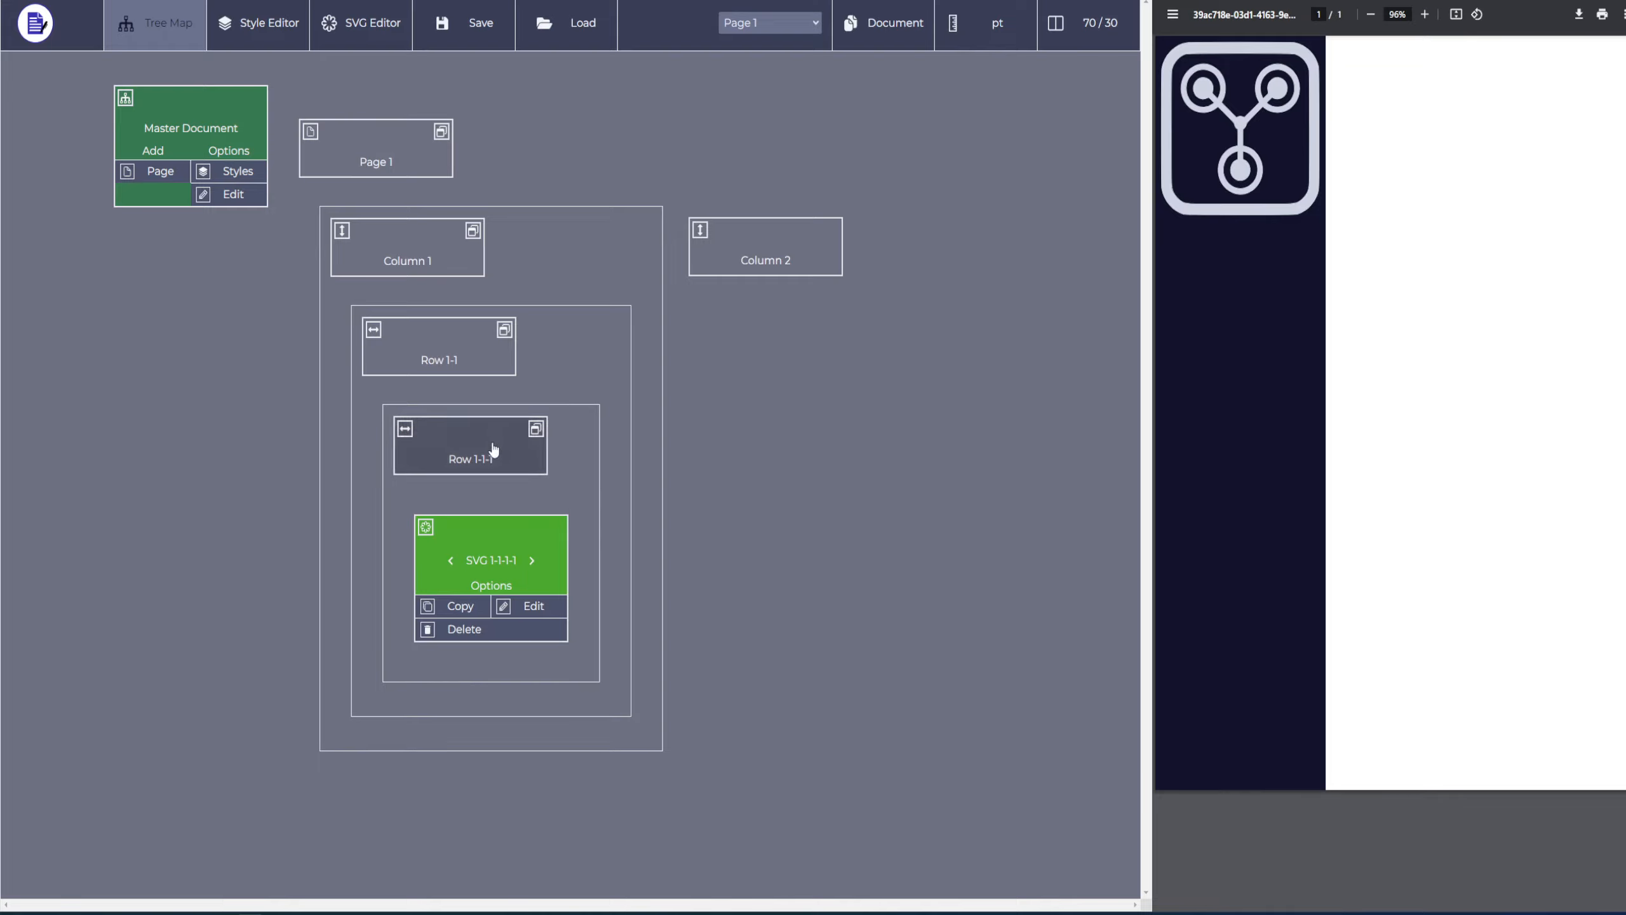
{"action": "left_click", "coordinate": [474, 368]}
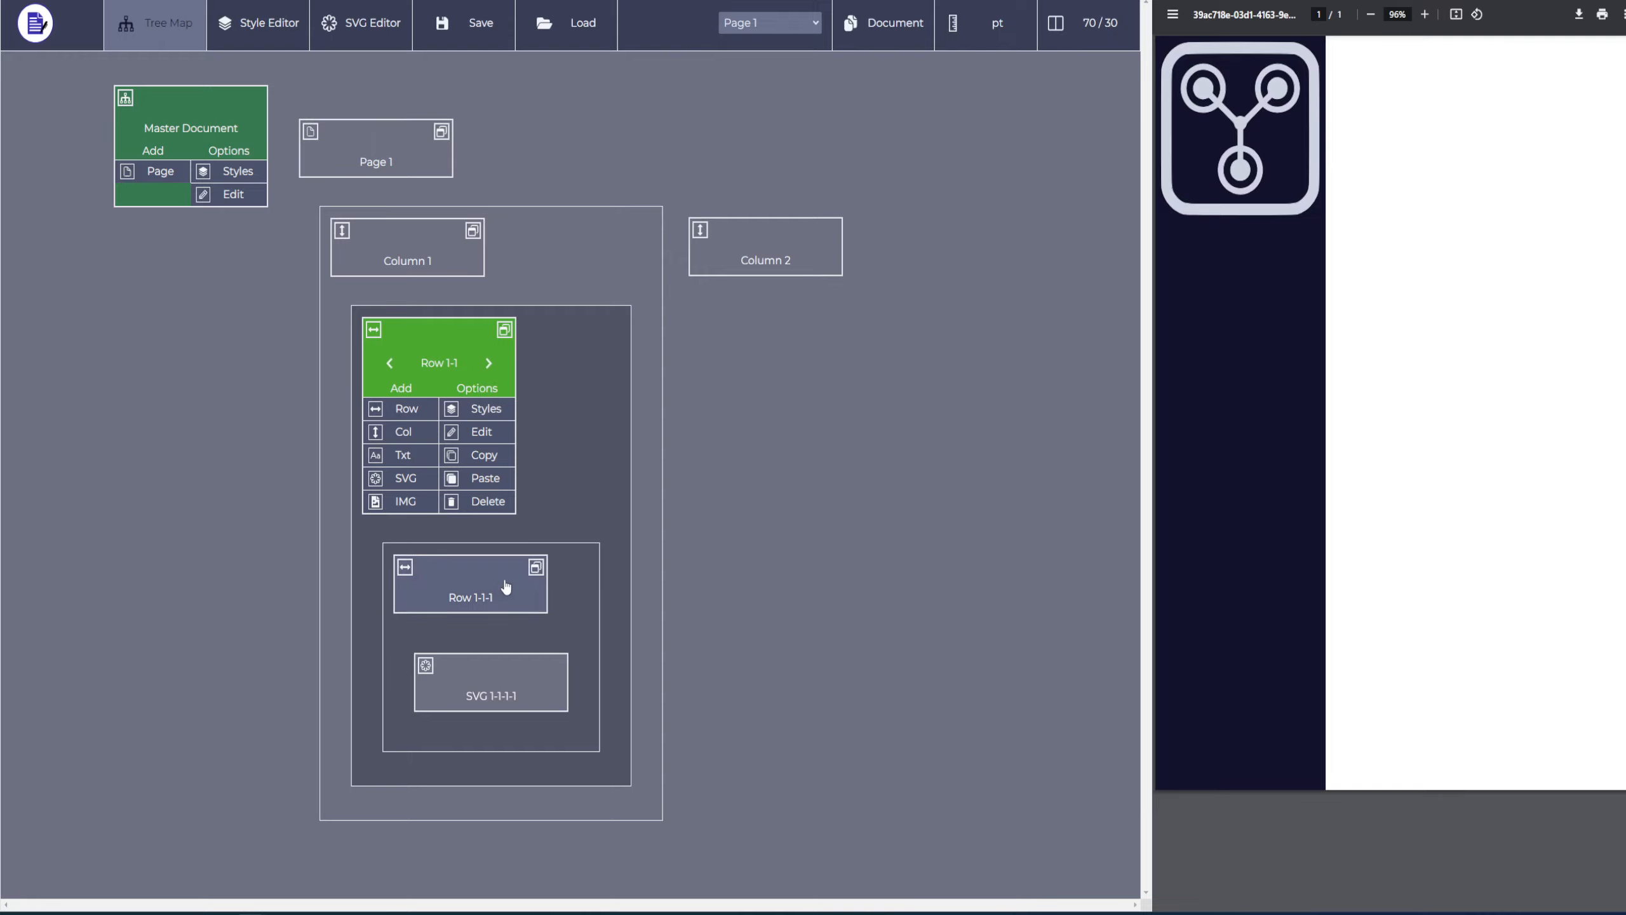
{"action": "left_click", "coordinate": [538, 585]}
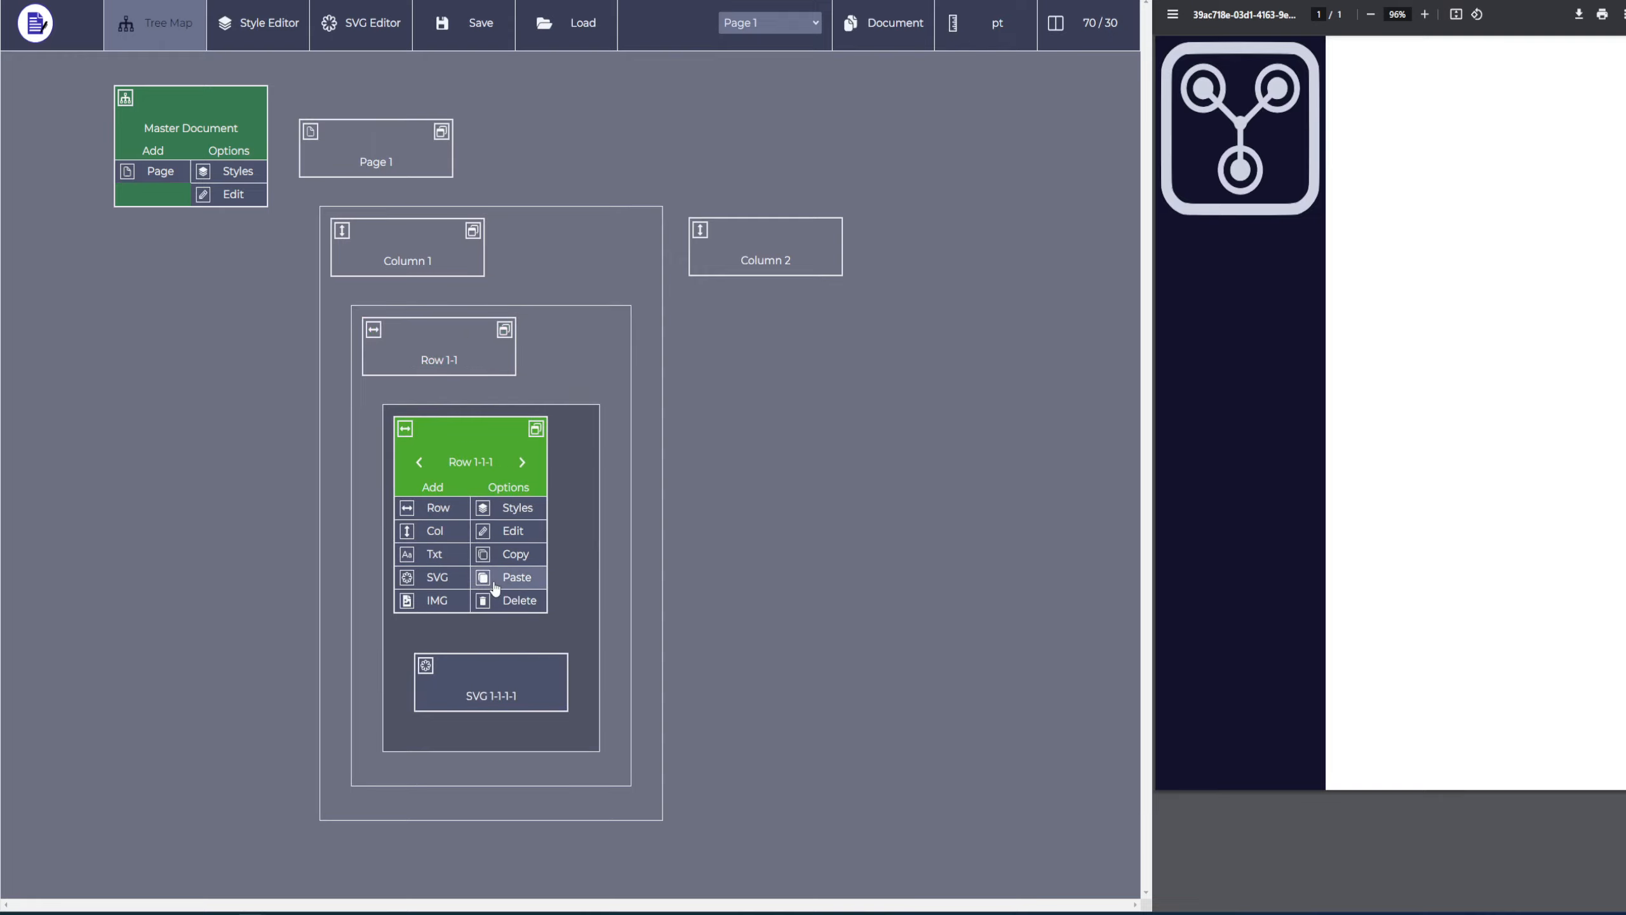
{"action": "left_click", "coordinate": [524, 510]}
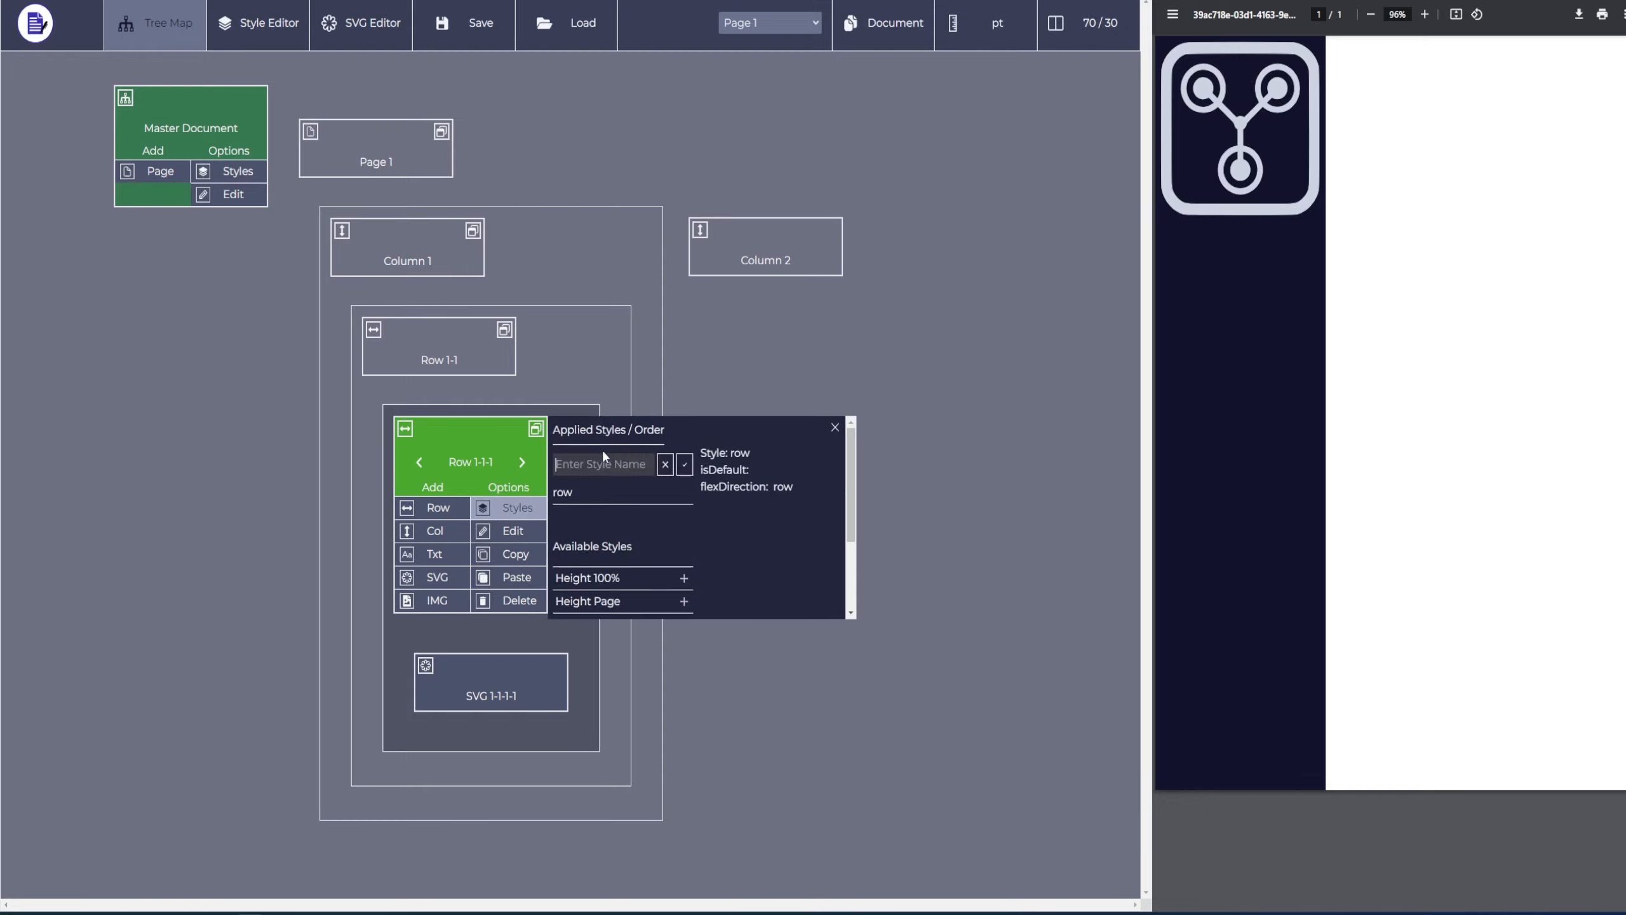
{"action": "type", "text": "do"}
{"action": "key", "text": "BackSpace"}
{"action": "key", "text": "BackSpace"}
{"action": "type", "text": "7"}
{"action": "key", "text": "Return"}
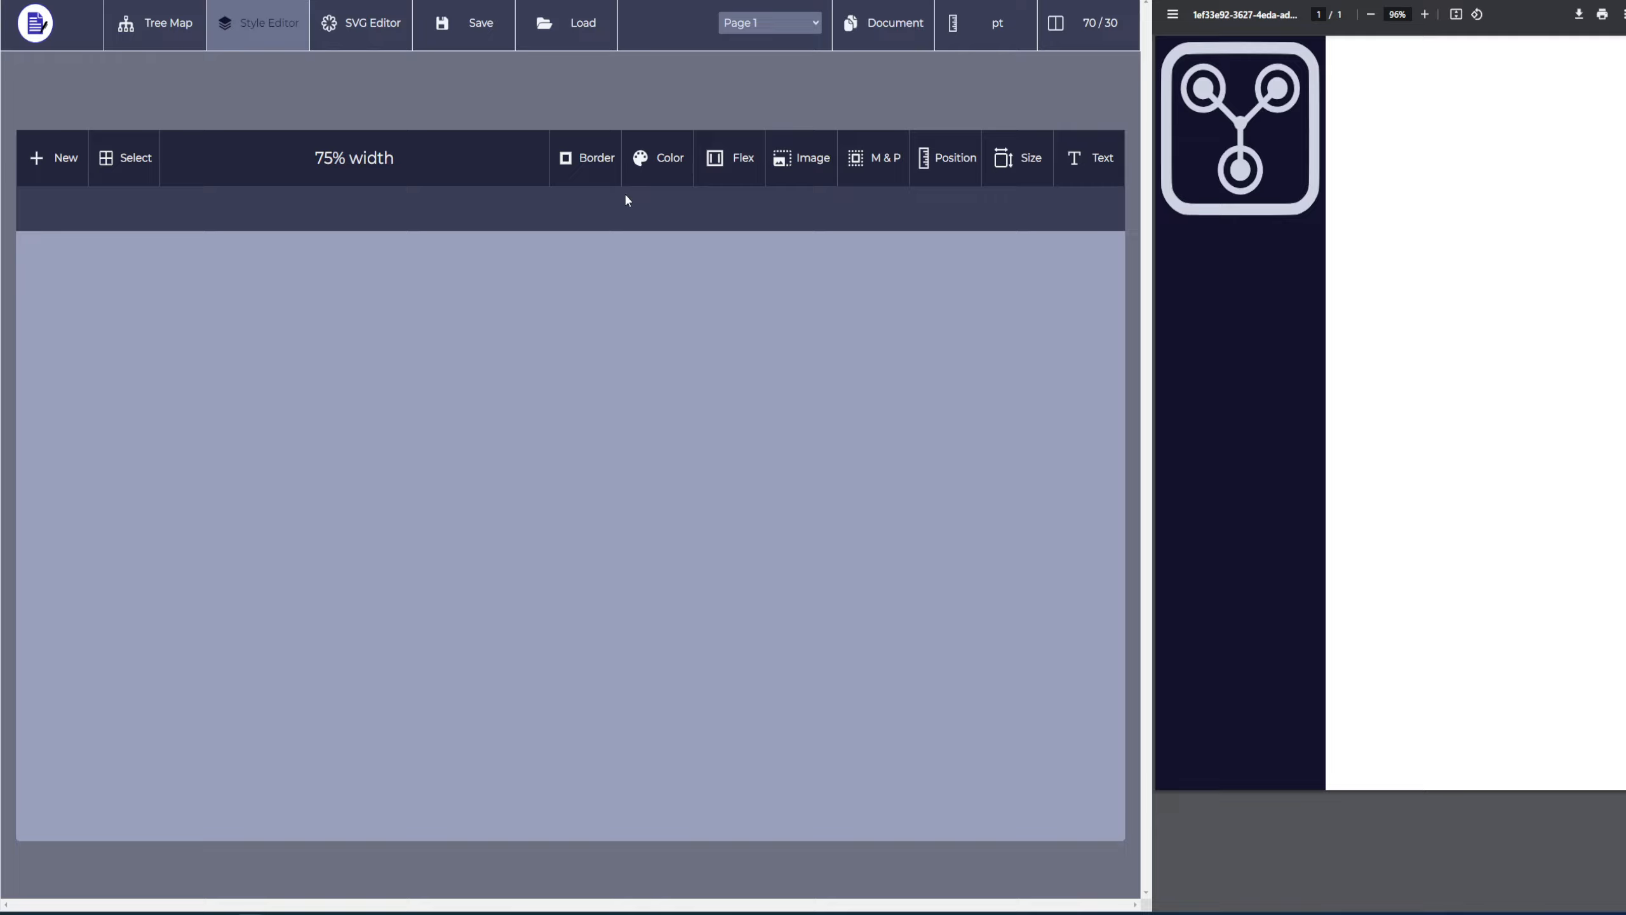
Enable the width size of the 75% width style and set its unit to %
{"action": "left_click", "coordinate": [1020, 155]}
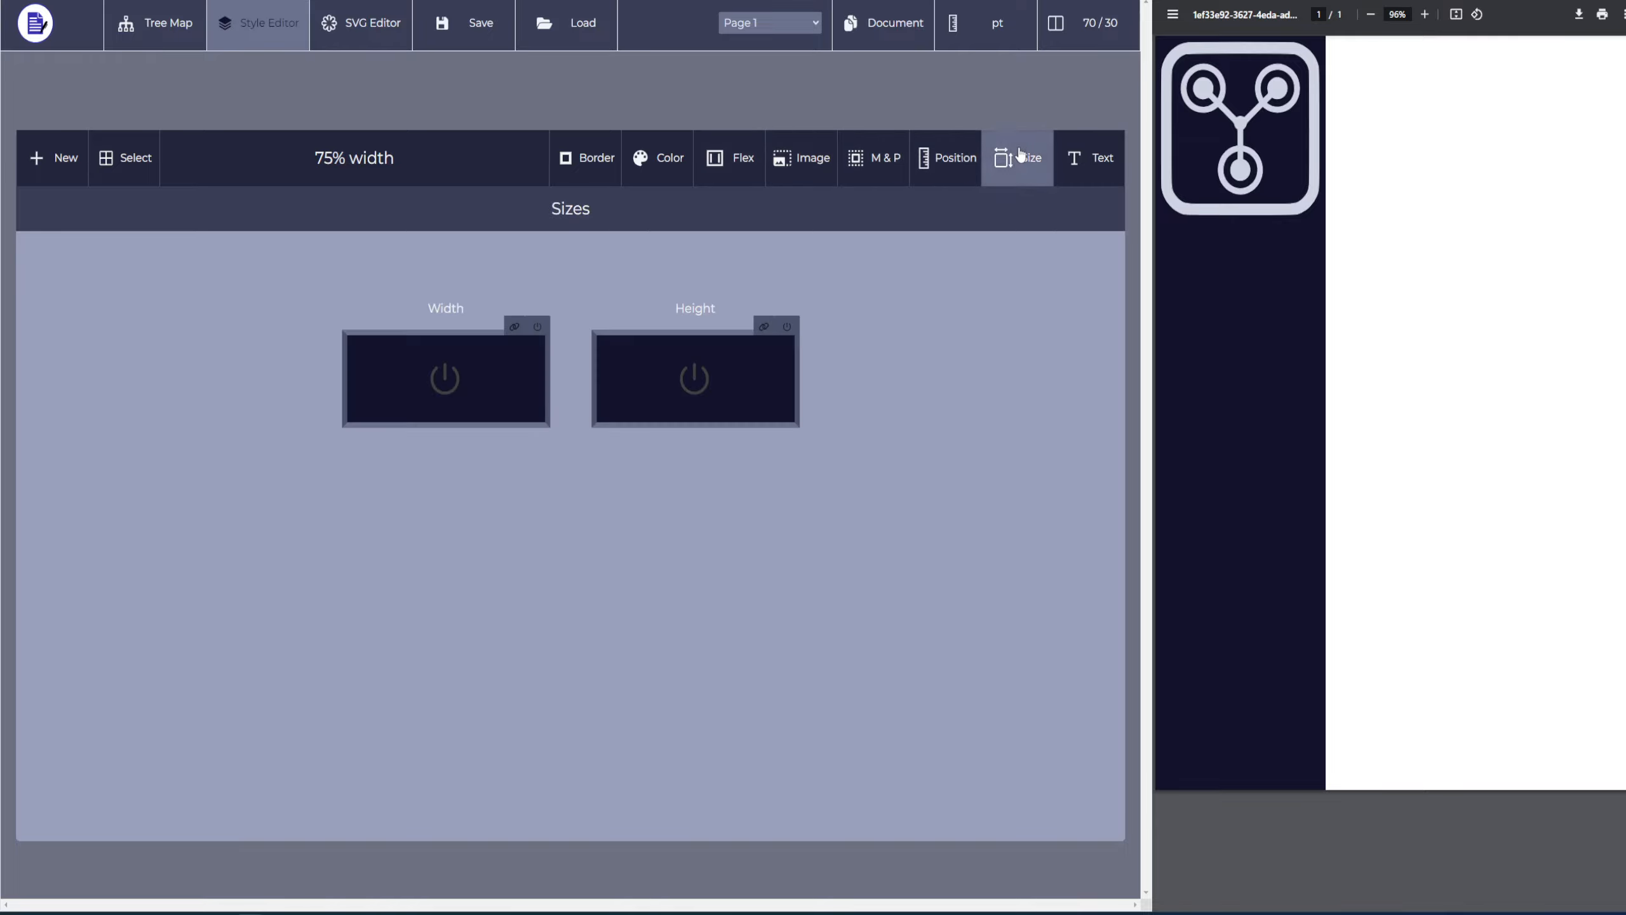
{"action": "left_click", "coordinate": [438, 354]}
{"action": "left_click", "coordinate": [452, 351]}
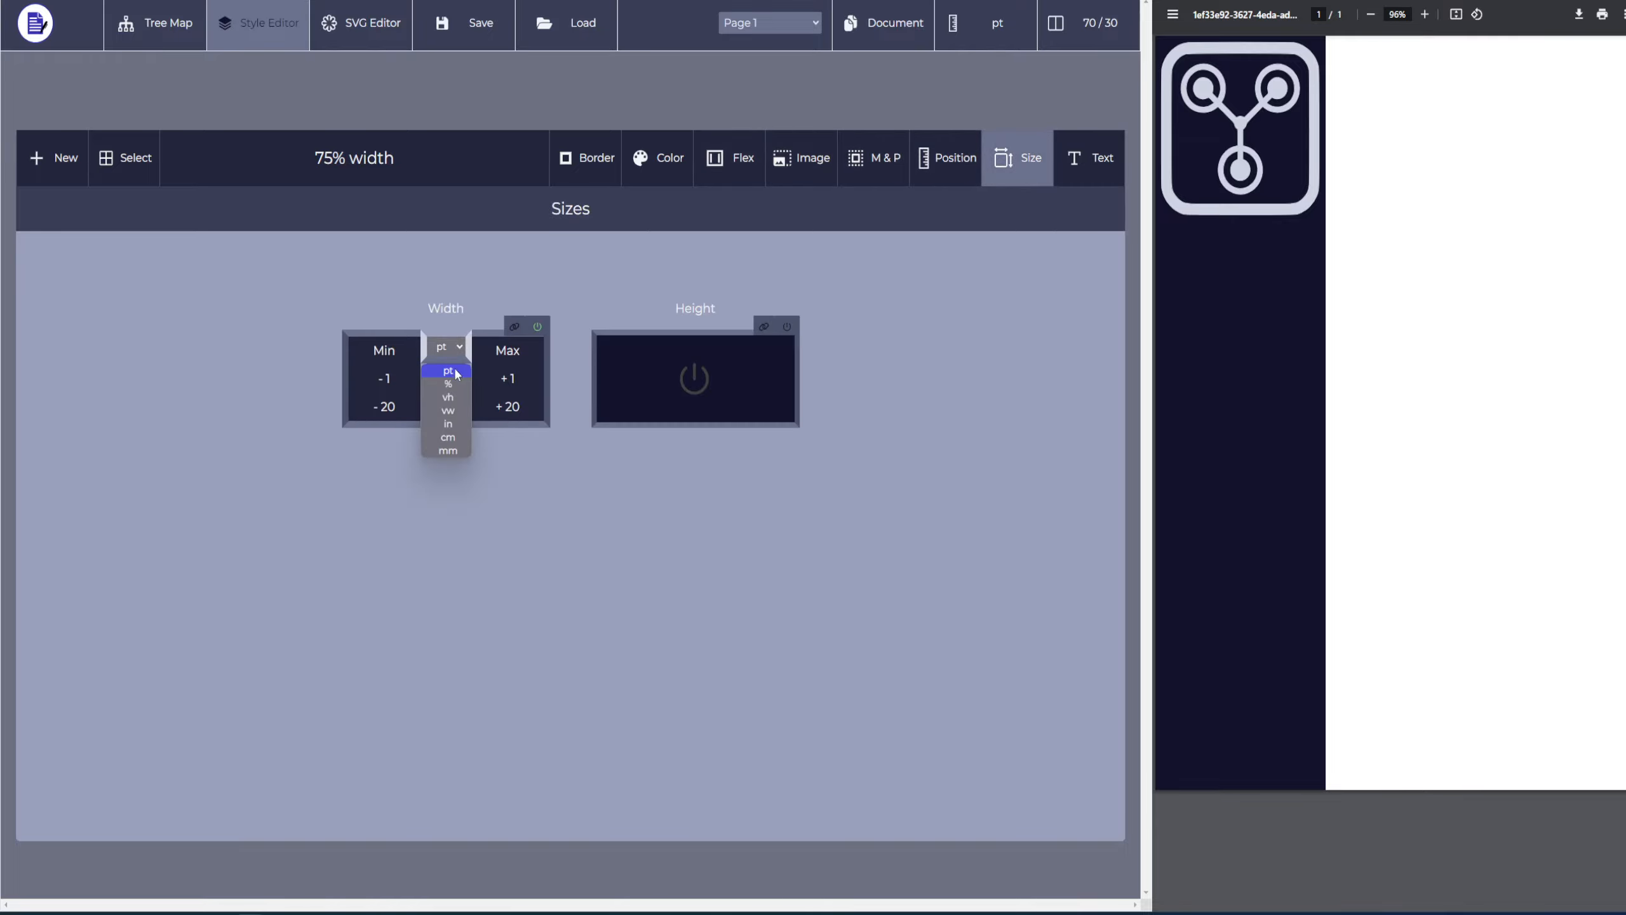
{"action": "left_click", "coordinate": [449, 384]}
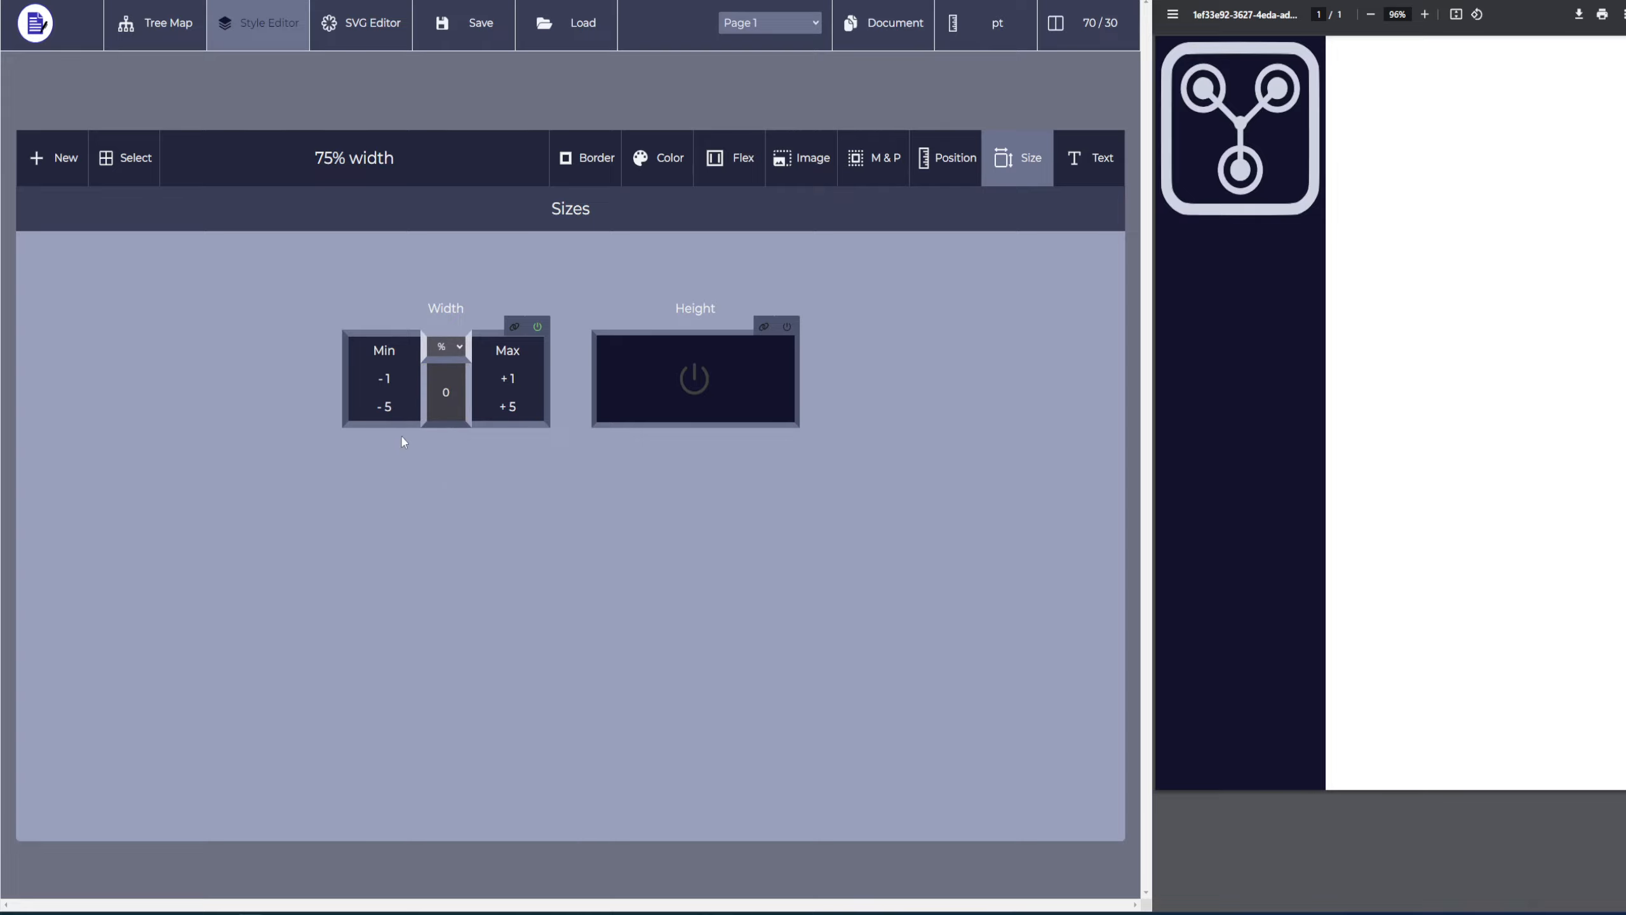
Set the width value of the 75% width style to 75%
{"action": "left_click", "coordinate": [477, 357]}
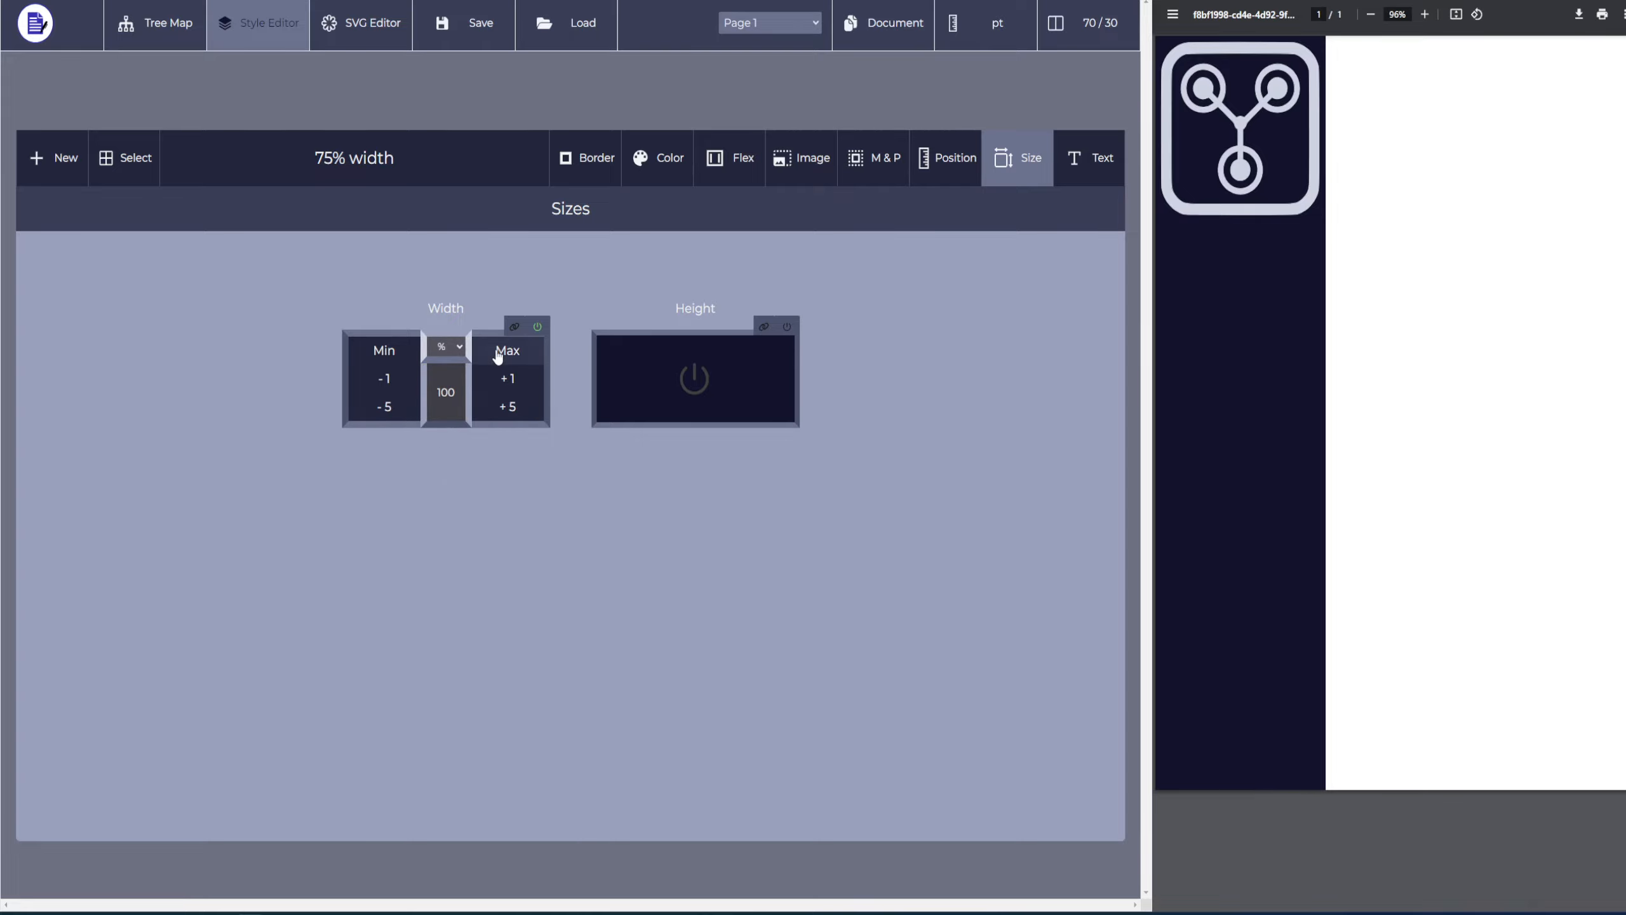
{"action": "left_click", "coordinate": [510, 408]}
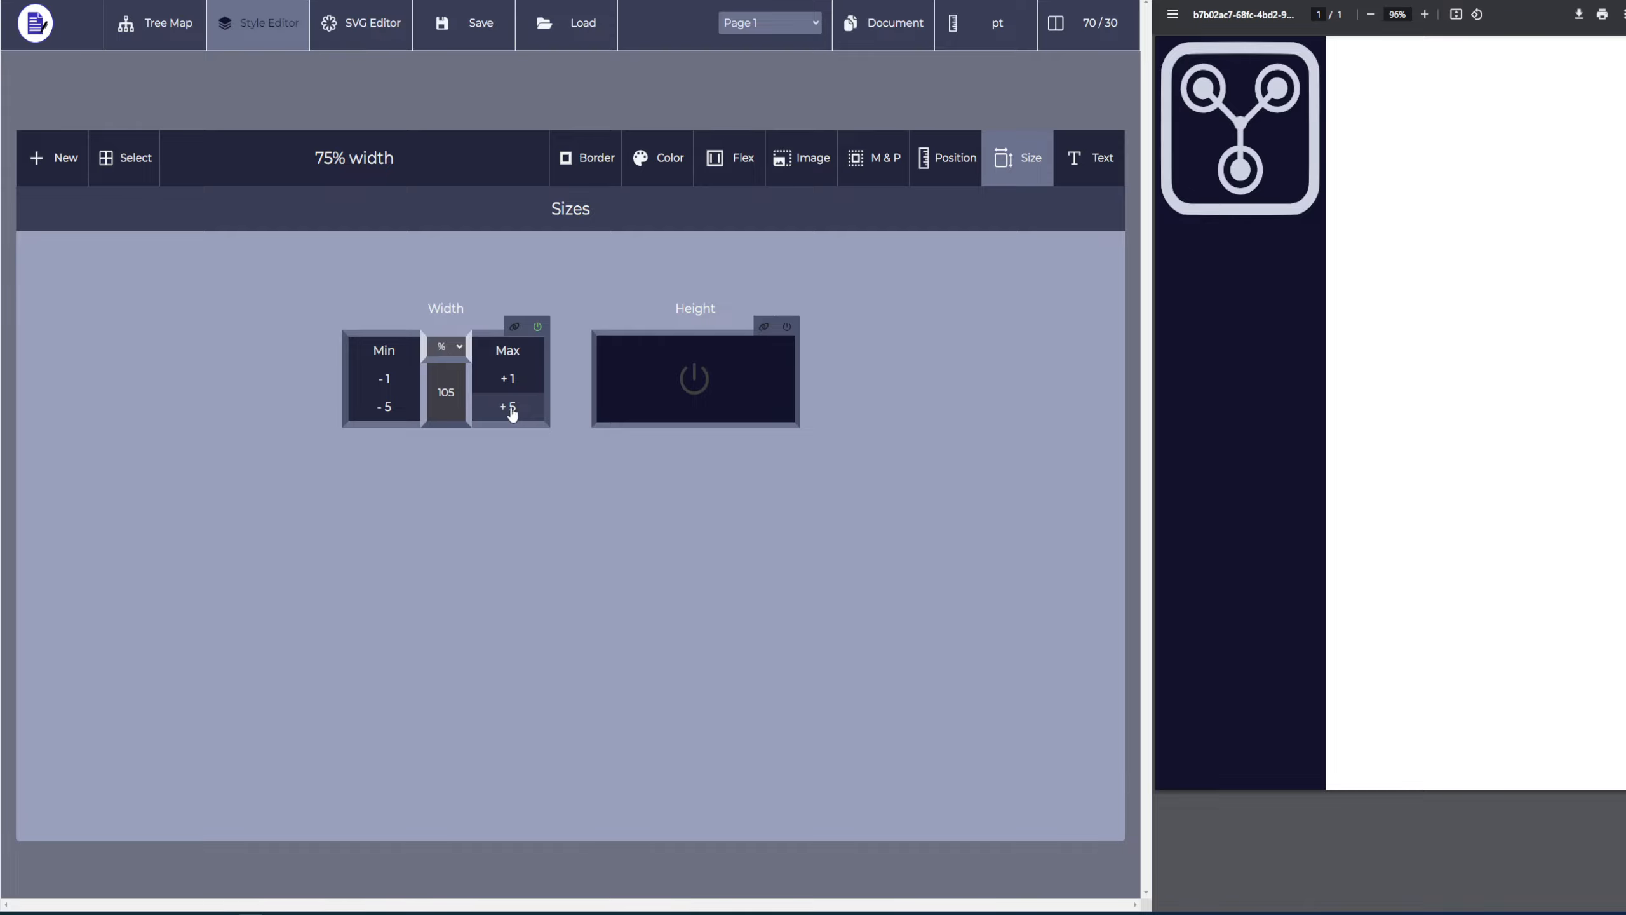
{"action": "left_click", "coordinate": [391, 413]}
{"action": "left_click", "coordinate": [390, 413]}
{"action": "left_click", "coordinate": [391, 413]}
{"action": "left_click", "coordinate": [391, 413]}
{"action": "left_click", "coordinate": [391, 413]}
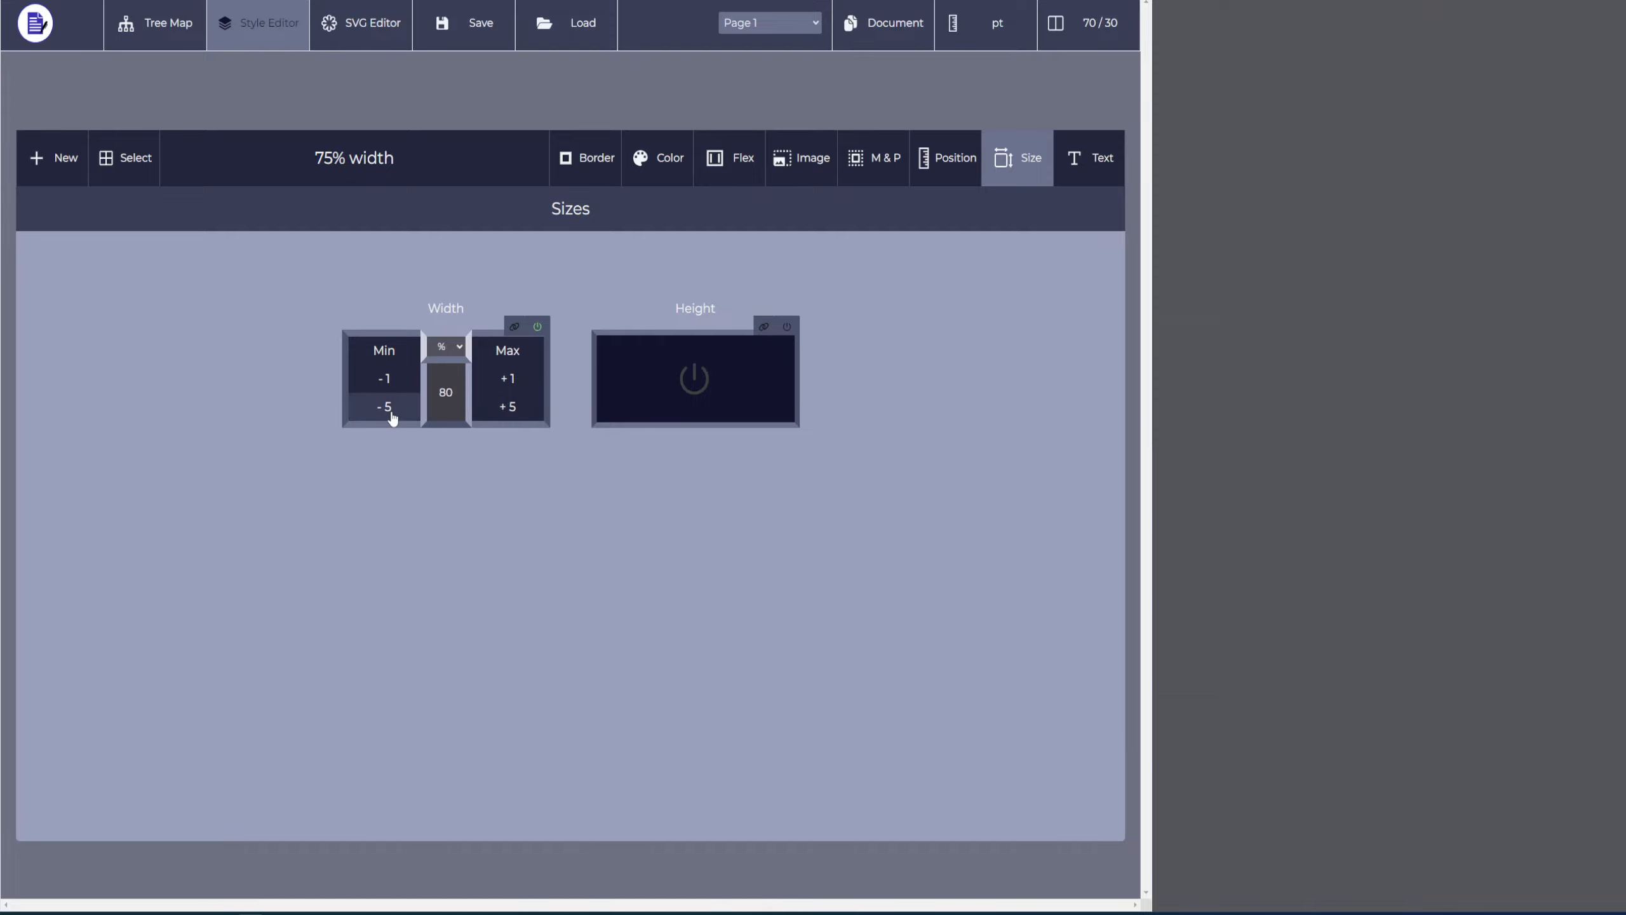
{"action": "left_click", "coordinate": [391, 413]}
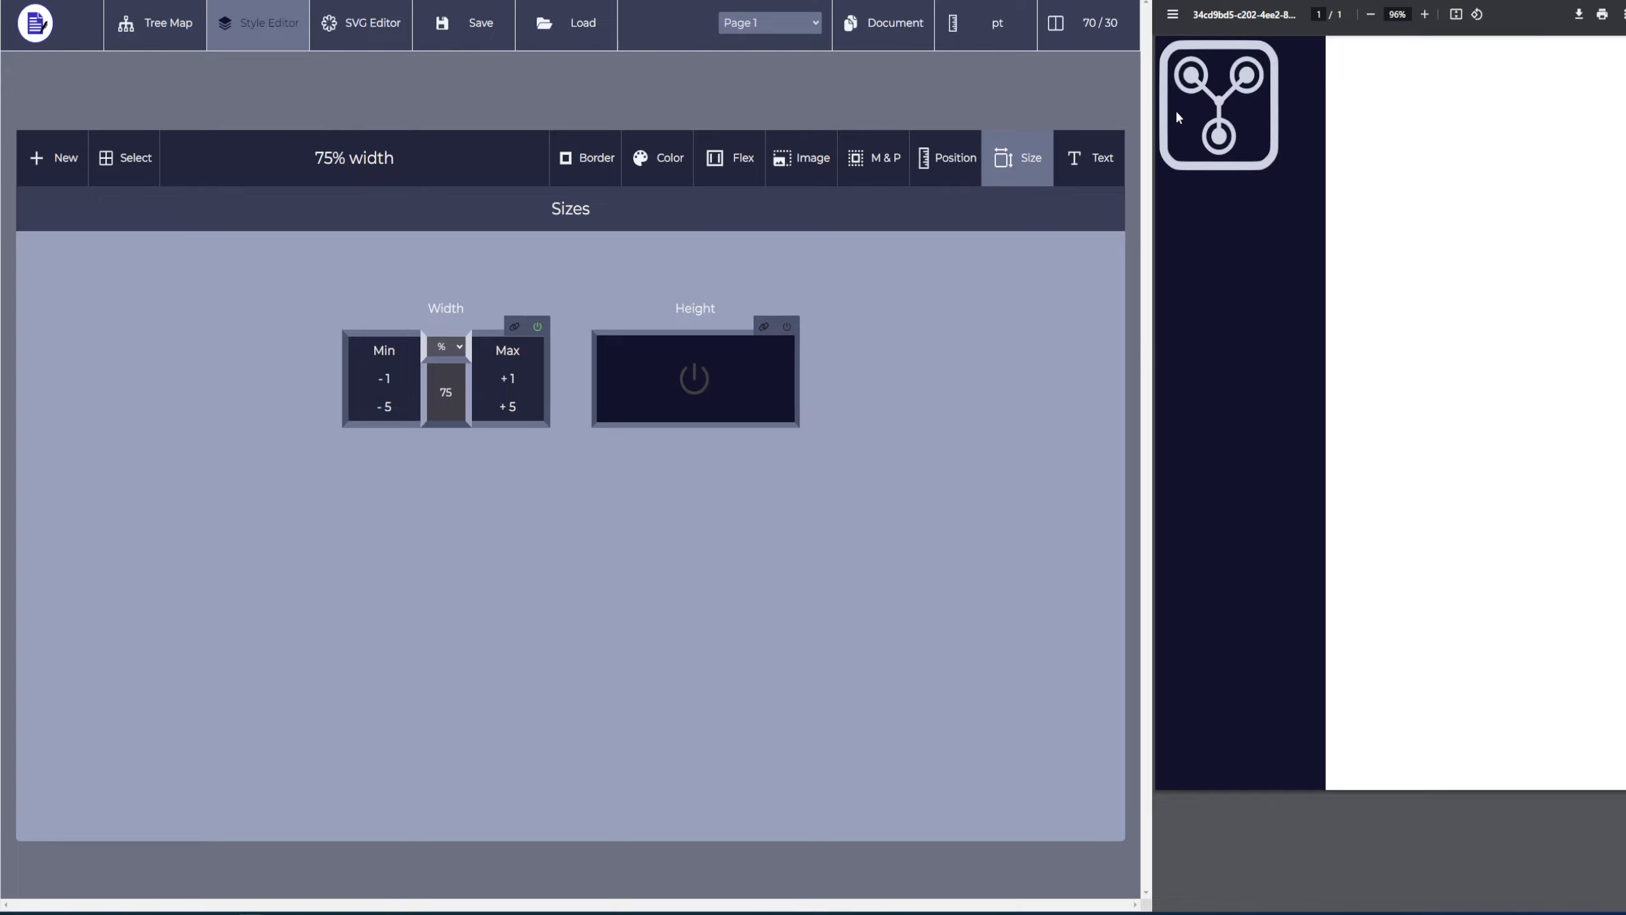
Create a new style named "flex center" from the styles of Row 1-1 in the tree map
{"action": "left_click", "coordinate": [156, 23]}
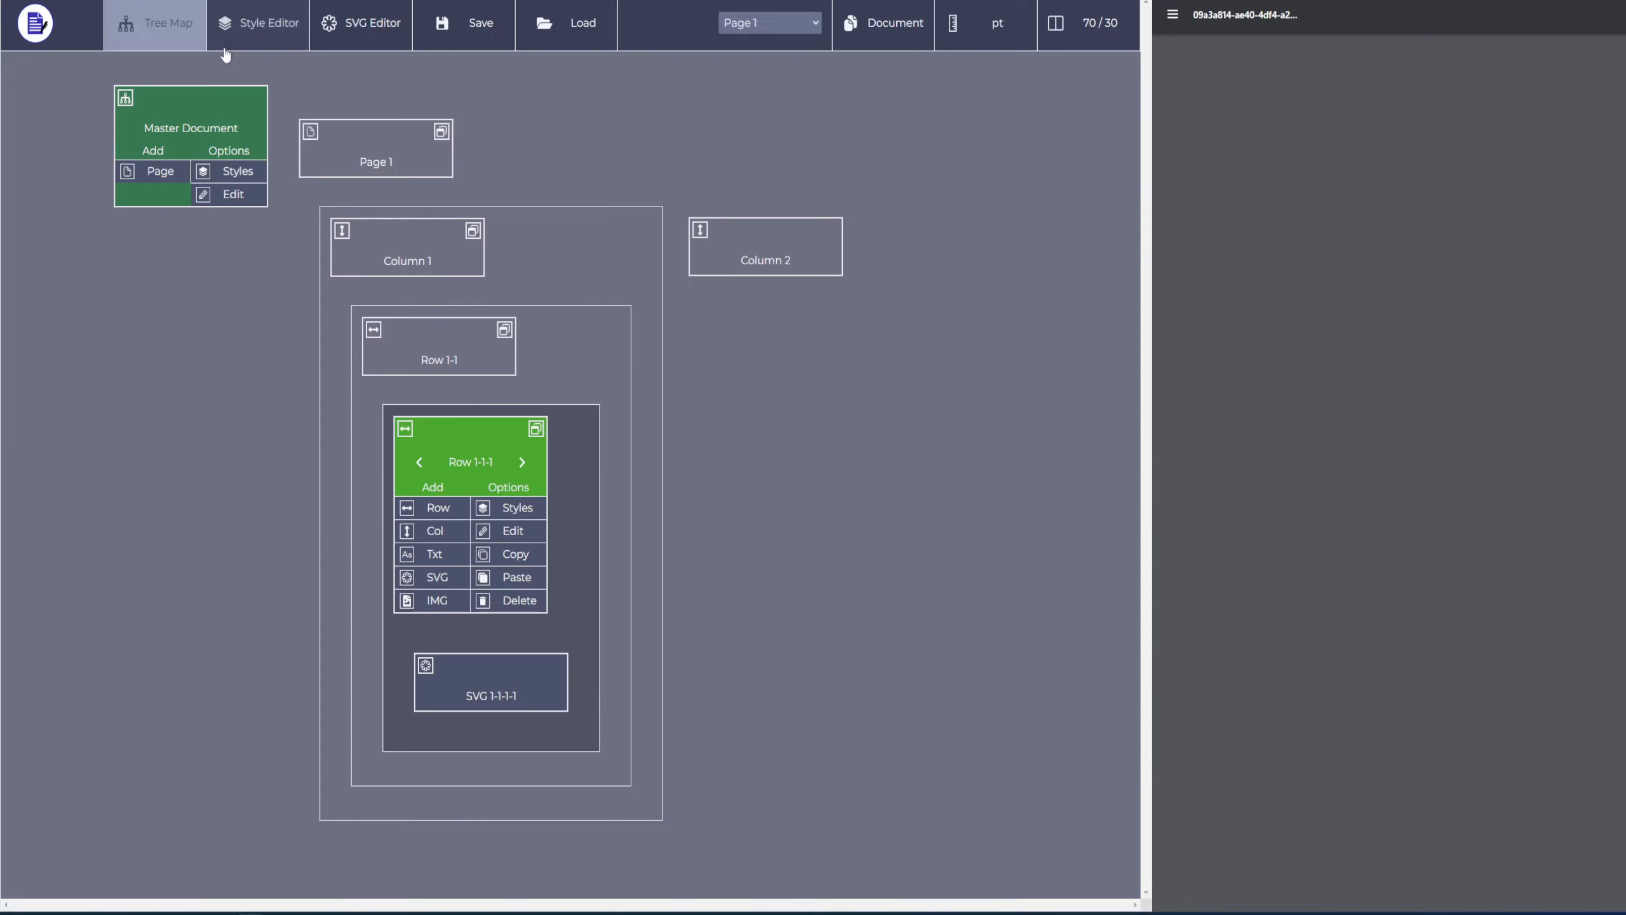
{"action": "left_click", "coordinate": [441, 354]}
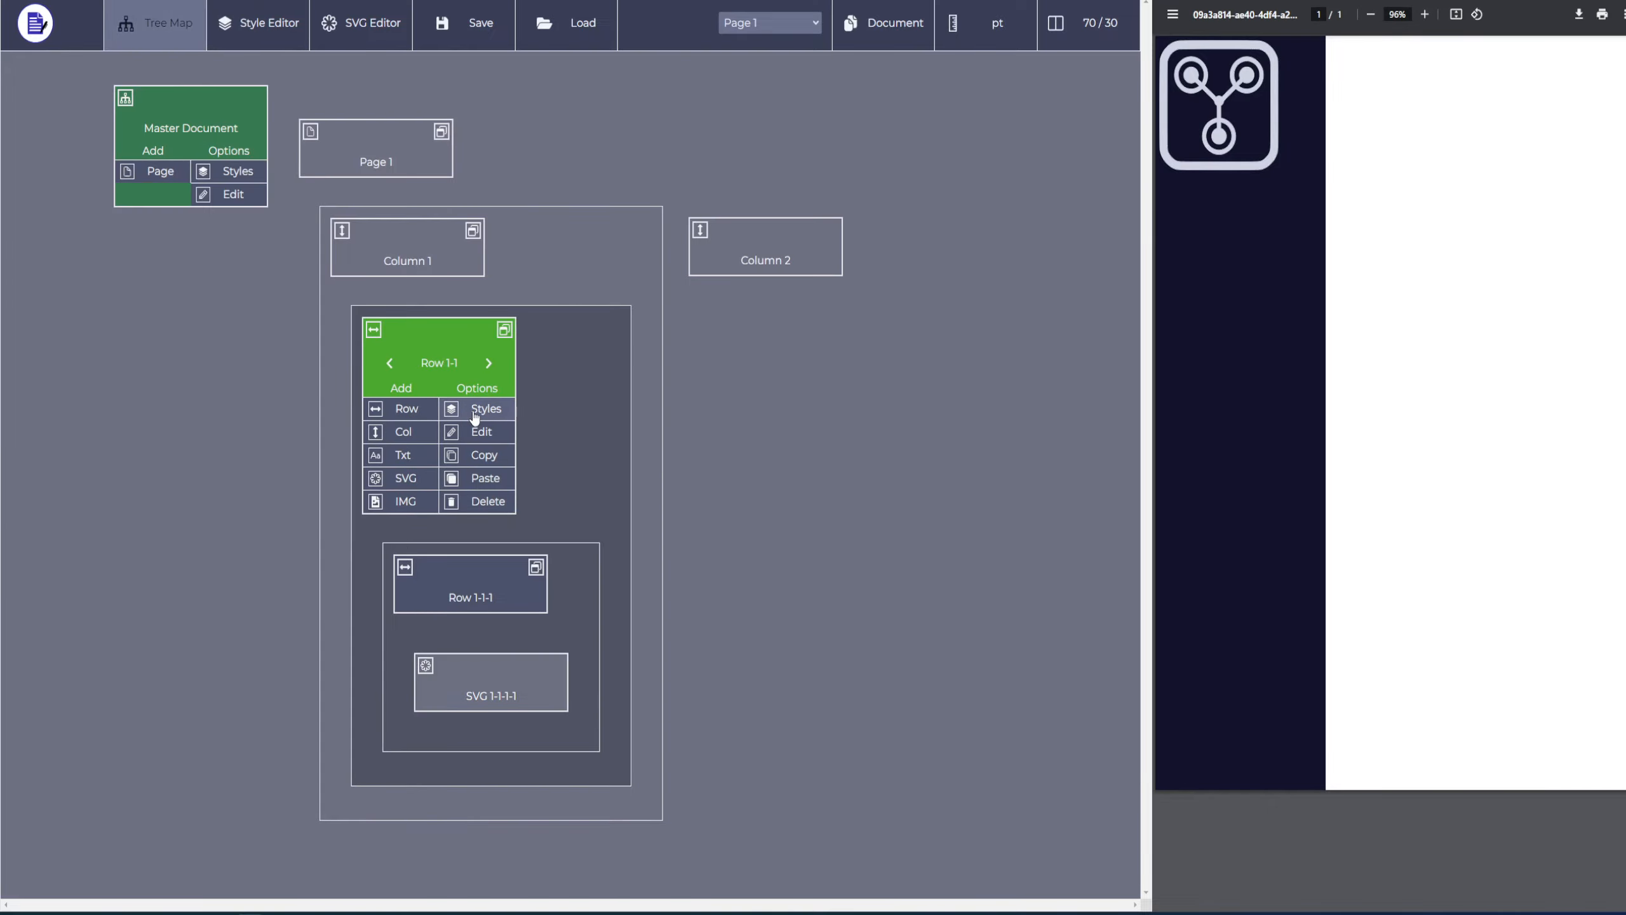
{"action": "left_click", "coordinate": [481, 410]}
{"action": "left_click", "coordinate": [577, 370]}
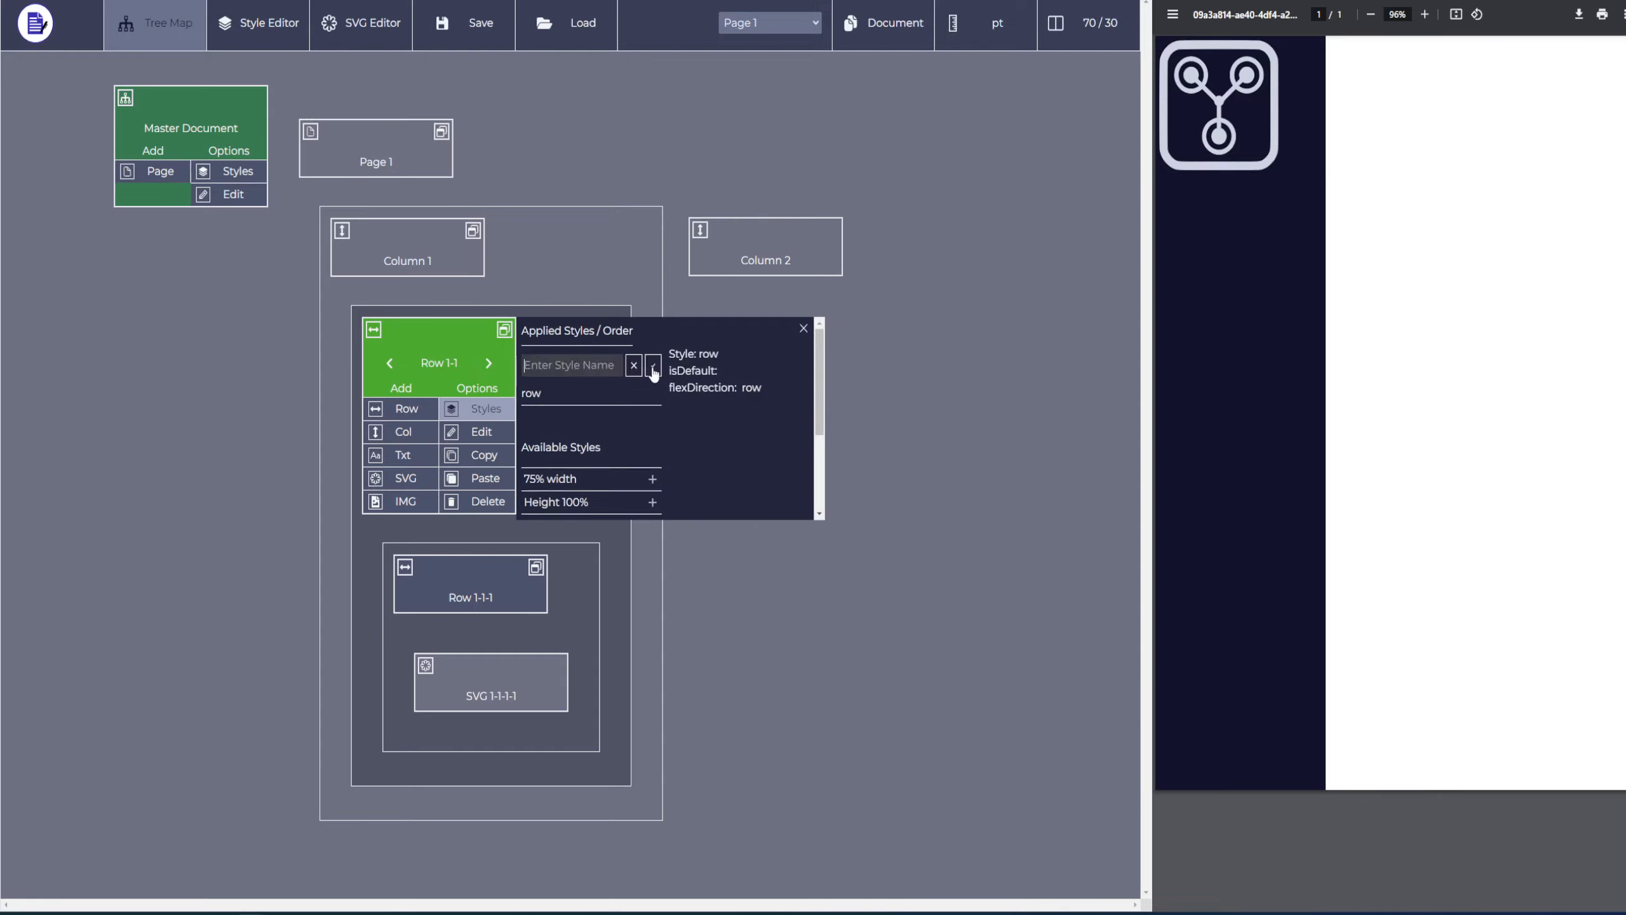
{"action": "type", "text": "flex center"}
{"action": "key", "text": "Return"}
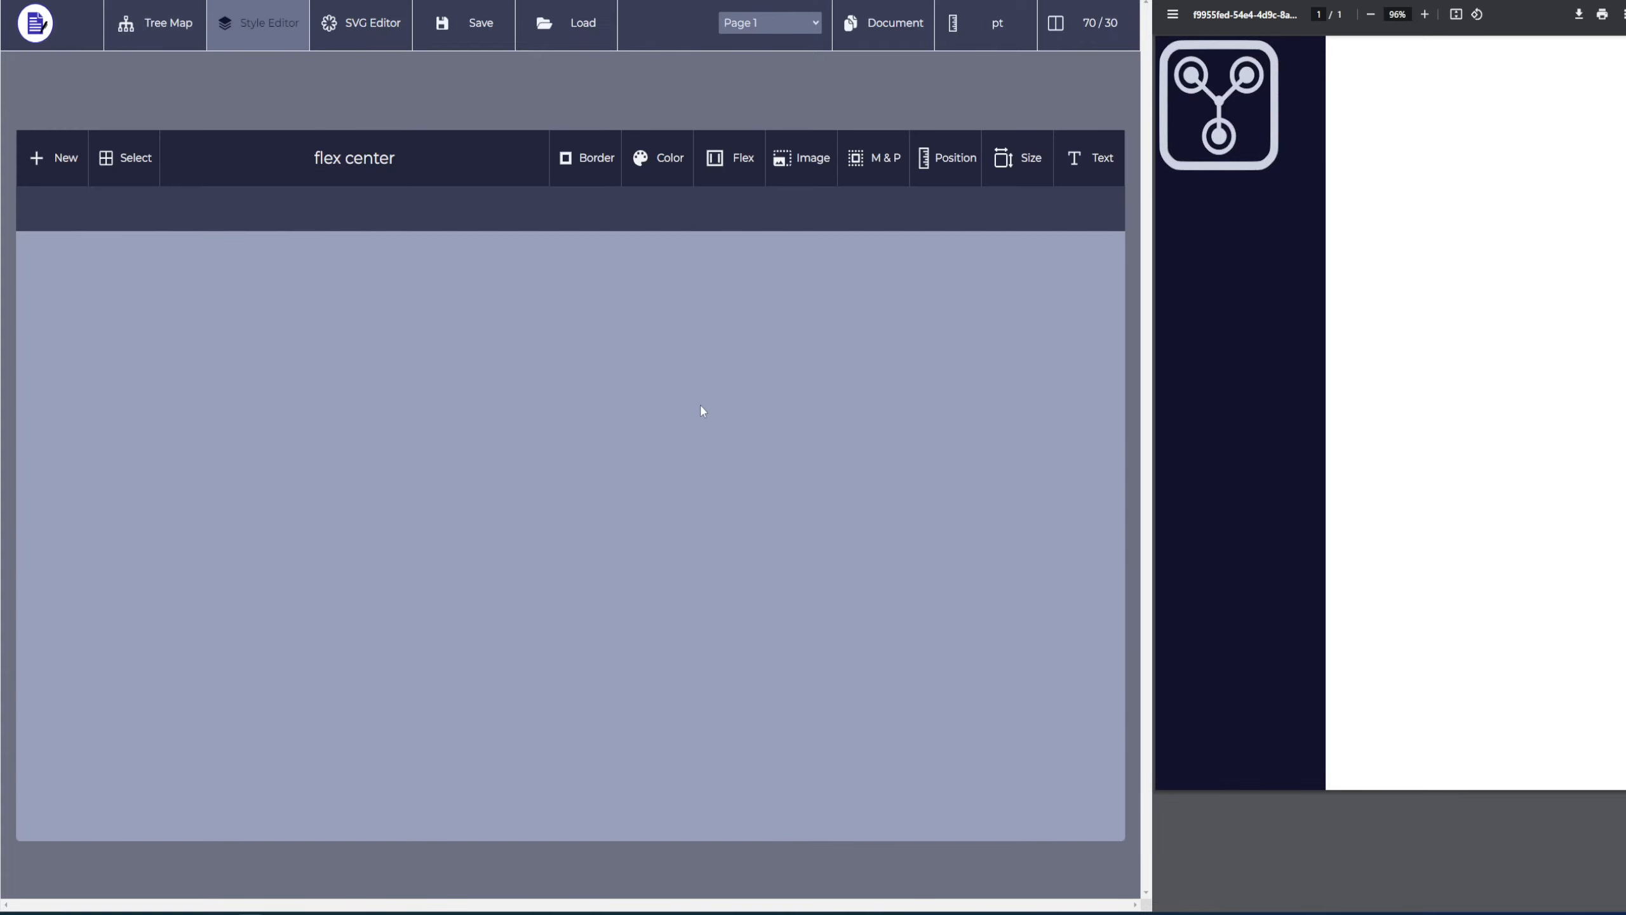
Enable Justify Content in the flex center style's flex alignment and set it to center
{"action": "left_click", "coordinate": [739, 165]}
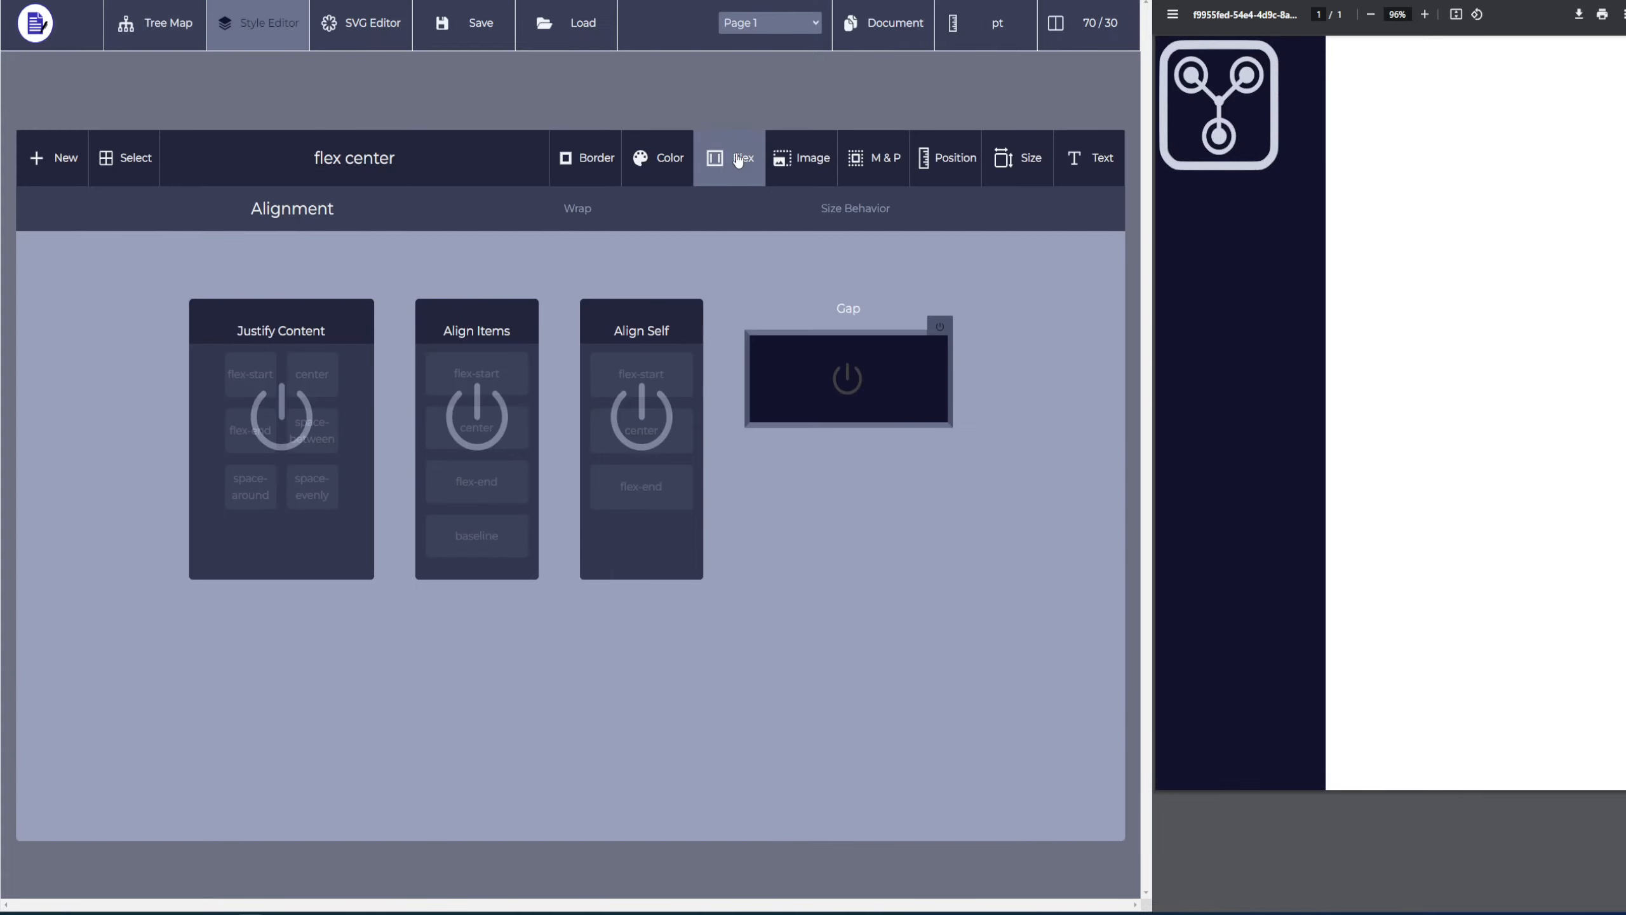
{"action": "left_click", "coordinate": [281, 420]}
{"action": "left_click", "coordinate": [315, 376]}
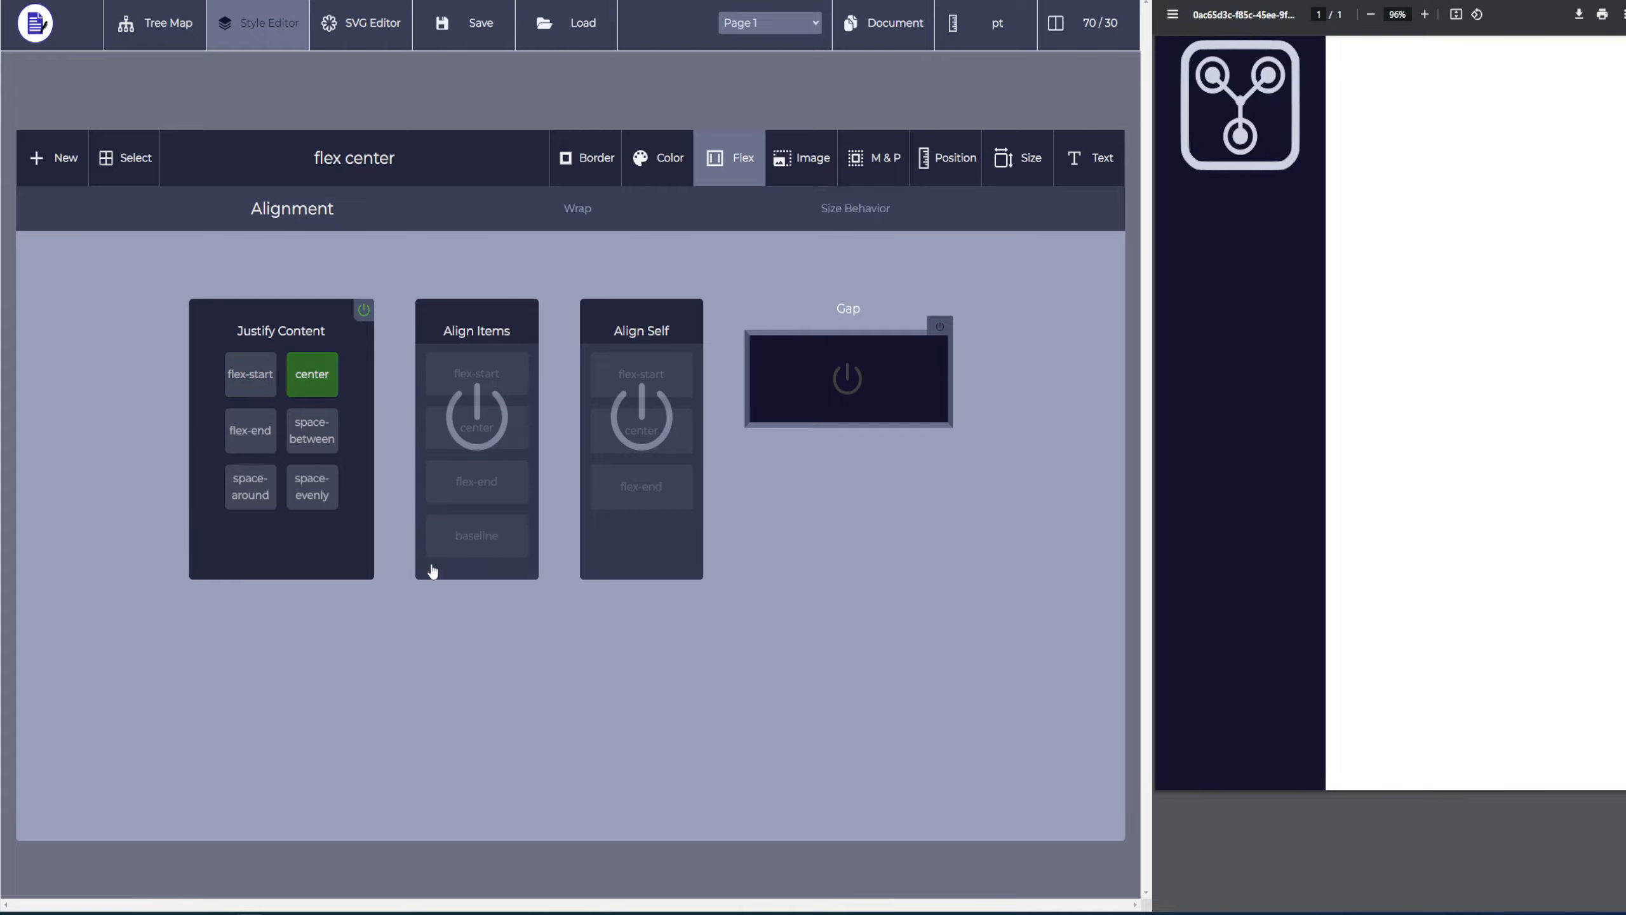
Create a new style named "padding top 8" from the styles of Row 1-1
{"action": "left_click", "coordinate": [155, 22]}
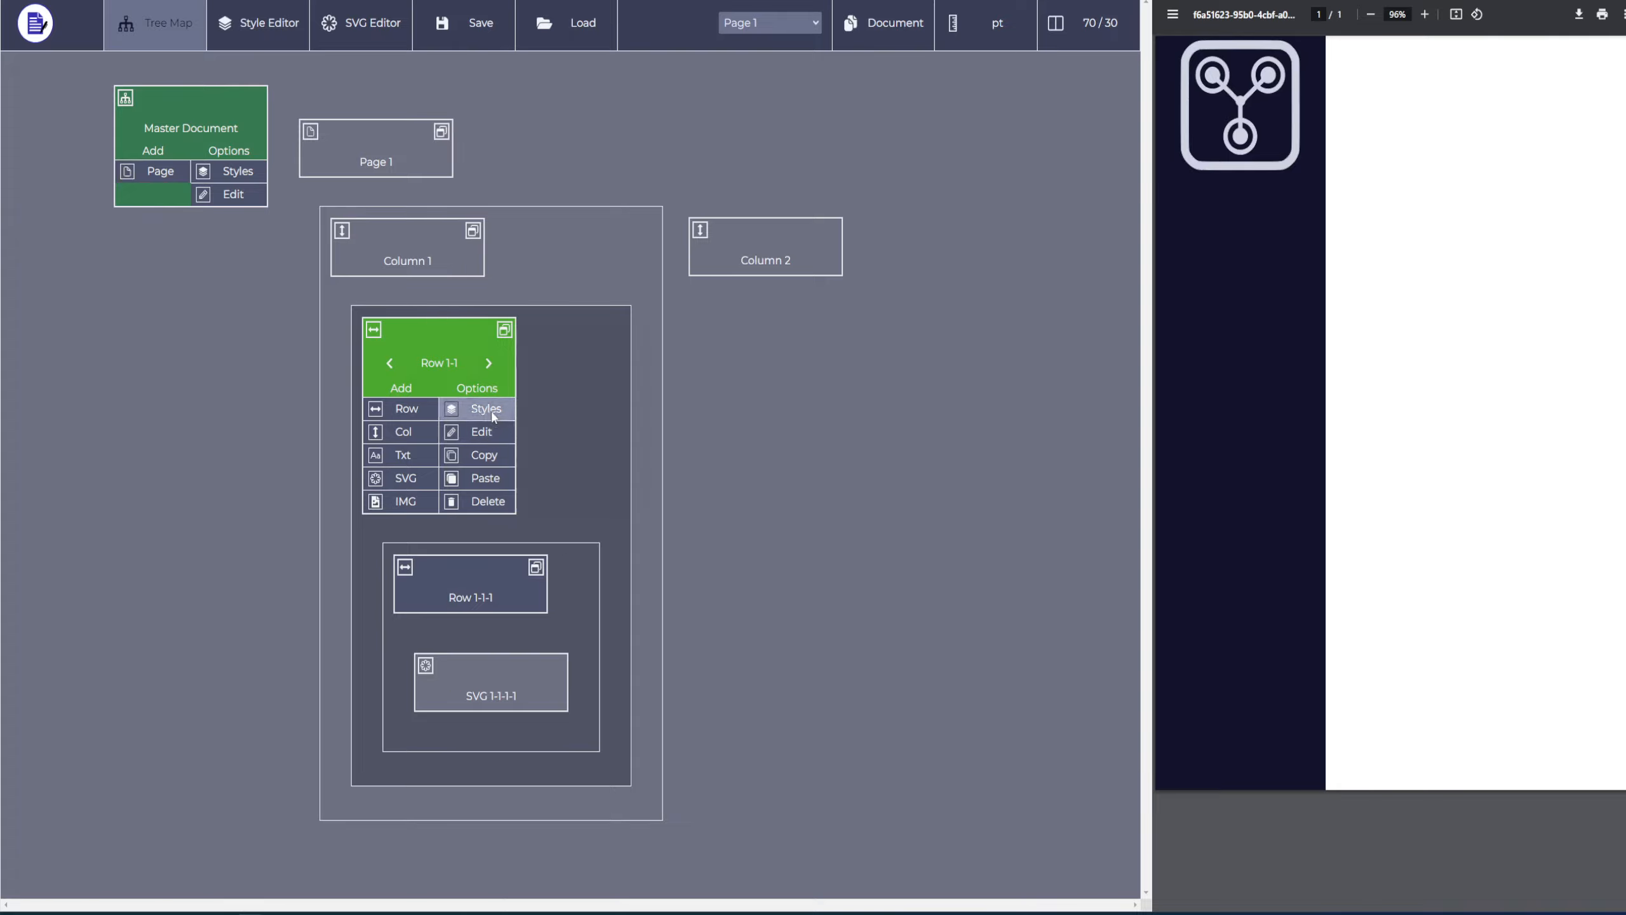
{"action": "left_click", "coordinate": [499, 418]}
{"action": "left_click", "coordinate": [561, 362]}
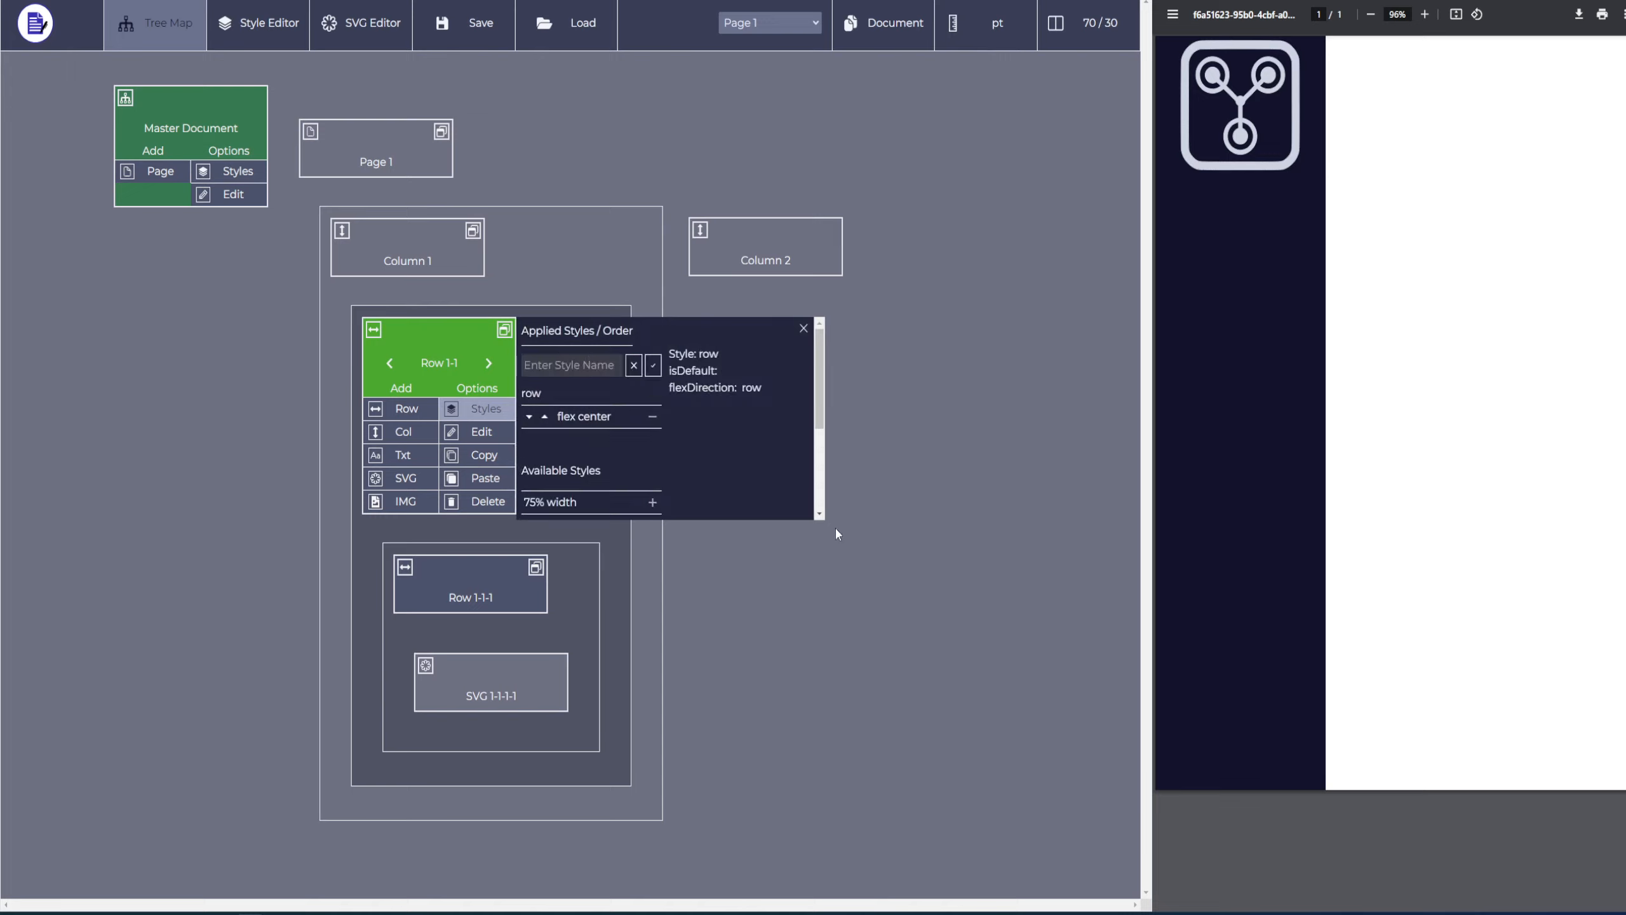
{"action": "type", "text": "padding top 8"}
{"action": "key", "text": "Return"}
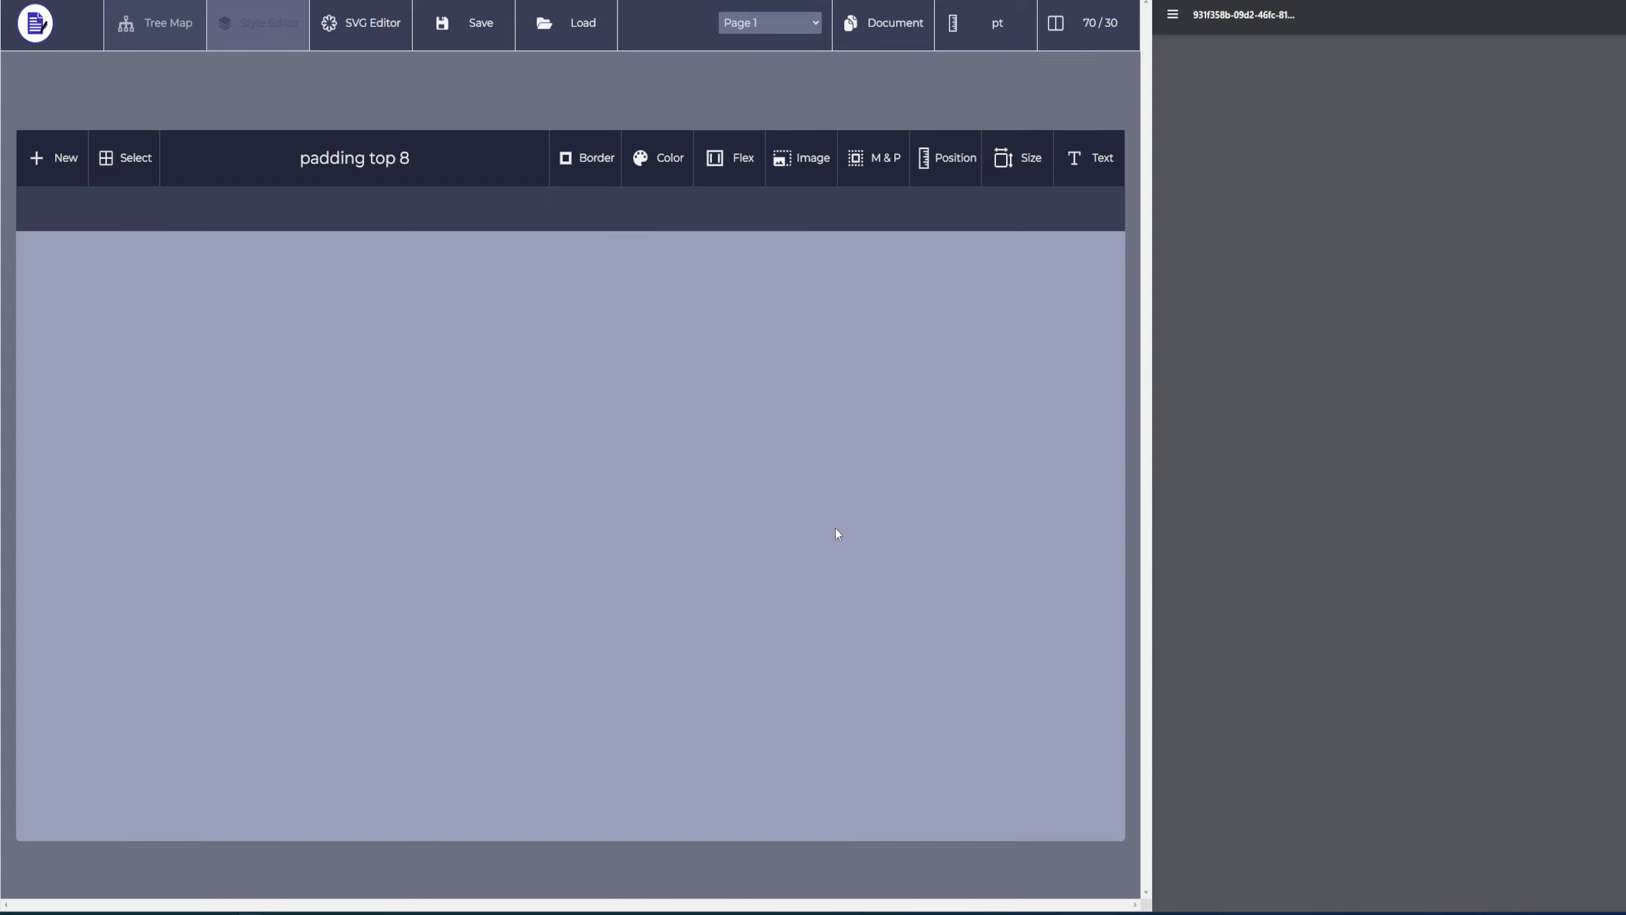
Enable the top margin and the top padding of the padding top 8 style
{"action": "left_click", "coordinate": [927, 158]}
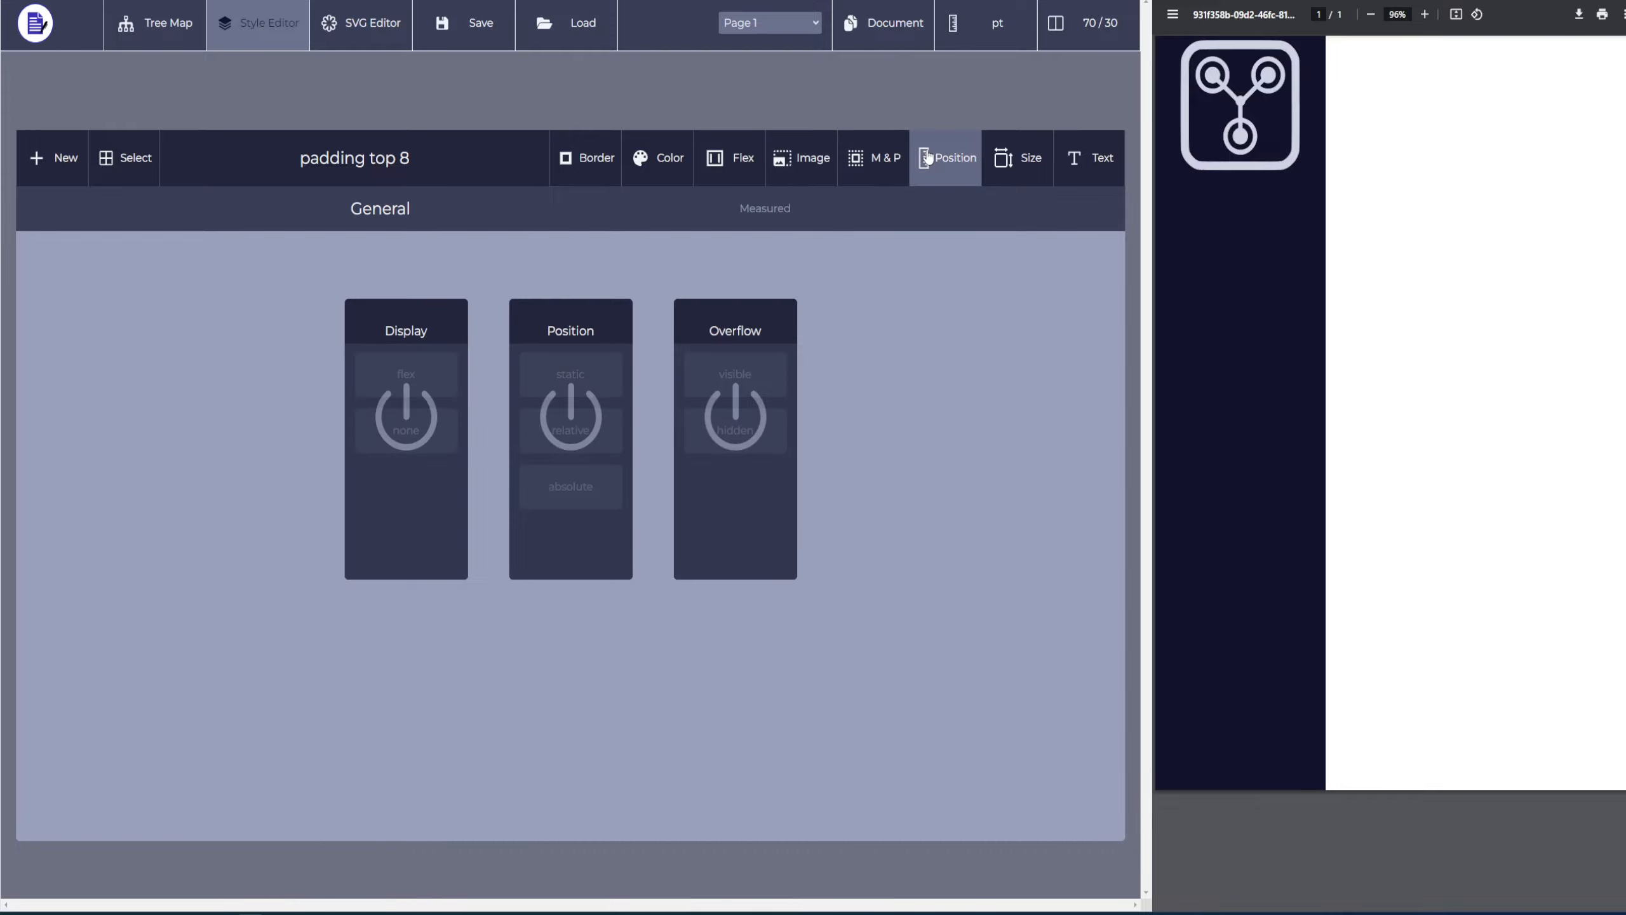
{"action": "left_click", "coordinate": [873, 164]}
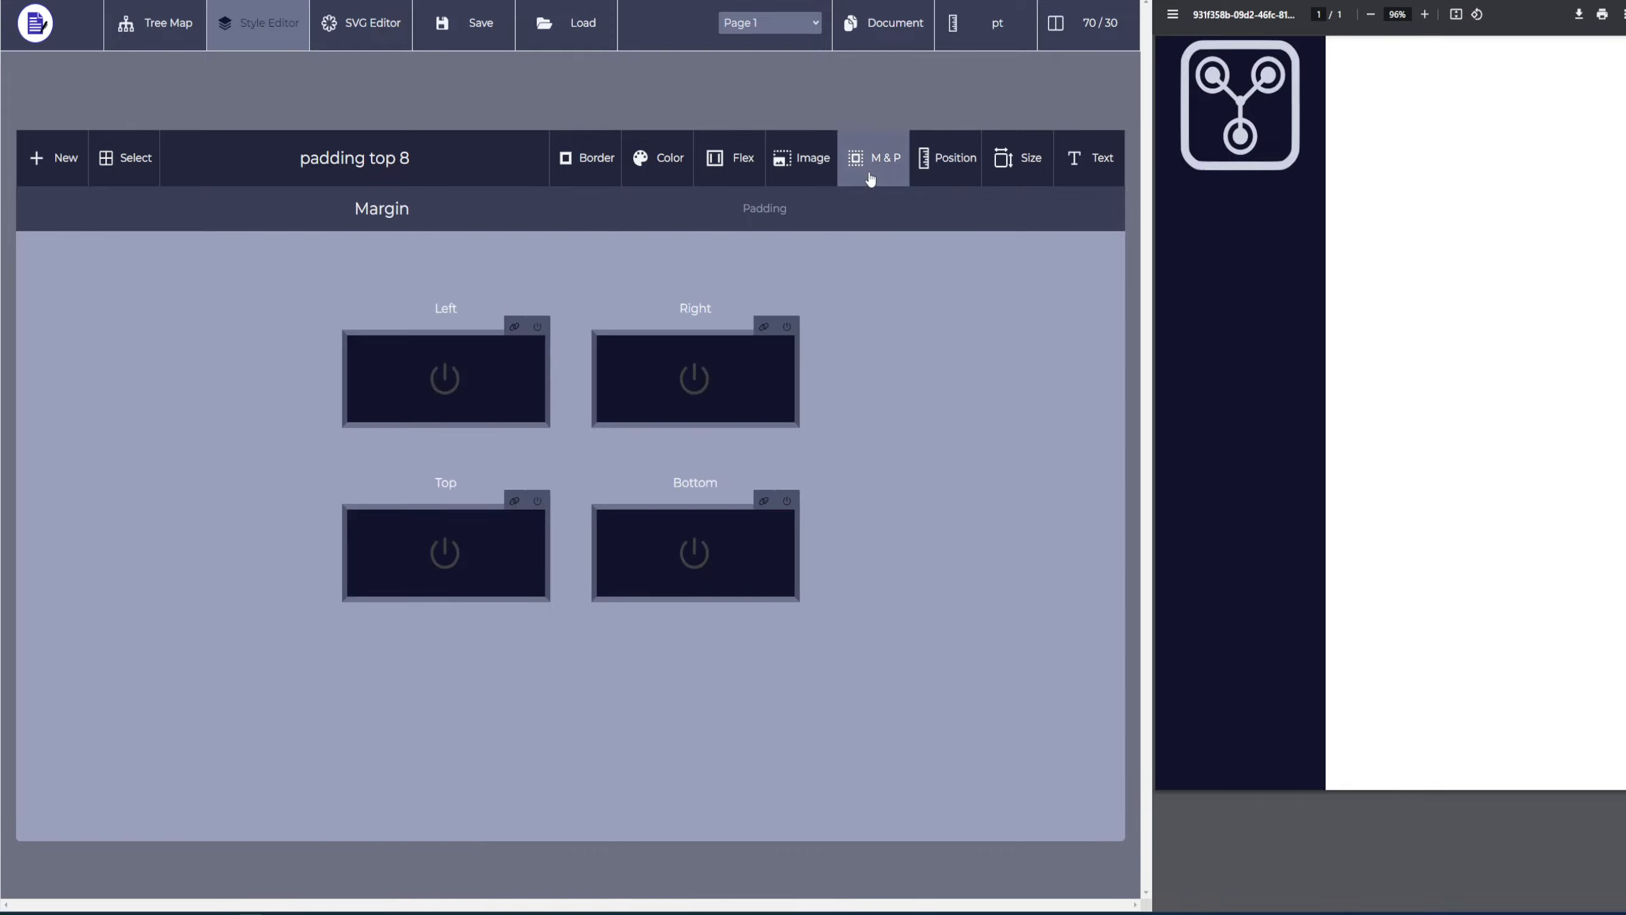
{"action": "left_click", "coordinate": [416, 569]}
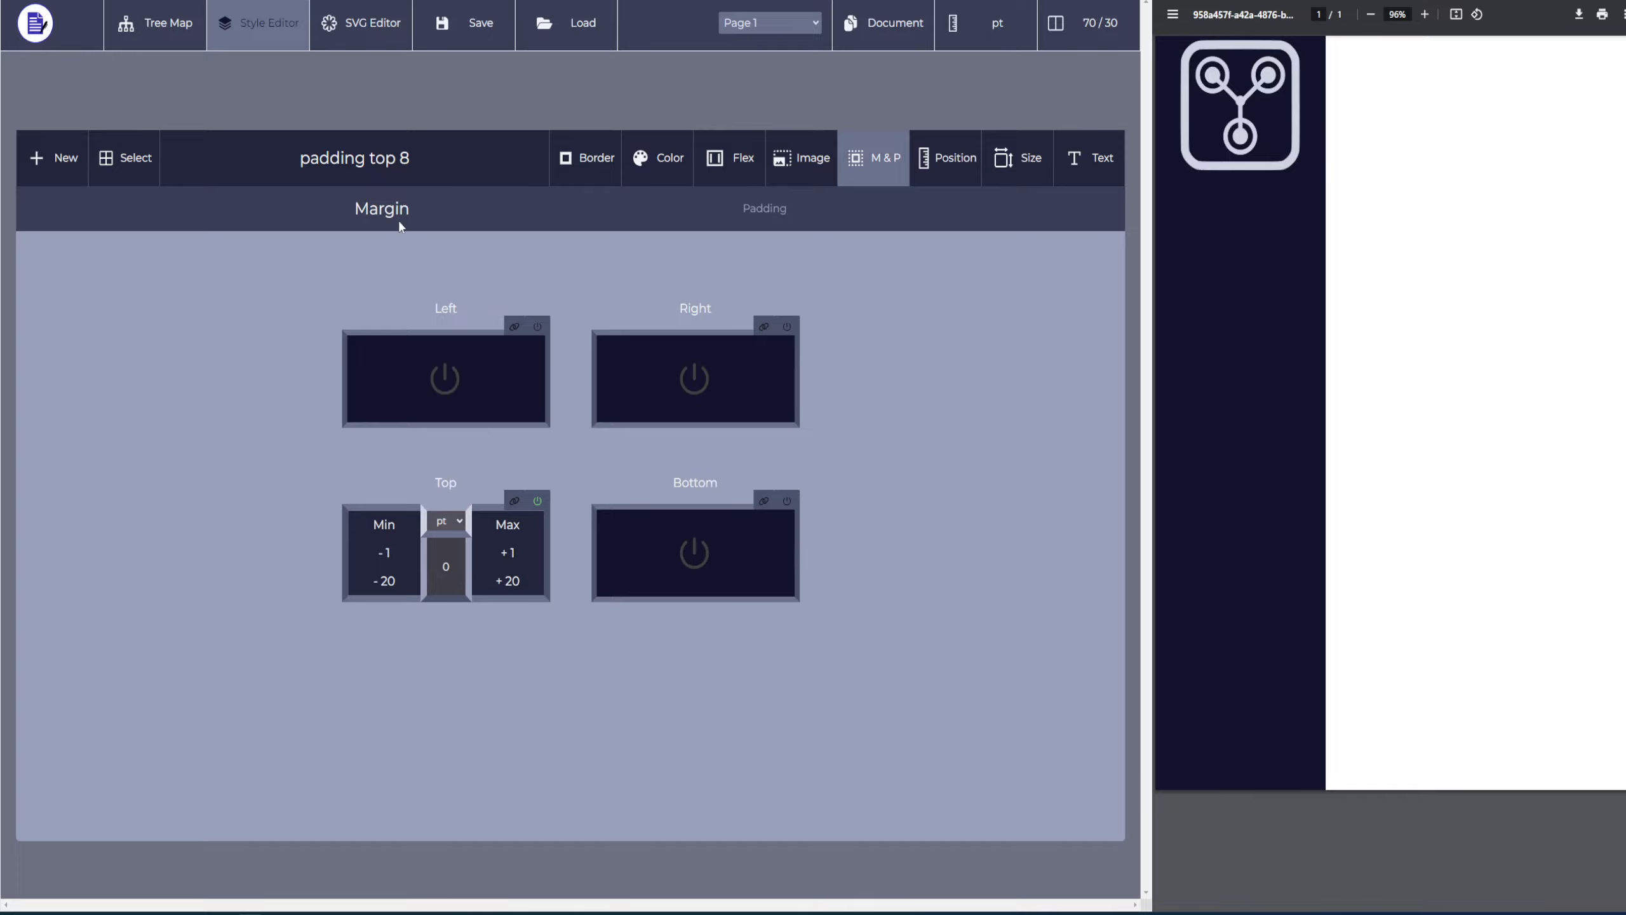
{"action": "left_click", "coordinate": [772, 208]}
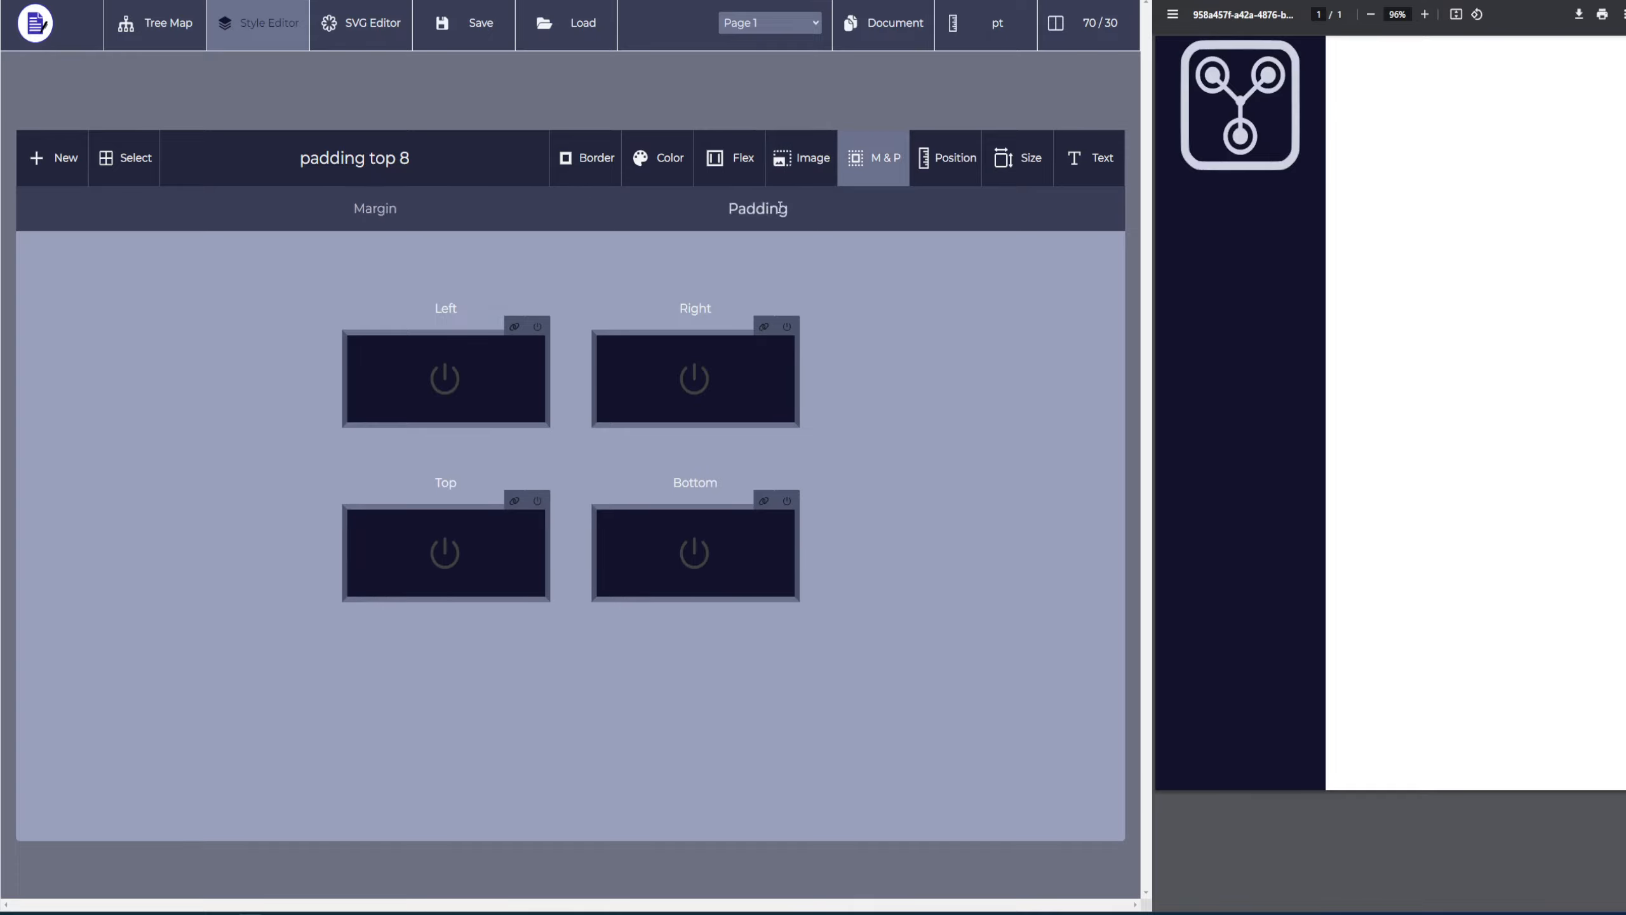
{"action": "left_click", "coordinate": [446, 549]}
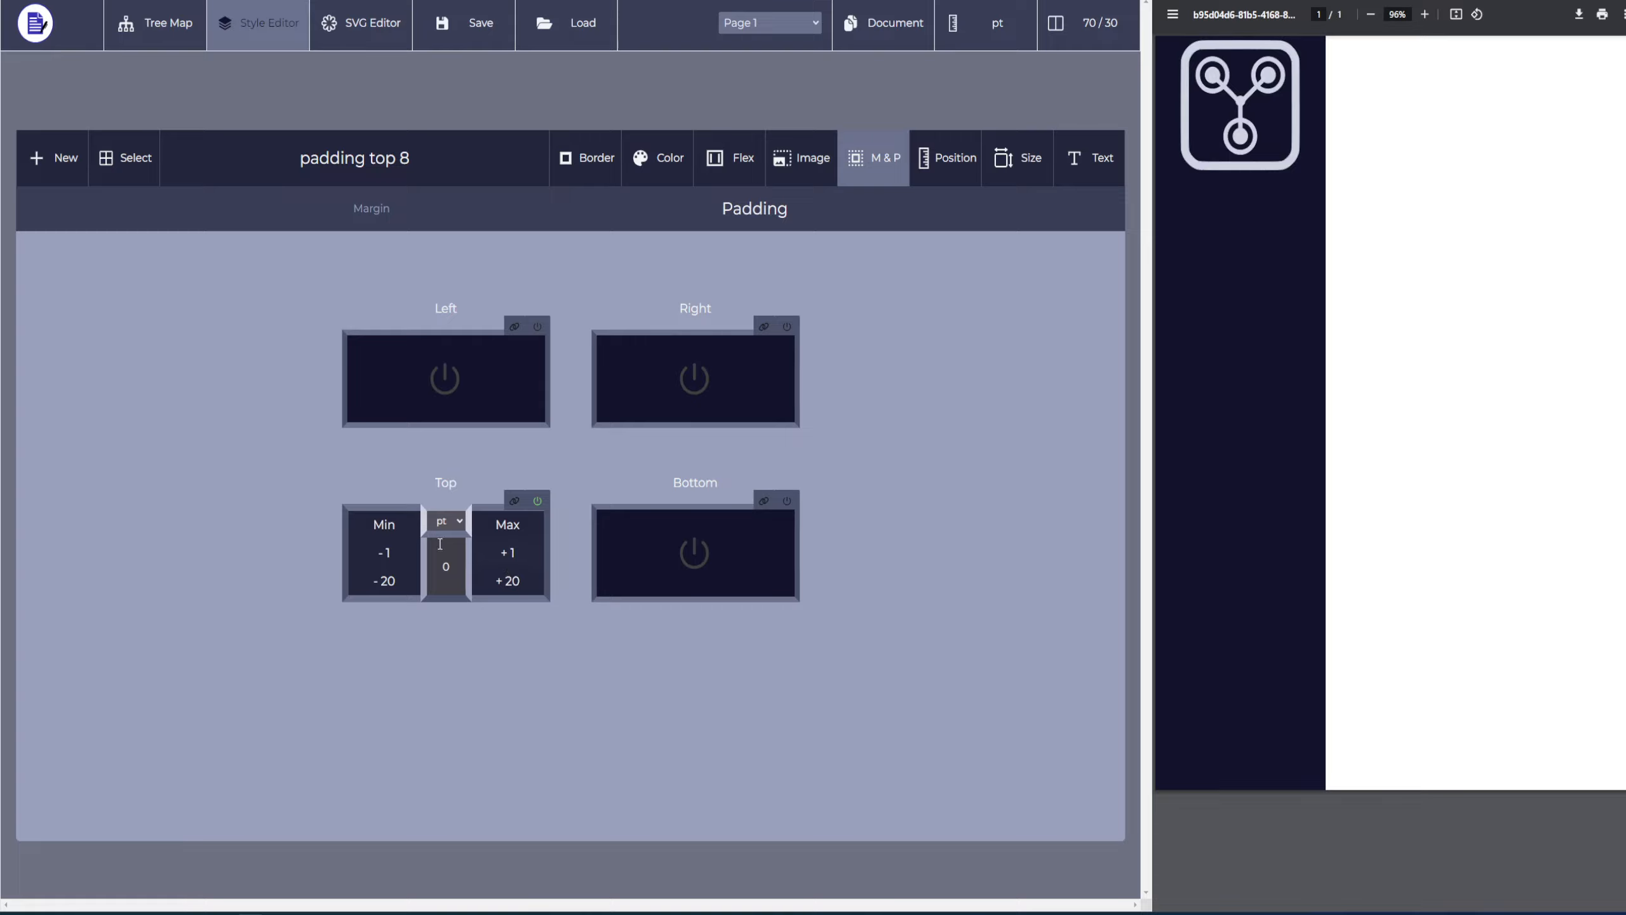
Set the top padding of the padding top 8 style to 8 pt
{"action": "left_click", "coordinate": [452, 522]}
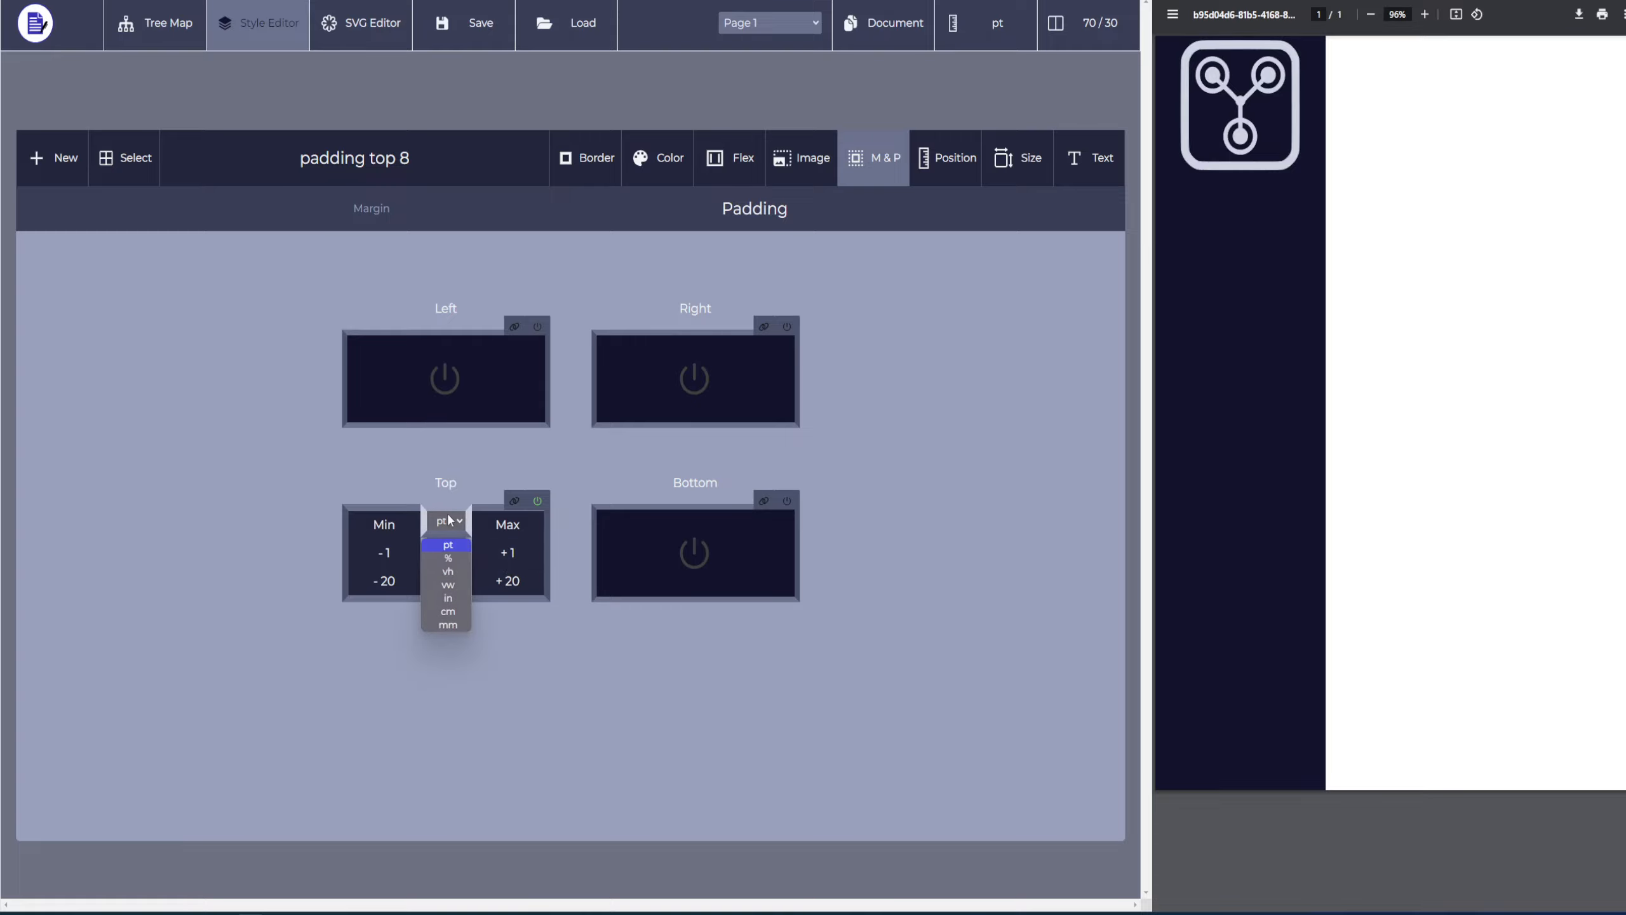
{"action": "left_click", "coordinate": [456, 522]}
{"action": "left_click", "coordinate": [508, 551]}
{"action": "left_click", "coordinate": [510, 552]}
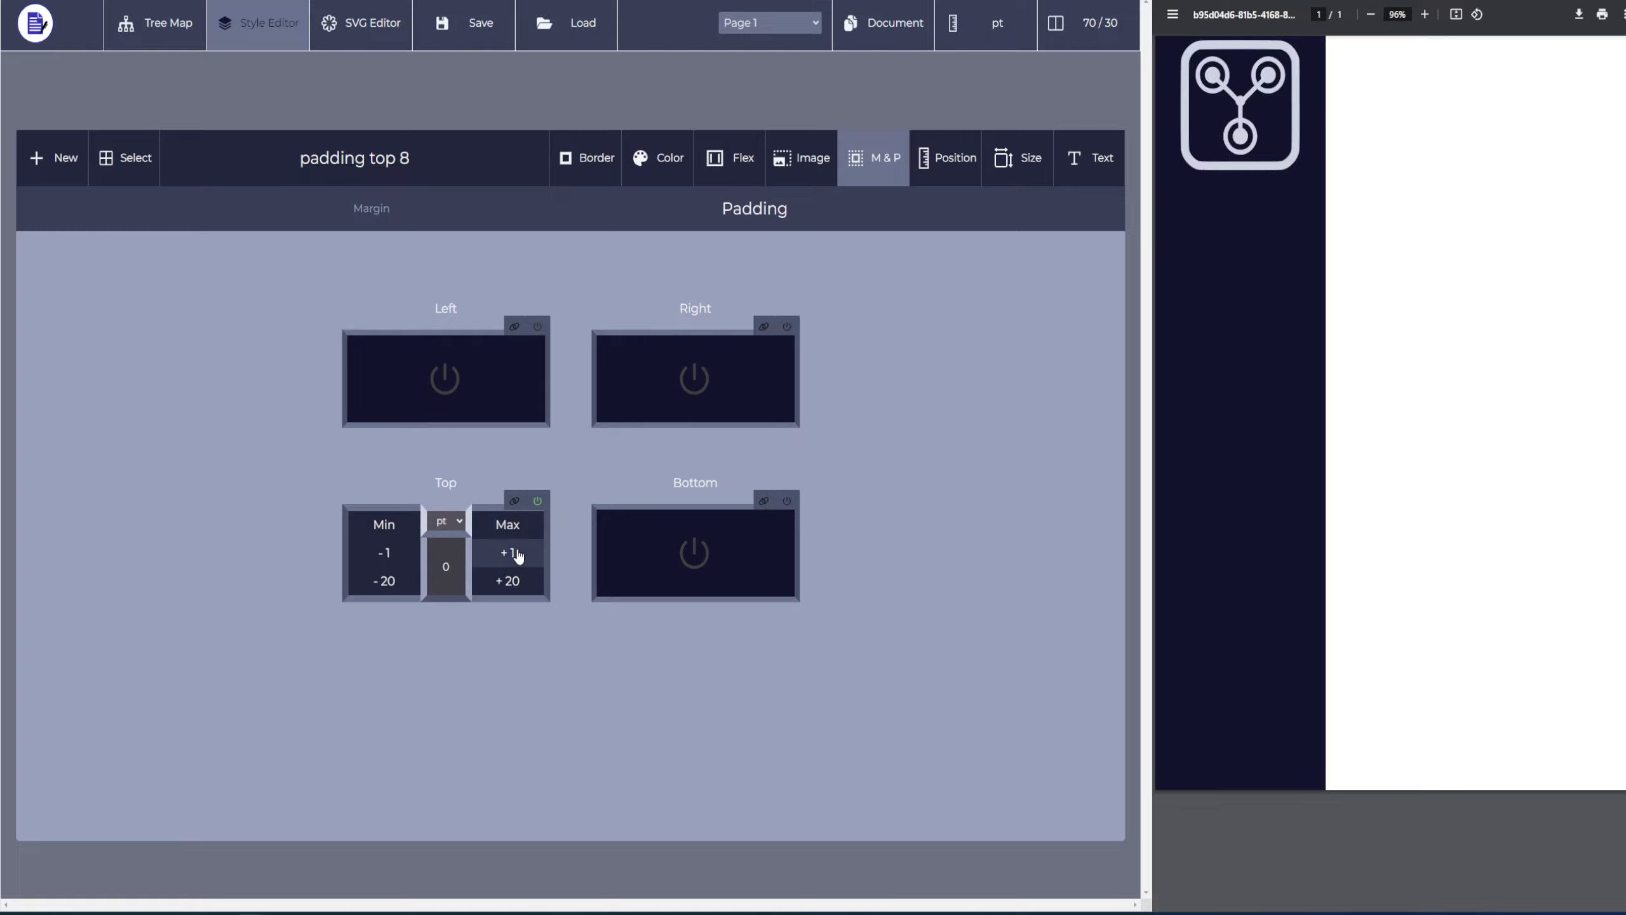
{"action": "left_click", "coordinate": [514, 555]}
{"action": "left_click", "coordinate": [515, 554]}
{"action": "left_click", "coordinate": [515, 555]}
{"action": "left_click", "coordinate": [515, 556]}
{"action": "left_click", "coordinate": [516, 556]}
{"action": "left_click", "coordinate": [516, 556]}
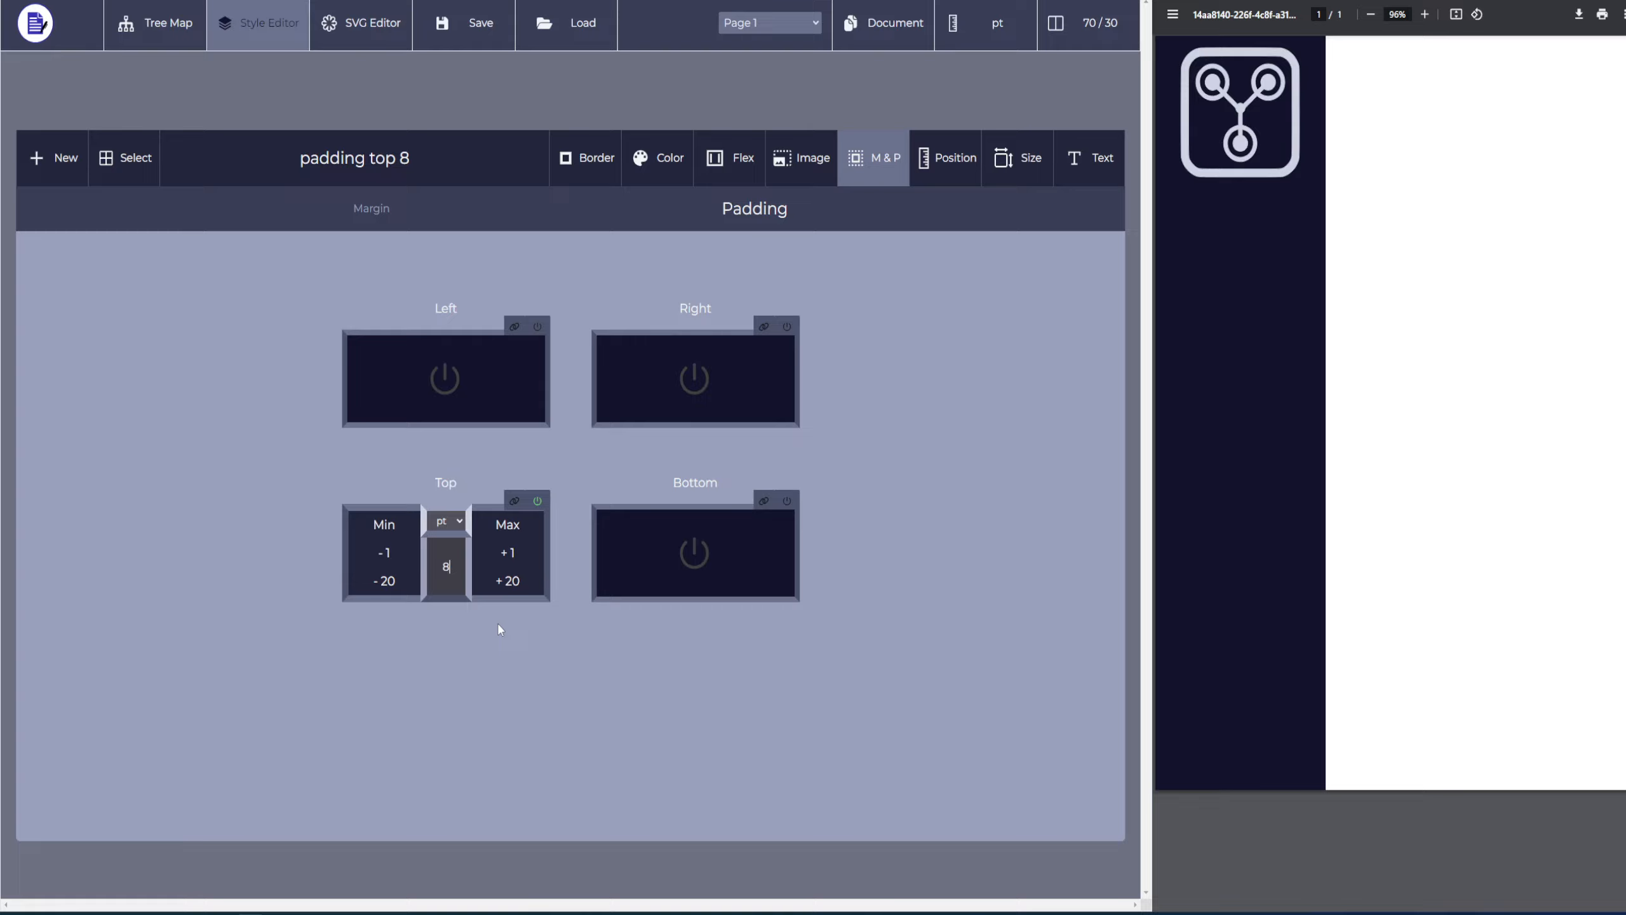
Try a top padding of 18 pt in the padding top 8 style and return it to 8 pt
{"action": "key", "text": "BackSpace"}
{"action": "type", "text": "0"}
{"action": "type", "text": "18"}
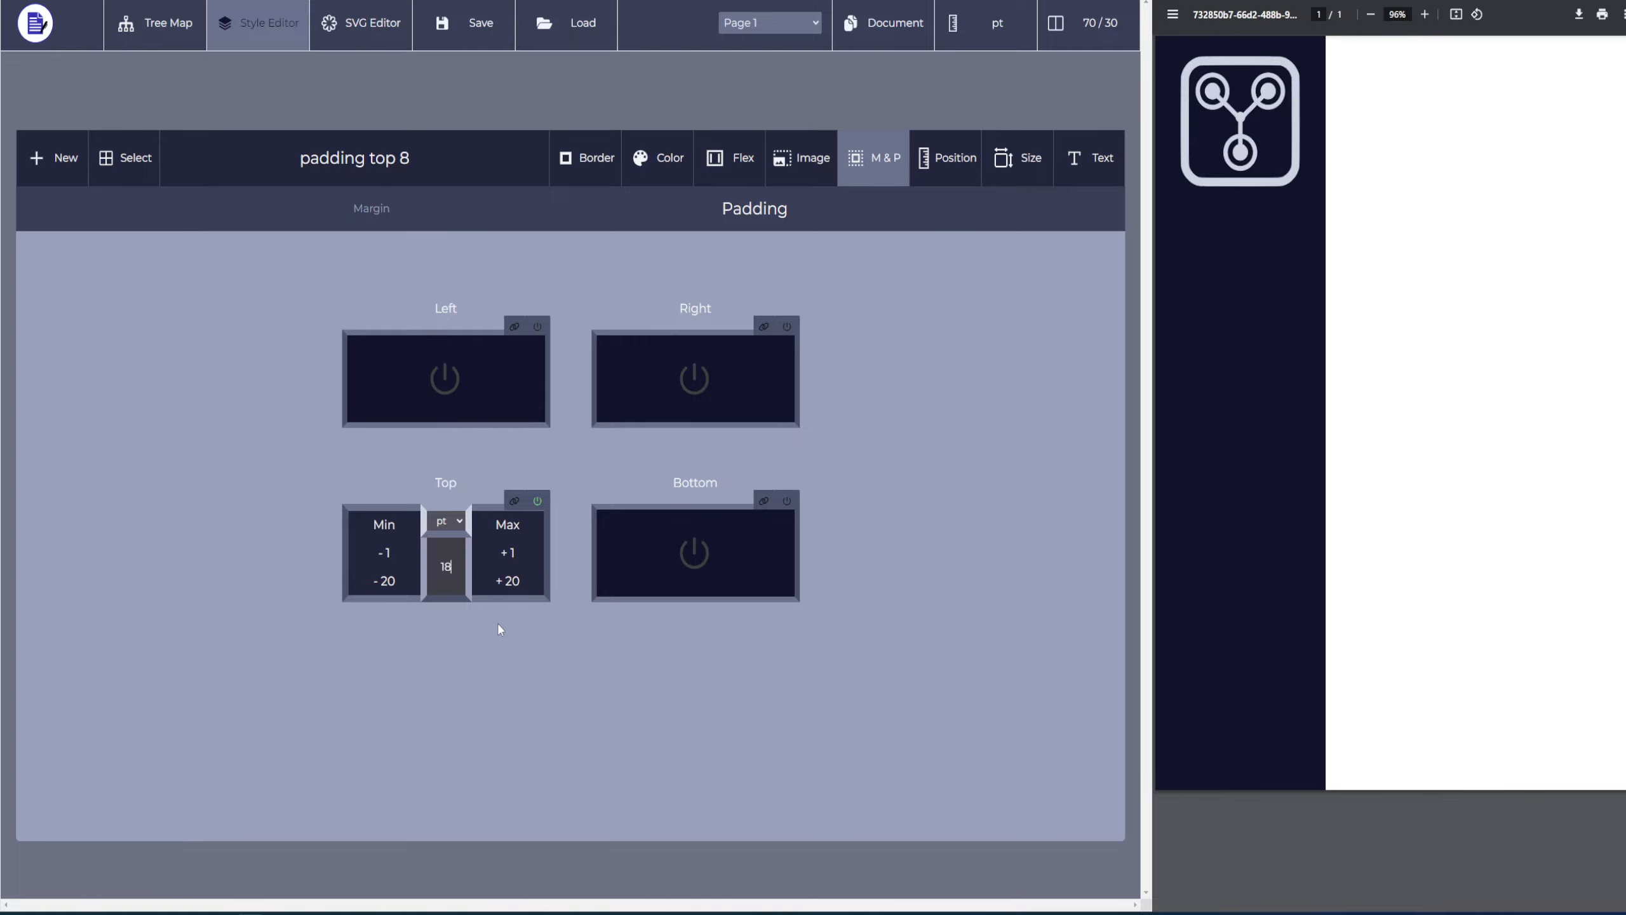
{"action": "key", "text": "Left"}
{"action": "key", "text": "BackSpace"}
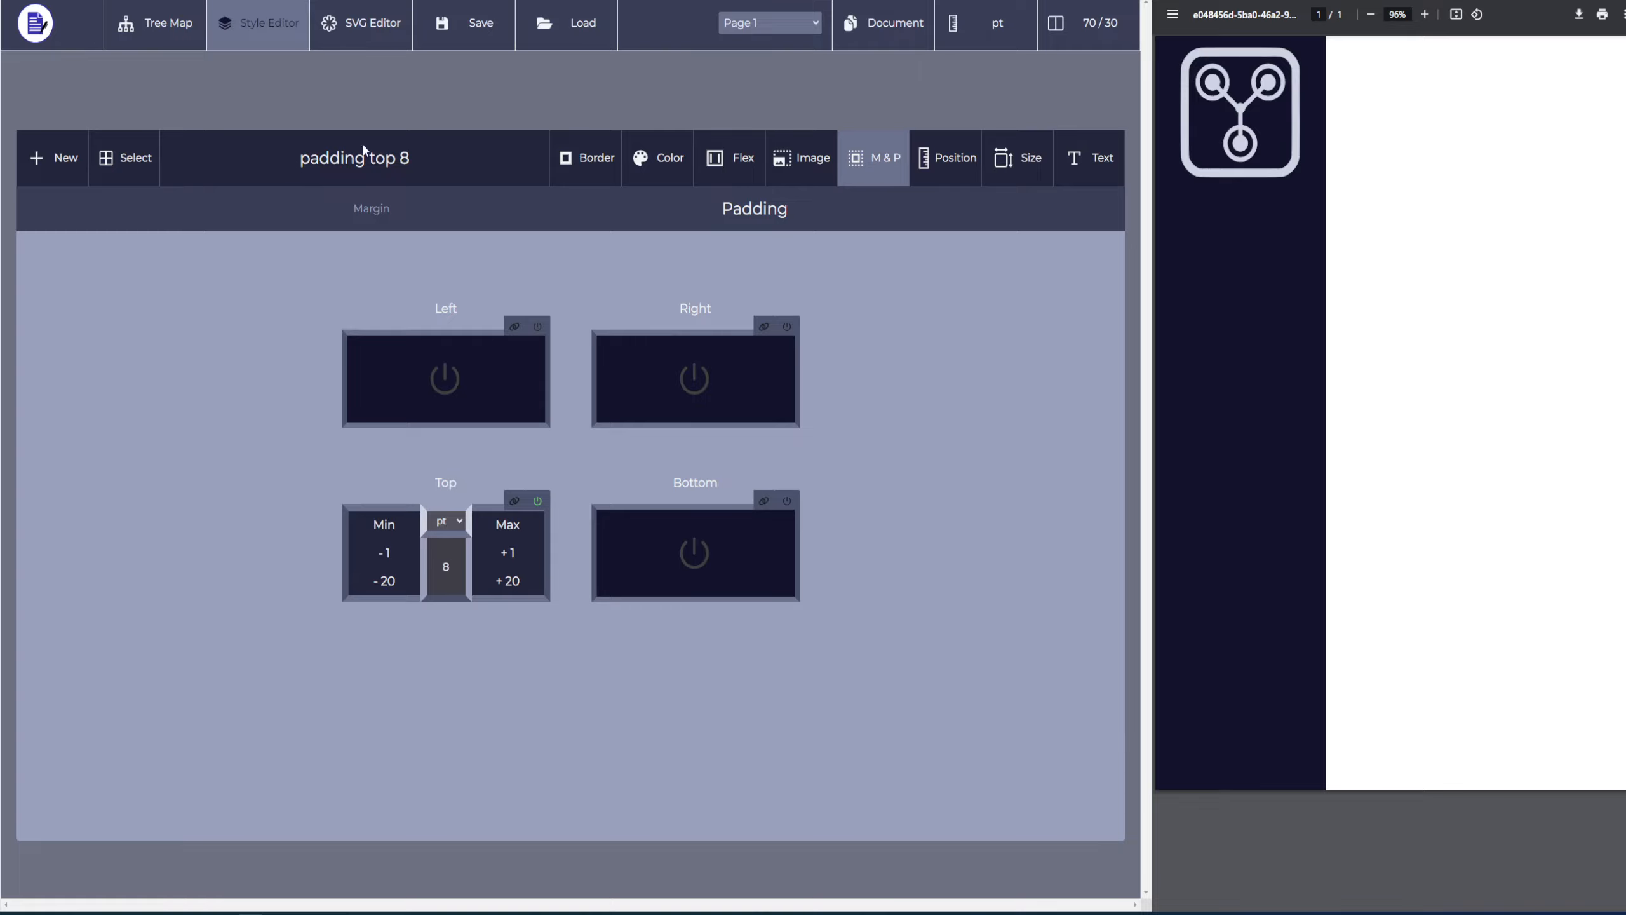
Keep pt as the default unit, enable the left, right and bottom padding to check their units, and disable all three again
{"action": "left_click", "coordinate": [988, 30]}
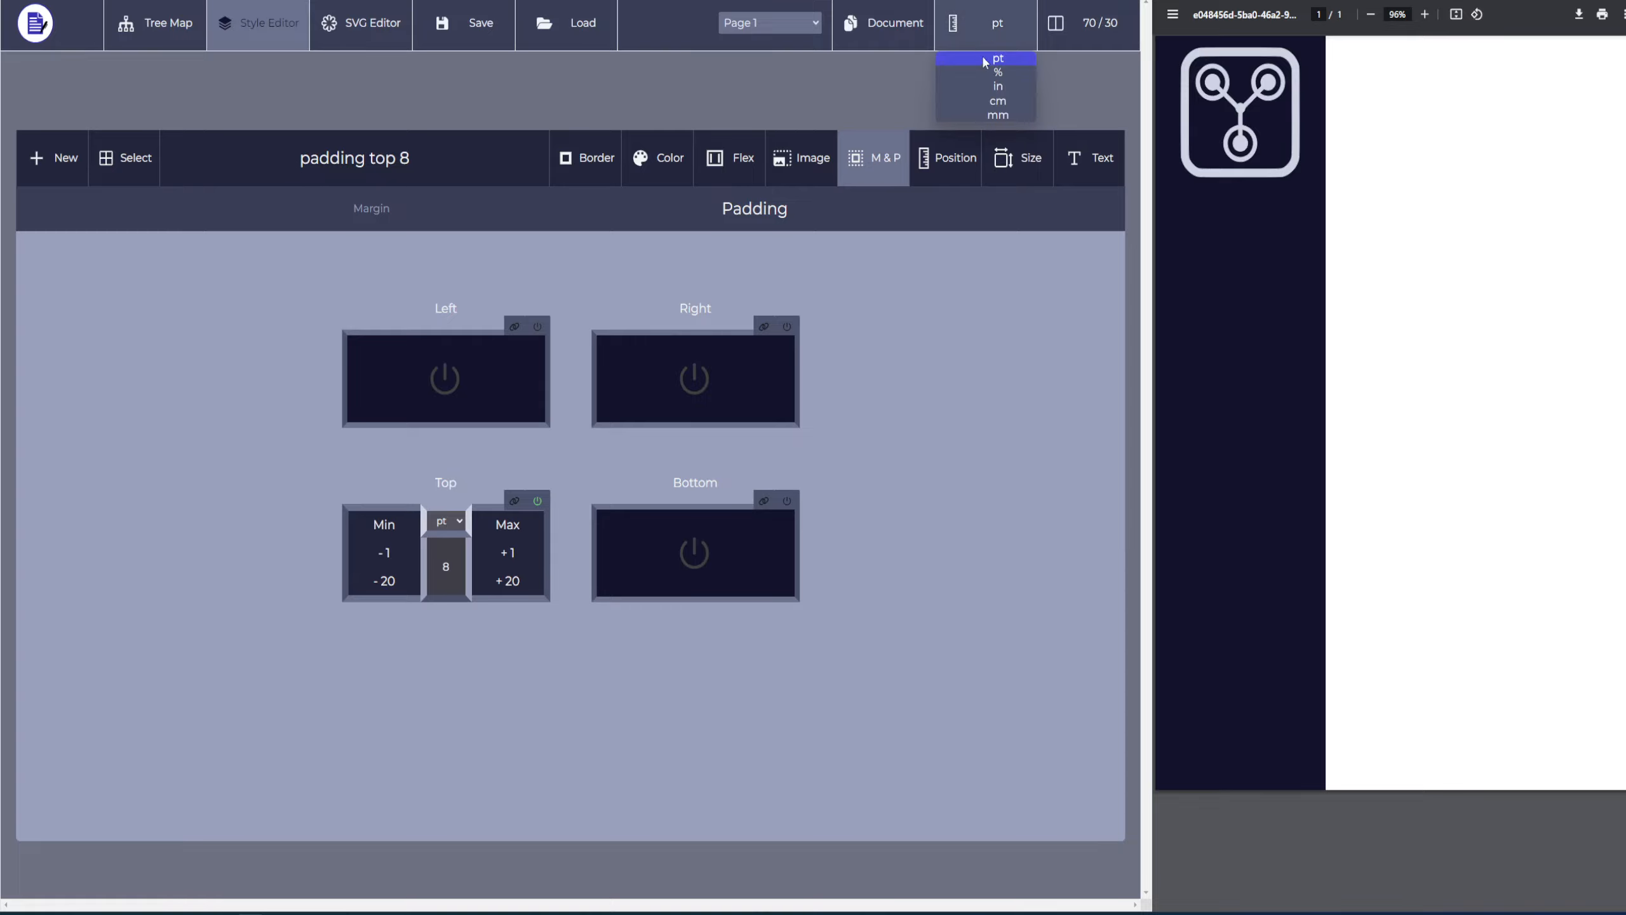
{"action": "left_click", "coordinate": [1006, 32]}
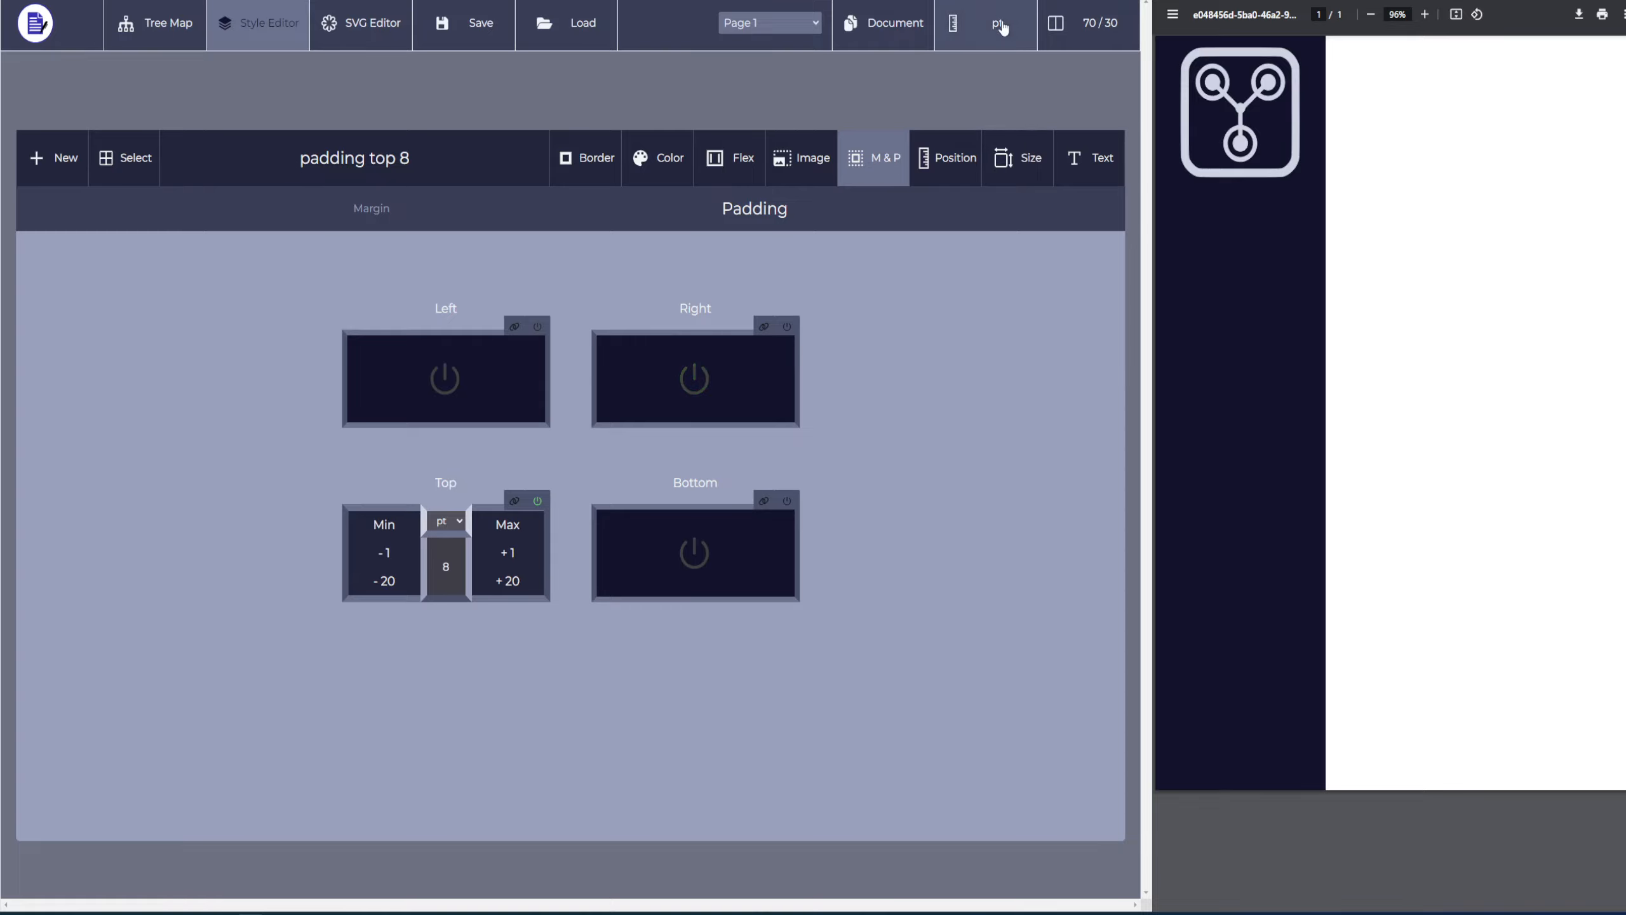
{"action": "left_click", "coordinate": [446, 404]}
{"action": "left_click", "coordinate": [631, 403]}
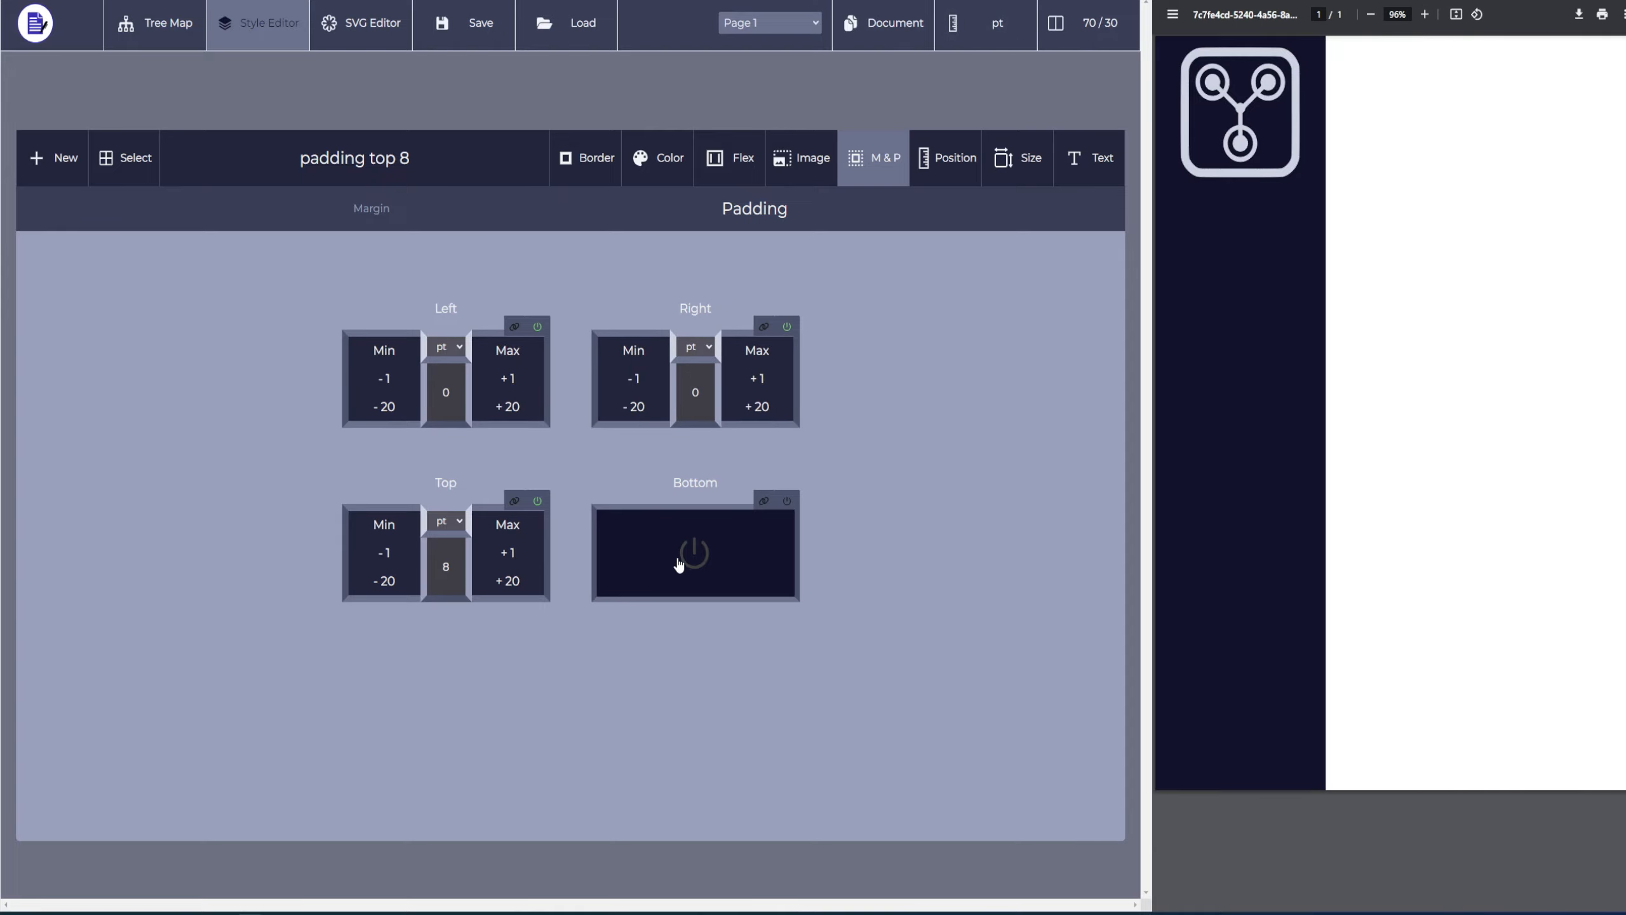
{"action": "left_click", "coordinate": [690, 548]}
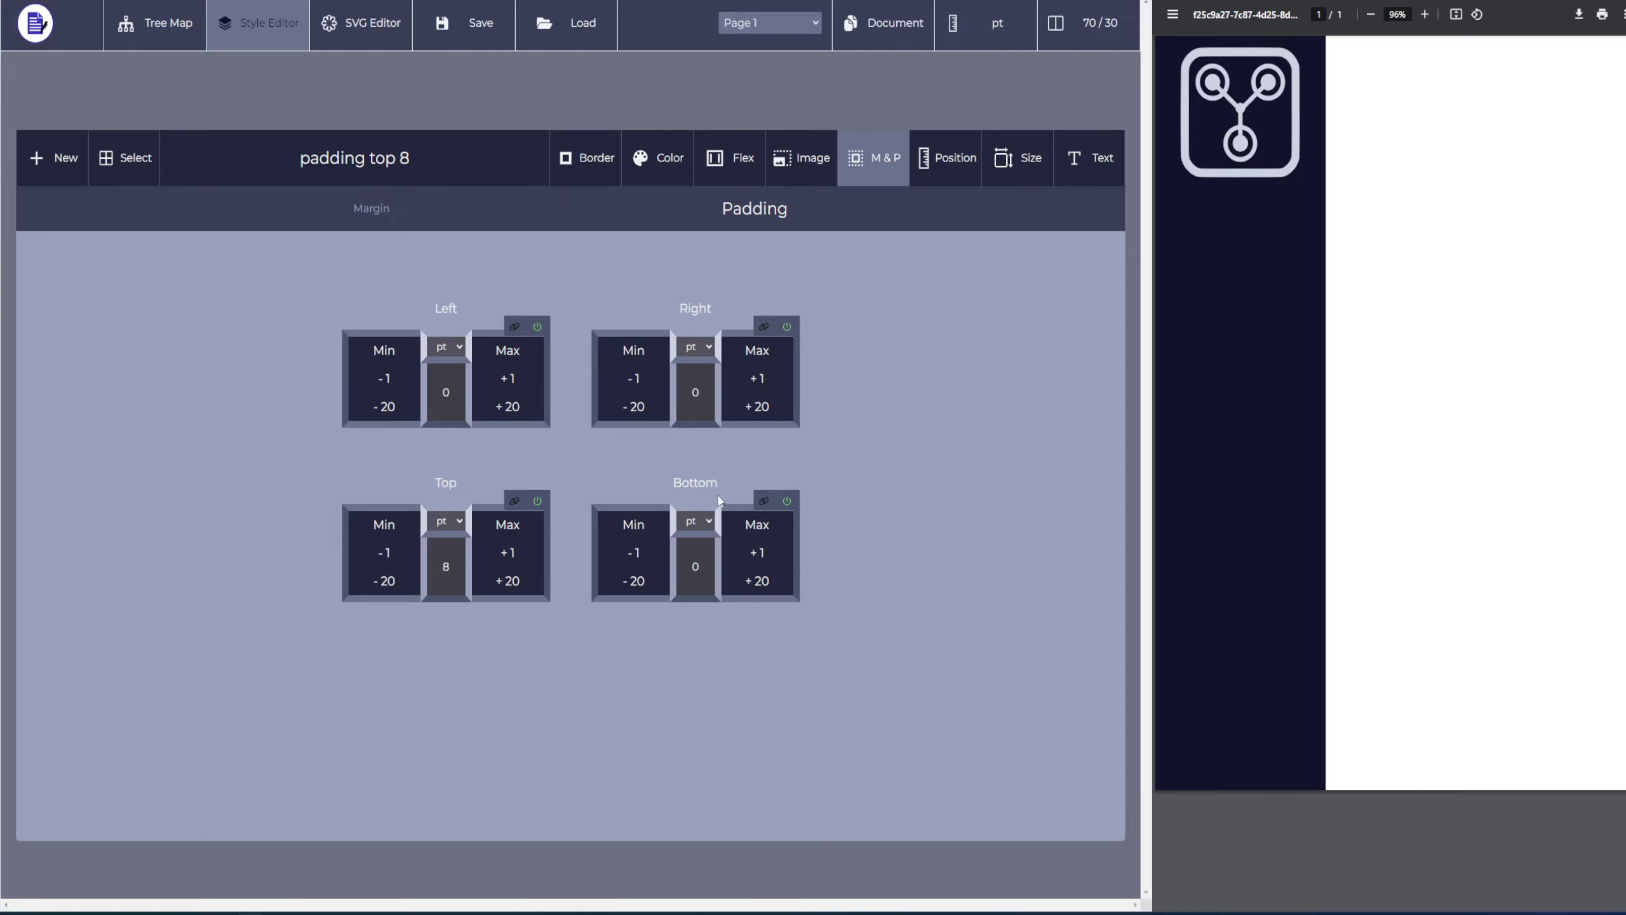
{"action": "left_click", "coordinate": [698, 523]}
{"action": "left_click", "coordinate": [698, 544]}
{"action": "left_click", "coordinate": [782, 505]}
{"action": "left_click", "coordinate": [786, 327]}
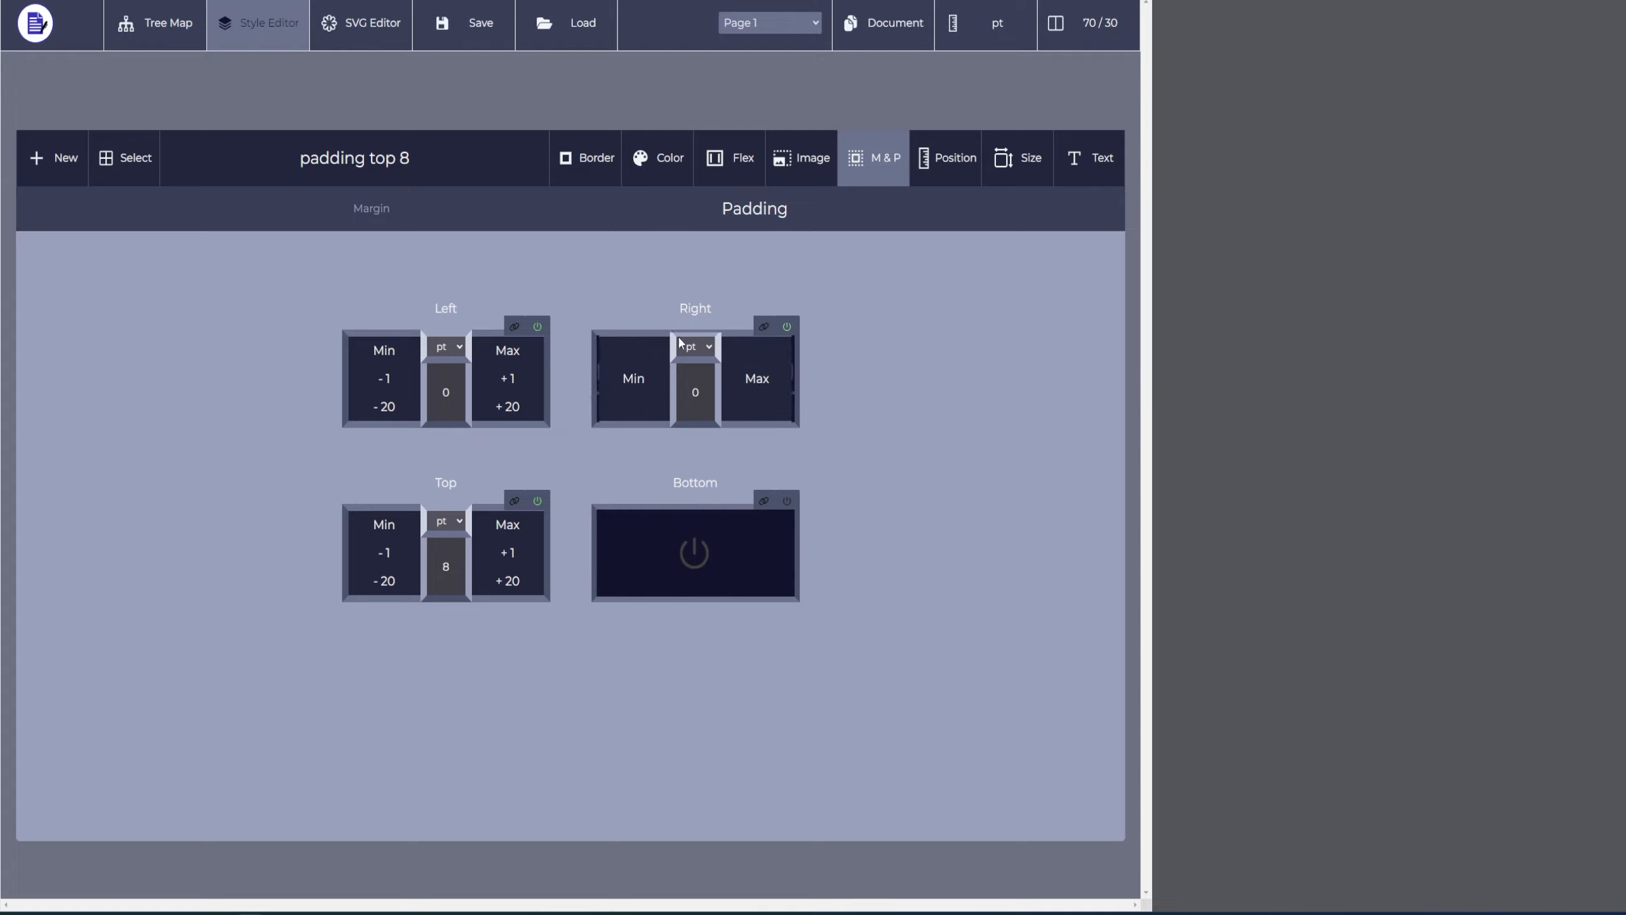
{"action": "left_click", "coordinate": [537, 328]}
Set the default measurement unit to cm
{"action": "left_click", "coordinate": [981, 35]}
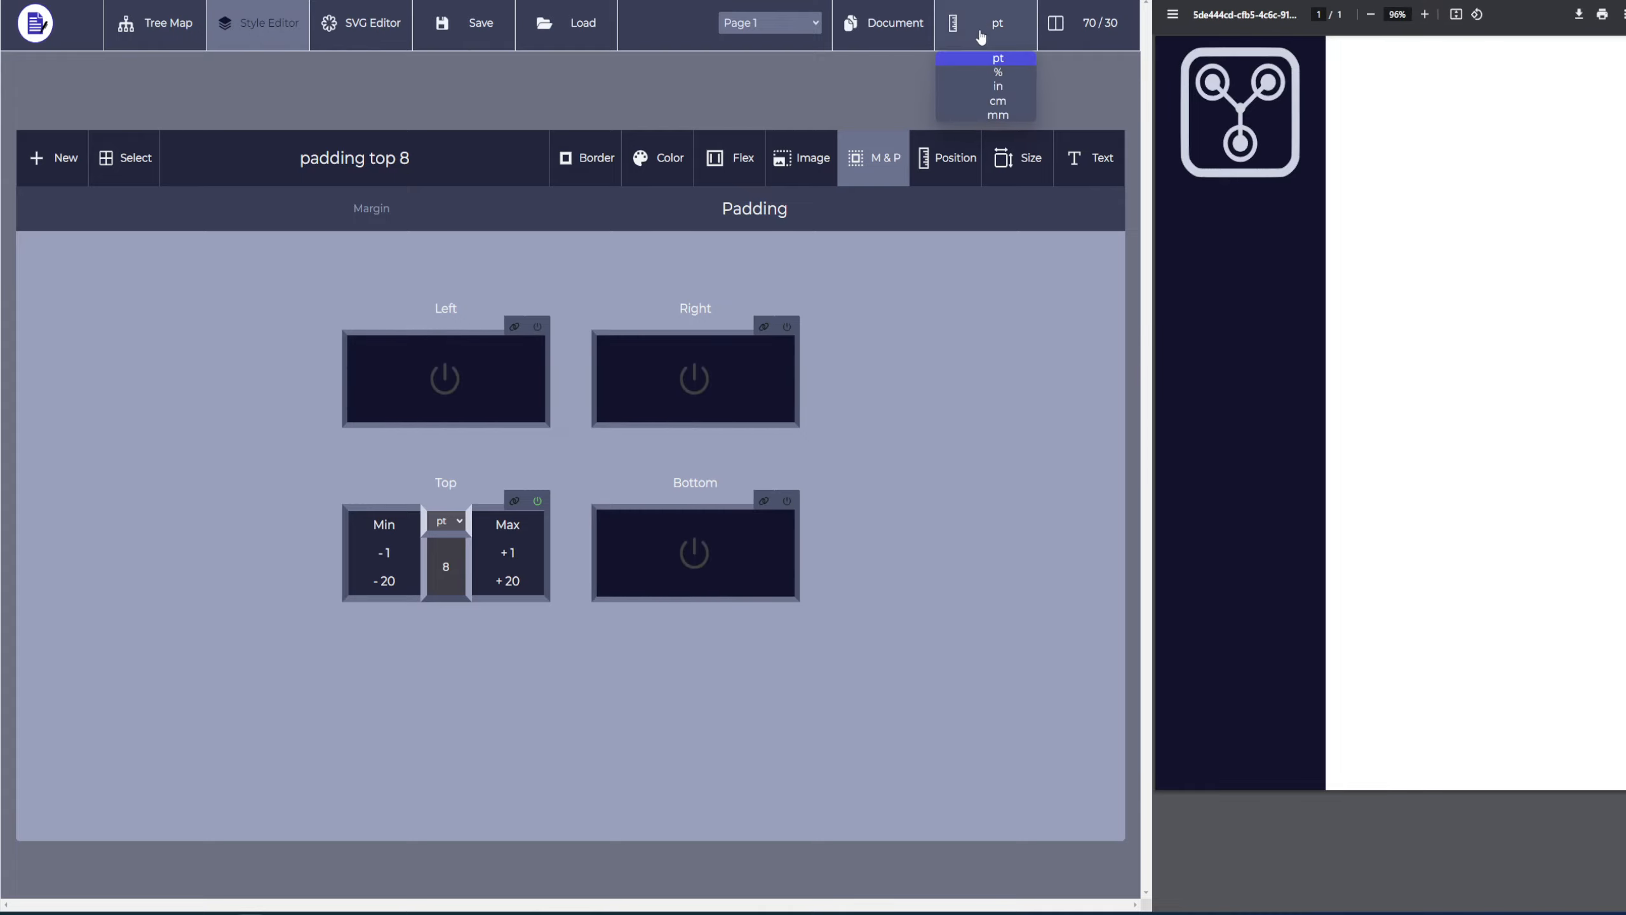
{"action": "left_click", "coordinate": [998, 101]}
Enable the left, right and bottom padding to check that they use cm, and disable all three again
{"action": "left_click", "coordinate": [445, 379]}
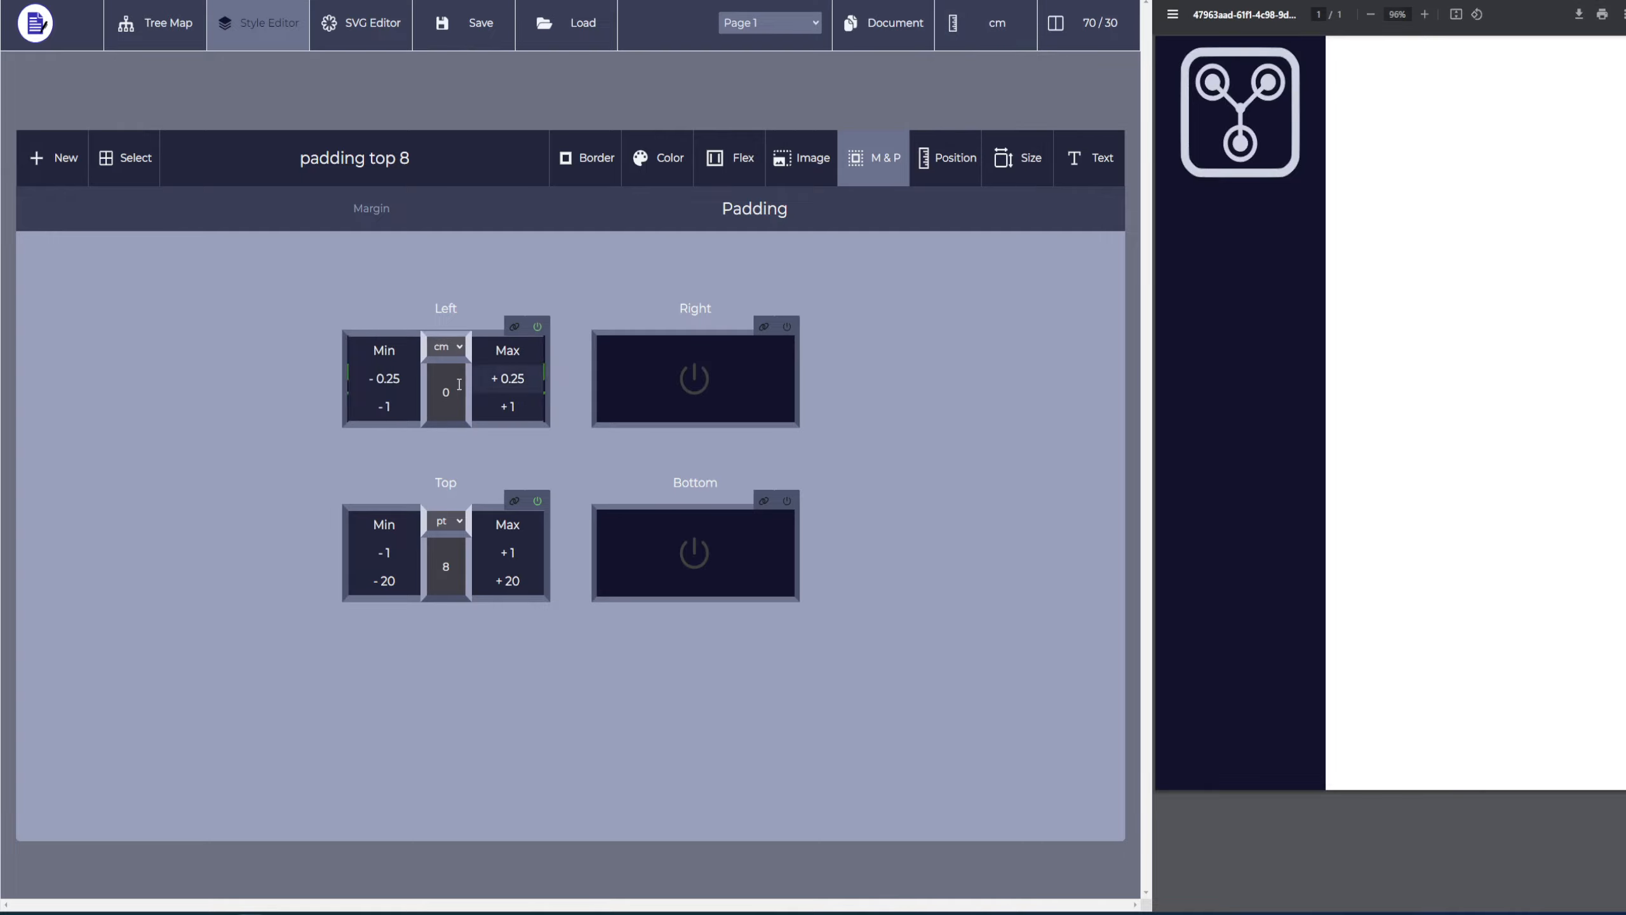
{"action": "left_click", "coordinate": [665, 394]}
{"action": "left_click", "coordinate": [719, 538]}
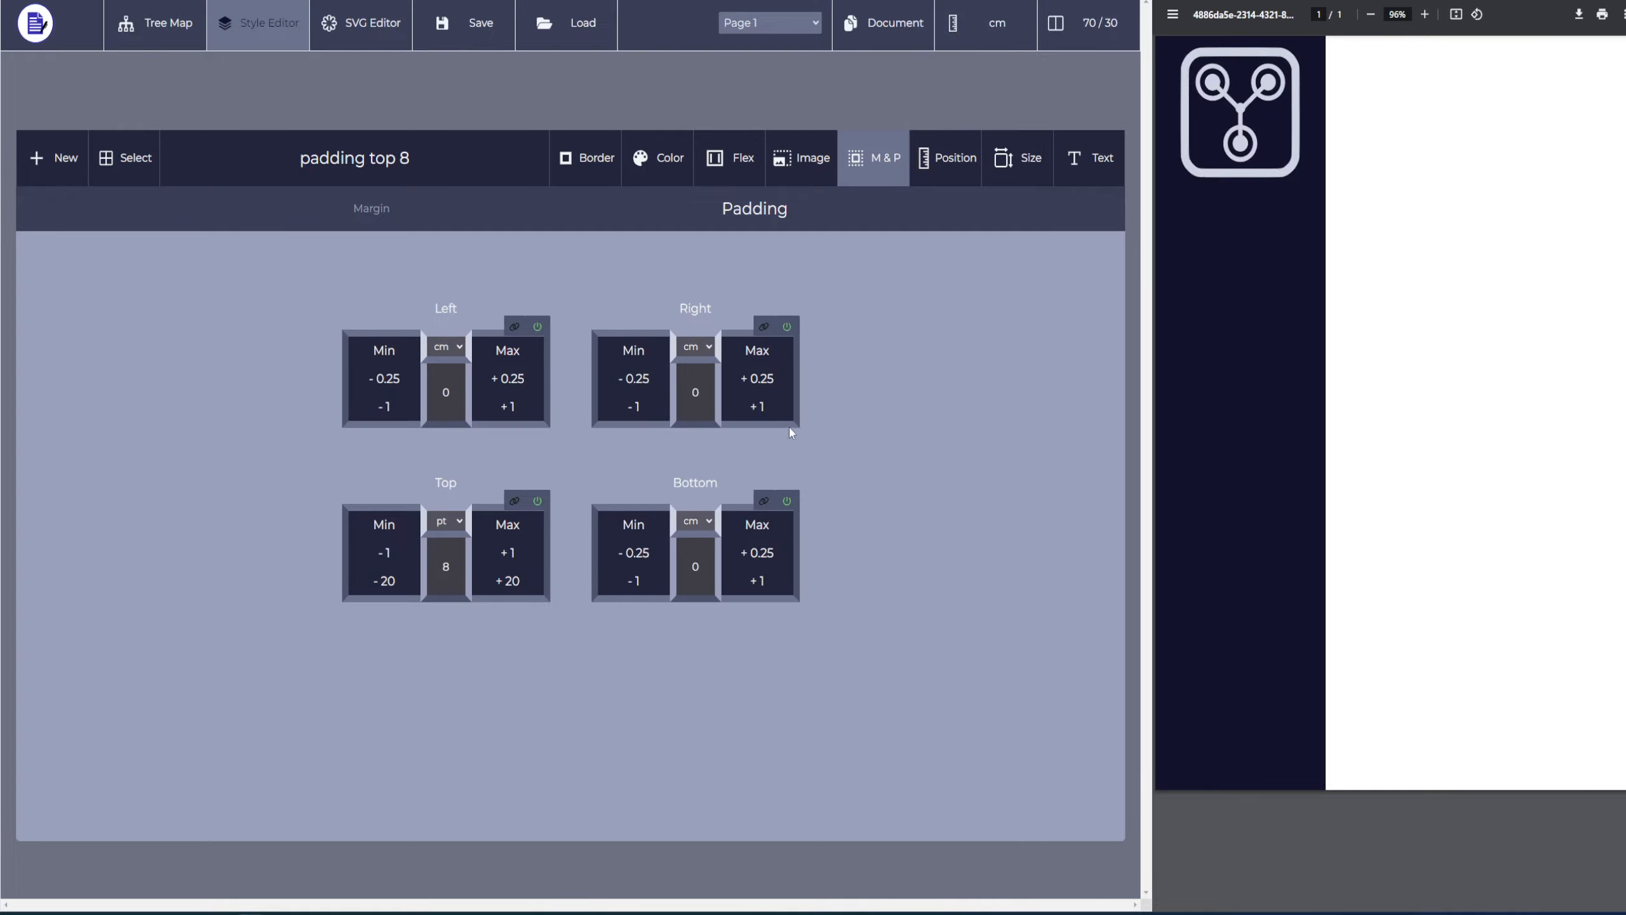
{"action": "left_click", "coordinate": [787, 500]}
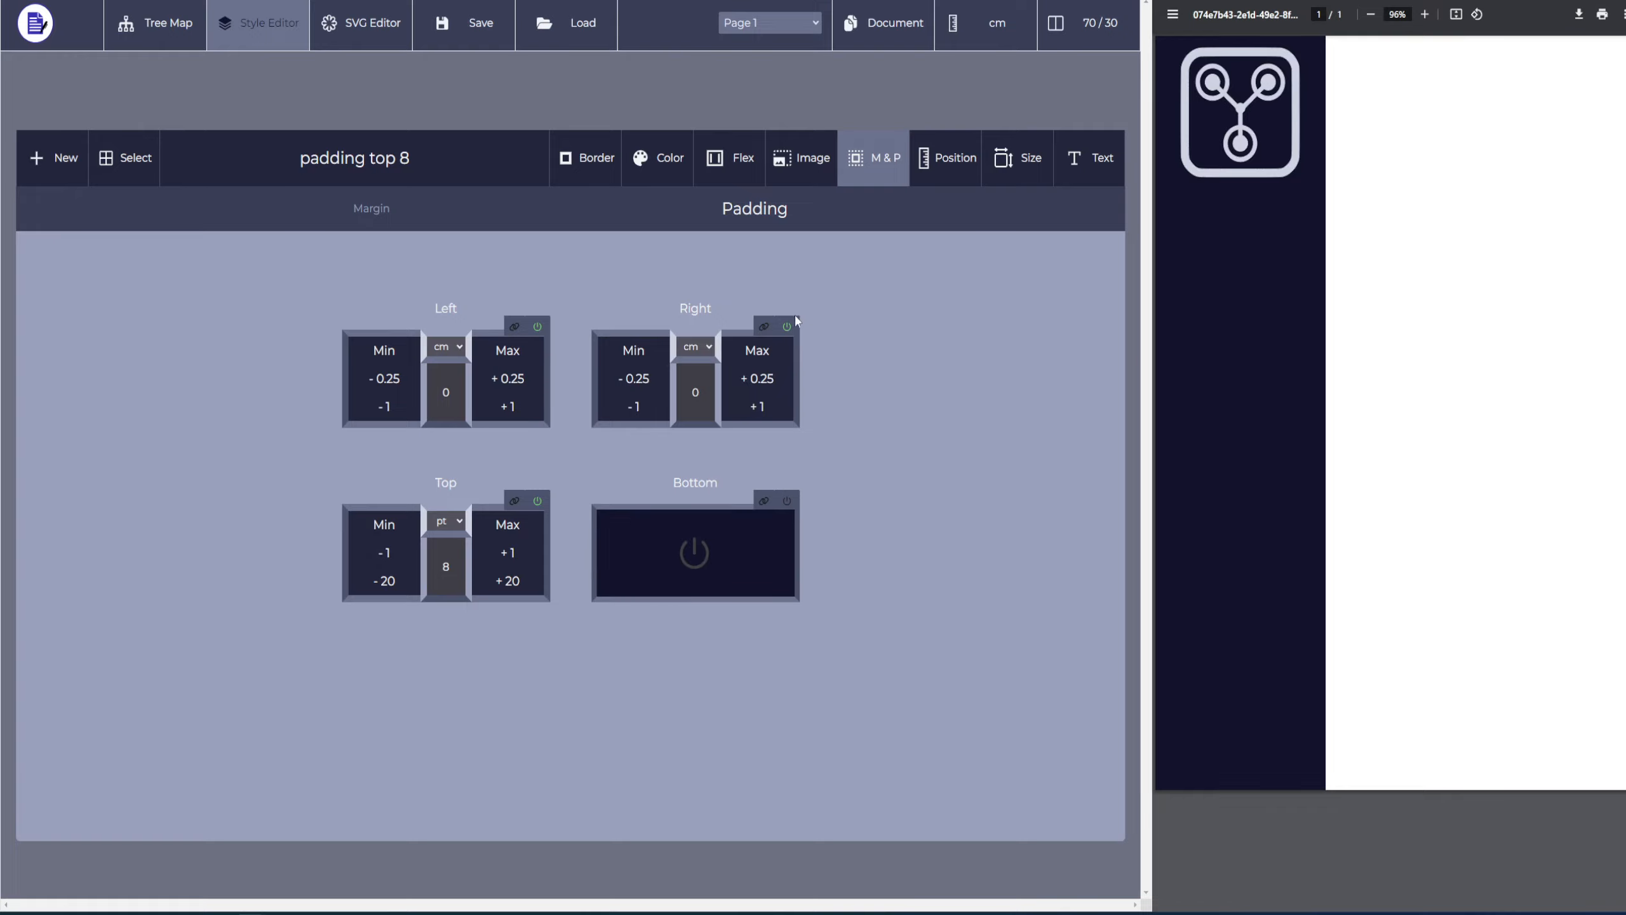
{"action": "left_click", "coordinate": [787, 327]}
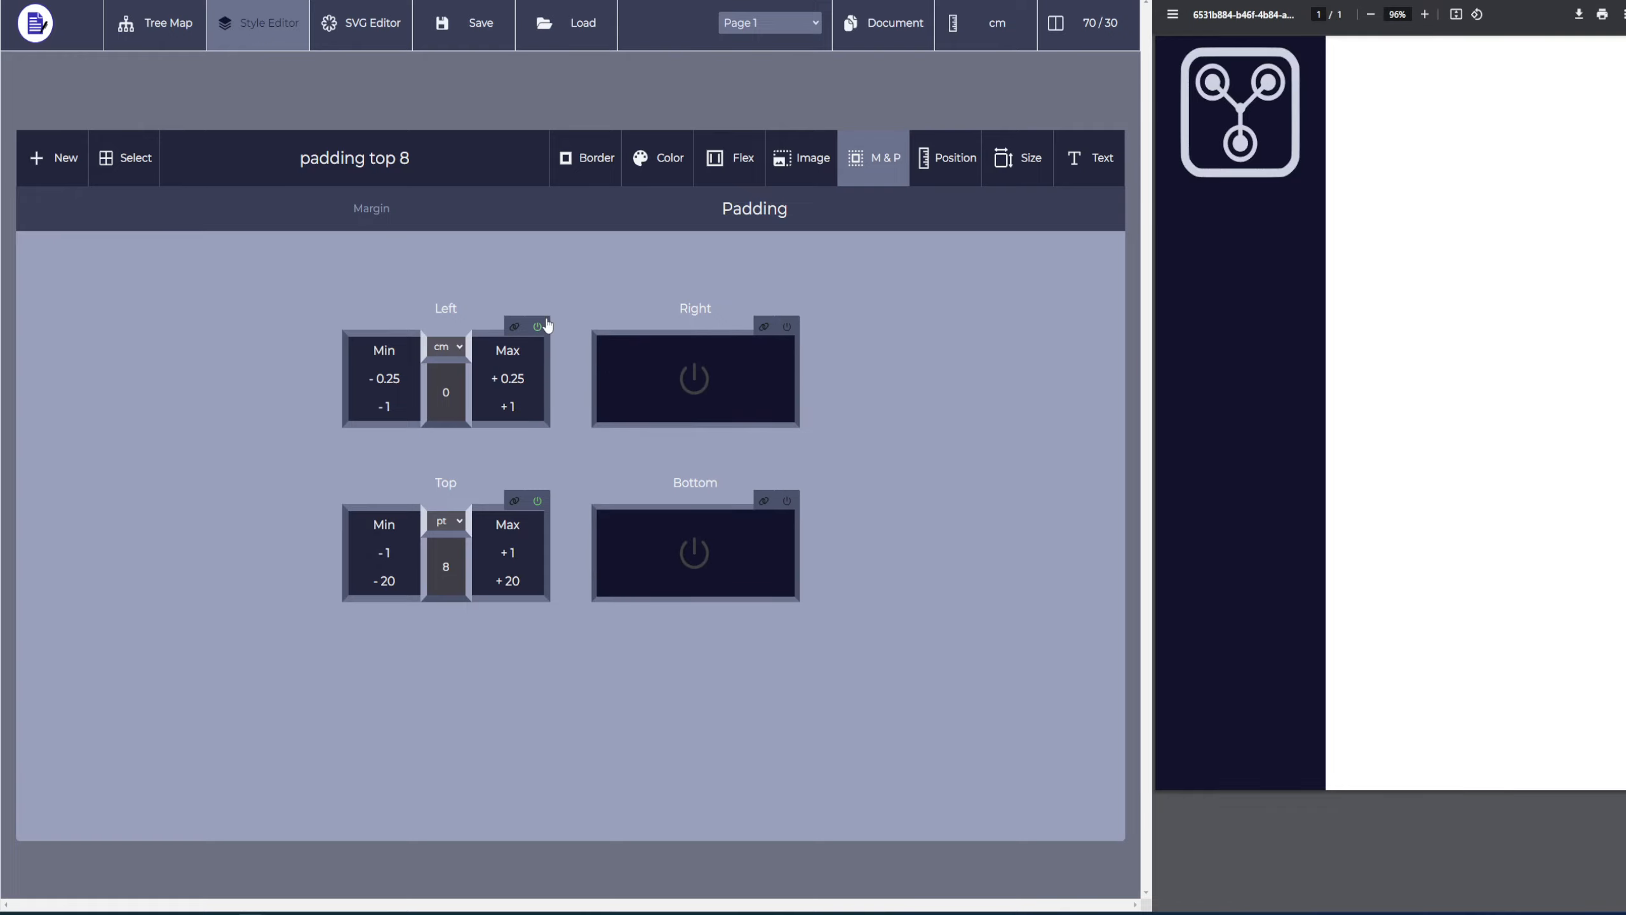
{"action": "left_click", "coordinate": [539, 325]}
Reselect cm as the default unit, enable the left padding to check its unit, and disable it again
{"action": "left_click", "coordinate": [944, 22]}
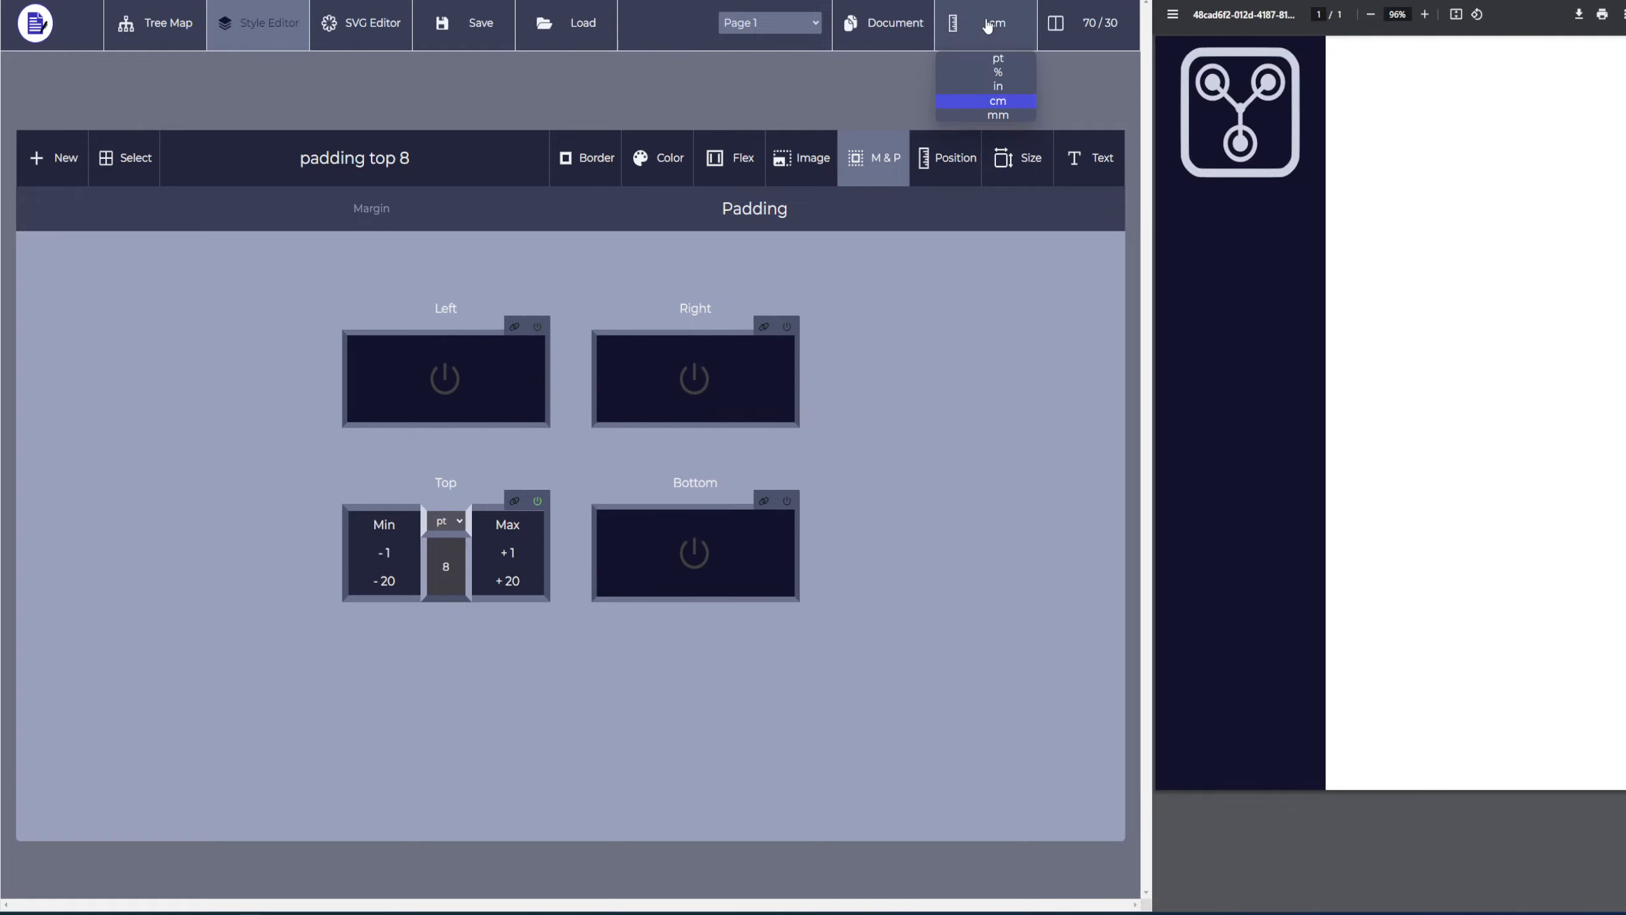
{"action": "left_click", "coordinate": [996, 103]}
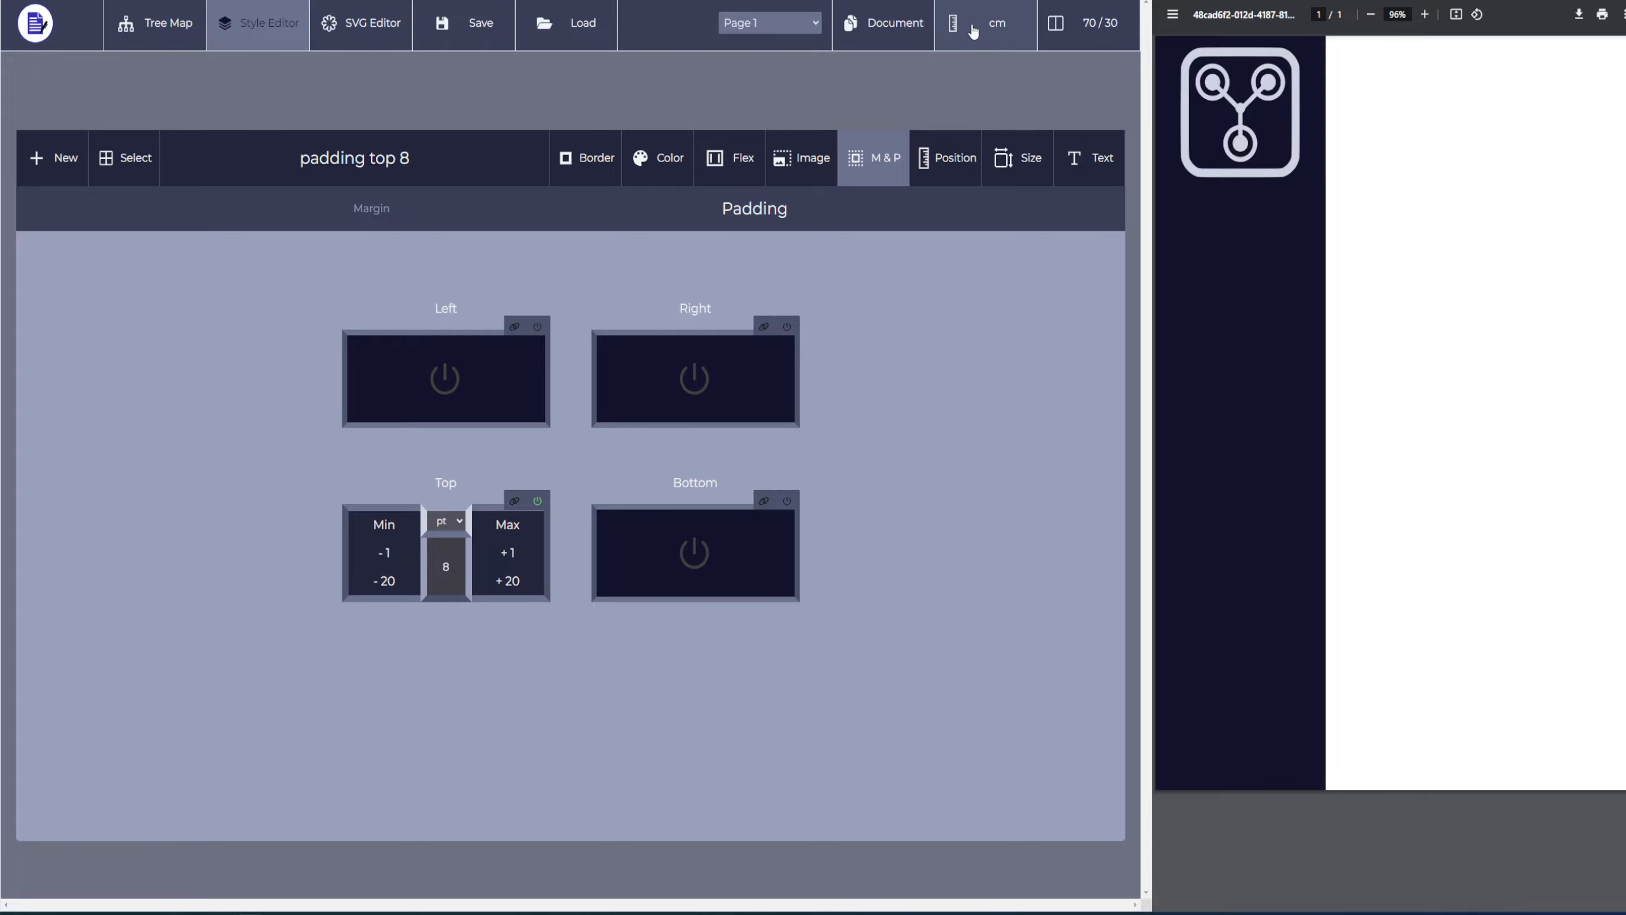
{"action": "left_click", "coordinate": [517, 368]}
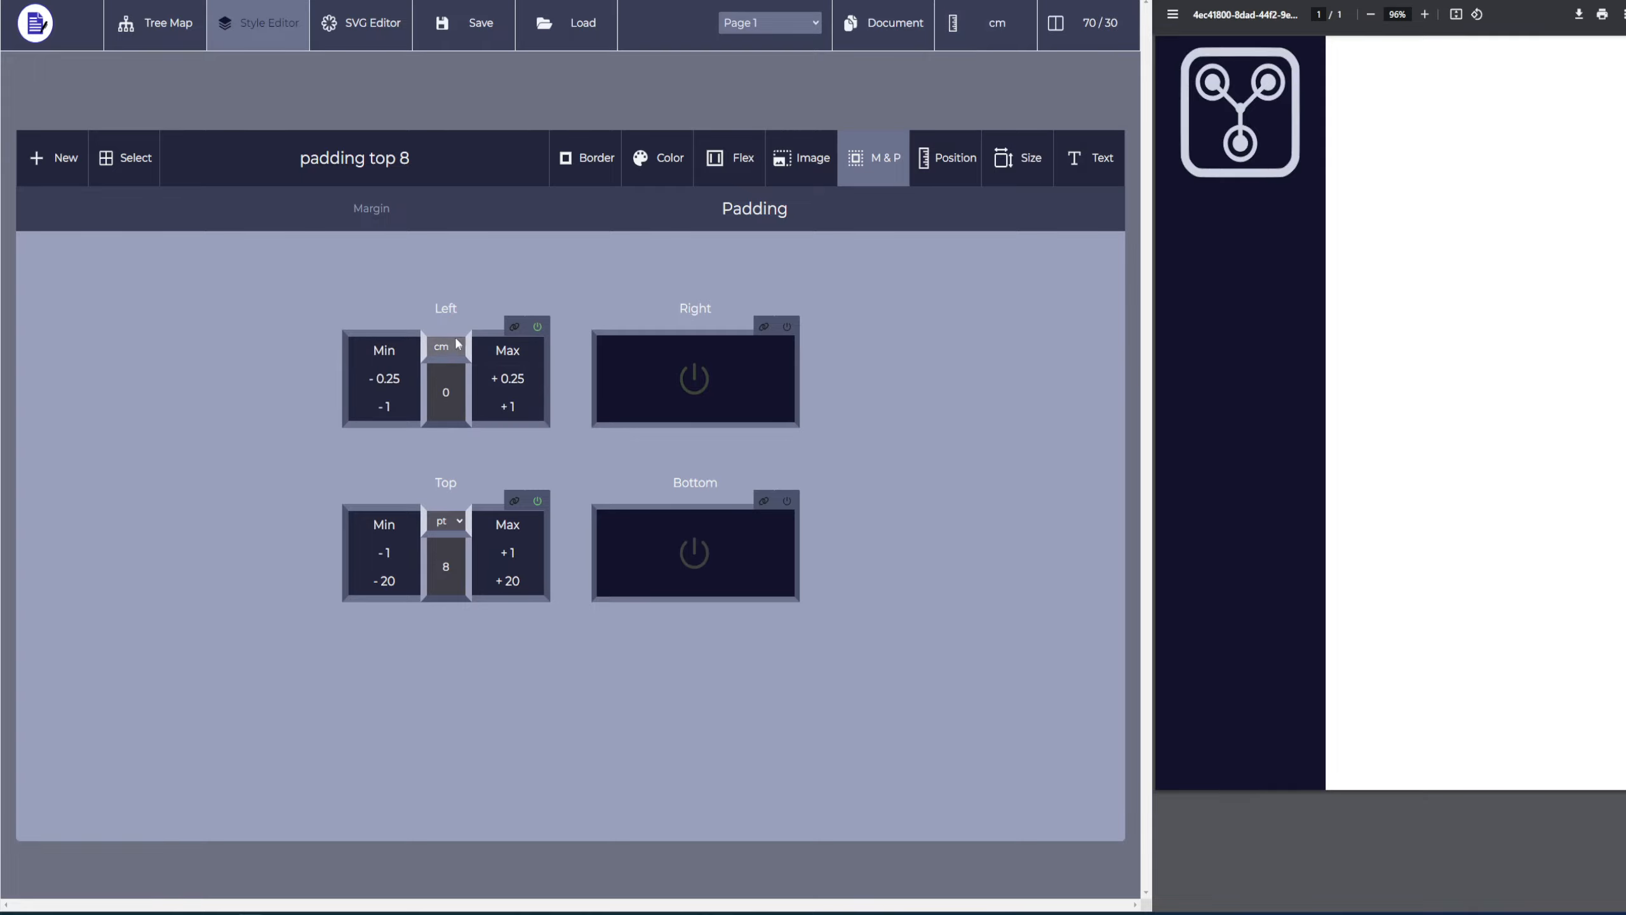
{"action": "left_click", "coordinate": [538, 326]}
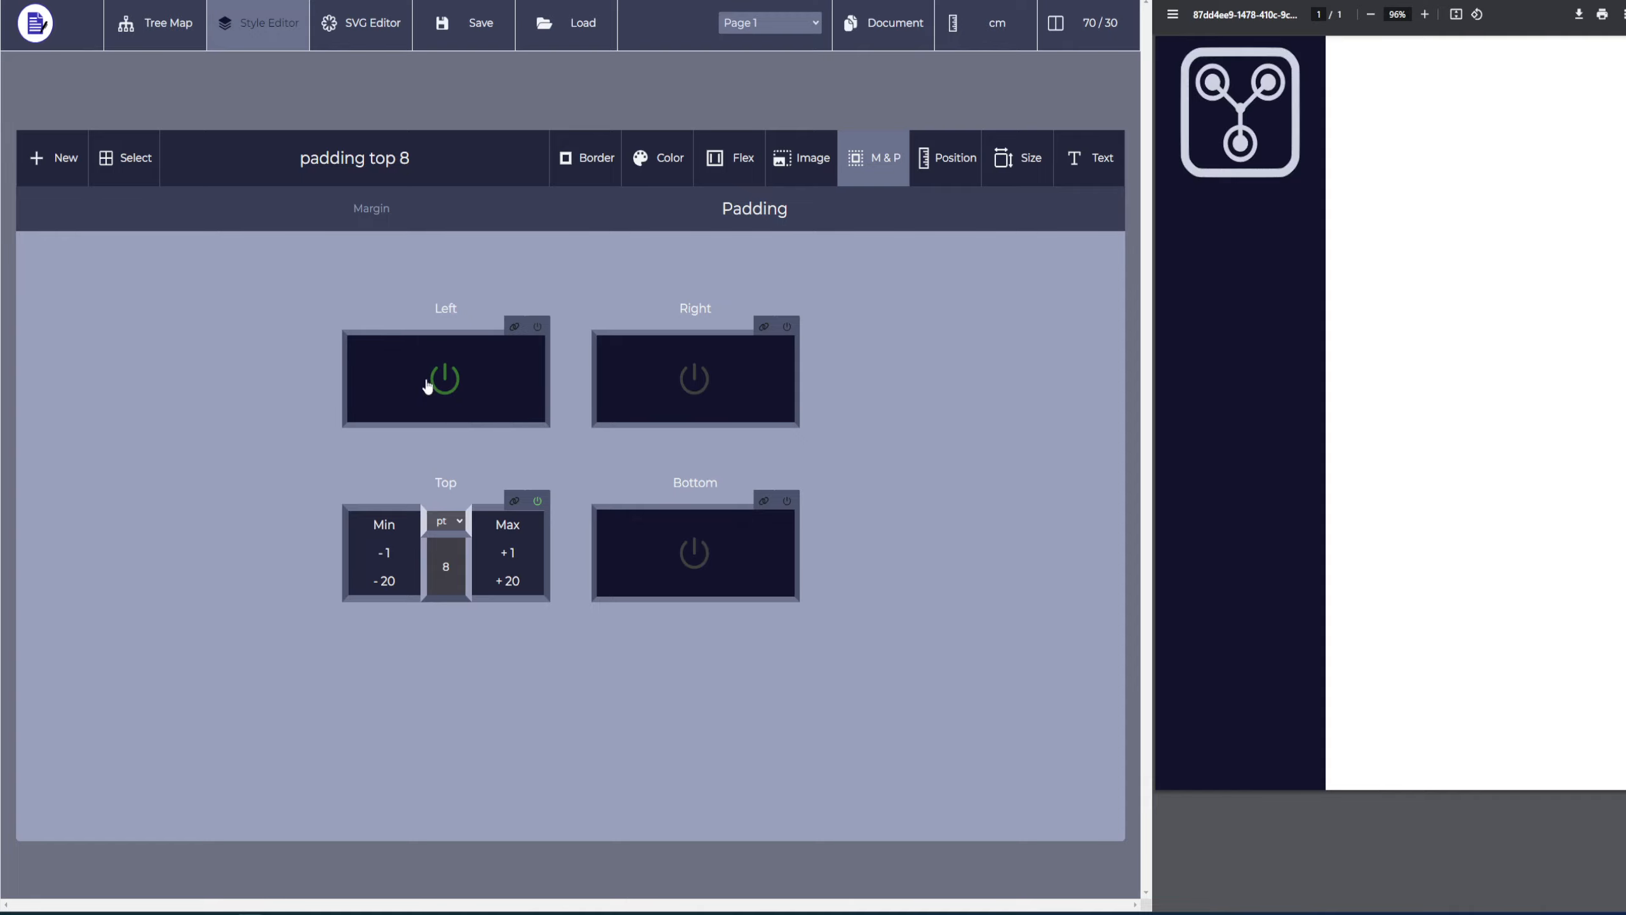
Return to the document tree and add a nested column inside Column 1, alongside Row 1-1
{"action": "left_click", "coordinate": [154, 22]}
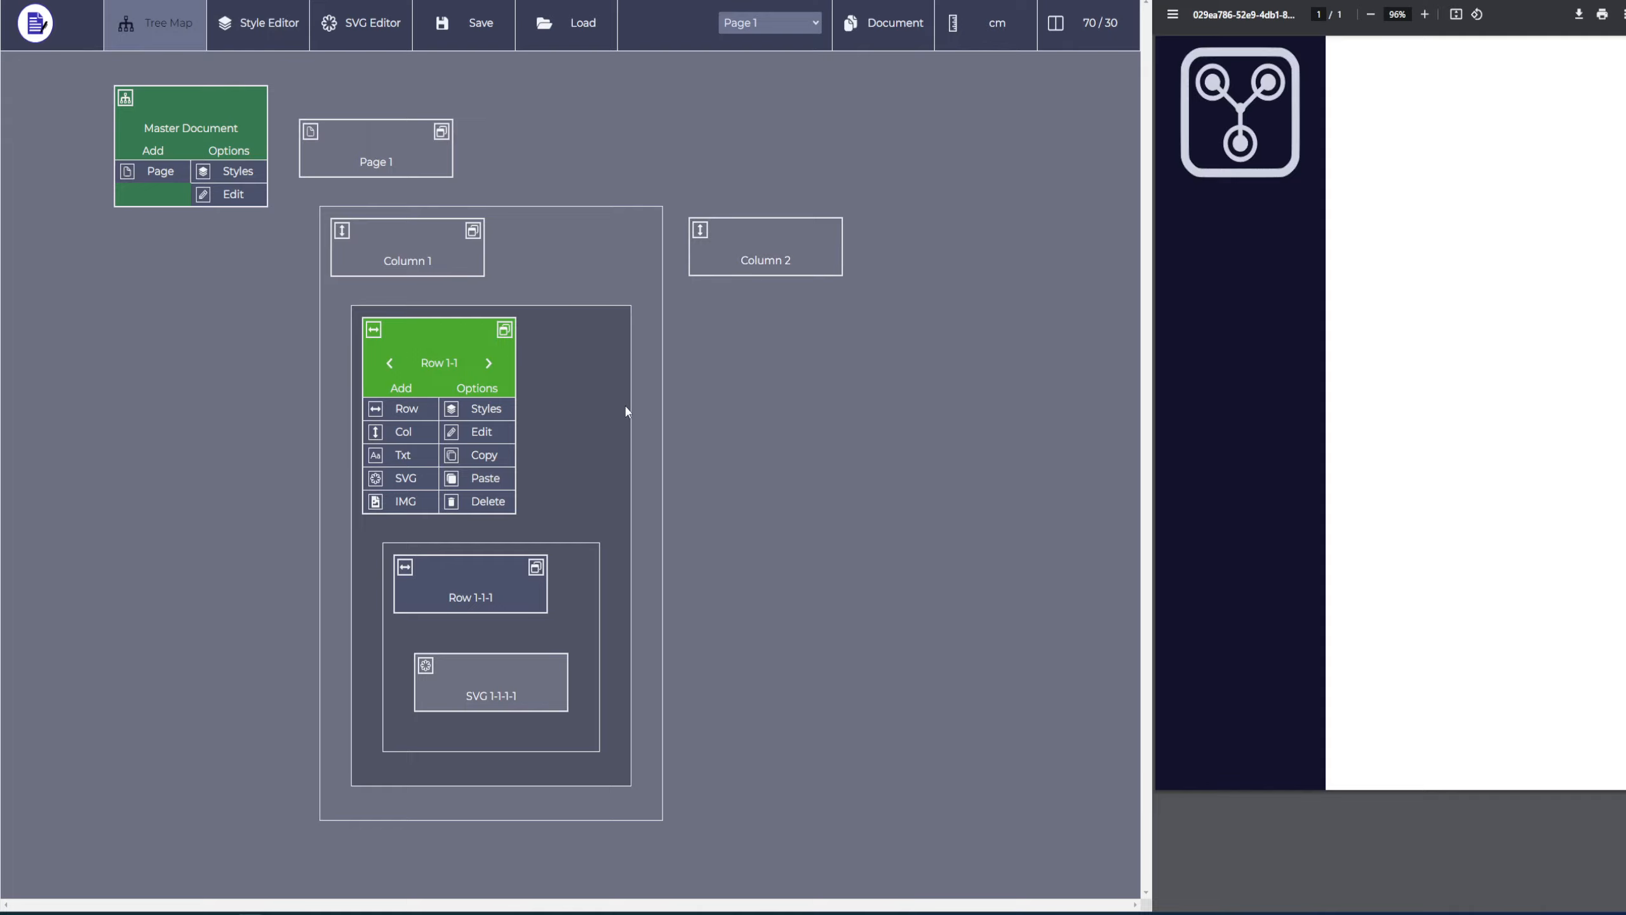
{"action": "left_click", "coordinate": [429, 243]}
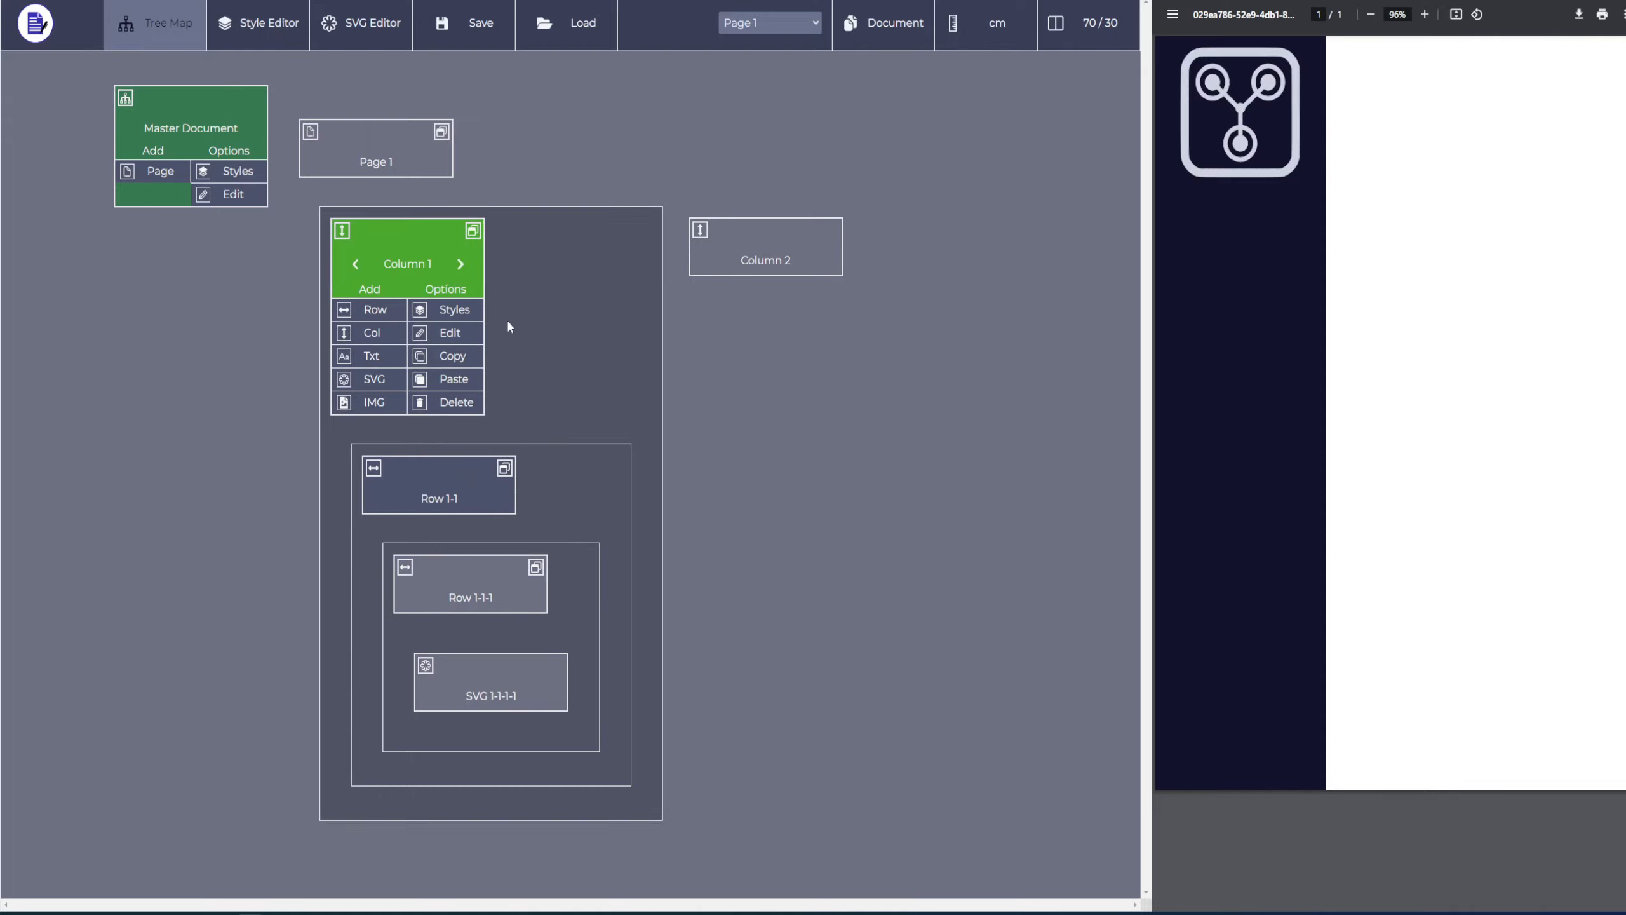
{"action": "left_click", "coordinate": [394, 334]}
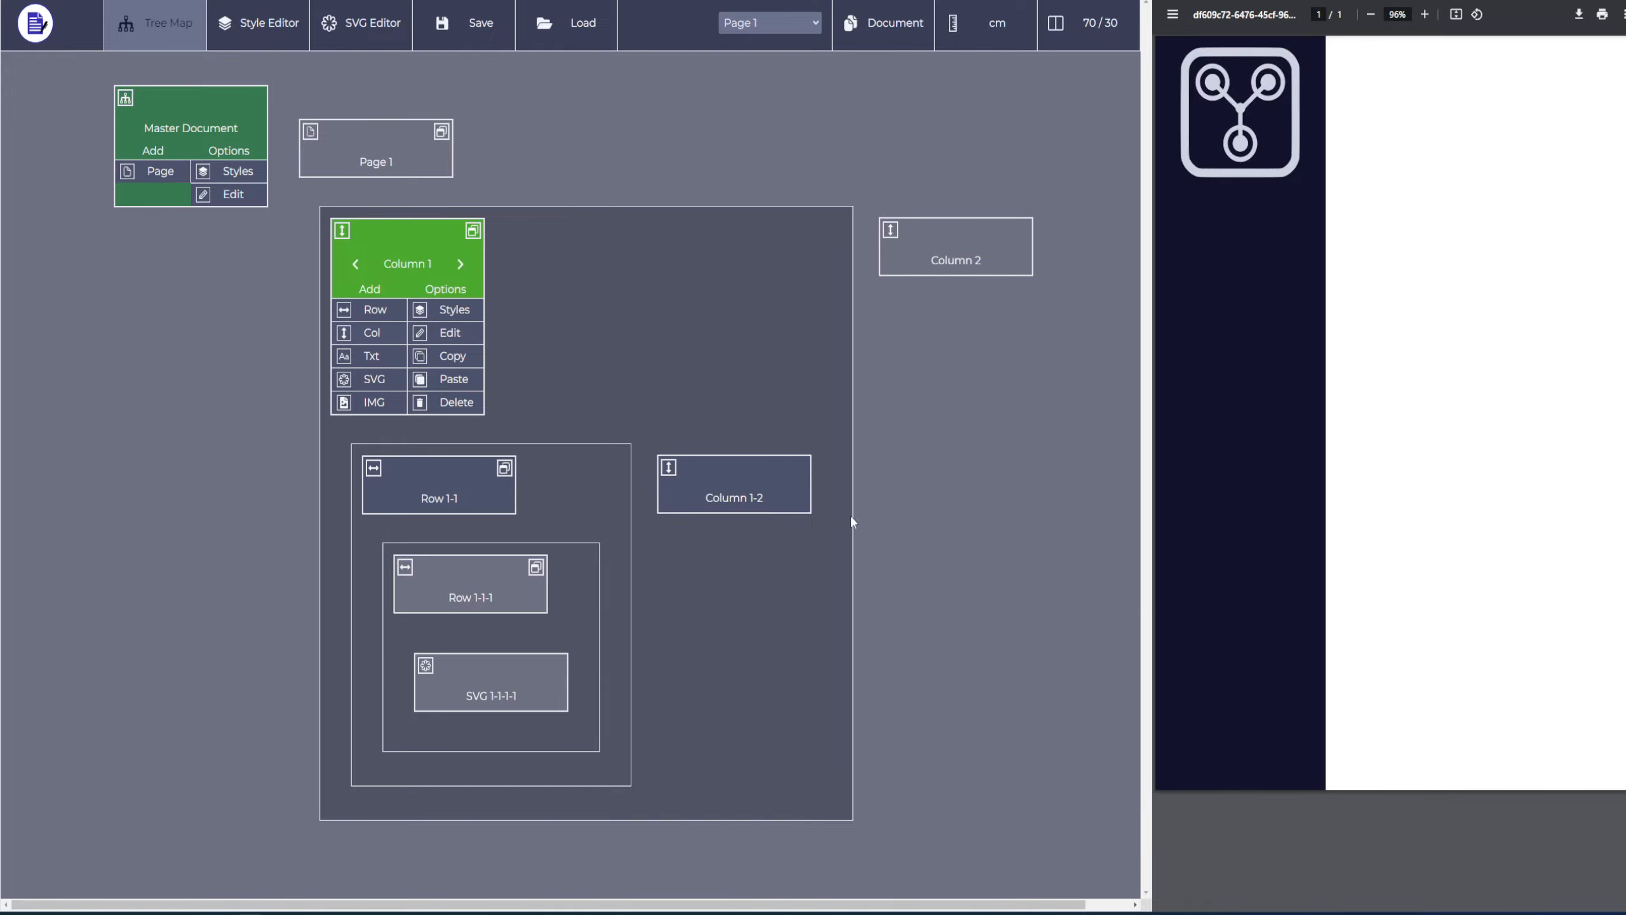
Add a text element inside Column 1-2 and set its content to "Skills"
{"action": "left_click", "coordinate": [746, 491]}
{"action": "left_click", "coordinate": [699, 454]}
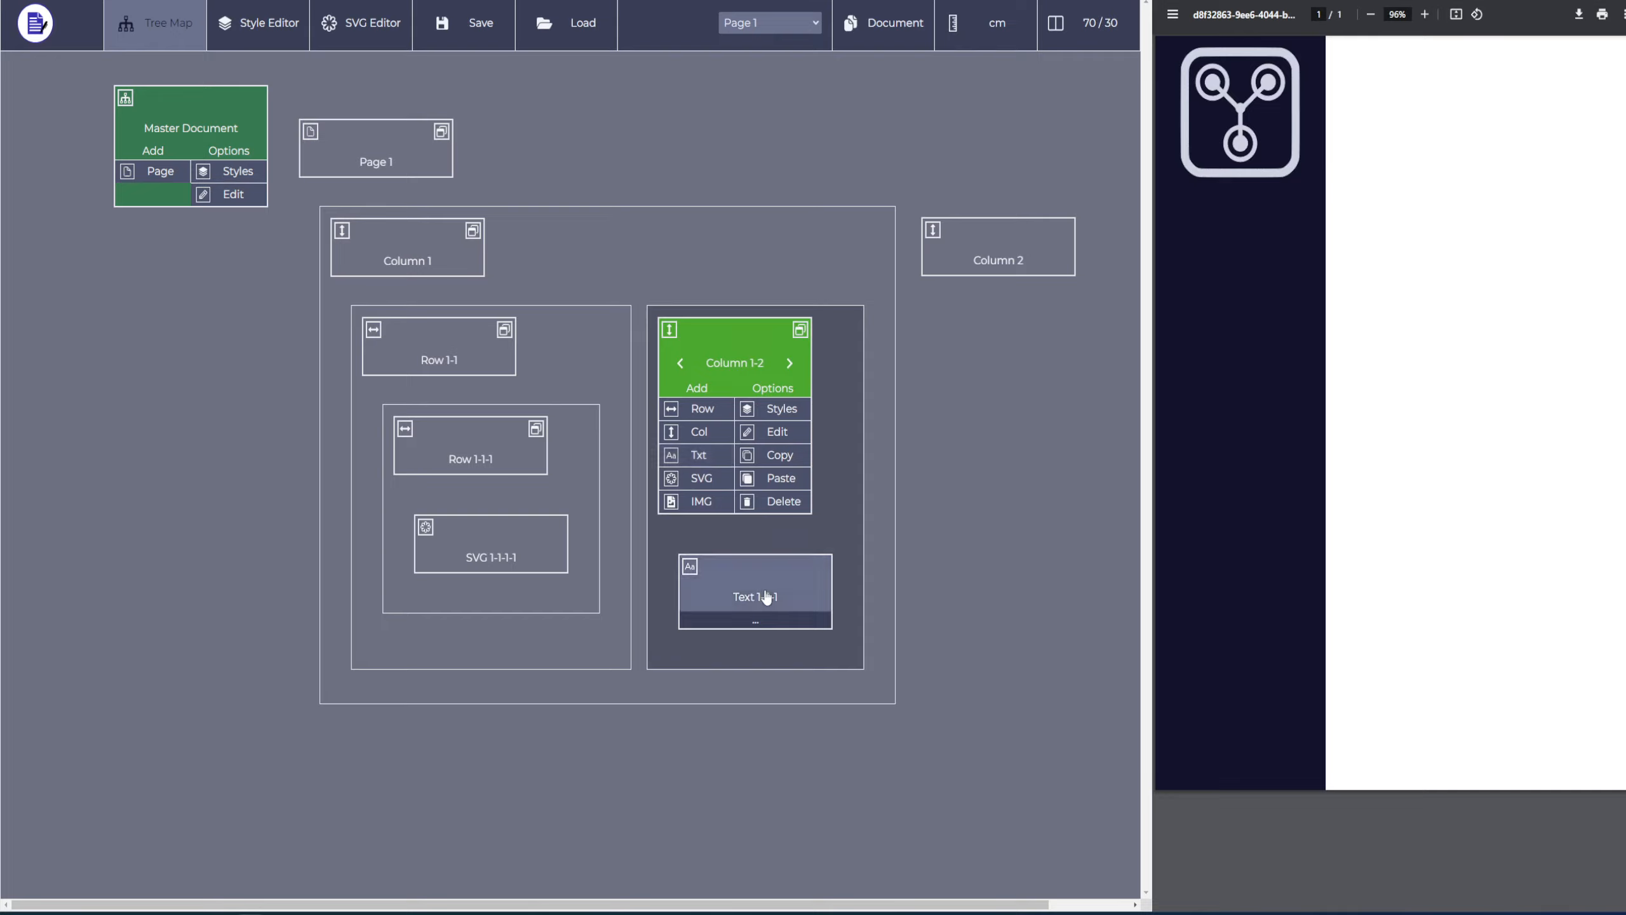
{"action": "left_click", "coordinate": [762, 595]}
{"action": "left_click", "coordinate": [737, 485]}
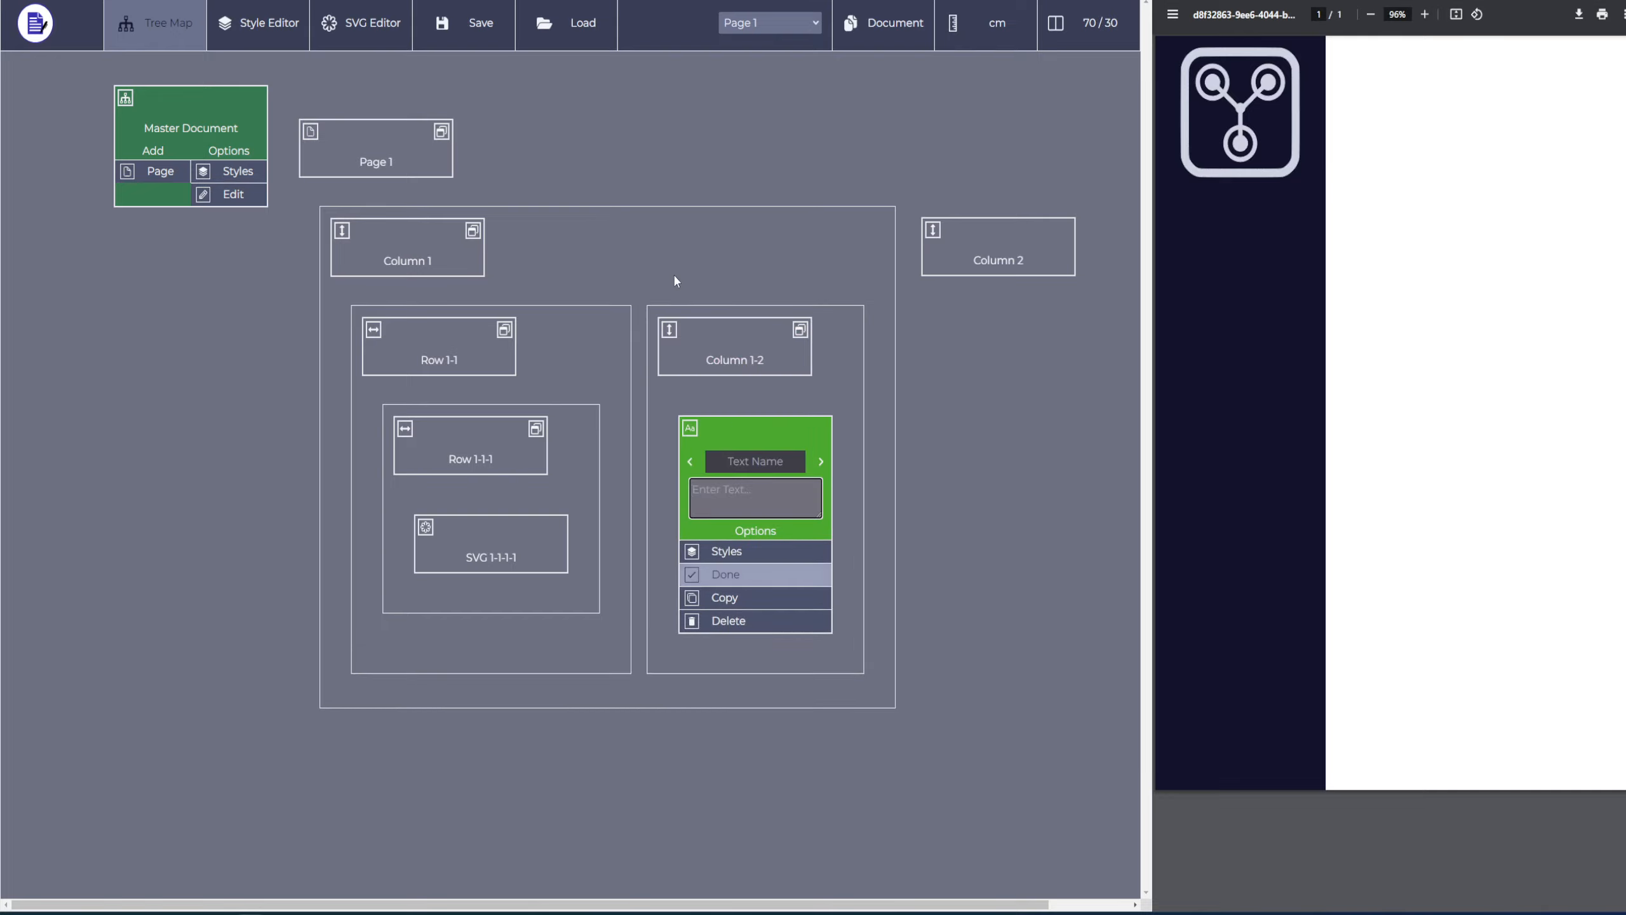
{"action": "type", "text": "Skills"}
{"action": "key", "text": "Return"}
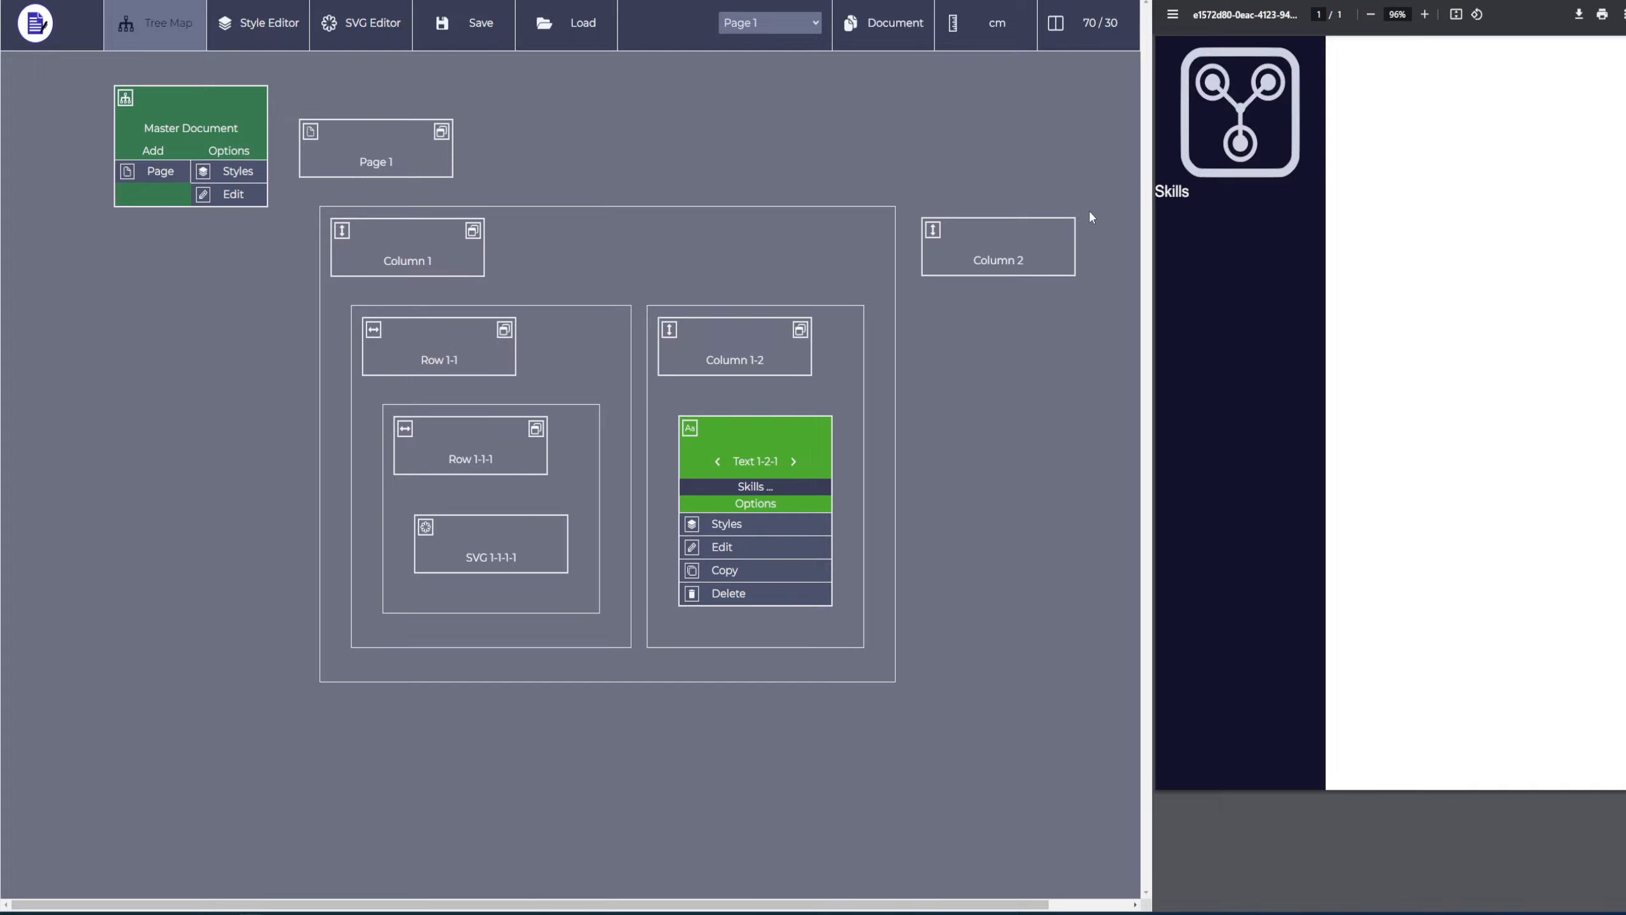
Create a new style named "general text style" on the Master Document
{"action": "double_click", "coordinate": [1183, 195]}
{"action": "left_click", "coordinate": [218, 171]}
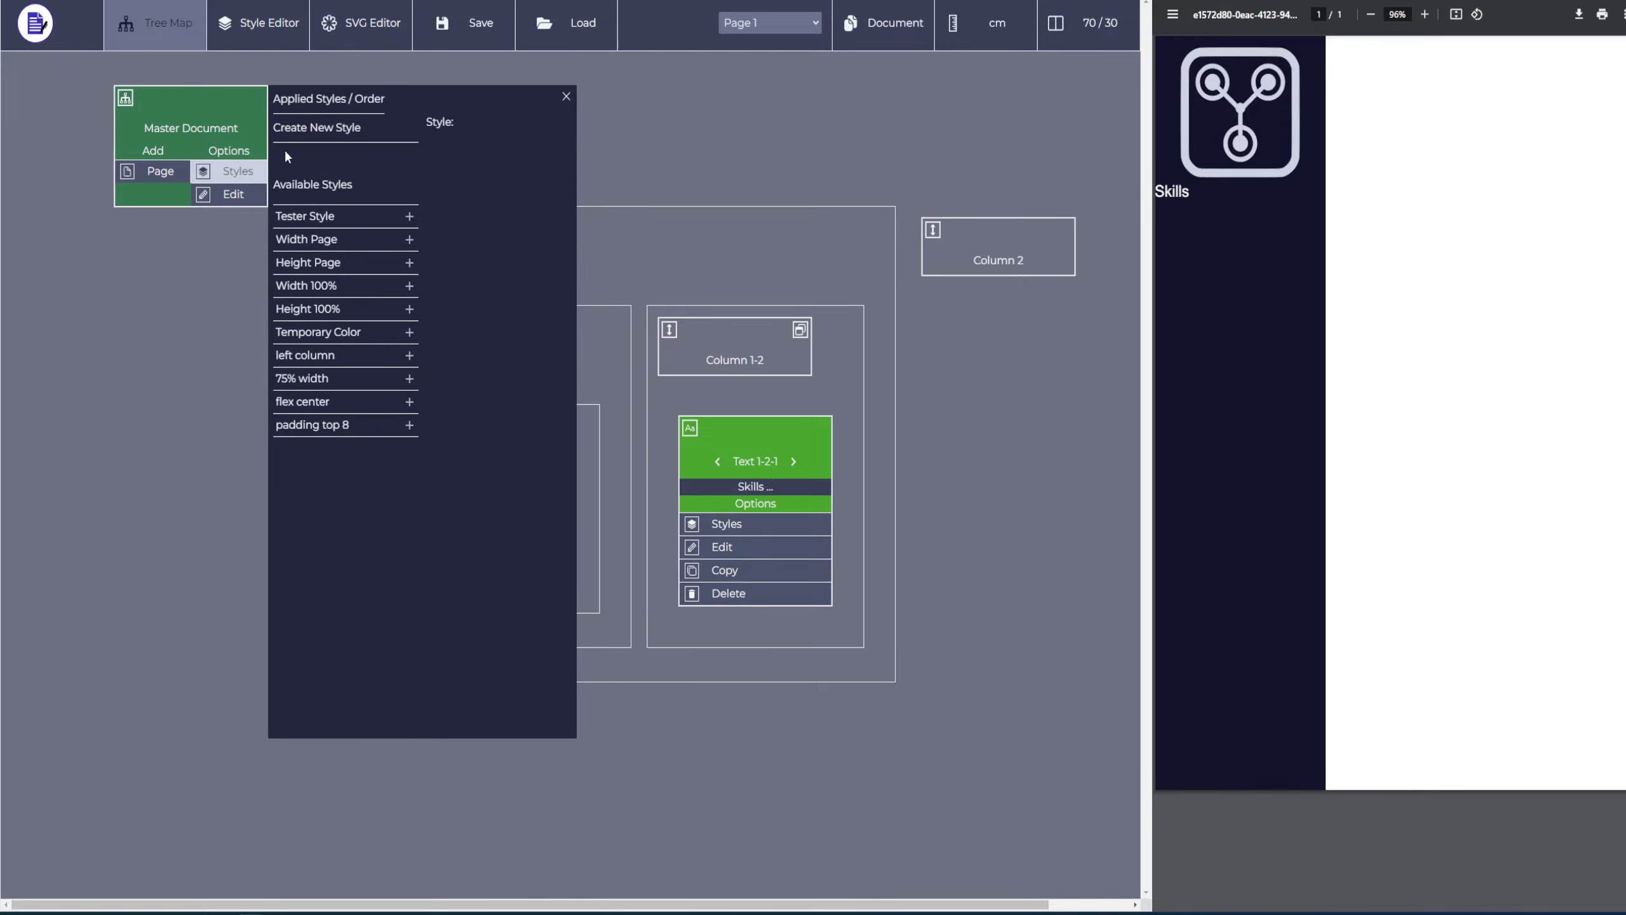
{"action": "left_click", "coordinate": [333, 133]}
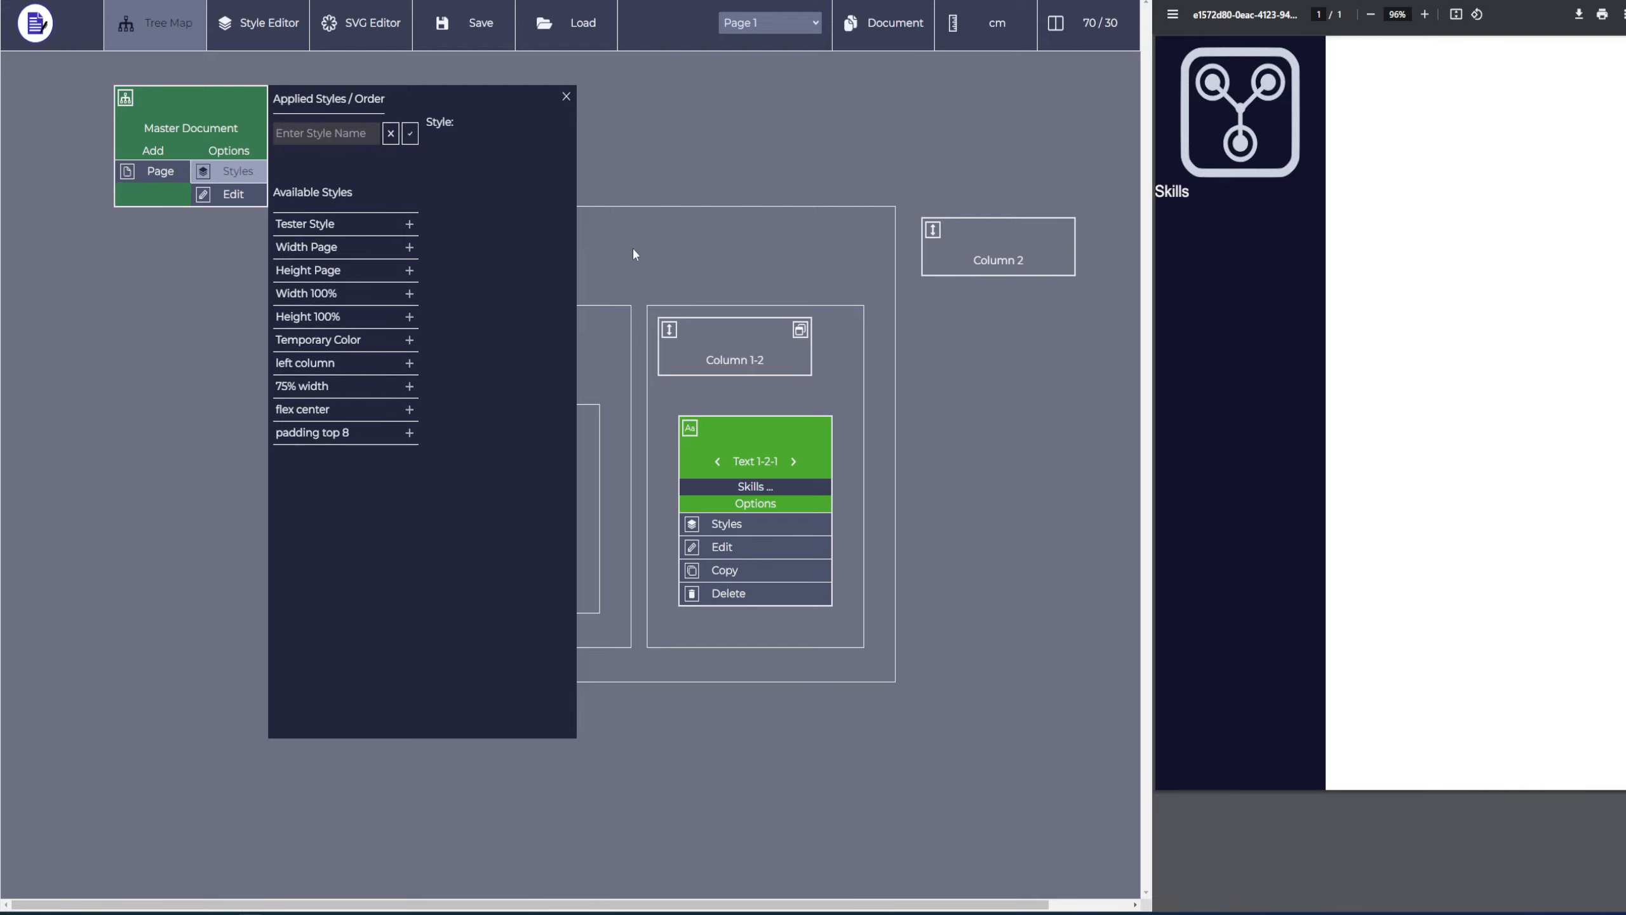
{"action": "type", "text": "general text style"}
{"action": "key", "text": "Return"}
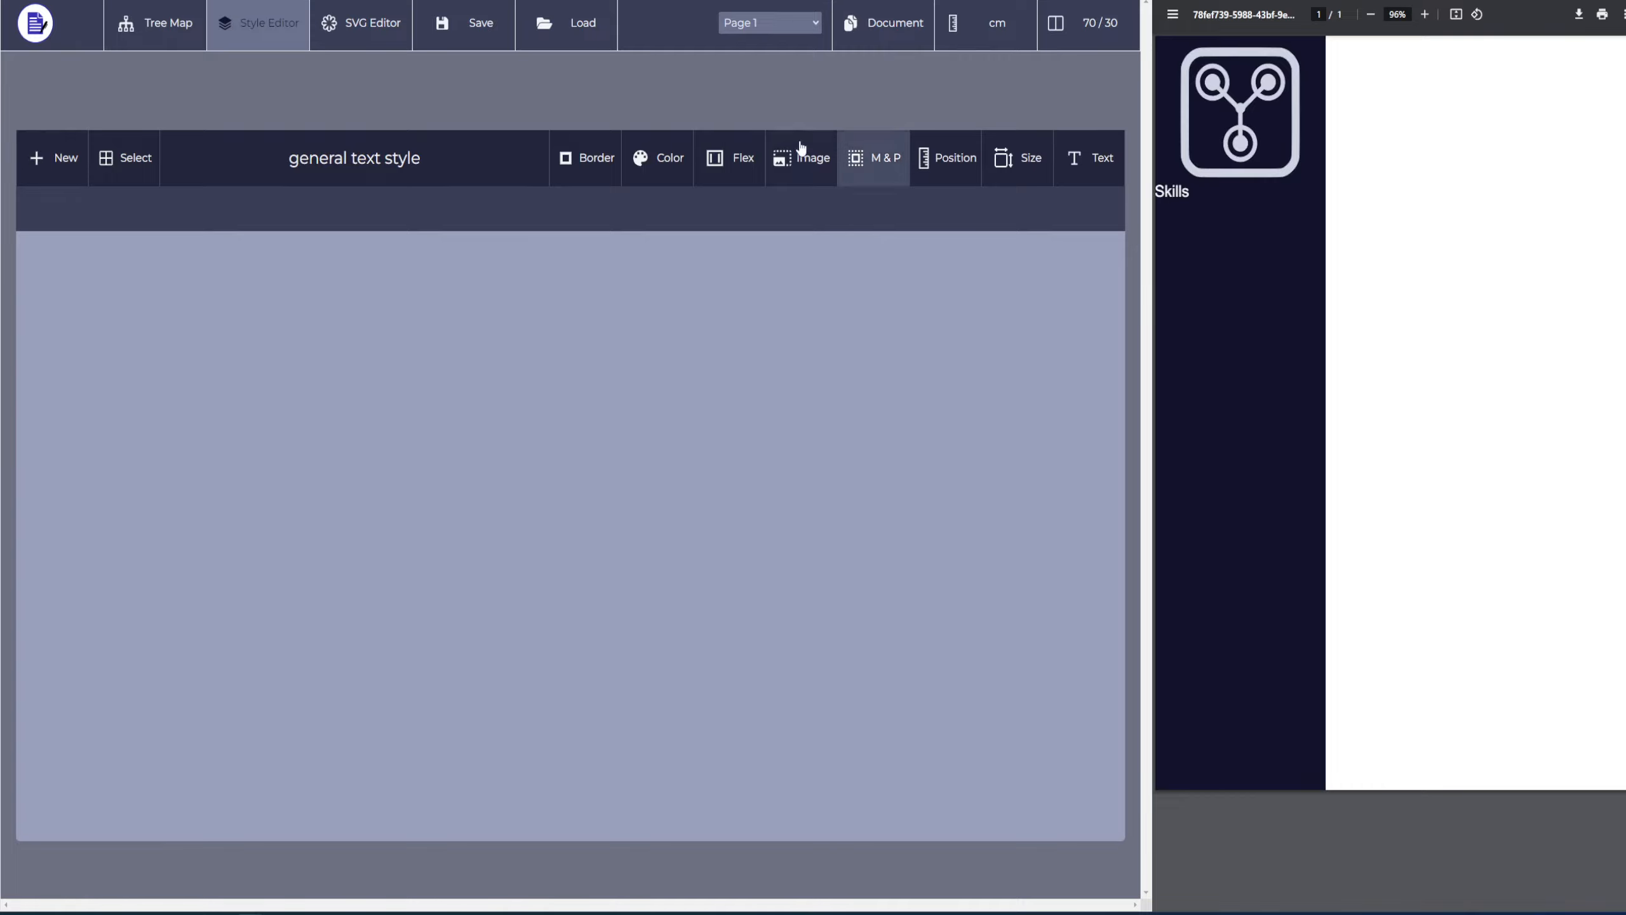
Enable the font size in the general text style and set the default measurement unit to pt
{"action": "left_click", "coordinate": [1088, 157]}
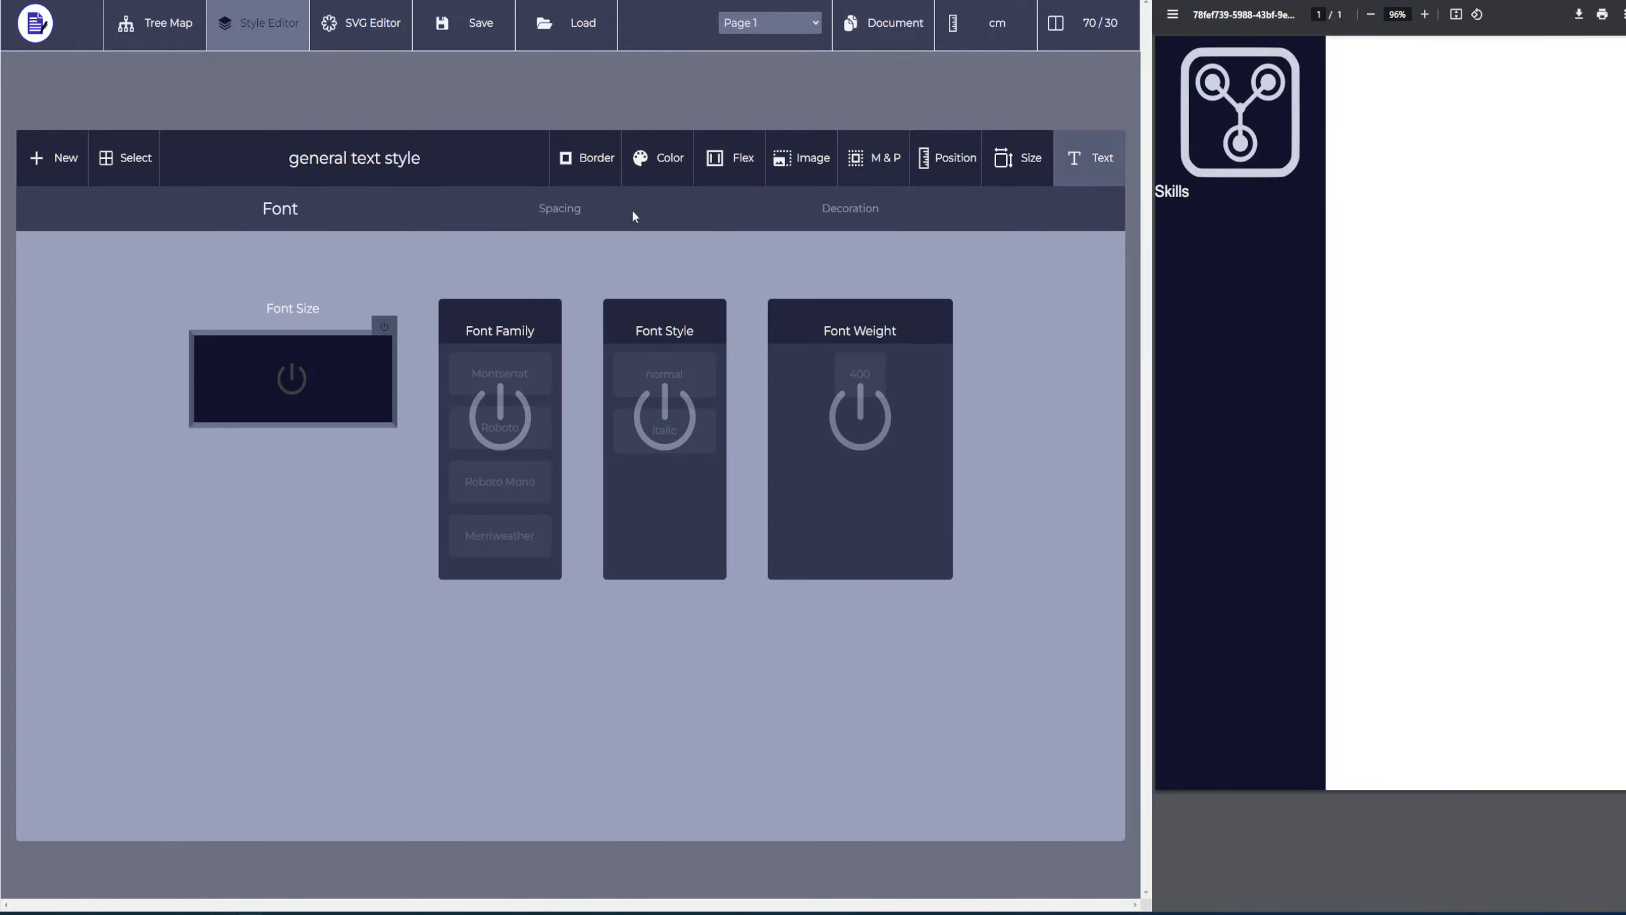
{"action": "left_click", "coordinate": [298, 384]}
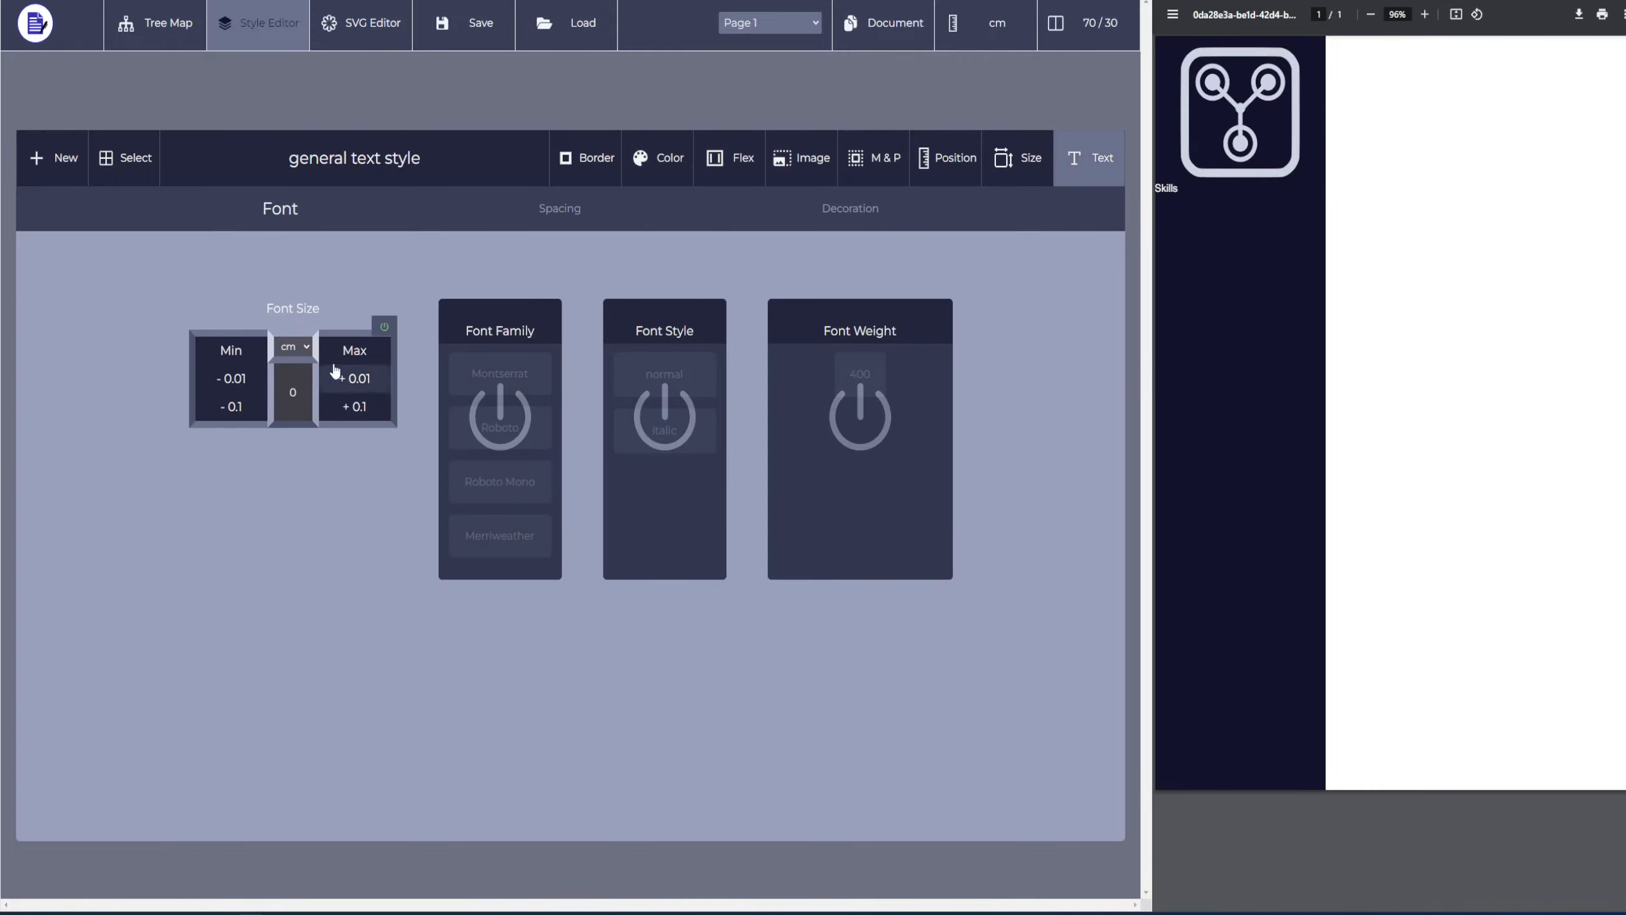
{"action": "left_click", "coordinate": [992, 28]}
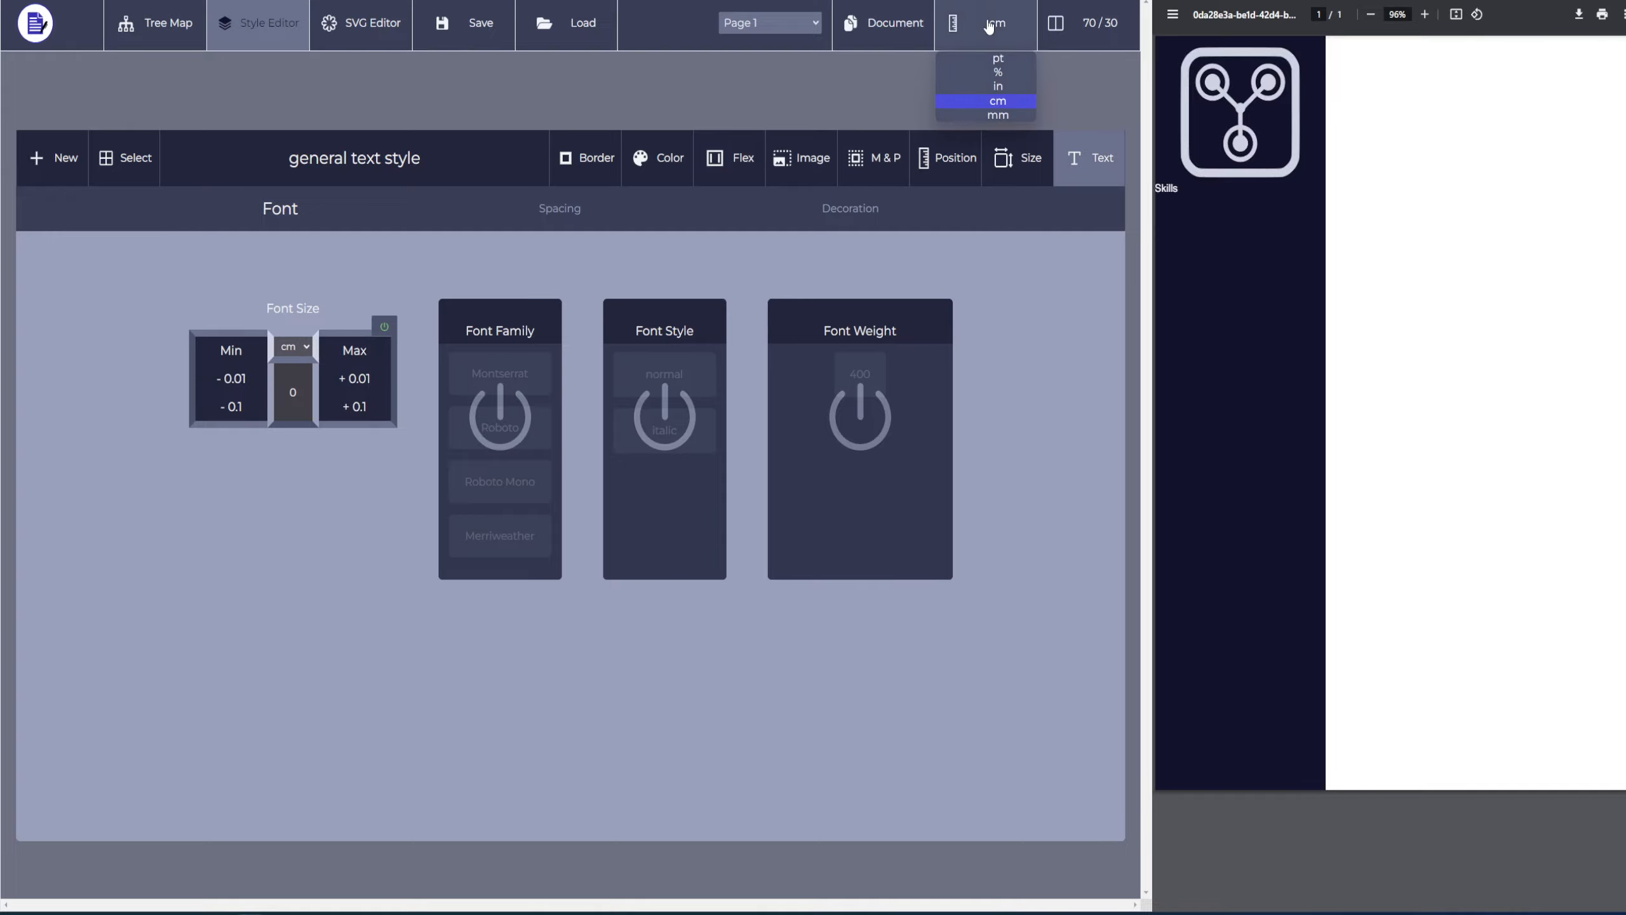
{"action": "left_click", "coordinate": [996, 60]}
Set the general text style's font to 16 pt Montserrat with weight 400
{"action": "left_click", "coordinate": [296, 348]}
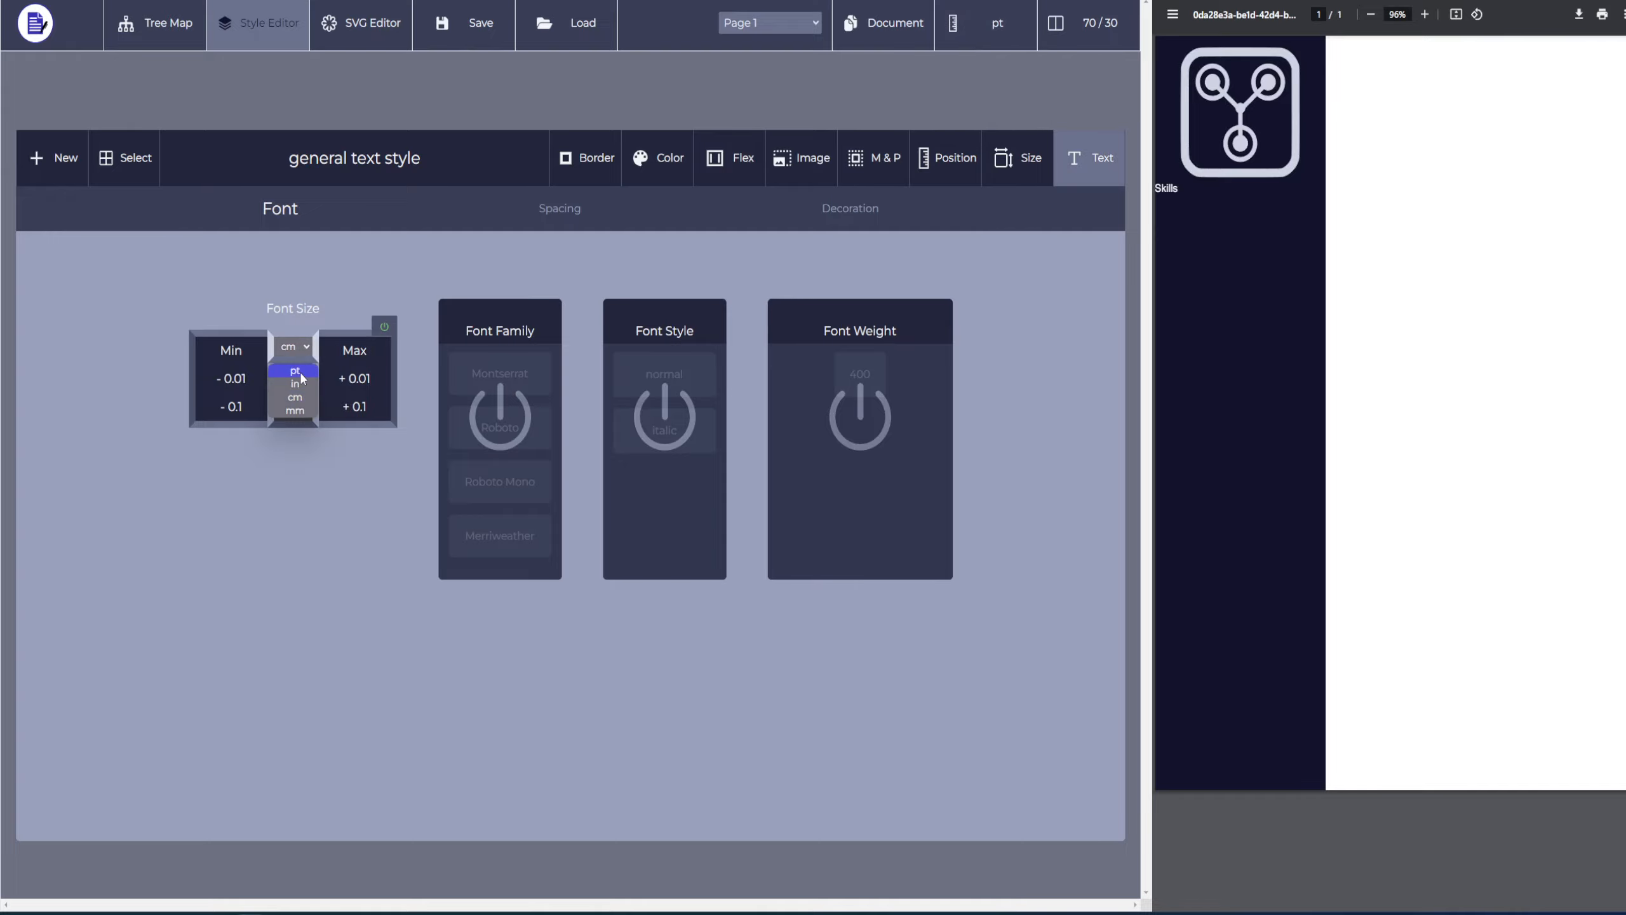
{"action": "left_click", "coordinate": [297, 374]}
{"action": "left_click", "coordinate": [346, 407]}
{"action": "left_click", "coordinate": [347, 408]}
{"action": "left_click", "coordinate": [352, 407]}
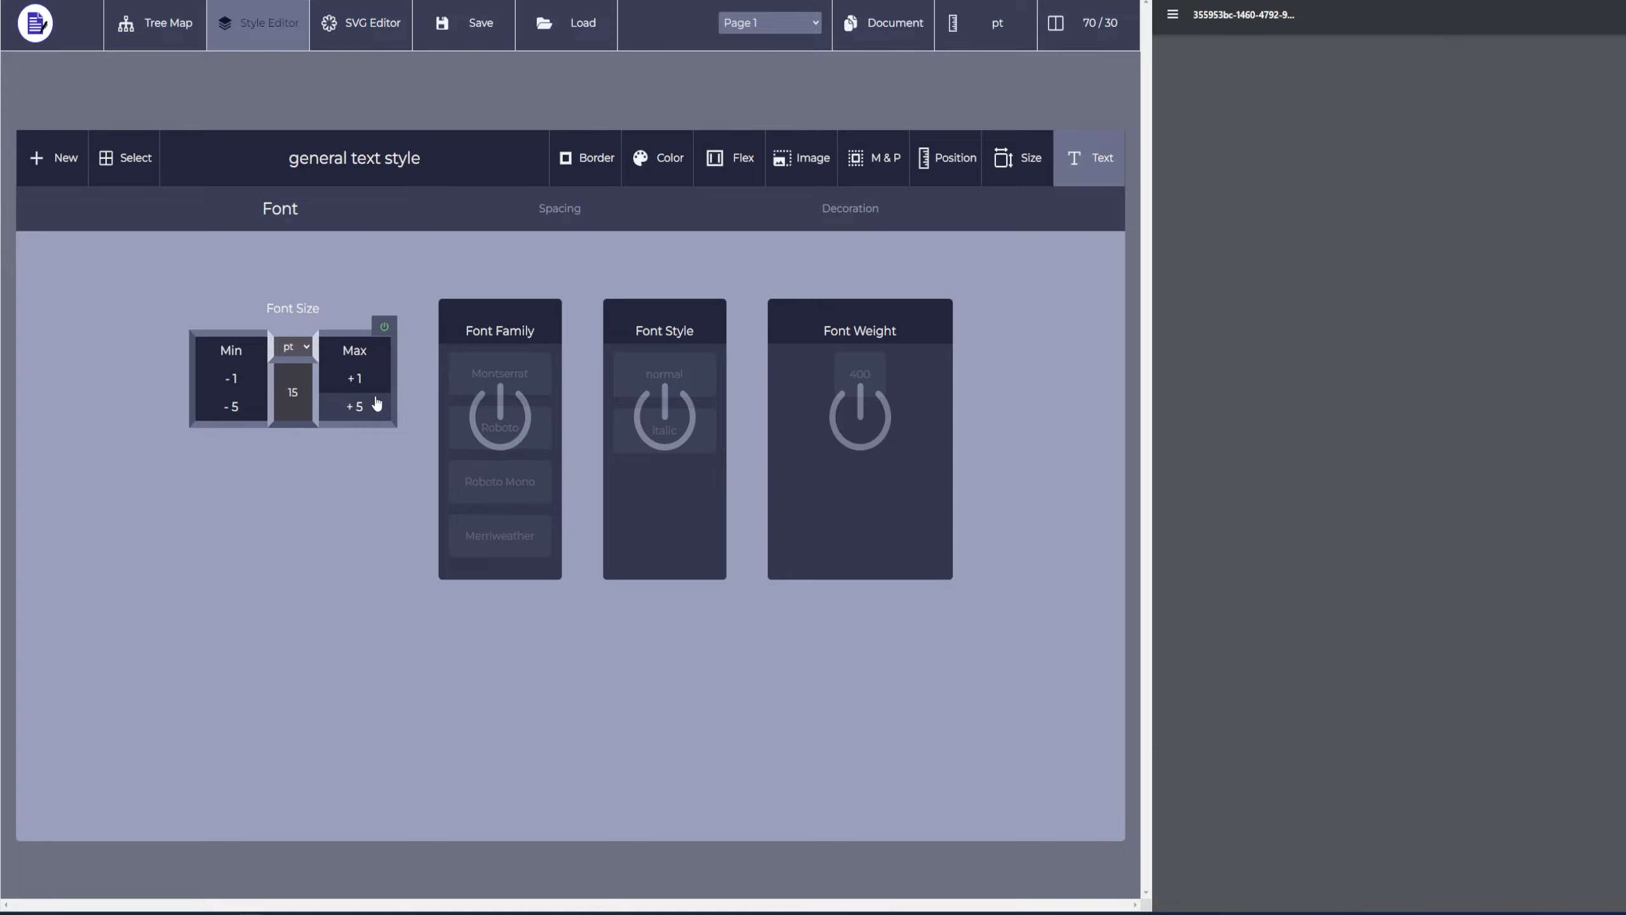
{"action": "left_click", "coordinate": [386, 380]}
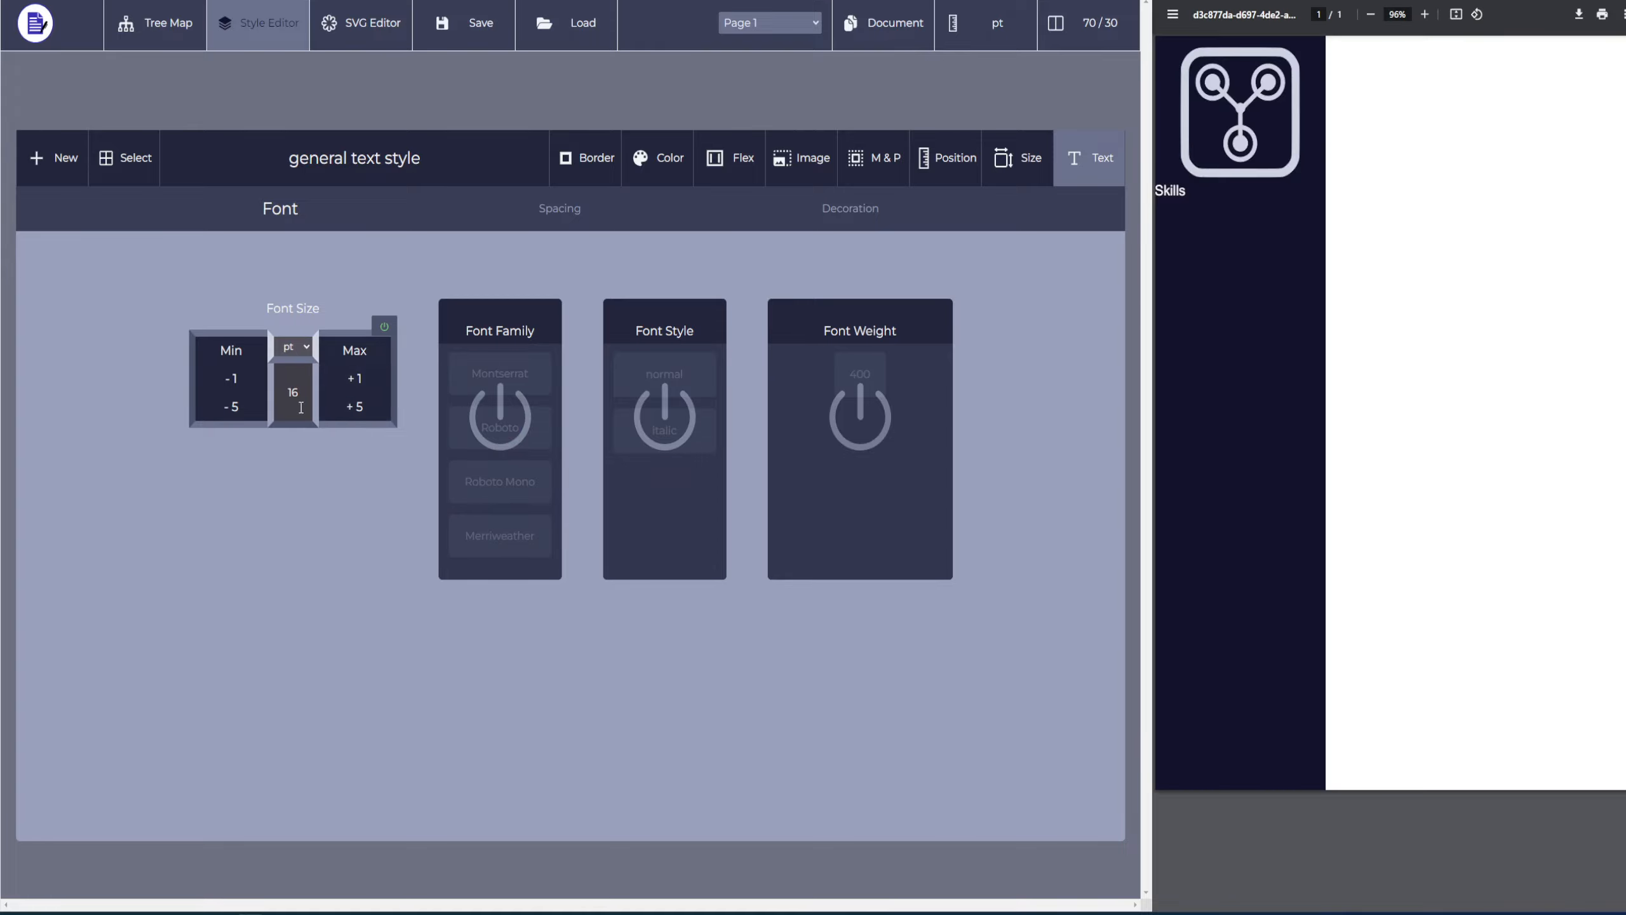
{"action": "left_click", "coordinate": [524, 412]}
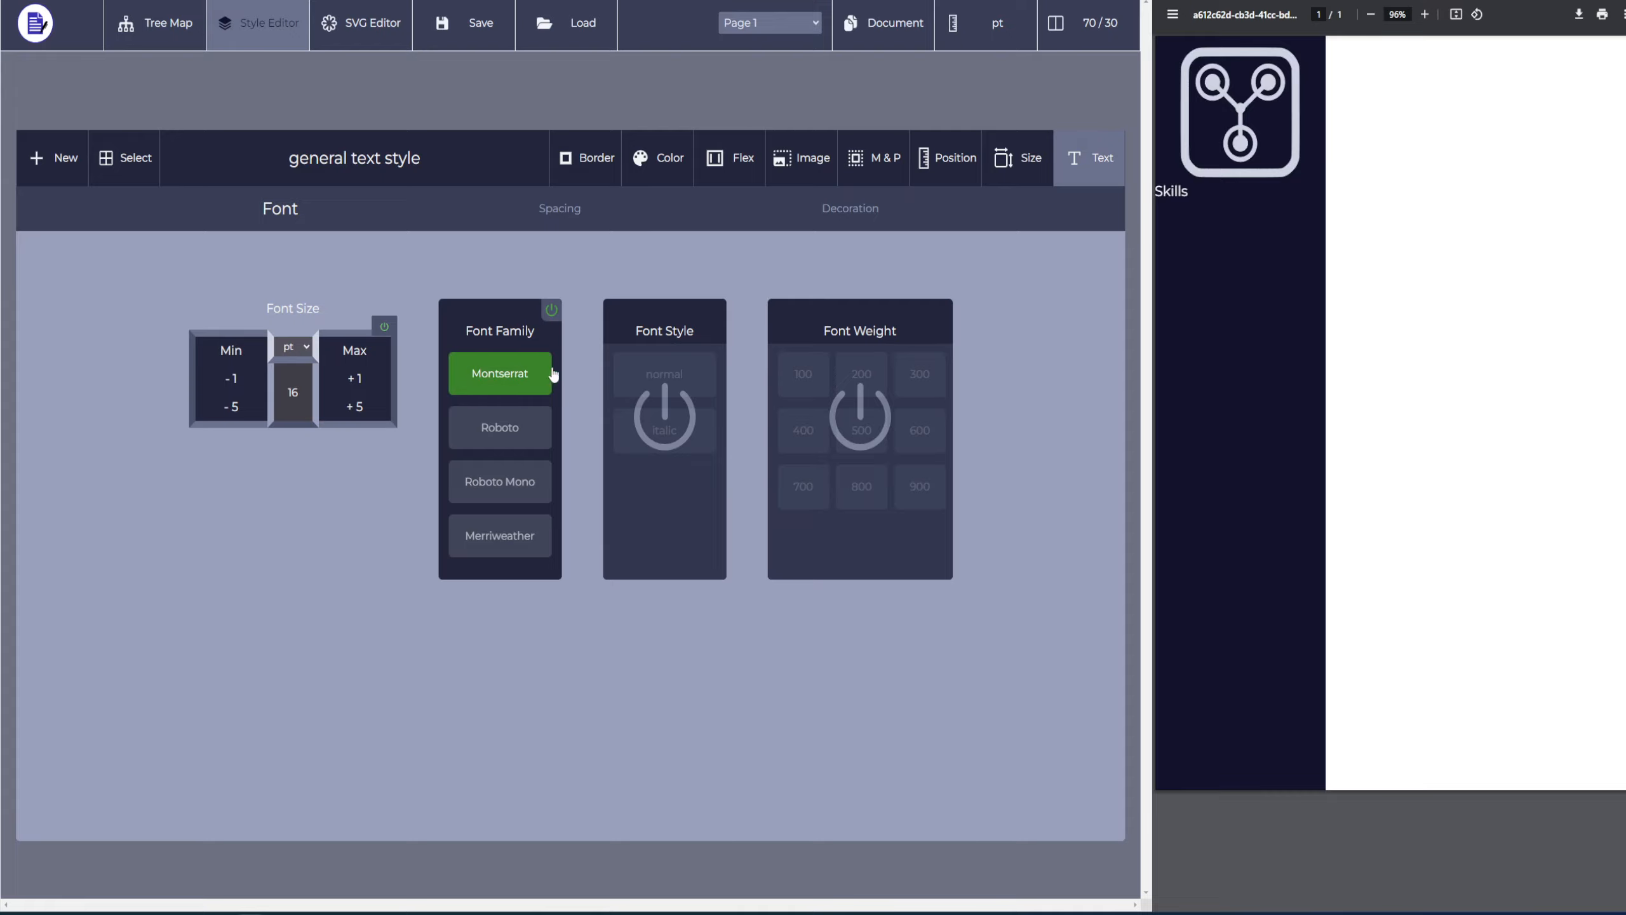
{"action": "left_click", "coordinate": [859, 461]}
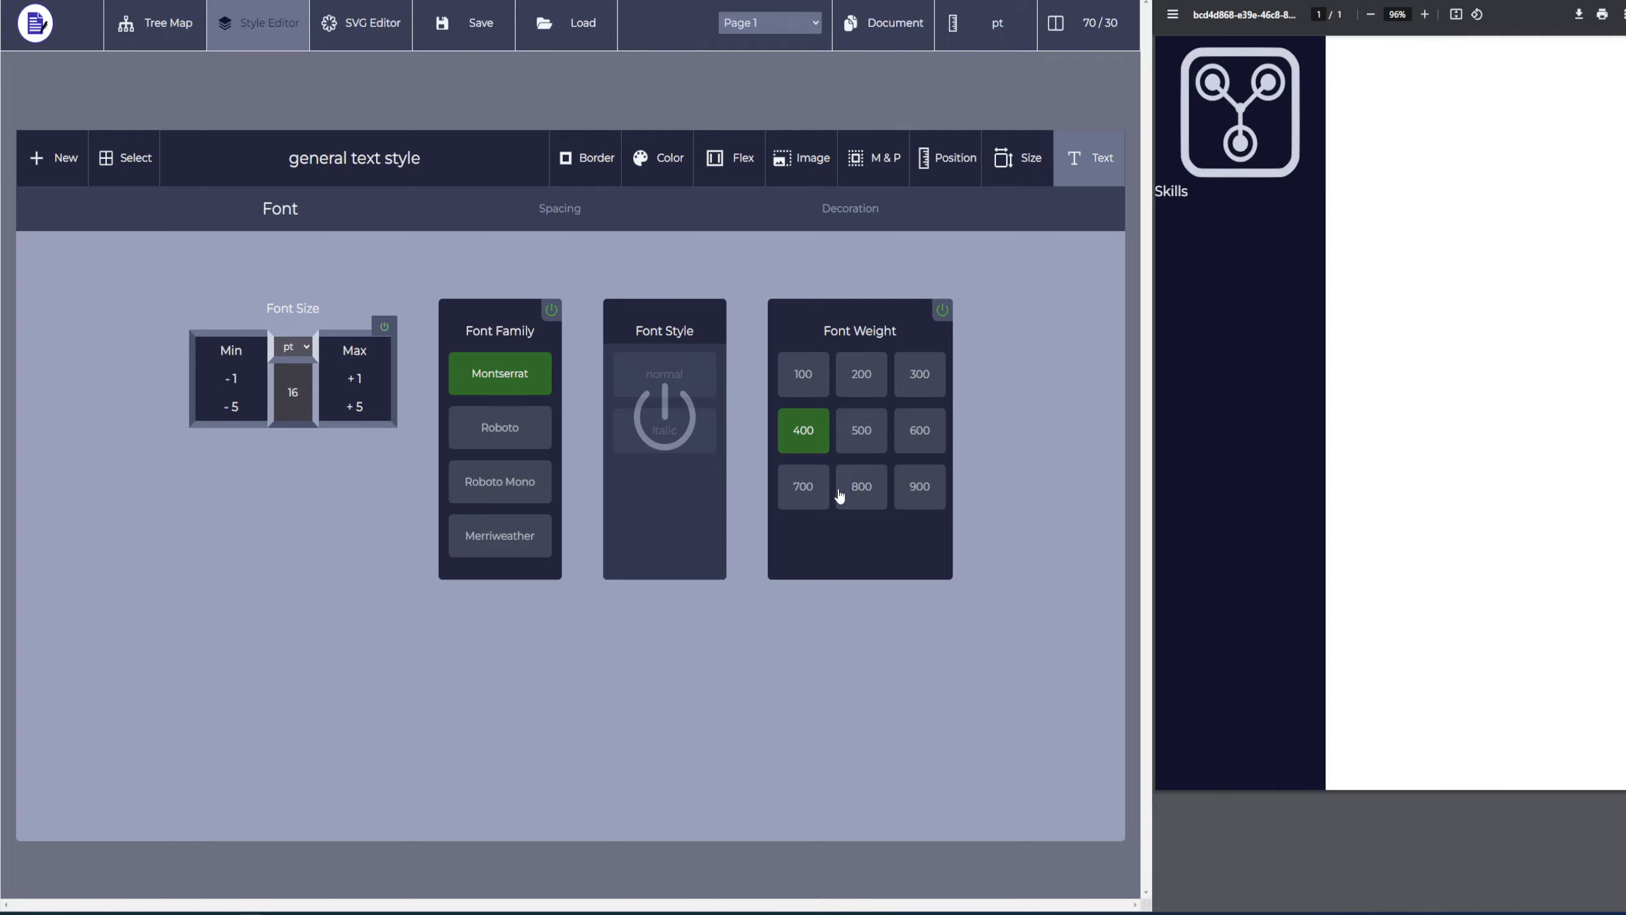
Create a new style named "left column title" on the Skills text element
{"action": "left_click", "coordinate": [154, 35]}
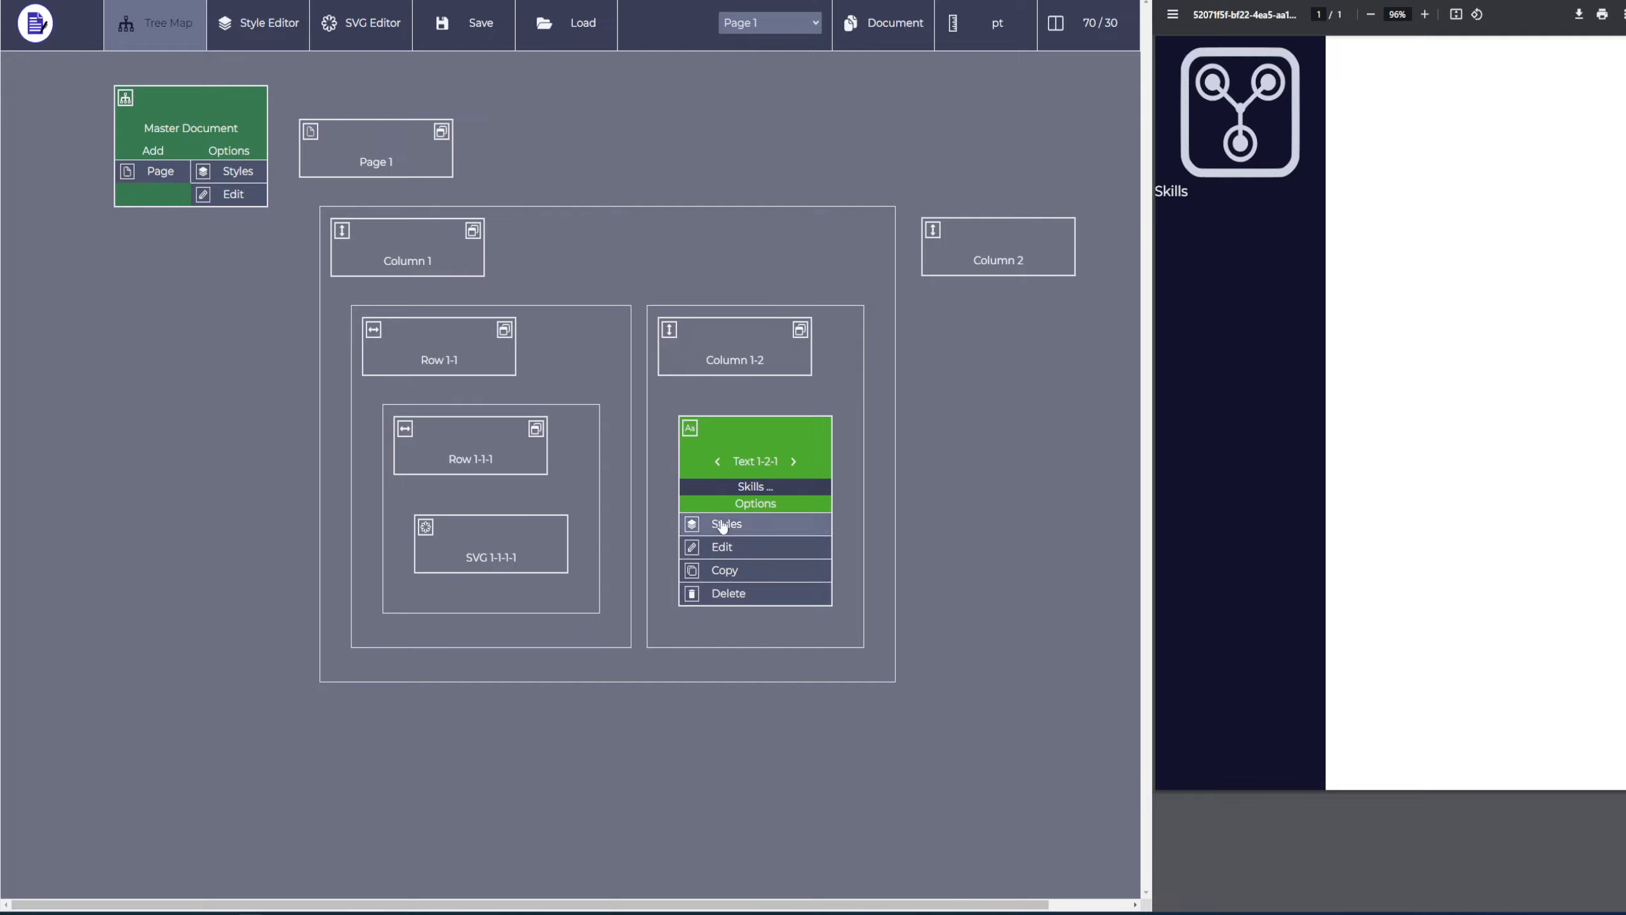
{"action": "left_click", "coordinate": [722, 526]}
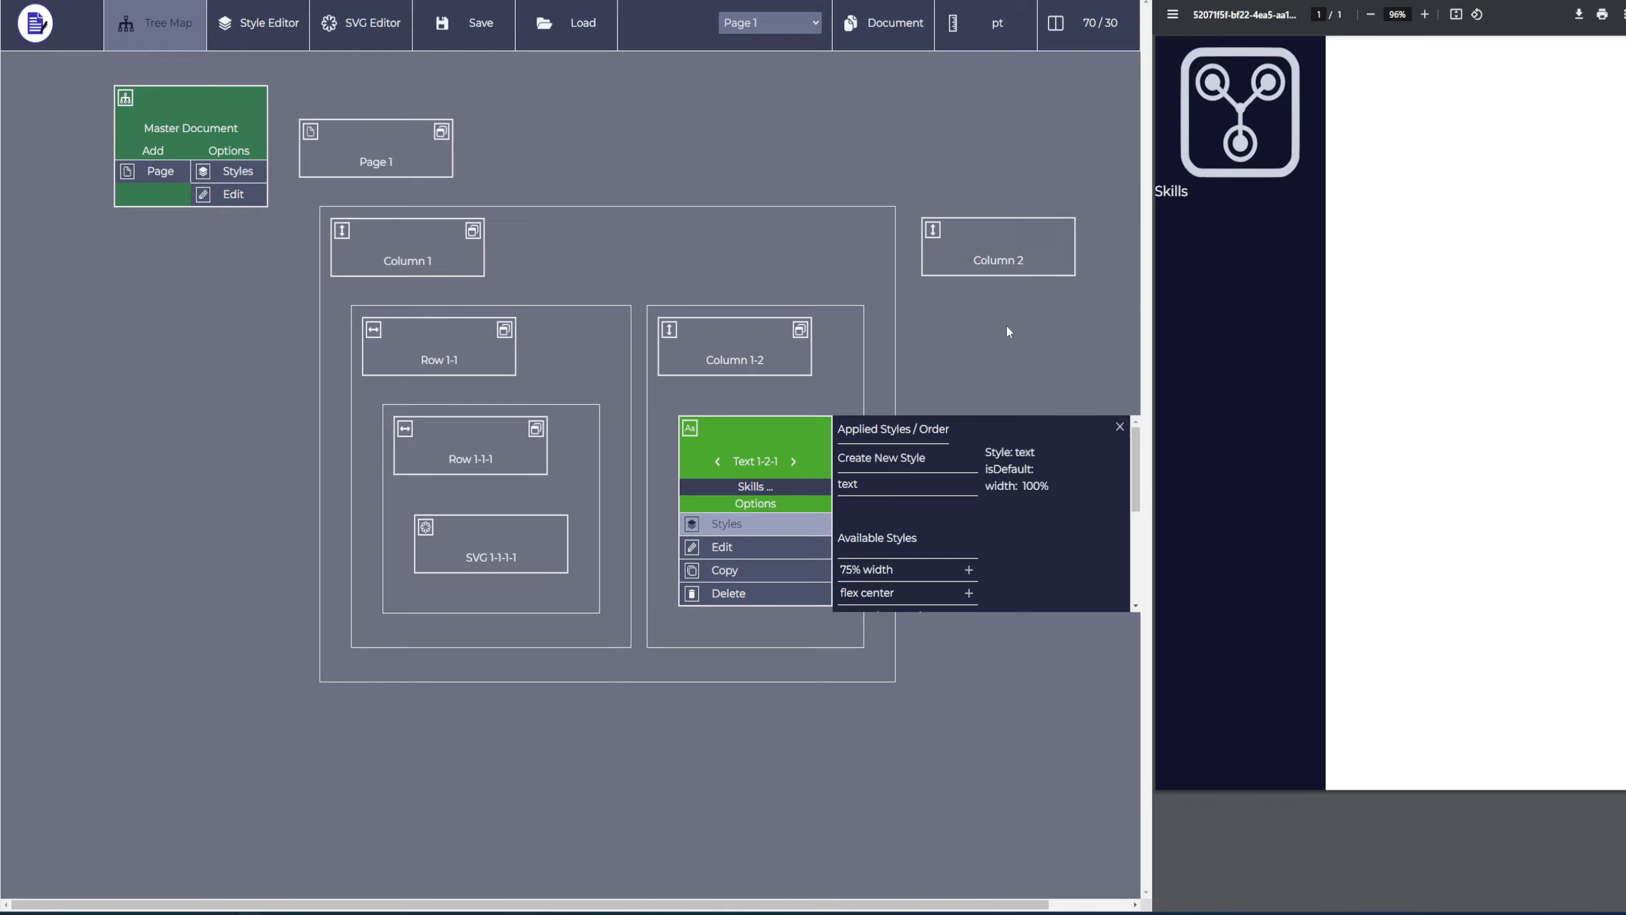
{"action": "left_click", "coordinate": [876, 465]}
{"action": "type", "text": "left"}
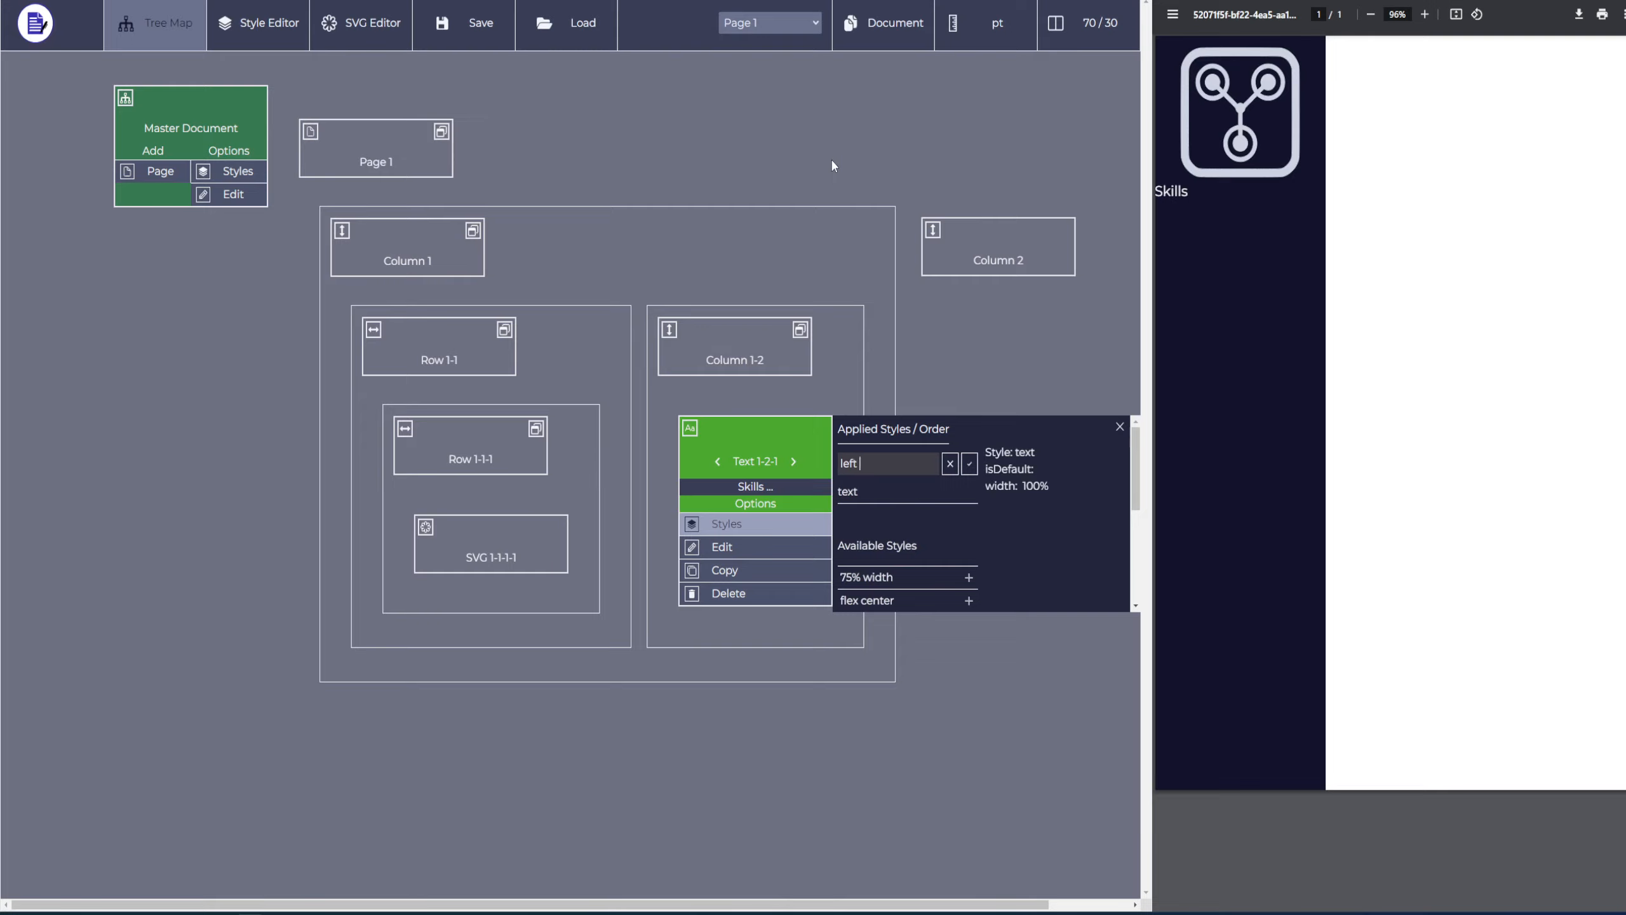
{"action": "type", "text": " column title"}
{"action": "key", "text": "Return"}
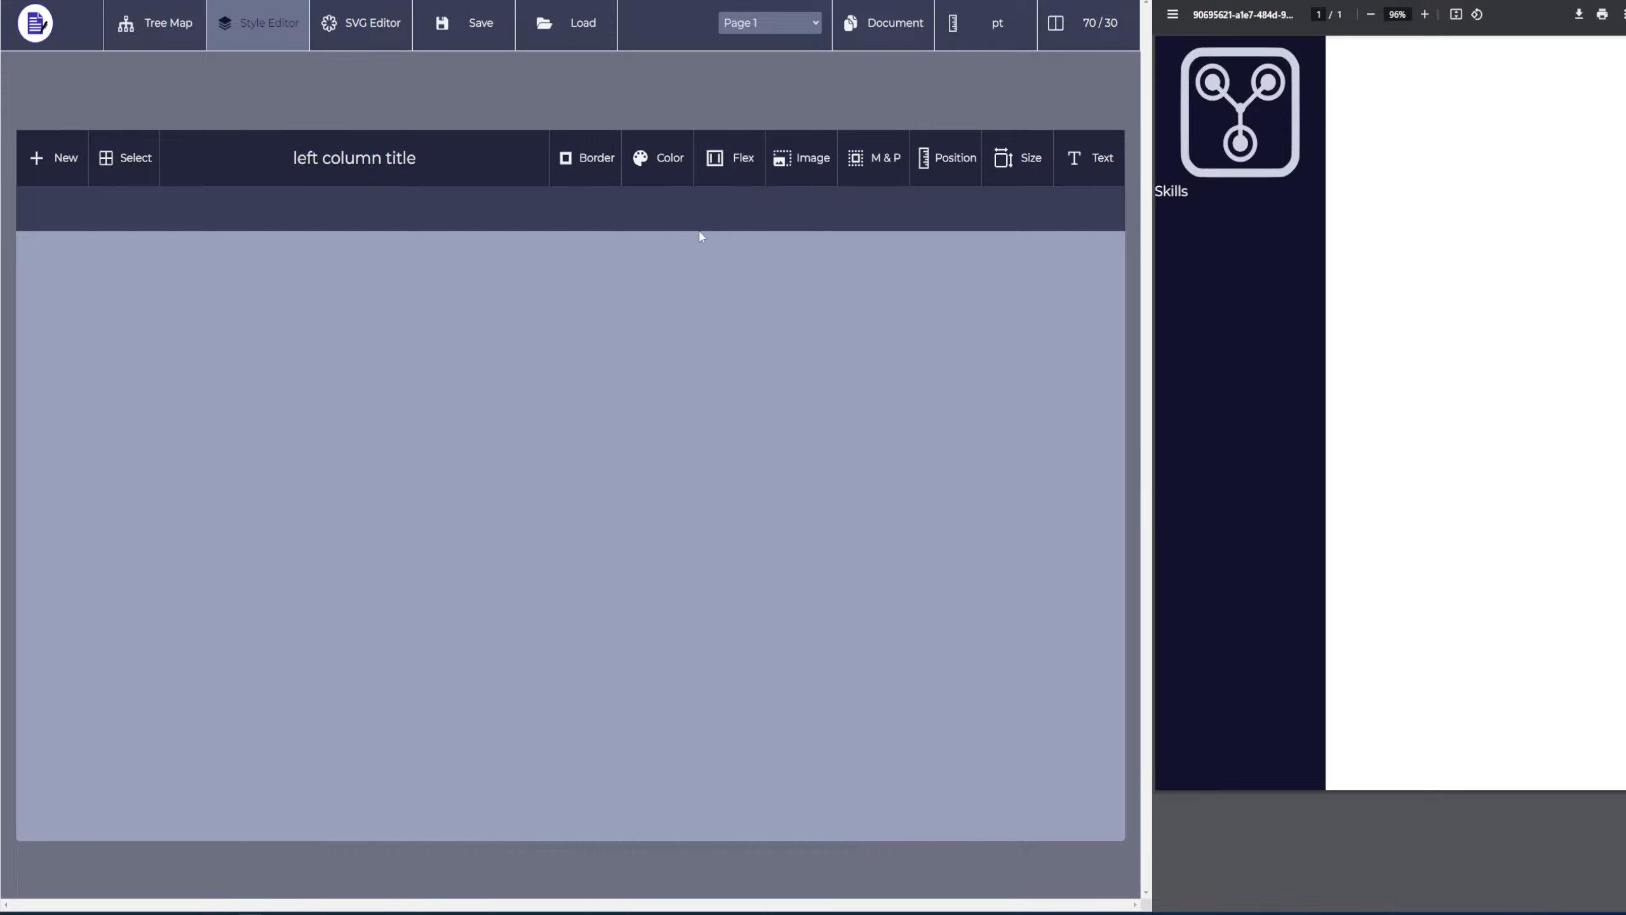
Set the text alignment of the left column title style to center
{"action": "left_click", "coordinate": [1076, 153]}
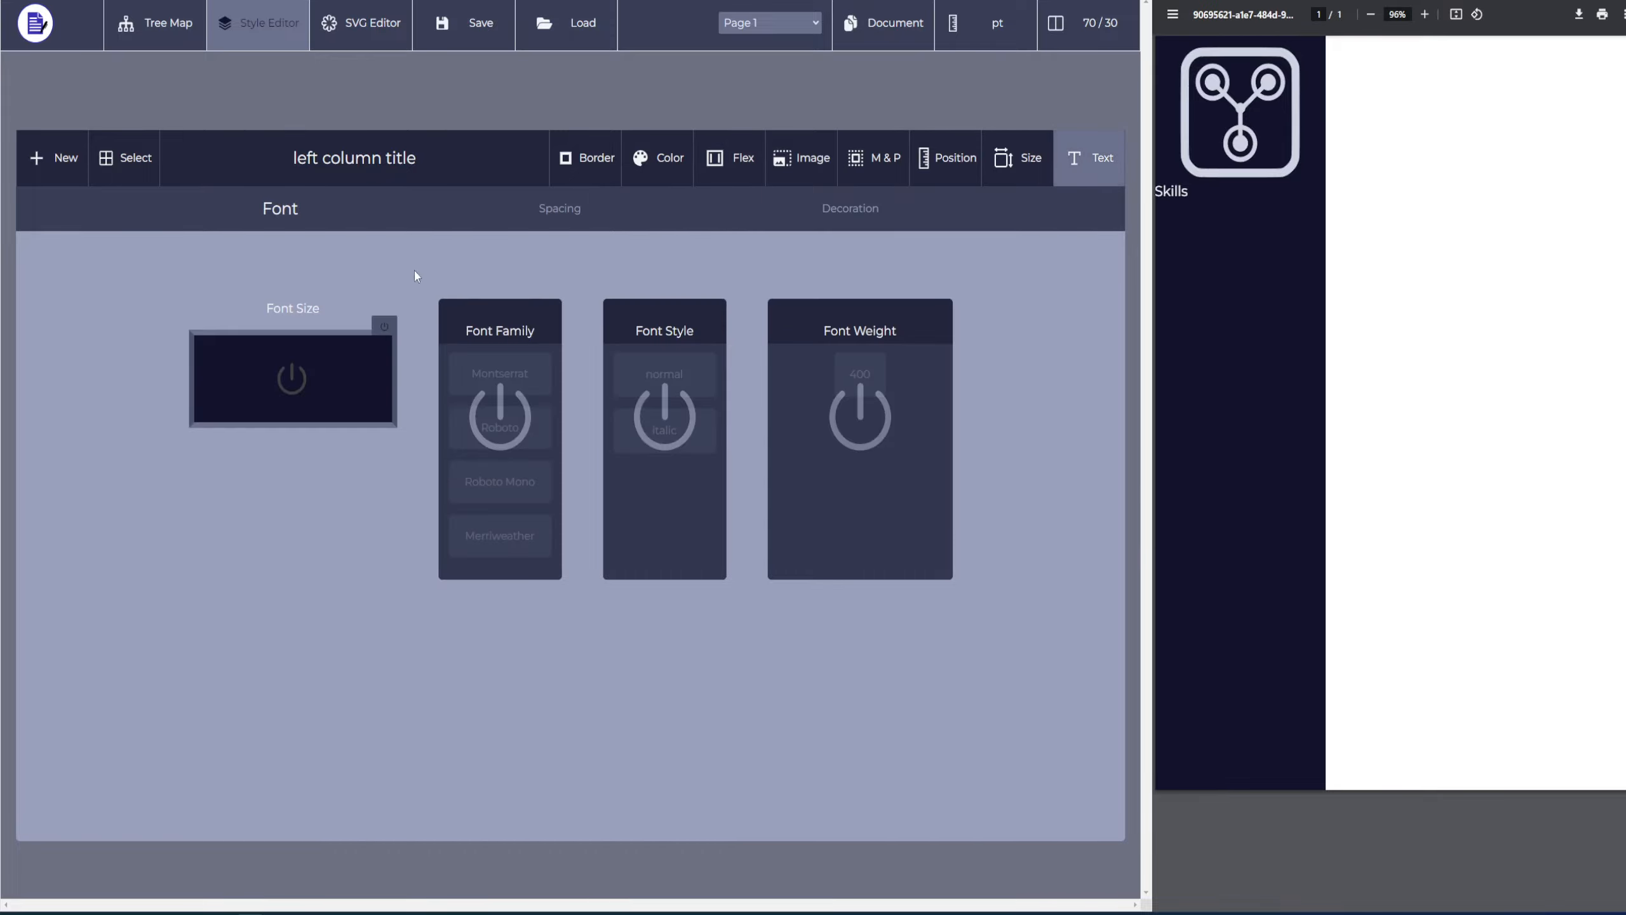
{"action": "left_click", "coordinate": [550, 209]}
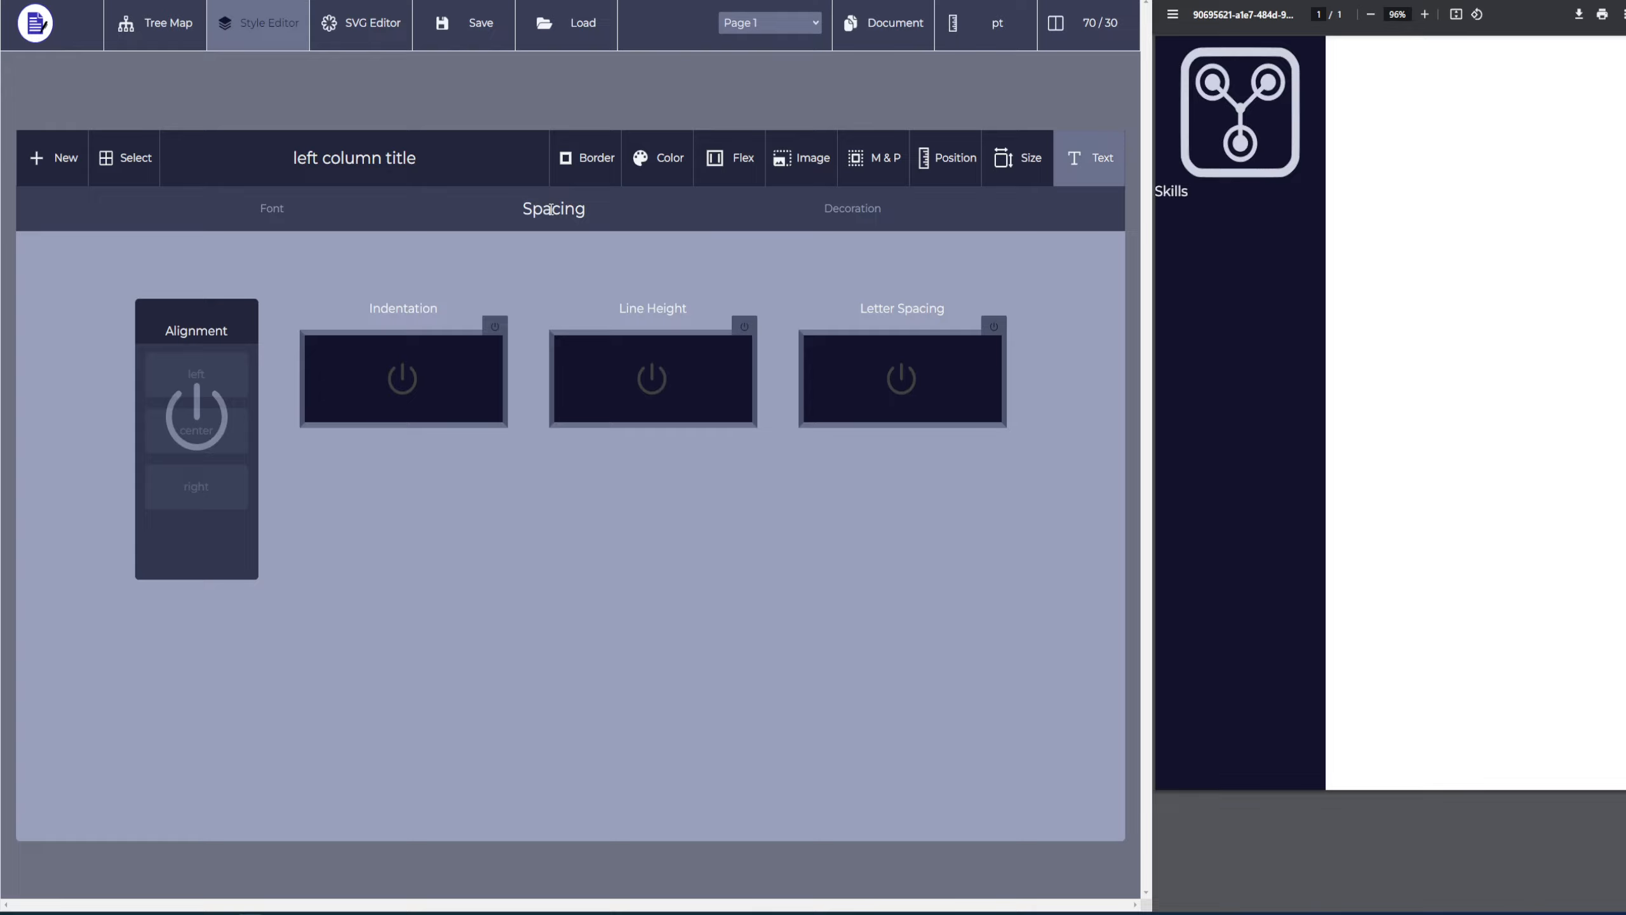
{"action": "left_click", "coordinate": [192, 420]}
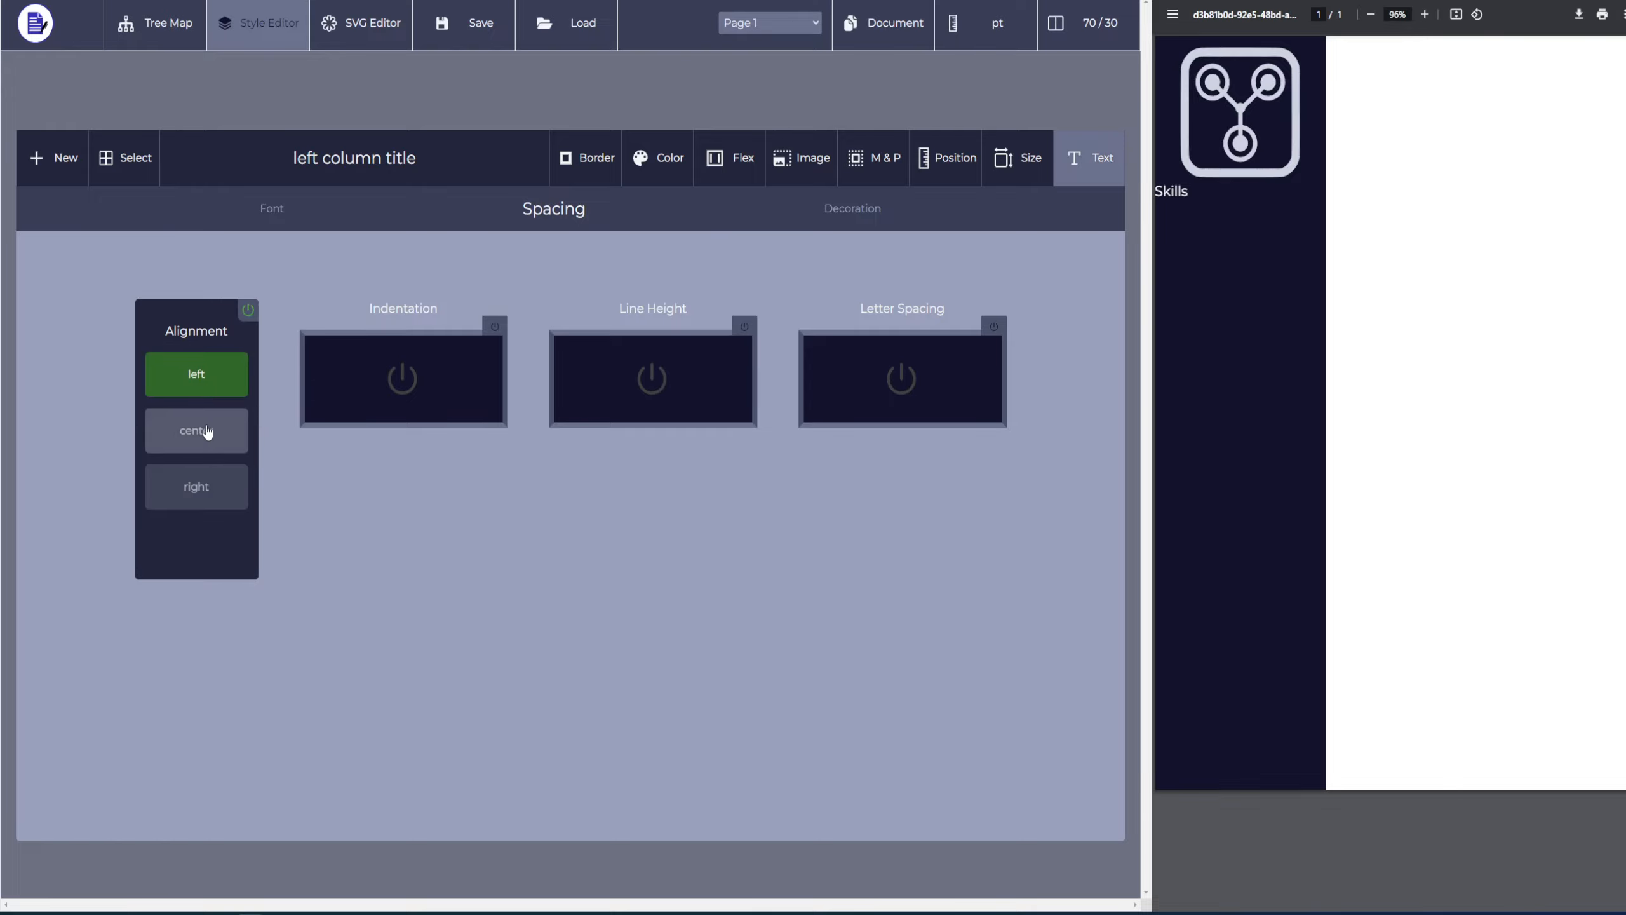
{"action": "left_click", "coordinate": [205, 430]}
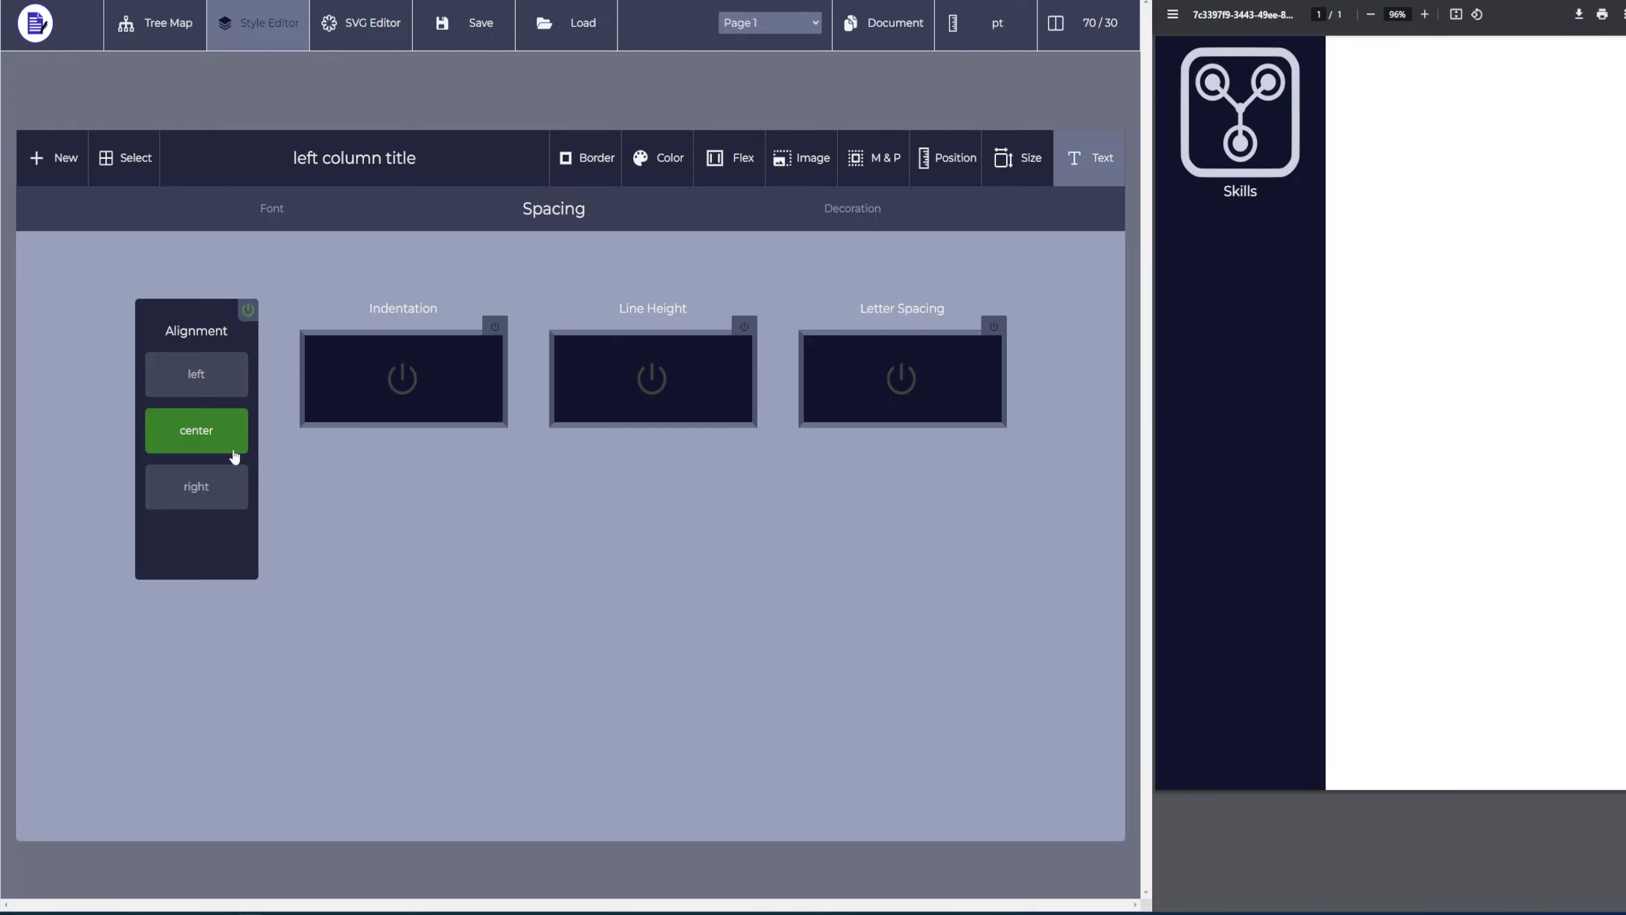
Try the underline decoration on the left column title style and disable it again
{"action": "left_click", "coordinate": [848, 216]}
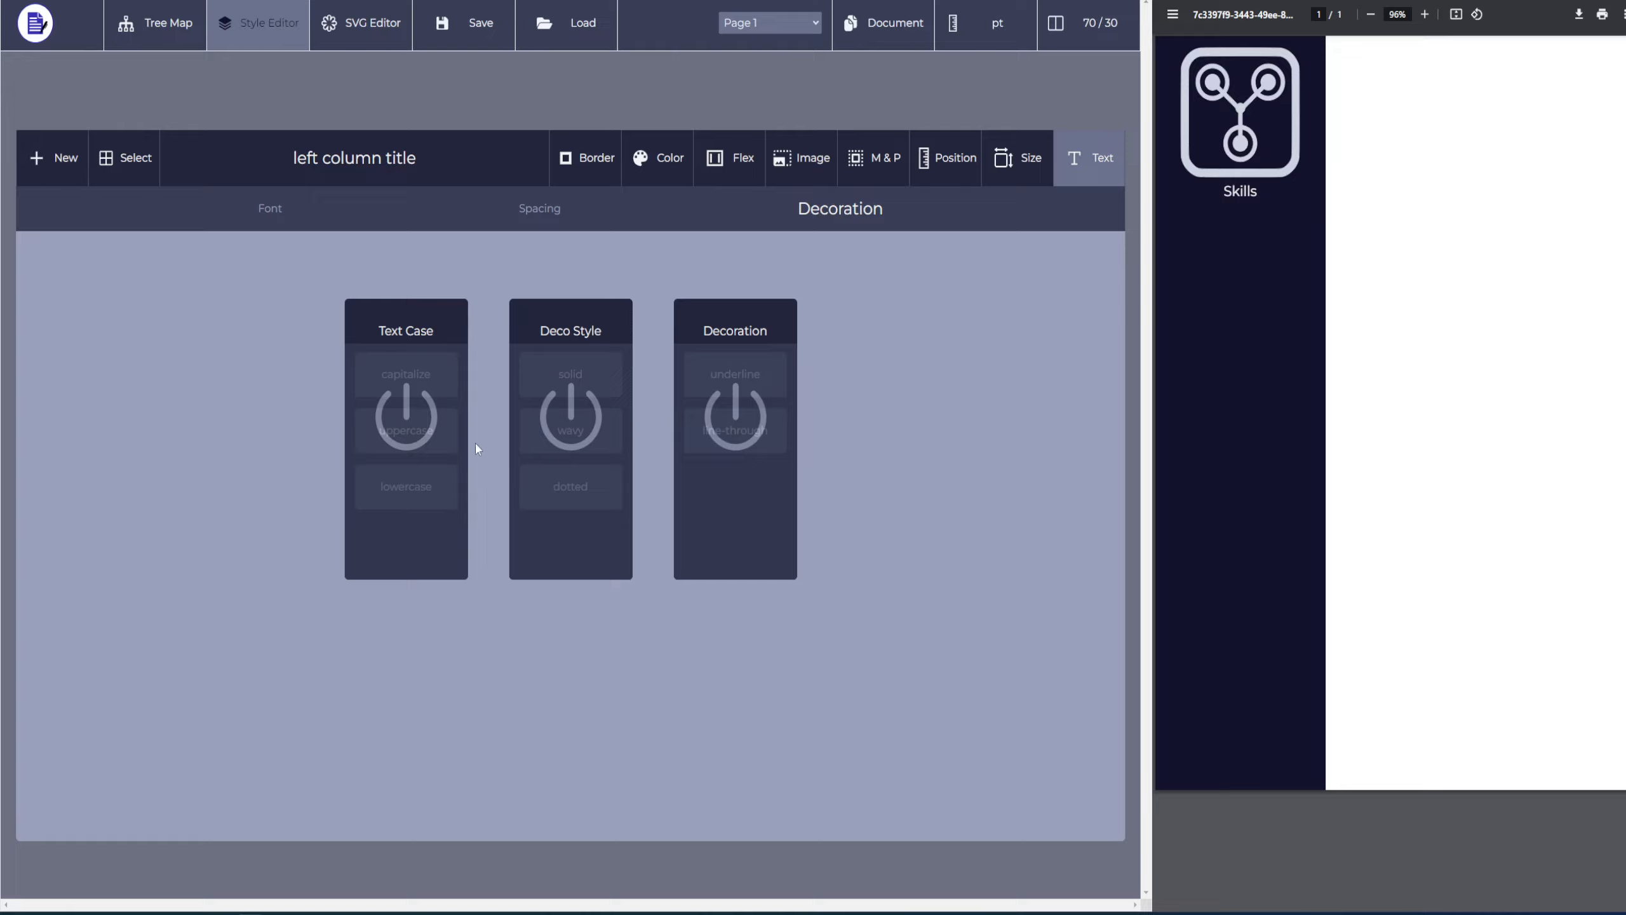
{"action": "left_click", "coordinate": [736, 436]}
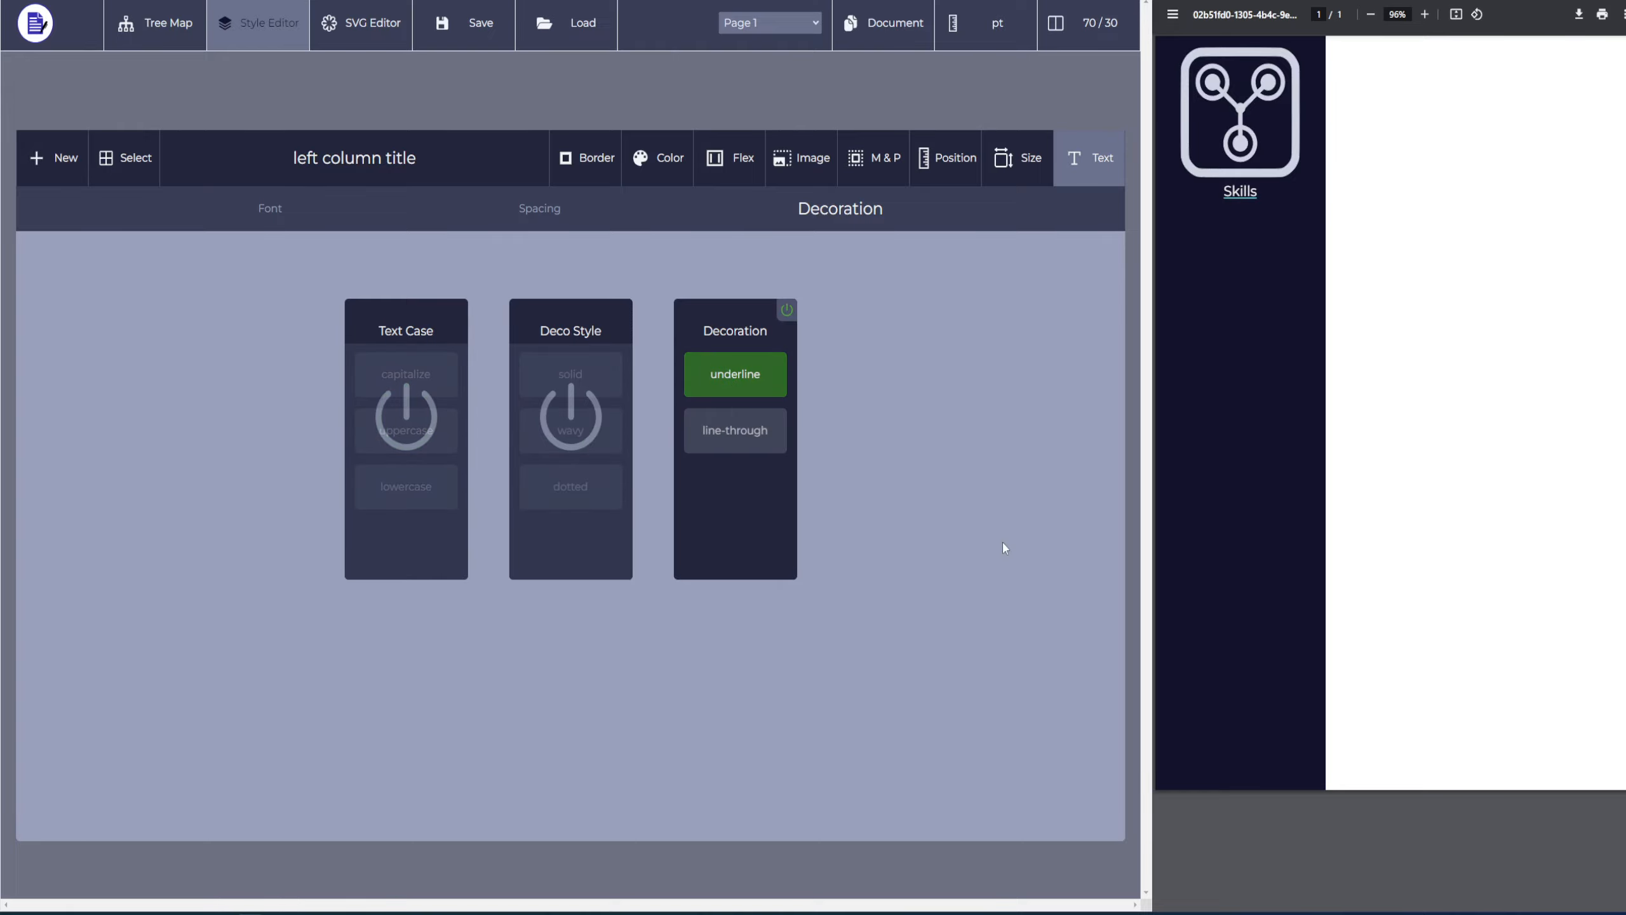
{"action": "left_click", "coordinate": [787, 311]}
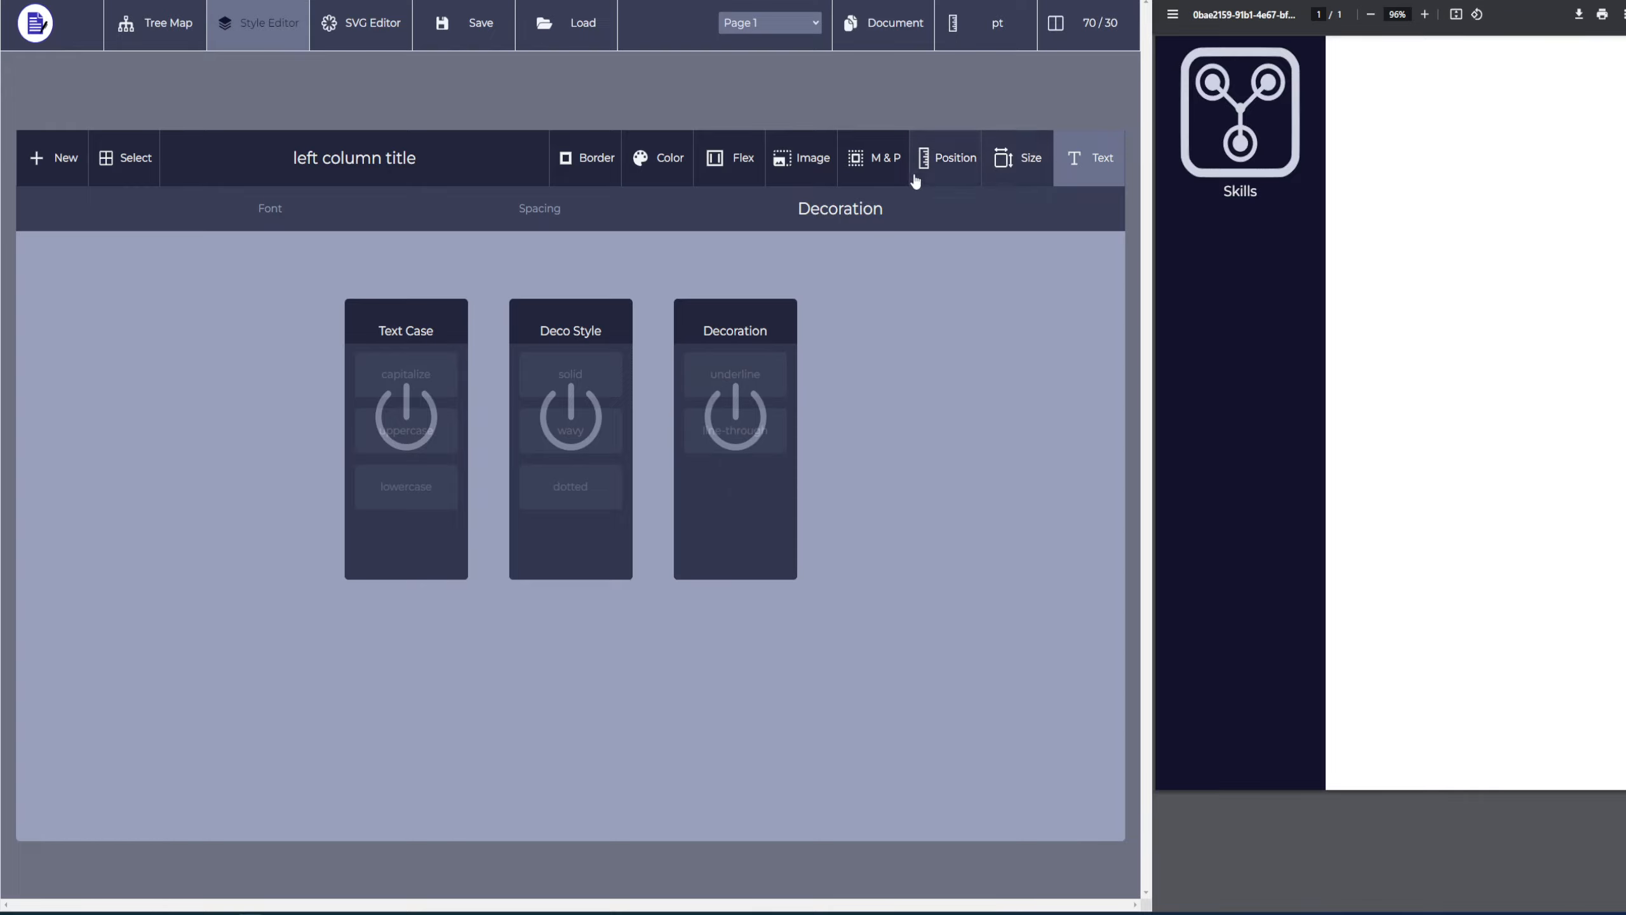
Enable the bottom border width in the left column title style and set its unit to mm
{"action": "left_click", "coordinate": [581, 164]}
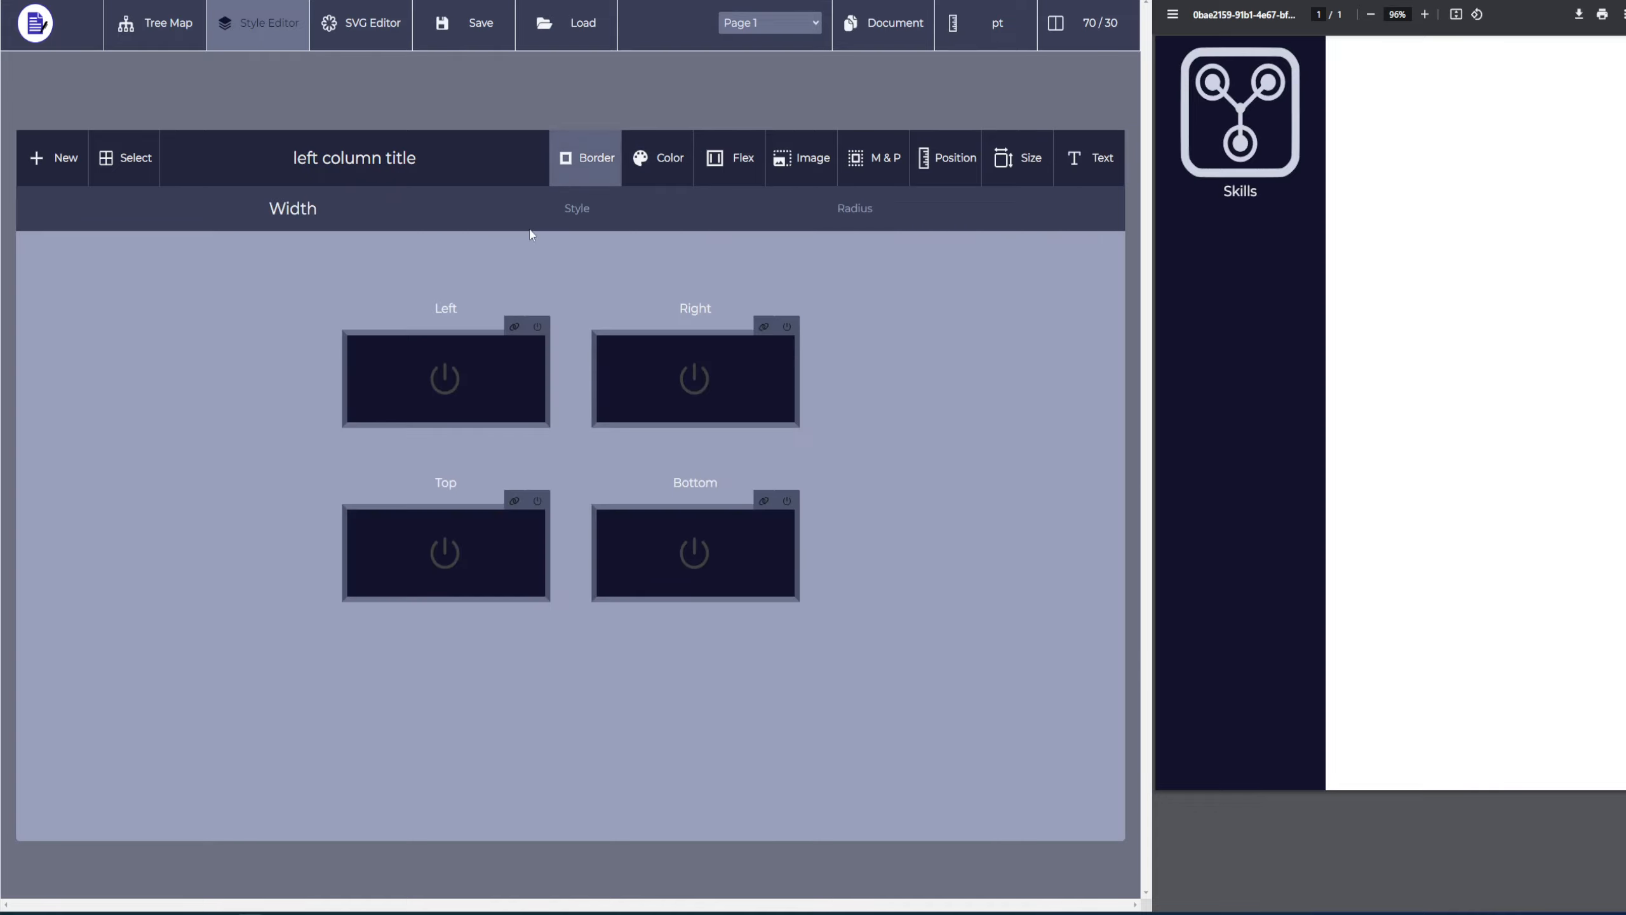
{"action": "left_click", "coordinate": [692, 556]}
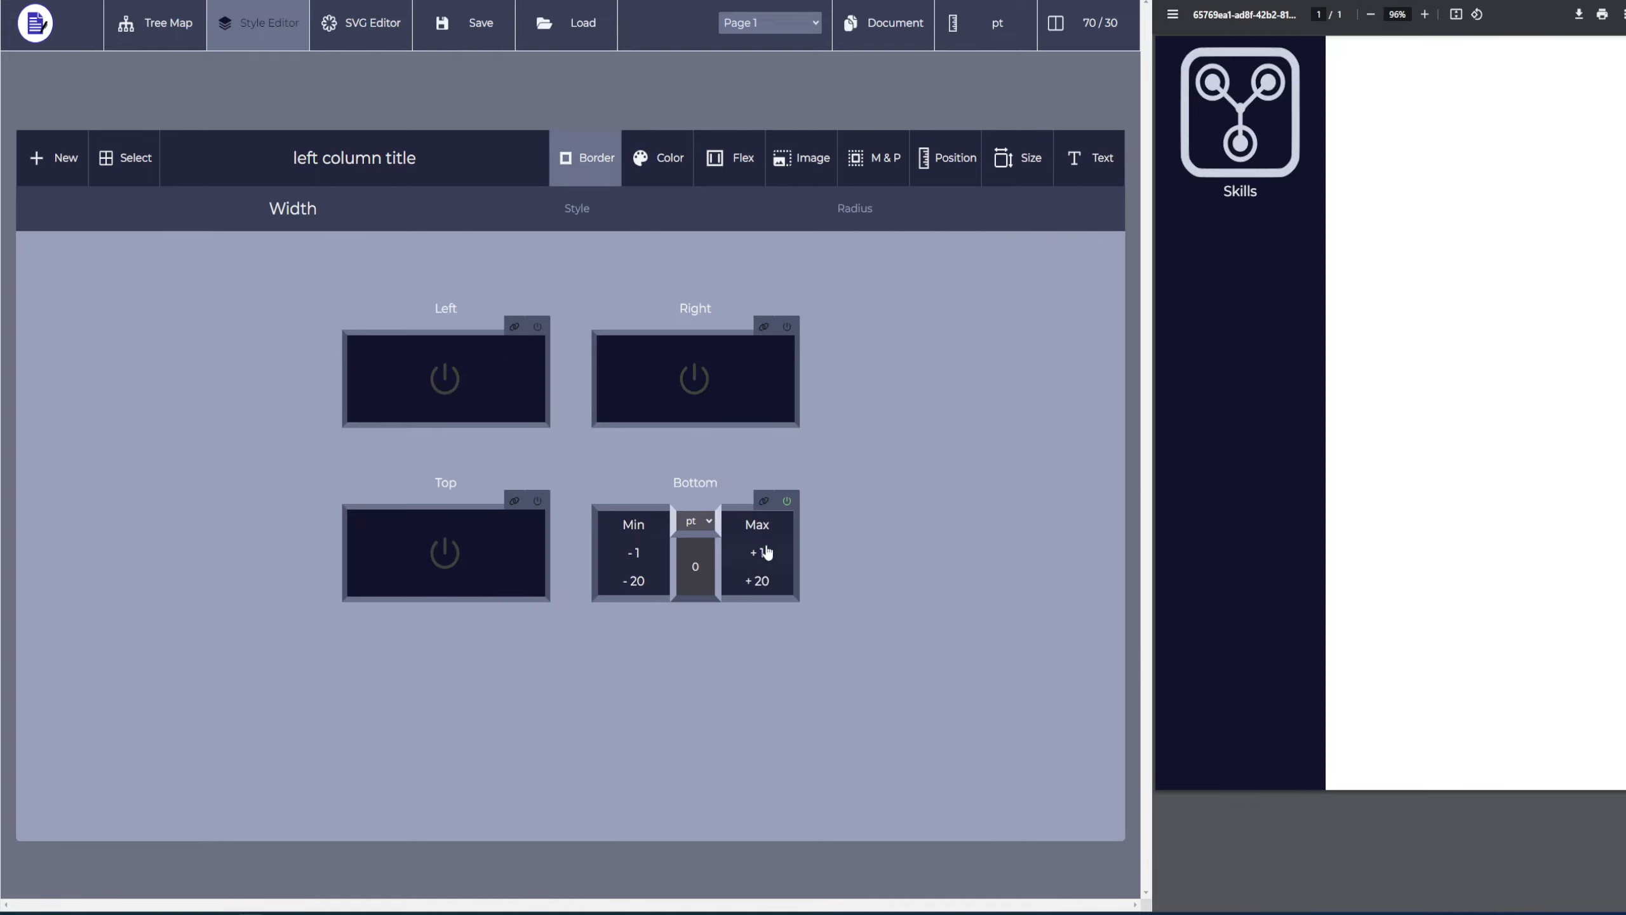
{"action": "left_click", "coordinate": [702, 521]}
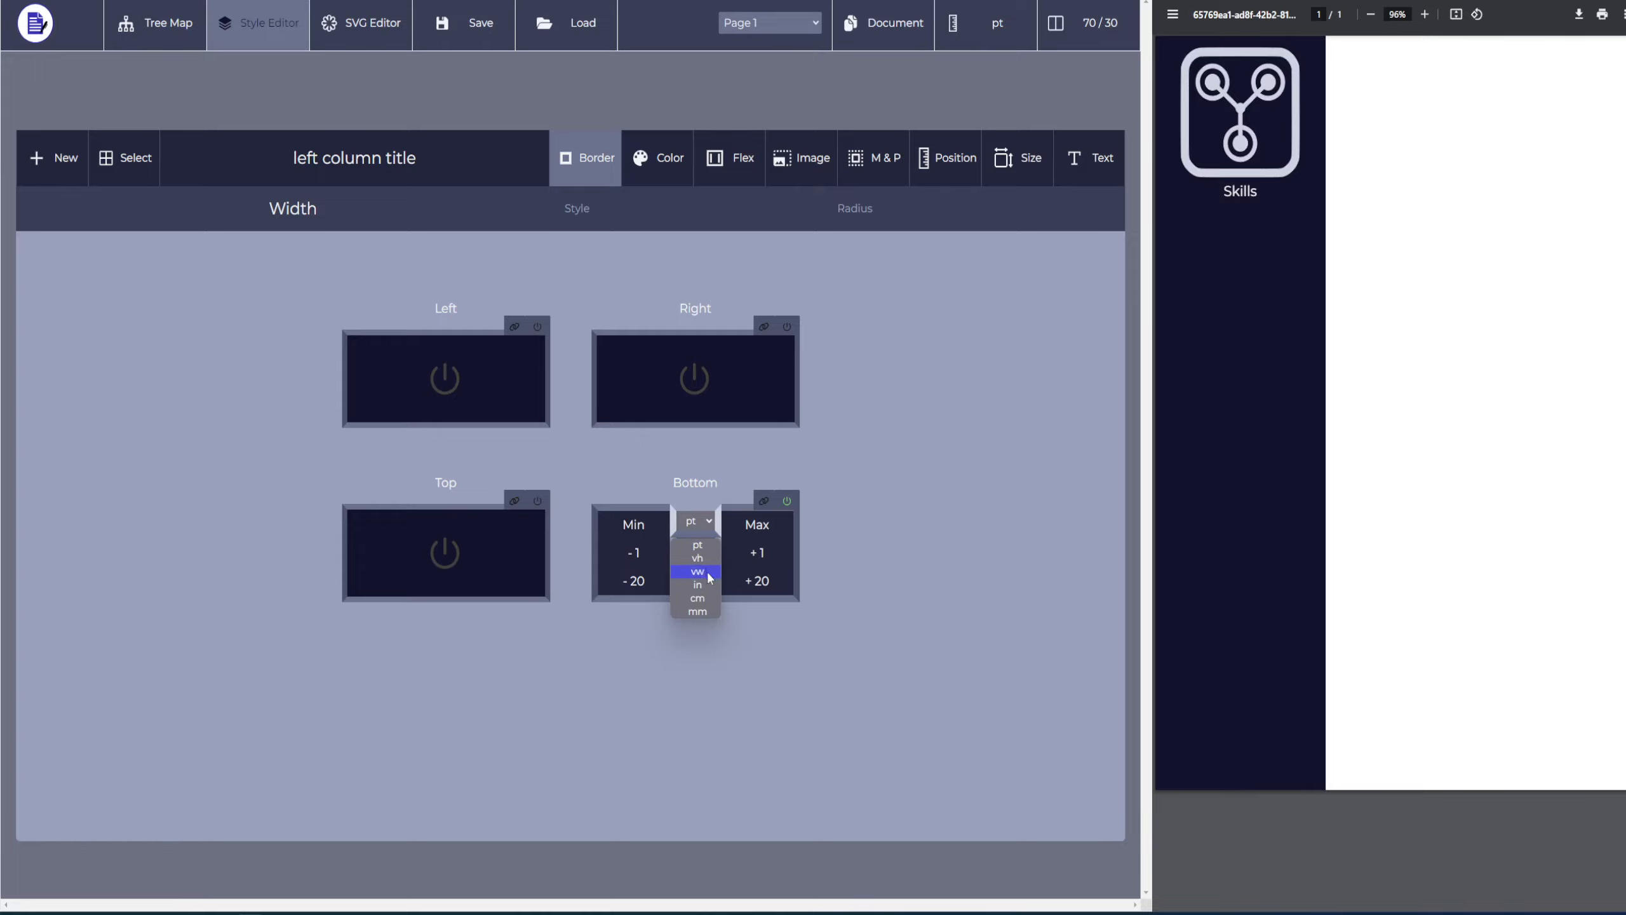
{"action": "left_click", "coordinate": [705, 612]}
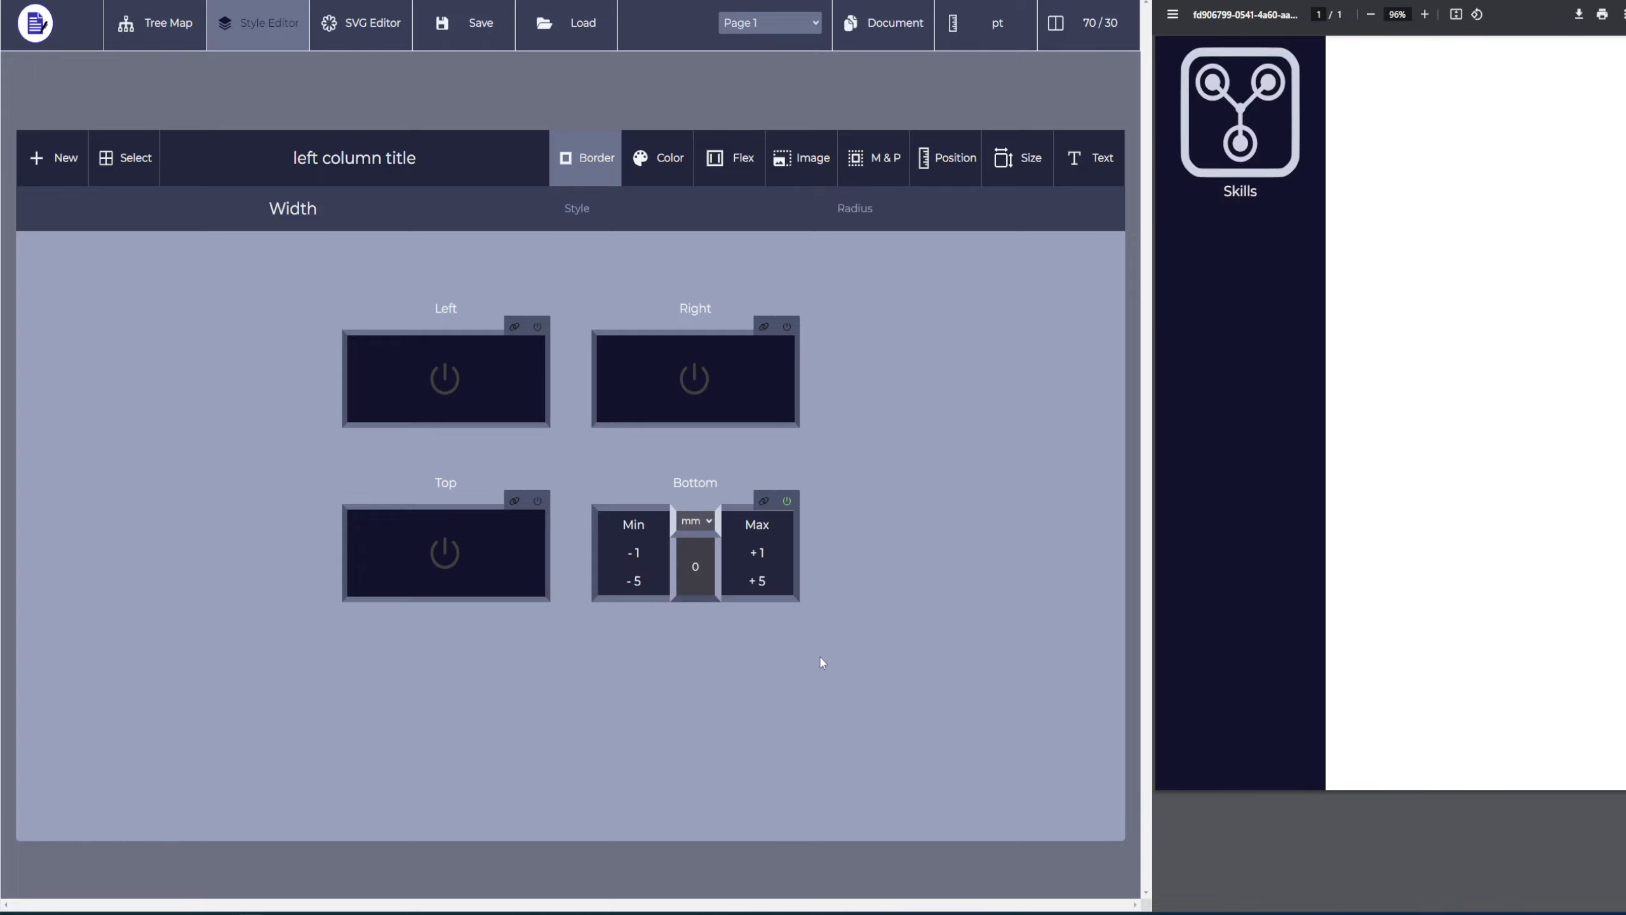
Try a bottom border width of 2.10 mm, and set it to 0.10 mm instead
{"action": "type", "text": ".10"}
{"action": "left_click", "coordinate": [760, 554]}
{"action": "left_click", "coordinate": [759, 554]}
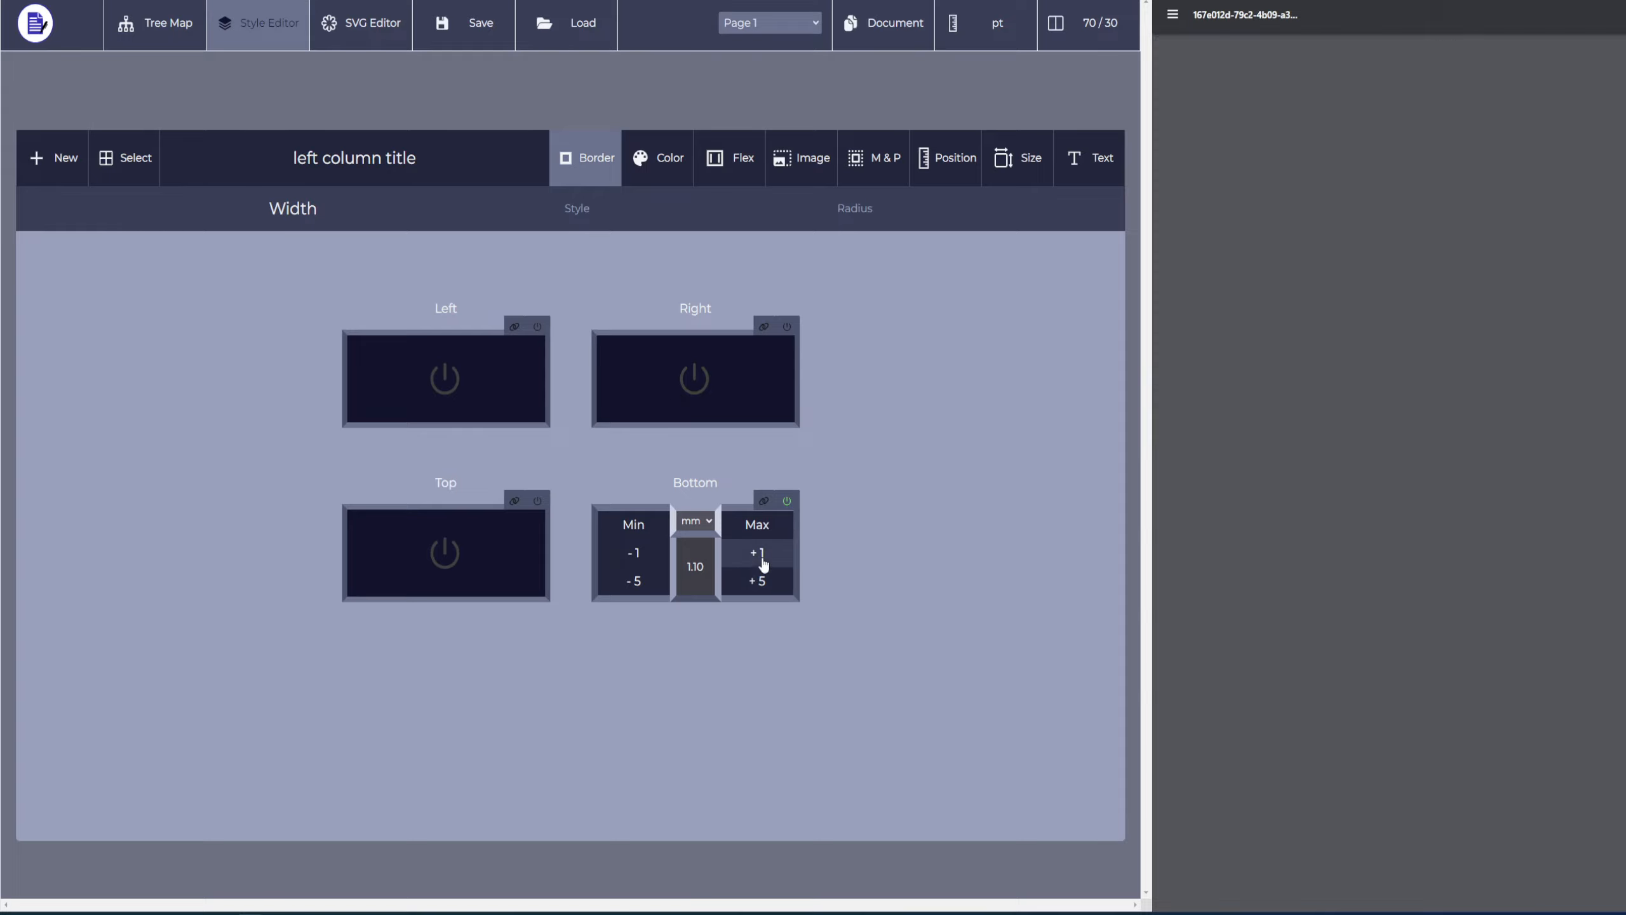
{"action": "double_click", "coordinate": [704, 568]}
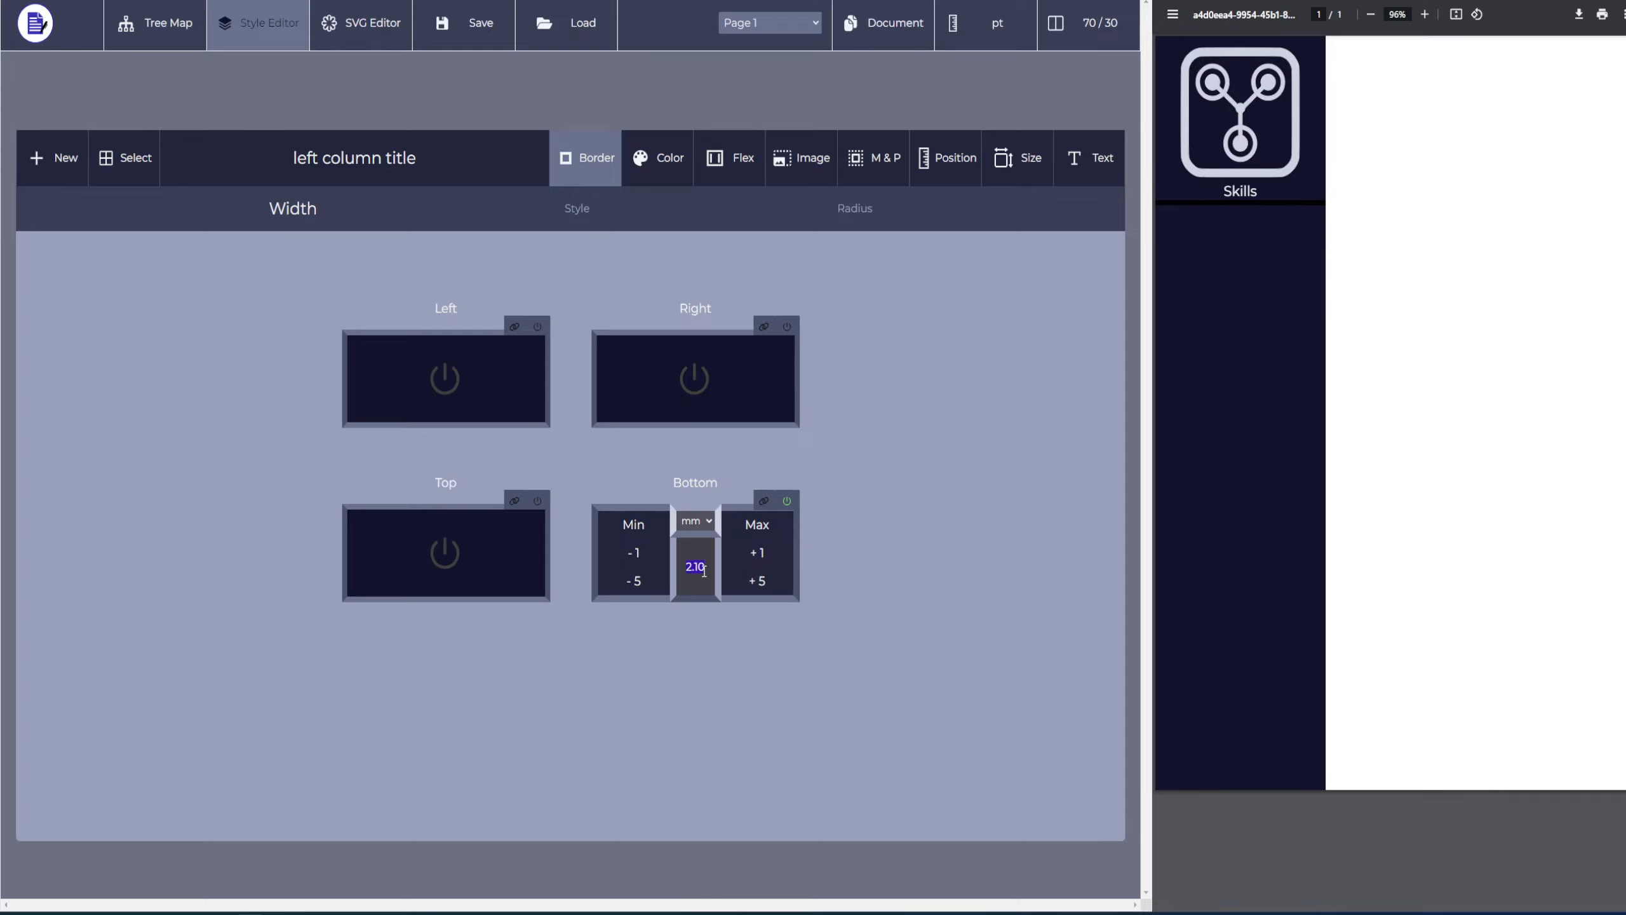
{"action": "type", "text": "0.10"}
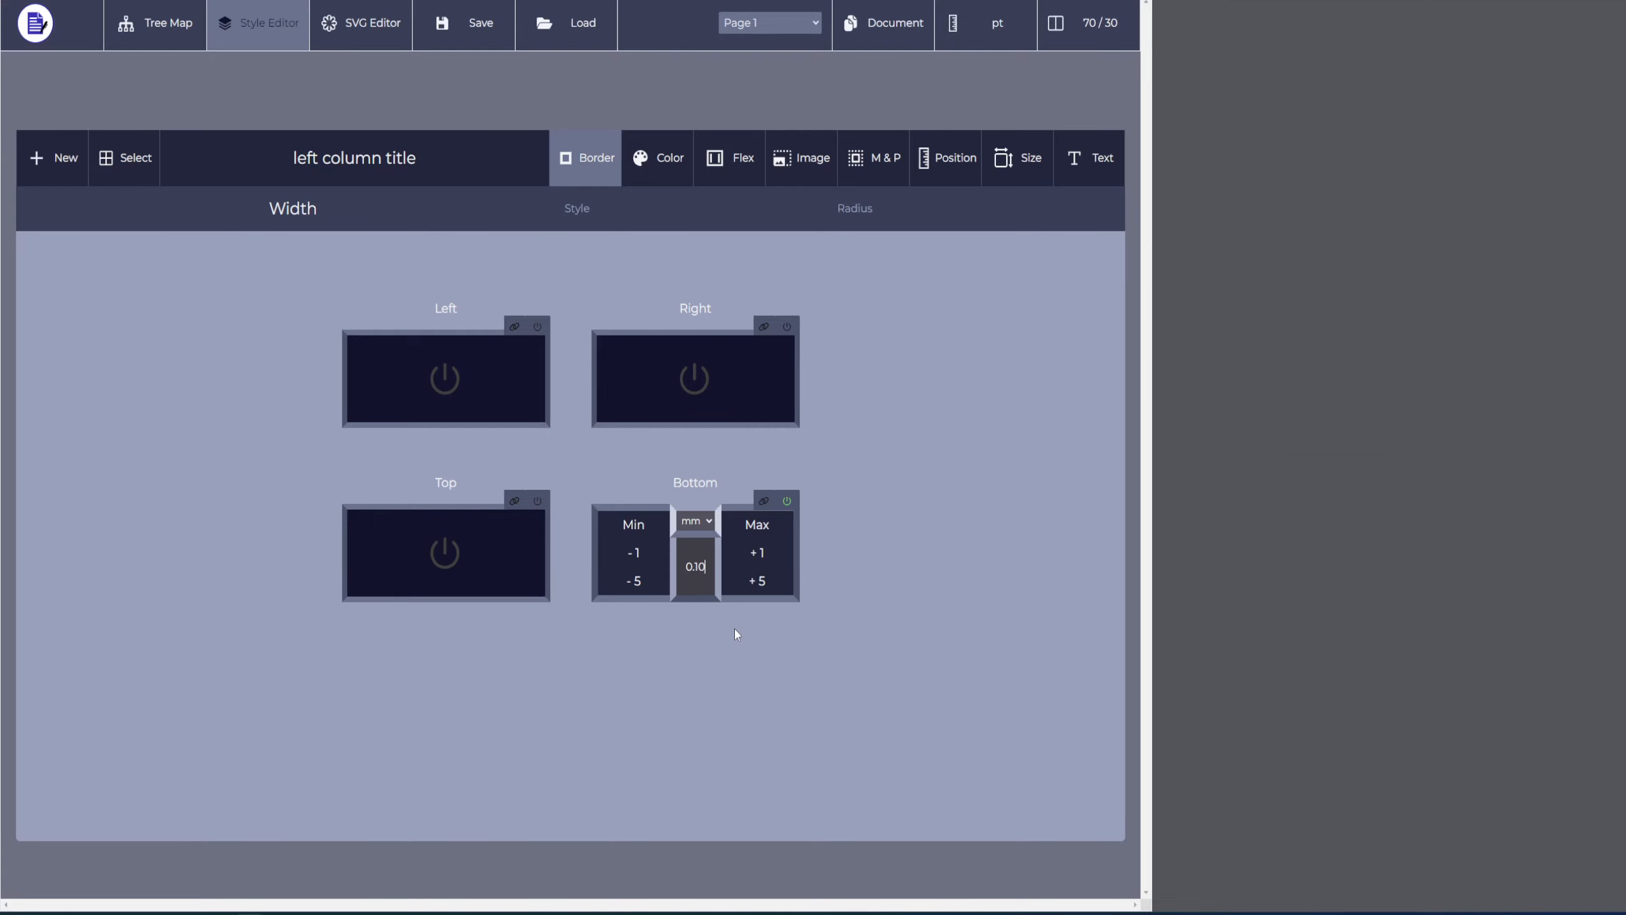
Try slate 50 as the background color of the left column title style and clear it again
{"action": "left_click", "coordinate": [660, 158]}
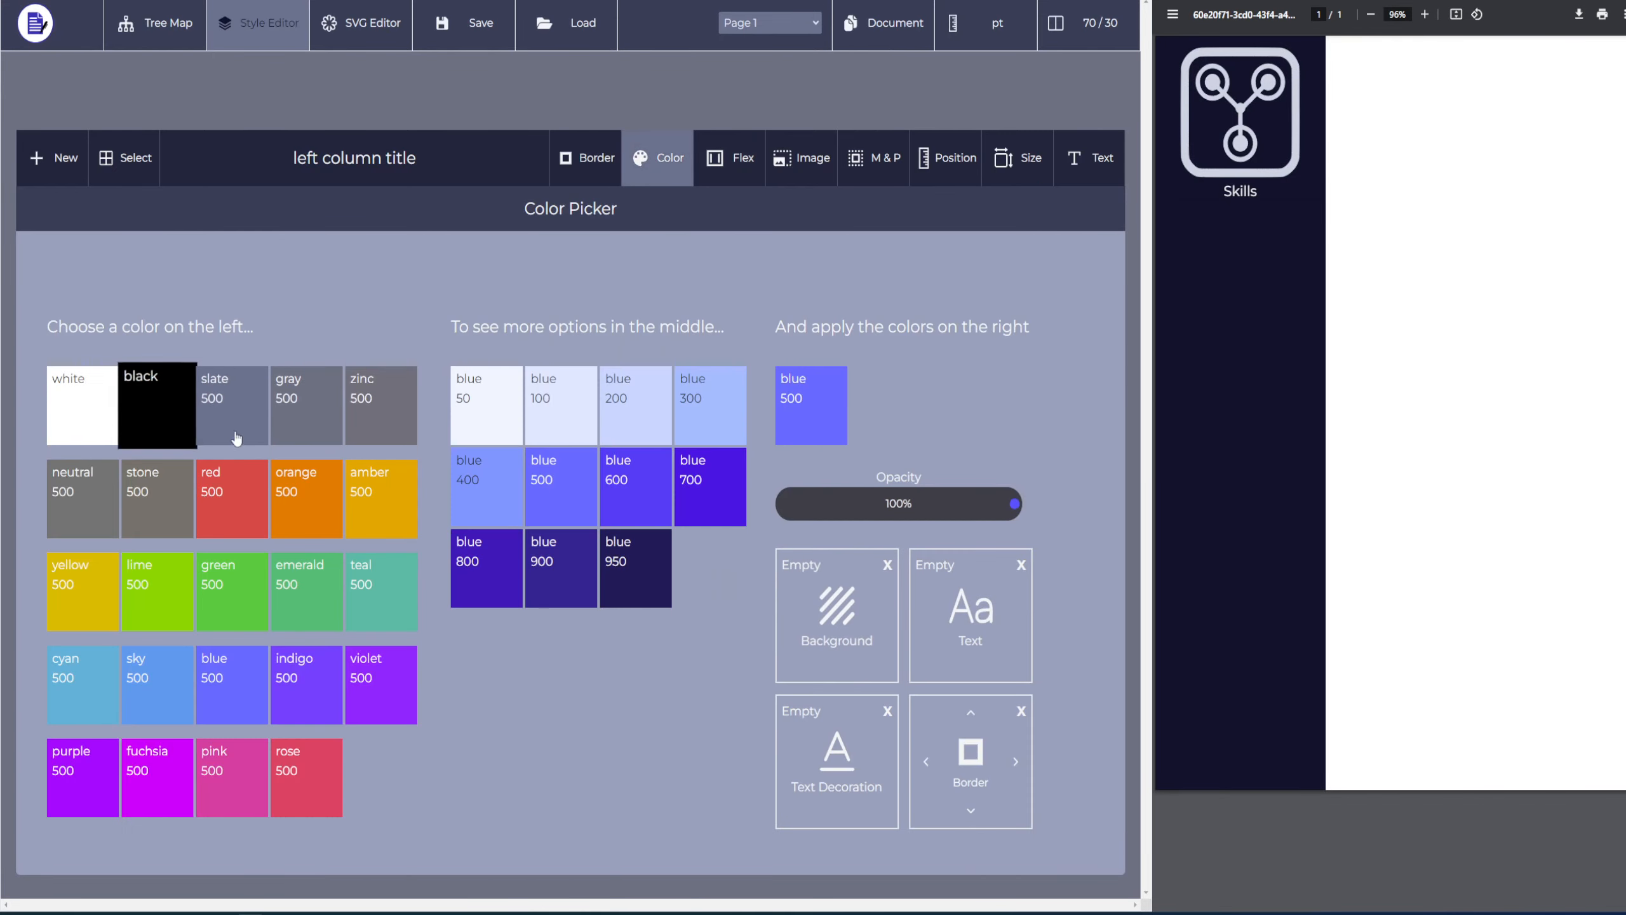
{"action": "left_click_drag", "start_coordinate": [509, 428], "coordinate": [553, 316]}
{"action": "left_click", "coordinate": [552, 315]}
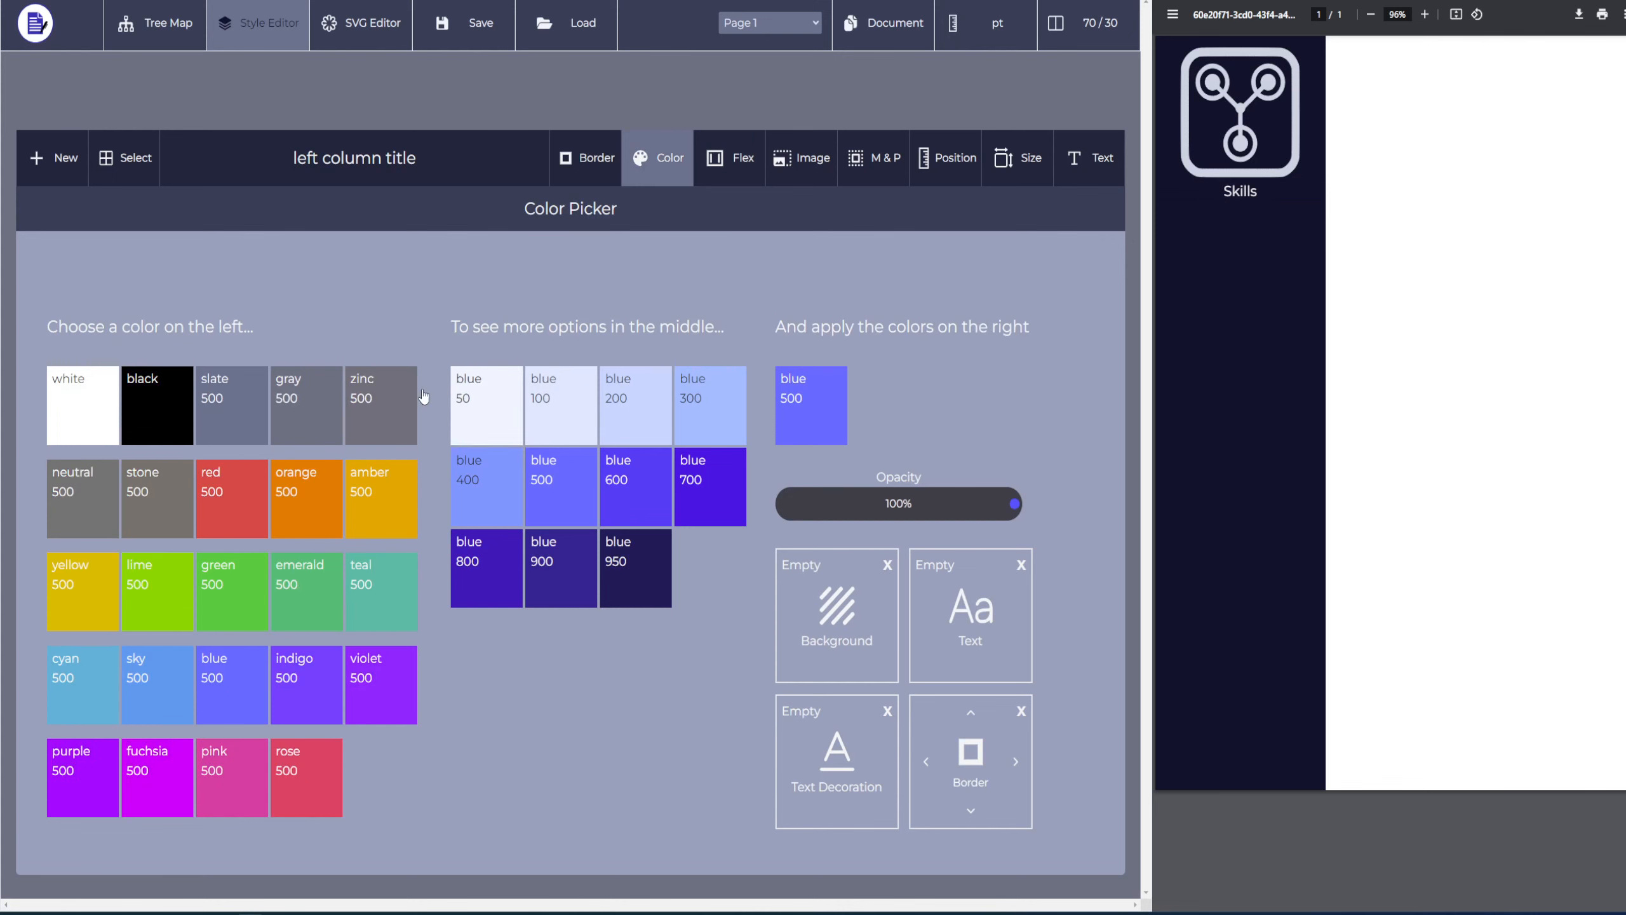
{"action": "left_click", "coordinate": [218, 416]}
{"action": "left_click", "coordinate": [487, 406]}
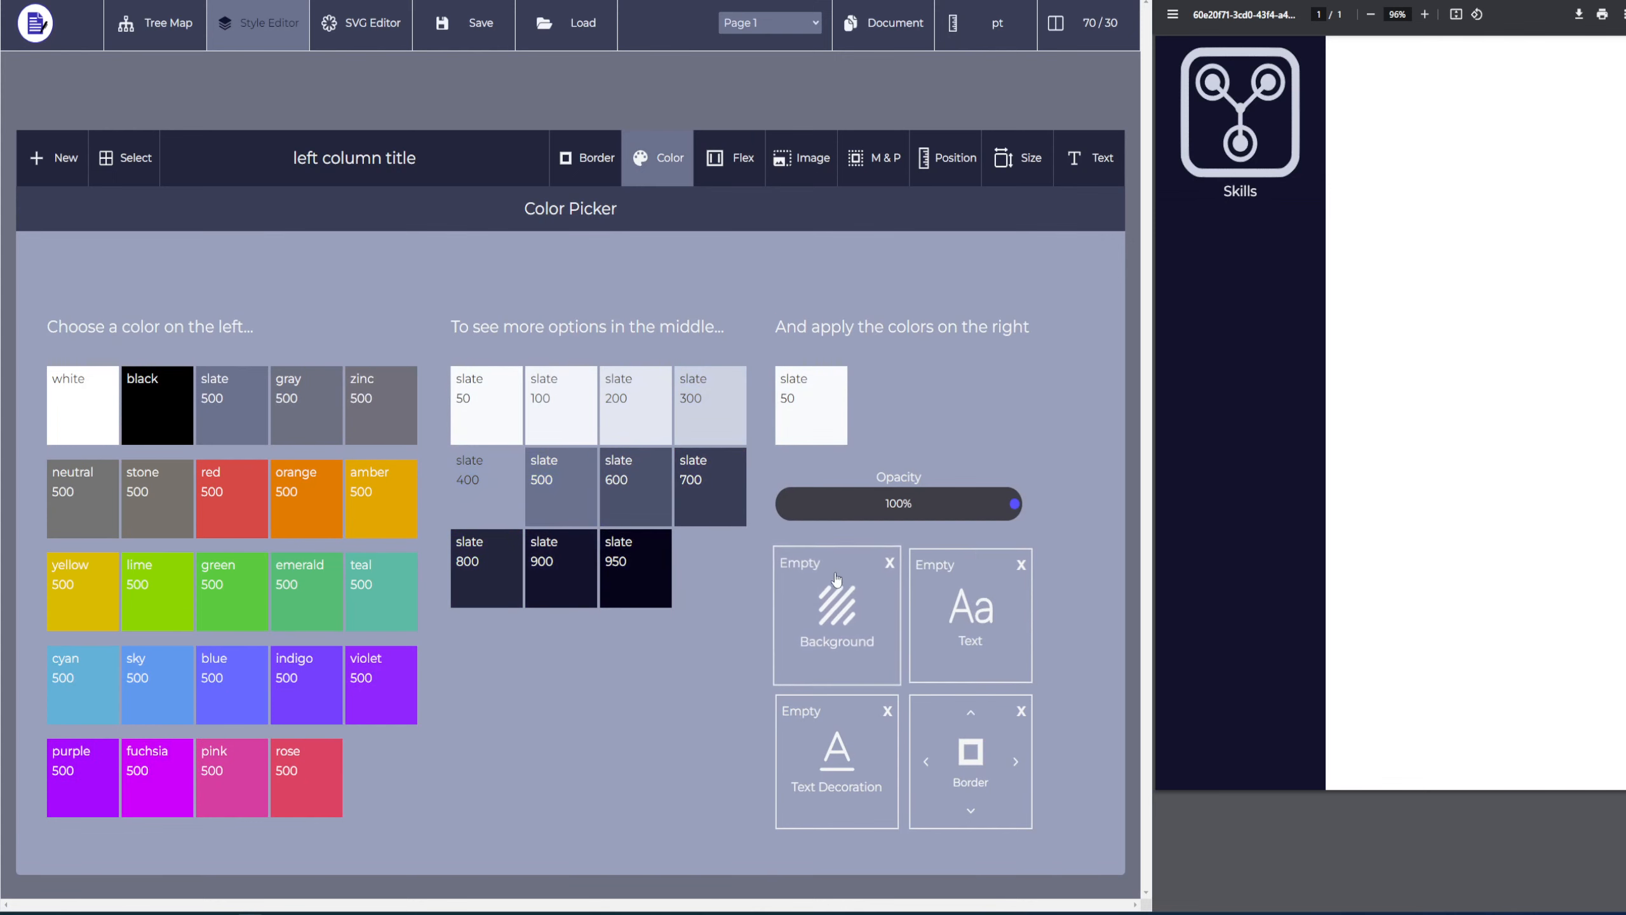
{"action": "left_click", "coordinate": [825, 599]}
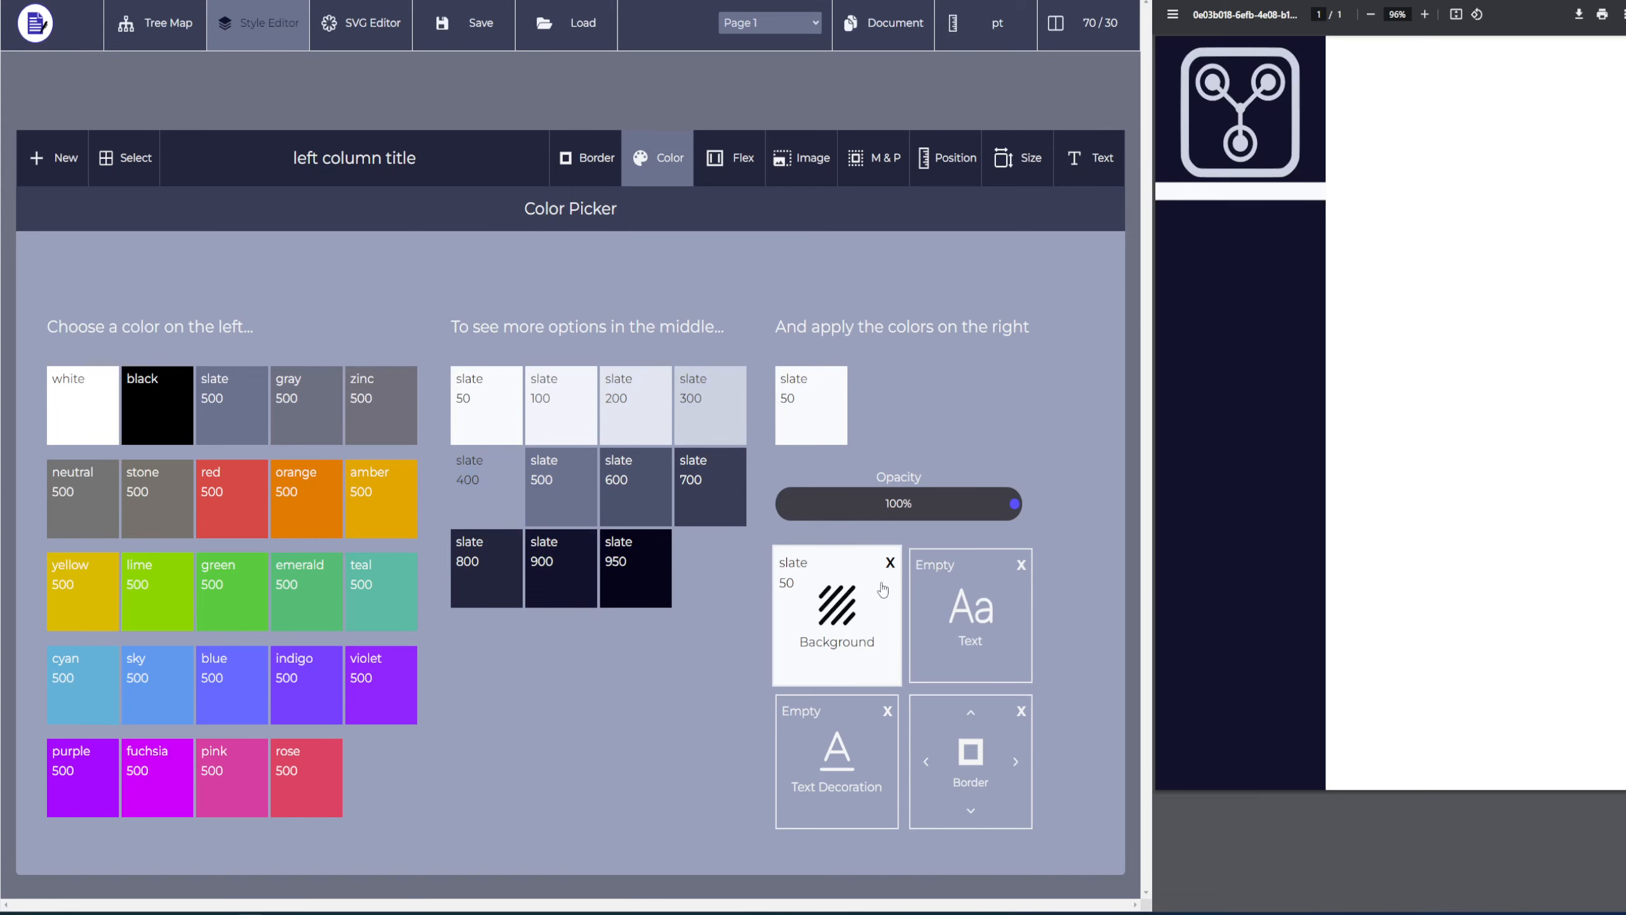
{"action": "left_click", "coordinate": [890, 563]}
Apply slate 50 to the bottom border of the left column title style and replace it with white
{"action": "left_click", "coordinate": [970, 814]}
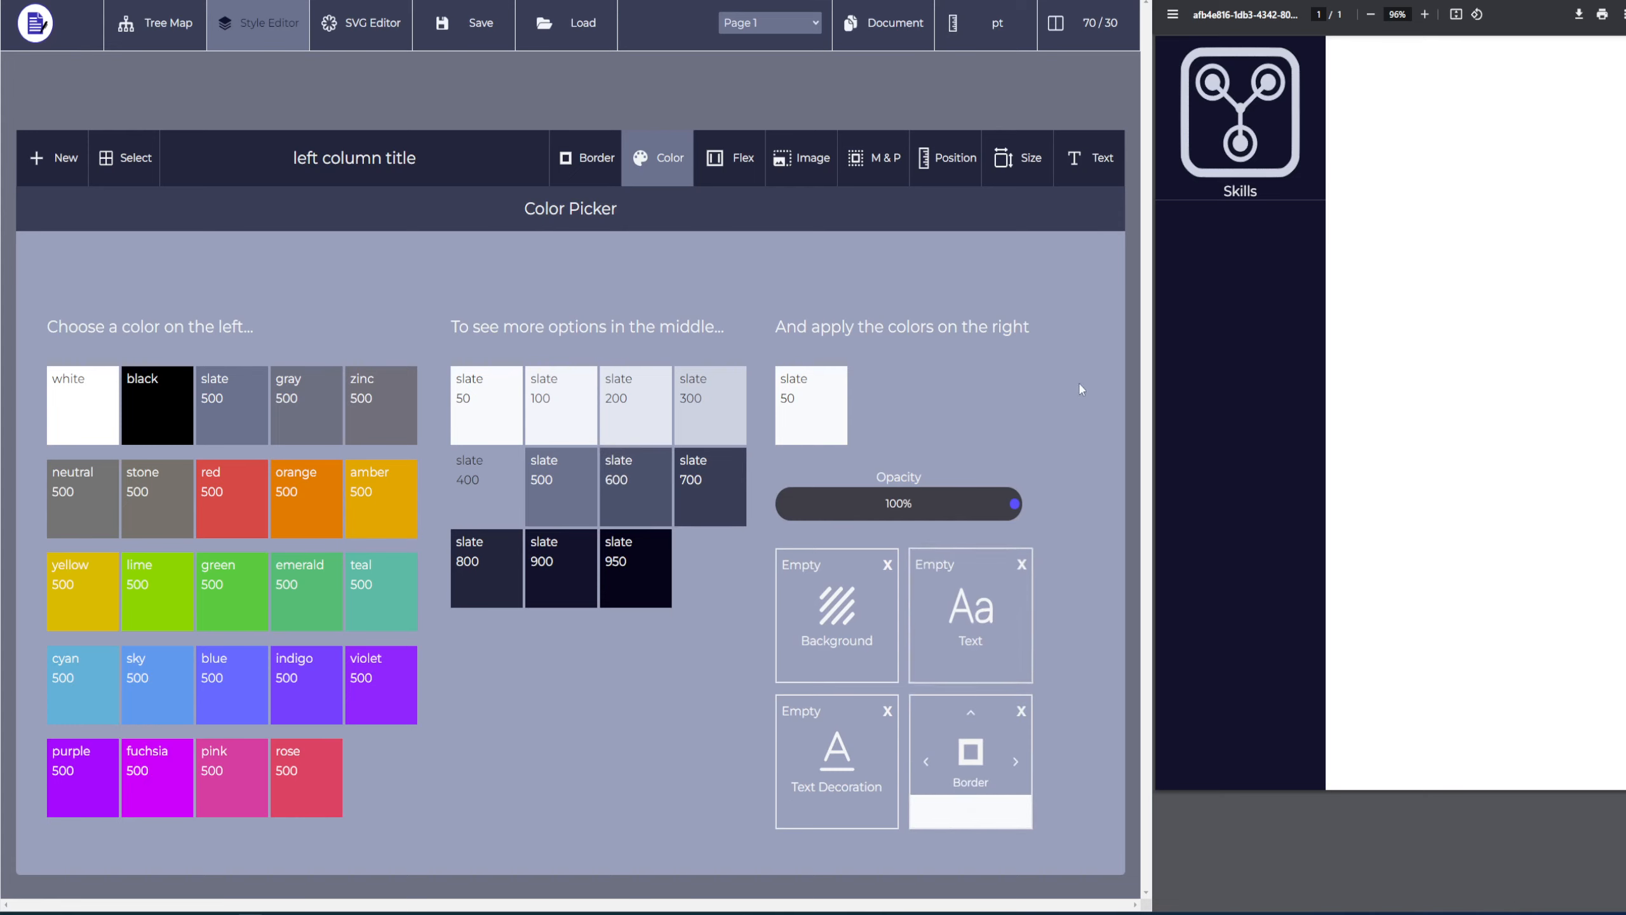
{"action": "left_click", "coordinate": [82, 404]}
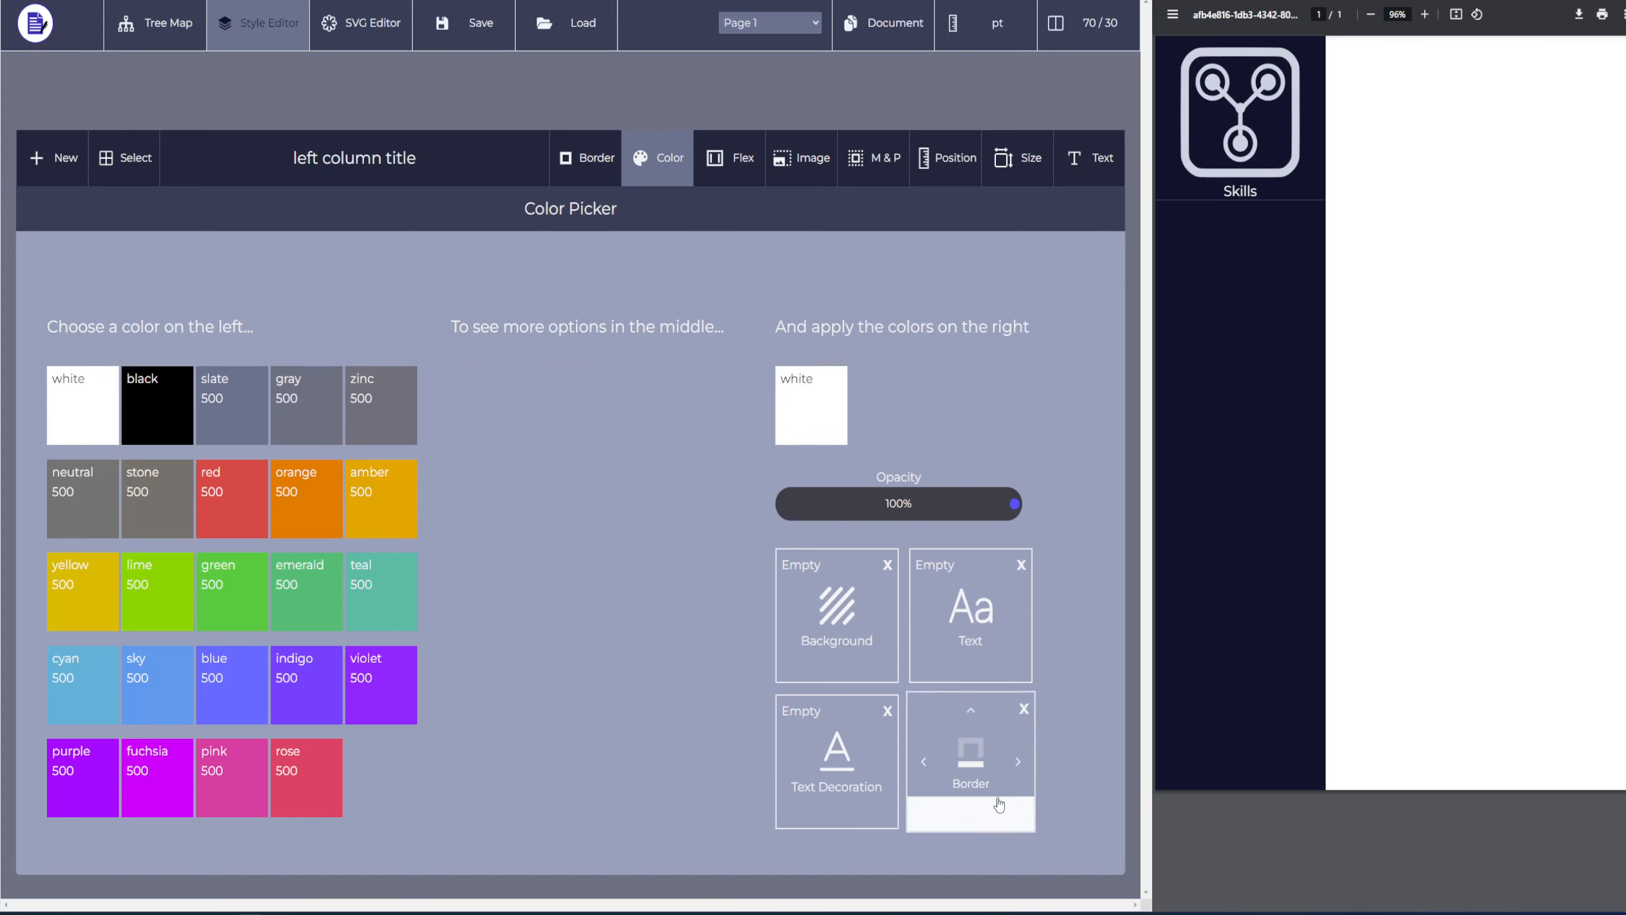
{"action": "left_click", "coordinate": [974, 815]}
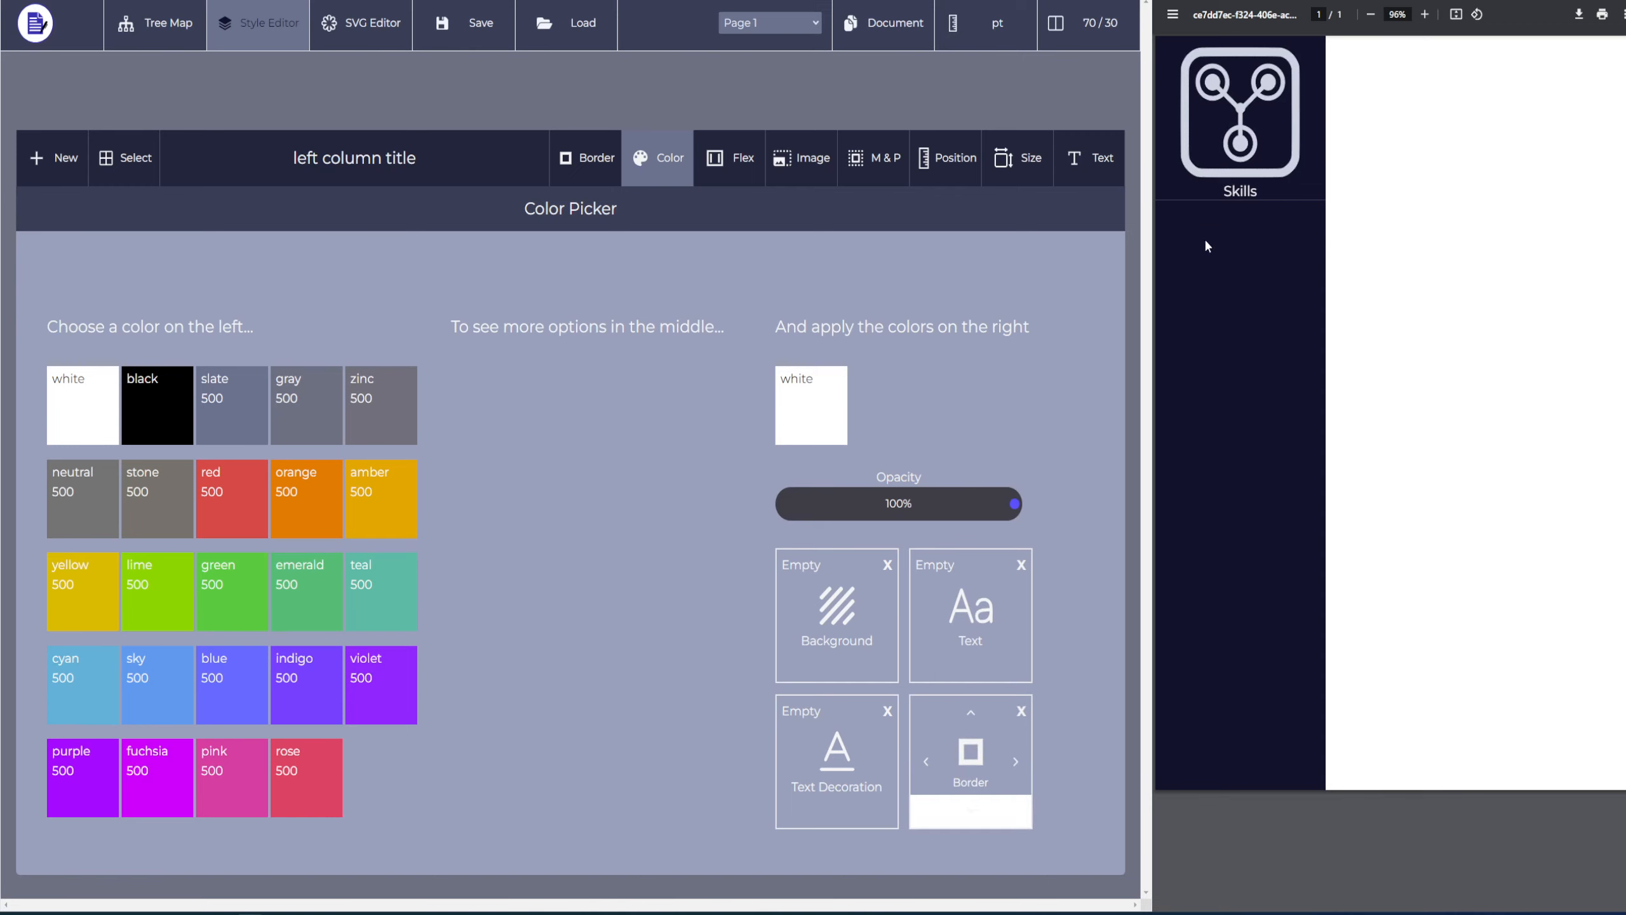
Adjust the bottom border width of the left column title style, trying 0.40 mm and settling on 0.30 mm
{"action": "left_click", "coordinate": [605, 163]}
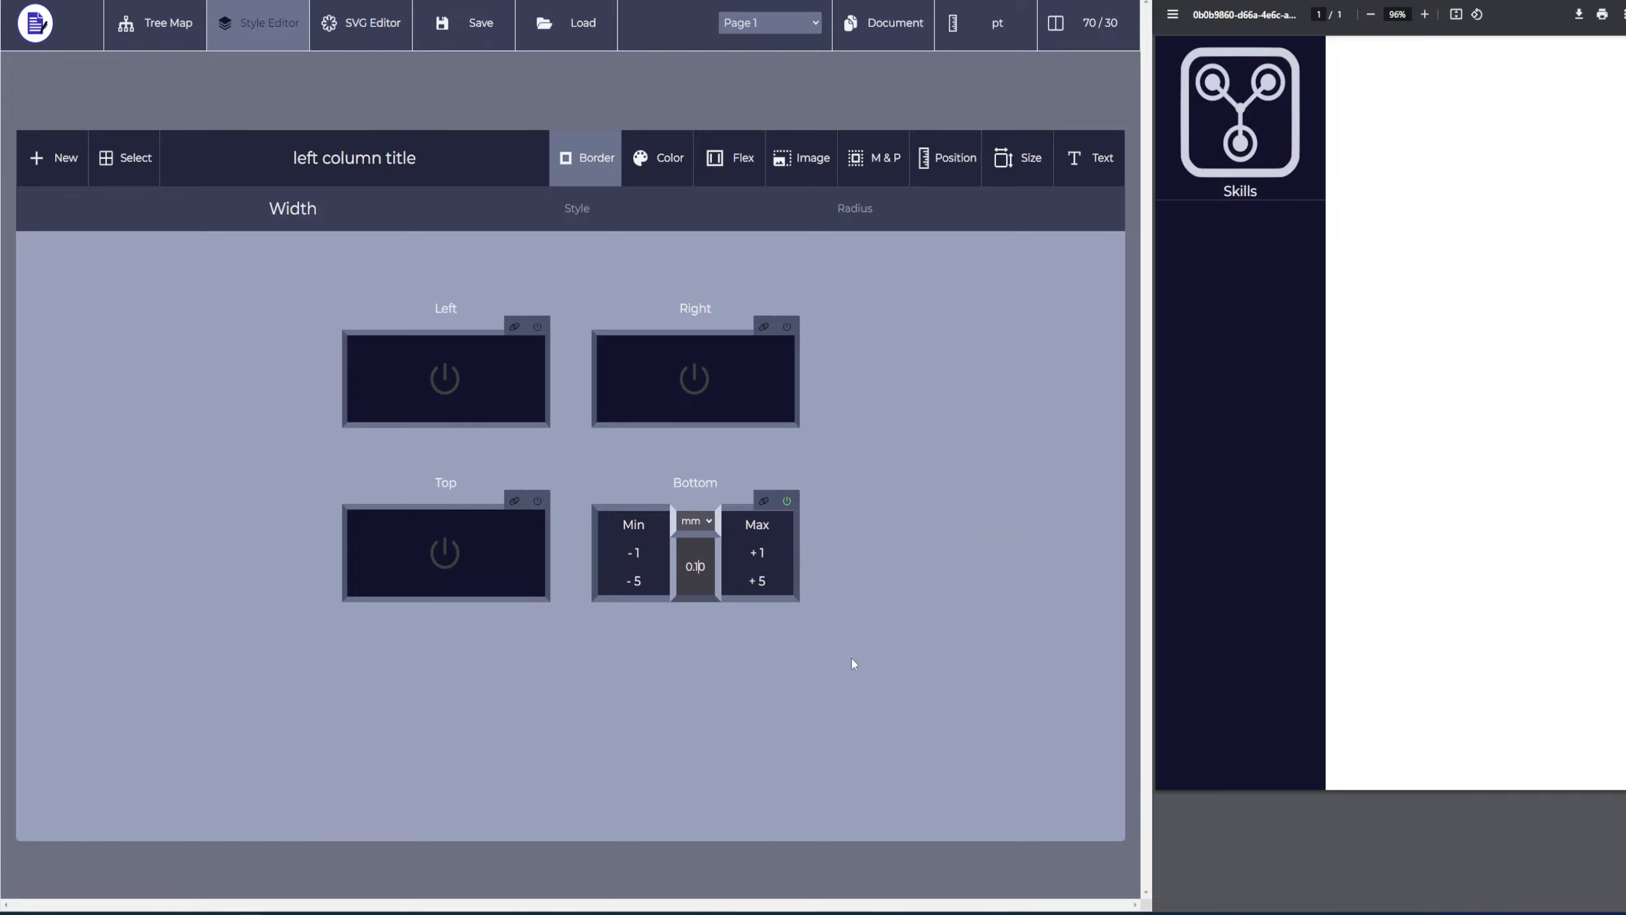
{"action": "key", "text": "BackSpace"}
{"action": "type", "text": "2"}
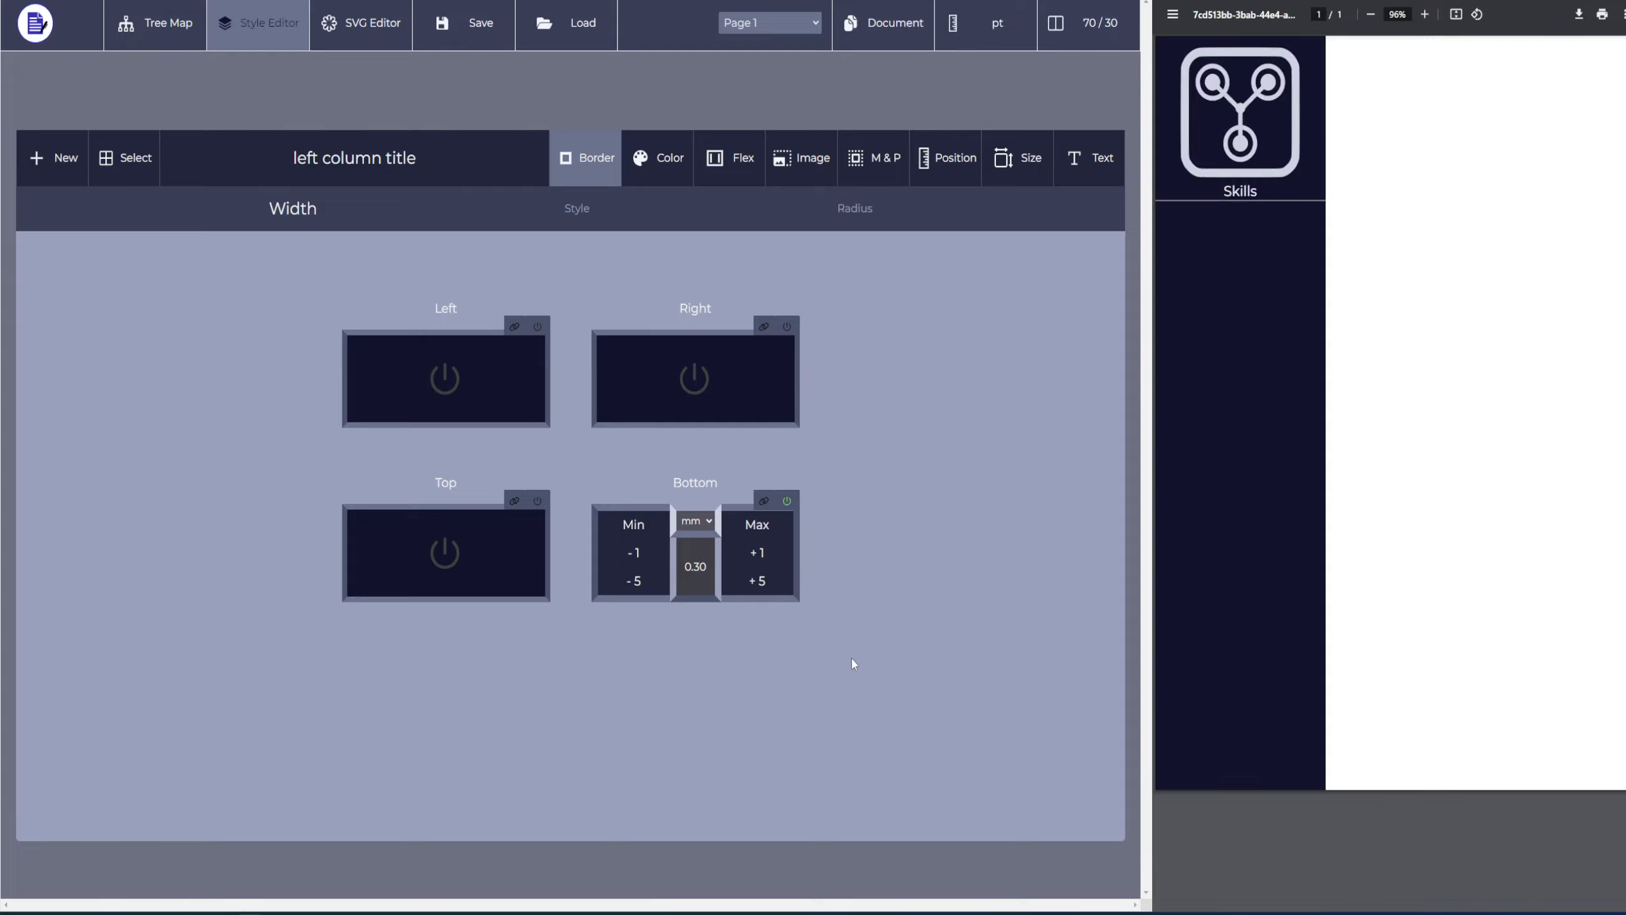
{"action": "key", "text": "BackSpace"}
{"action": "type", "text": "5"}
{"action": "key", "text": "BackSpace"}
{"action": "type", "text": "3"}
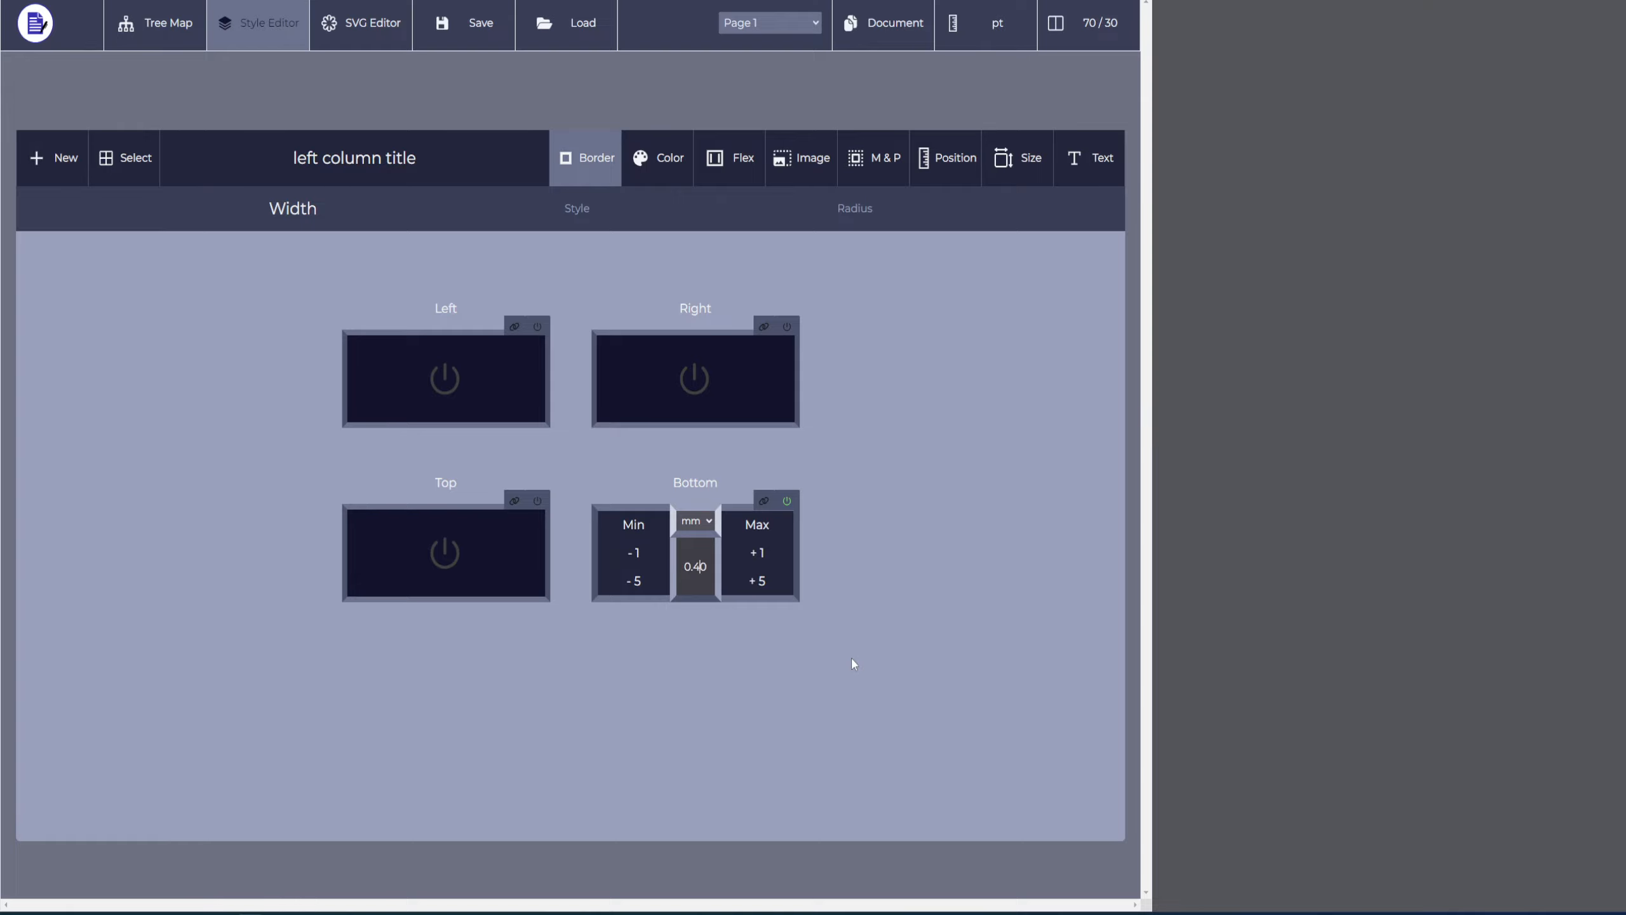
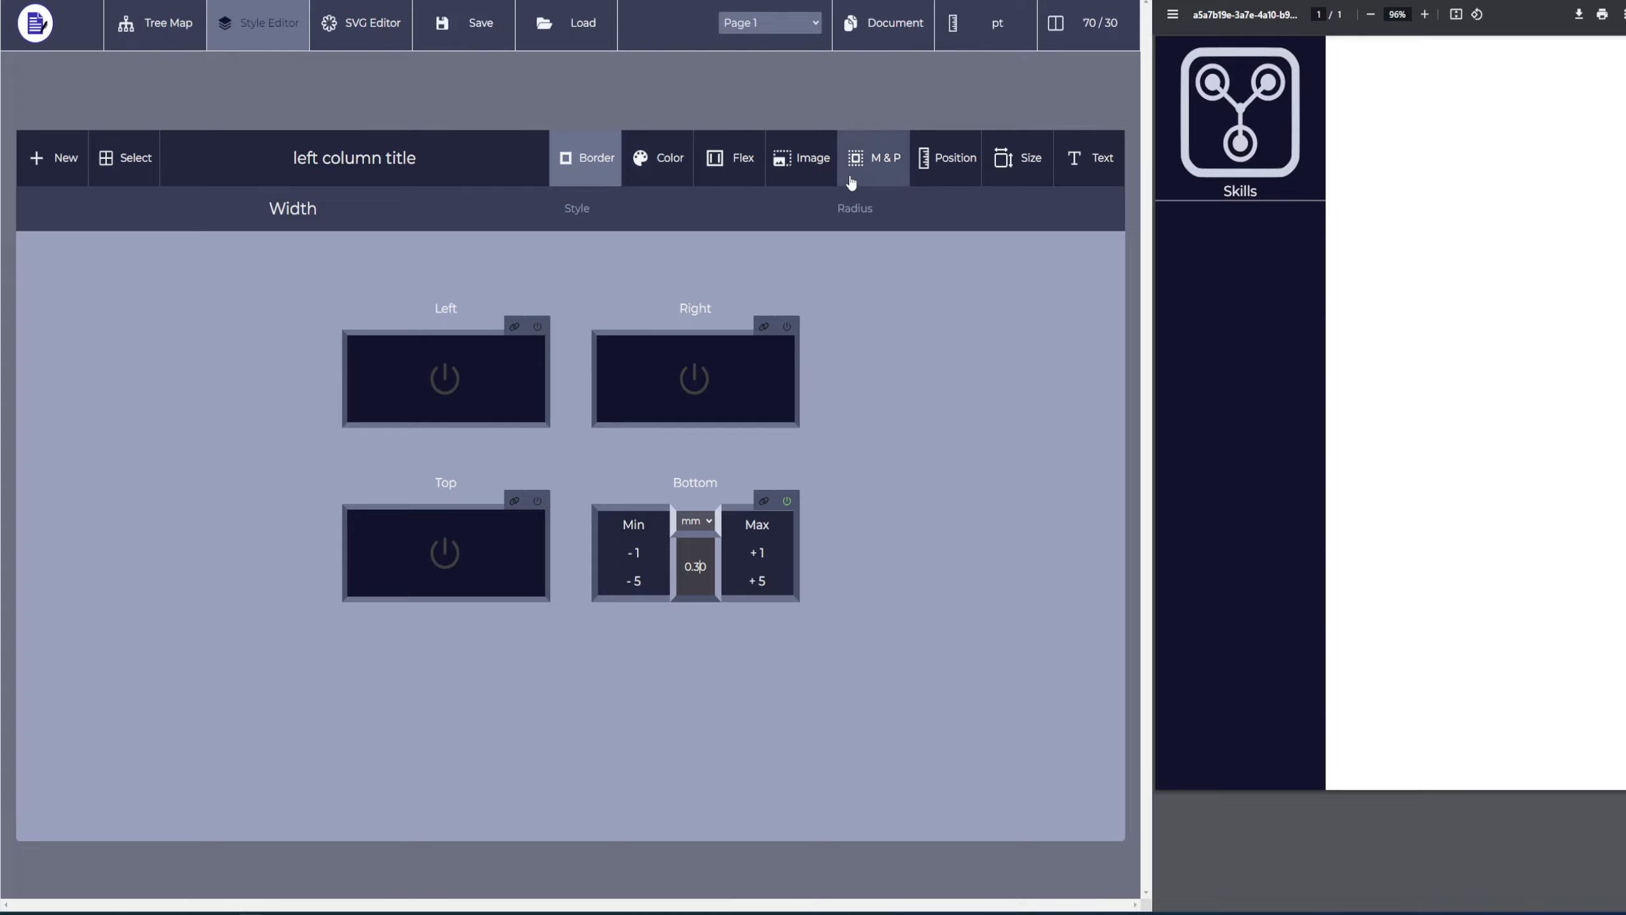
Try a right margin of 6 pt on the left column title style and disable it again
{"action": "left_click", "coordinate": [881, 174]}
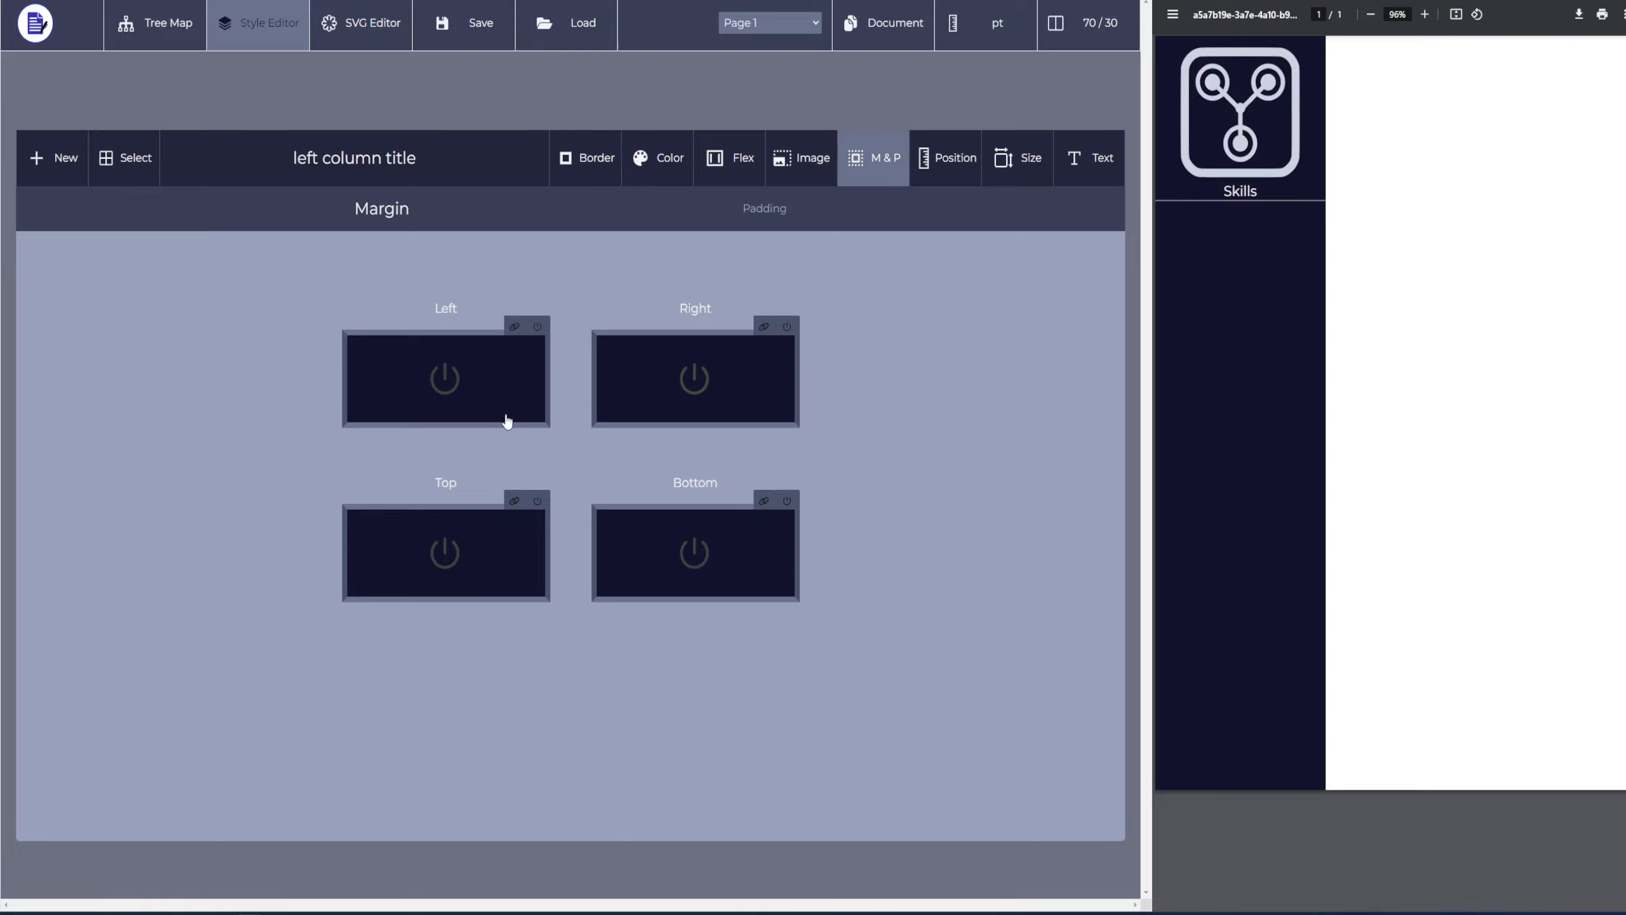
{"action": "left_click", "coordinate": [695, 378]}
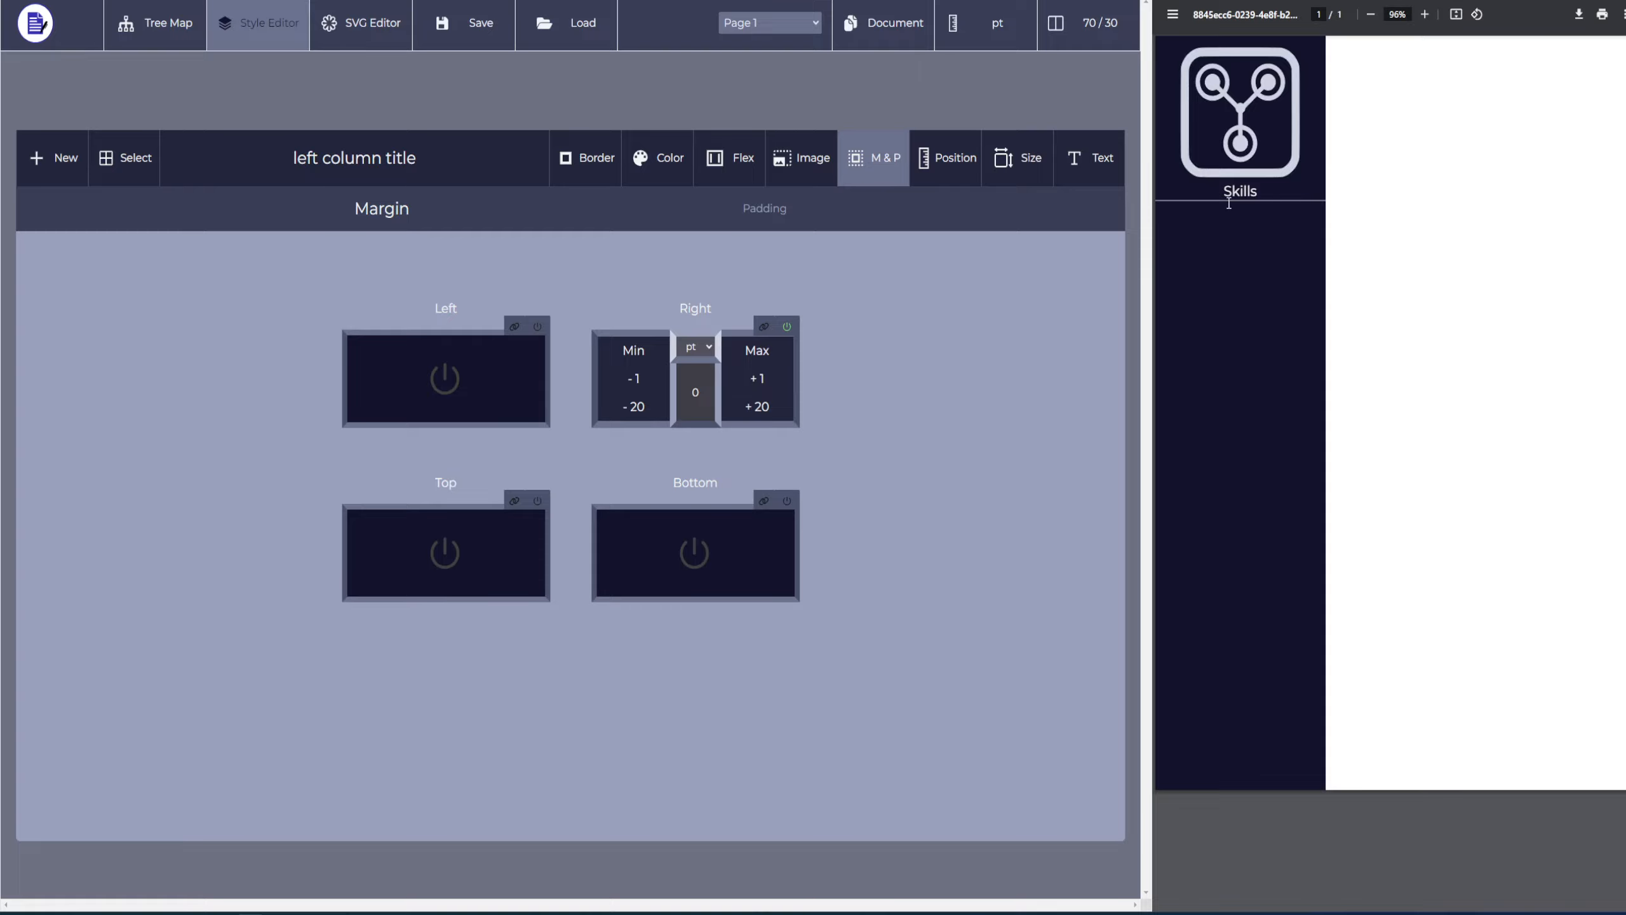
{"action": "left_click", "coordinate": [763, 381]}
{"action": "left_click", "coordinate": [765, 382]}
{"action": "left_click", "coordinate": [766, 382]}
{"action": "left_click", "coordinate": [768, 382]}
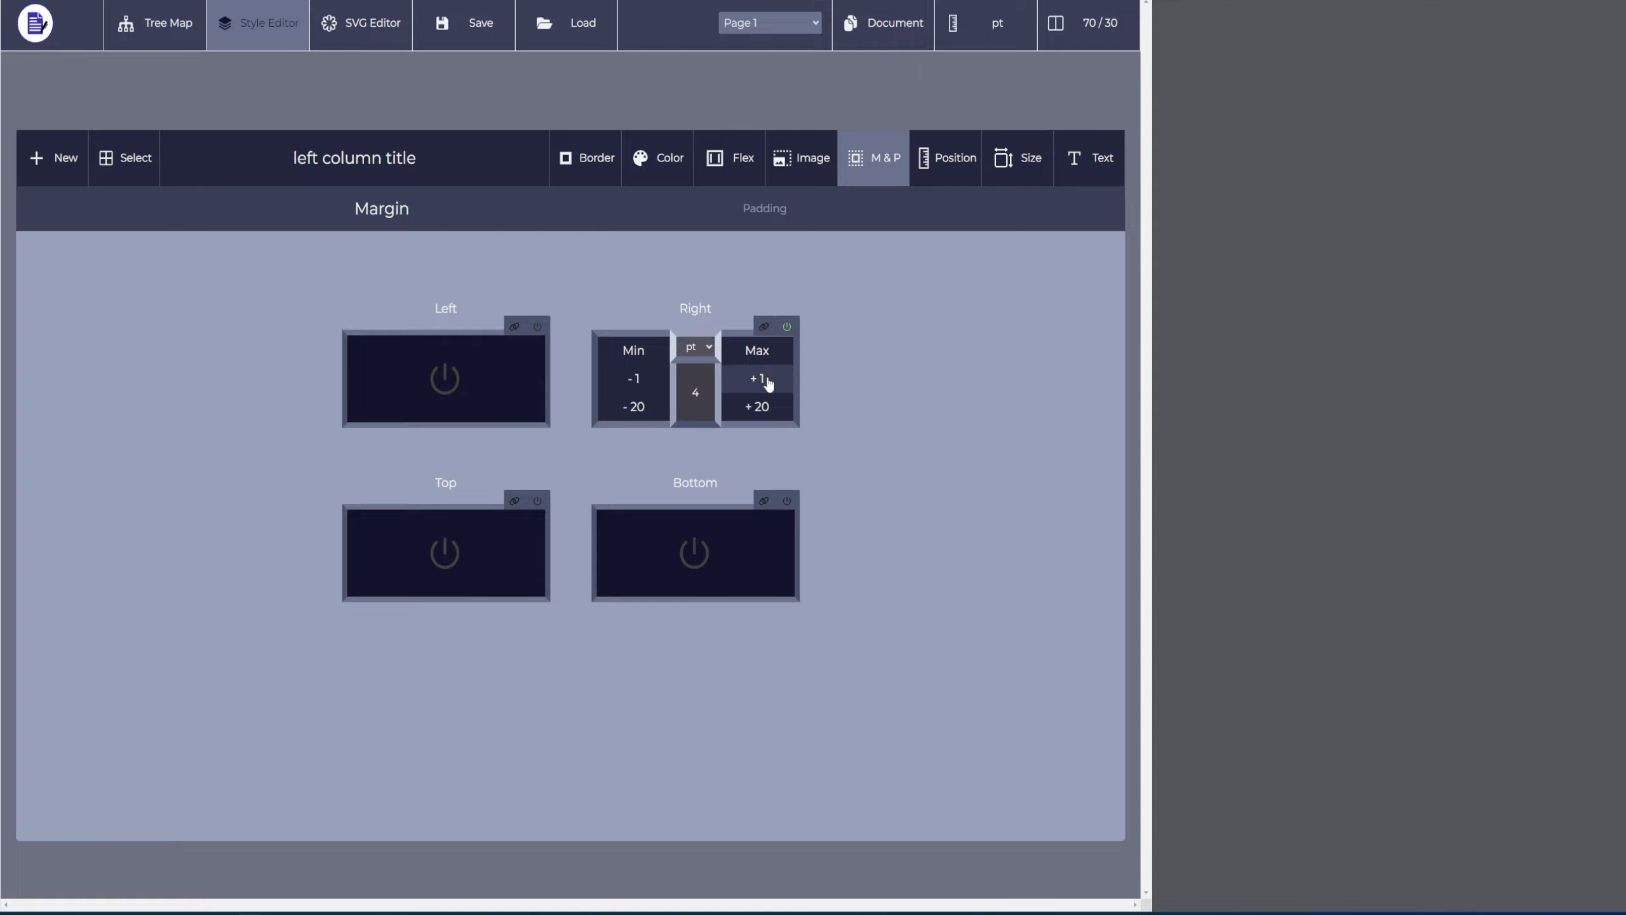
{"action": "left_click", "coordinate": [766, 382]}
{"action": "left_click", "coordinate": [766, 382]}
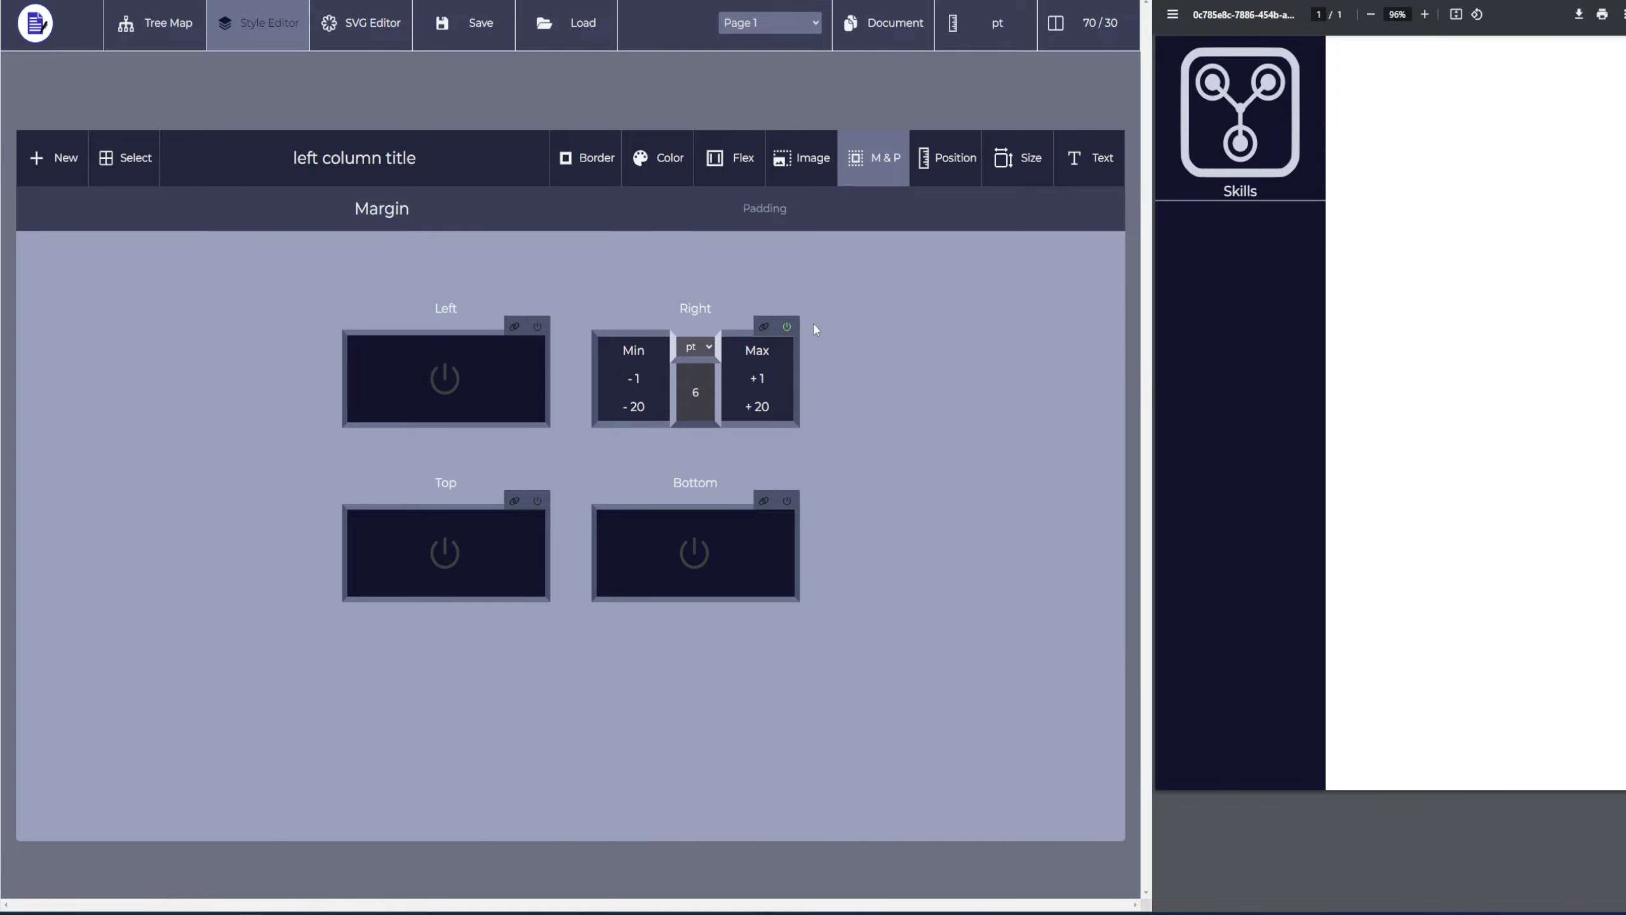
{"action": "left_click", "coordinate": [787, 327]}
Try a right padding of 2 pt on the left column title style and disable it again
{"action": "left_click", "coordinate": [775, 221]}
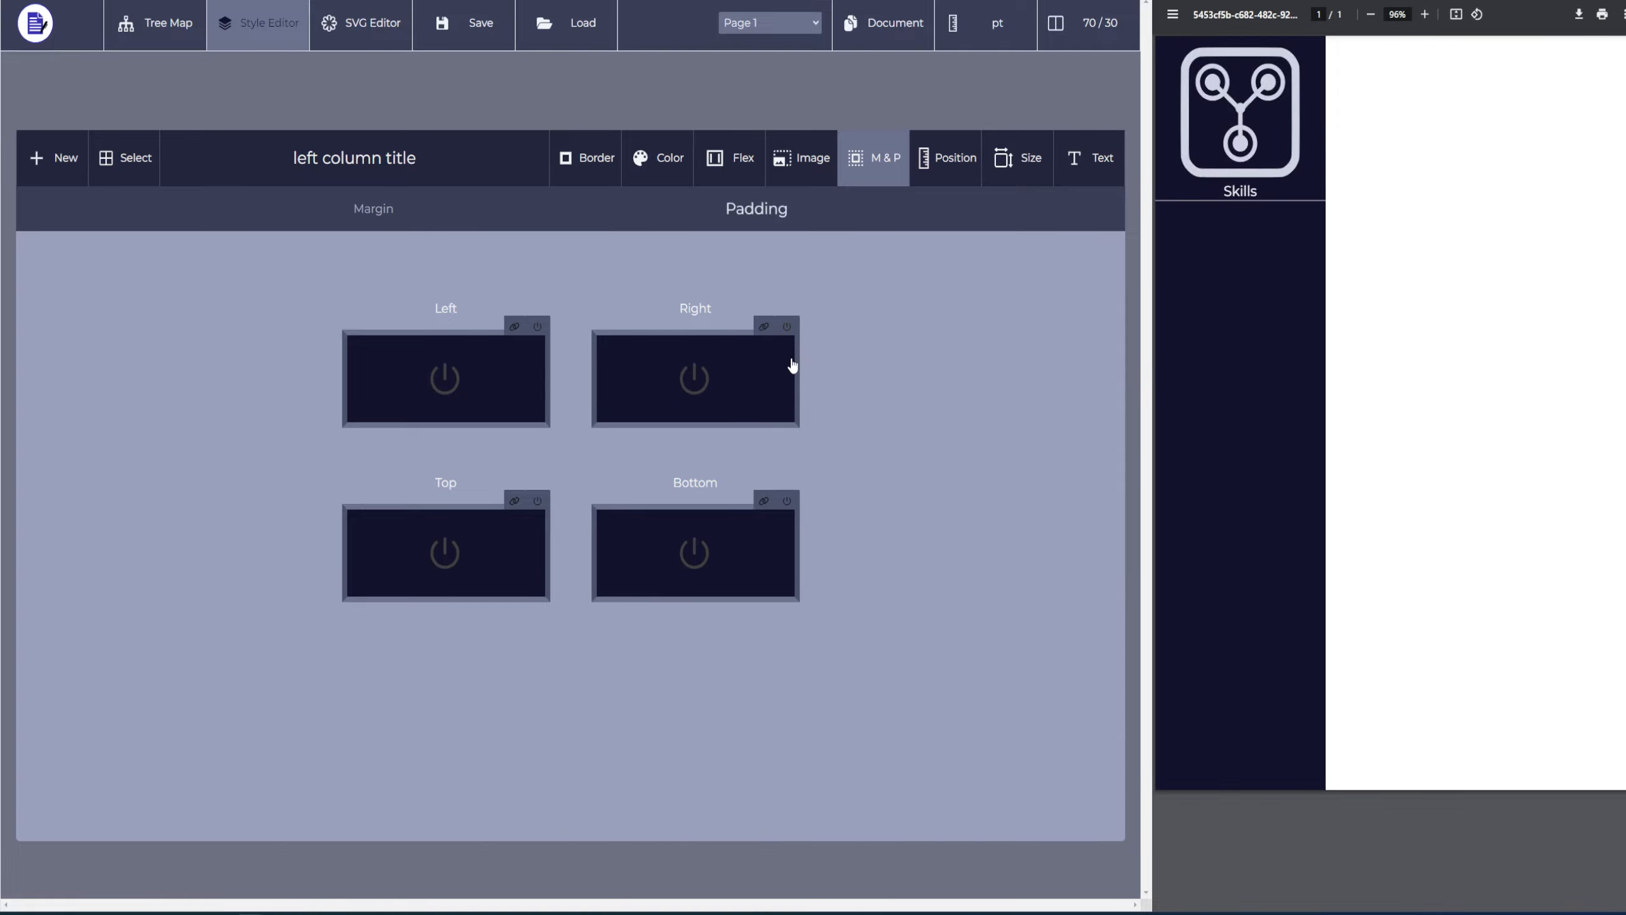
{"action": "left_click", "coordinate": [787, 328]}
{"action": "left_click", "coordinate": [765, 378]}
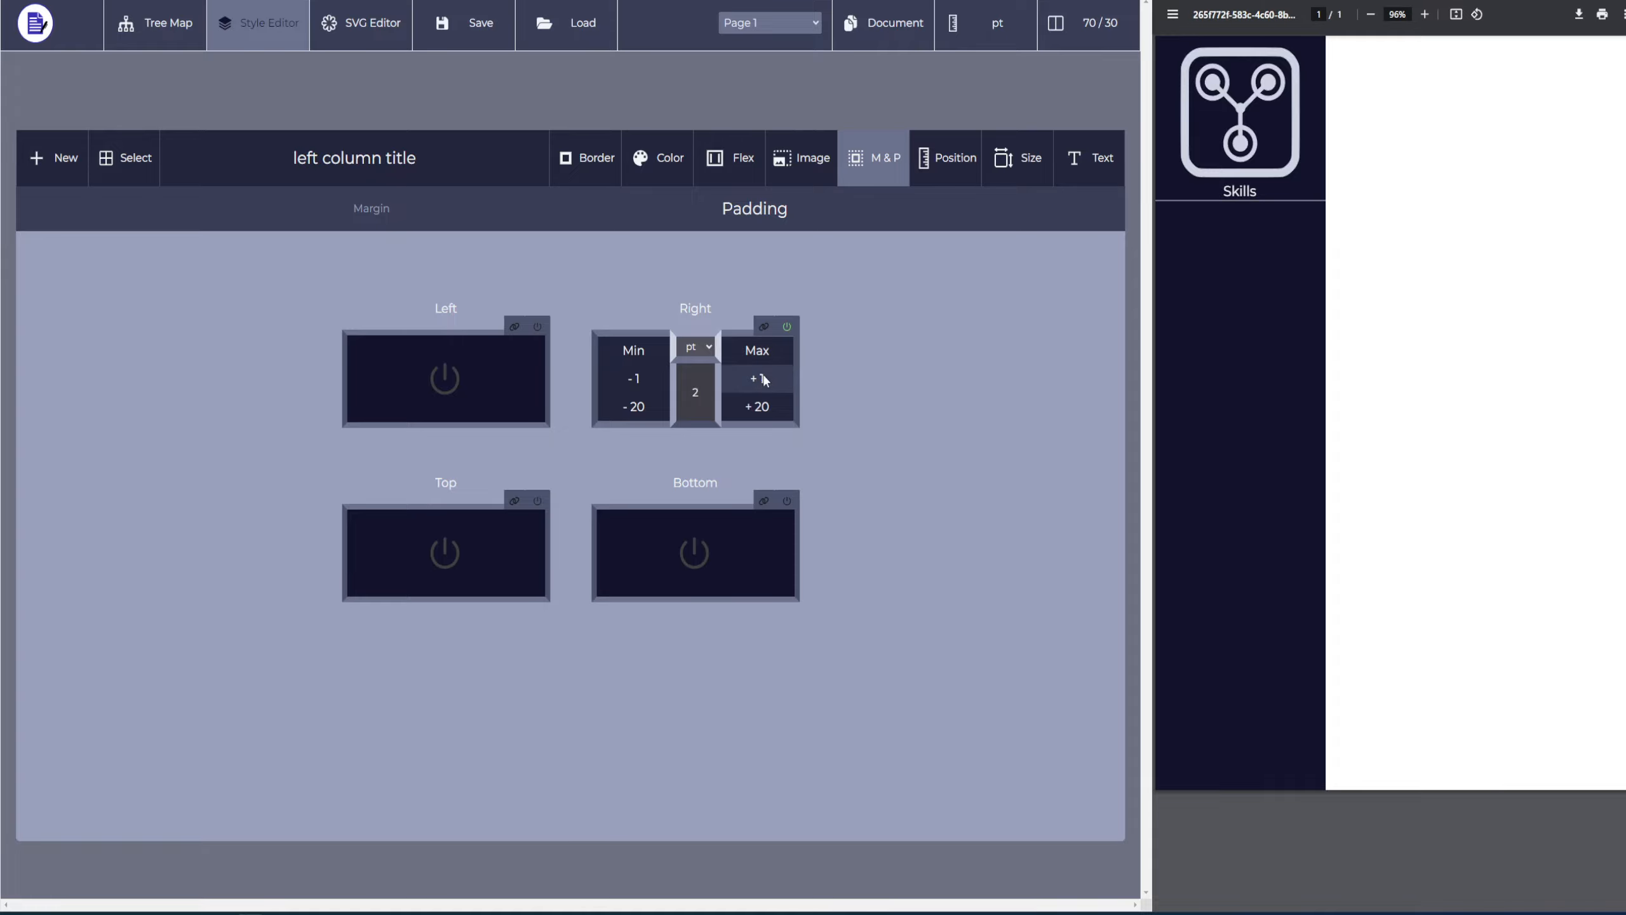
{"action": "left_click", "coordinate": [787, 326]}
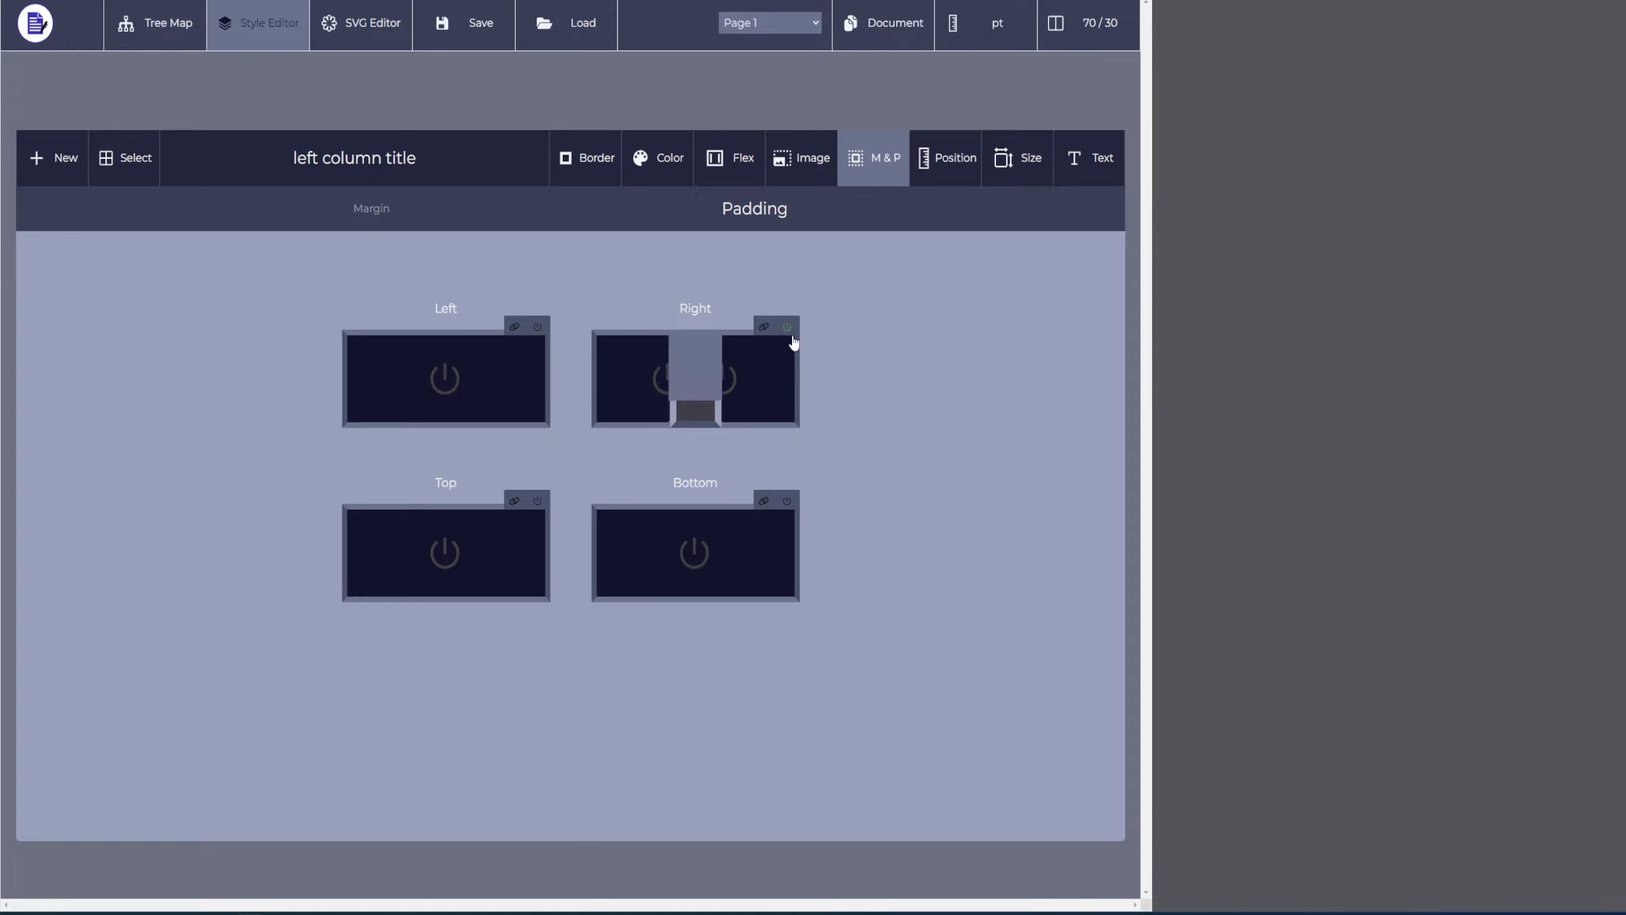
Try a right margin of 4 pt on the left column title style and disable it again
{"action": "left_click", "coordinate": [390, 209]}
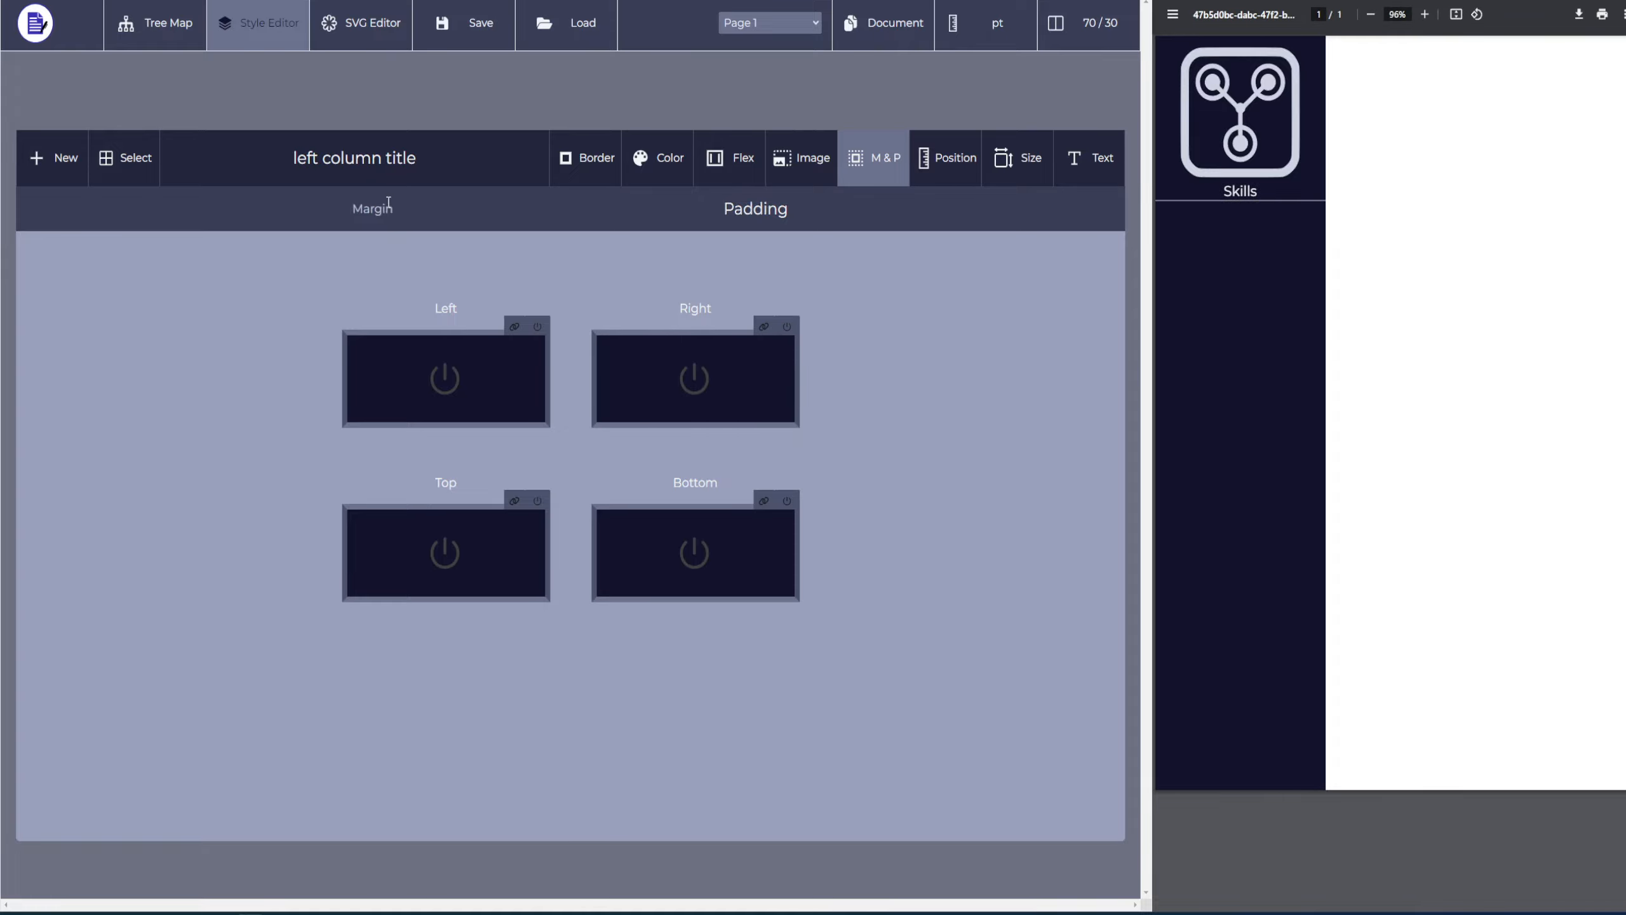
{"action": "left_click", "coordinate": [694, 379]}
{"action": "left_click", "coordinate": [753, 379]}
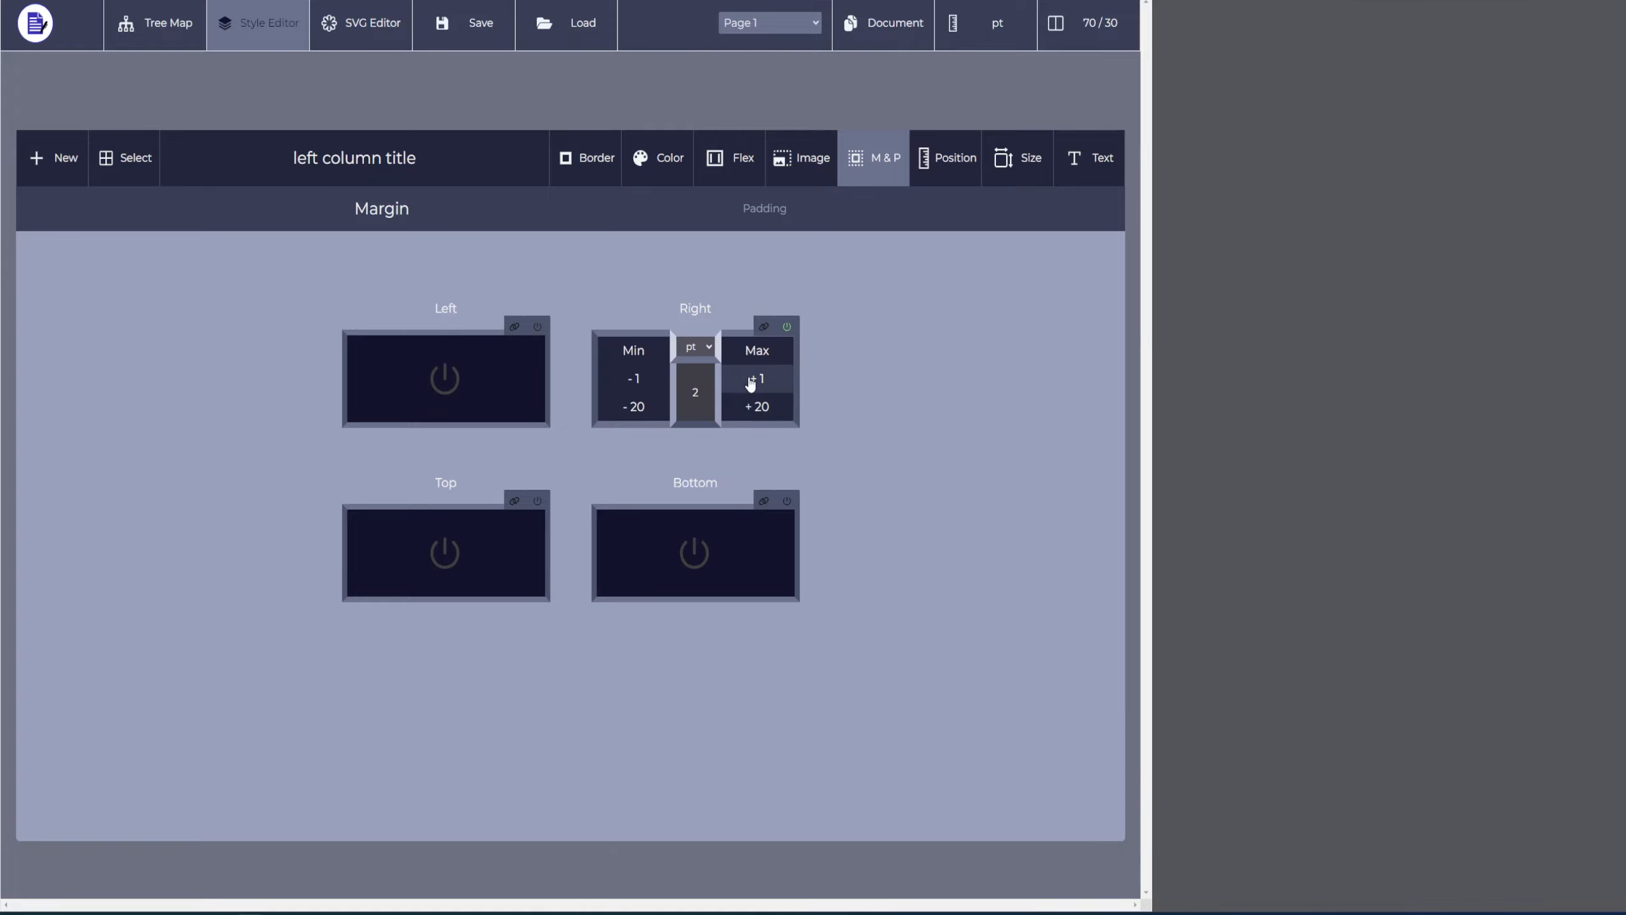
{"action": "left_click", "coordinate": [752, 379]}
{"action": "left_click", "coordinate": [759, 378]}
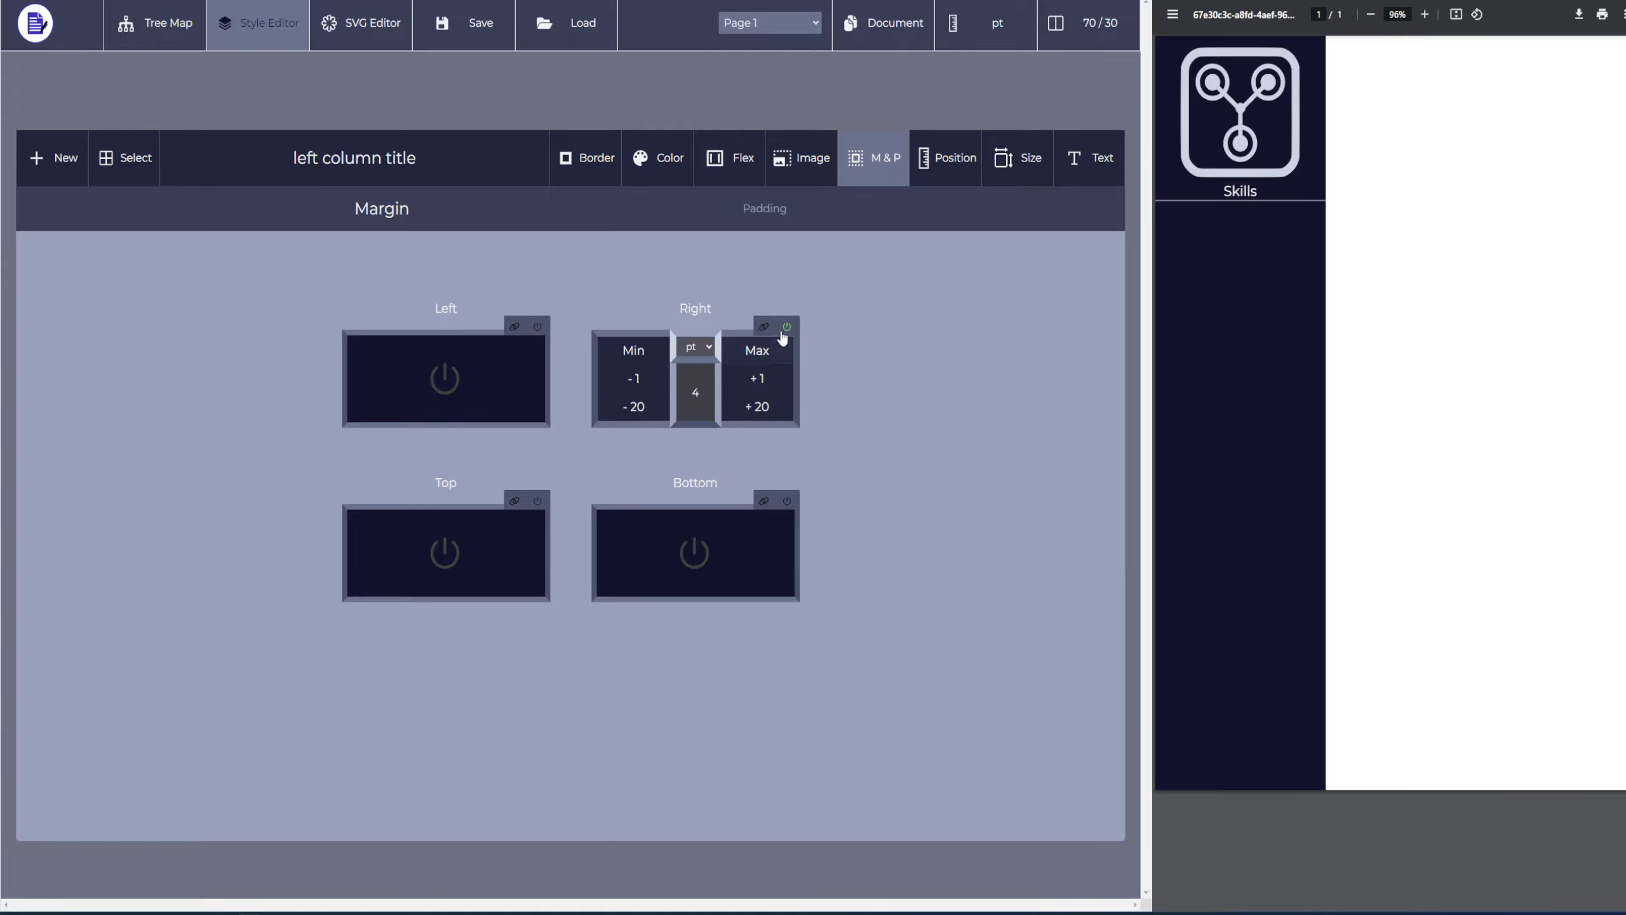
{"action": "left_click", "coordinate": [787, 326]}
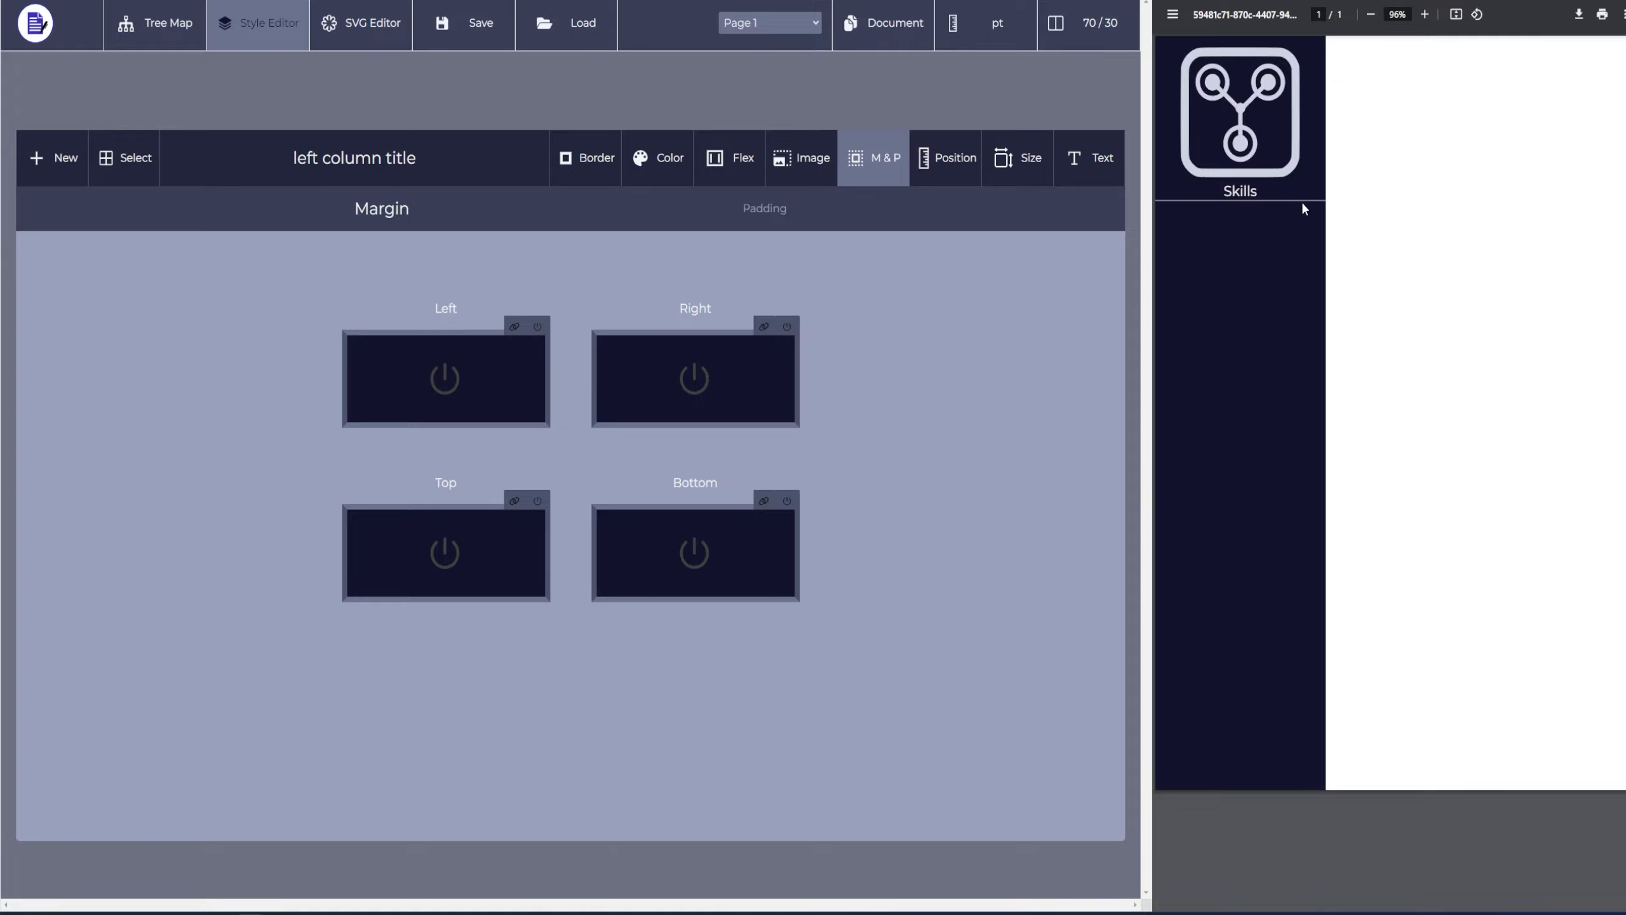
Try widths of 1 pt and the maximum 595 pt on the left column title style, and disable the width again
{"action": "left_click", "coordinate": [1018, 157]}
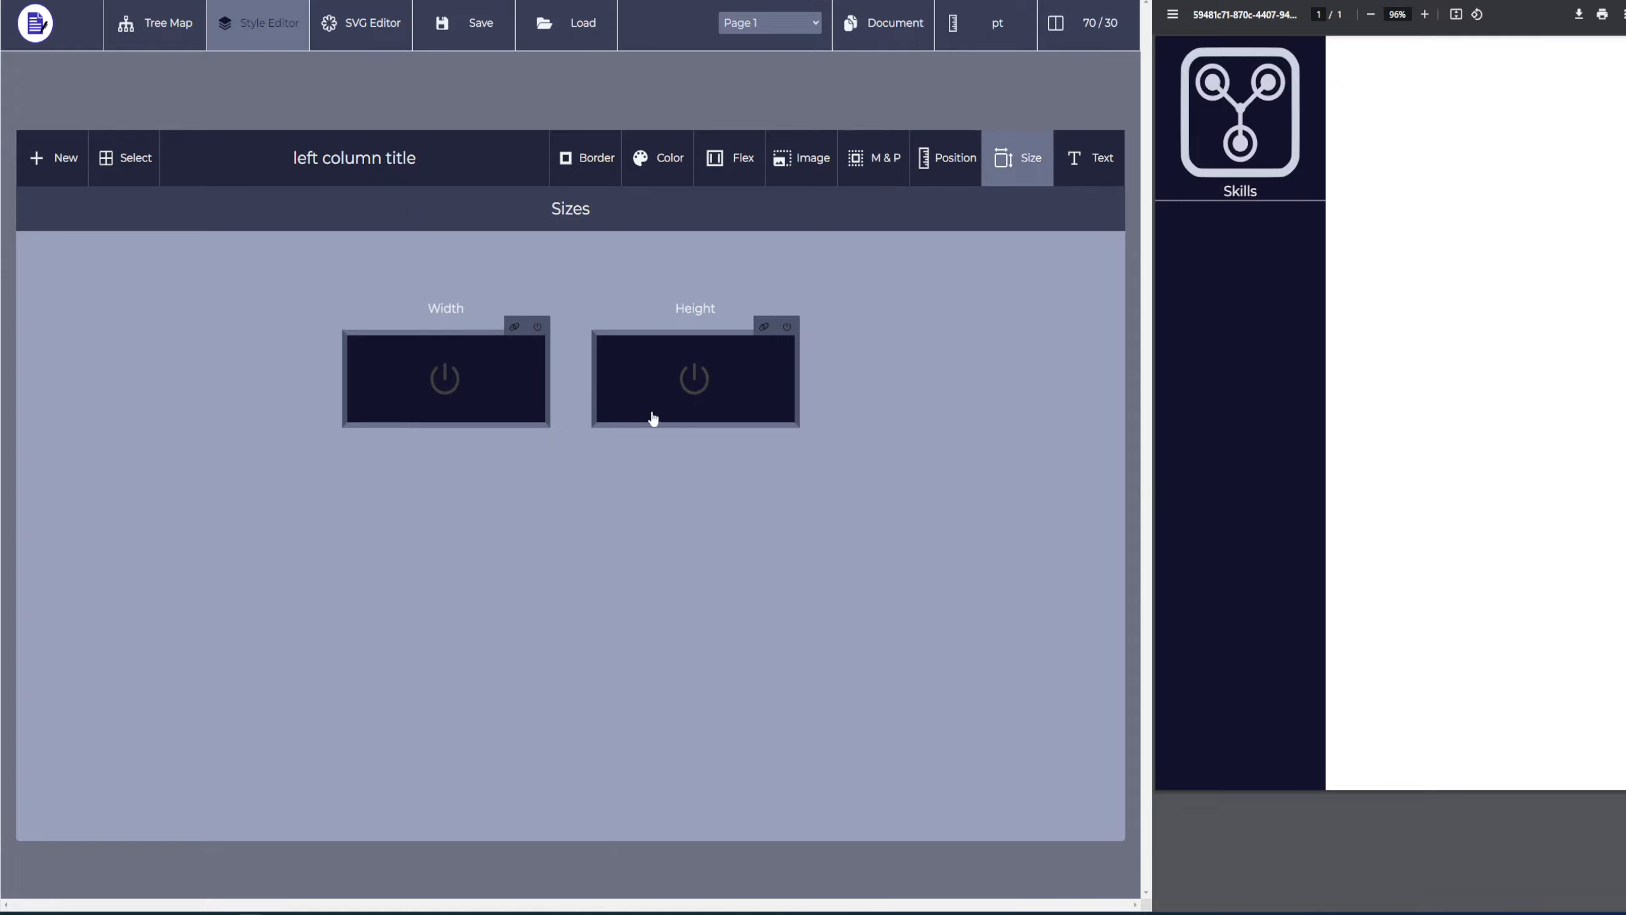
{"action": "left_click", "coordinate": [442, 377]}
{"action": "left_click", "coordinate": [519, 379]}
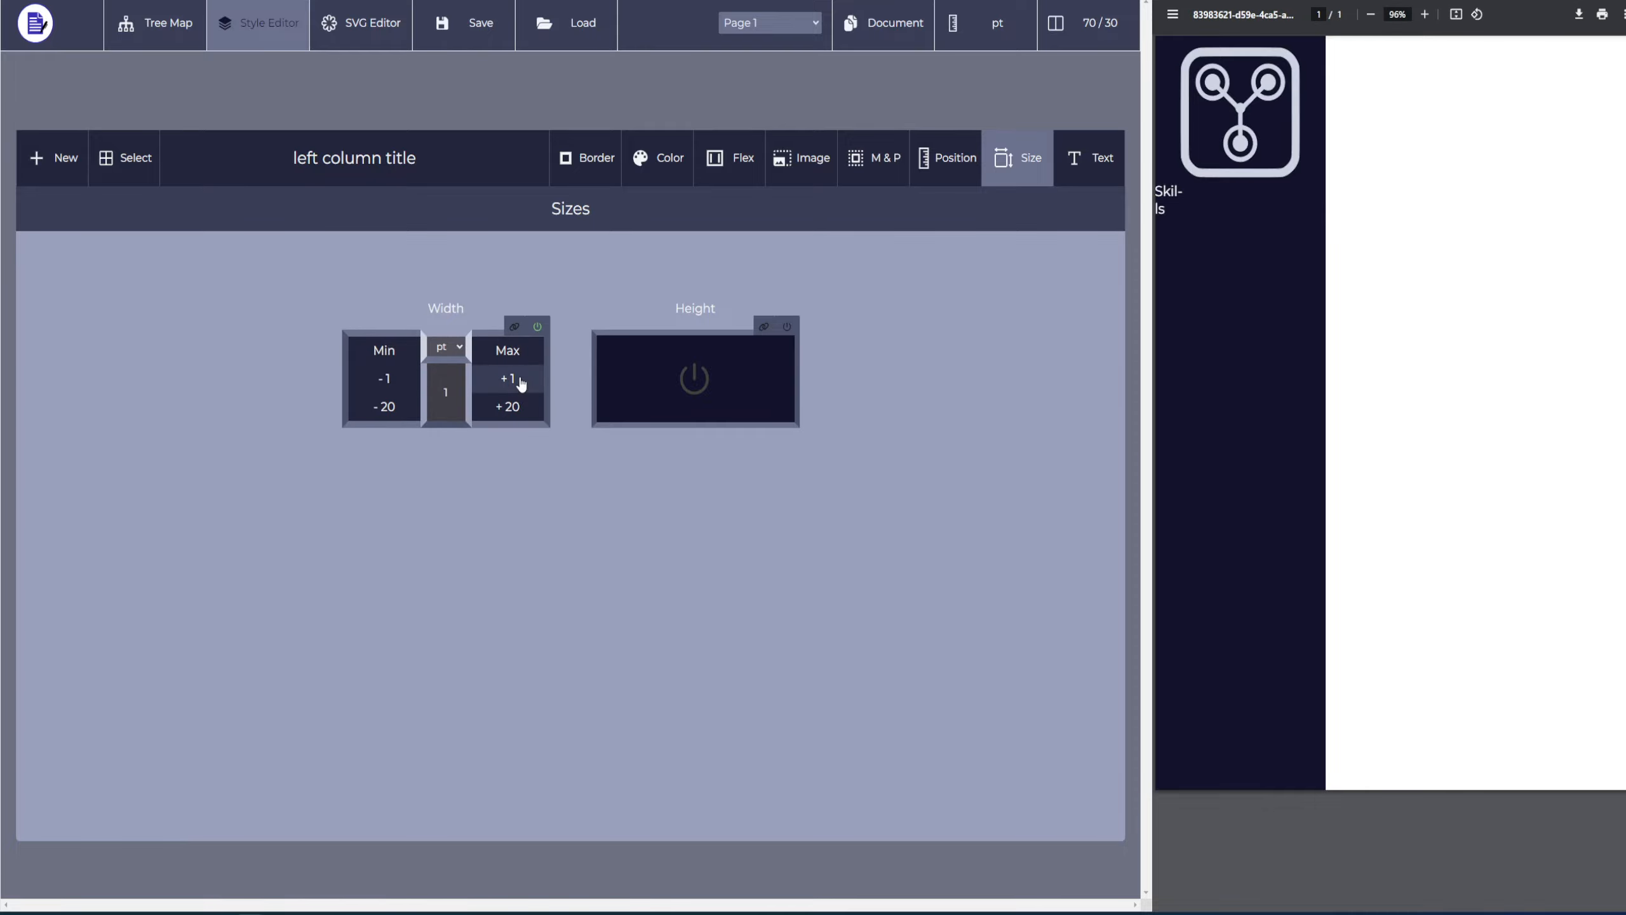
{"action": "left_click", "coordinate": [507, 353]}
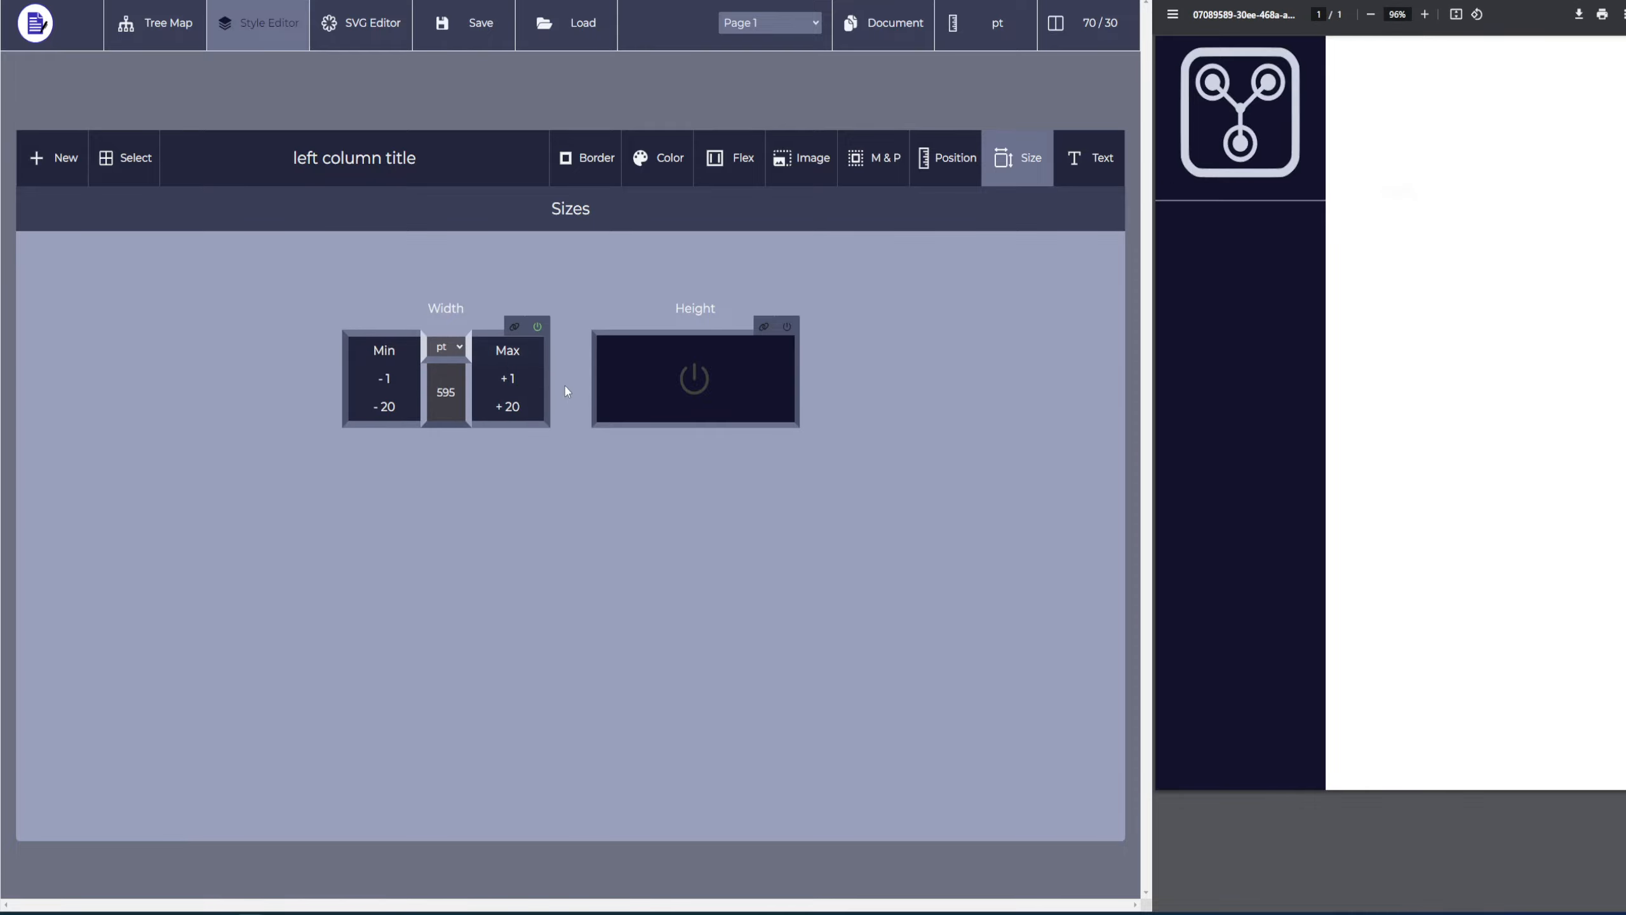
{"action": "left_click", "coordinate": [545, 325]}
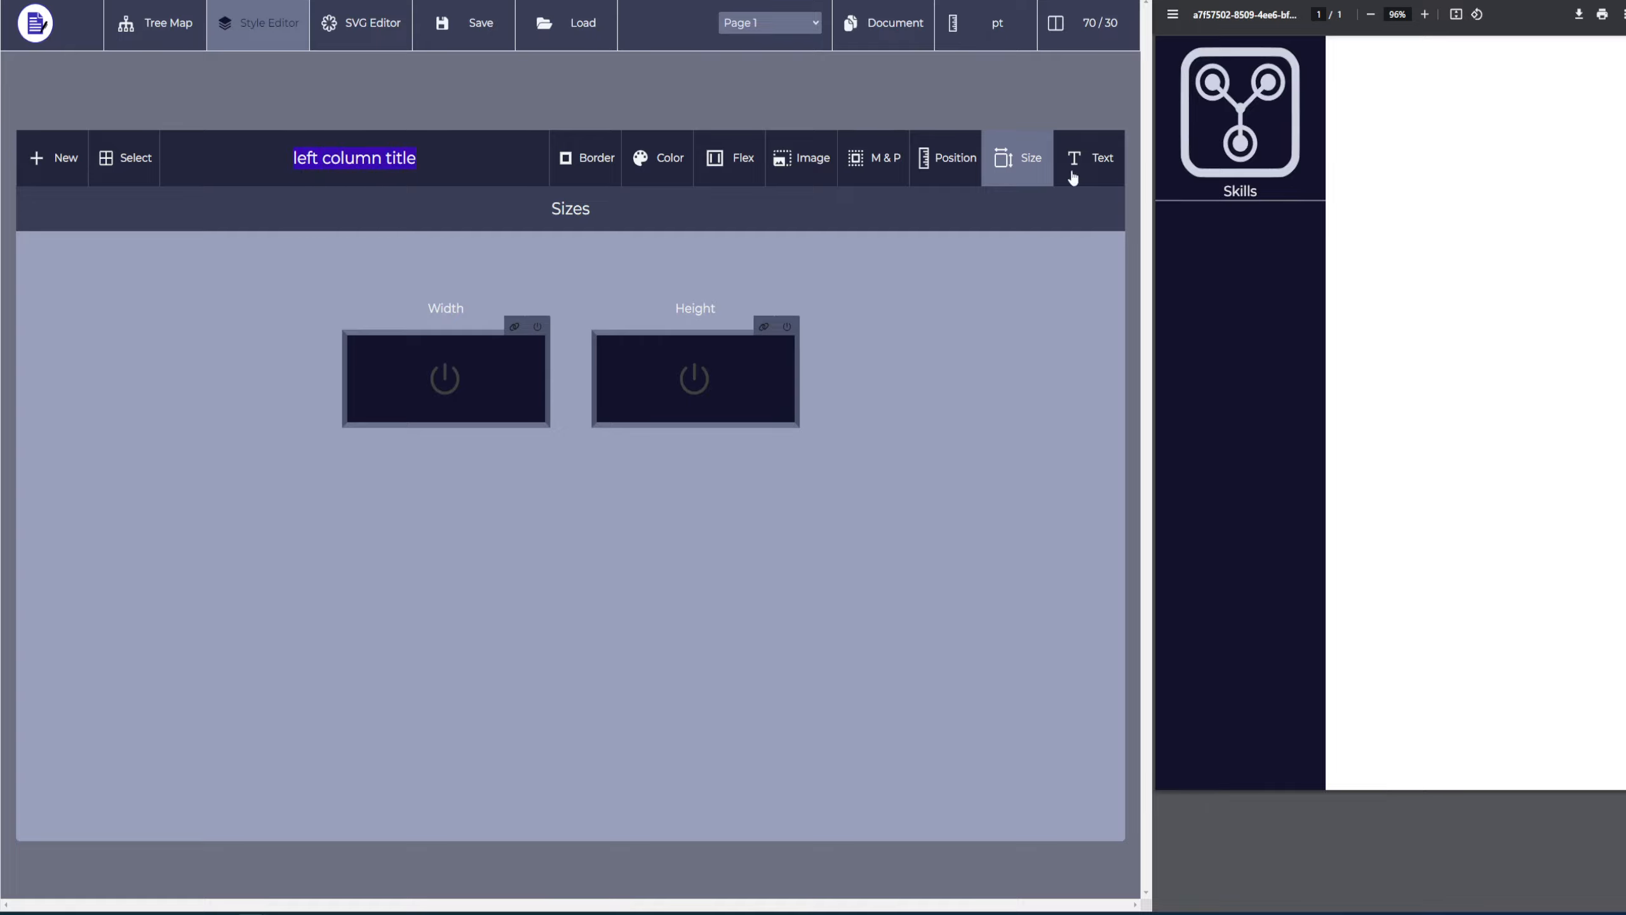
{"action": "left_click", "coordinate": [1291, 202]}
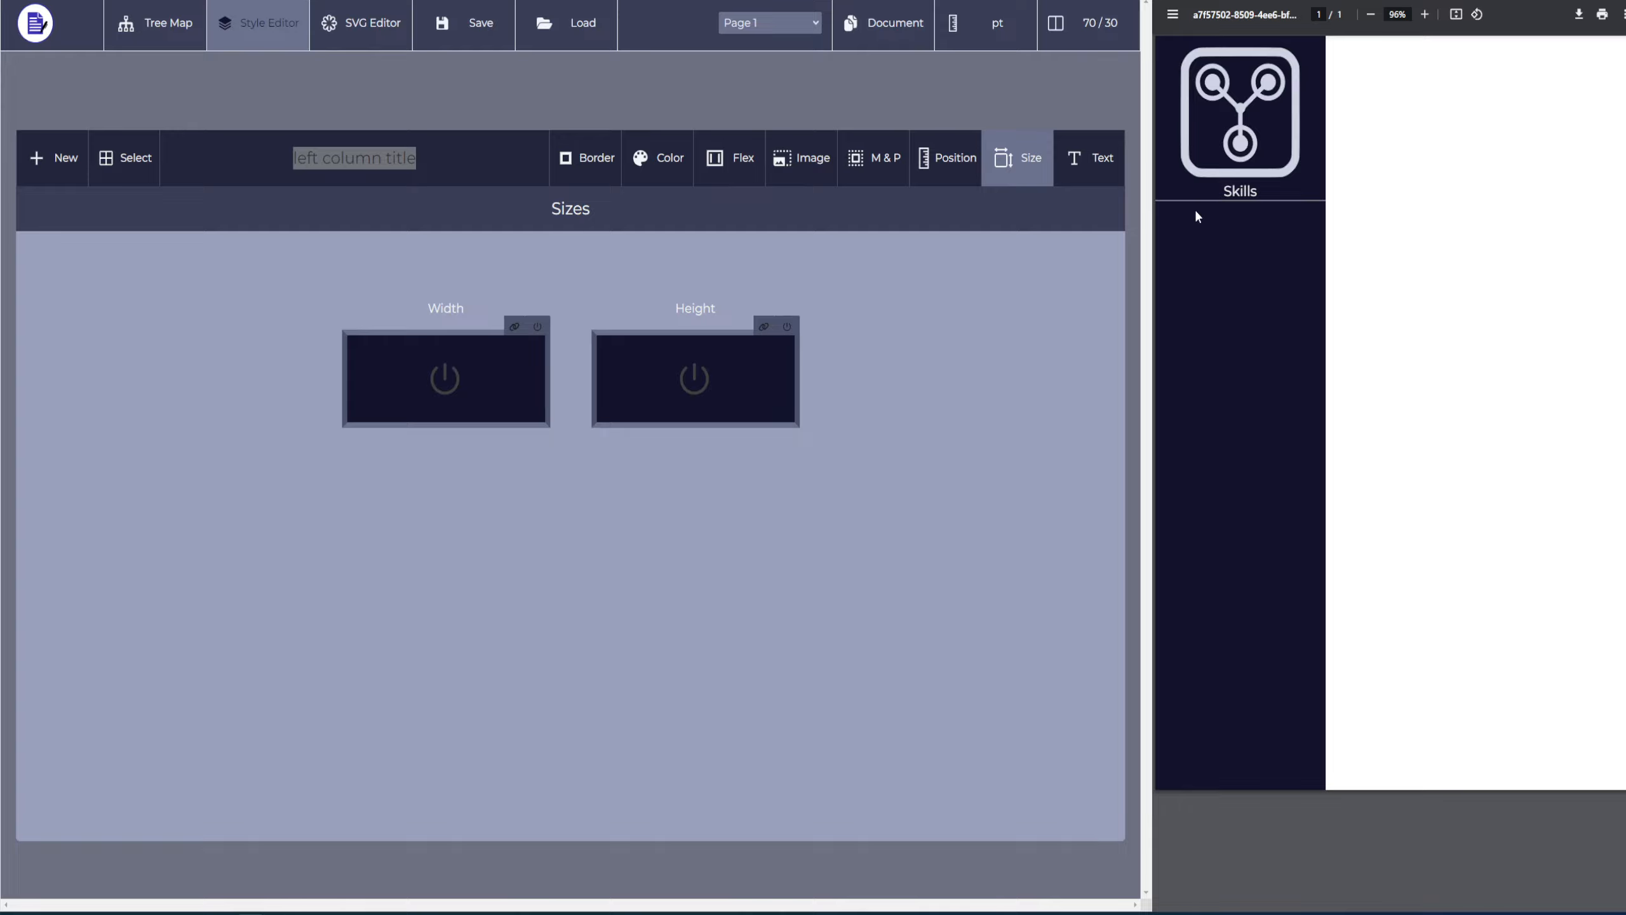
{"action": "left_click", "coordinate": [436, 243]}
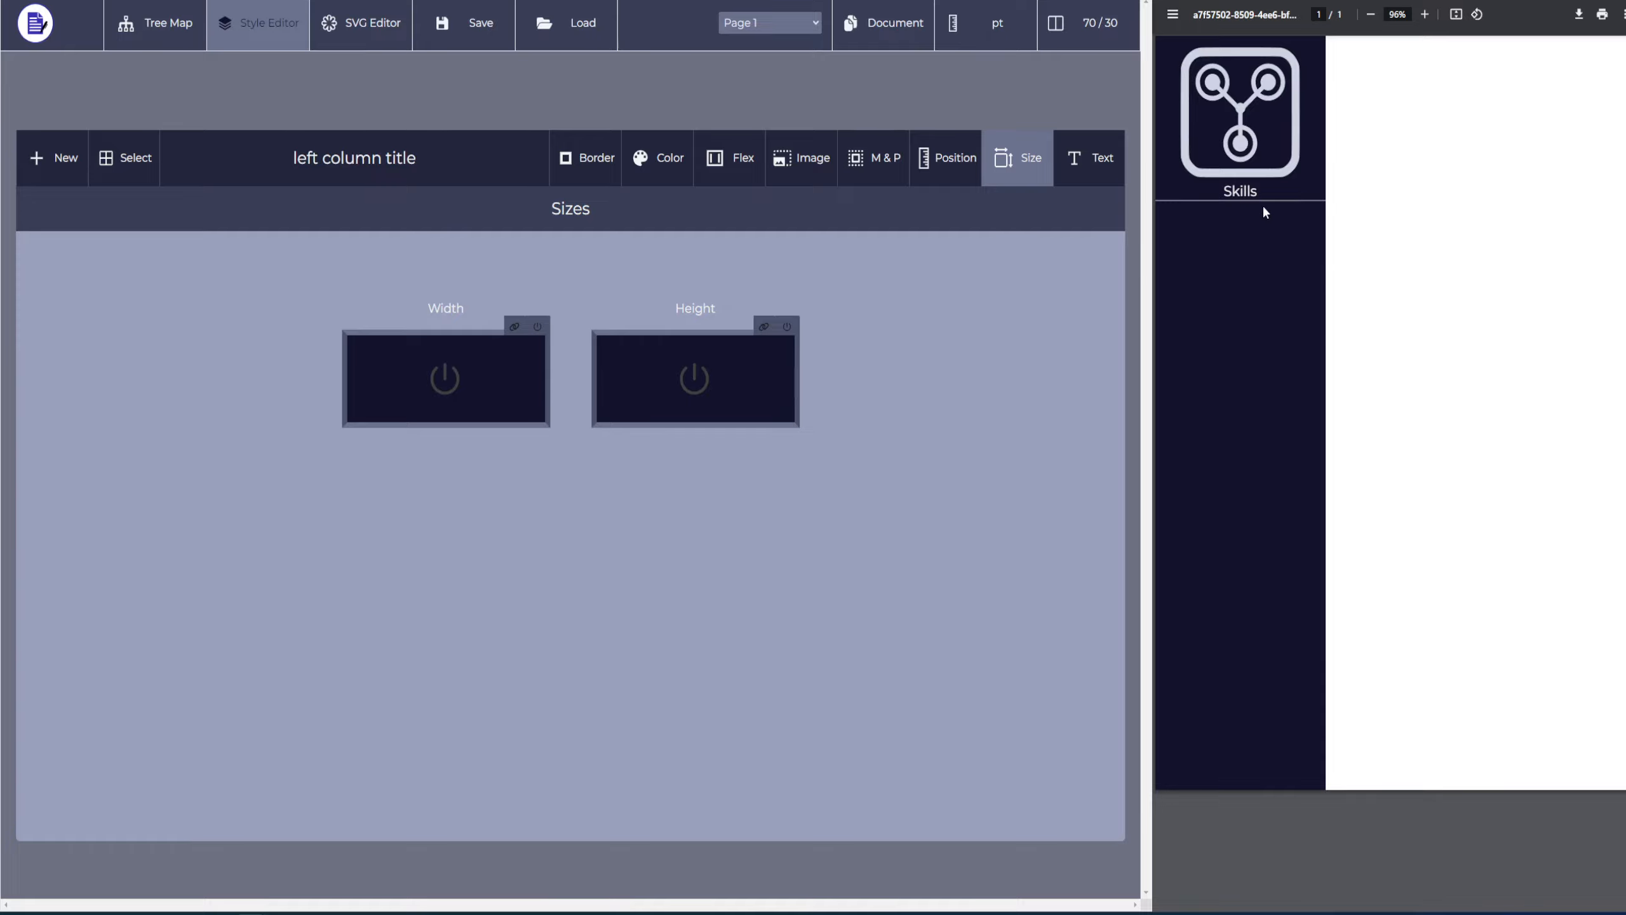
Create a new style named "left column section" for Column 1-2 in the tree map
{"action": "left_click", "coordinate": [178, 40]}
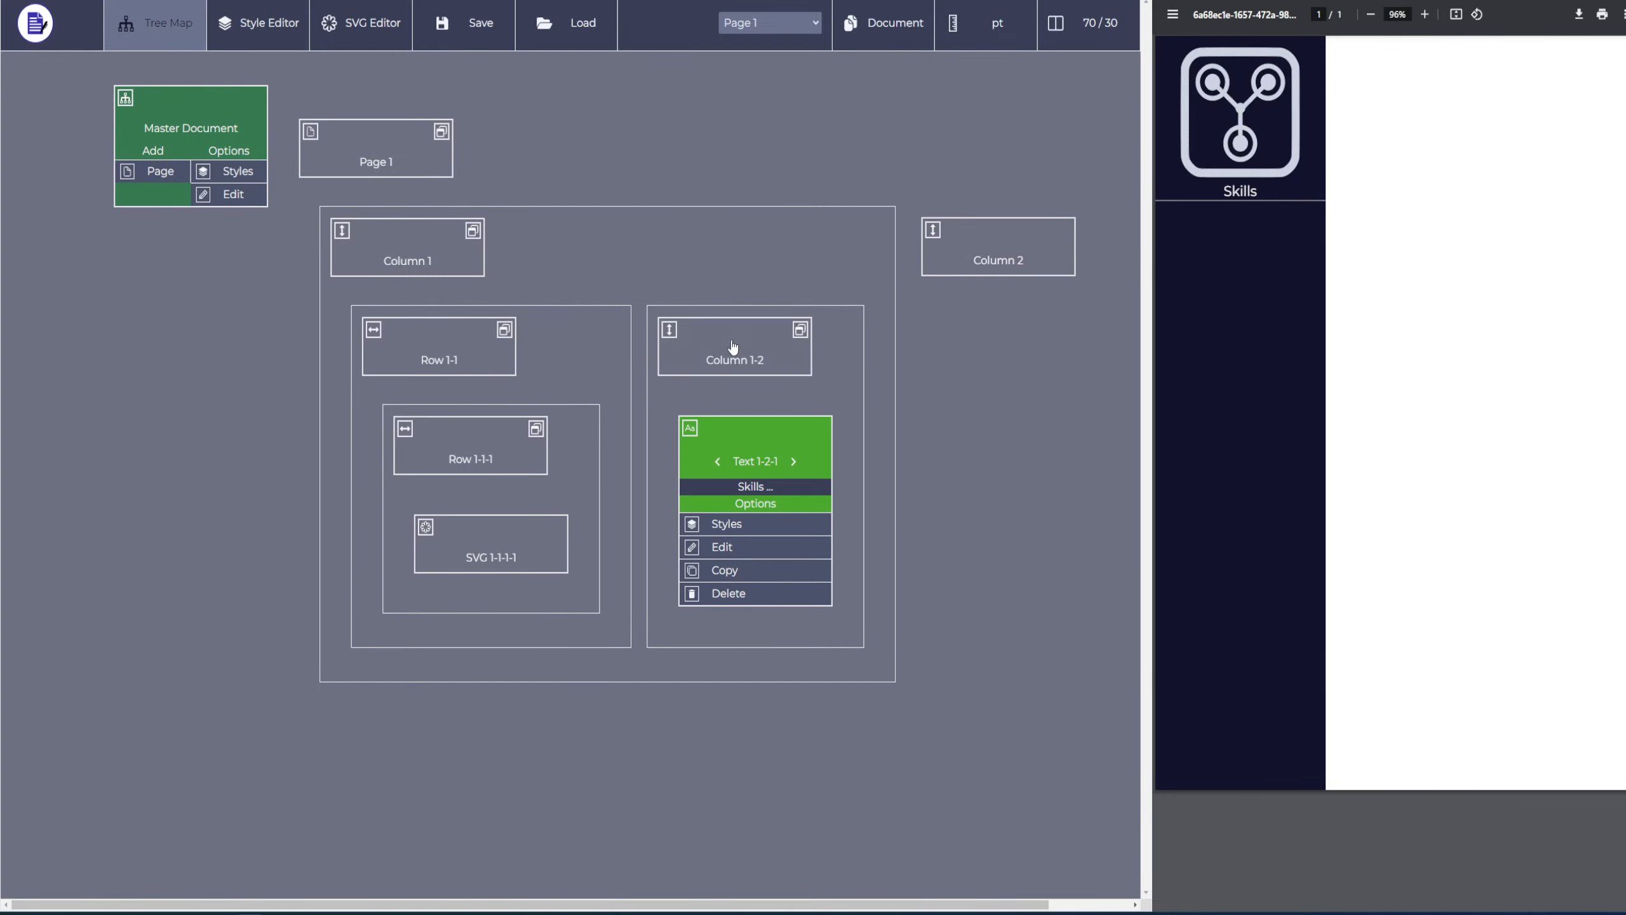
{"action": "left_click", "coordinate": [762, 361]}
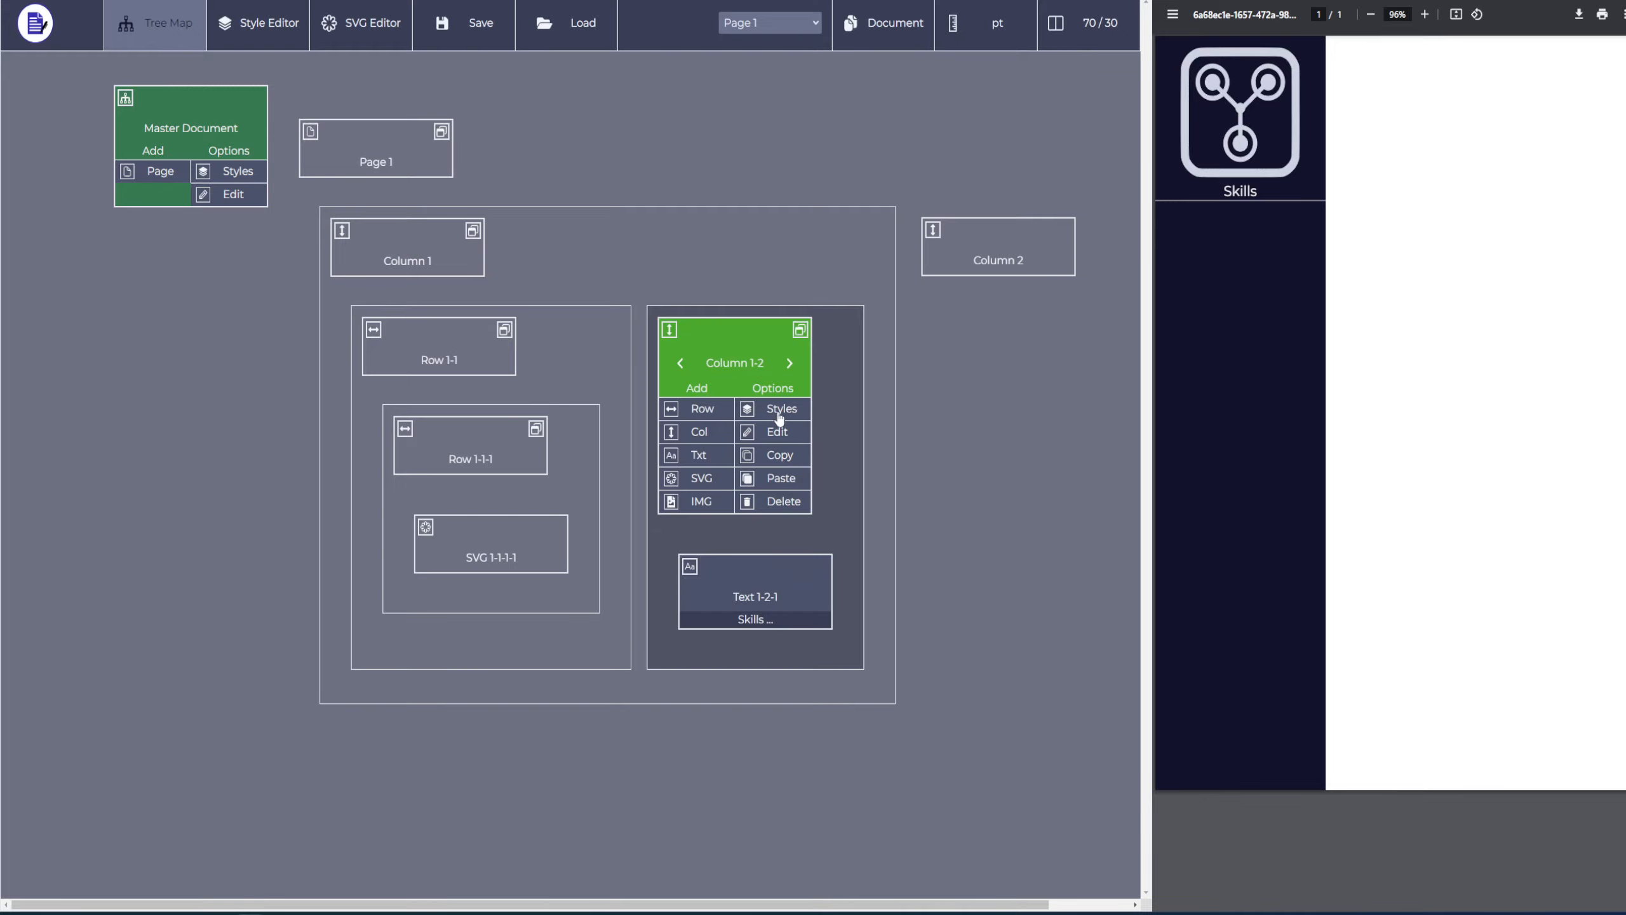
{"action": "left_click", "coordinate": [780, 415]}
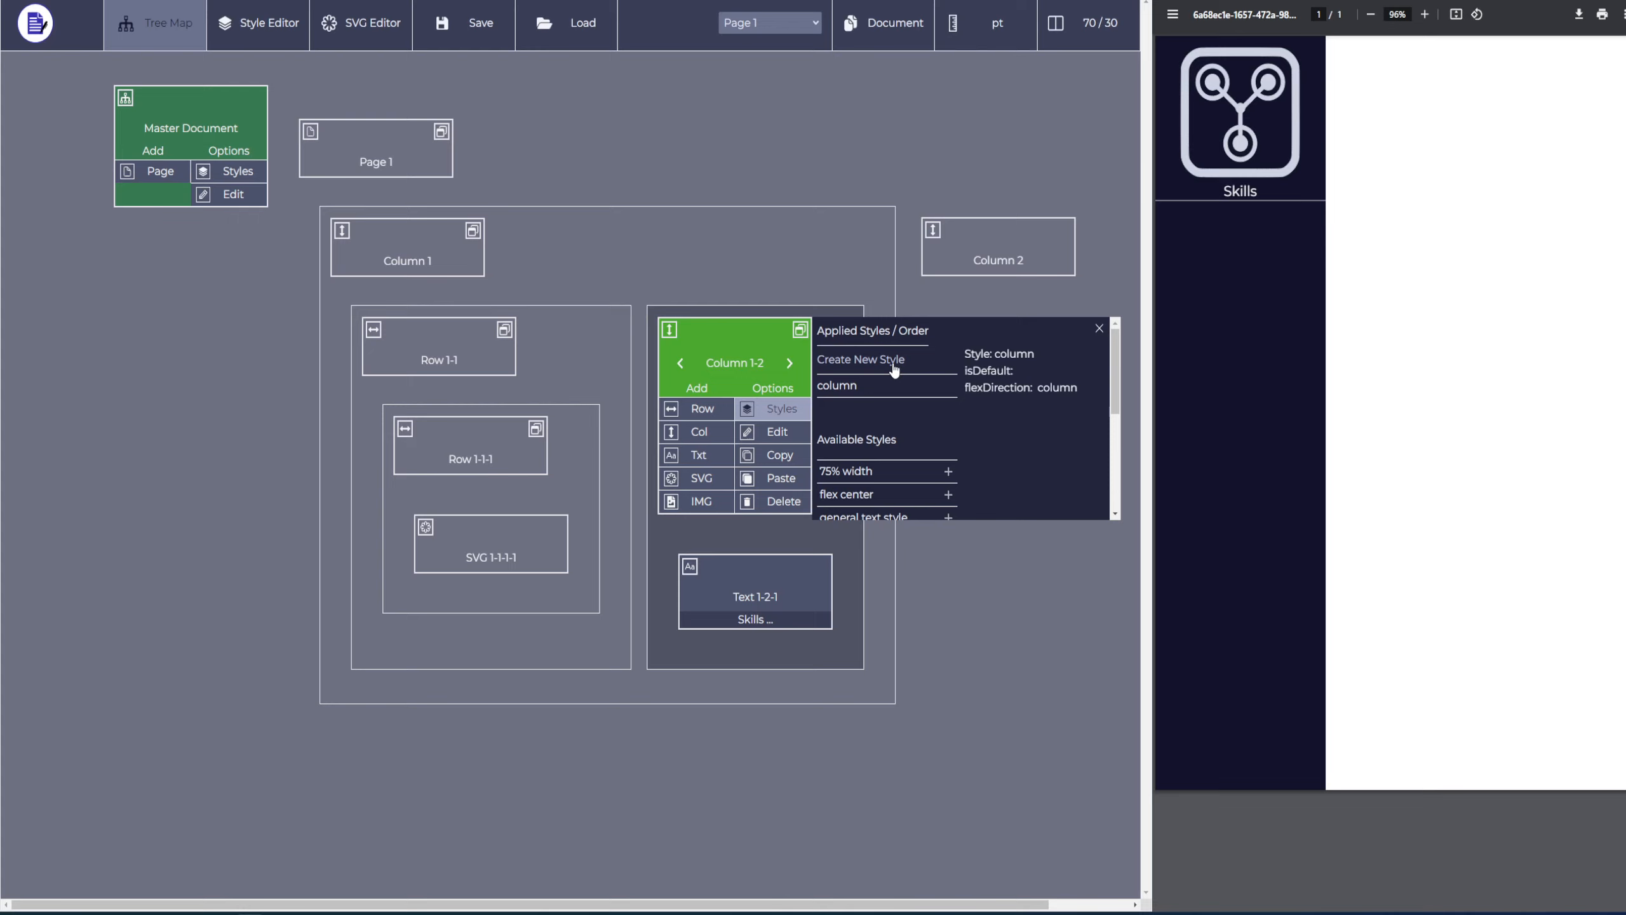
{"action": "left_click", "coordinate": [893, 371]}
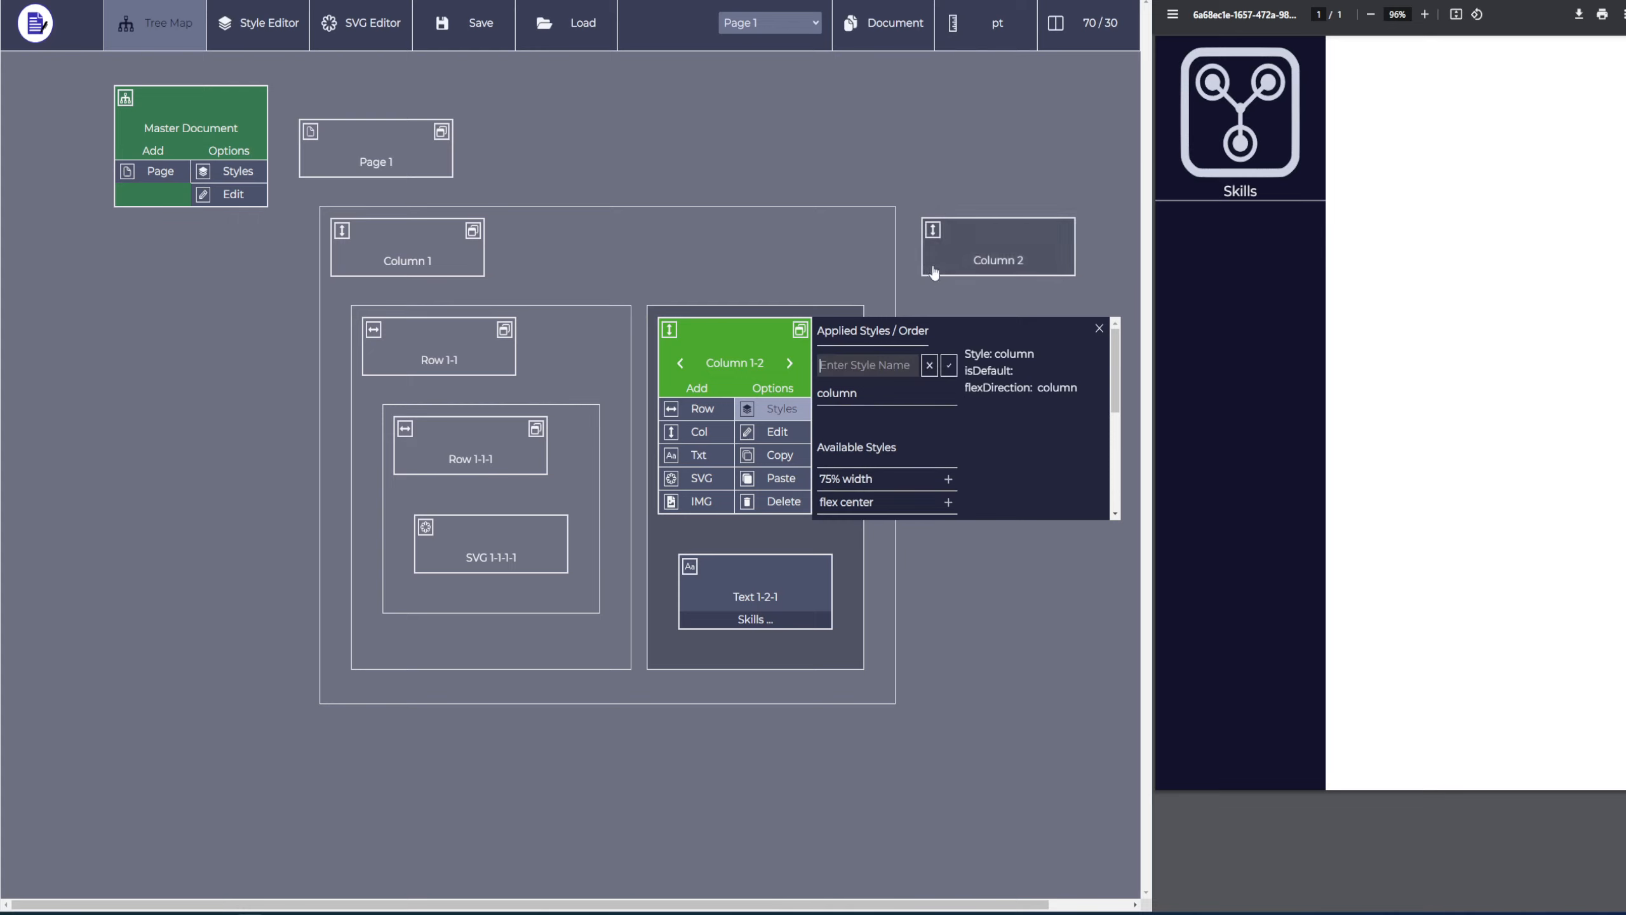
{"action": "type", "text": "left "}
{"action": "type", "text": "column section"}
{"action": "key", "text": "Return"}
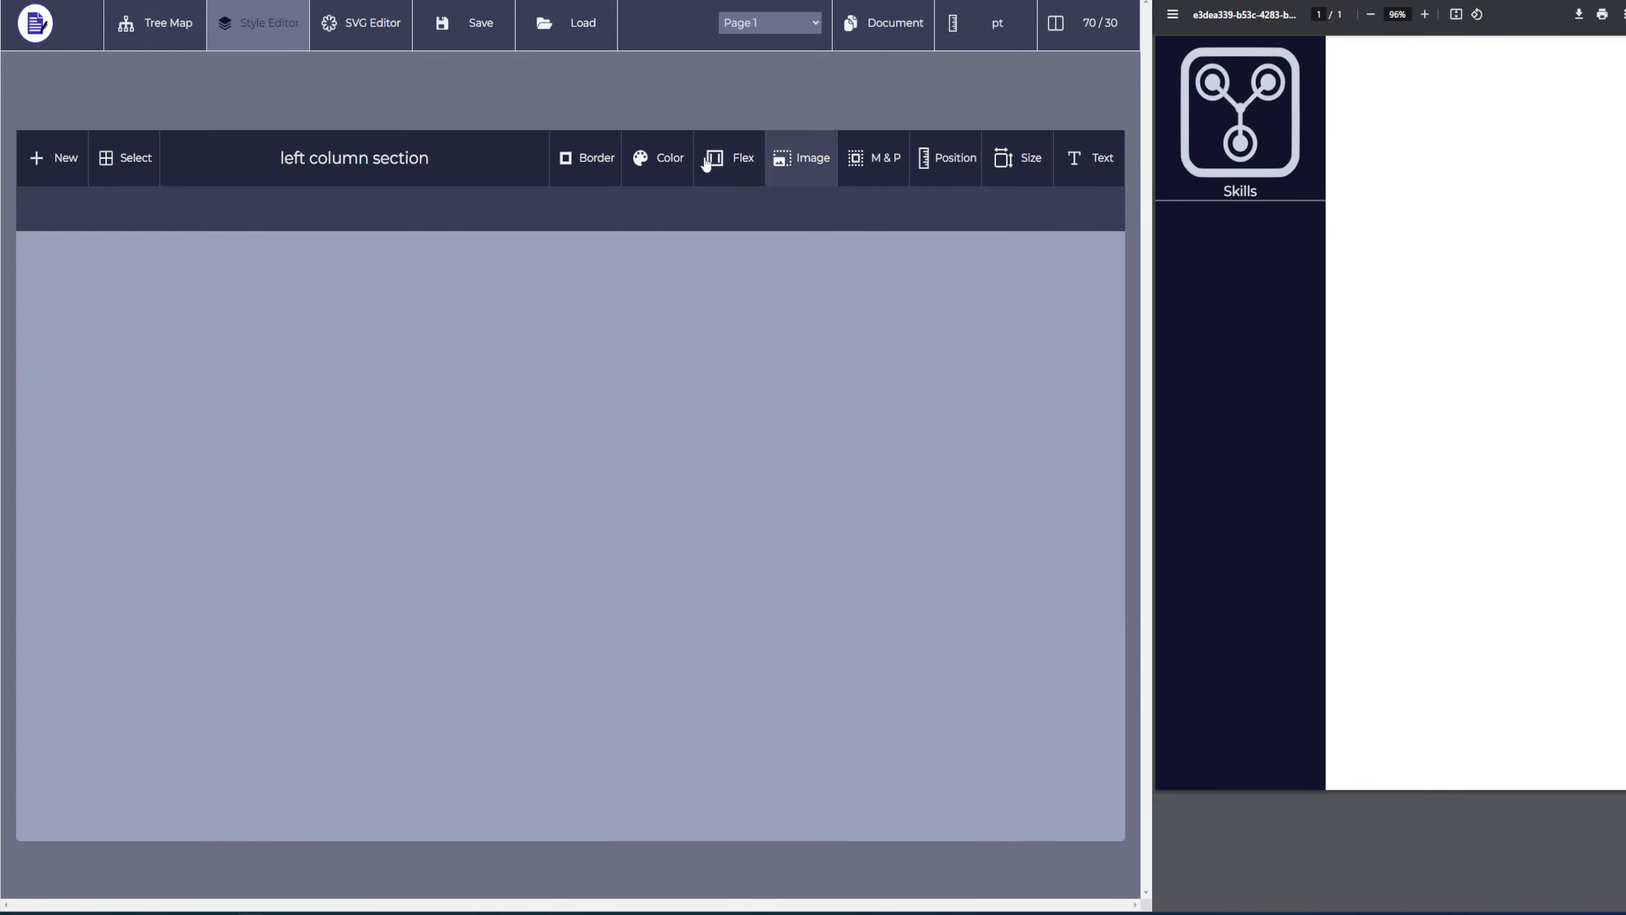
Set the top padding of the left column section style to 20 pt
{"action": "left_click", "coordinate": [880, 161]}
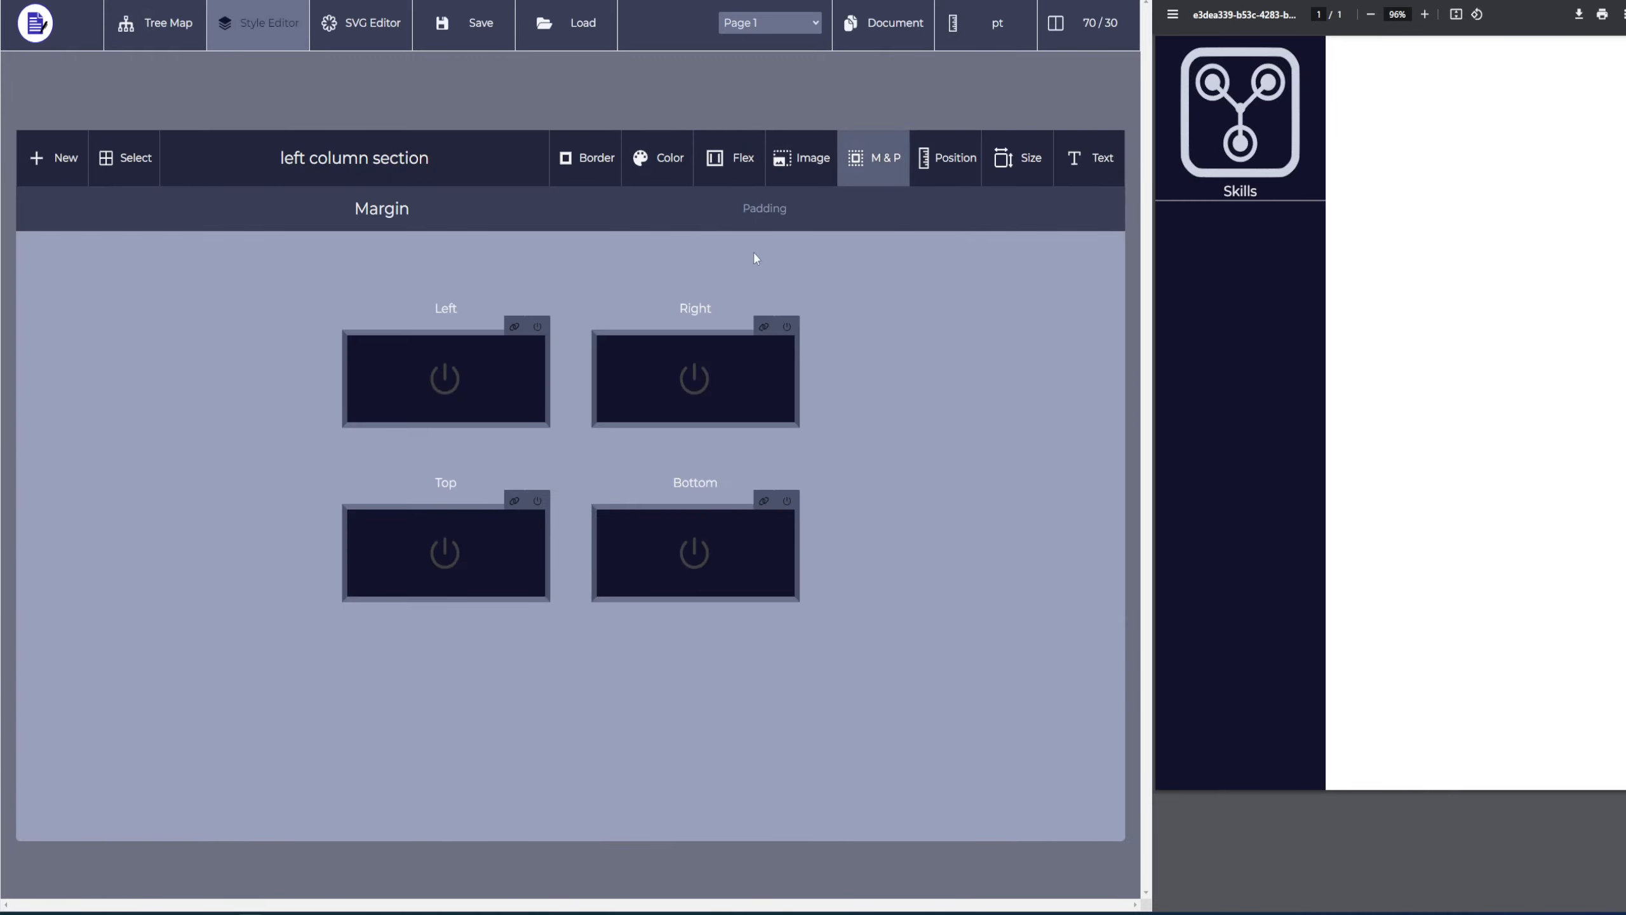
{"action": "left_click", "coordinate": [774, 217]}
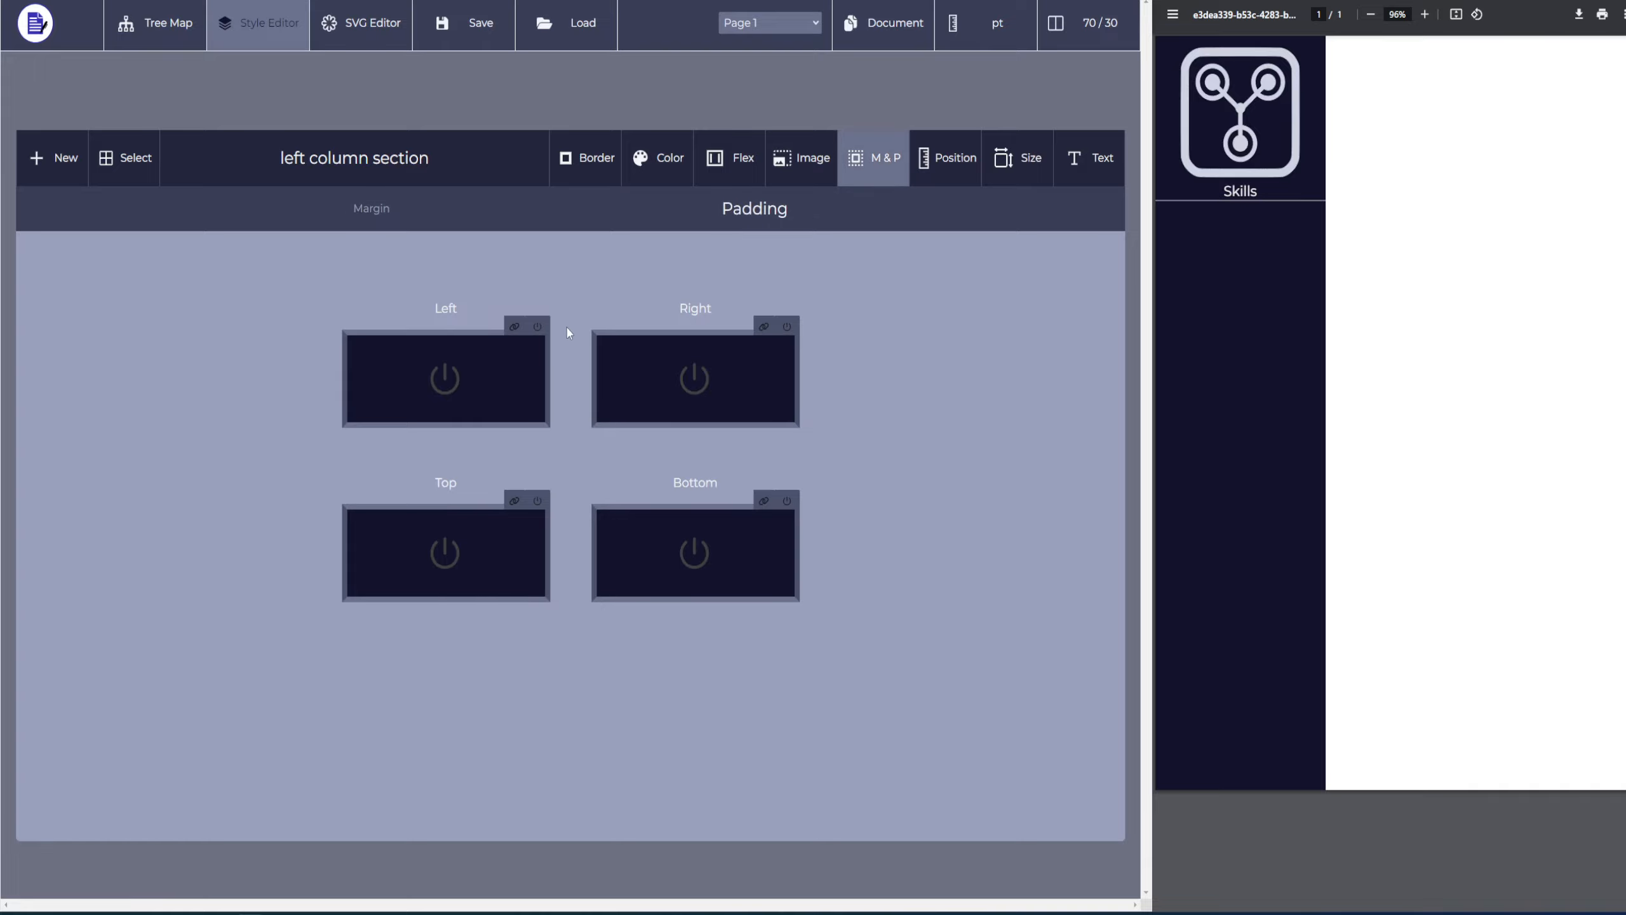
{"action": "left_click", "coordinate": [524, 566]}
{"action": "left_click", "coordinate": [508, 581]}
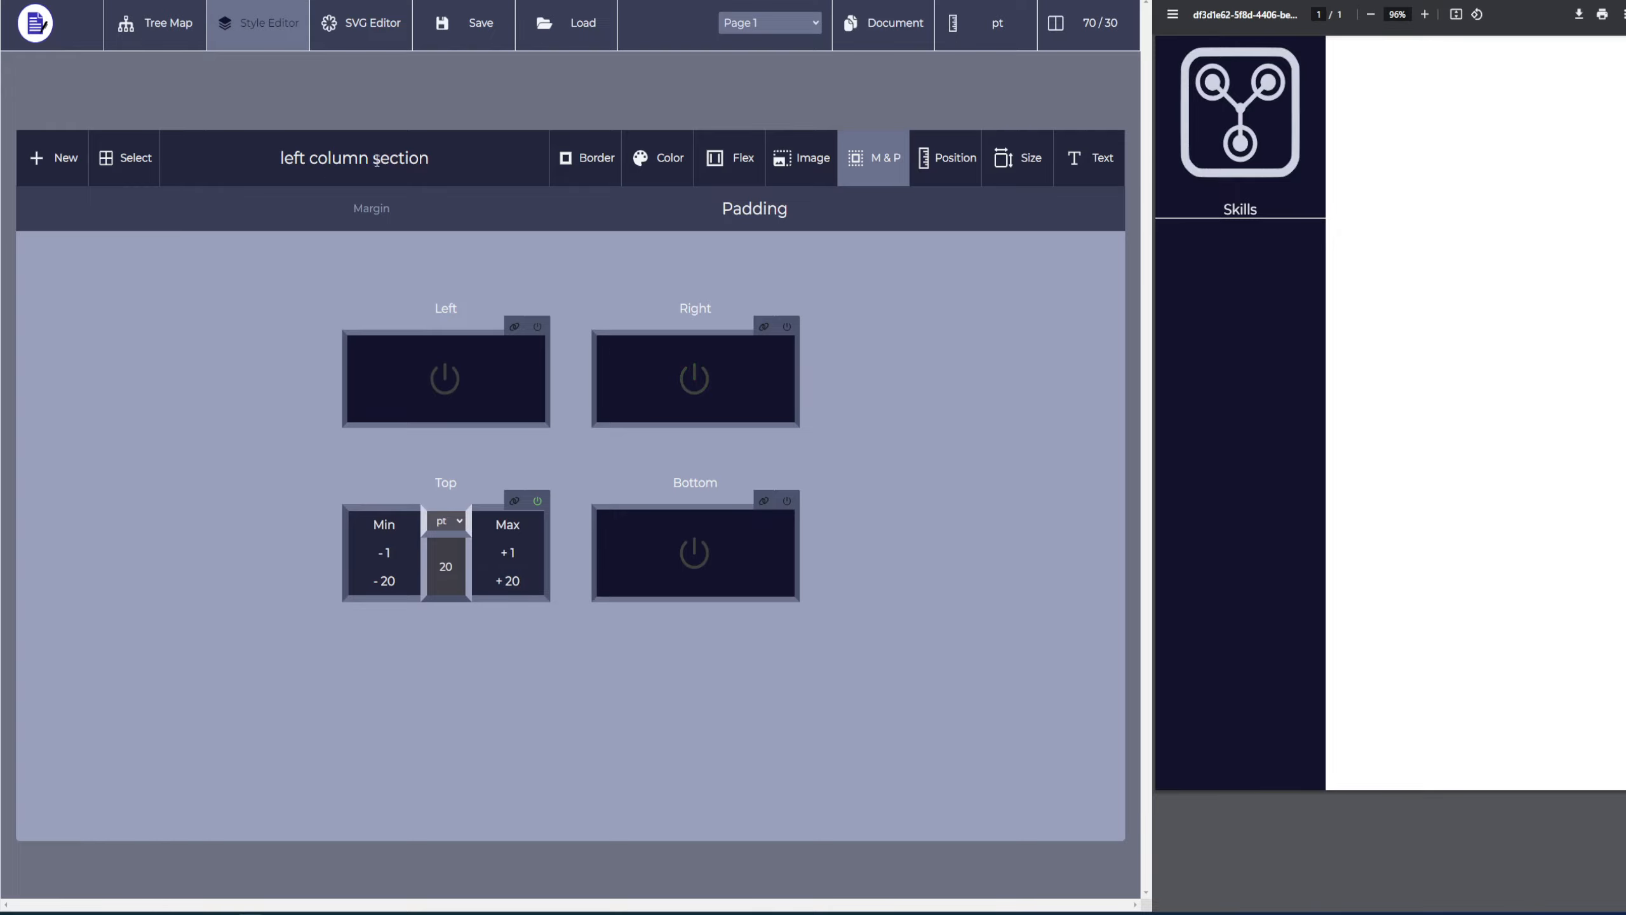
Add a second text element to Column 1-2 in the tree map with the content "Guitar"
{"action": "left_click", "coordinate": [182, 32]}
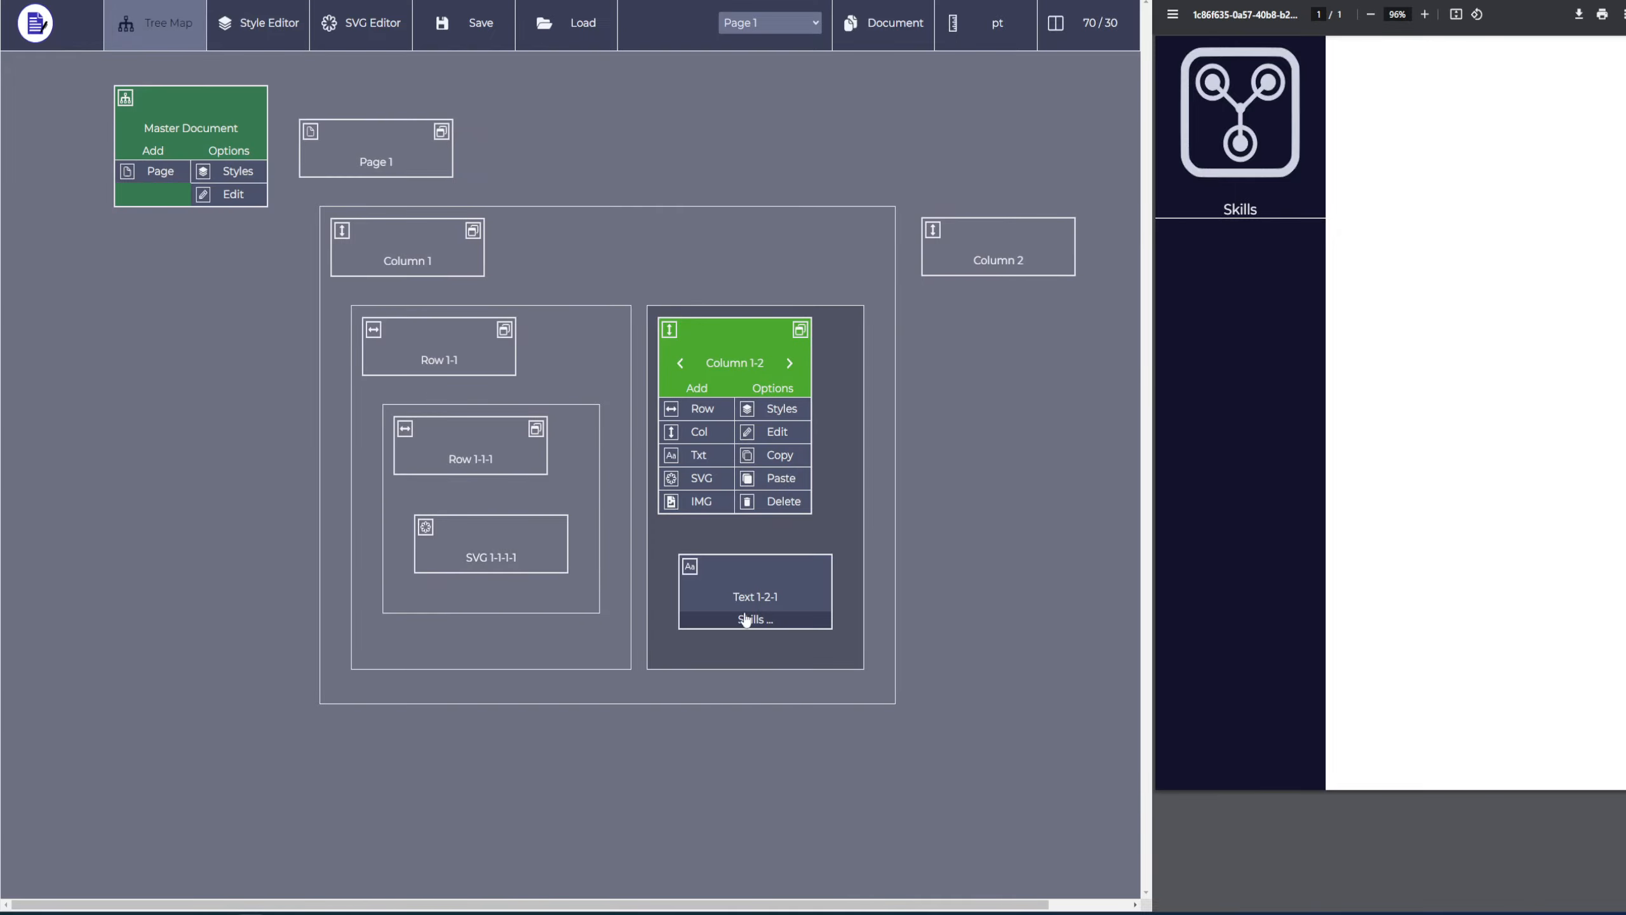
{"action": "left_click", "coordinate": [698, 457]}
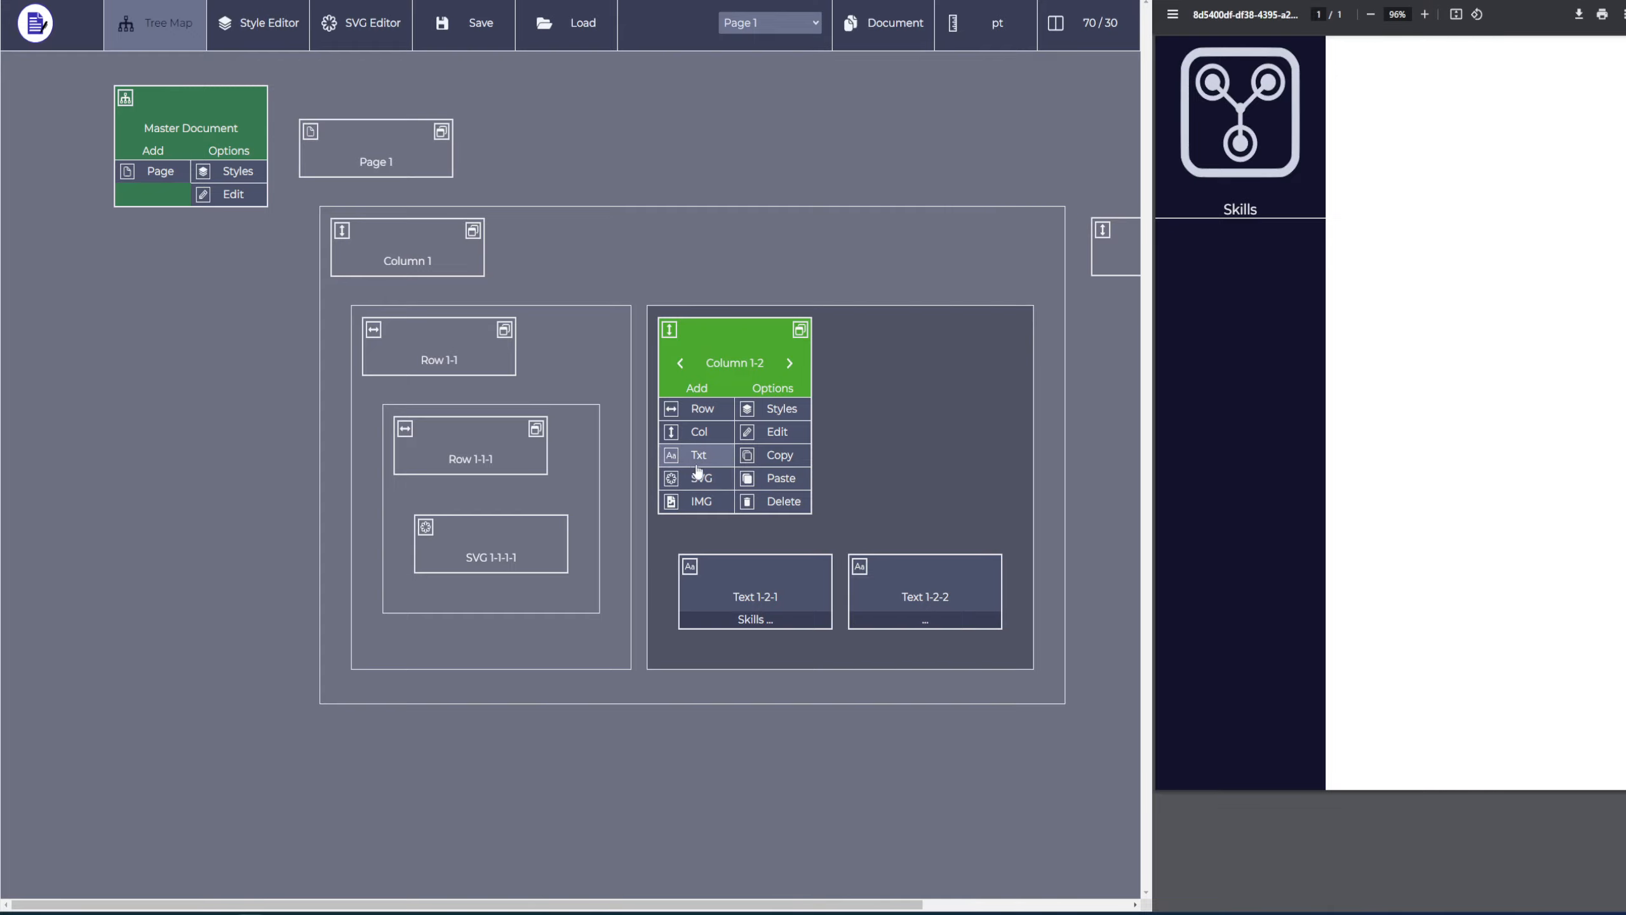
{"action": "left_click", "coordinate": [939, 583]}
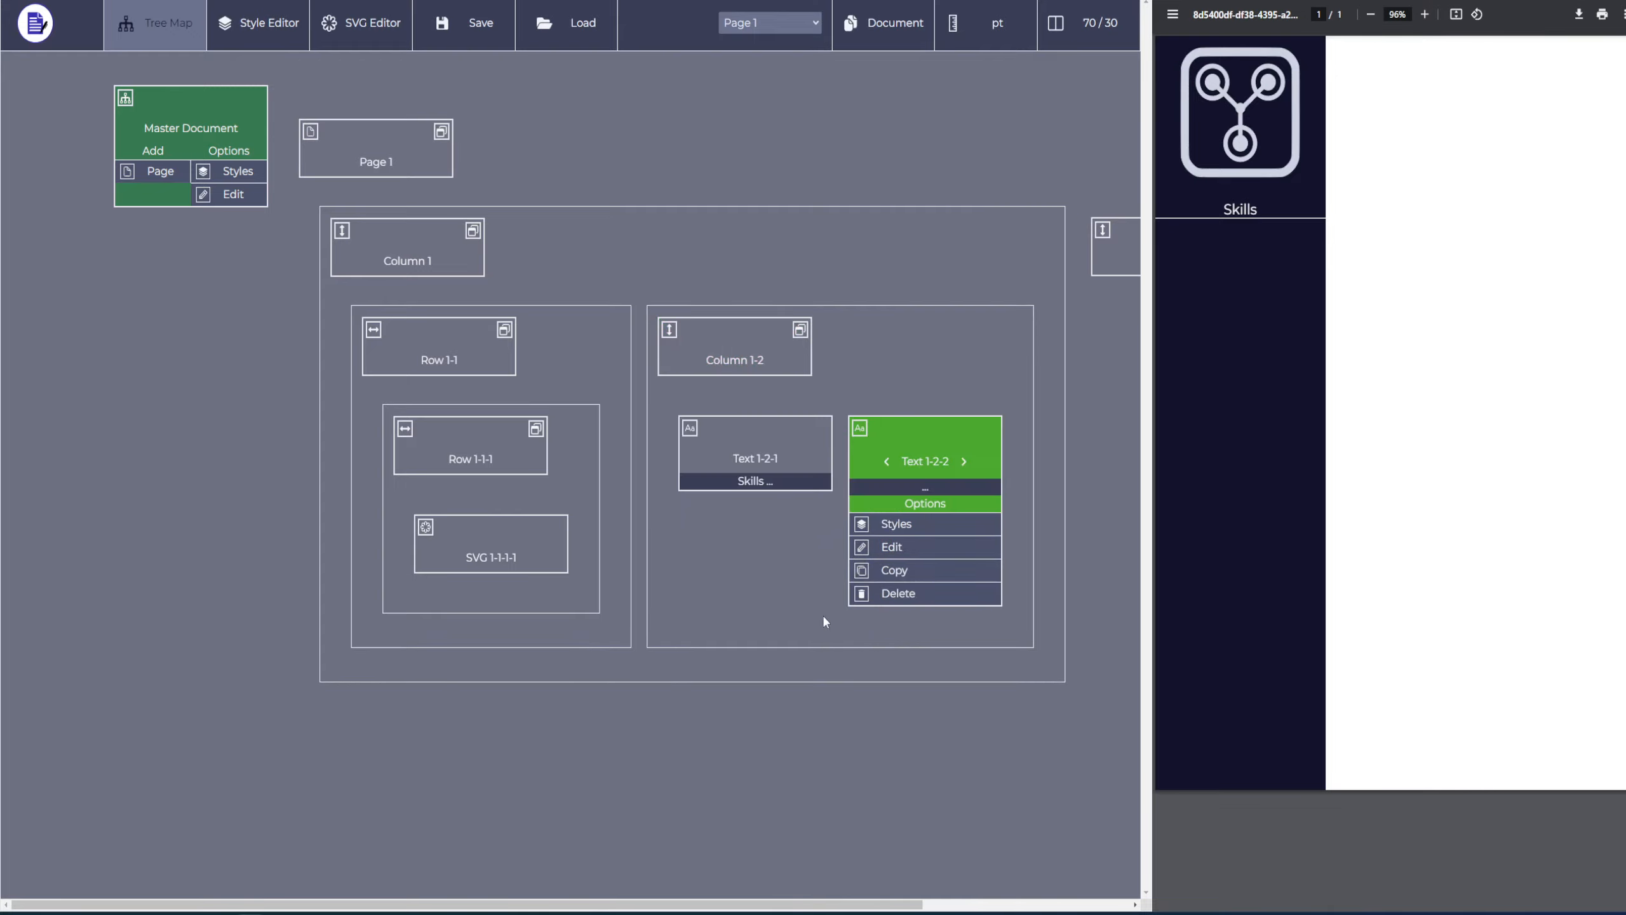
{"action": "left_click", "coordinate": [938, 487]}
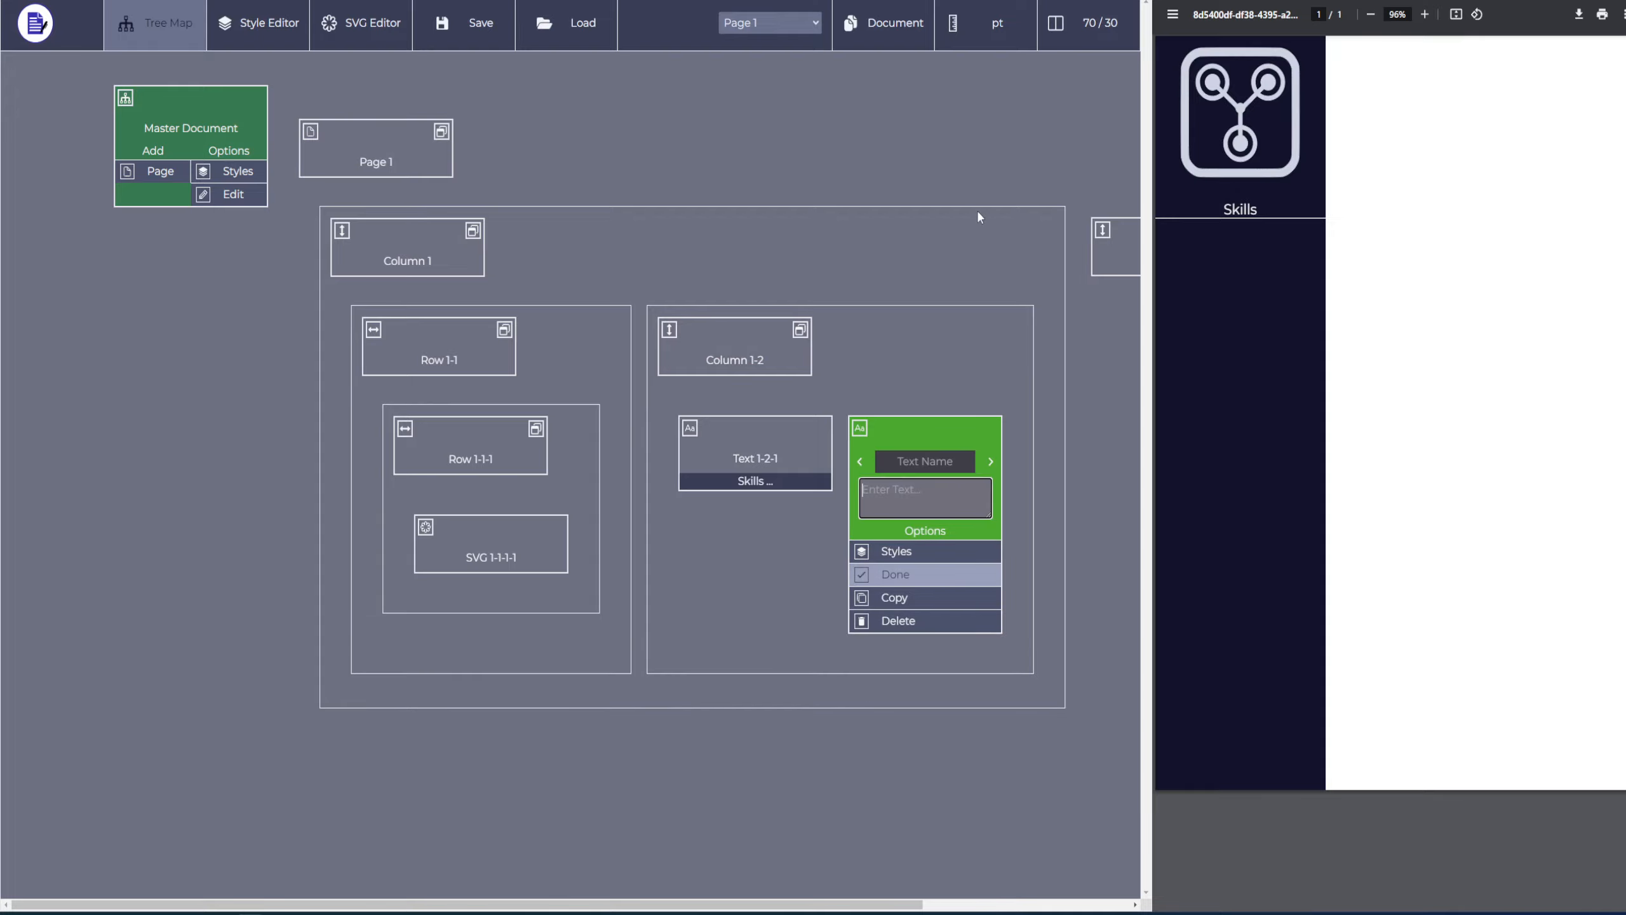
{"action": "type", "text": "Guitar"}
{"action": "key", "text": "Return"}
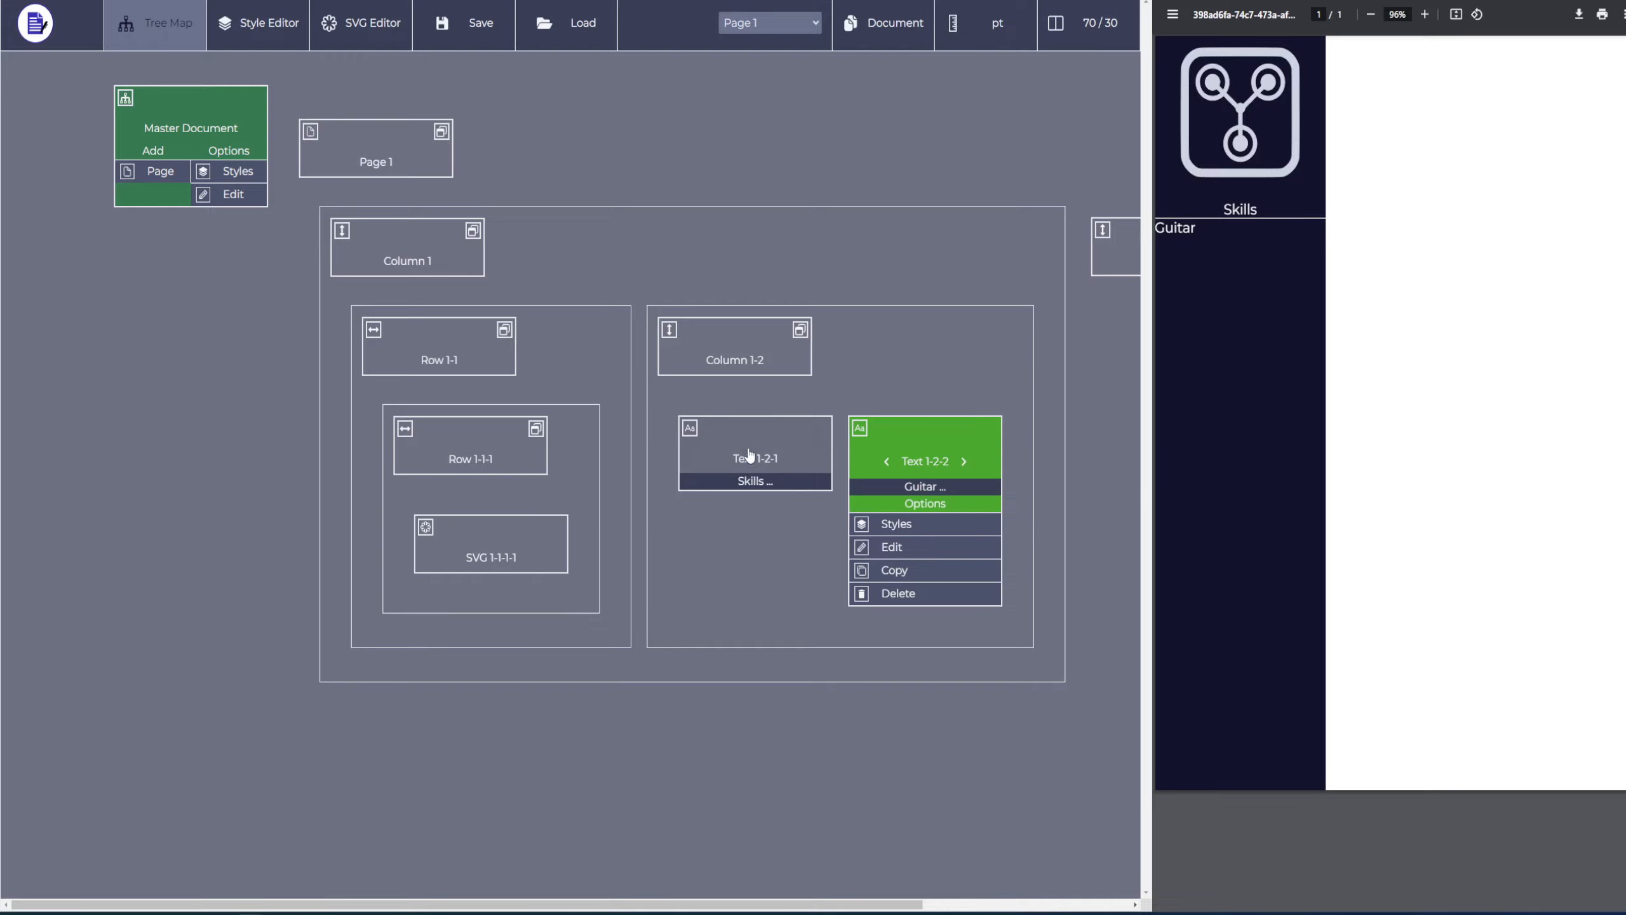
Add a row inside Column 2
{"action": "left_click", "coordinate": [733, 356]}
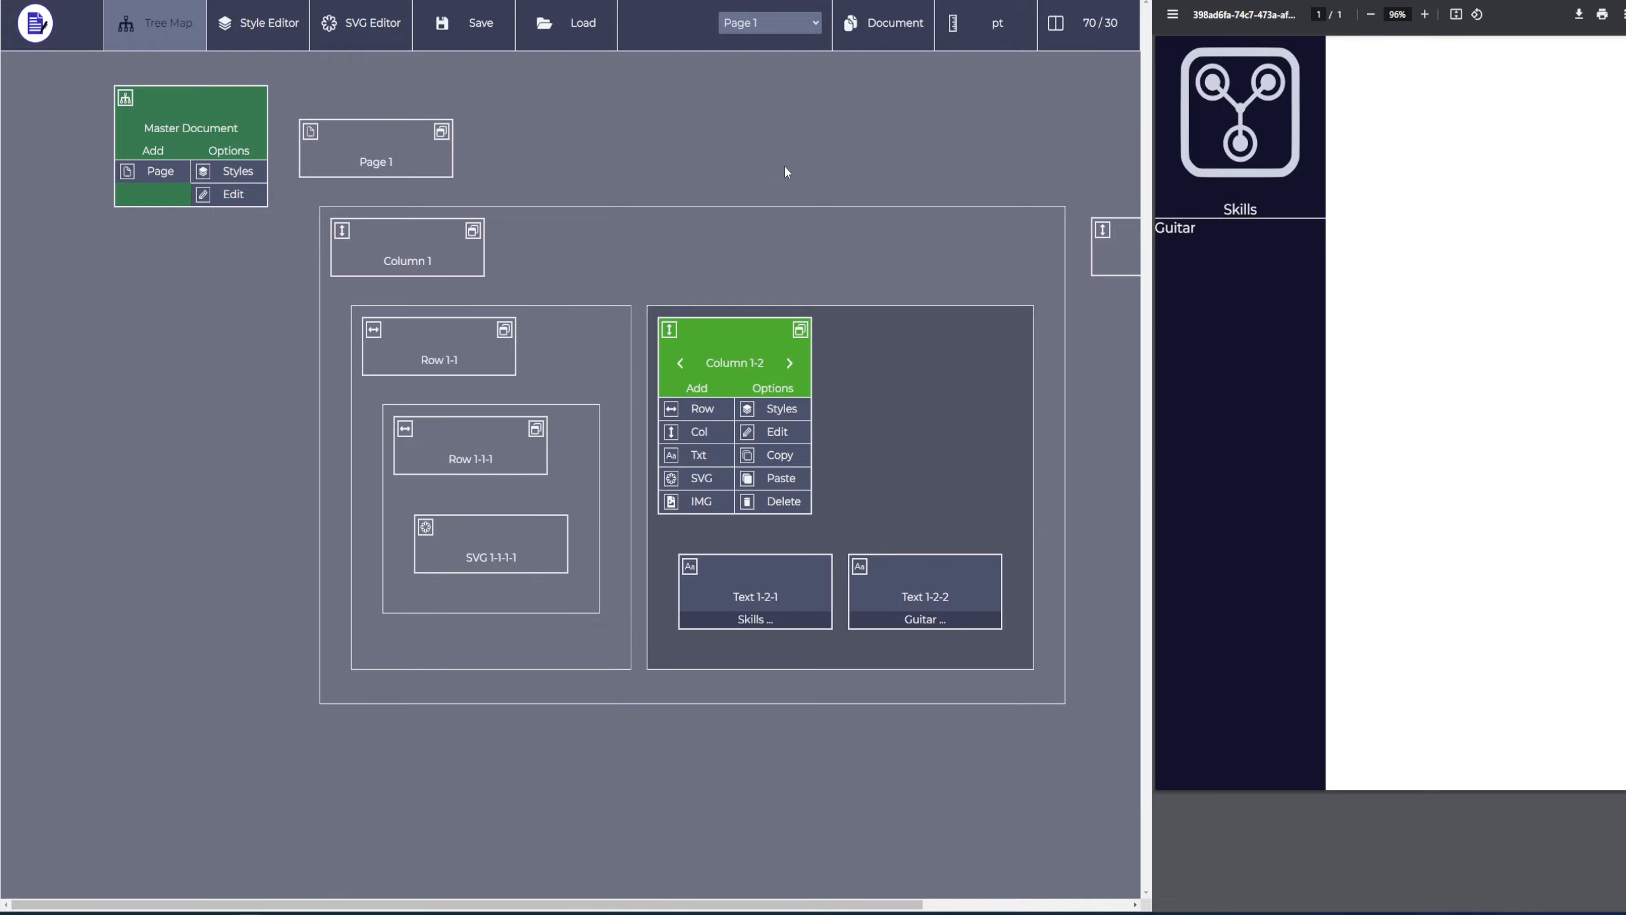
{"action": "scroll", "coordinate": [563, 131], "scroll_direction": "right", "scroll_amount": 5}
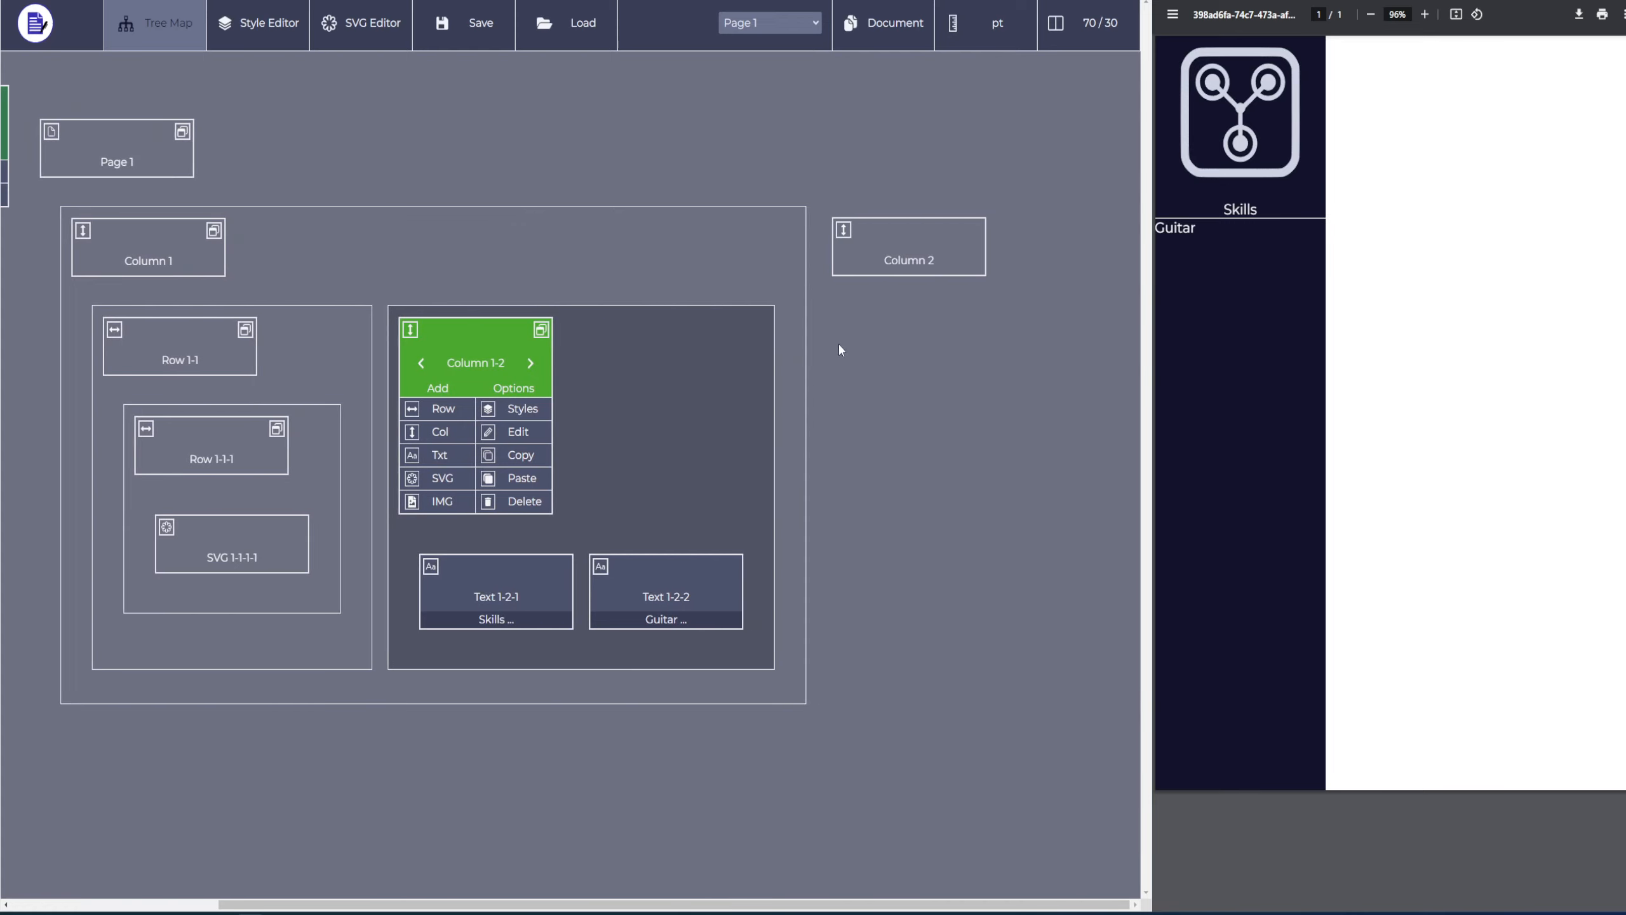
{"action": "left_click", "coordinate": [931, 264]}
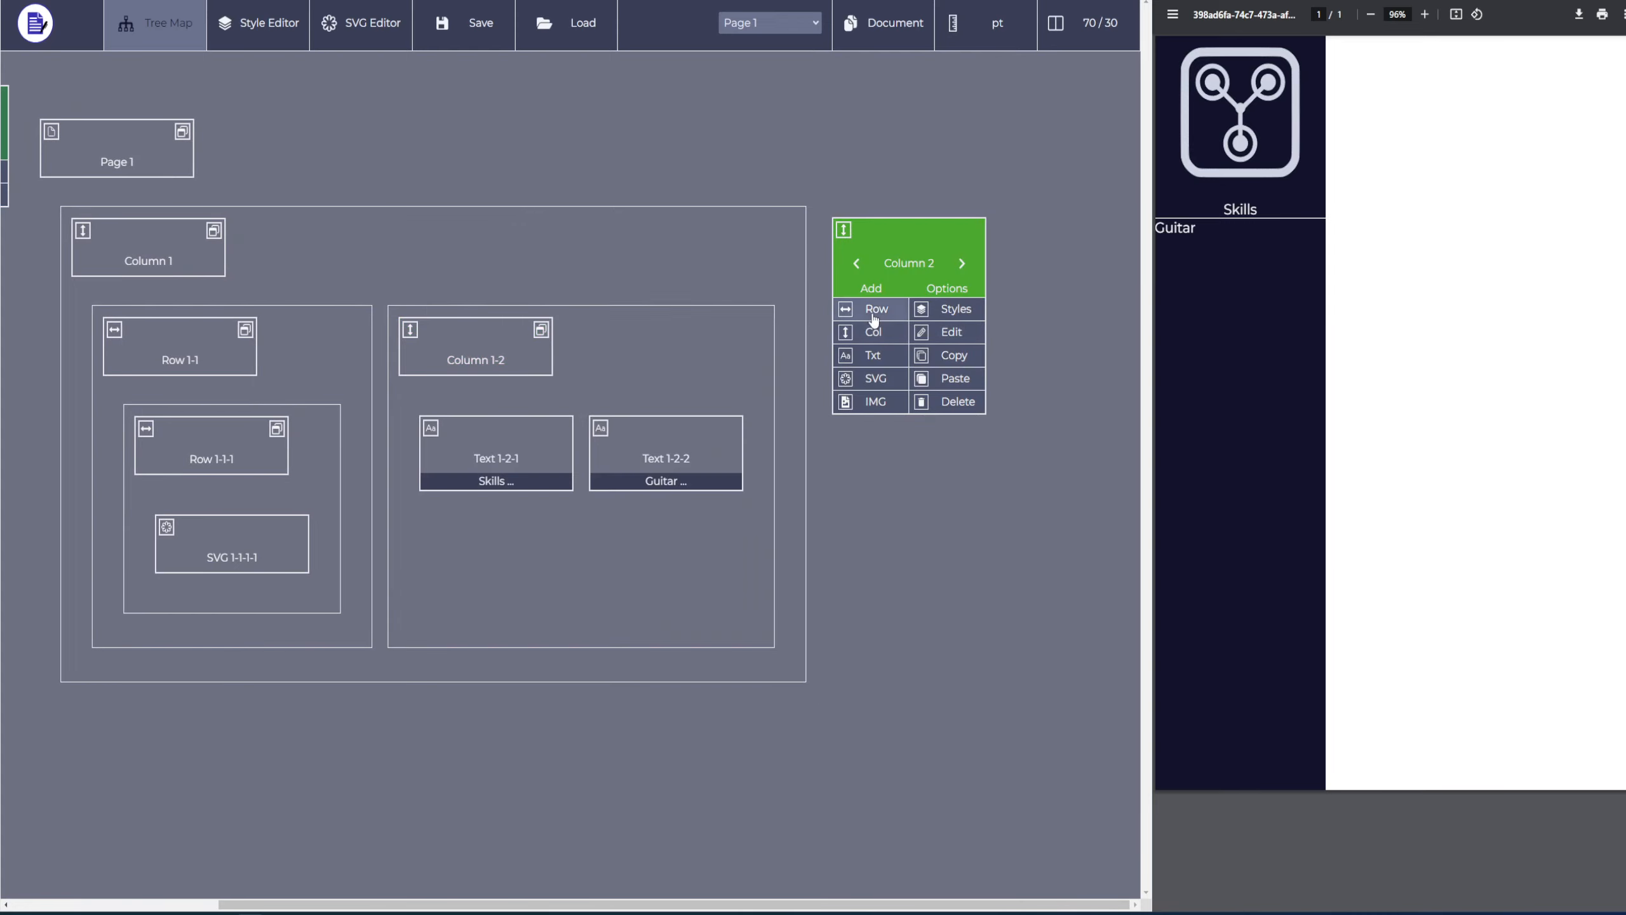
{"action": "left_click", "coordinate": [874, 309]}
Add a text element with the content "A" to the new row in Column 2
{"action": "left_click", "coordinate": [931, 503]}
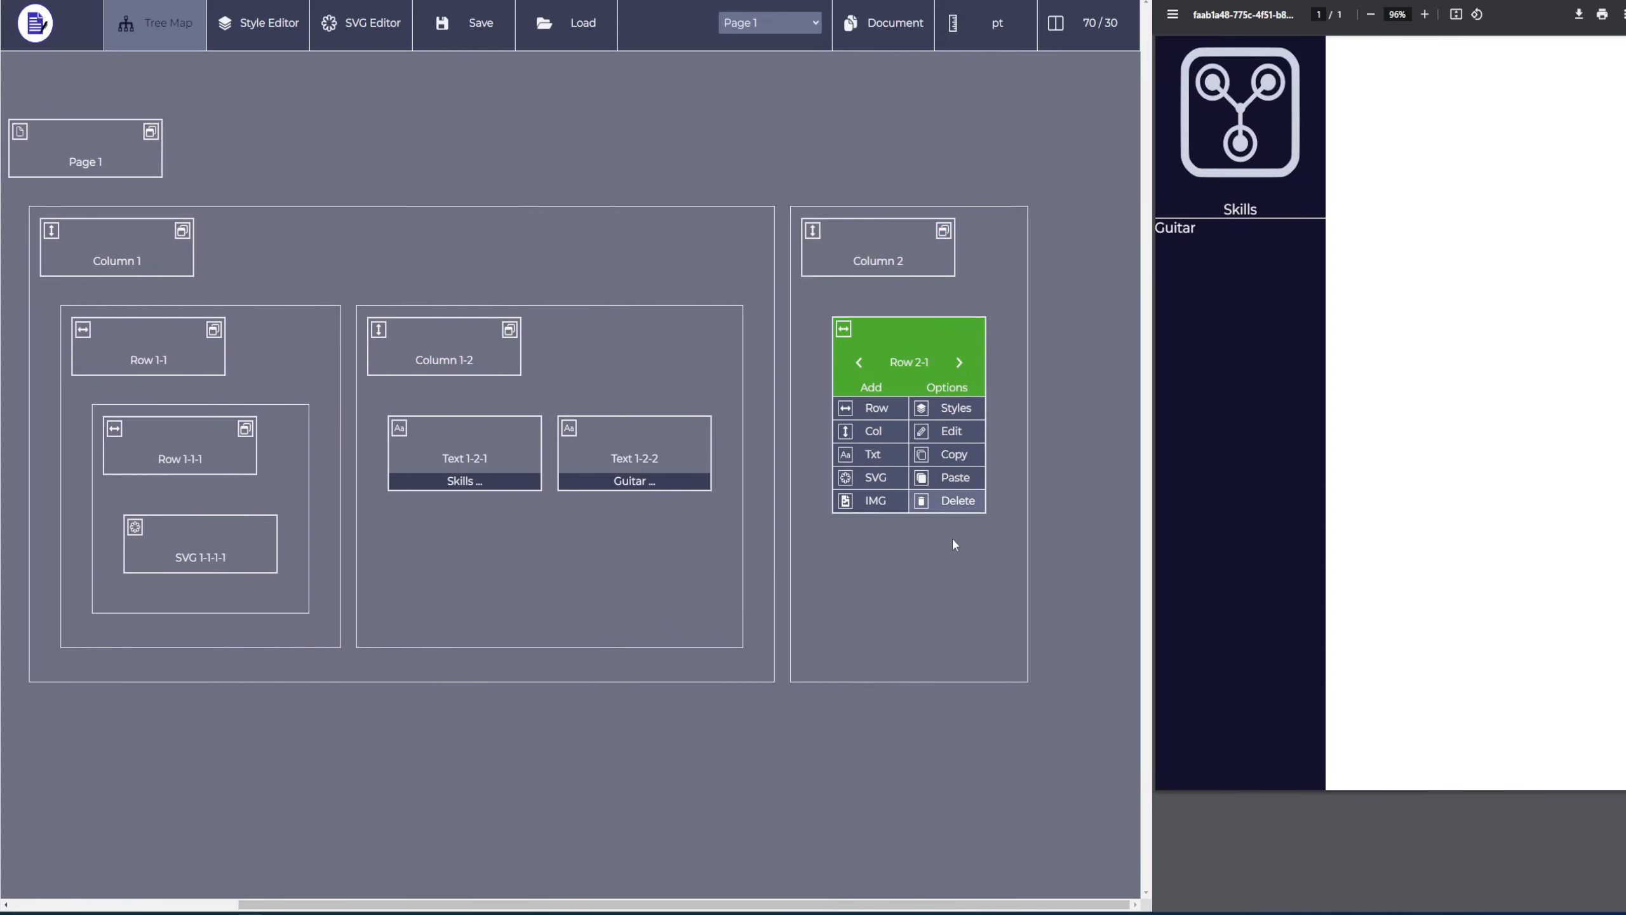
{"action": "left_click", "coordinate": [872, 453]}
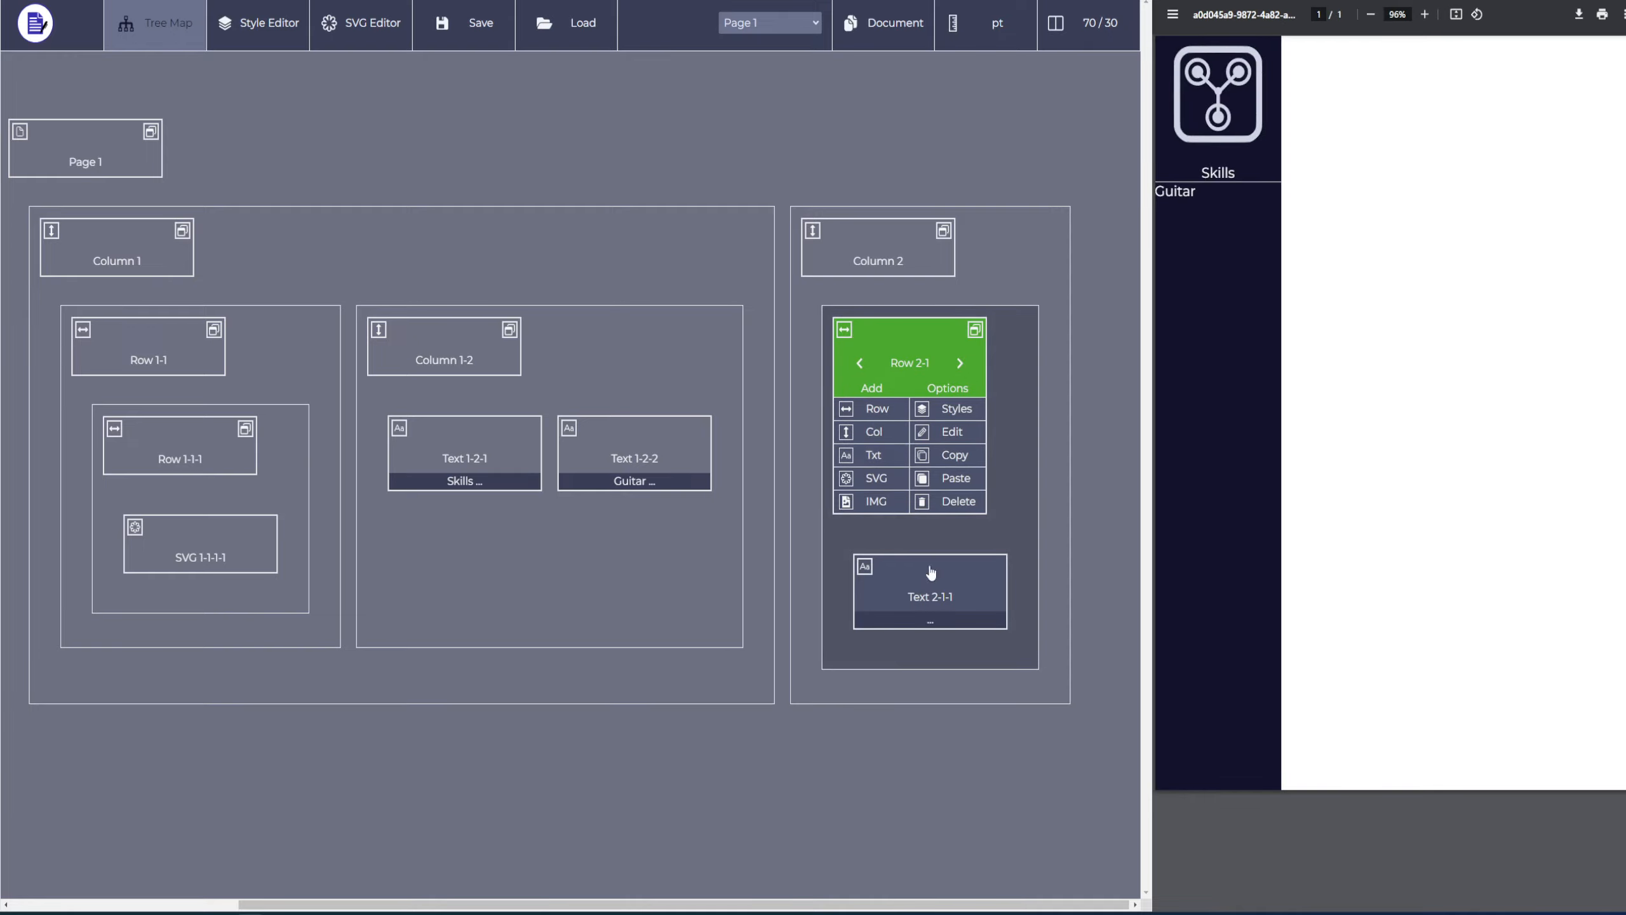
{"action": "left_click", "coordinate": [934, 570]}
{"action": "left_click", "coordinate": [934, 546]}
{"action": "type", "text": "A"}
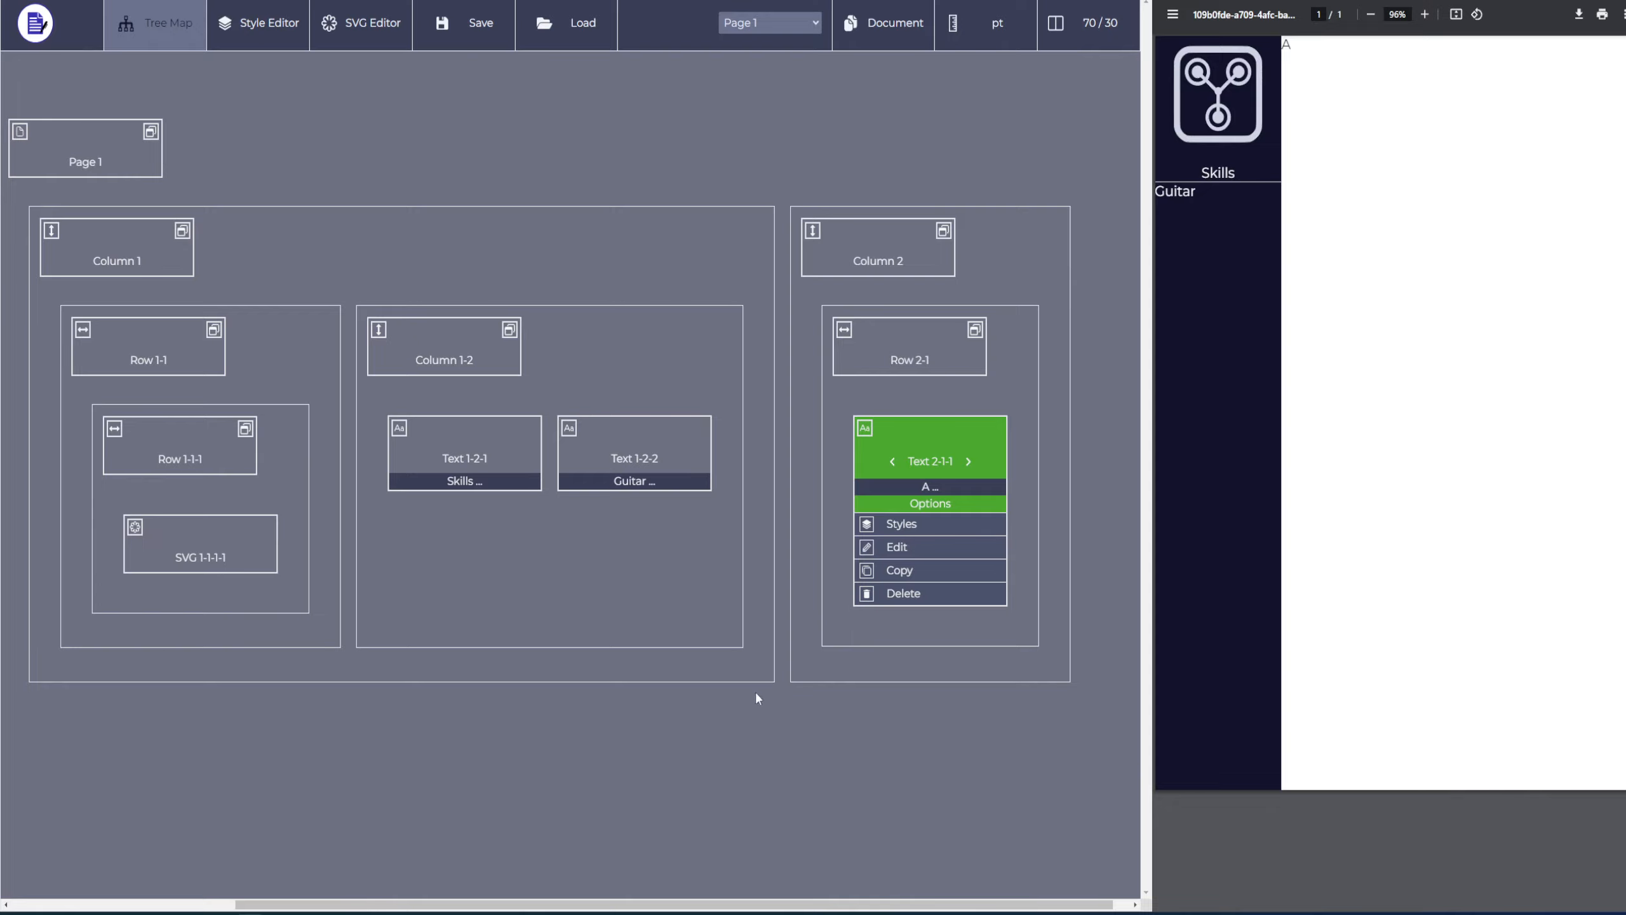
Add a second text element with the content "B" to Row 2-1
{"action": "middle_click", "coordinate": [732, 737]}
{"action": "left_click", "coordinate": [902, 360]}
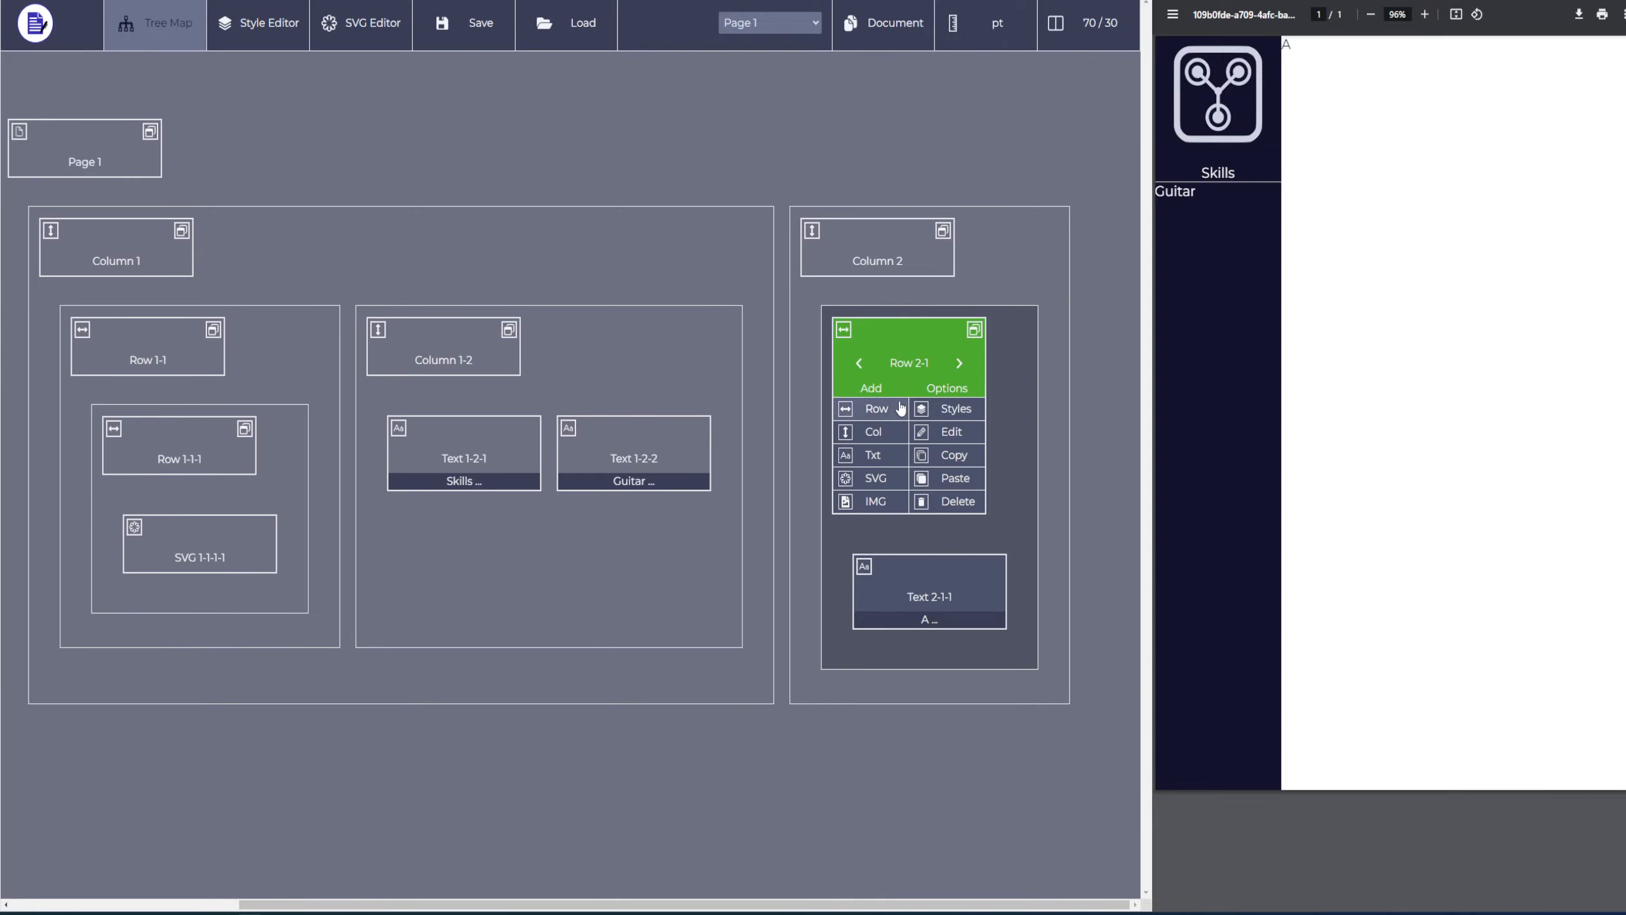
{"action": "left_click", "coordinate": [872, 455]}
{"action": "left_click", "coordinate": [1081, 586]}
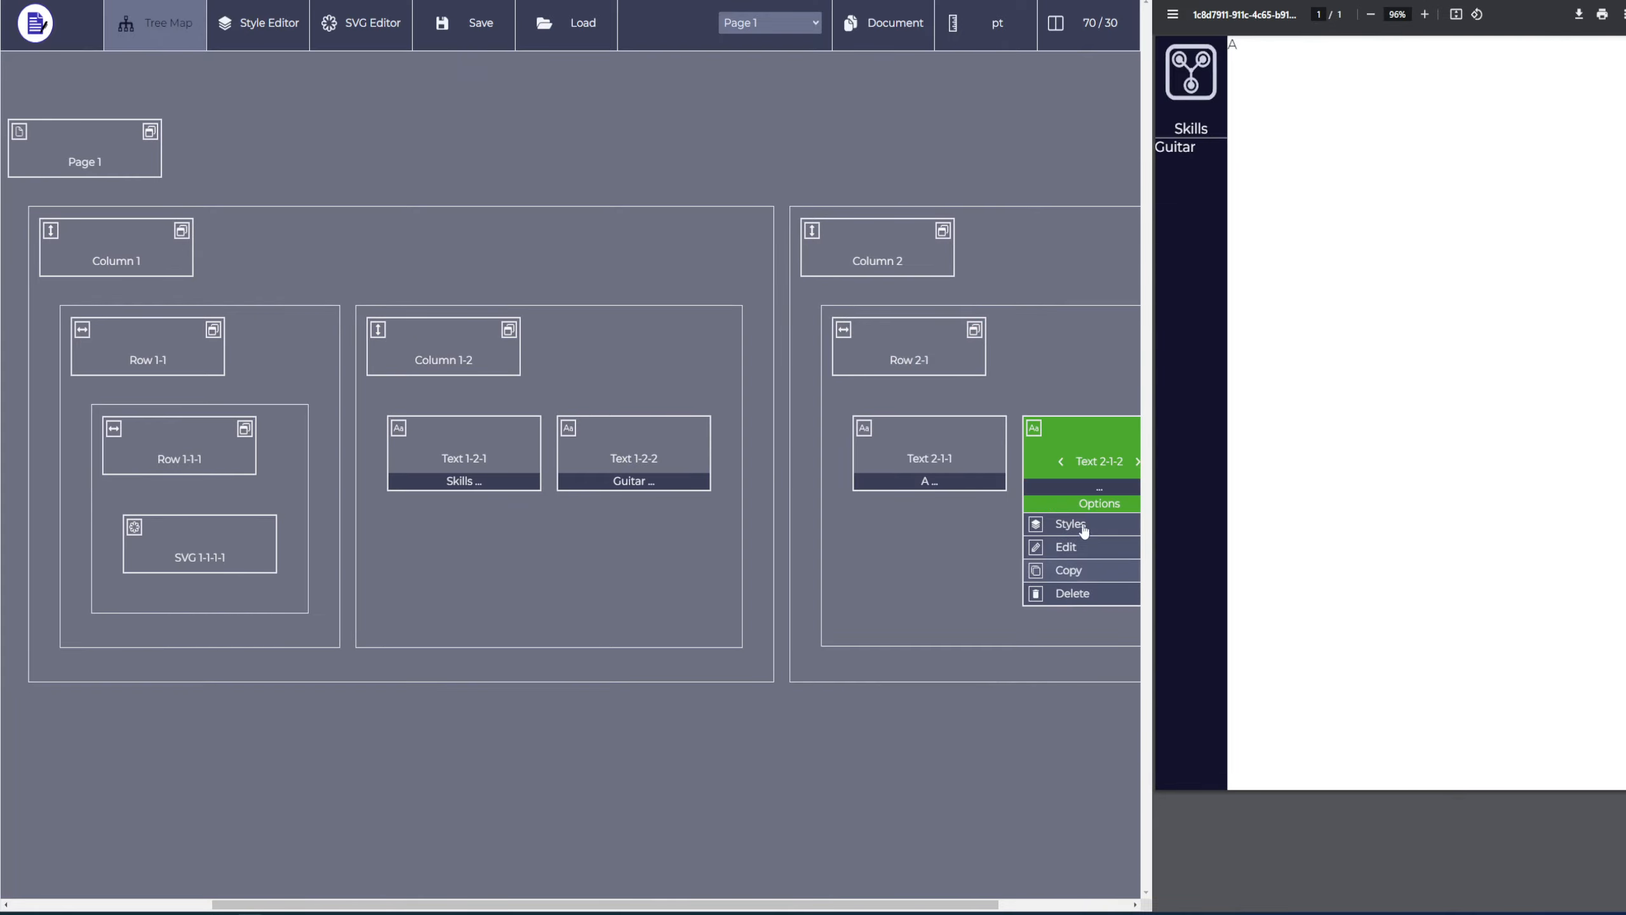
{"action": "left_click", "coordinate": [1076, 520]}
{"action": "type", "text": "B"}
{"action": "key", "text": "Return"}
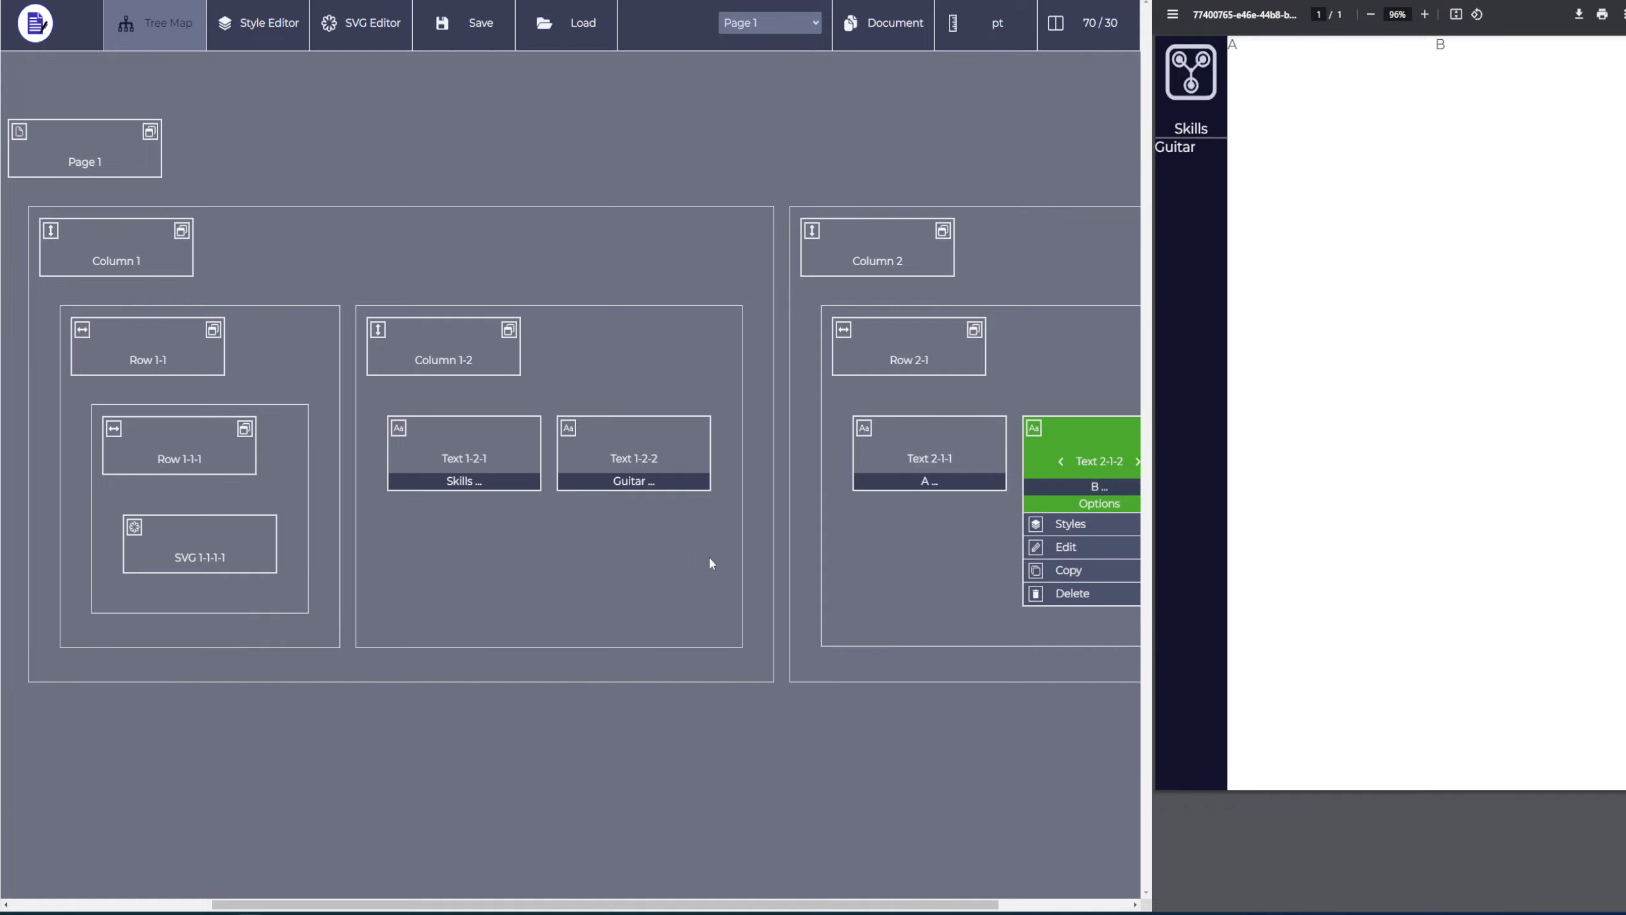
{"action": "scroll", "coordinate": [601, 708], "scroll_direction": "right", "scroll_amount": 3}
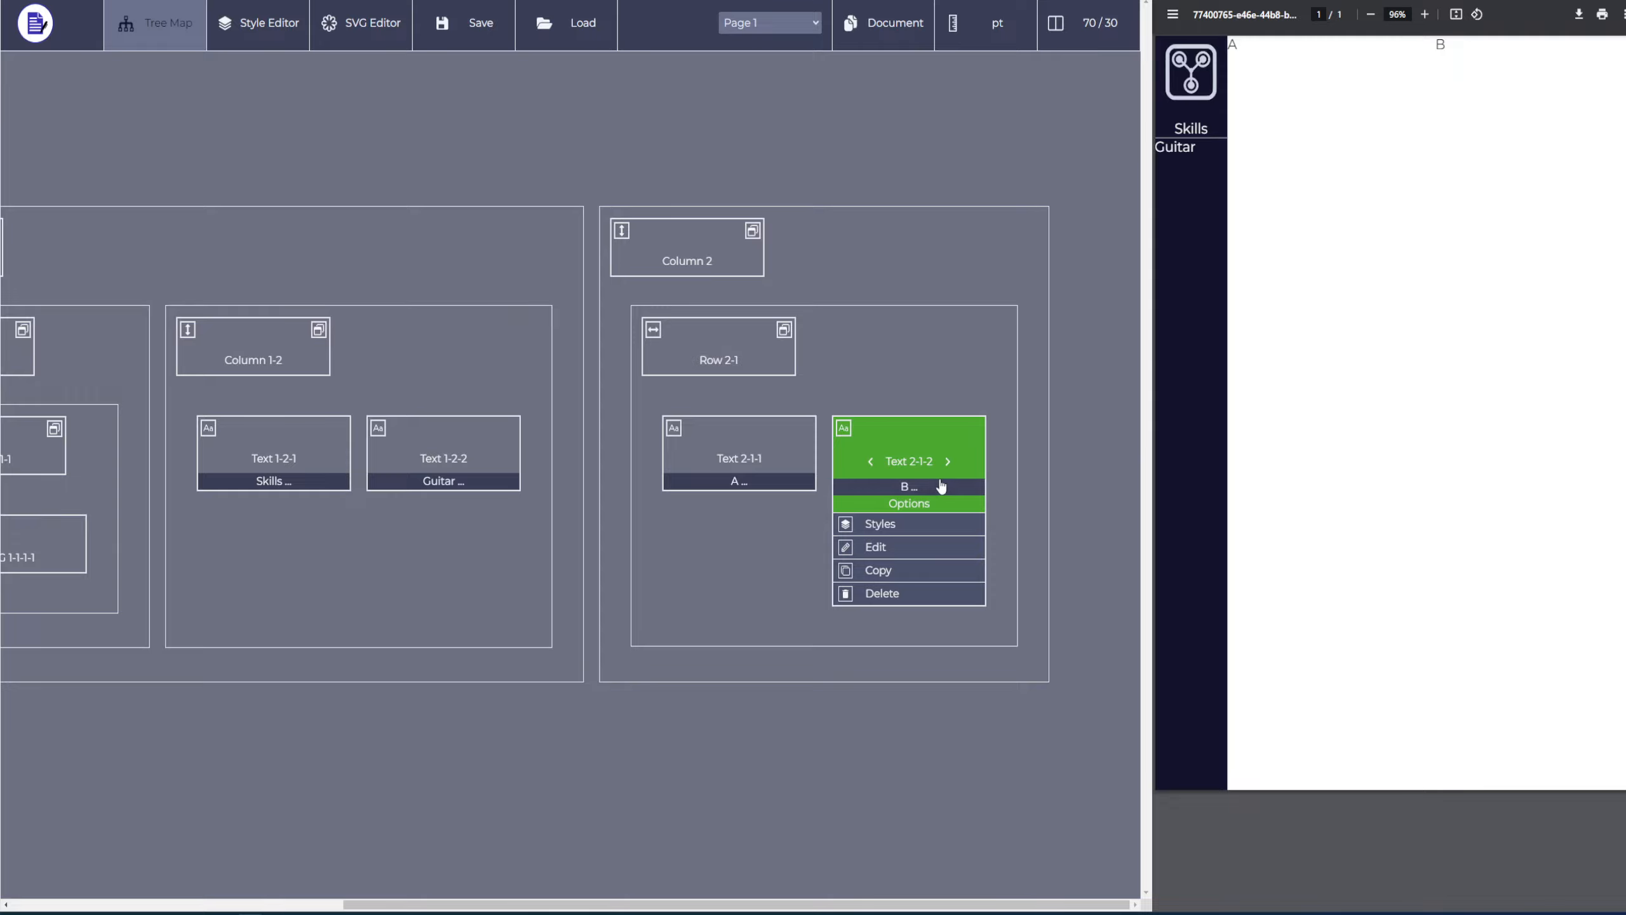
{"action": "left_click", "coordinate": [914, 489]}
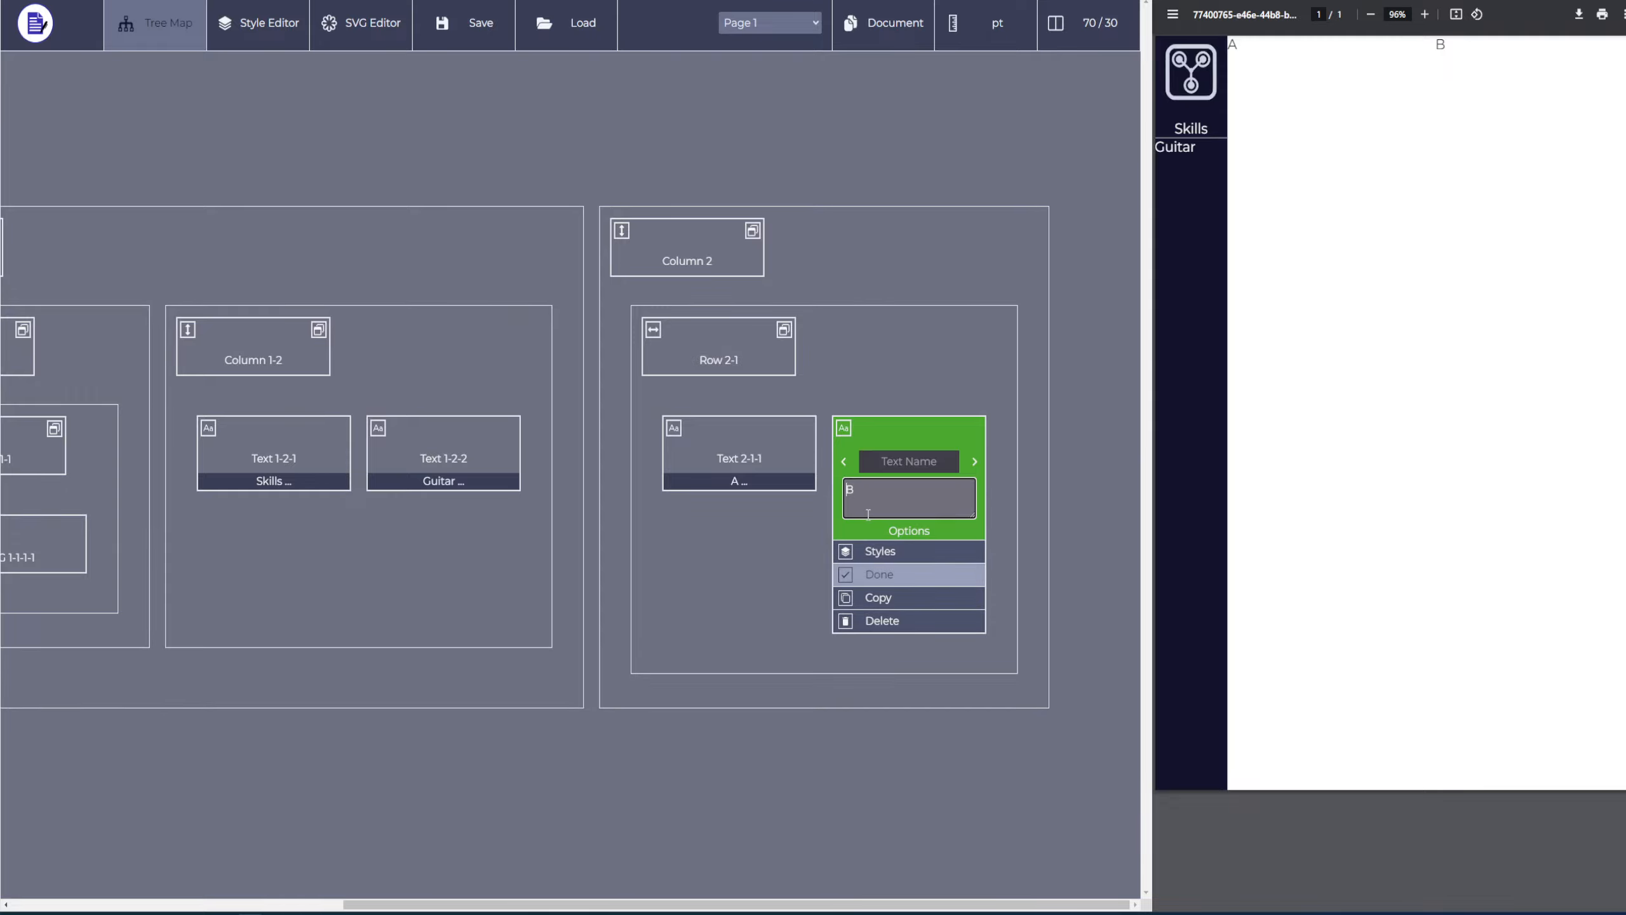
{"action": "left_click", "coordinate": [889, 574]}
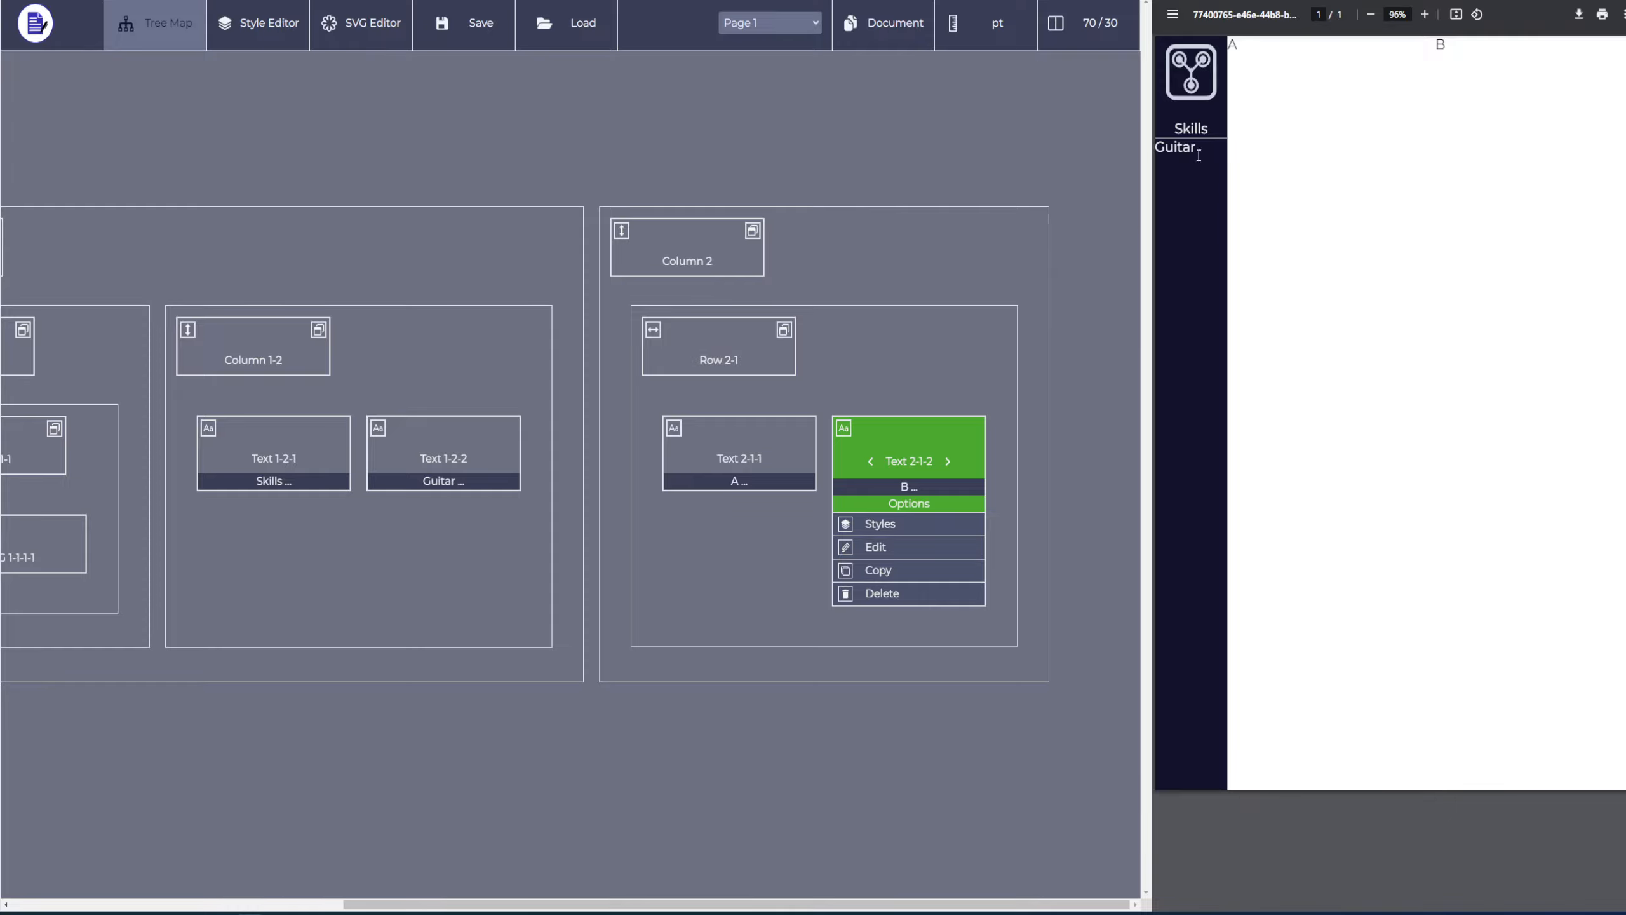
Examine the styles applied to Column 1
{"action": "scroll", "coordinate": [642, 752], "scroll_direction": "left", "scroll_amount": 4}
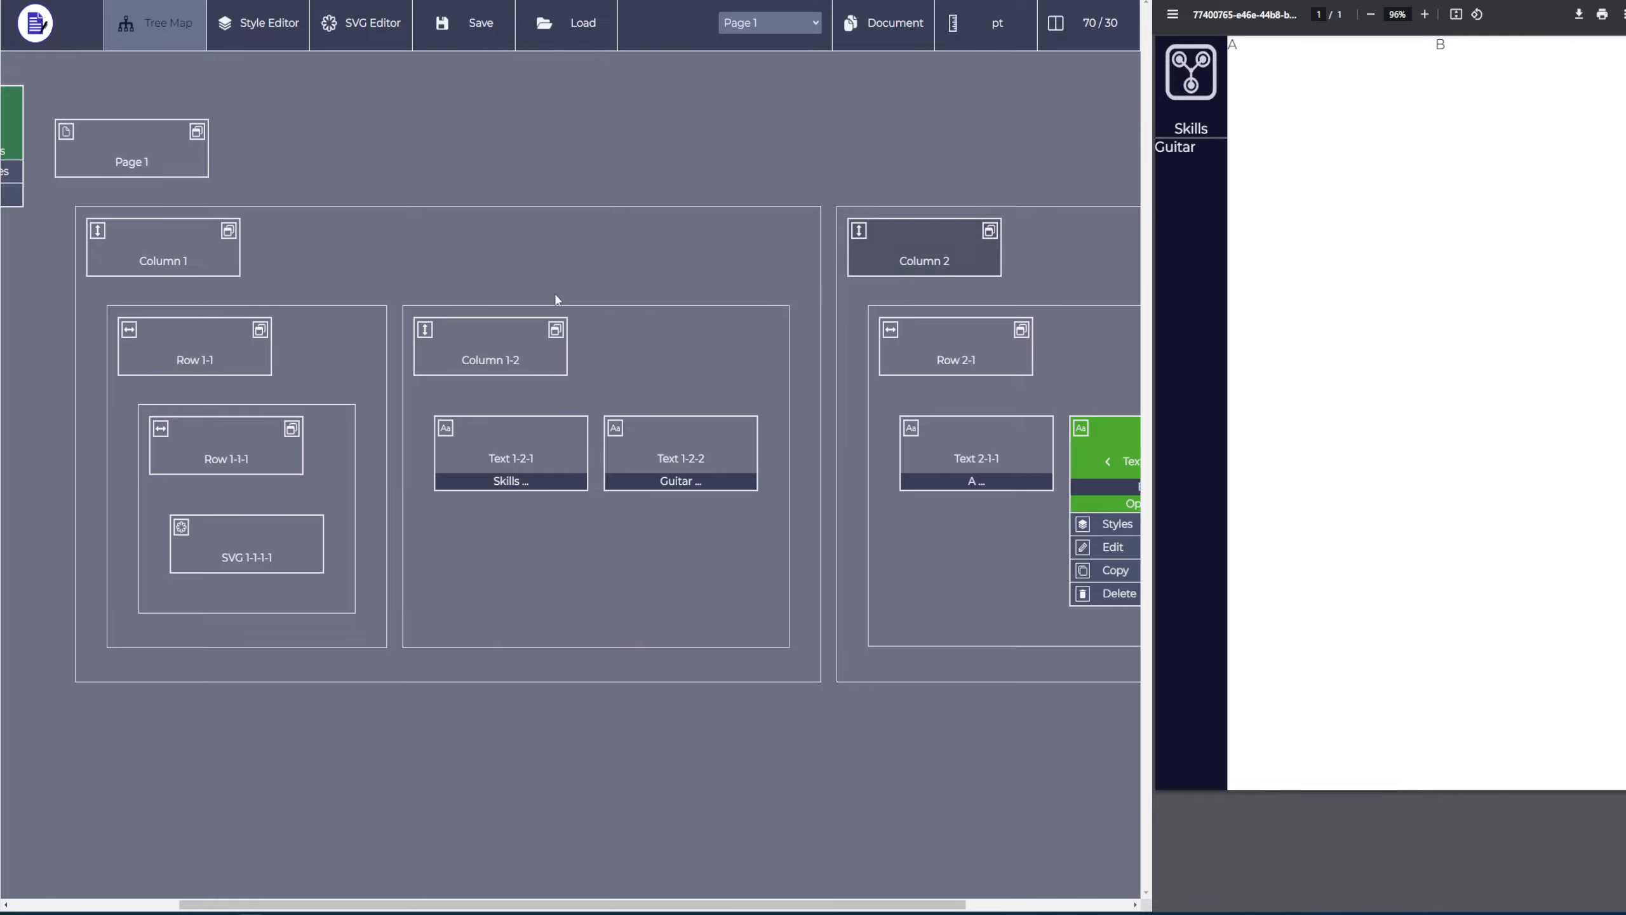
{"action": "left_click", "coordinate": [168, 265]}
{"action": "left_click", "coordinate": [204, 310]}
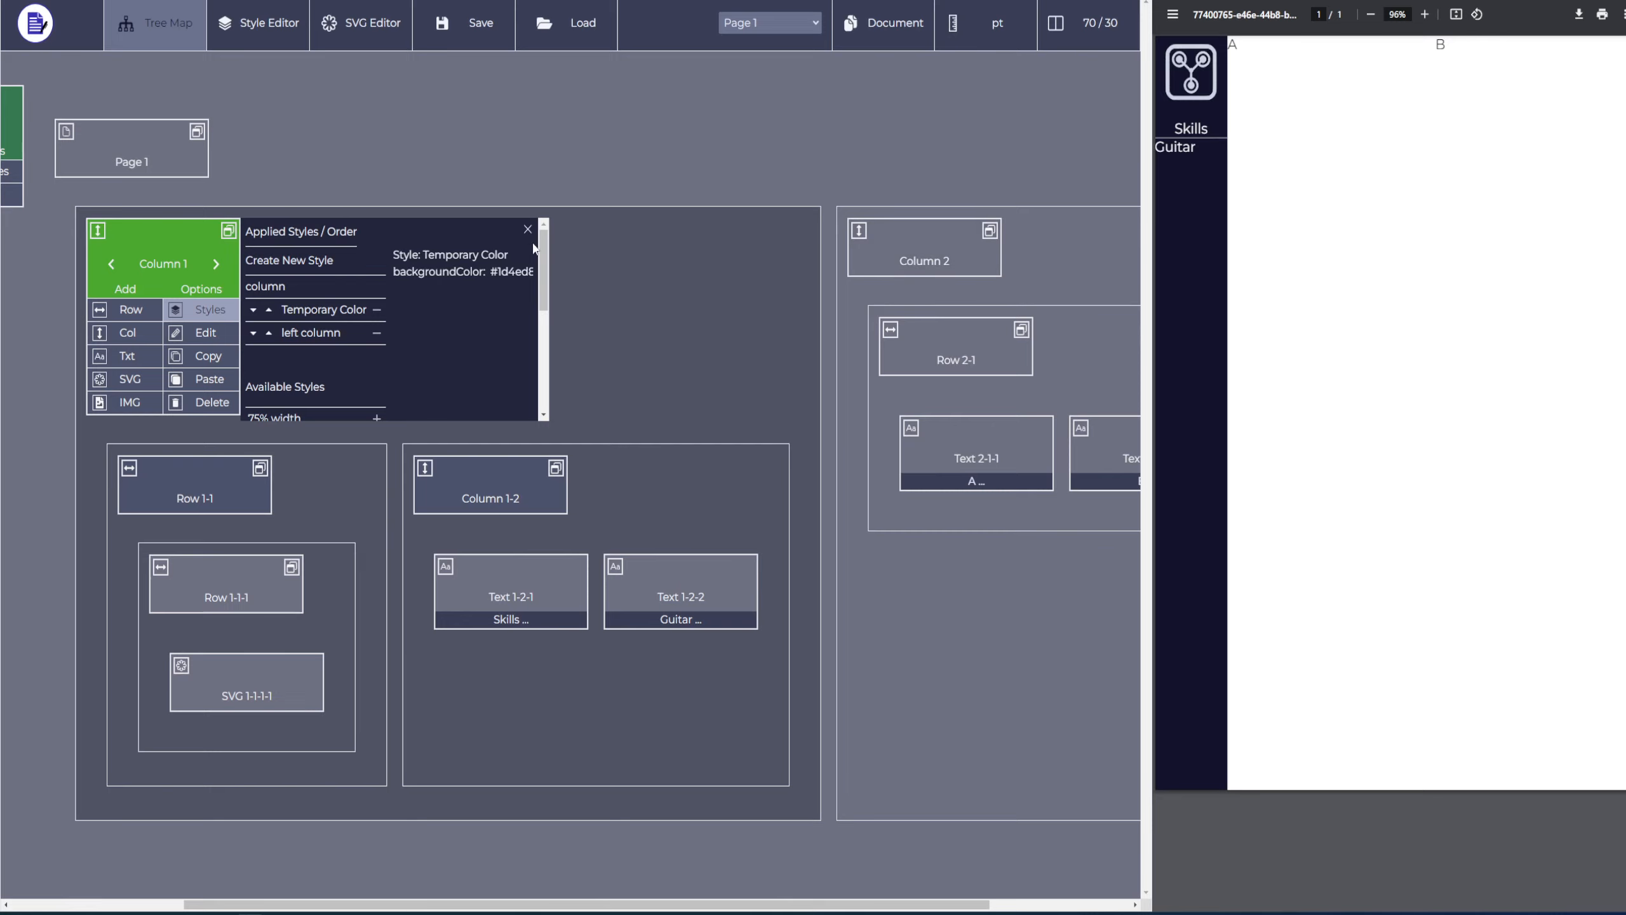
Create a new style named "right column" for Column 2
{"action": "left_click", "coordinate": [910, 266]}
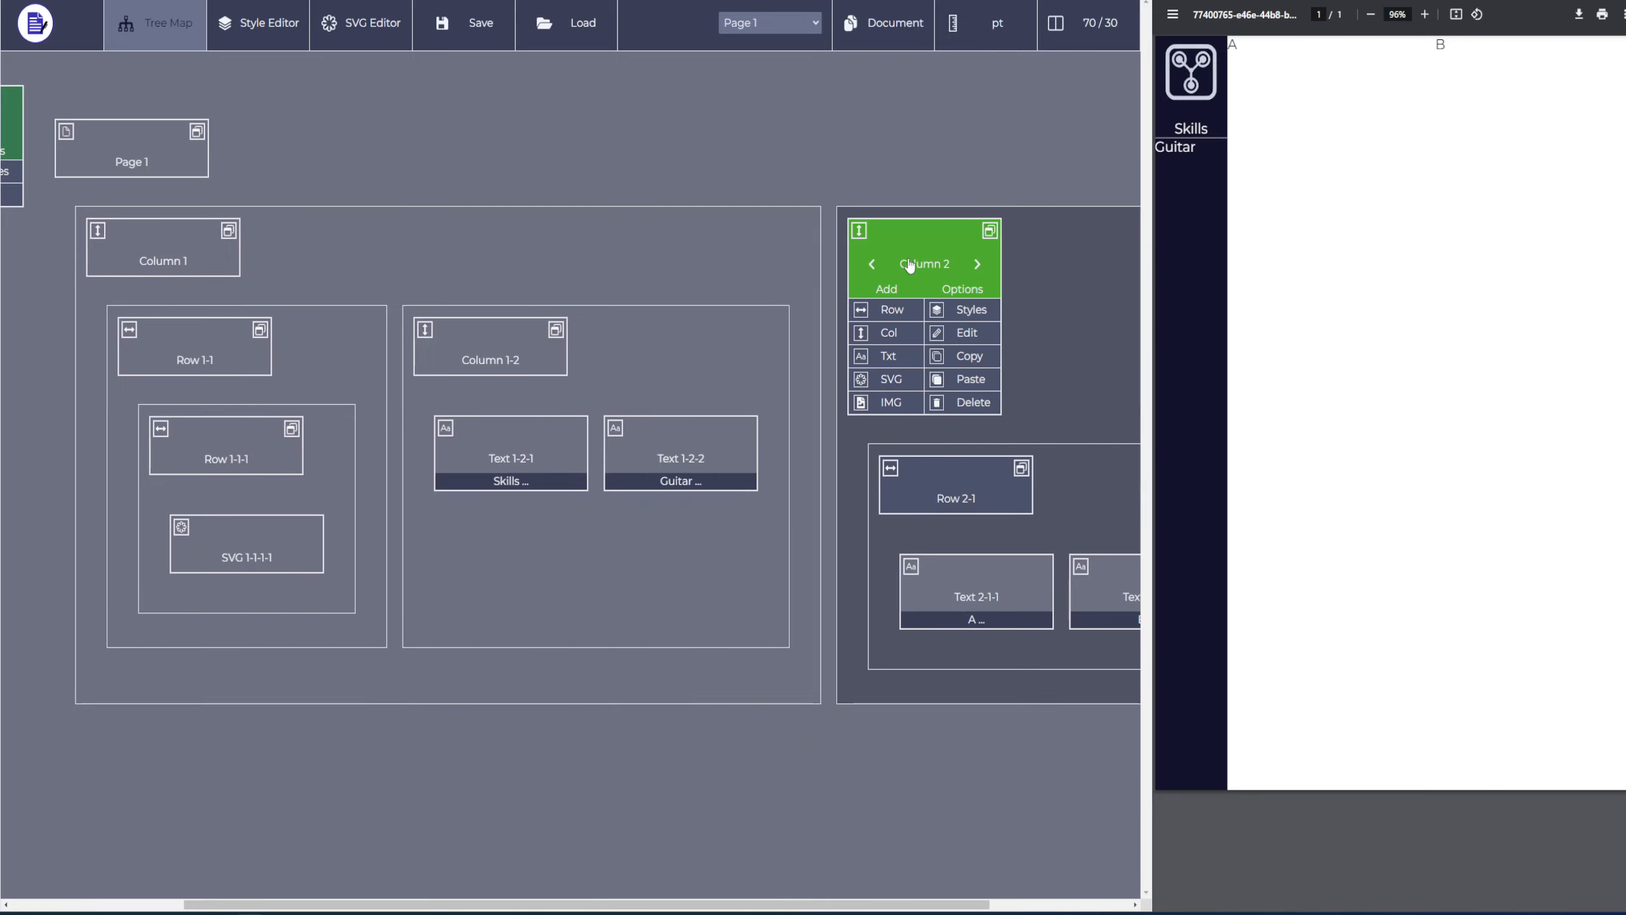
{"action": "left_click", "coordinate": [965, 311]}
{"action": "left_click", "coordinate": [1044, 260]}
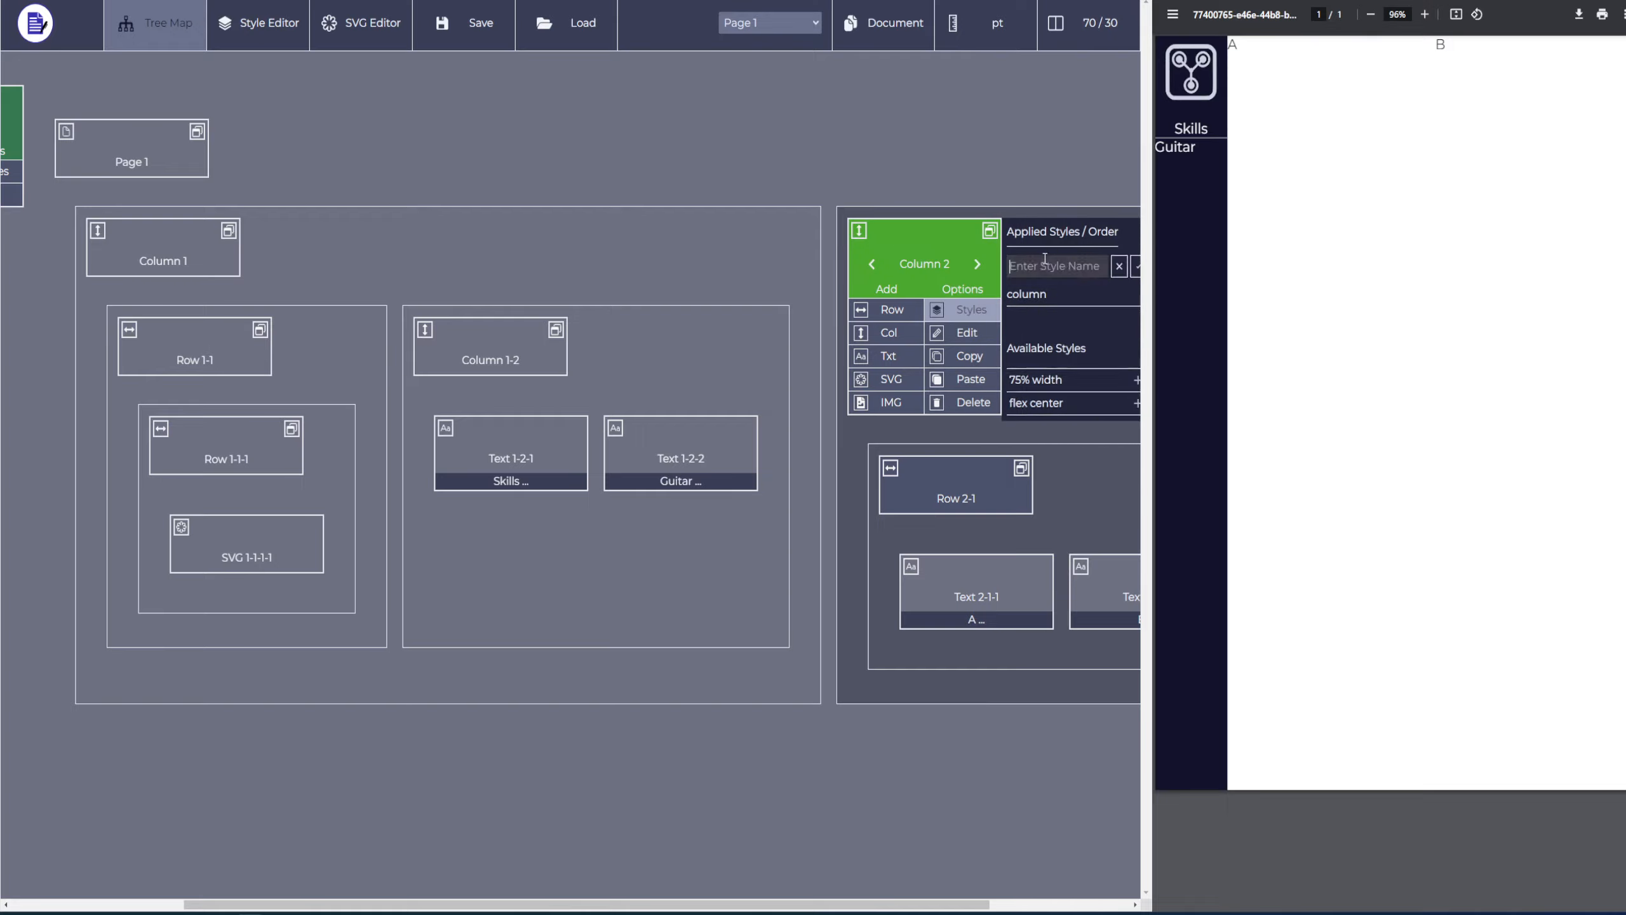
{"action": "type", "text": "right column"}
{"action": "key", "text": "Return"}
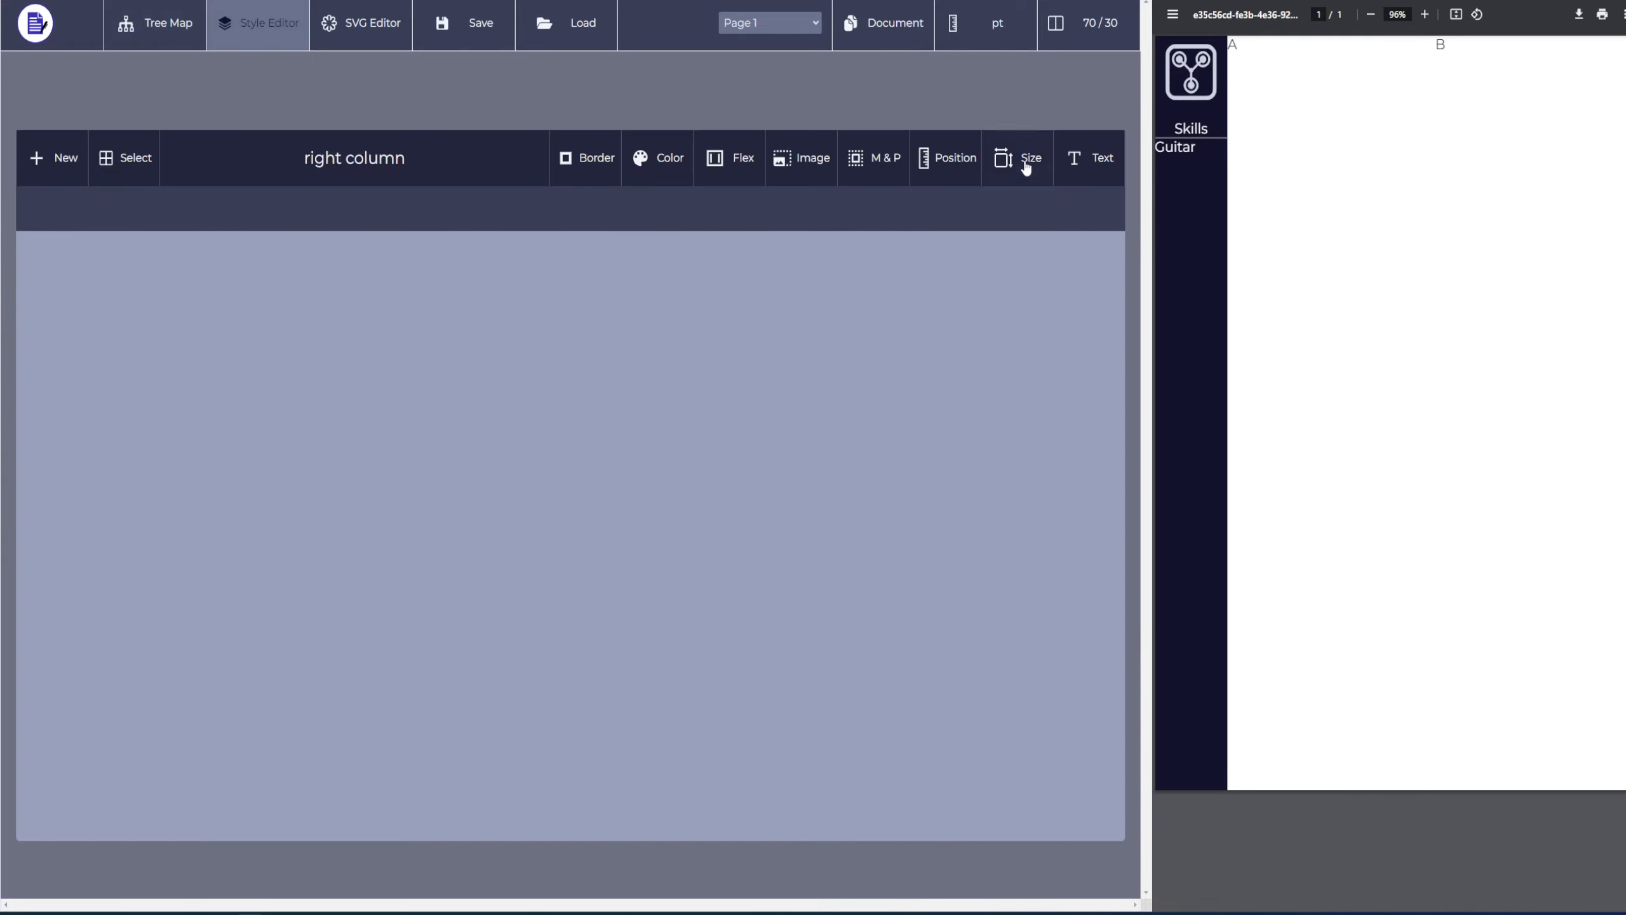
Set the width of the right column style to 65 vw
{"action": "left_click", "coordinate": [1026, 165]}
{"action": "left_click", "coordinate": [487, 412]}
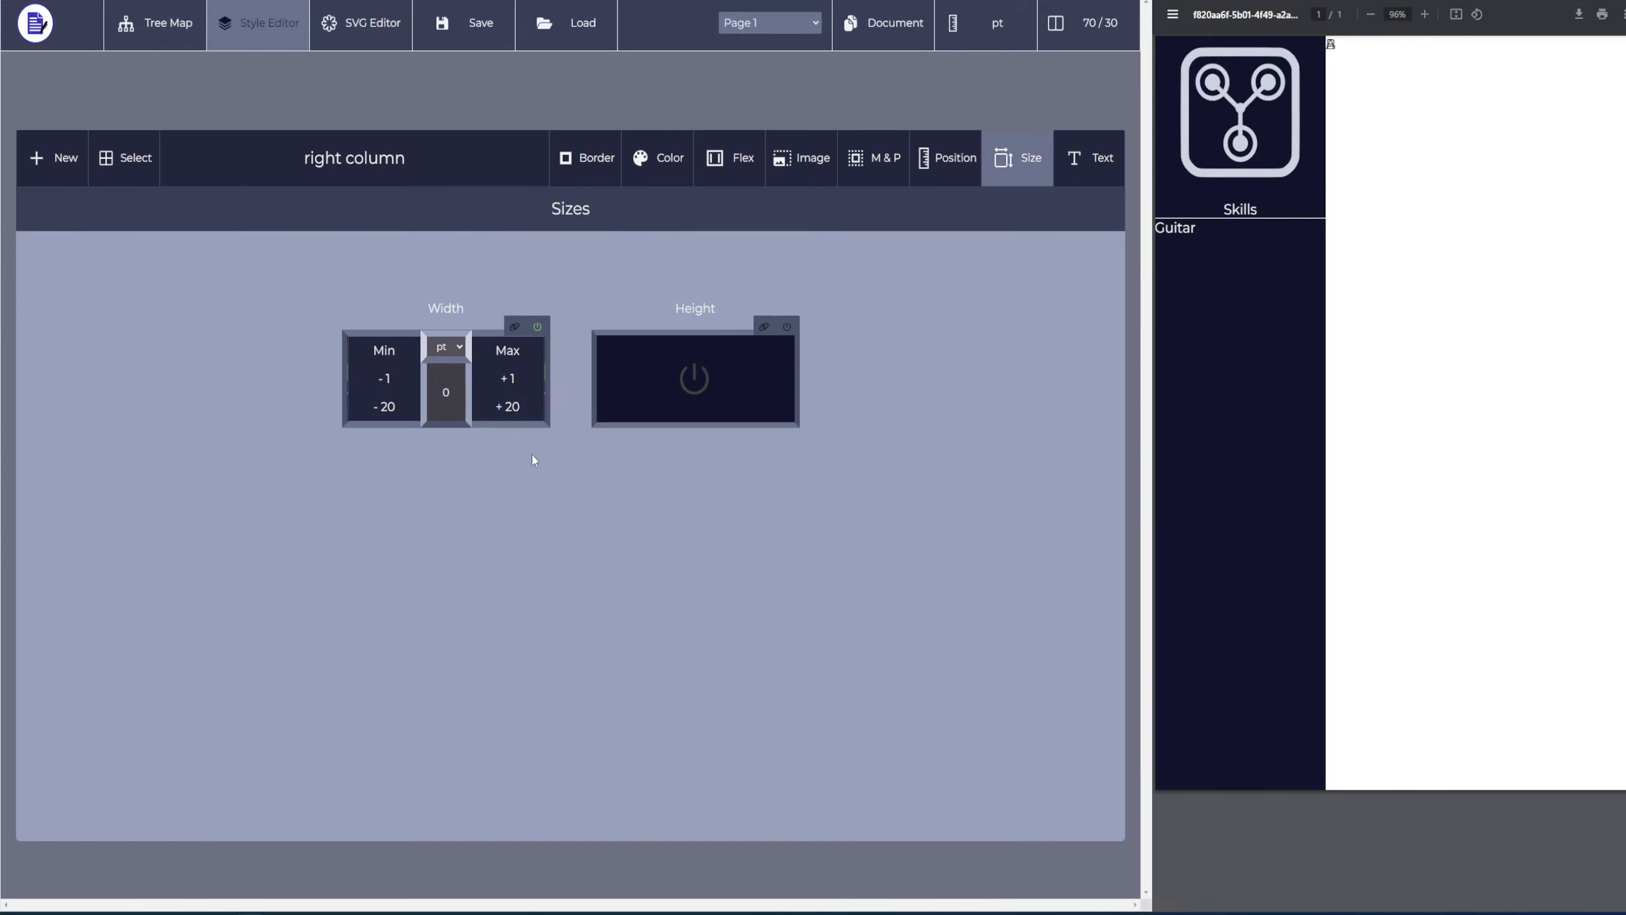
{"action": "left_click", "coordinate": [446, 346]}
{"action": "left_click", "coordinate": [449, 410]}
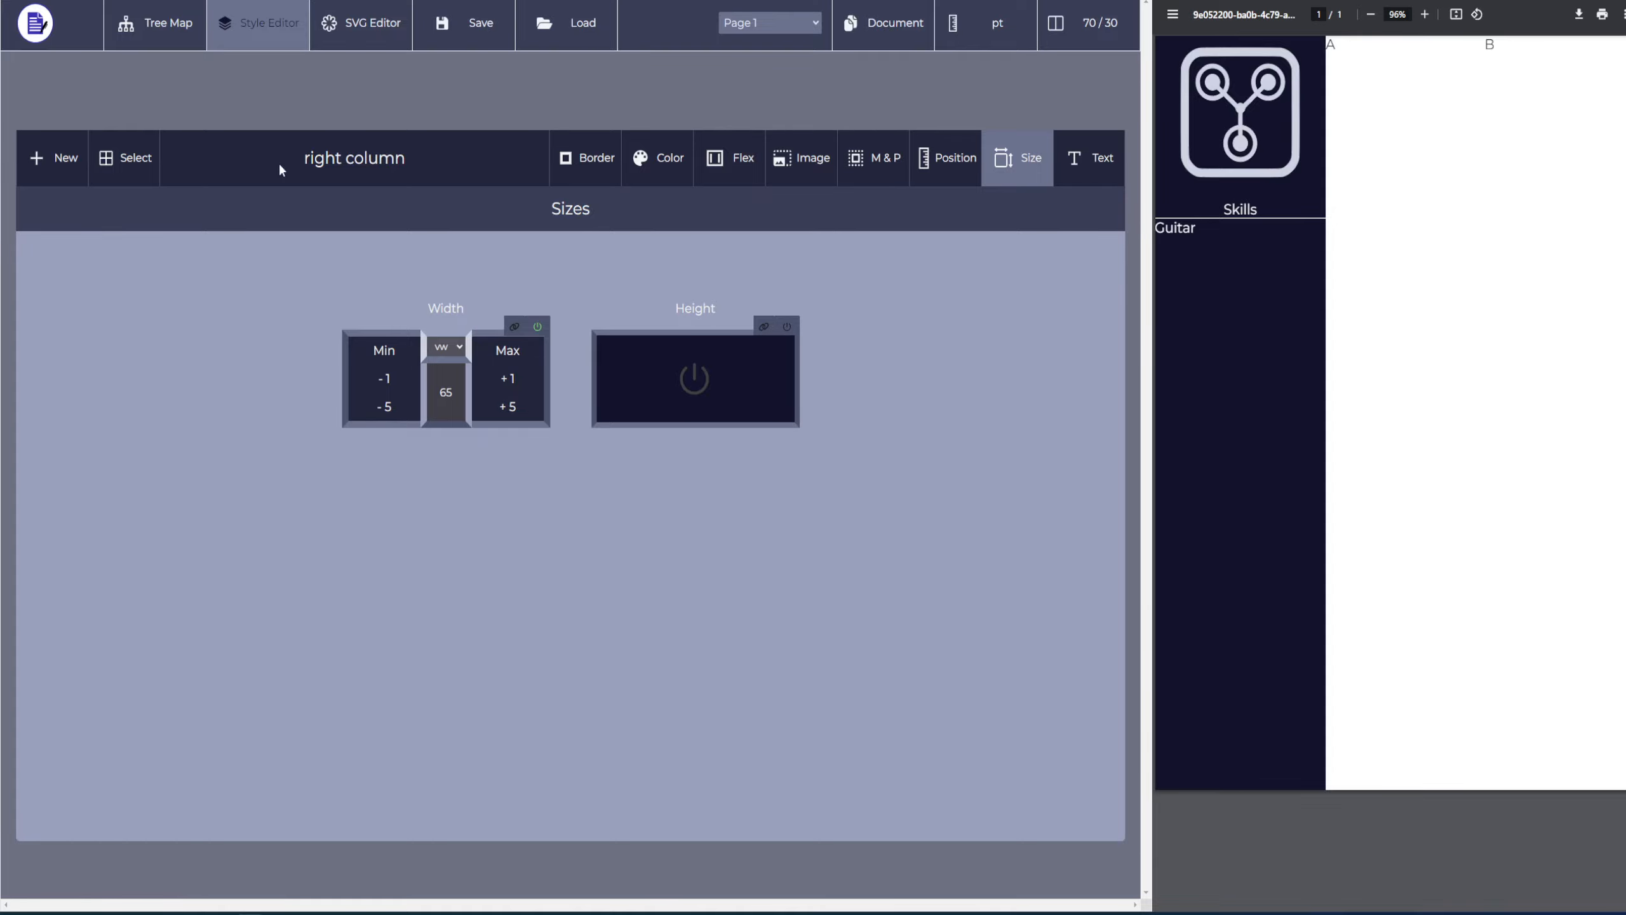
Try the direction toggle of Column 2 in the tree map and restore its normal order
{"action": "left_click", "coordinate": [170, 44]}
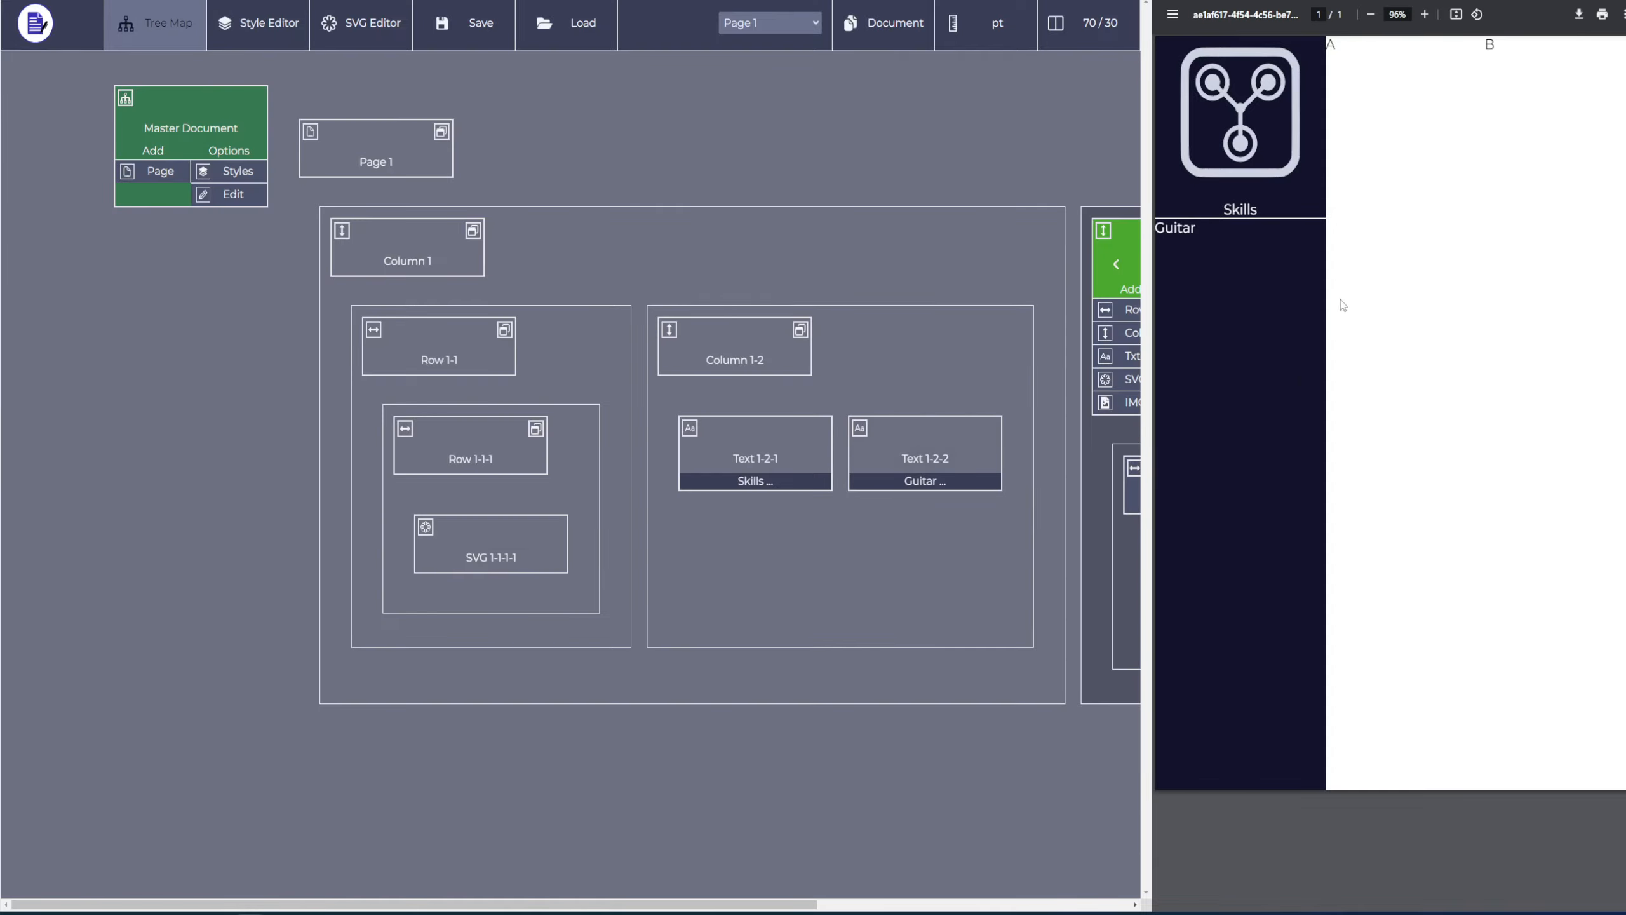
{"action": "scroll", "coordinate": [781, 569], "scroll_direction": "right", "scroll_amount": 7}
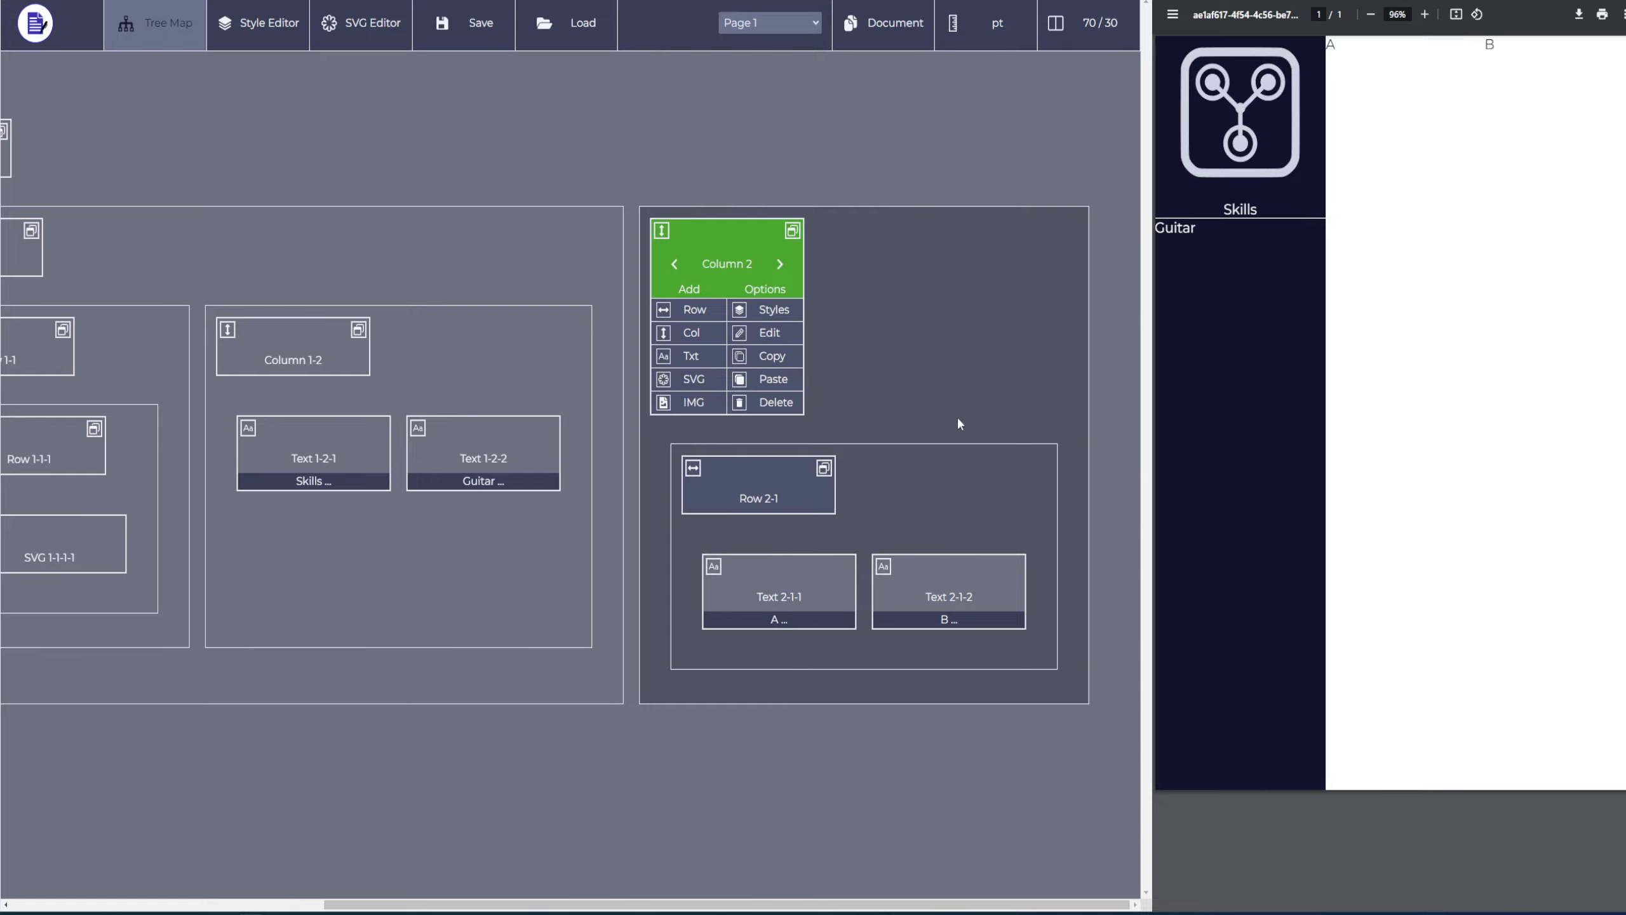
{"action": "left_click", "coordinate": [662, 232]}
{"action": "left_click", "coordinate": [662, 231]}
{"action": "scroll", "coordinate": [711, 174], "scroll_direction": "left", "scroll_amount": 5}
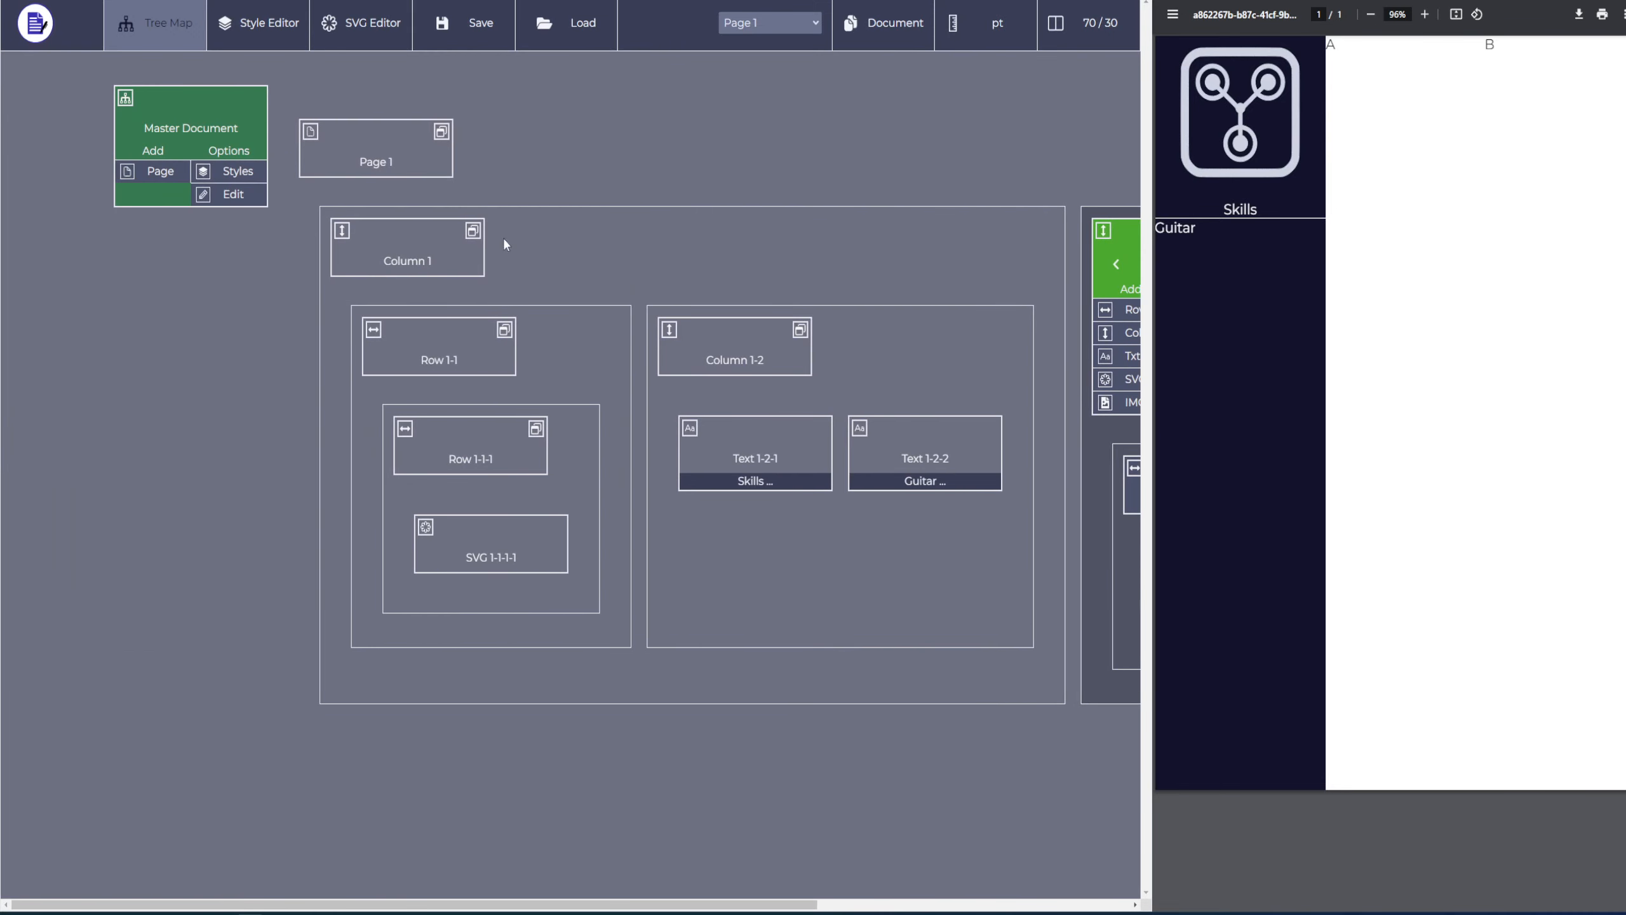
Try reversing the order of Column 1's contents twice, restoring the normal order each time
{"action": "left_click", "coordinate": [435, 255]}
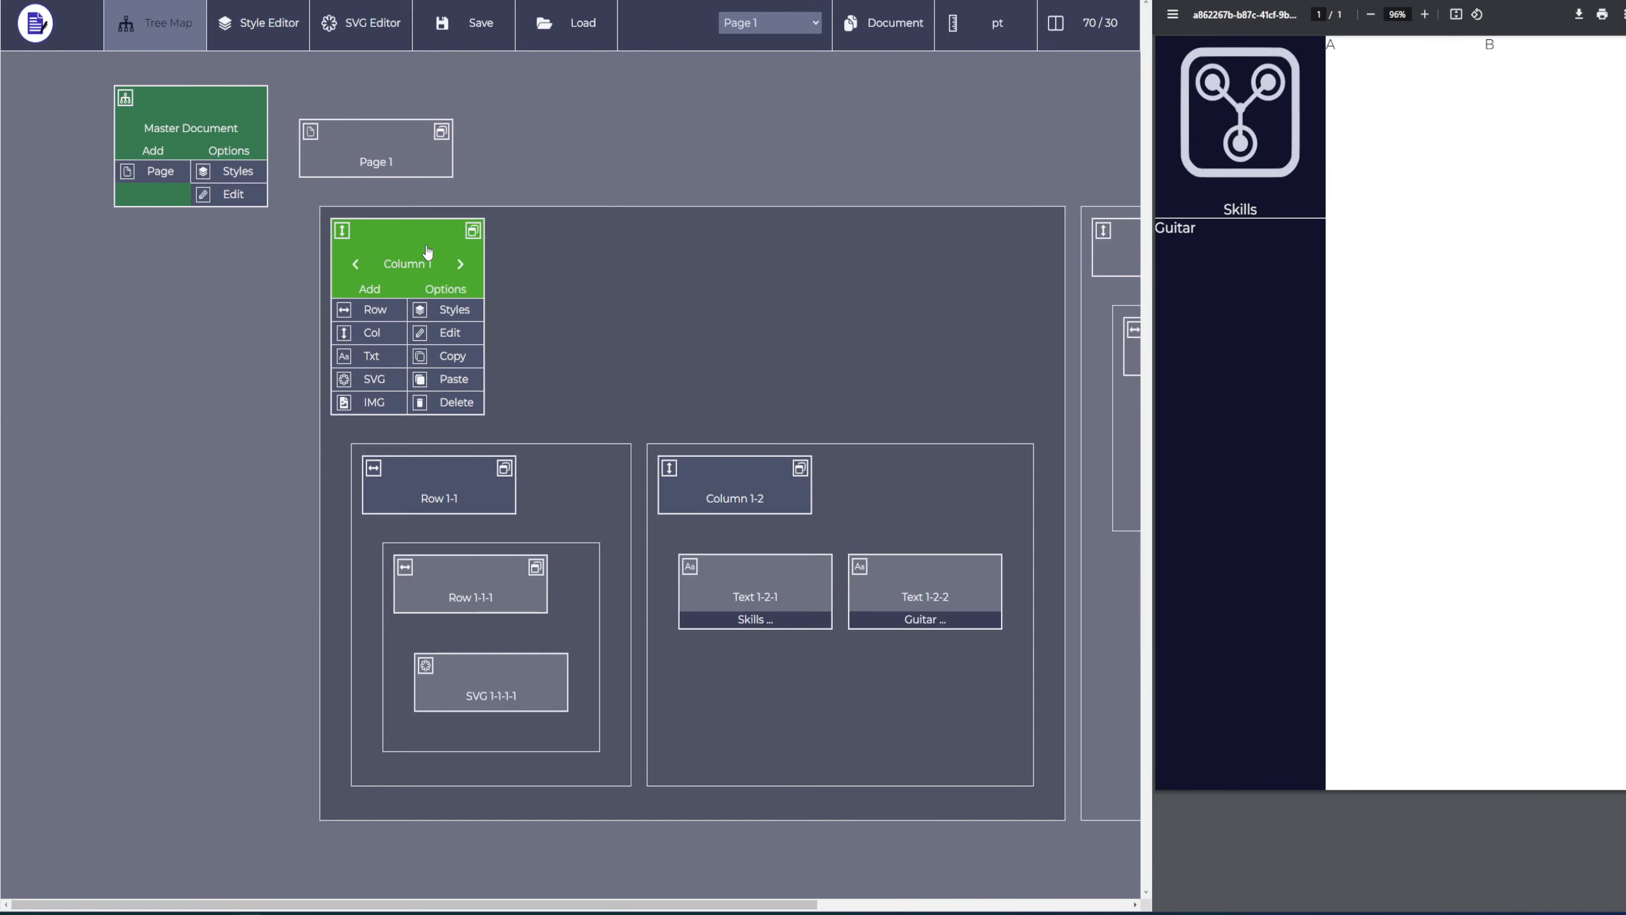
{"action": "left_click", "coordinate": [344, 232]}
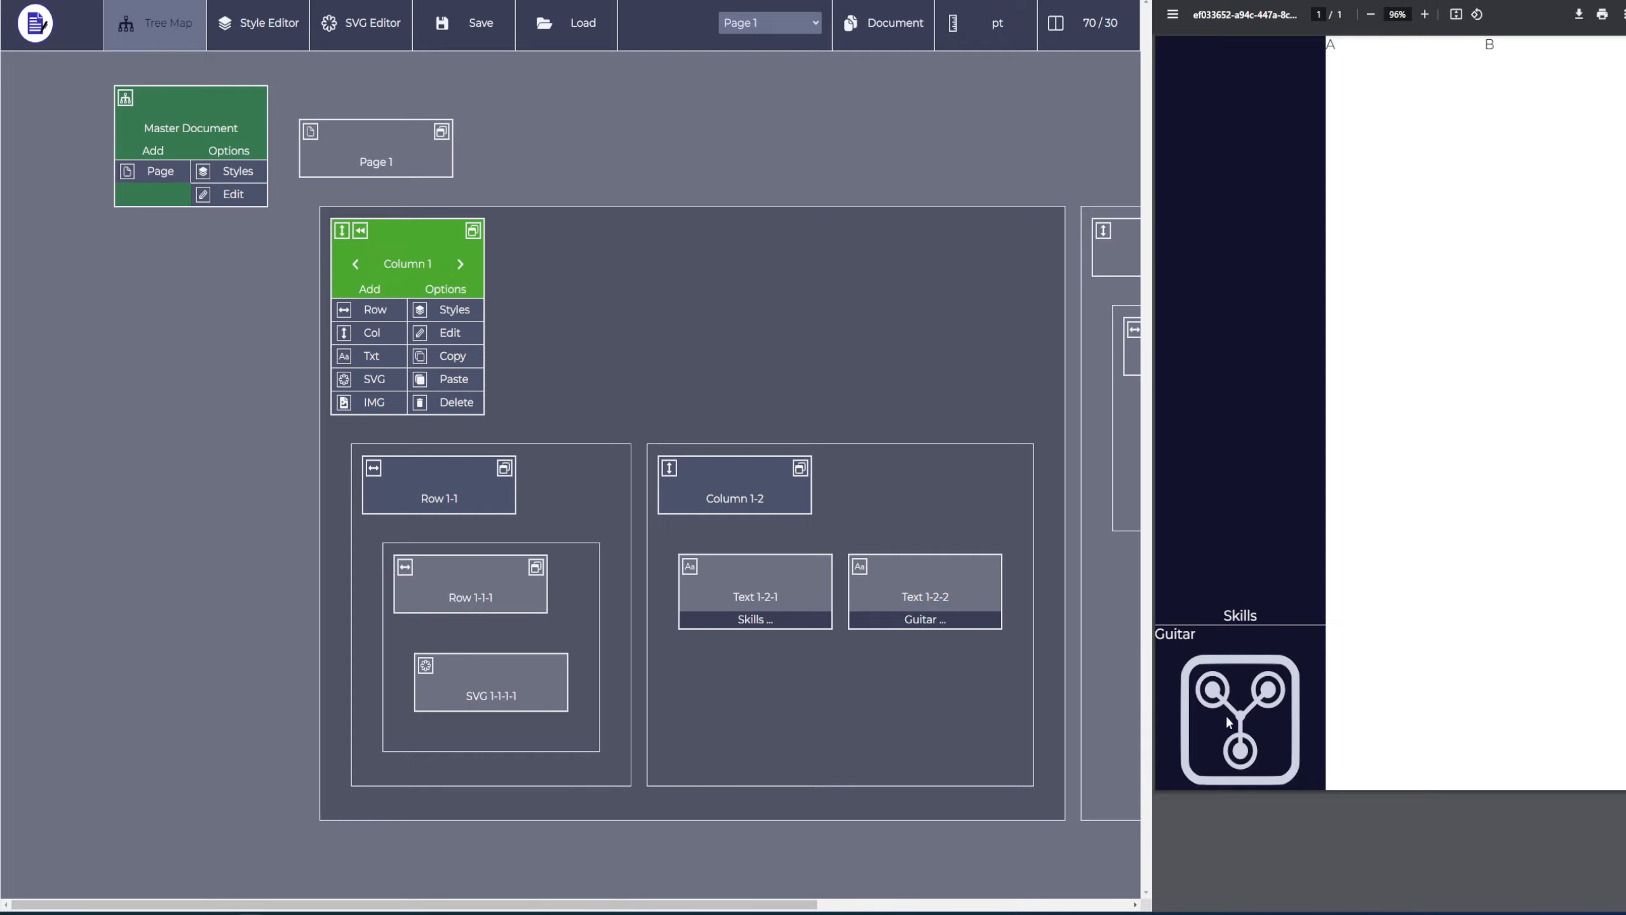
{"action": "left_click", "coordinate": [357, 230]}
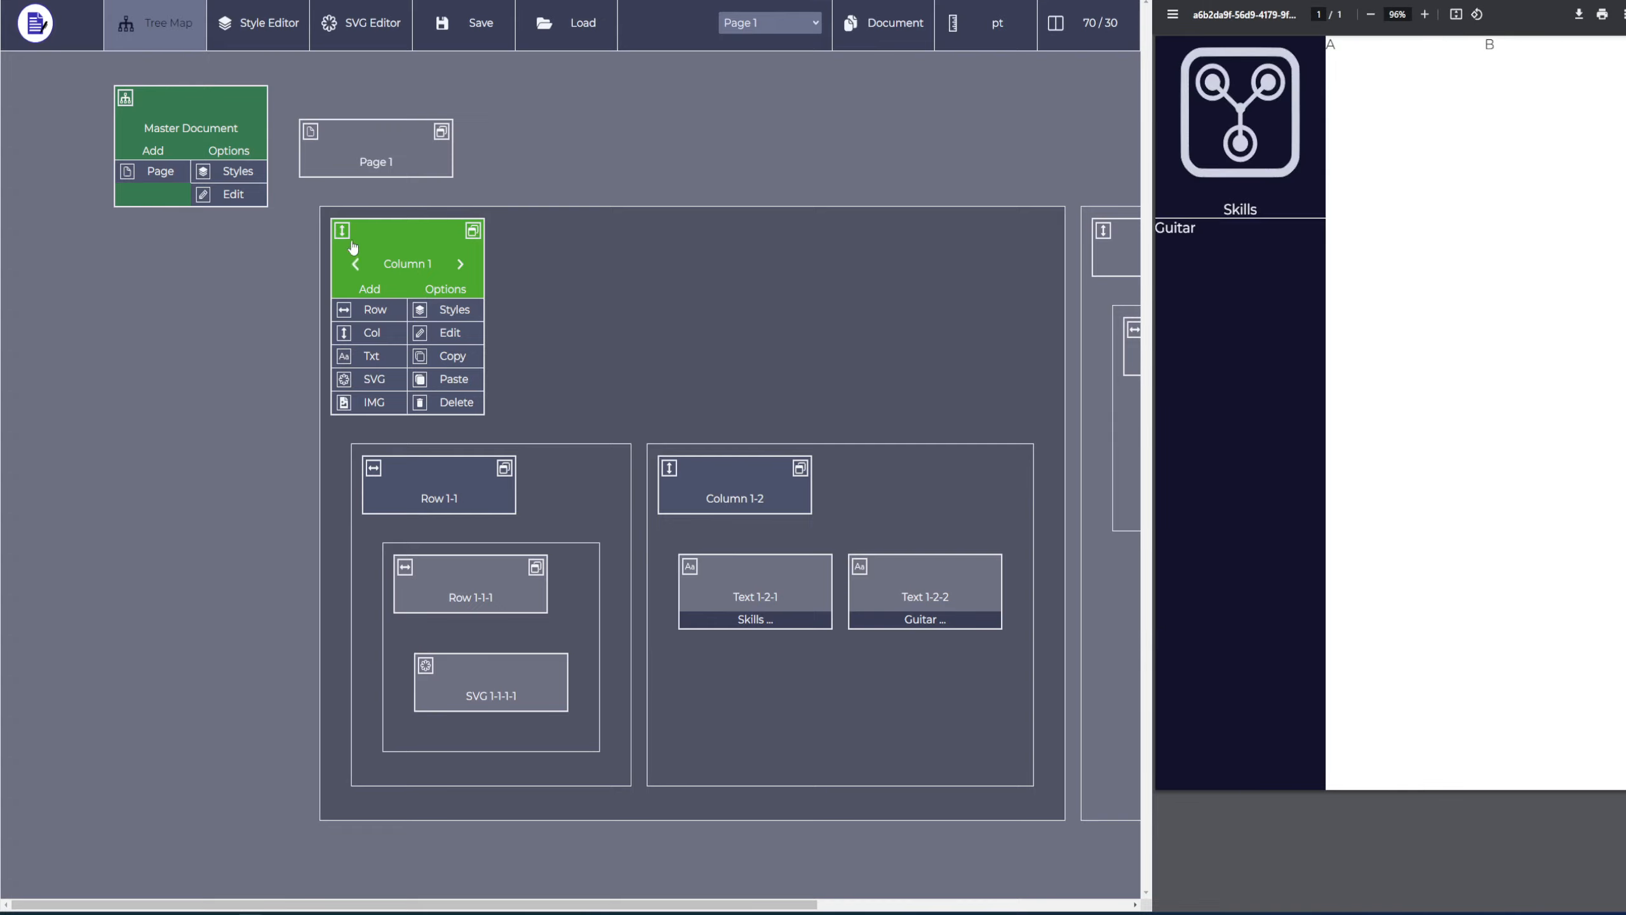
{"action": "left_click", "coordinate": [342, 231]}
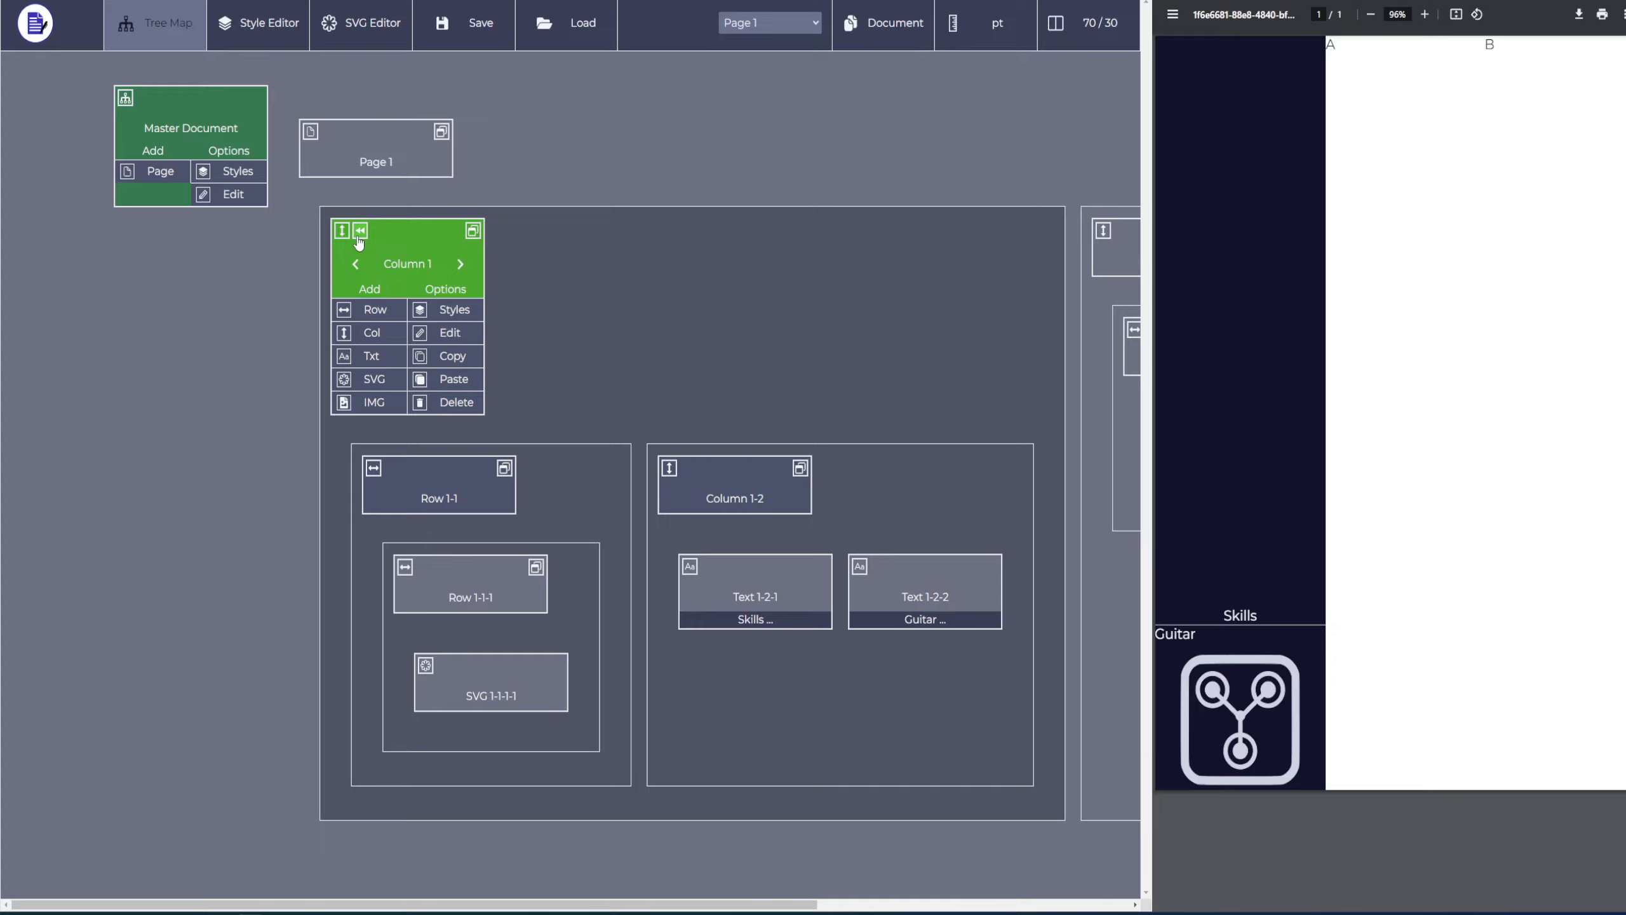
{"action": "left_click", "coordinate": [359, 232]}
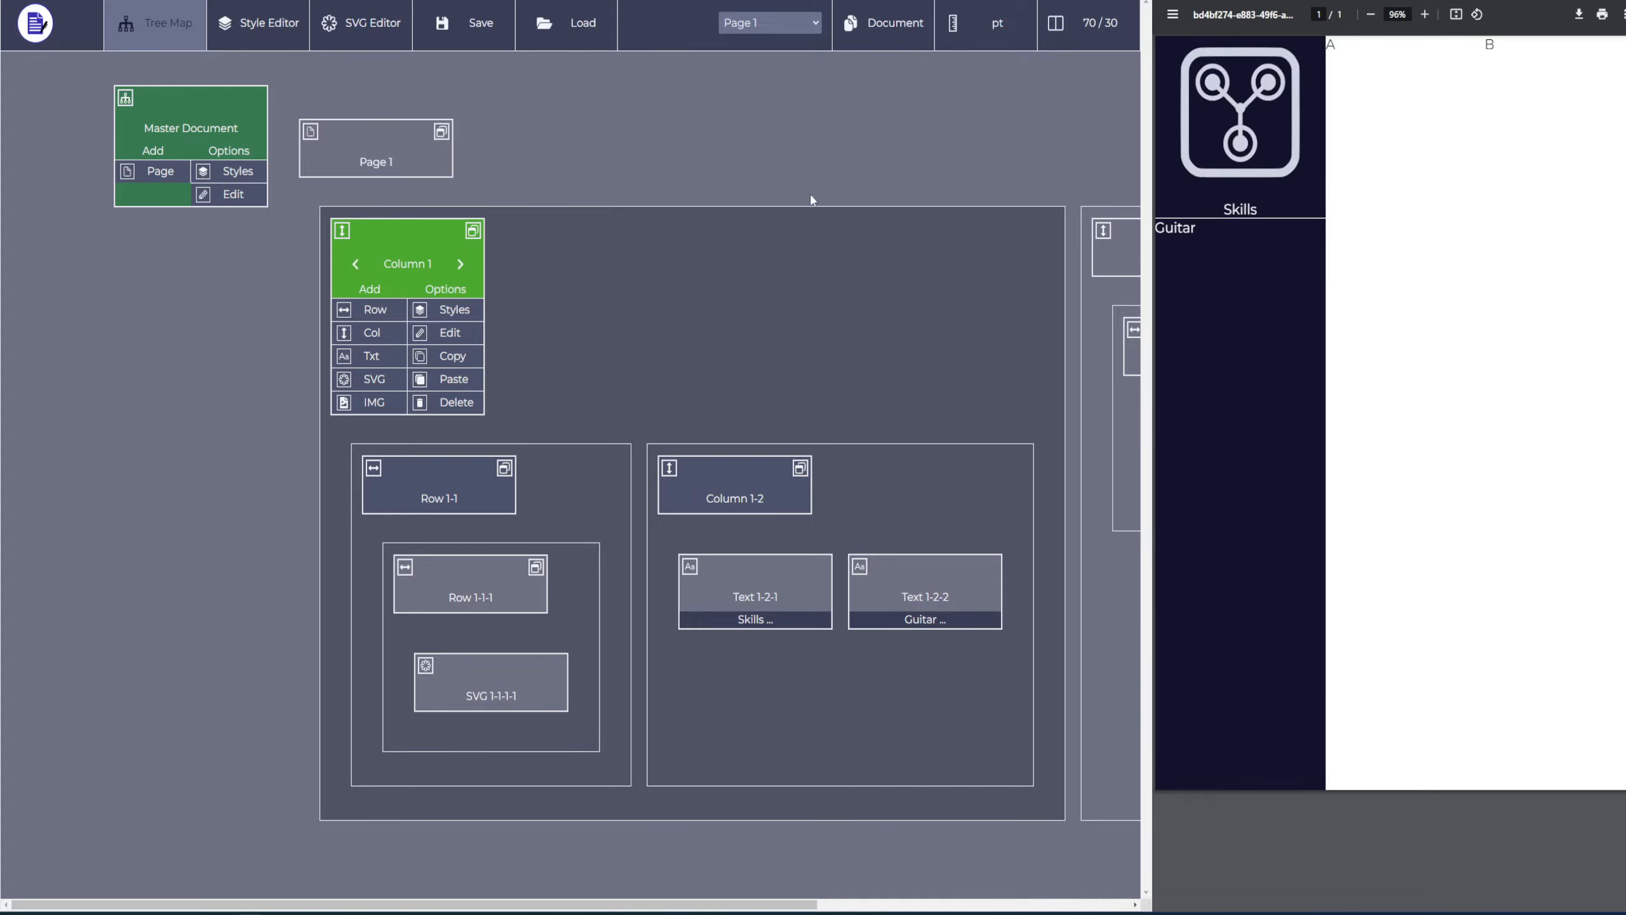
{"action": "scroll", "coordinate": [741, 188], "scroll_direction": "right", "scroll_amount": 5}
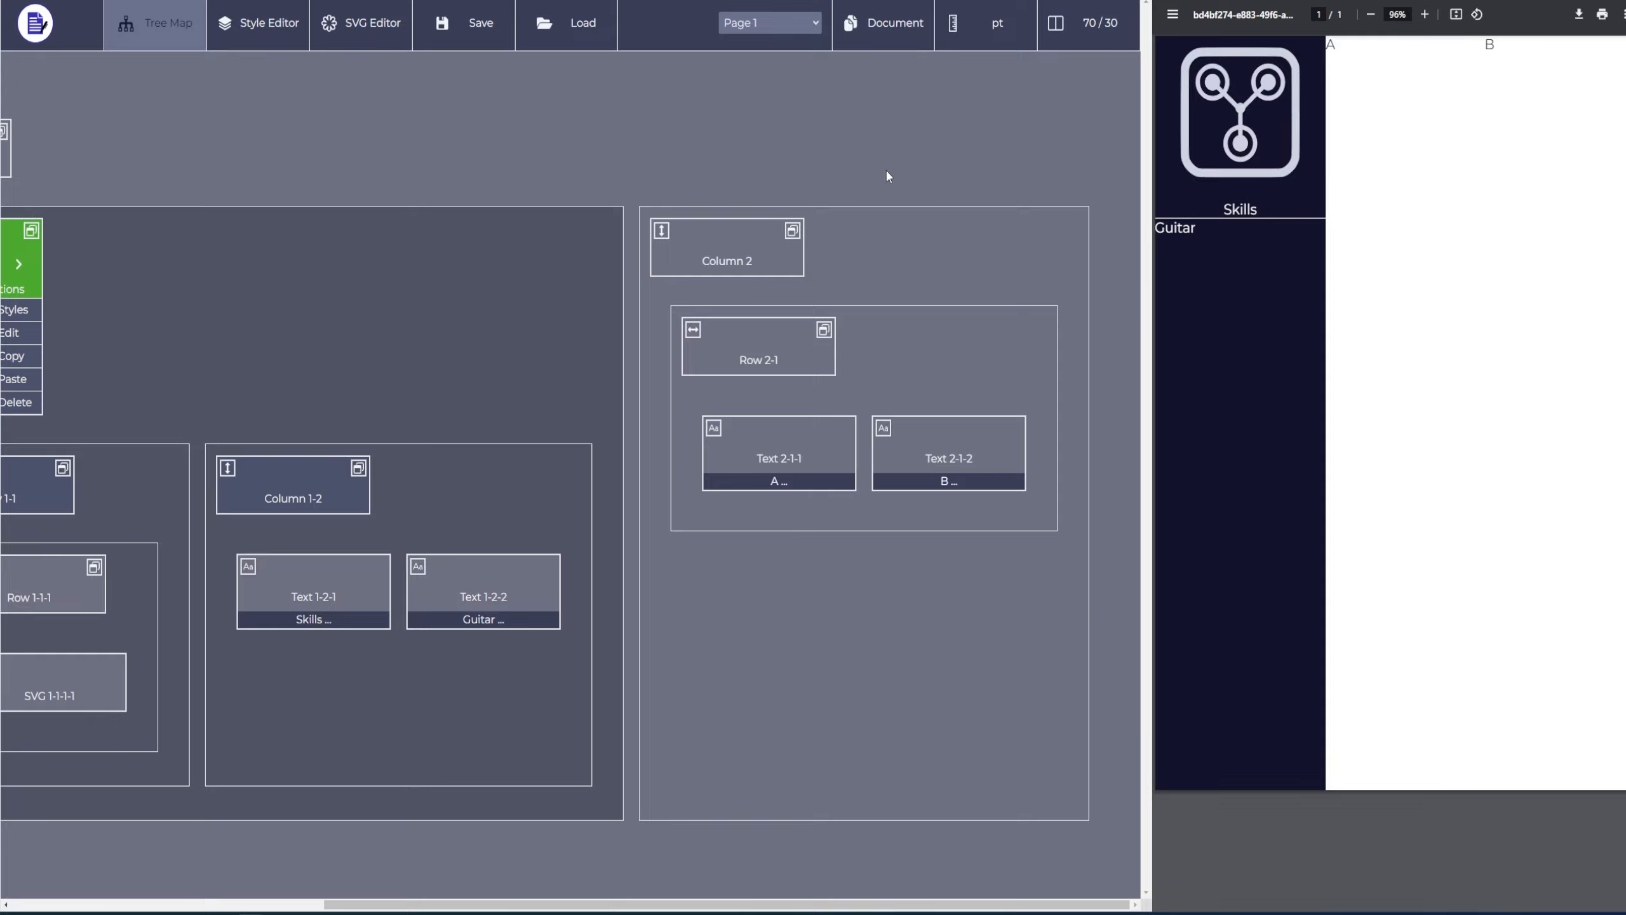
{"action": "scroll", "coordinate": [886, 168], "scroll_direction": "left", "scroll_amount": 5}
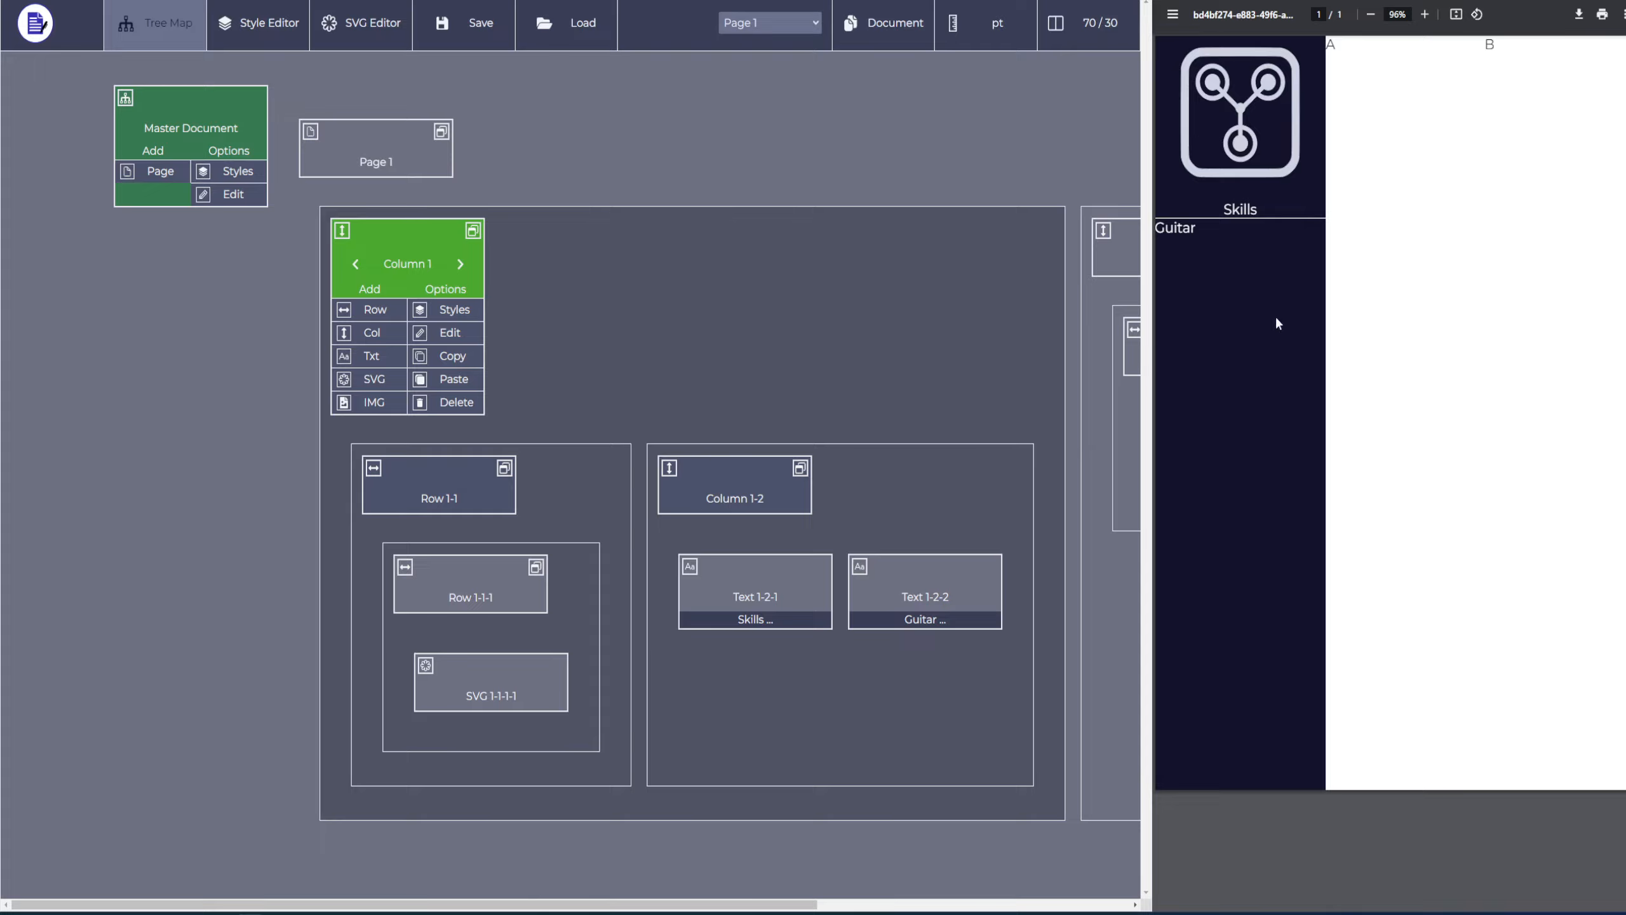
{"action": "scroll", "coordinate": [709, 113], "scroll_direction": "right", "scroll_amount": 5}
{"action": "scroll", "coordinate": [781, 134], "scroll_direction": "left", "scroll_amount": 5}
Save the current document state to a JSON file
{"action": "left_click", "coordinate": [465, 46]}
Try to load delorean png.png as a saved document and dismiss the alert
{"action": "left_click", "coordinate": [544, 36]}
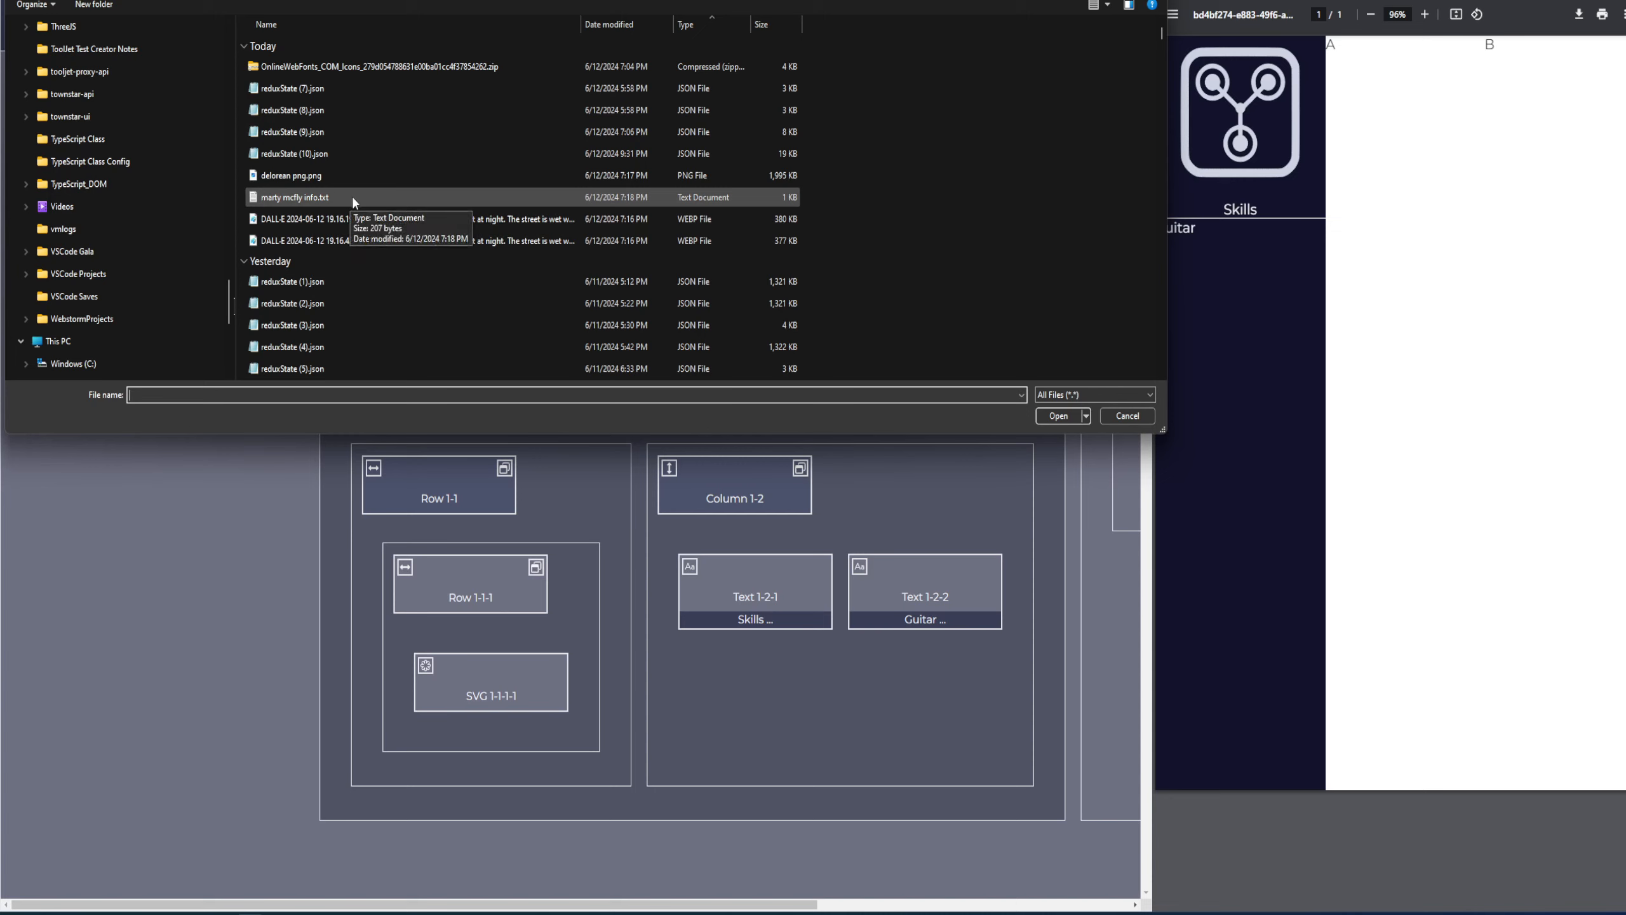
{"action": "left_click", "coordinate": [320, 223]}
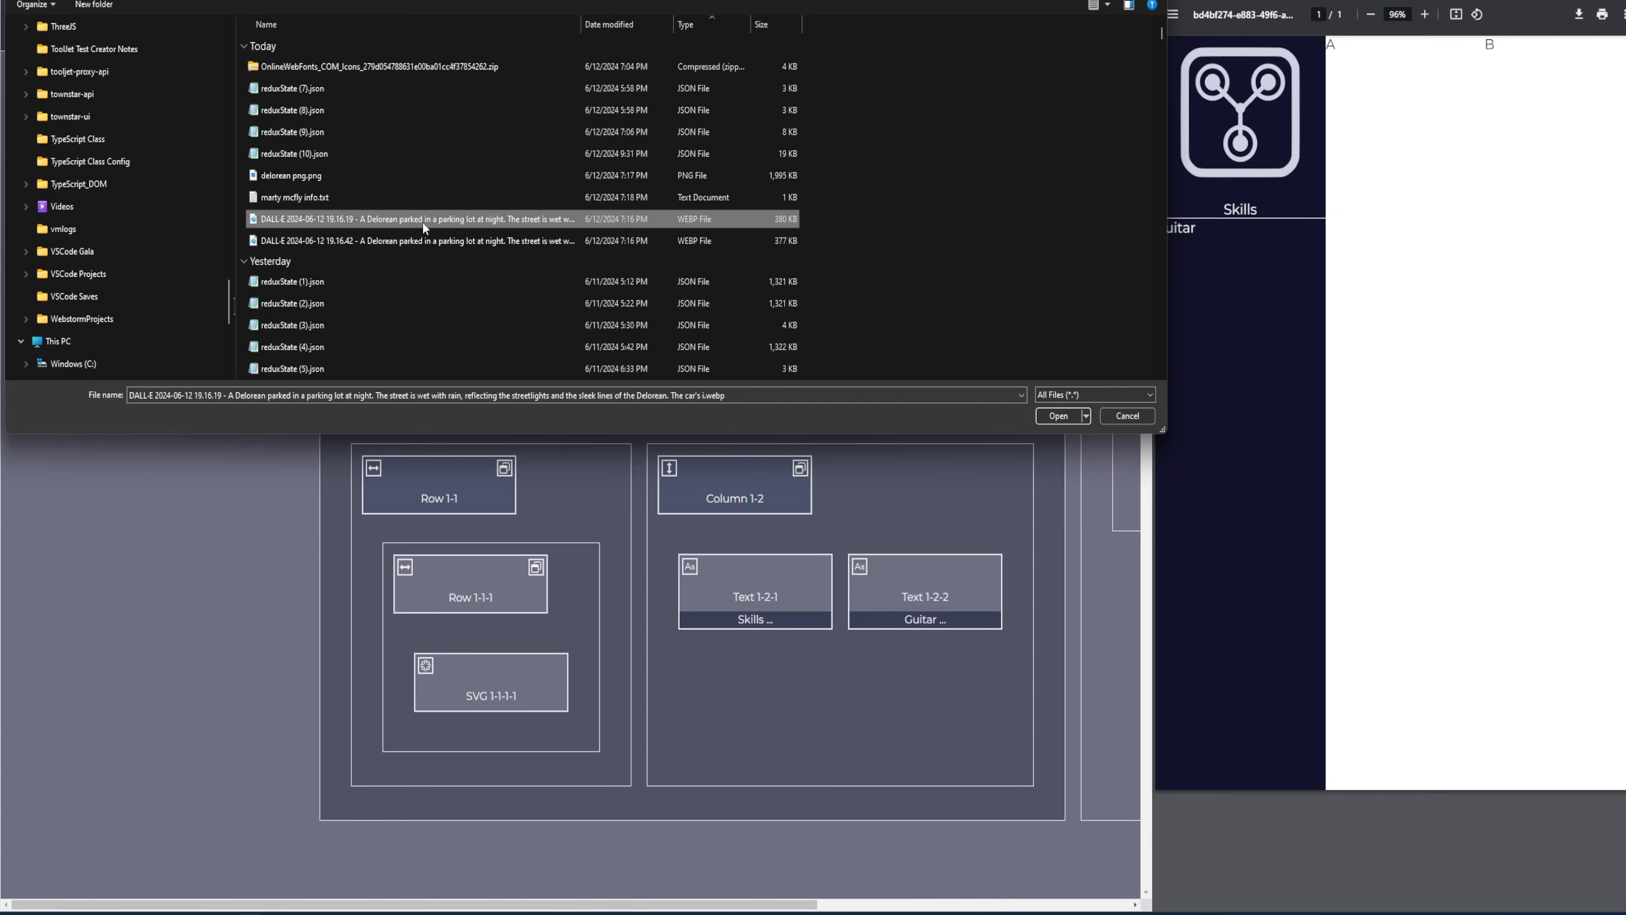
{"action": "left_click", "coordinate": [329, 178]}
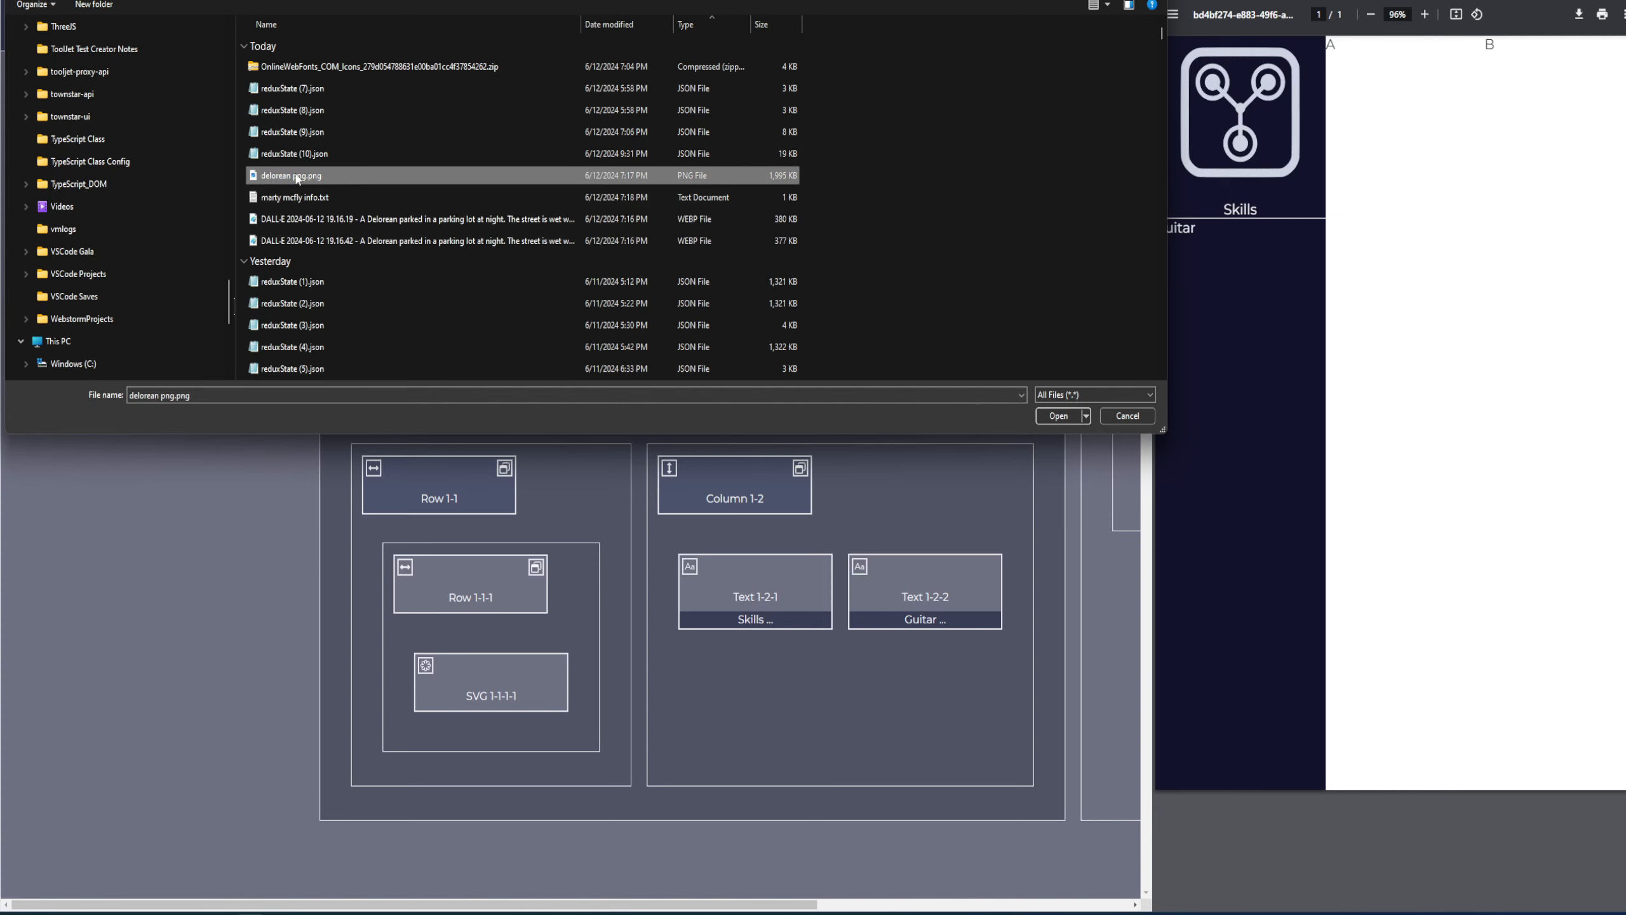
{"action": "double_click", "coordinate": [321, 177]}
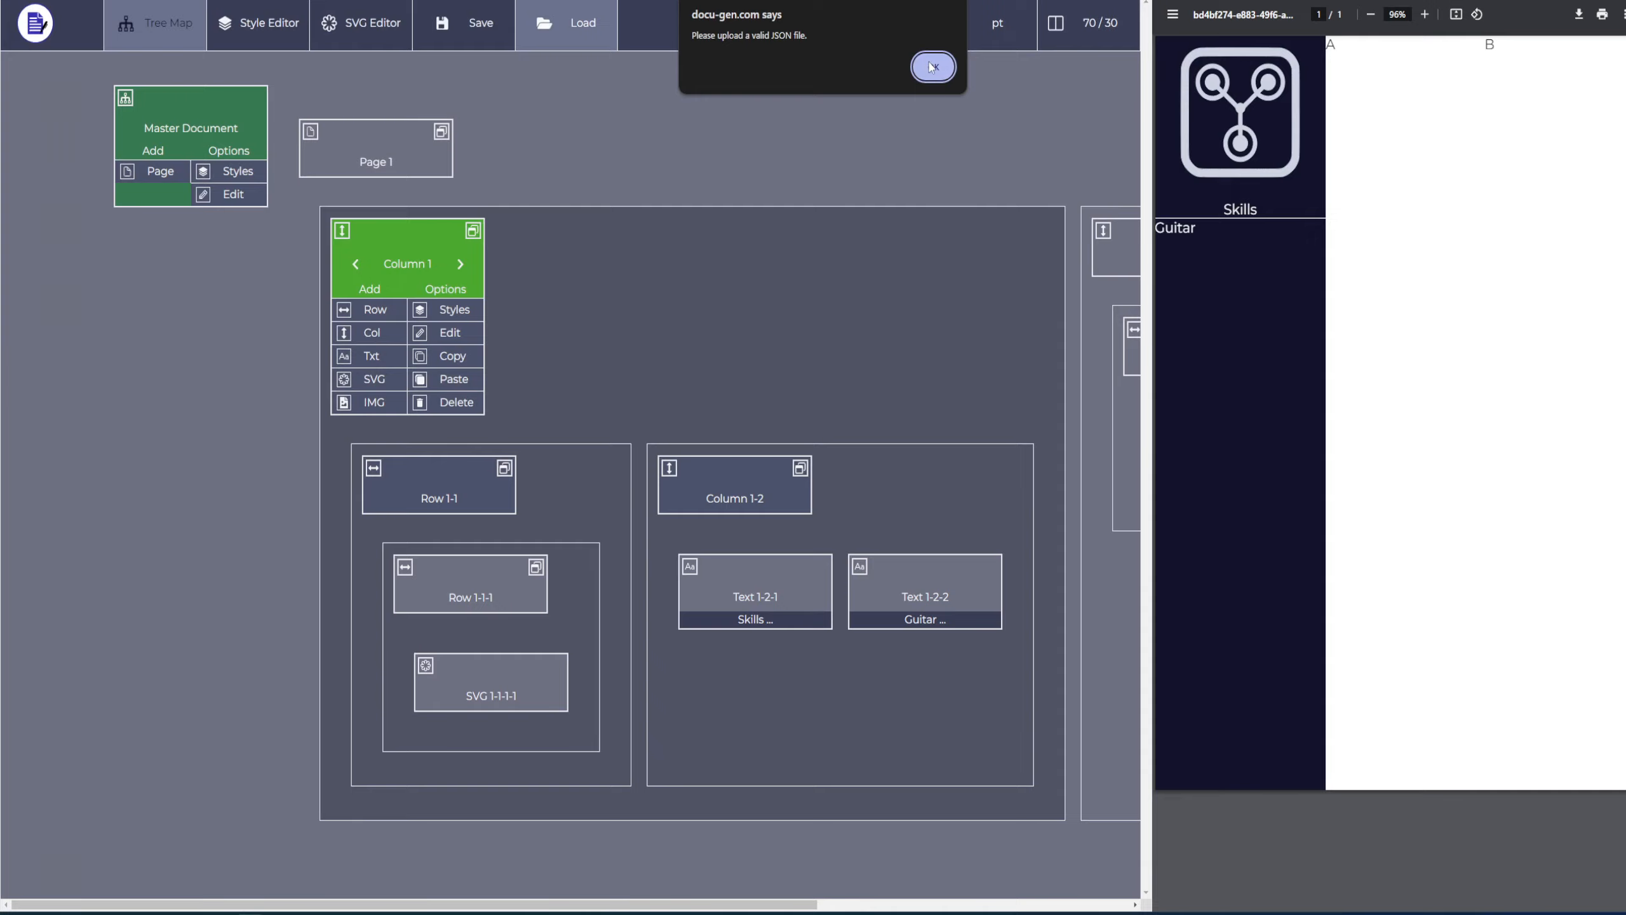
{"action": "left_click", "coordinate": [931, 66]}
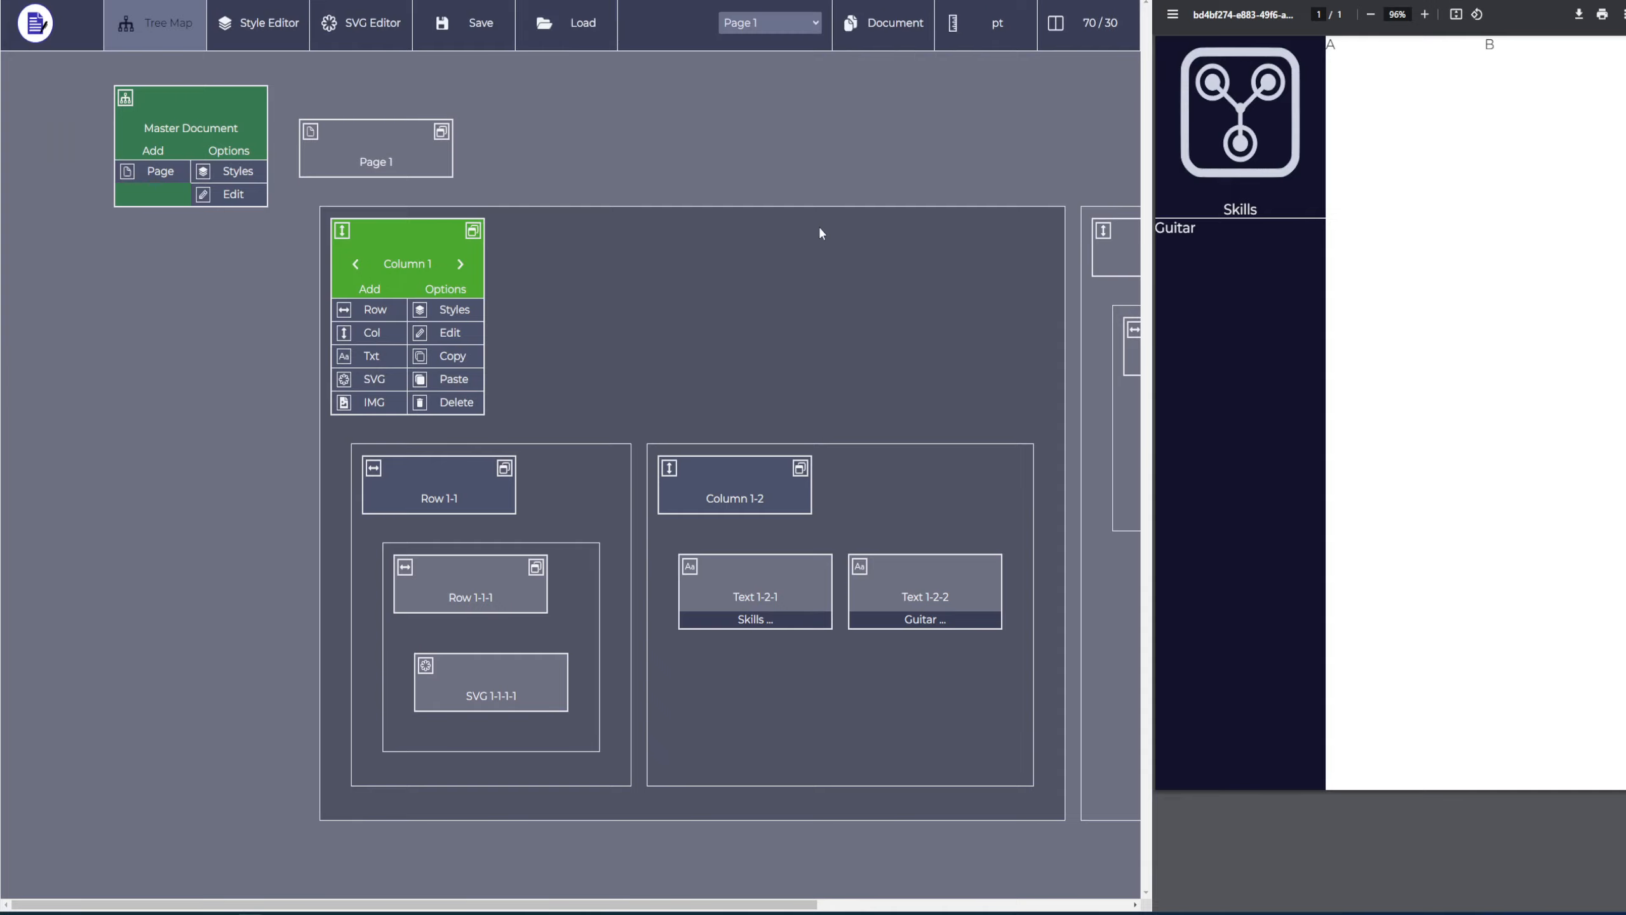
{"action": "left_click", "coordinate": [592, 22]}
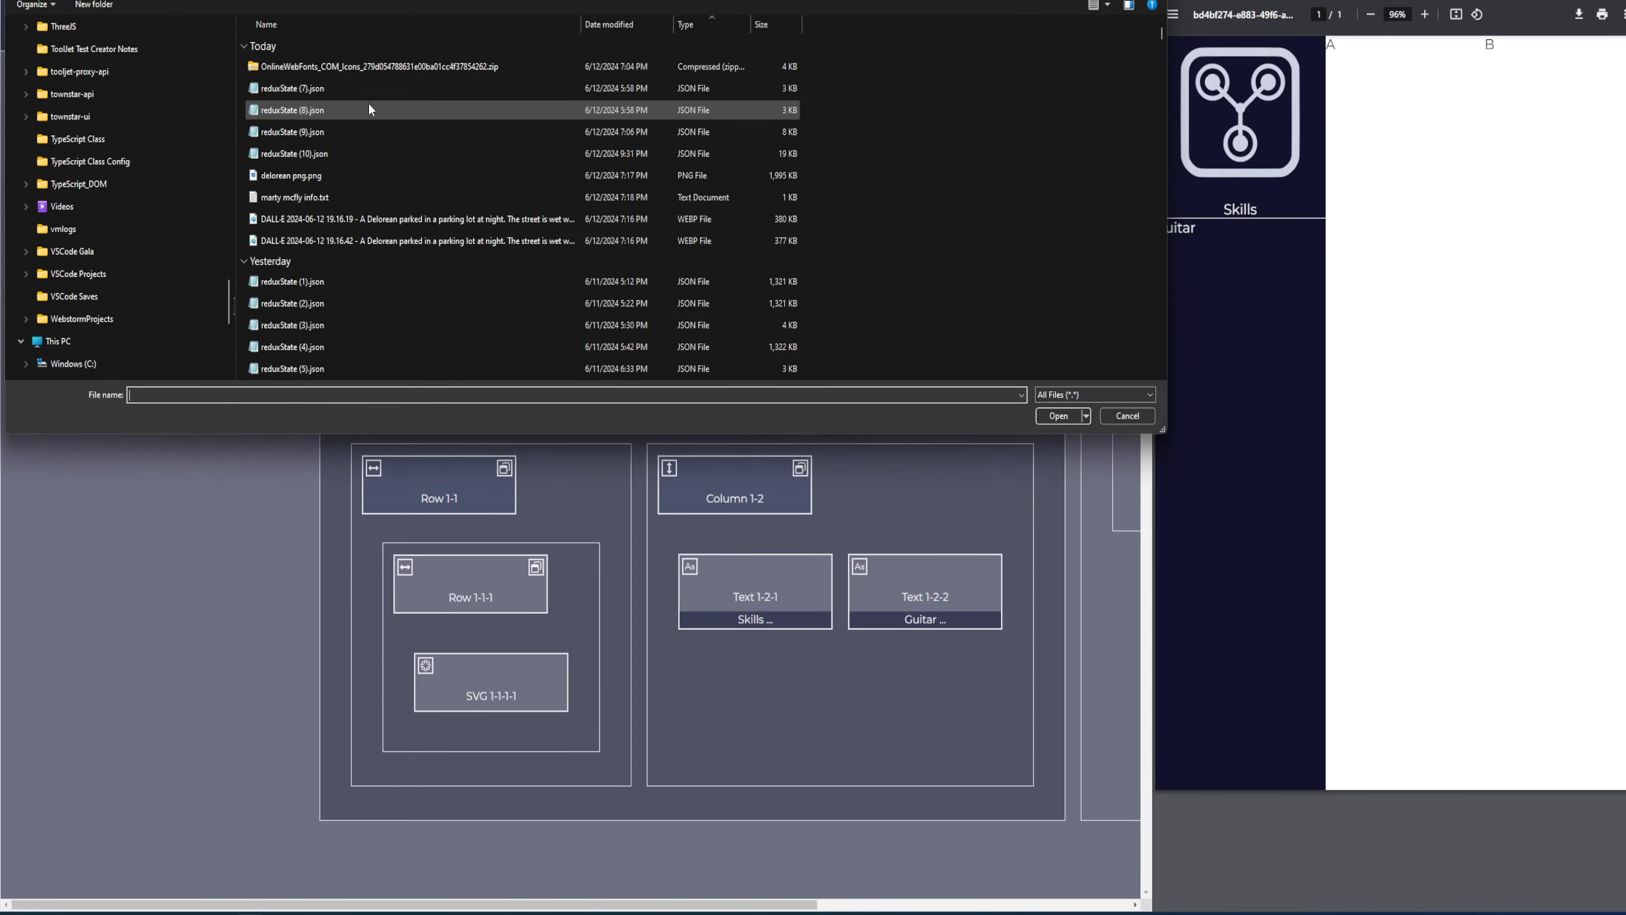
{"action": "left_click", "coordinate": [367, 152]}
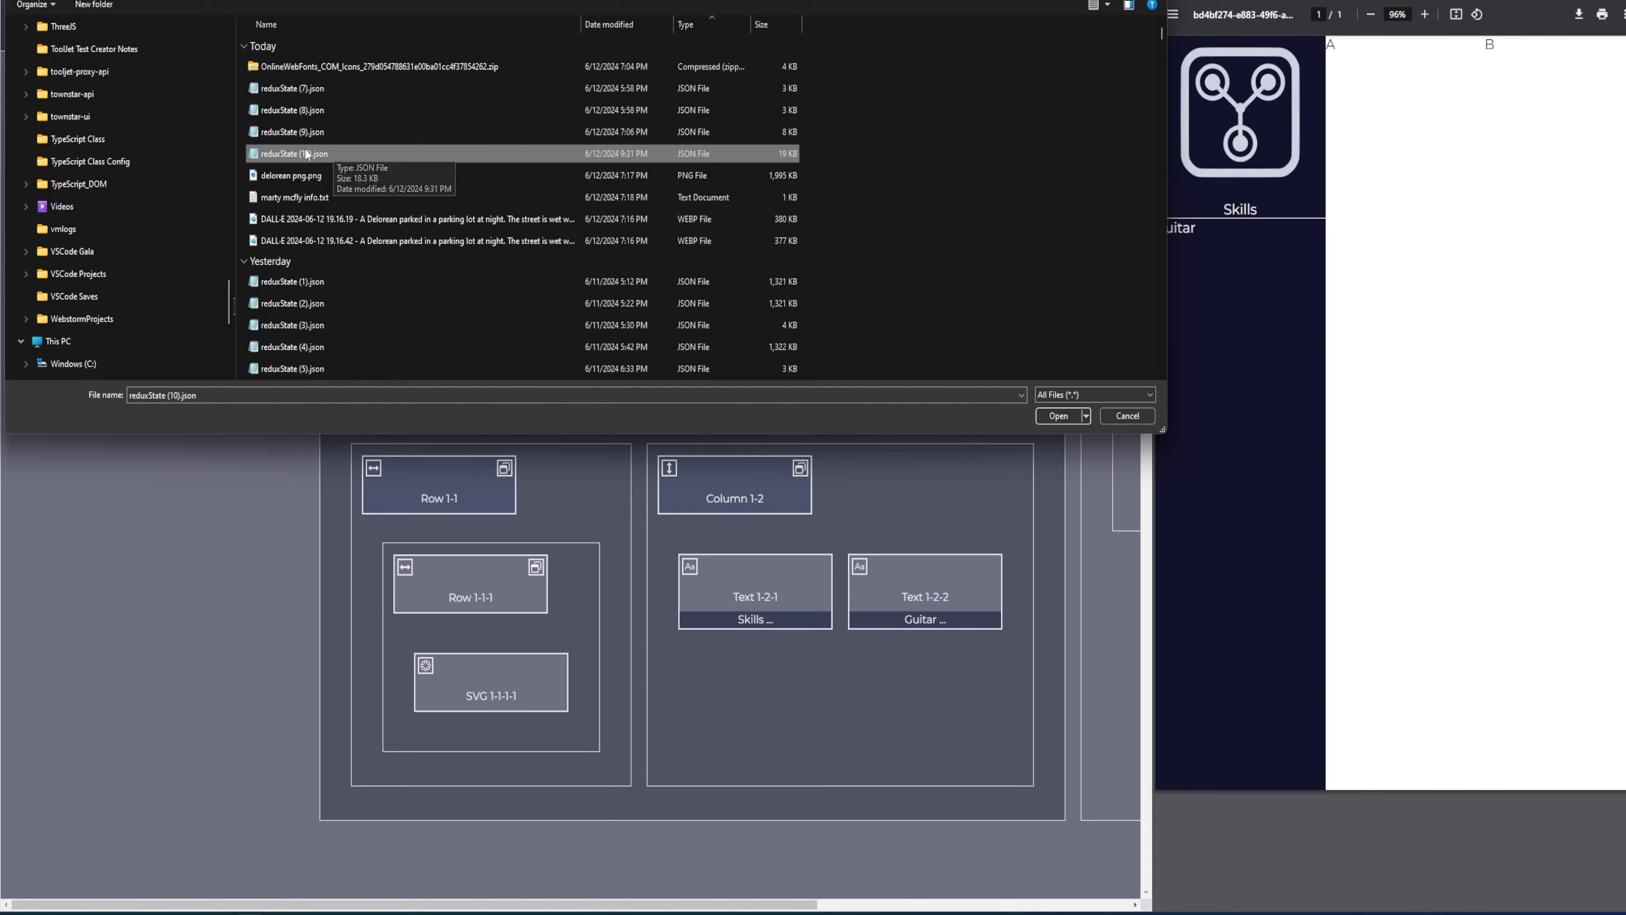
{"action": "left_click", "coordinate": [1113, 418]}
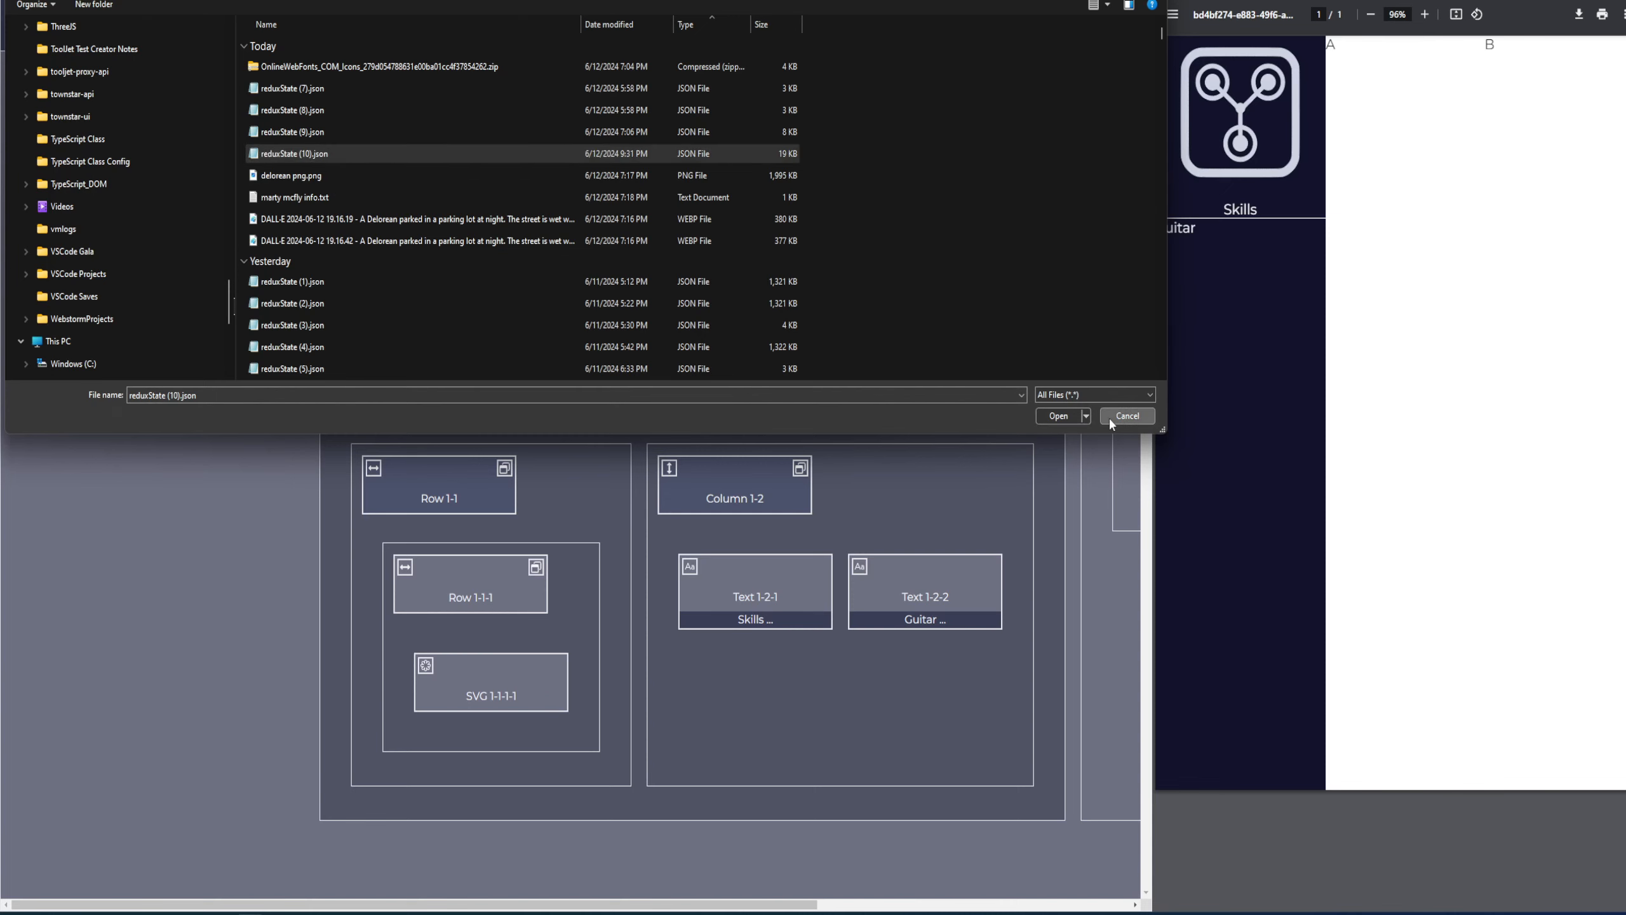
Reset the editor to an empty document and load the saved state from reduxState (10).json
{"action": "left_click", "coordinate": [932, 65]}
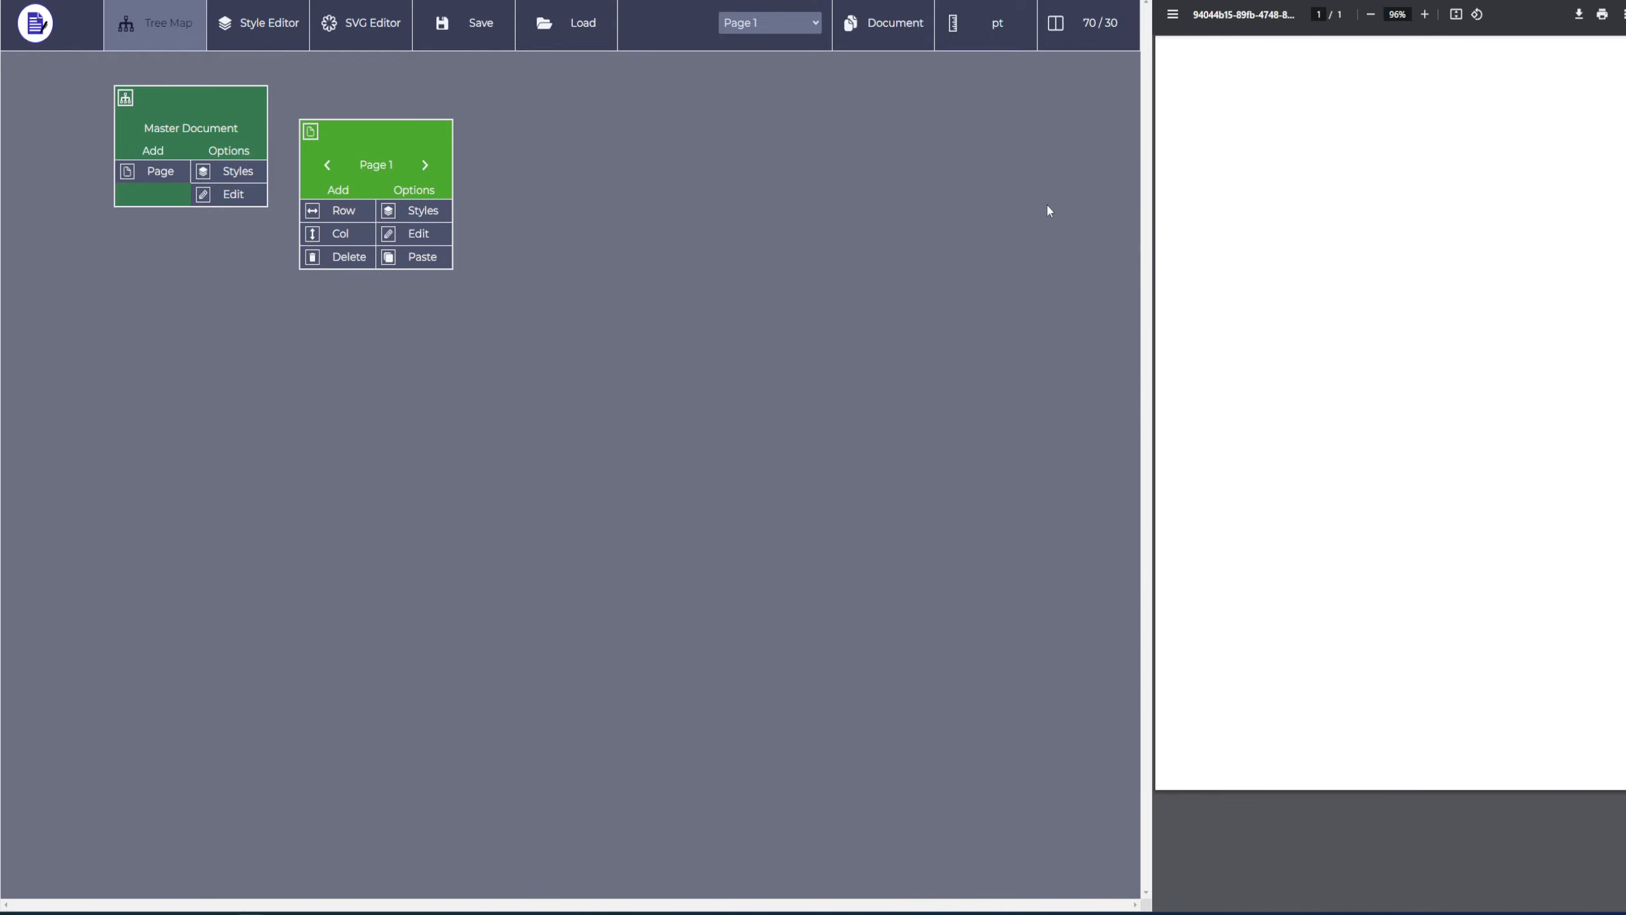
{"action": "left_click", "coordinate": [569, 40]}
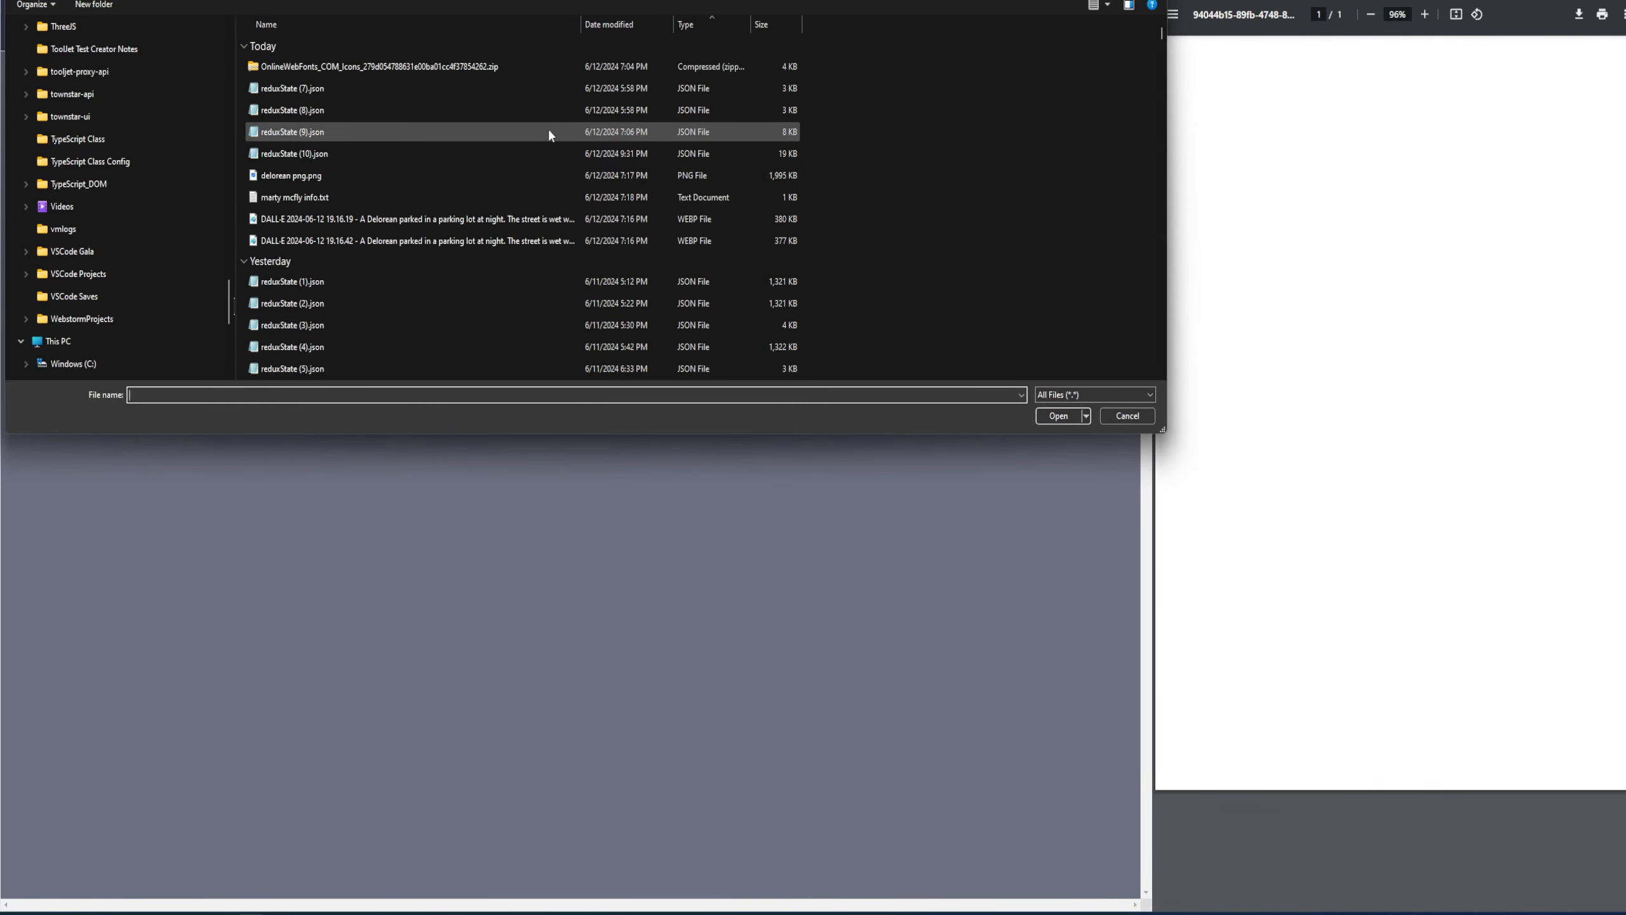
{"action": "double_click", "coordinate": [406, 153]}
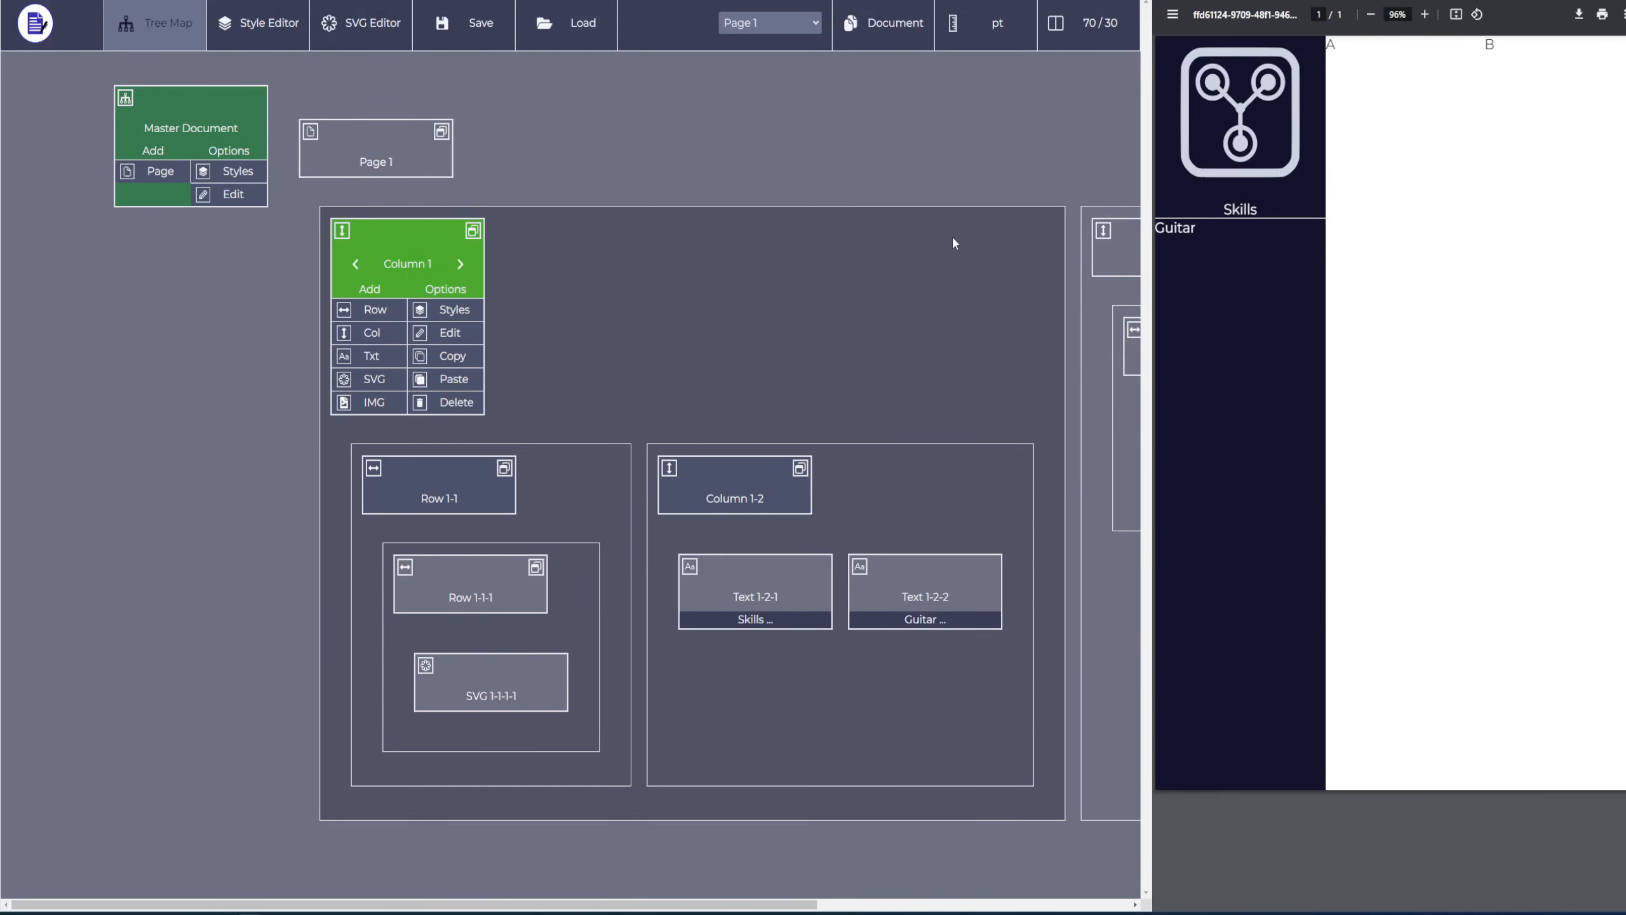
Delete the two text elements A and B from Row 2-1 in Column 2
{"action": "scroll", "coordinate": [763, 152], "scroll_direction": "right", "scroll_amount": 7}
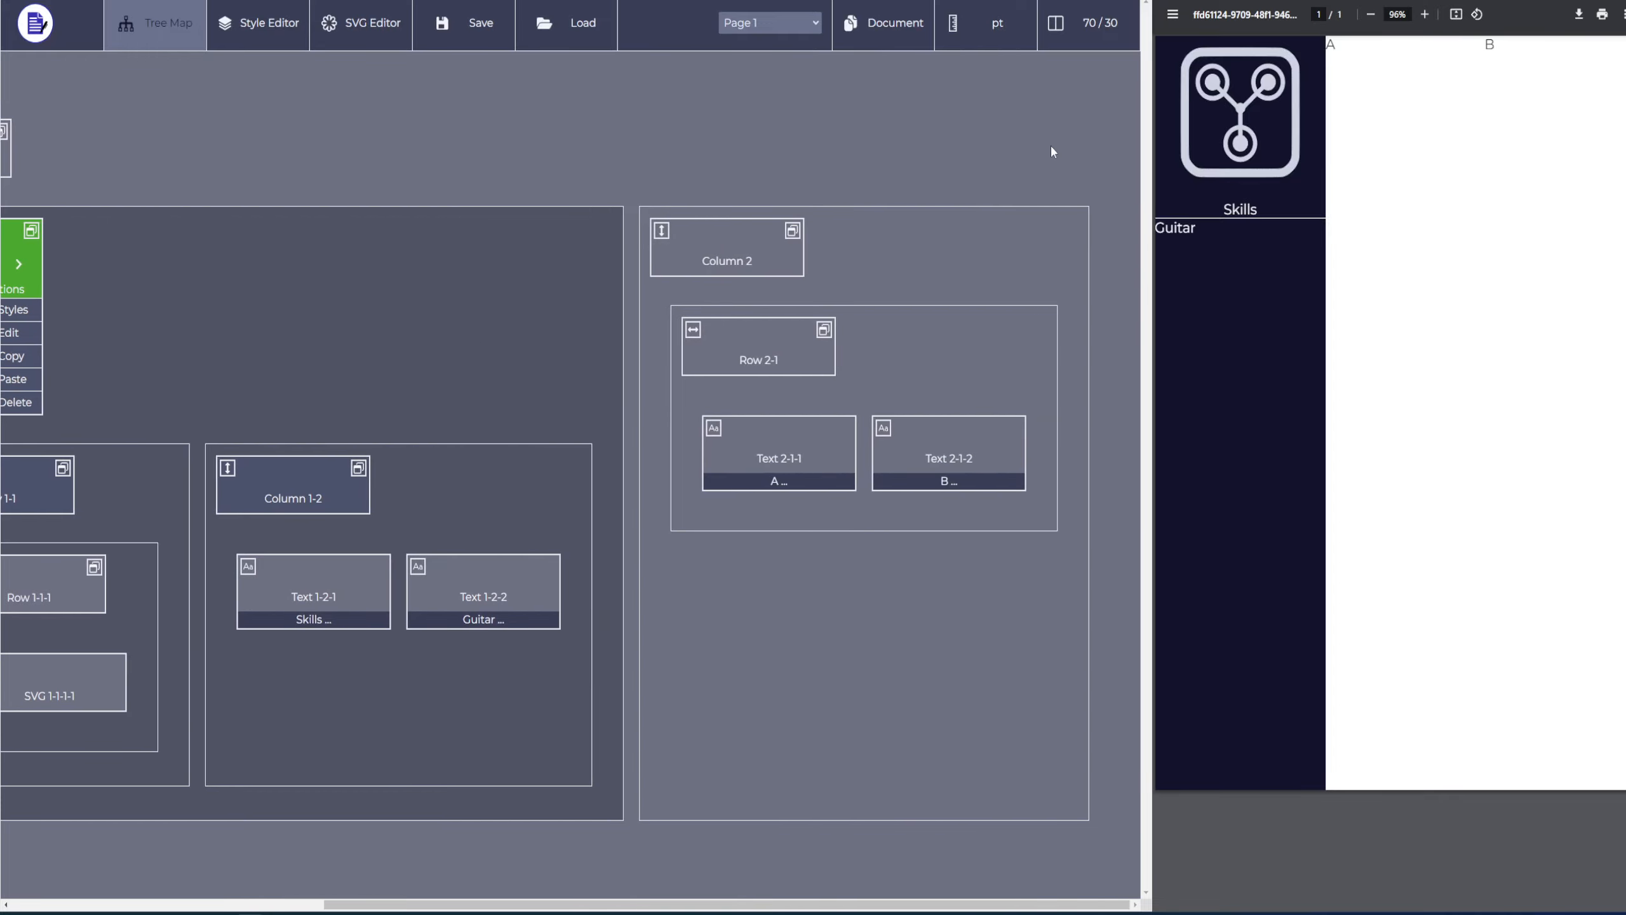
{"action": "scroll", "coordinate": [1050, 143], "scroll_direction": "left", "scroll_amount": 7}
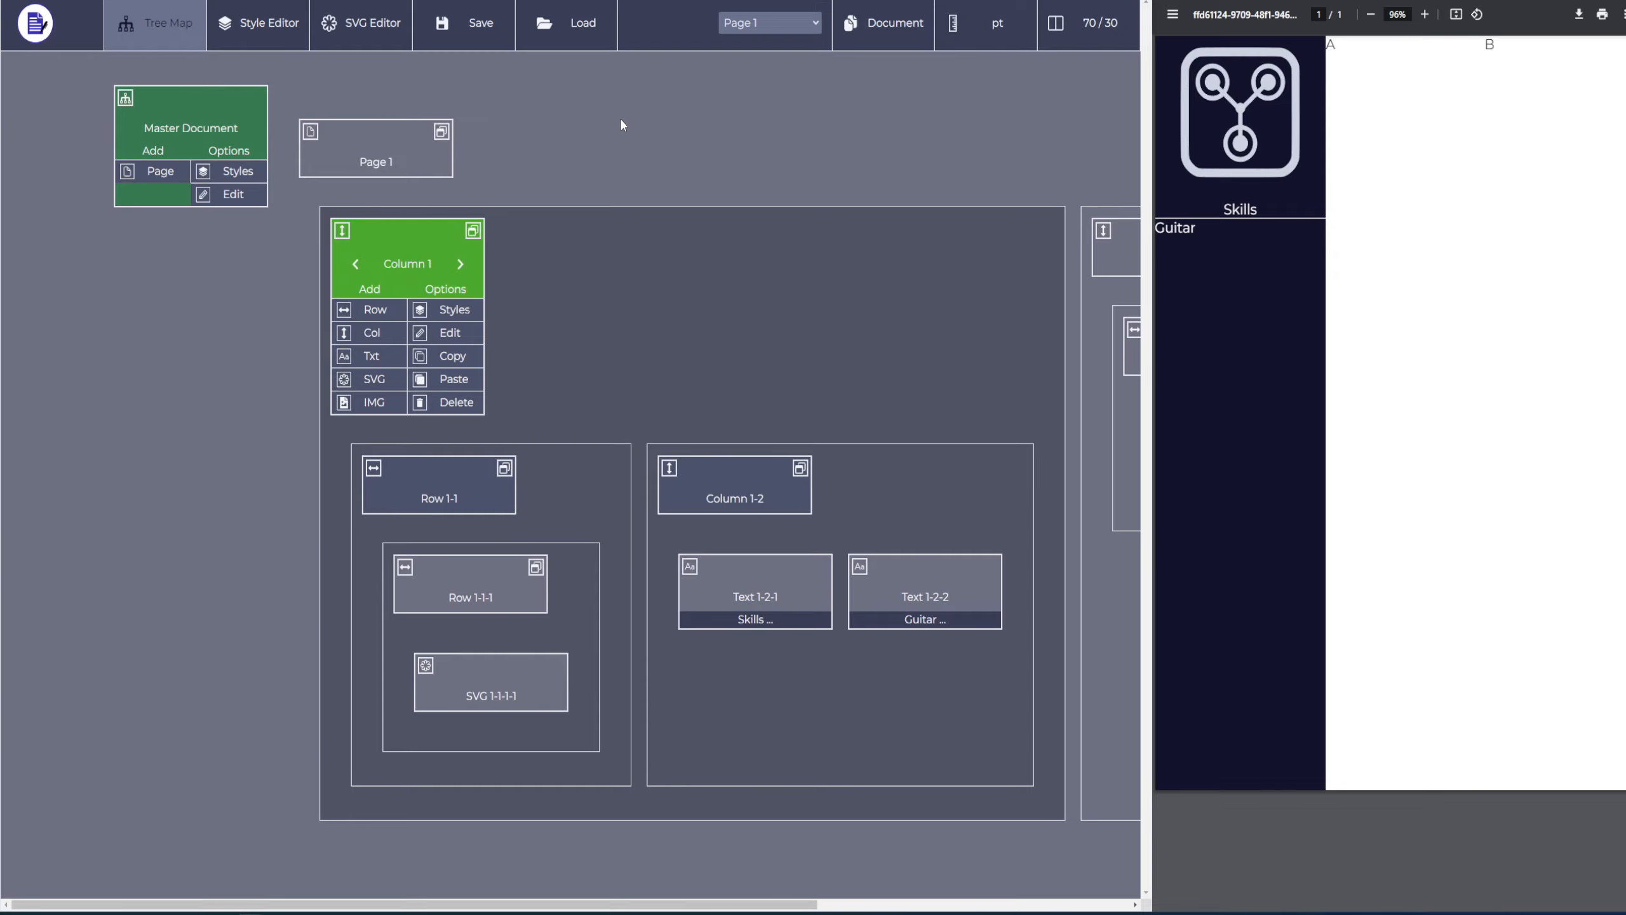
{"action": "scroll", "coordinate": [799, 89], "scroll_direction": "right", "scroll_amount": 7}
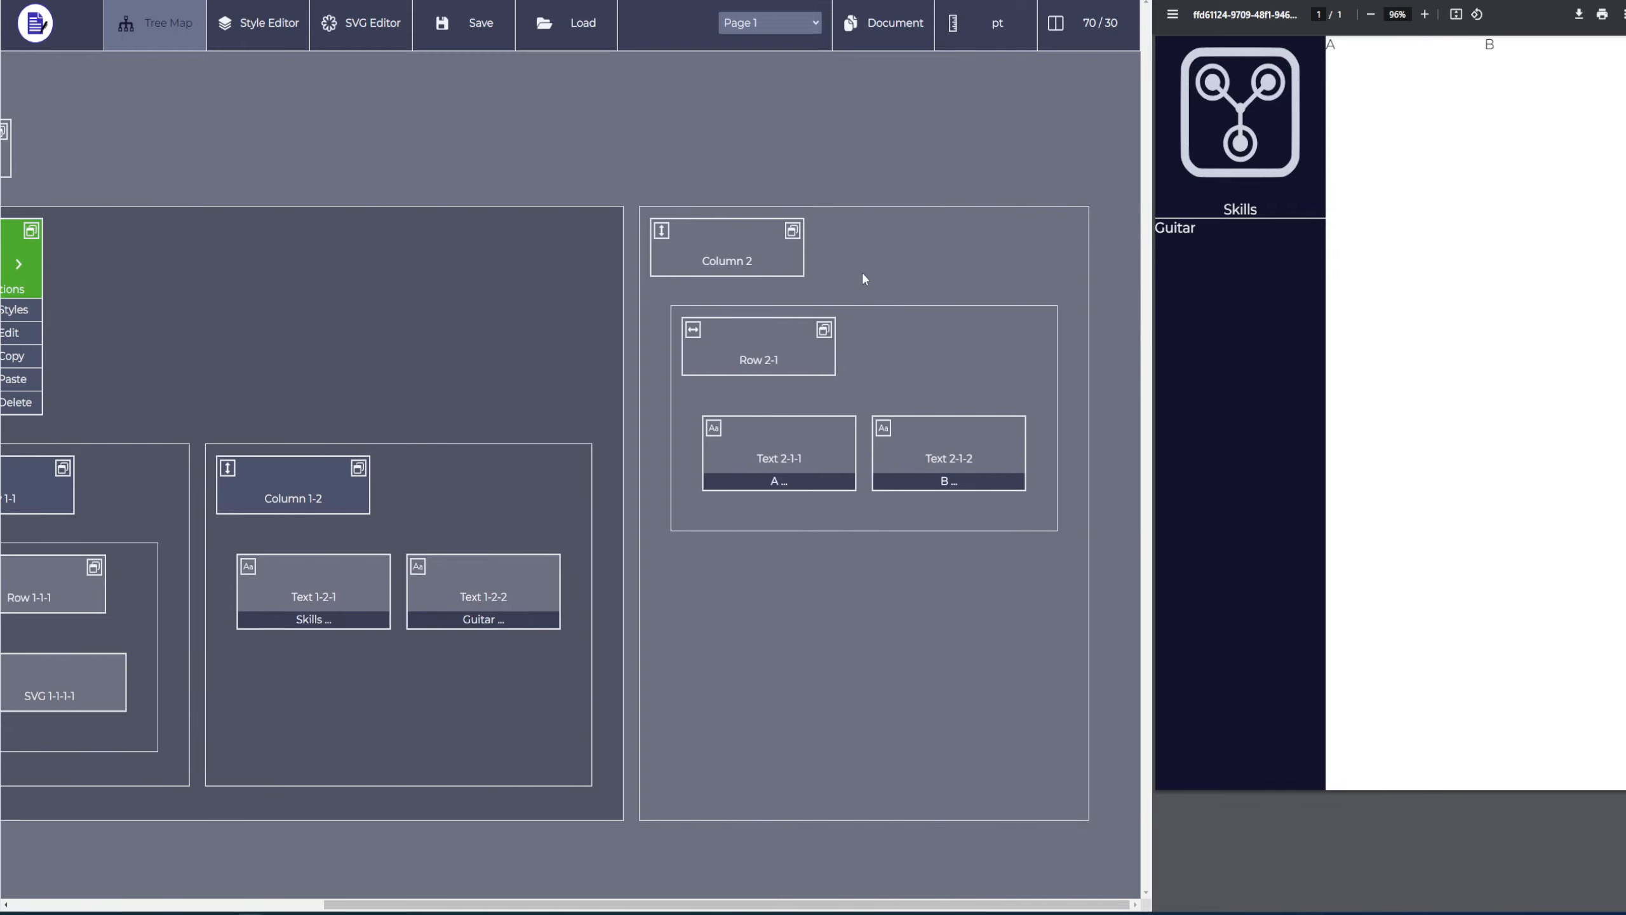
{"action": "left_click", "coordinate": [794, 349]}
{"action": "left_click", "coordinate": [772, 266]}
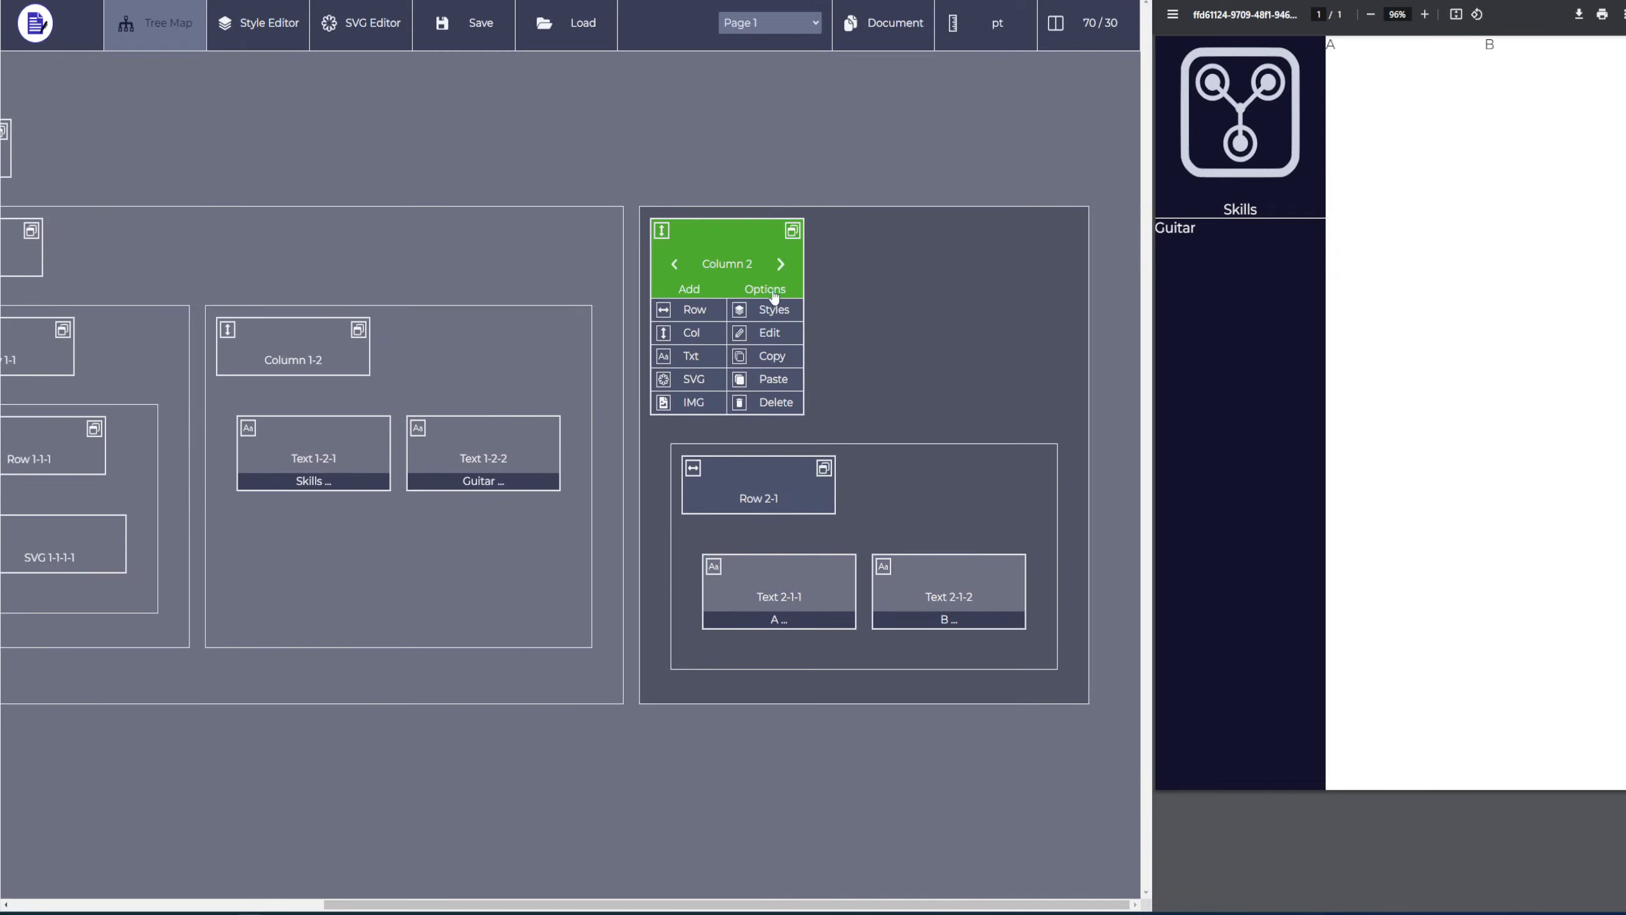
{"action": "left_click", "coordinate": [756, 471]}
{"action": "left_click", "coordinate": [779, 590]}
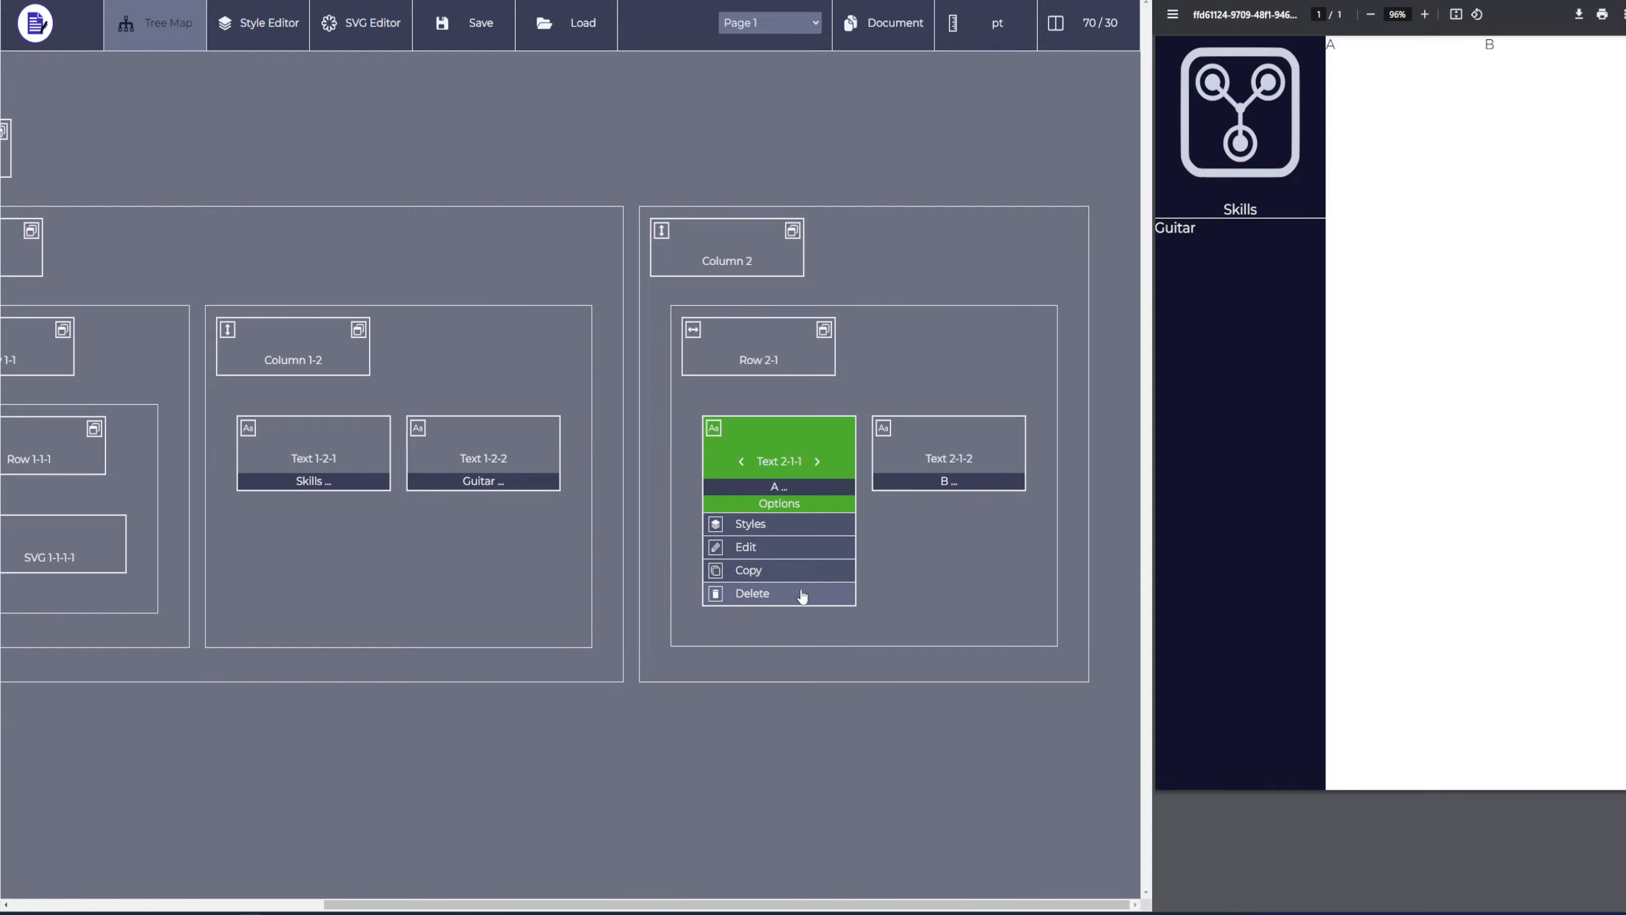
{"action": "left_click", "coordinate": [802, 594]}
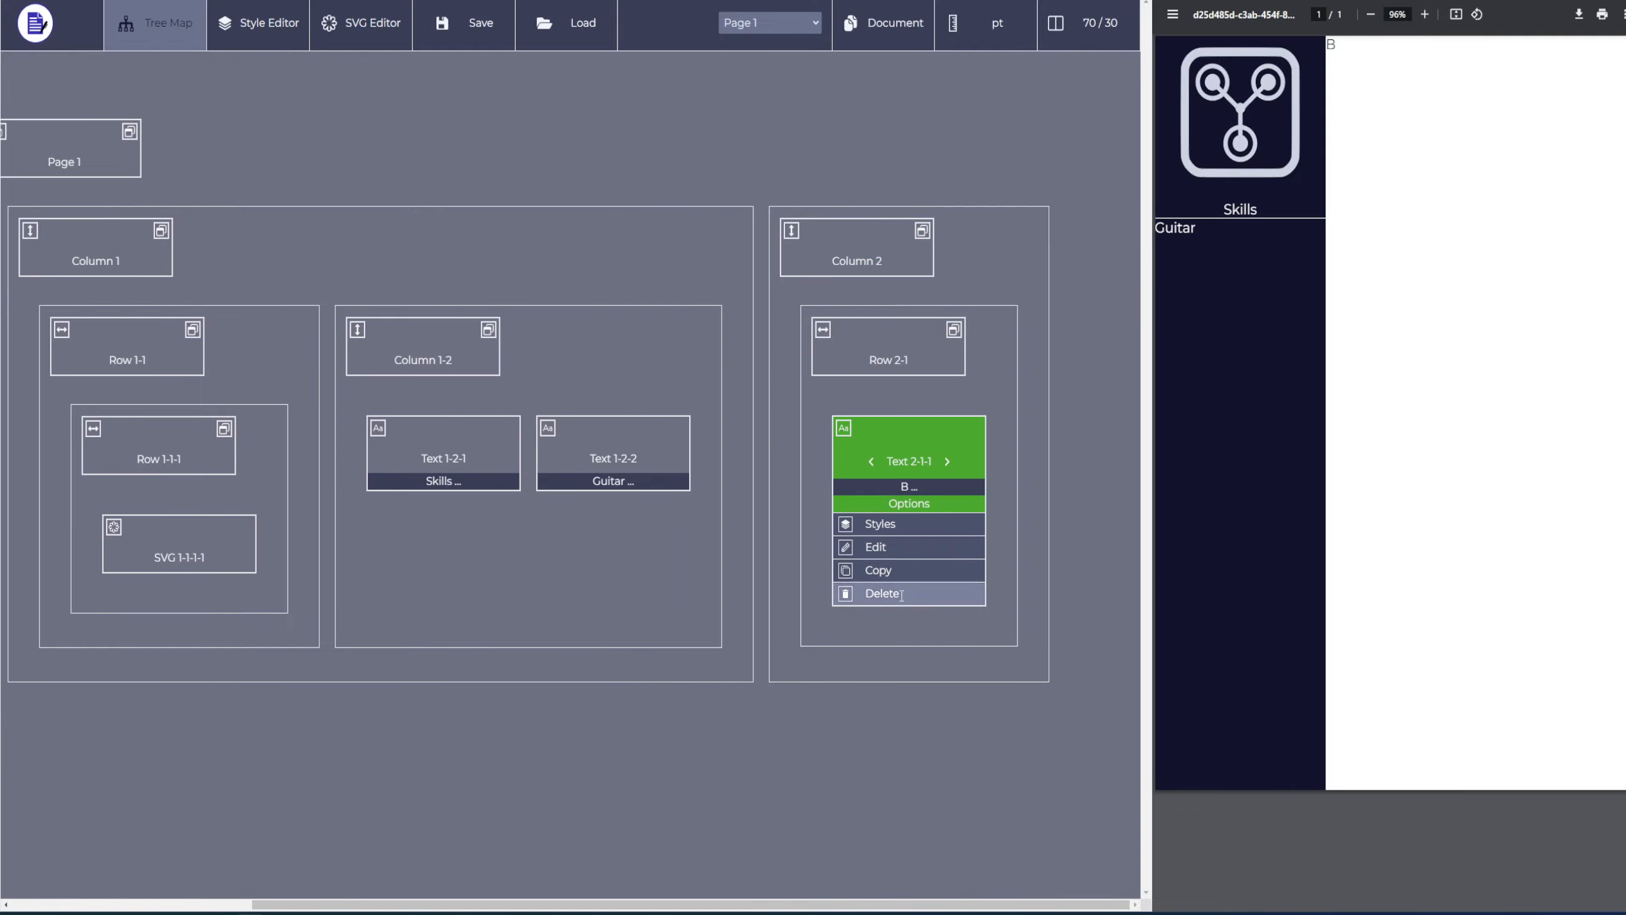
{"action": "left_click", "coordinate": [901, 595]}
Upload the DeLorean picture and add it as an image inside Row 2-1
{"action": "left_click", "coordinate": [896, 372]}
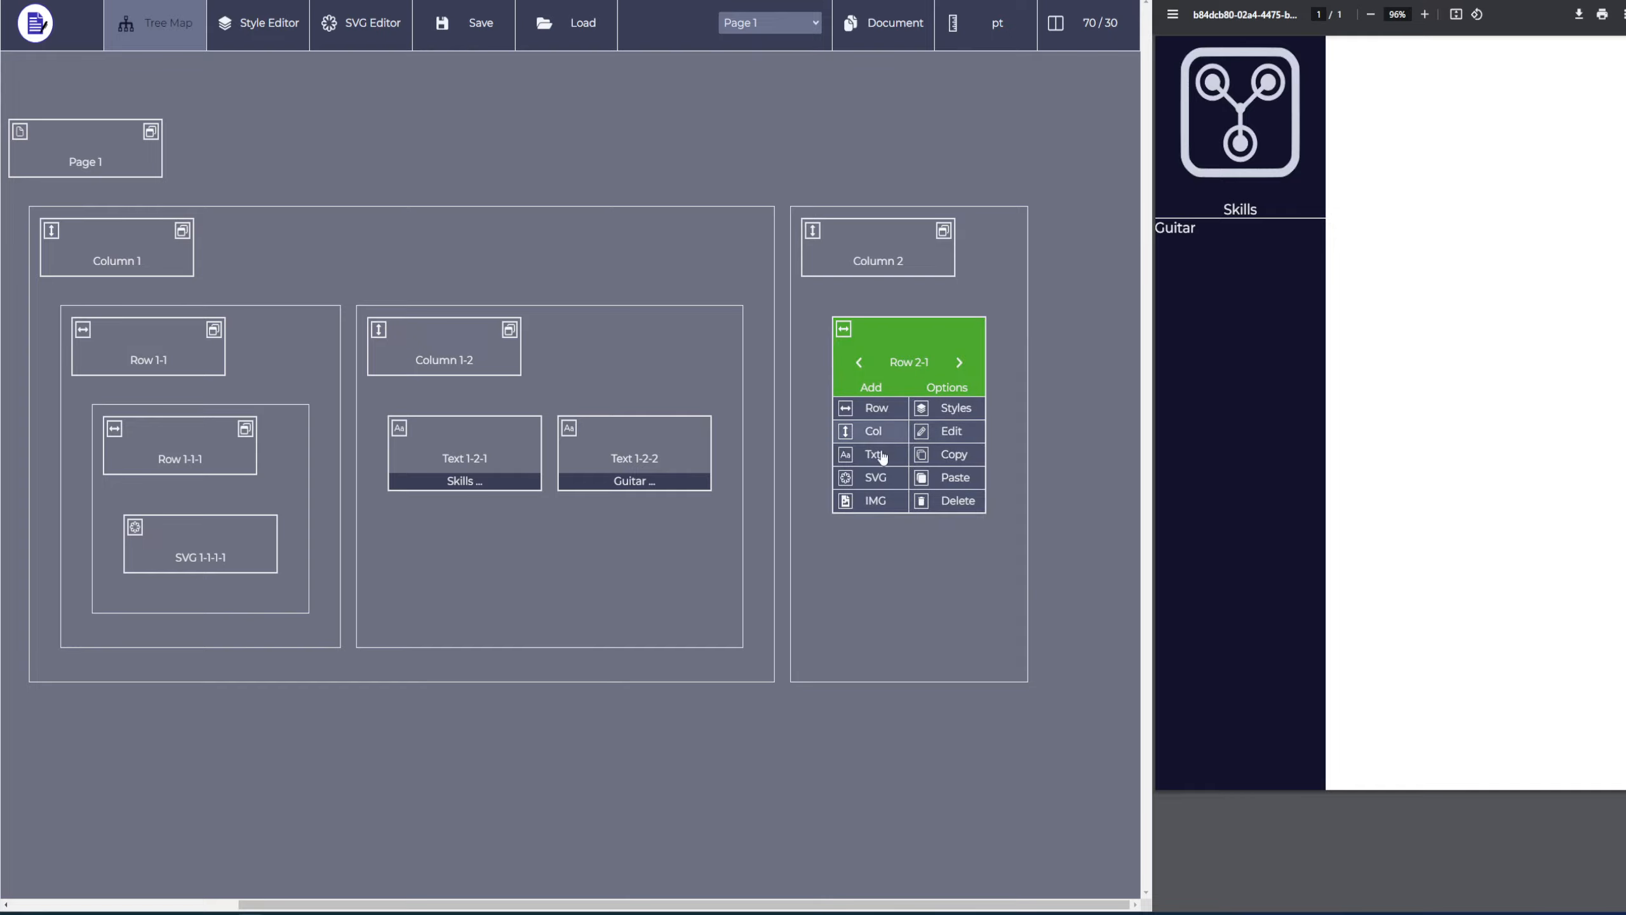
{"action": "left_click", "coordinate": [875, 500]}
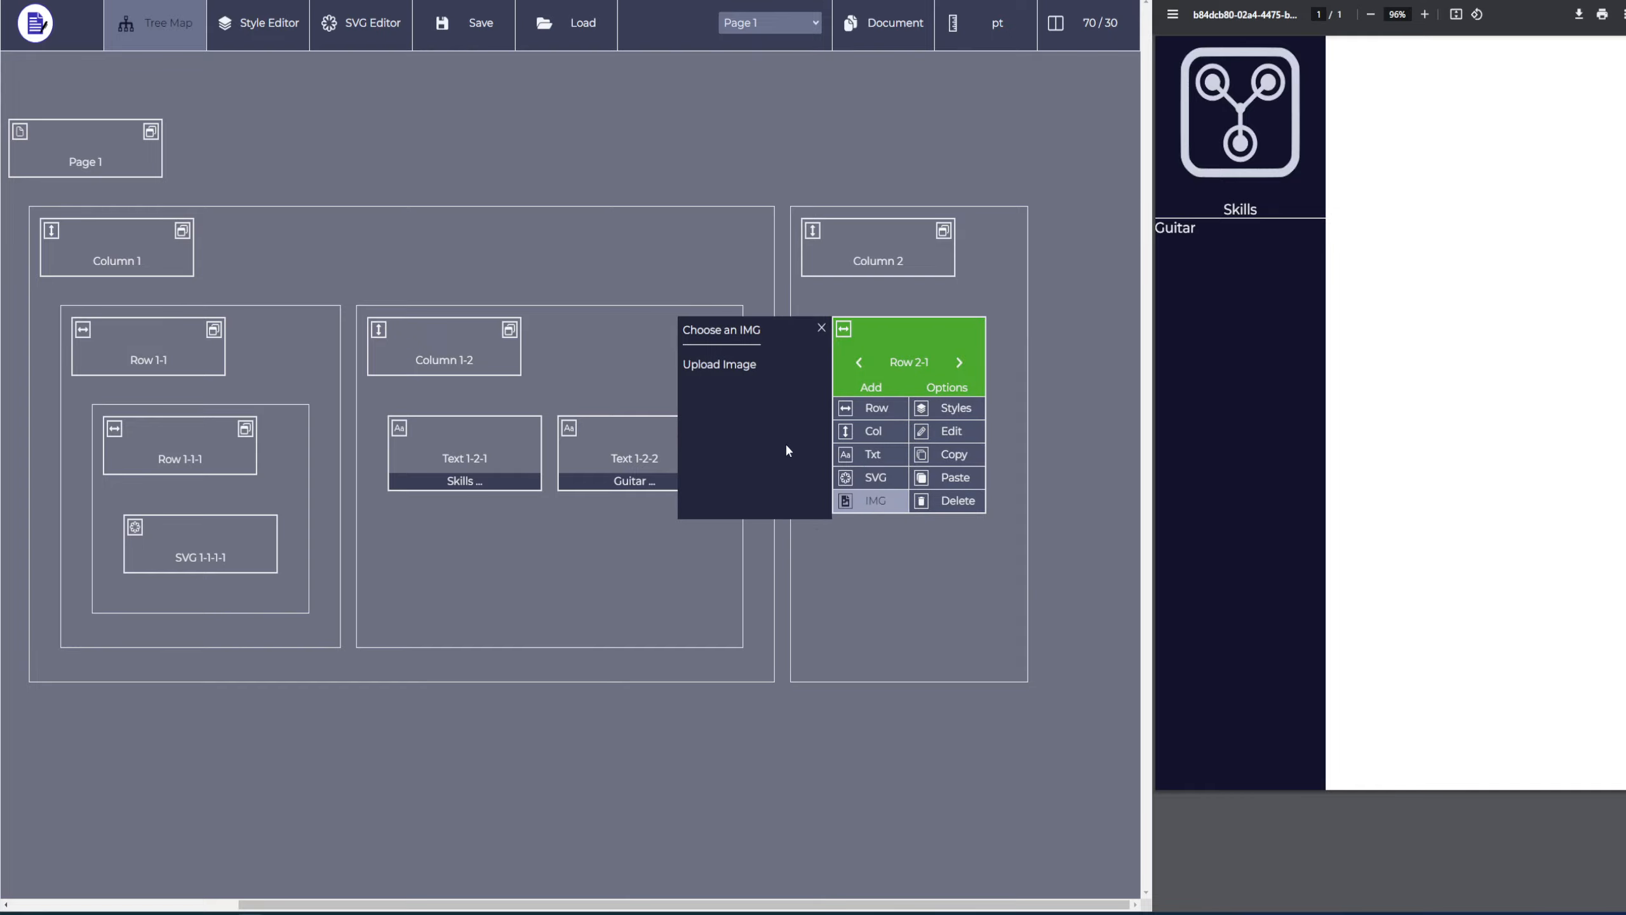
{"action": "left_click", "coordinate": [732, 373]}
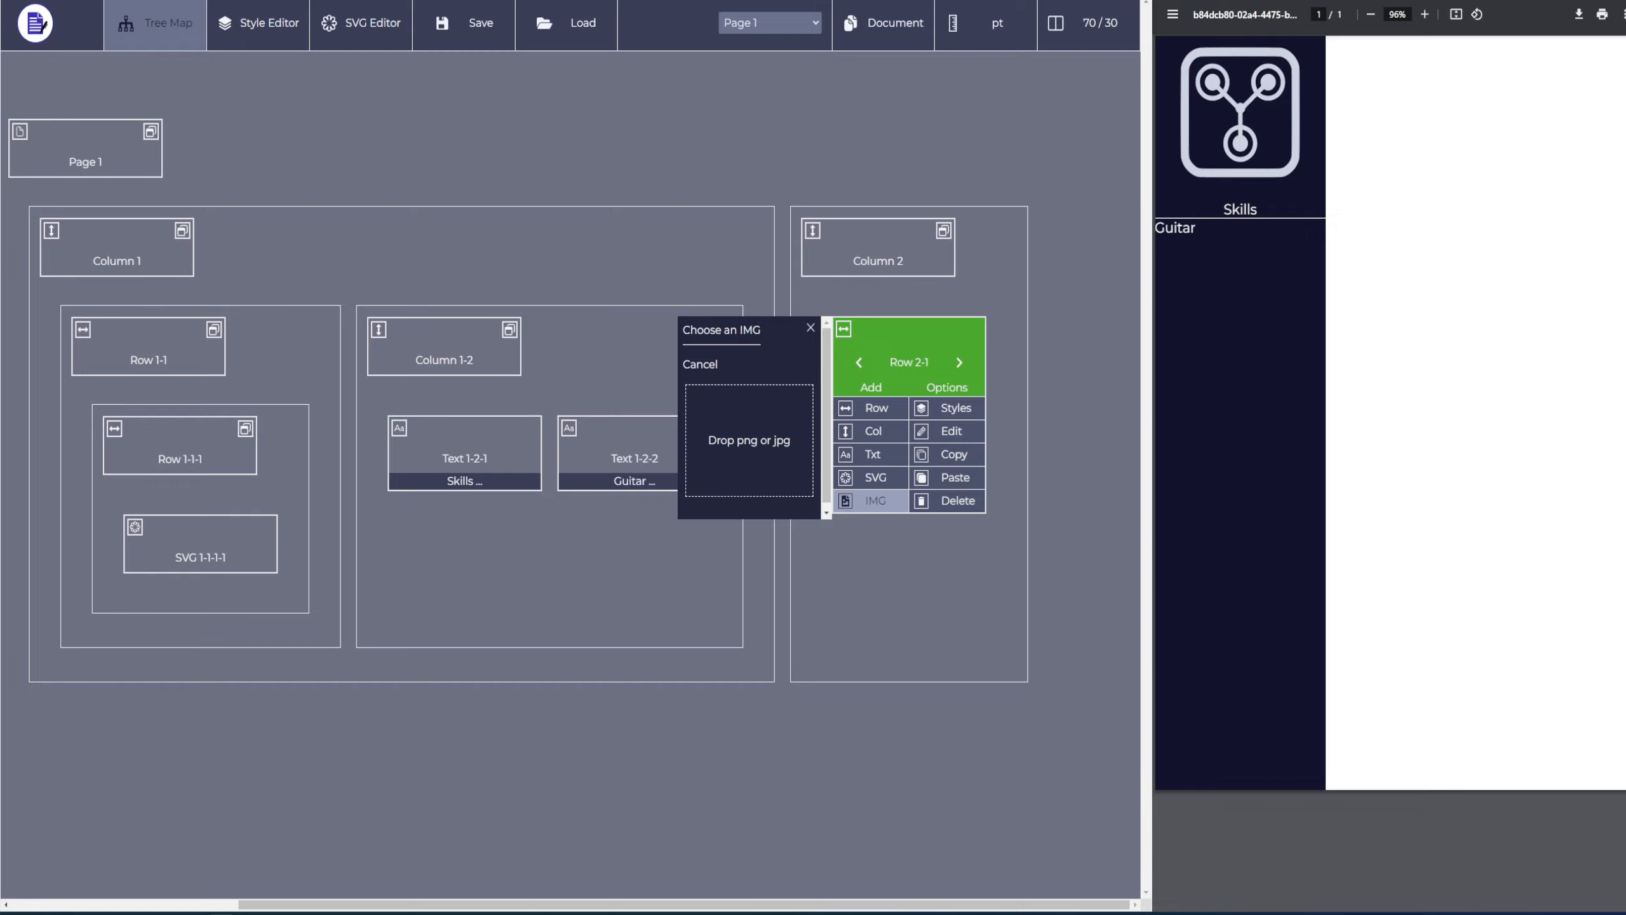
{"action": "left_click_drag", "start_coordinate": [948, 605], "coordinate": [761, 439]}
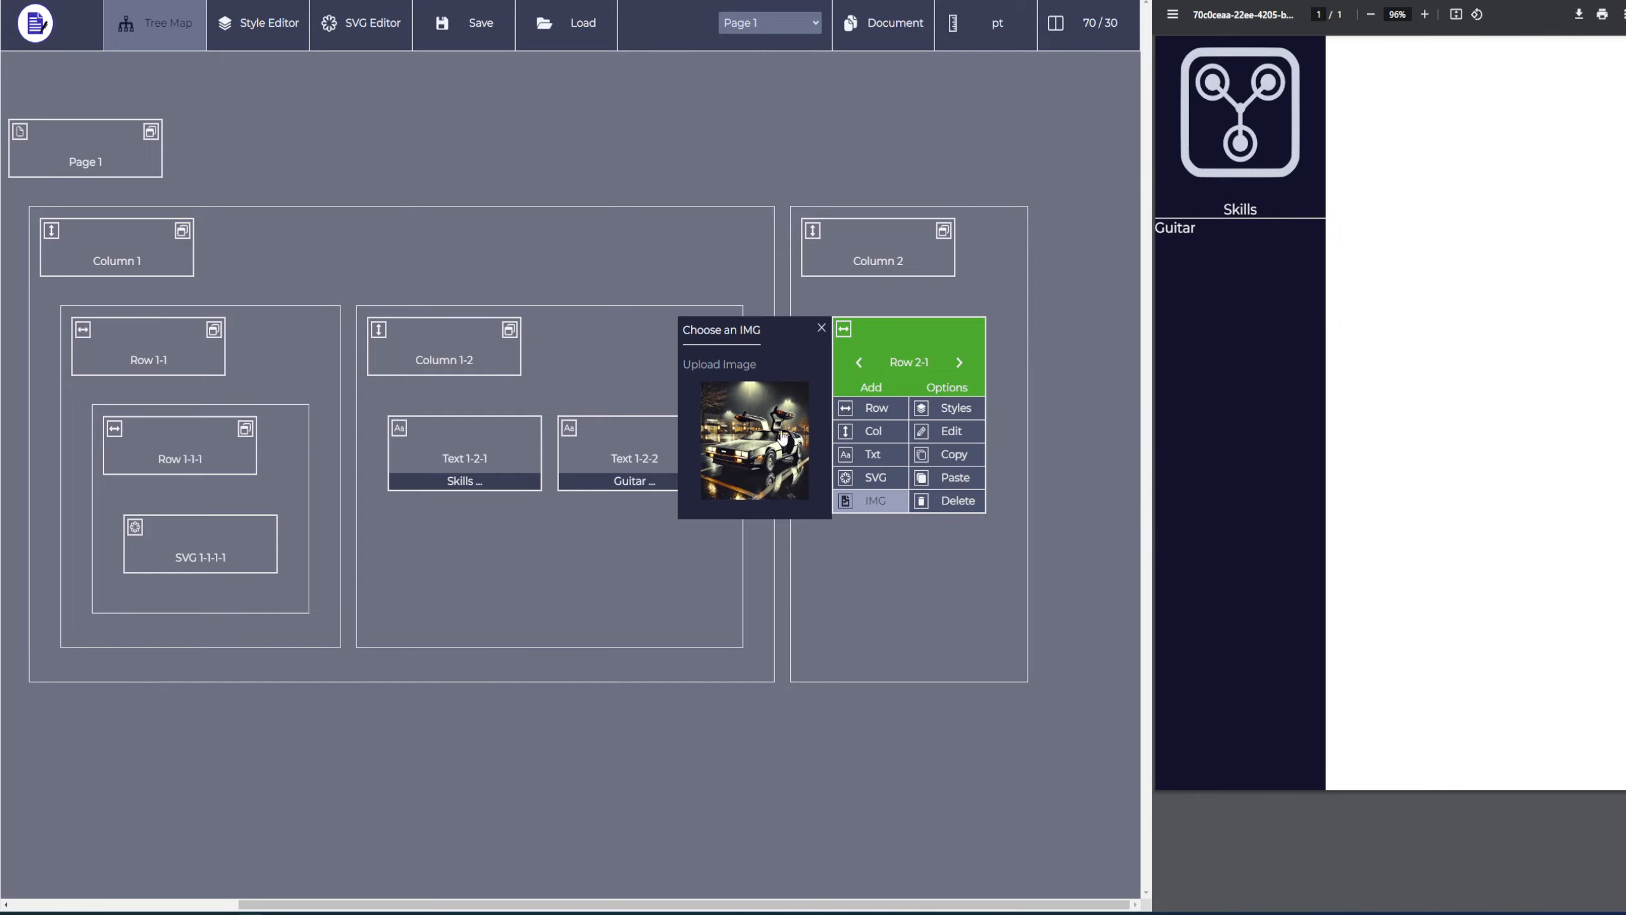
{"action": "left_click", "coordinate": [764, 474]}
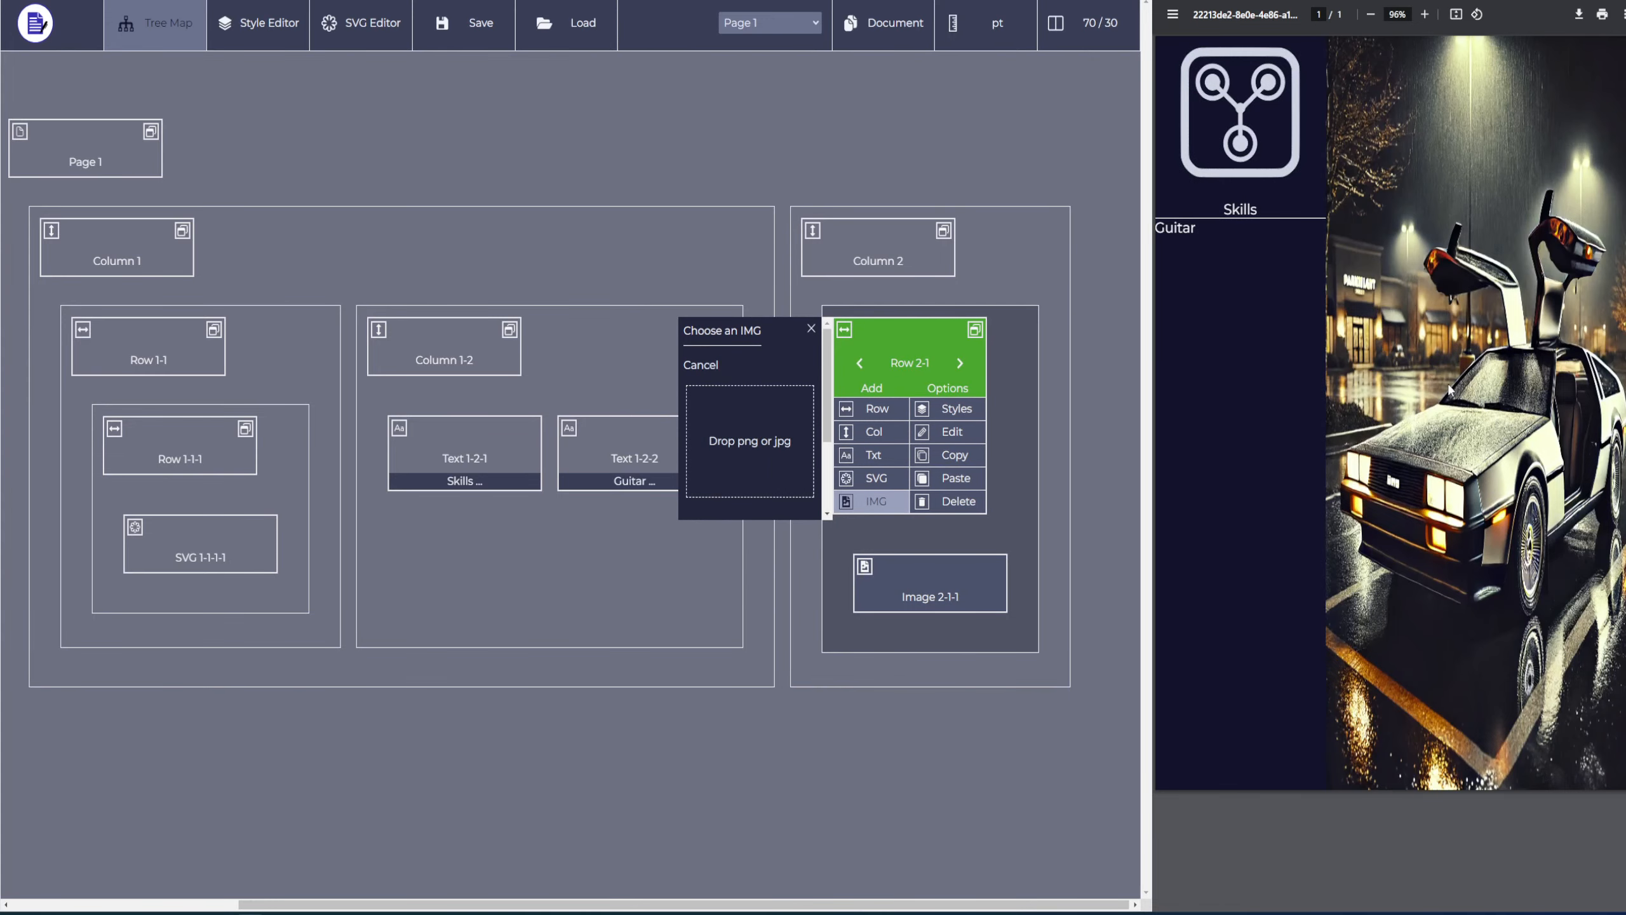
{"action": "left_click", "coordinate": [811, 328]}
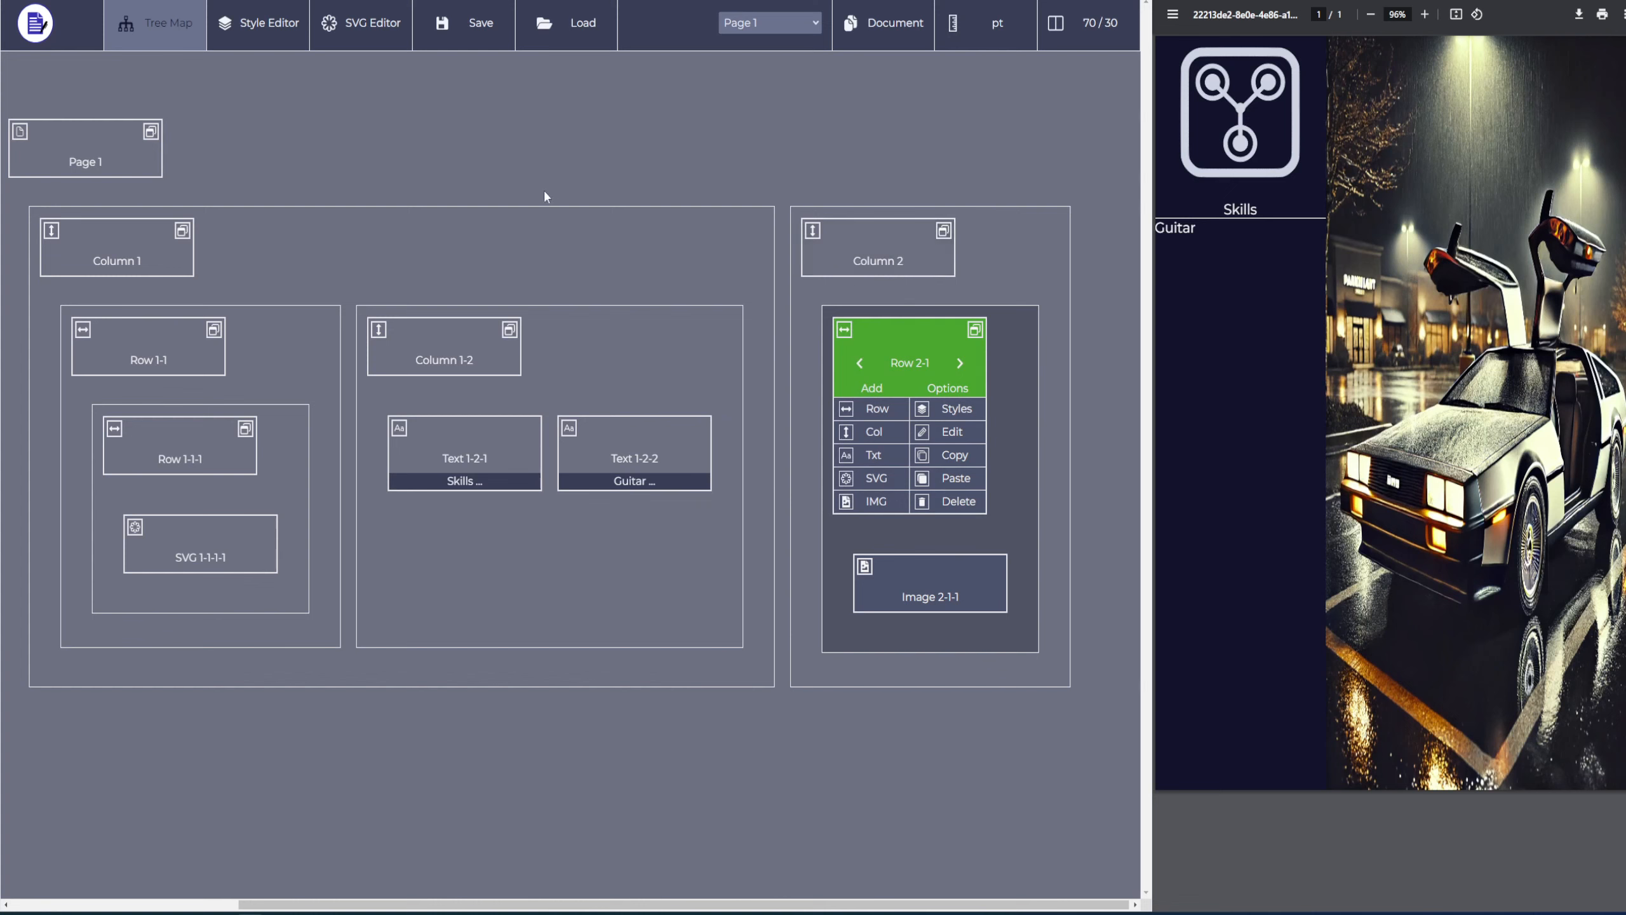
Create a new style named "delorean style" for the image in Row 2-1
{"action": "left_click", "coordinate": [928, 595]}
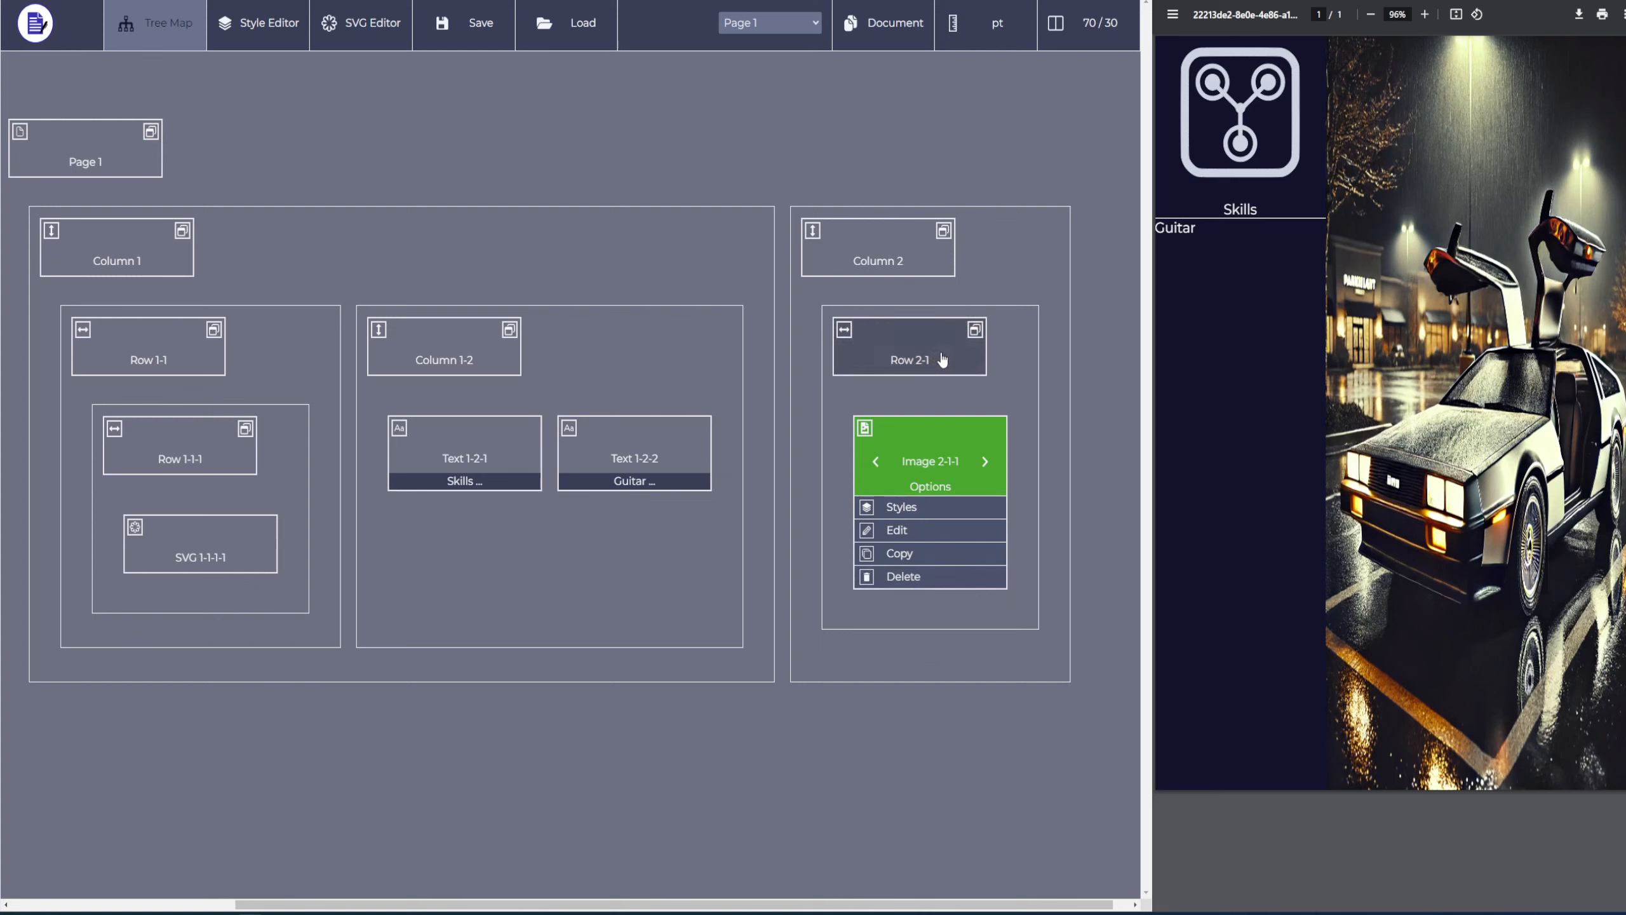
{"action": "left_click", "coordinate": [929, 509]}
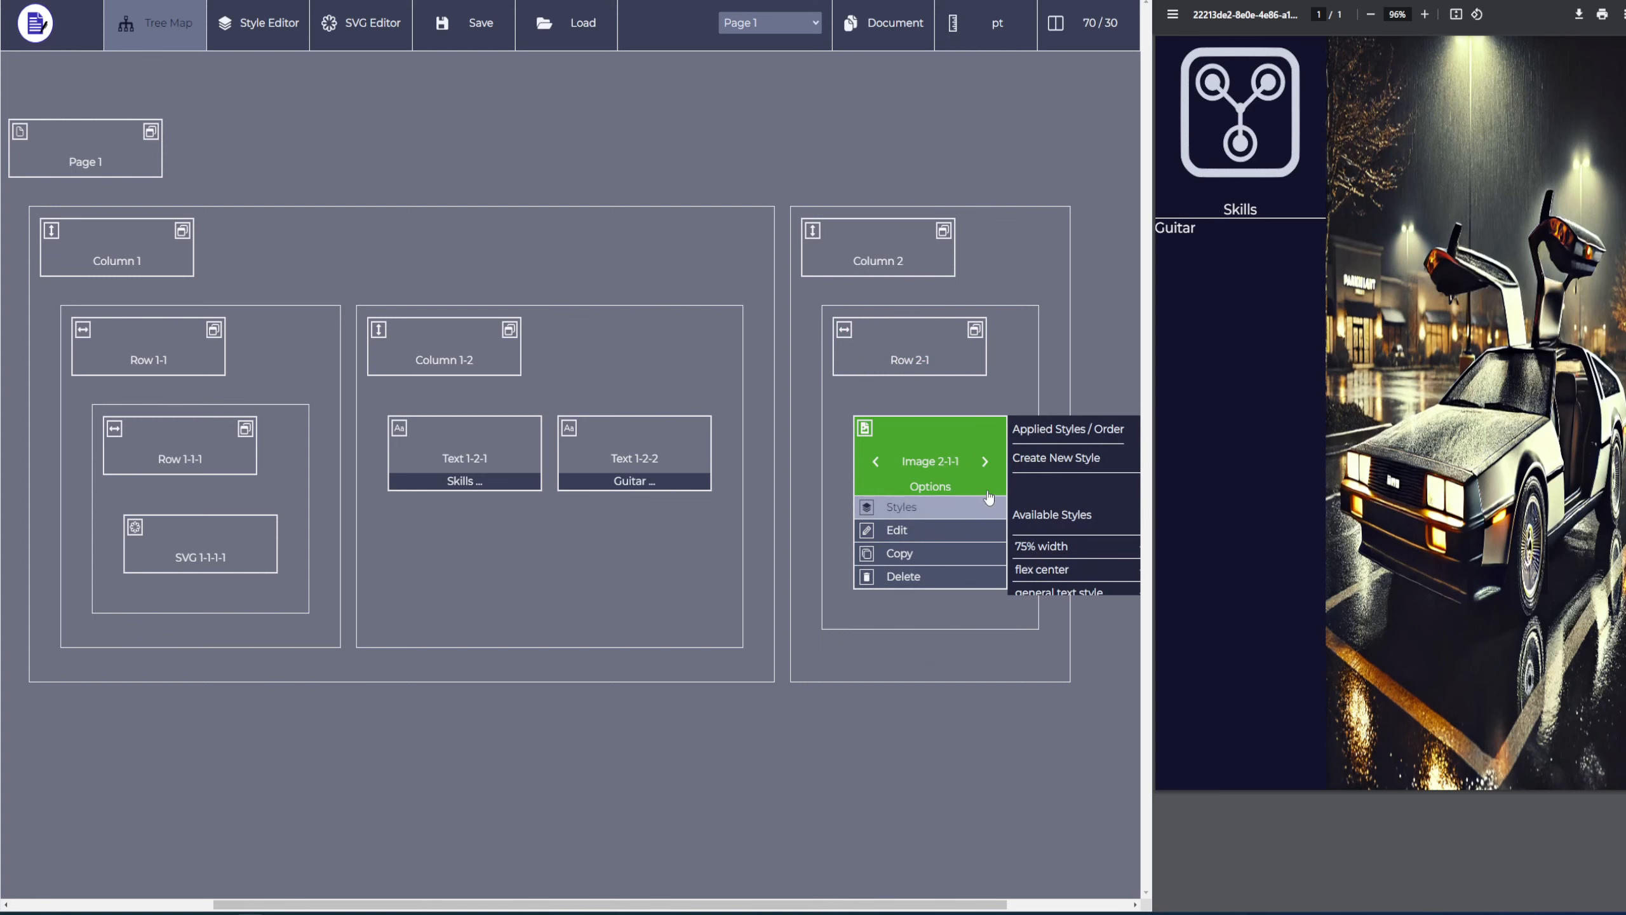
{"action": "middle_click", "coordinate": [1027, 493]}
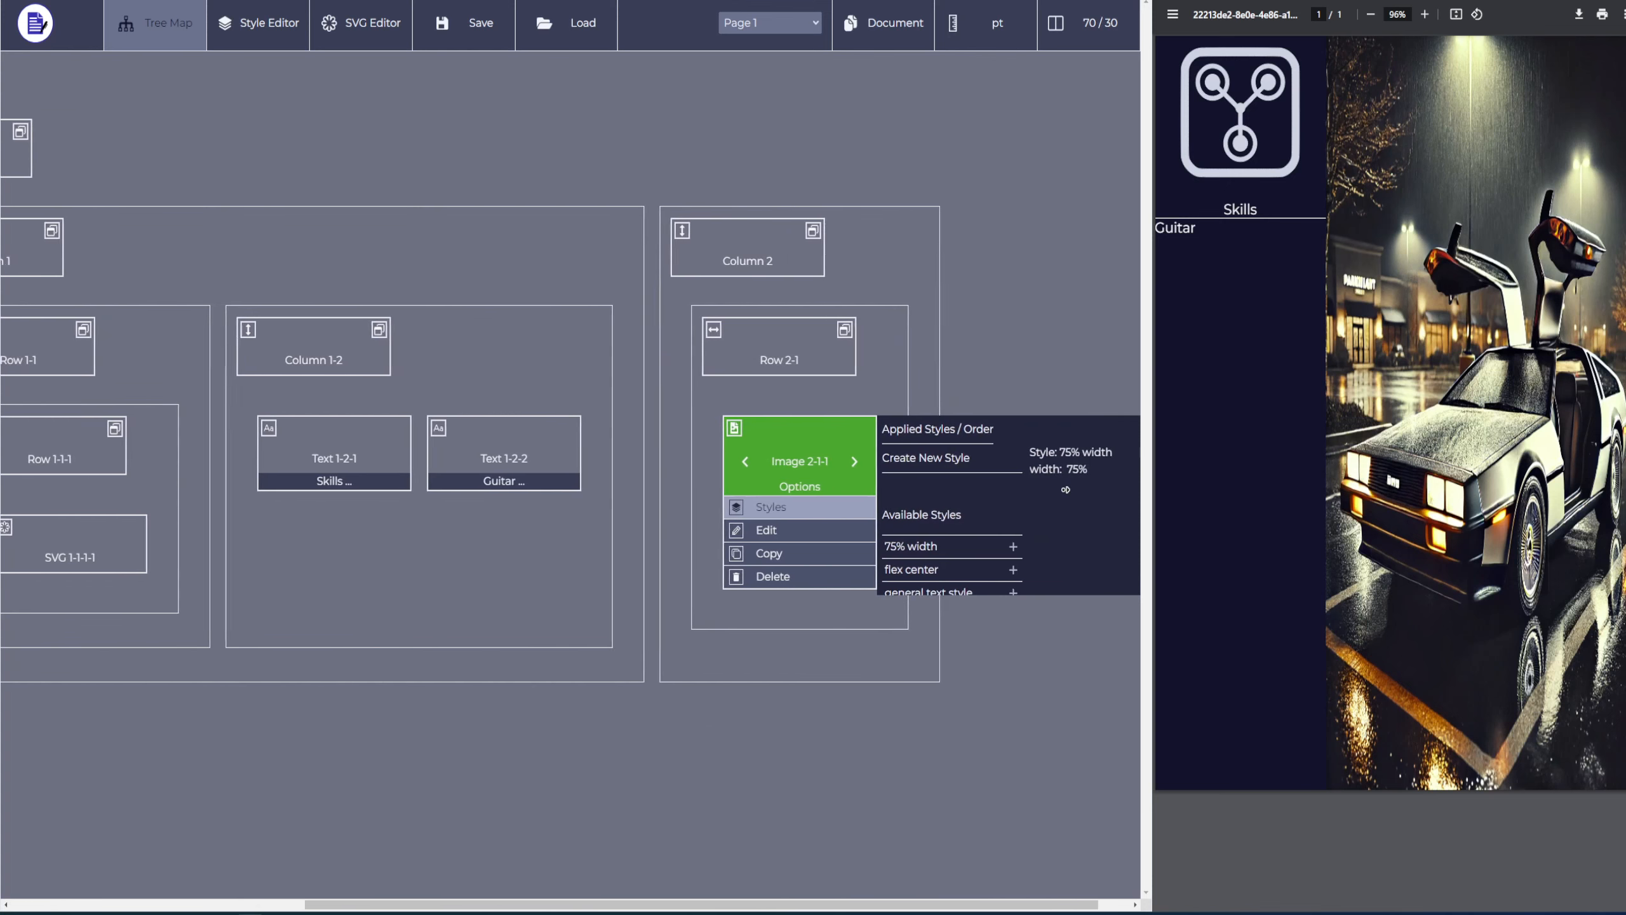
{"action": "middle_click", "coordinate": [1064, 492]}
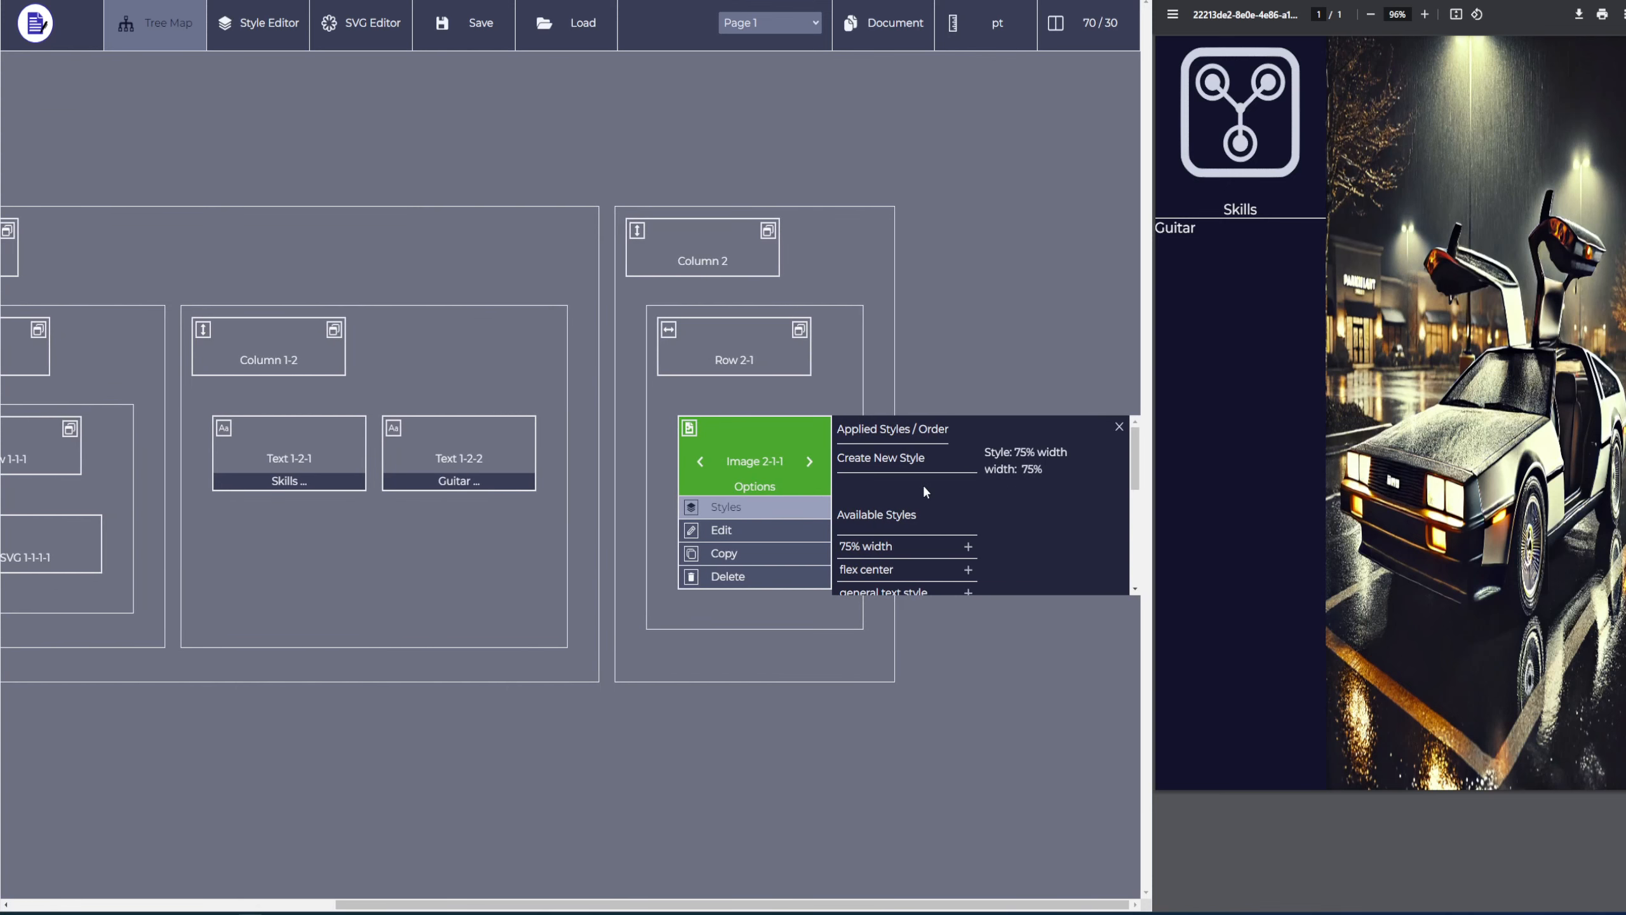
{"action": "left_click", "coordinate": [882, 458]}
{"action": "type", "text": "delorean style"}
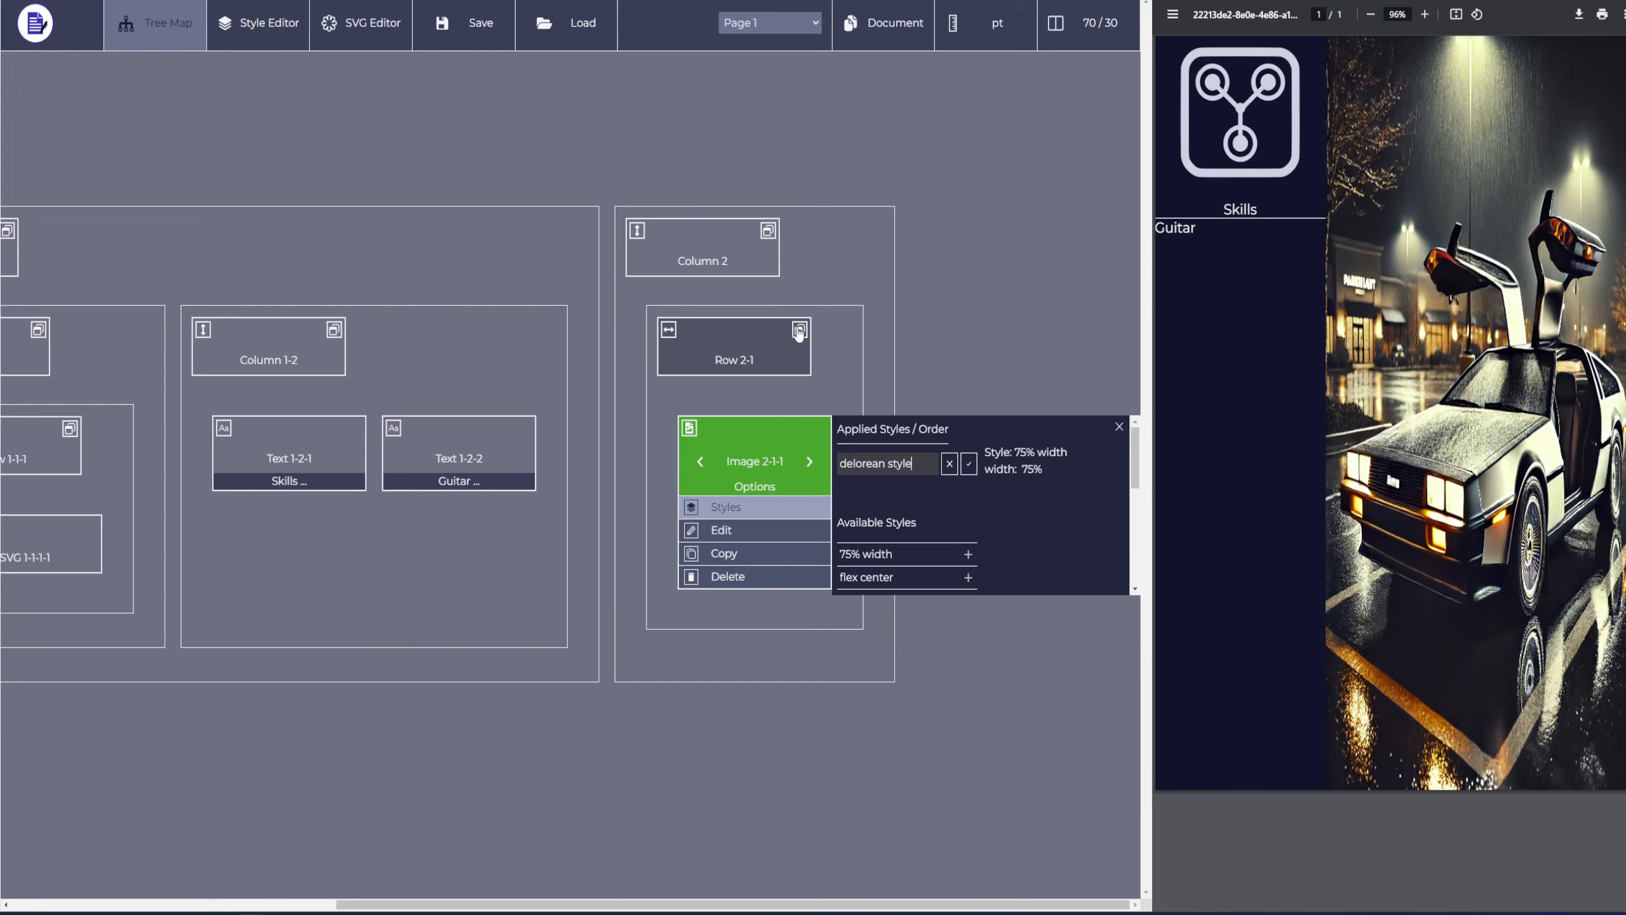
{"action": "key", "text": "Return"}
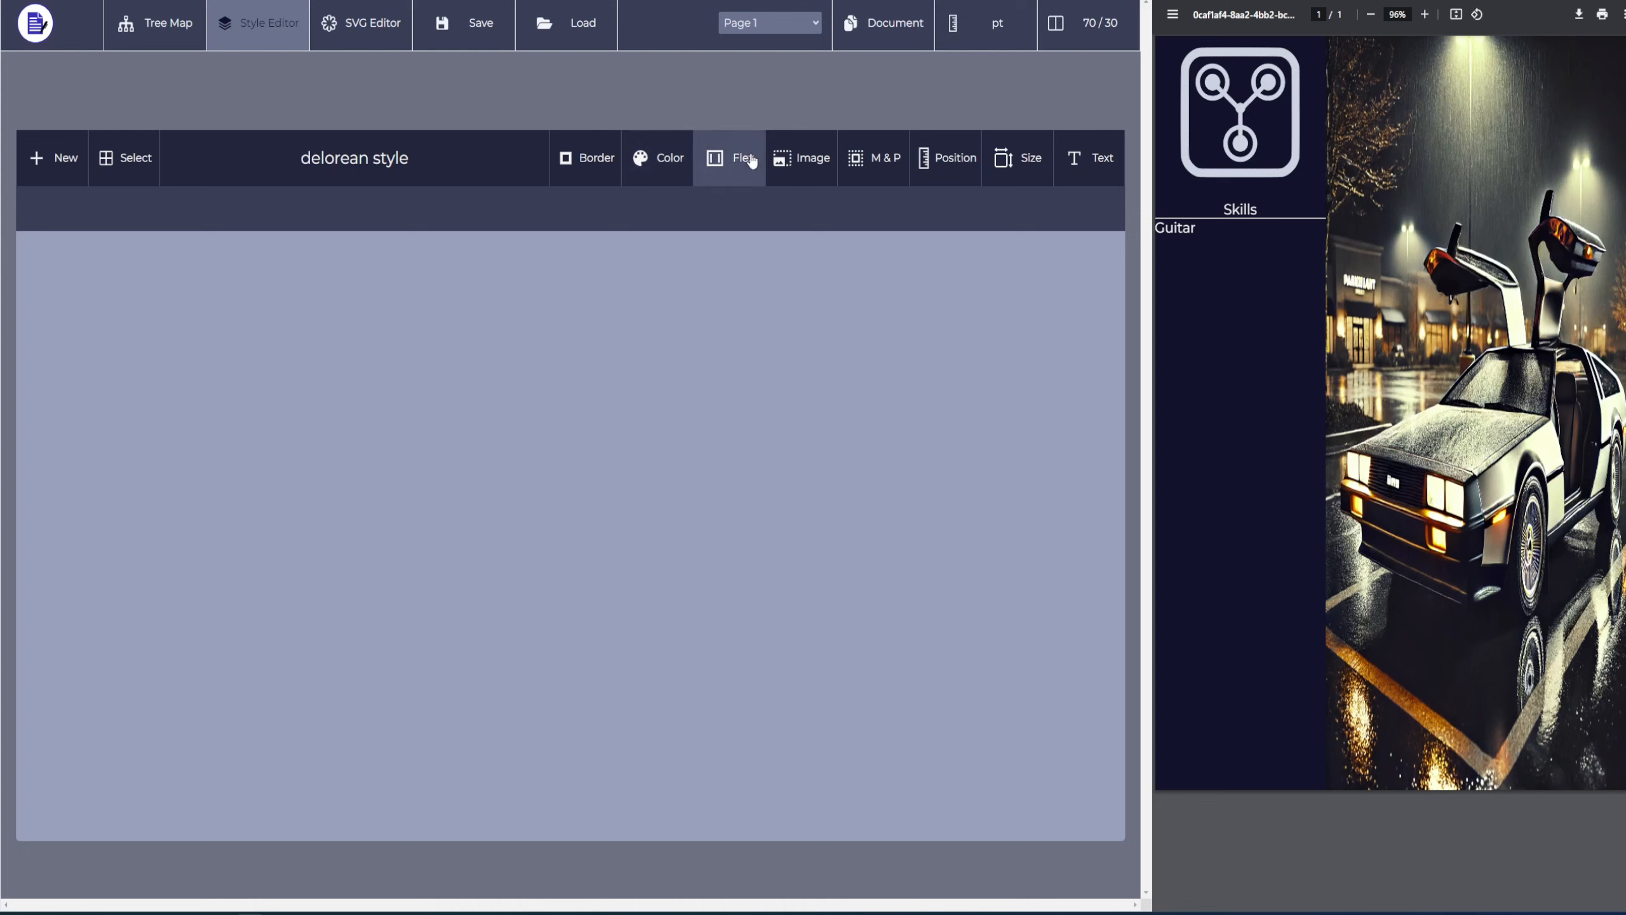
Enable object fit in "delorean style", try none, contain, cover and fill on the image, and settle on scale-down
{"action": "left_click", "coordinate": [808, 175]}
{"action": "left_click", "coordinate": [550, 428]}
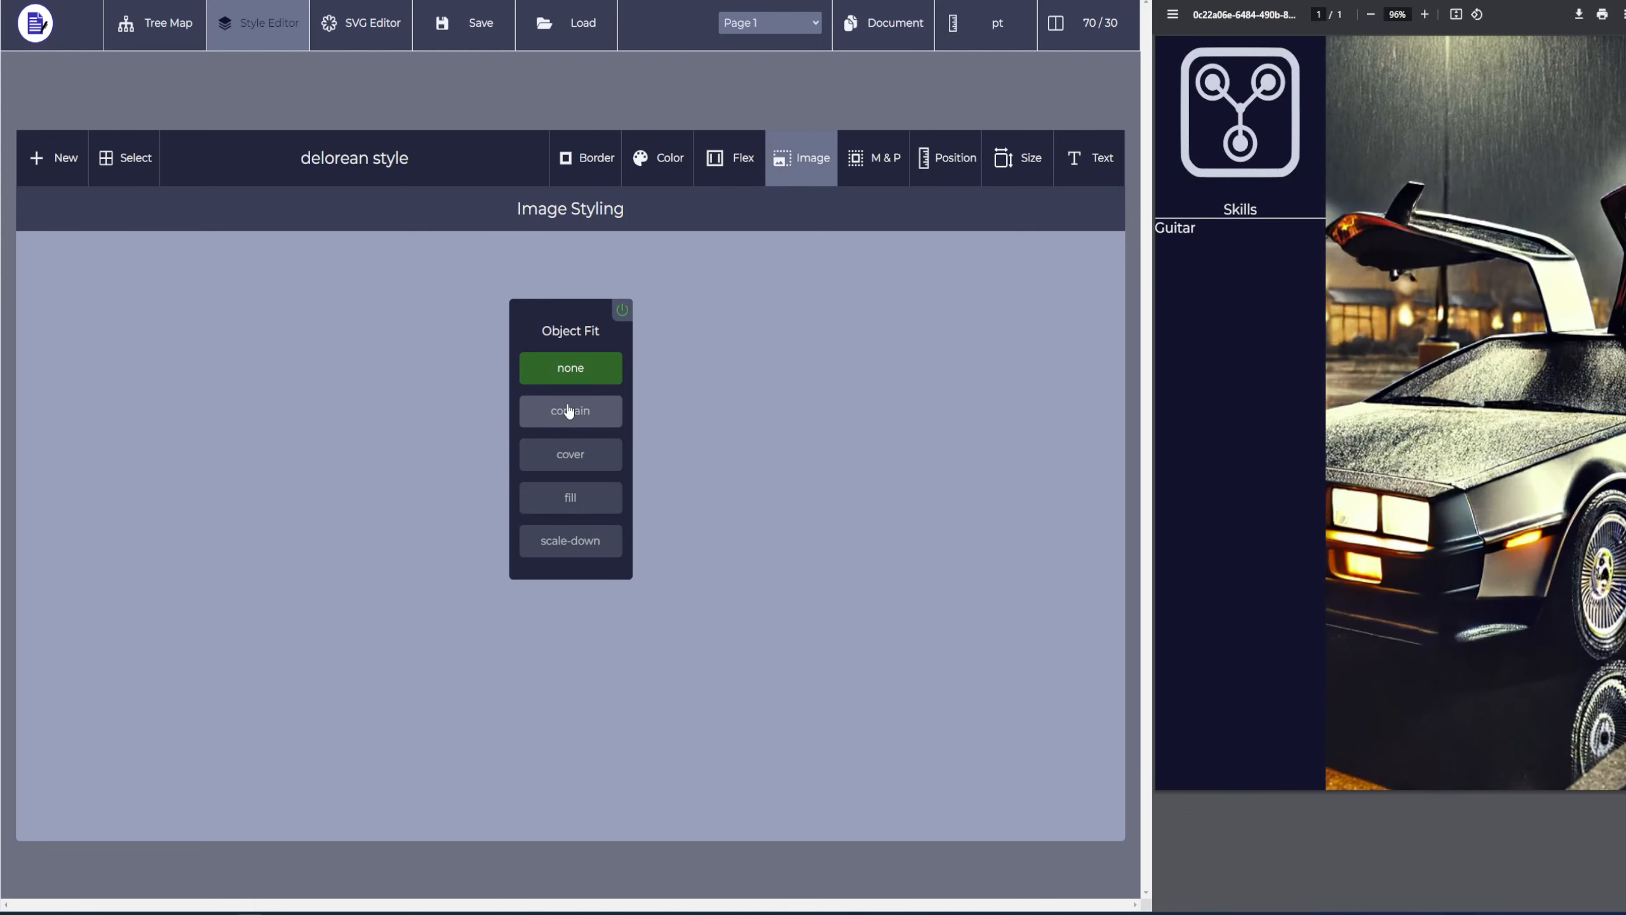
{"action": "left_click", "coordinate": [567, 413]}
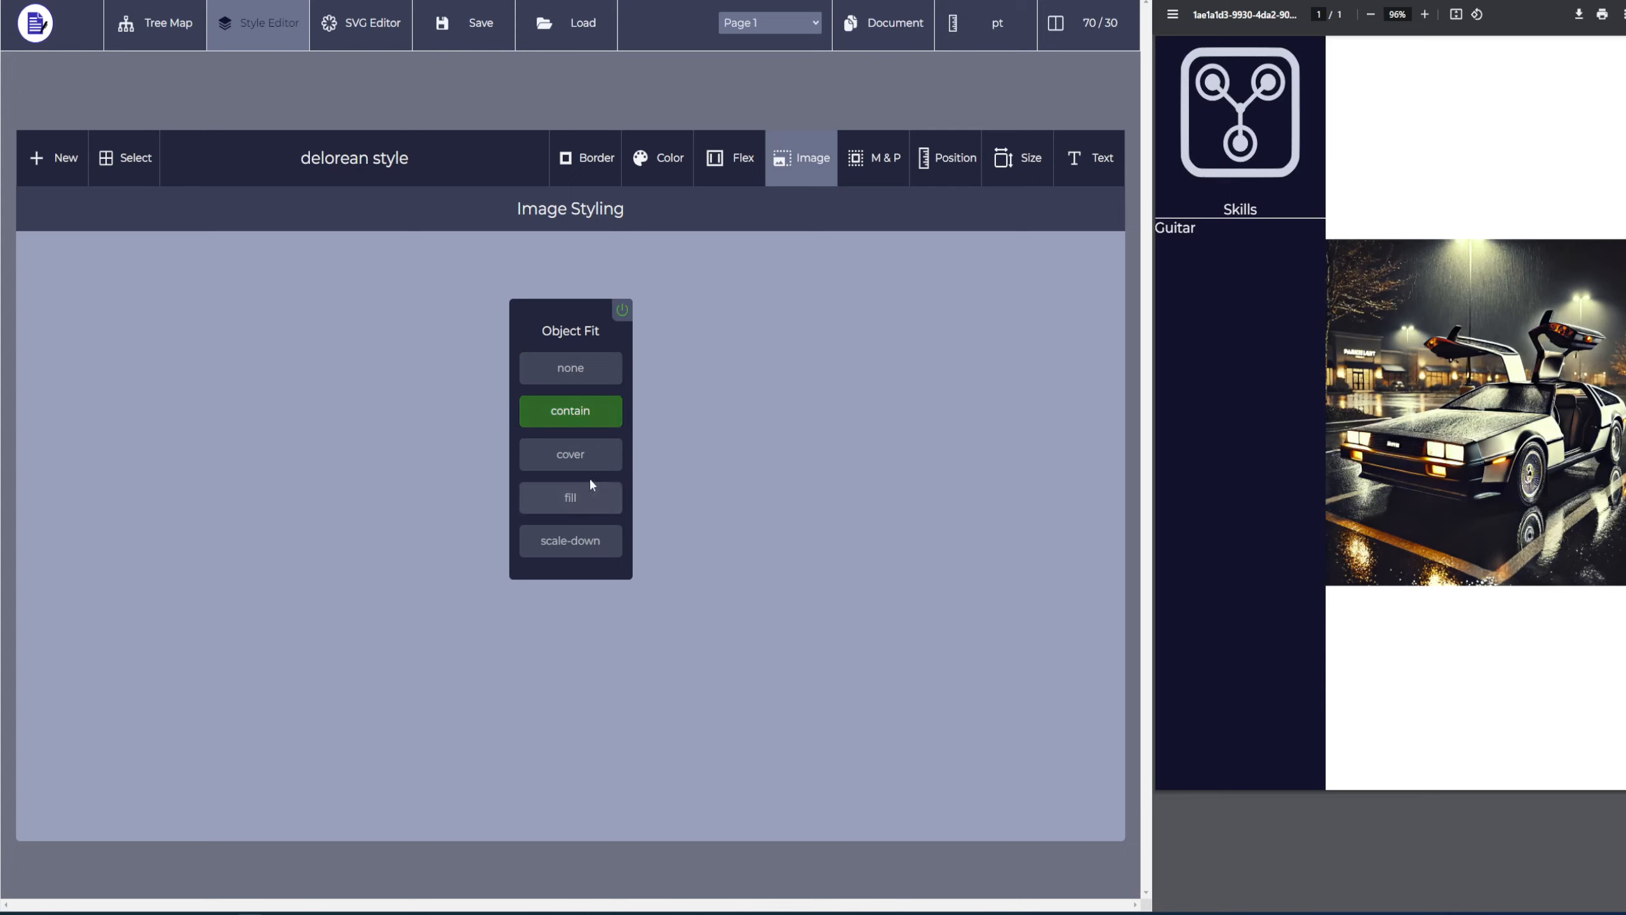
{"action": "left_click", "coordinate": [578, 368]}
{"action": "left_click", "coordinate": [571, 415]}
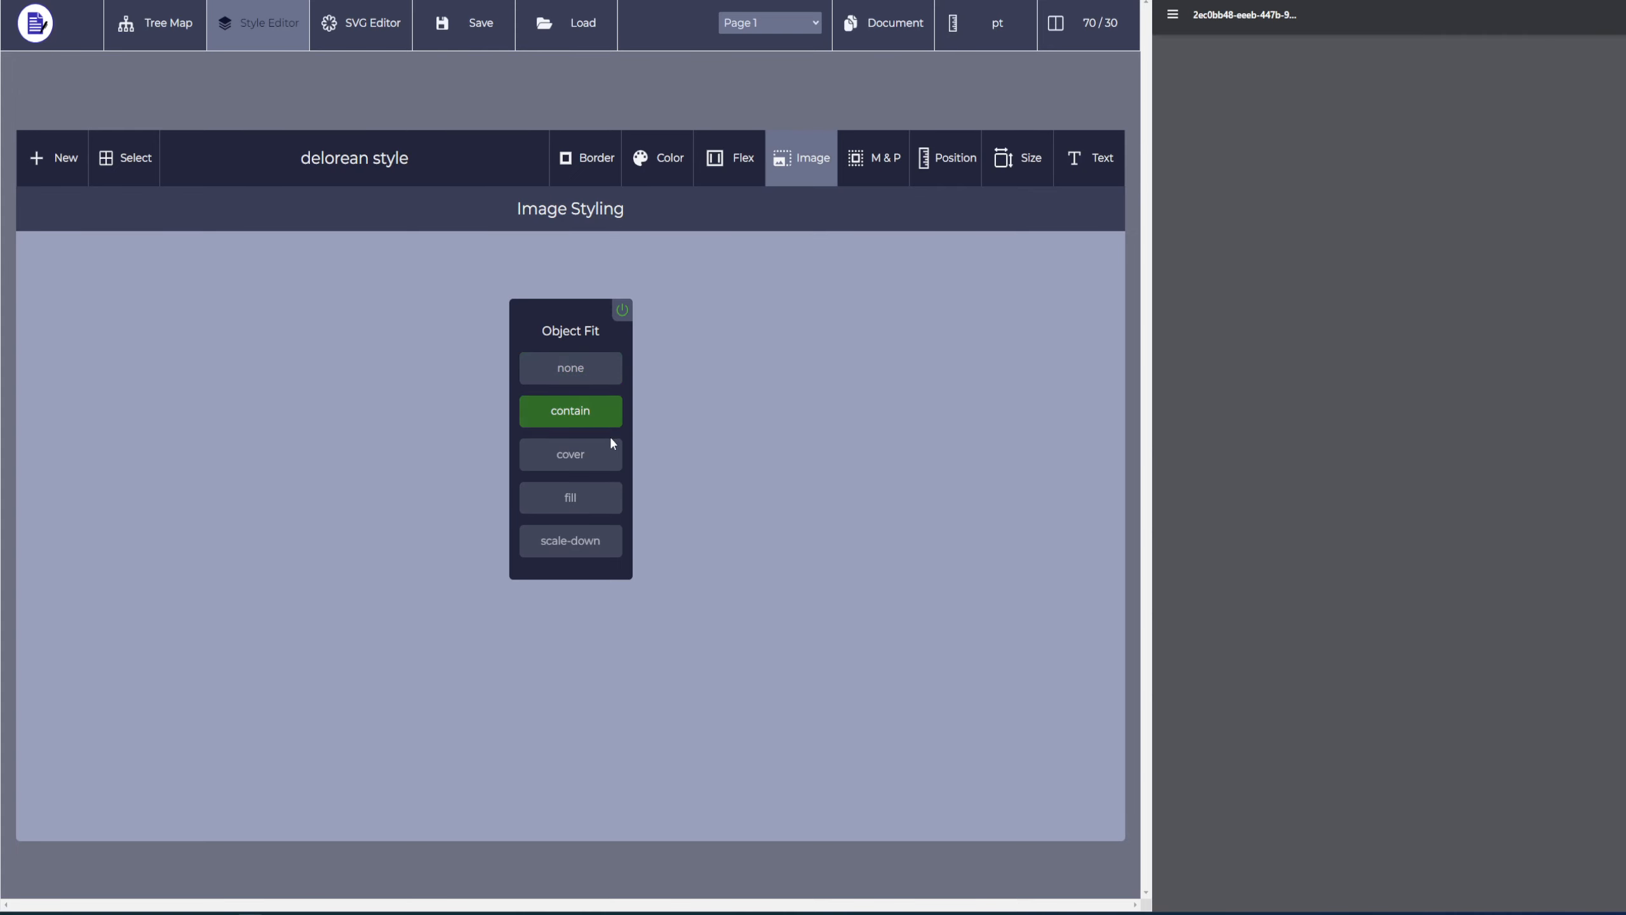
{"action": "left_click", "coordinate": [576, 456]}
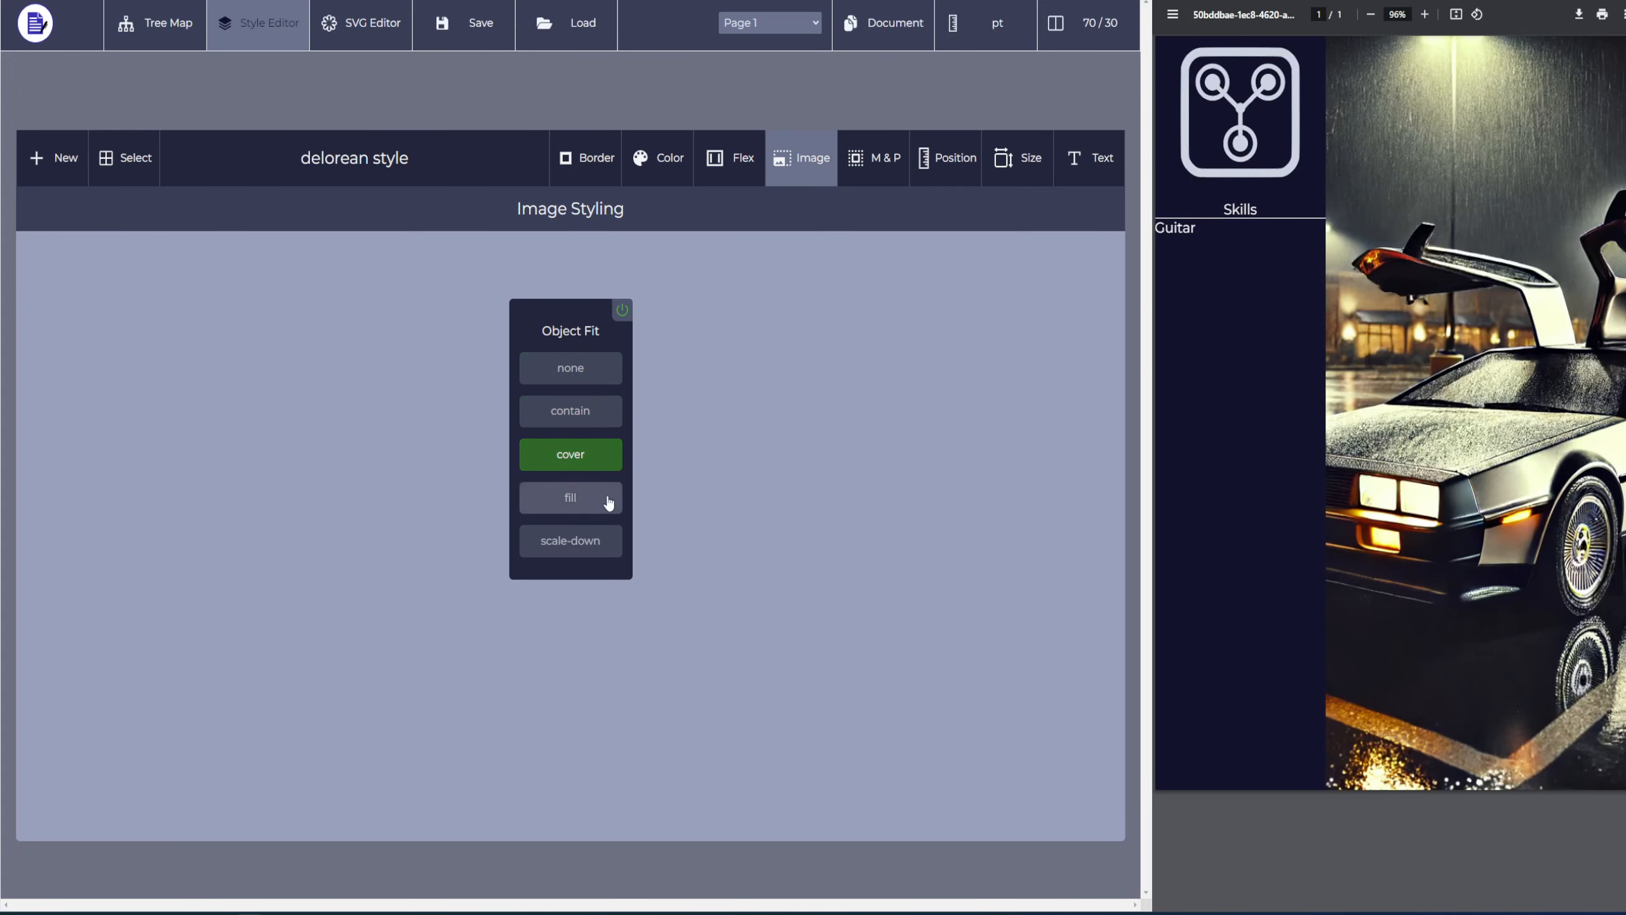
{"action": "left_click", "coordinate": [608, 502]}
{"action": "left_click", "coordinate": [580, 546]}
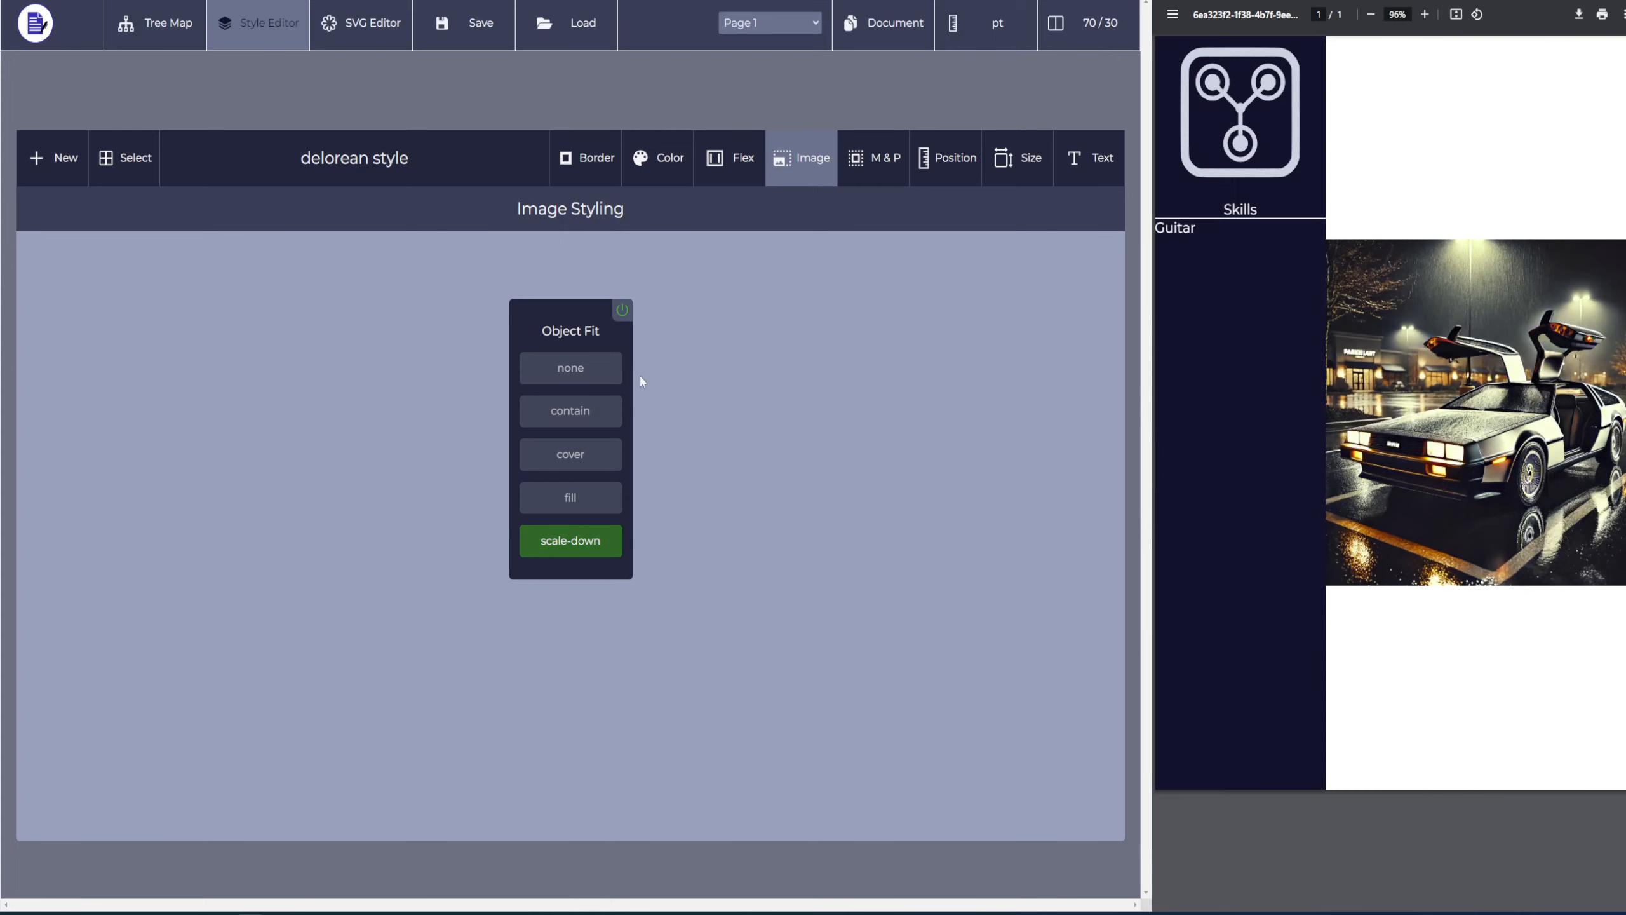
Look over the width and height settings of "delorean style" and return to the document's tree map
{"action": "left_click", "coordinate": [1024, 169]}
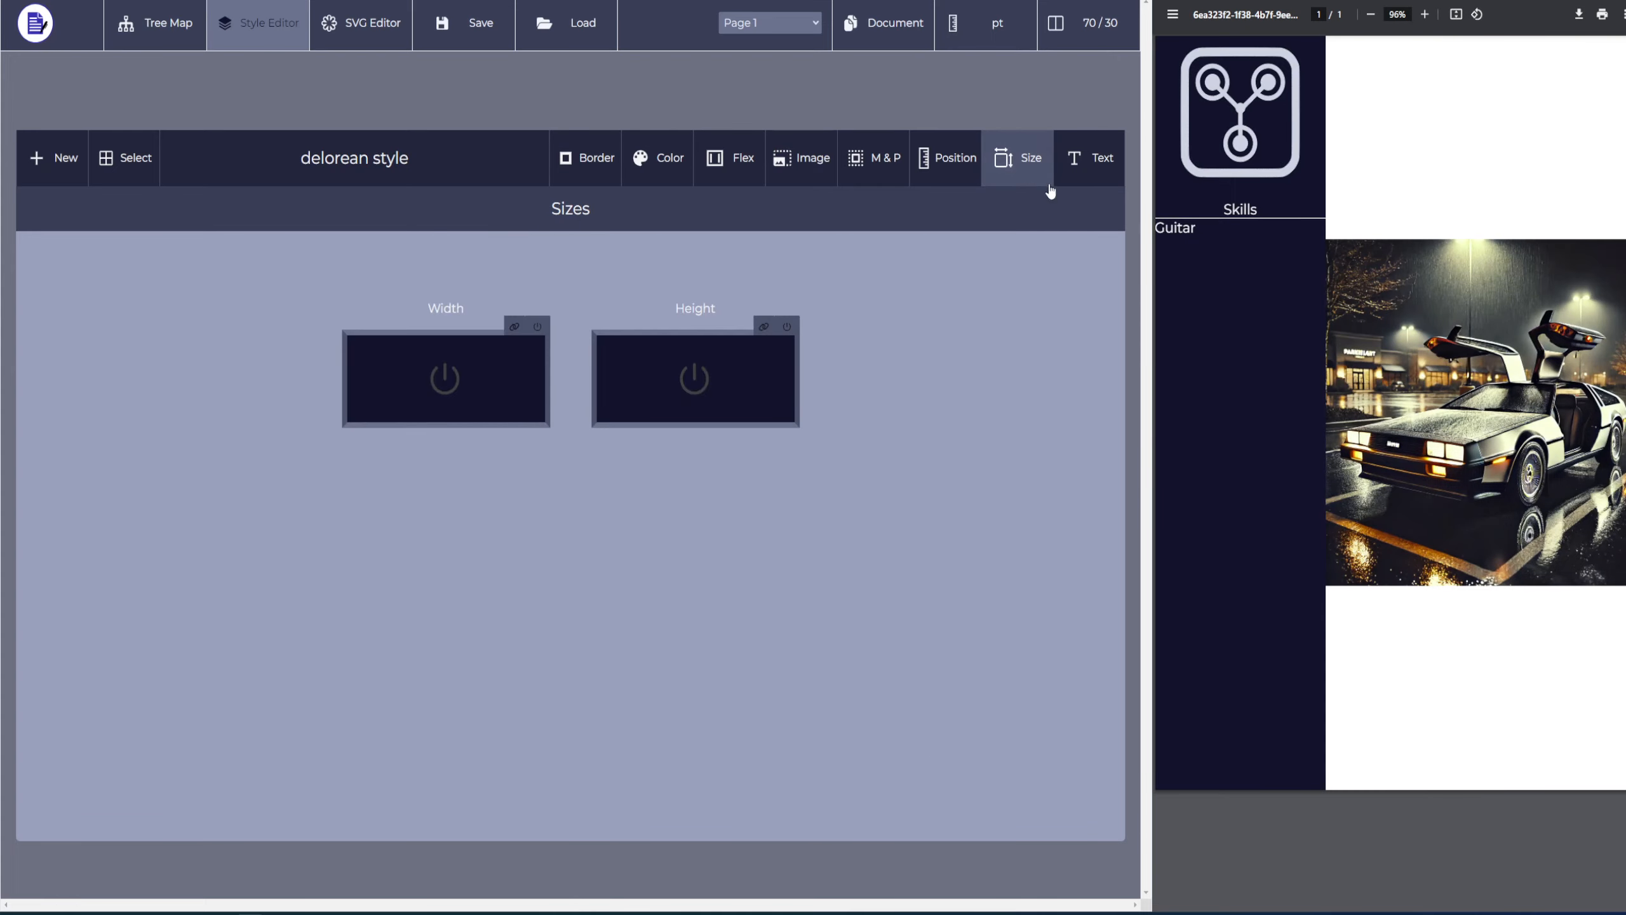
{"action": "left_click", "coordinate": [367, 413]}
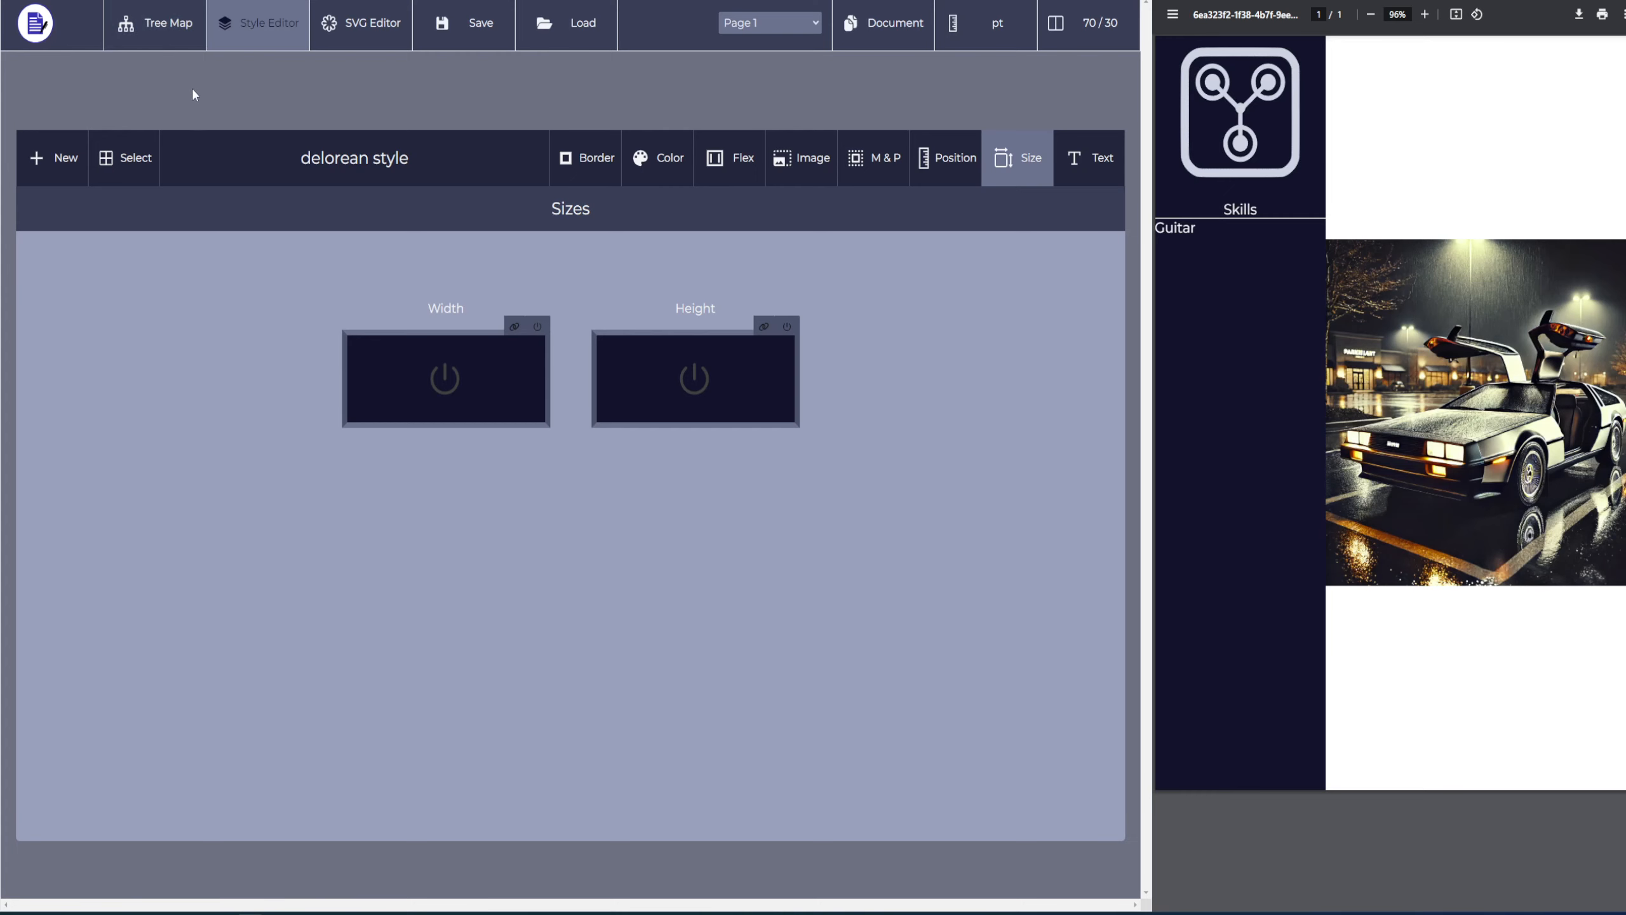
{"action": "left_click", "coordinate": [163, 22]}
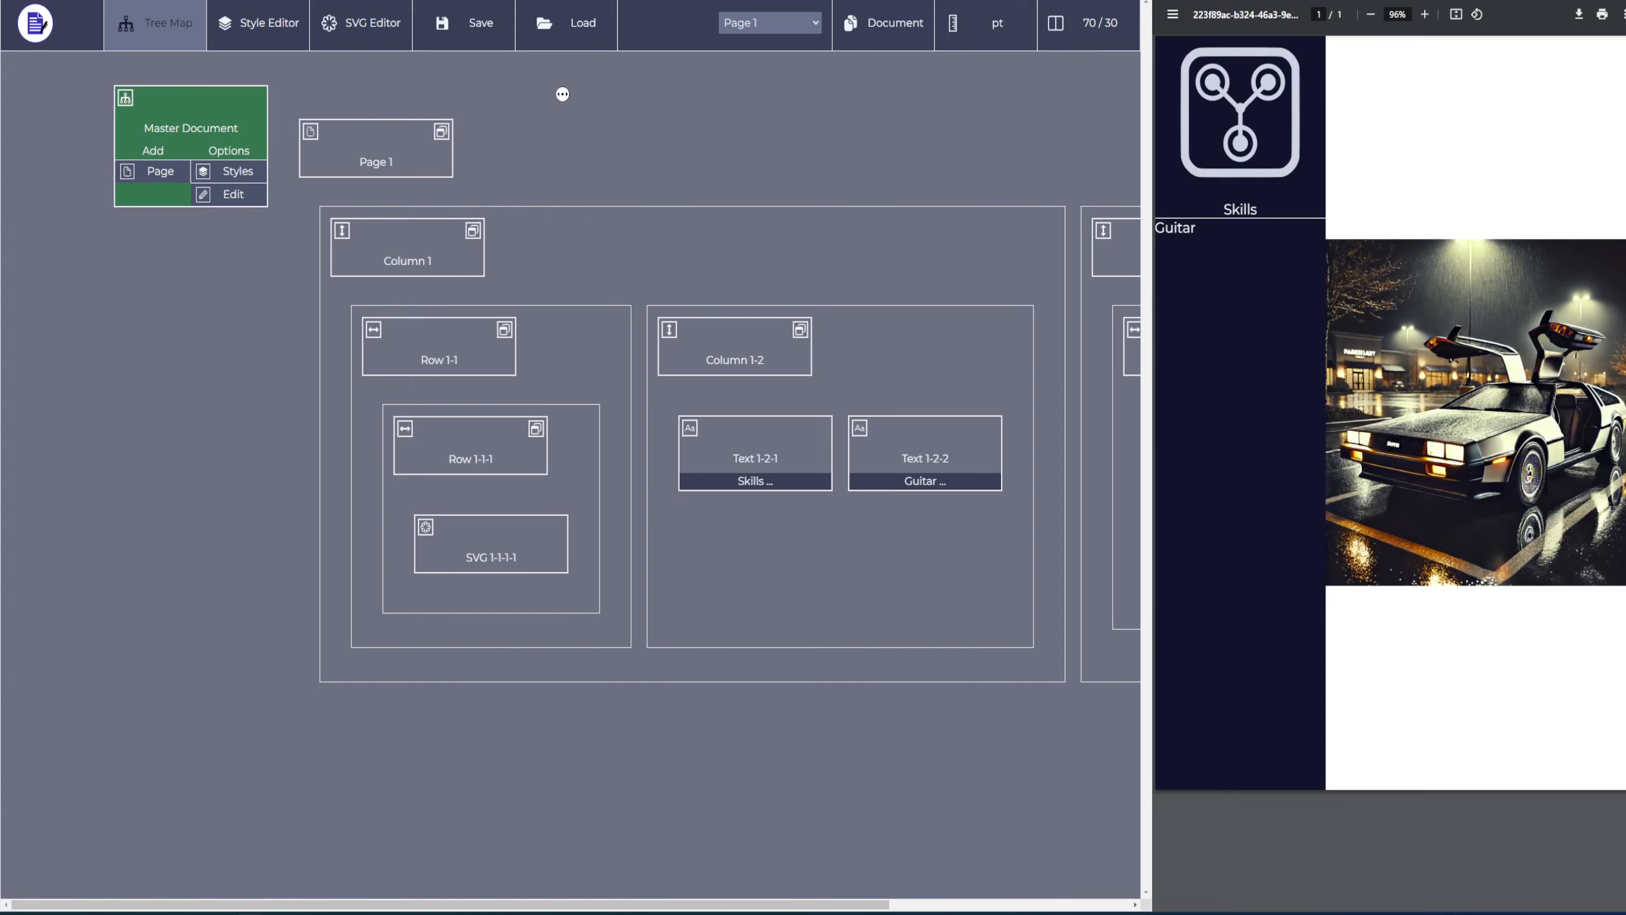
{"action": "scroll", "coordinate": [562, 94], "scroll_direction": "right", "scroll_amount": 5}
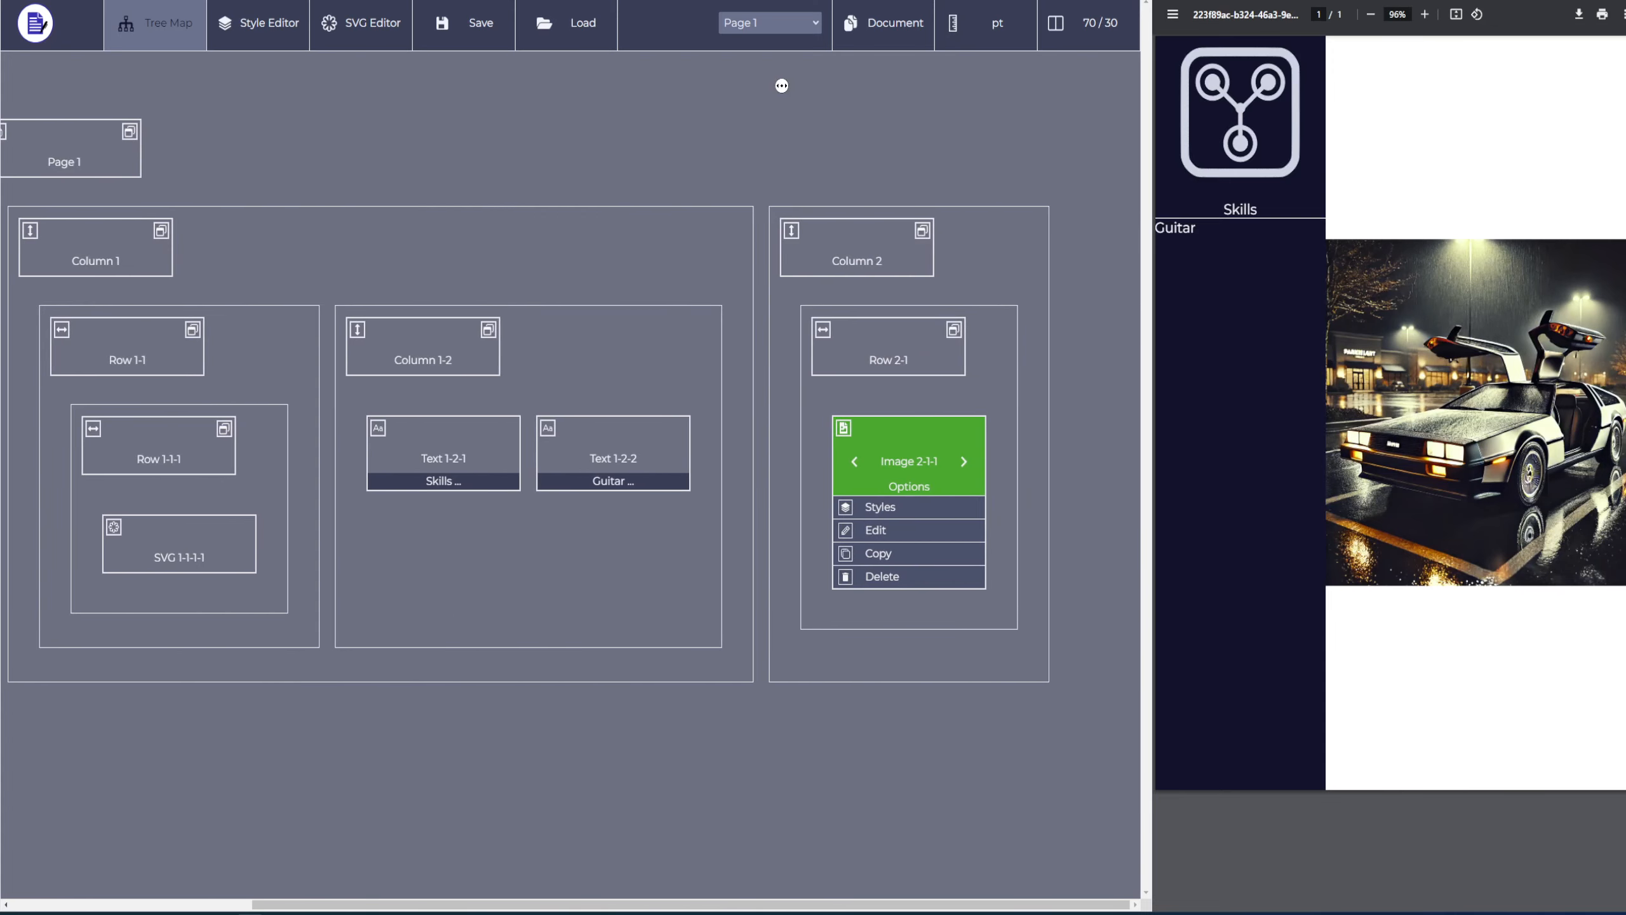
{"action": "scroll", "coordinate": [781, 84], "scroll_direction": "left", "scroll_amount": 5}
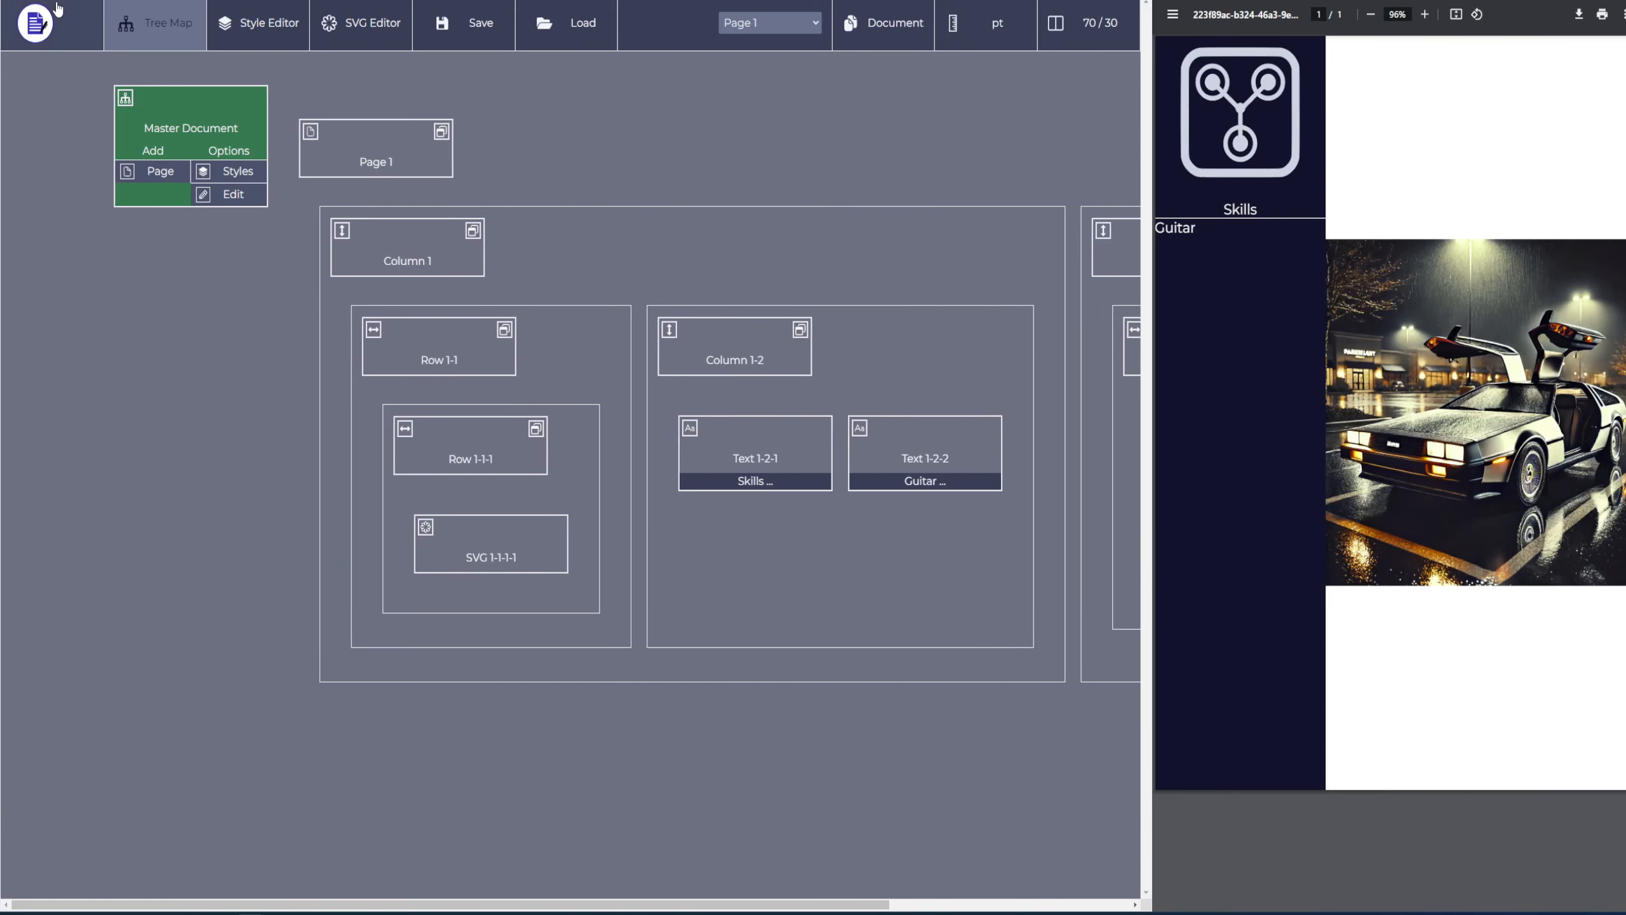
Return to the homepage, resume the document and look over its tree from Column 1 to the image in Row 2-1
{"action": "left_click", "coordinate": [63, 26]}
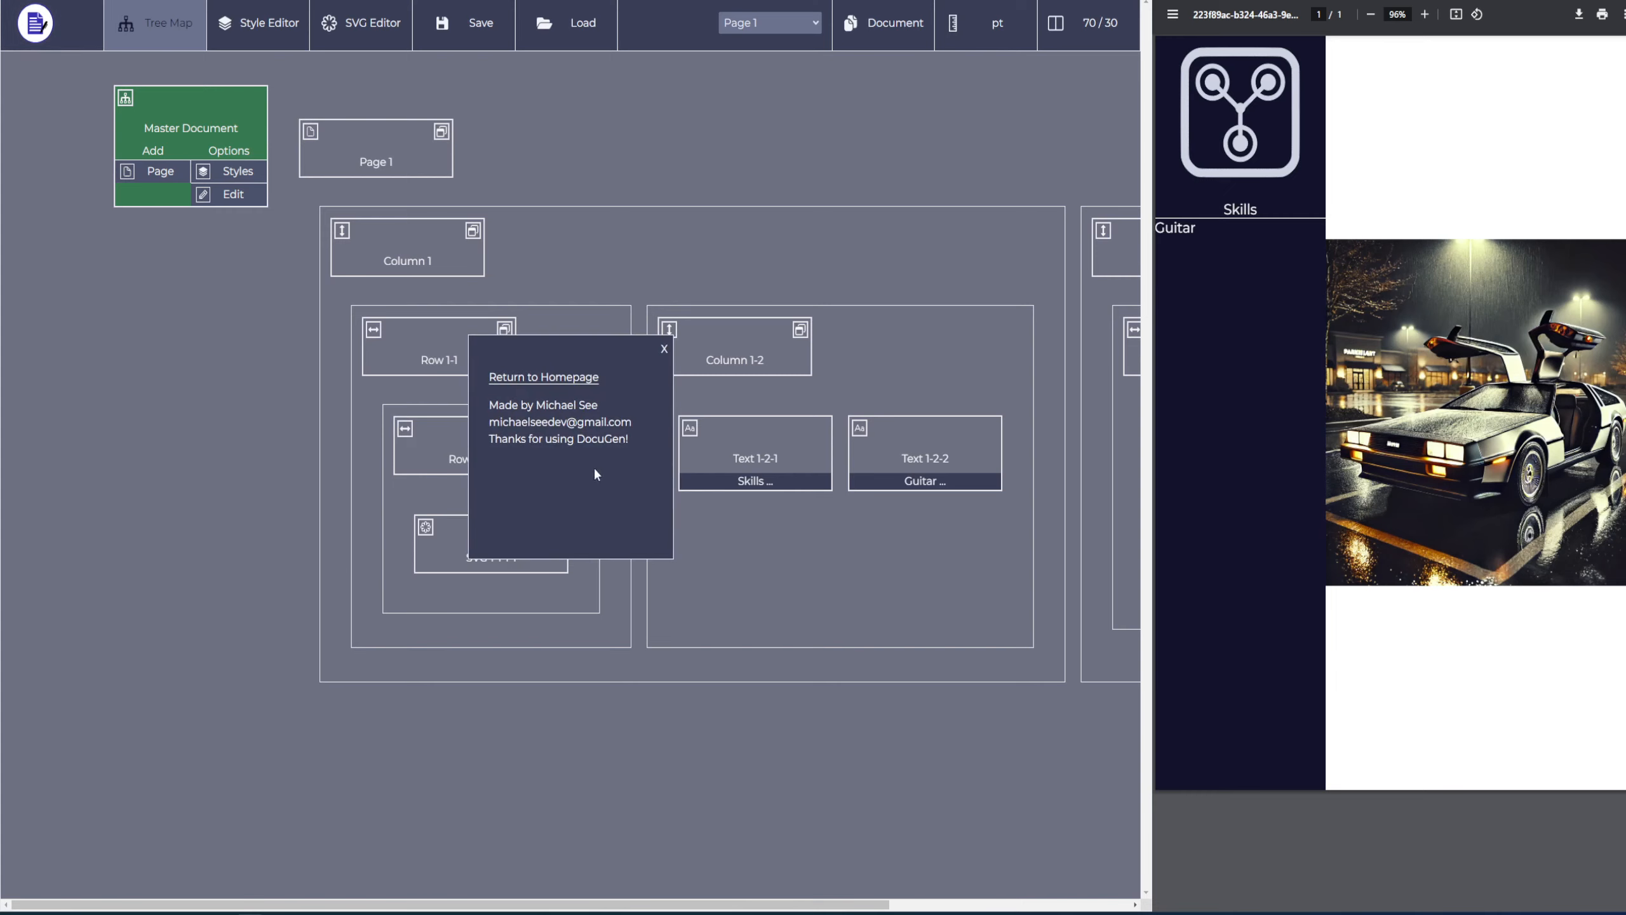
{"action": "left_click", "coordinate": [554, 391]}
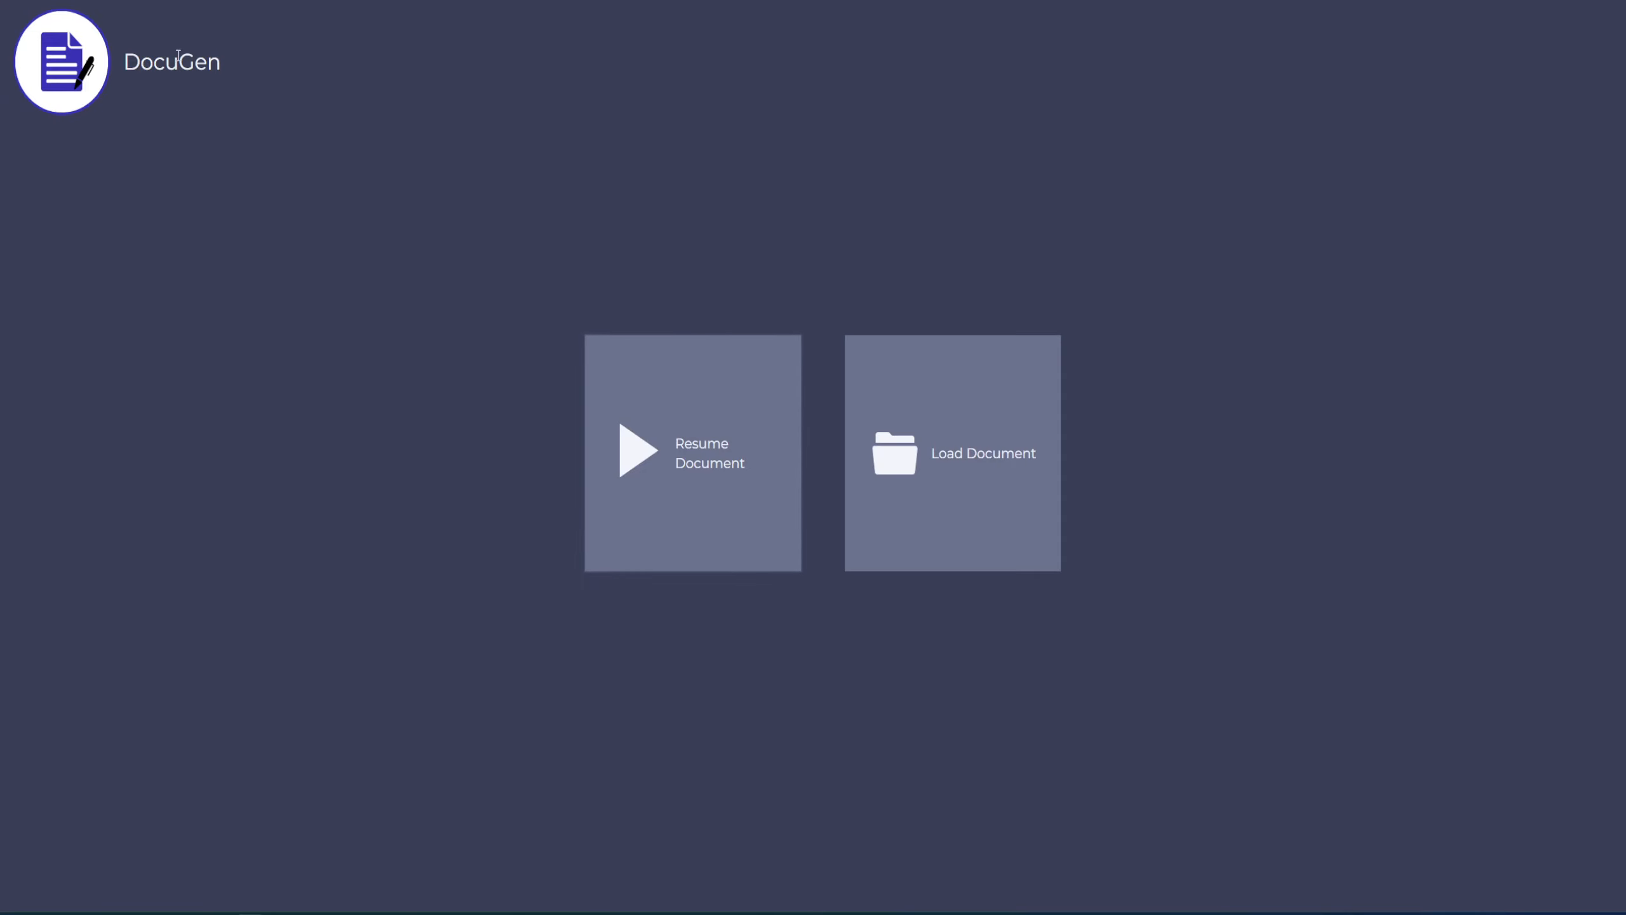
{"action": "left_click", "coordinate": [715, 370]}
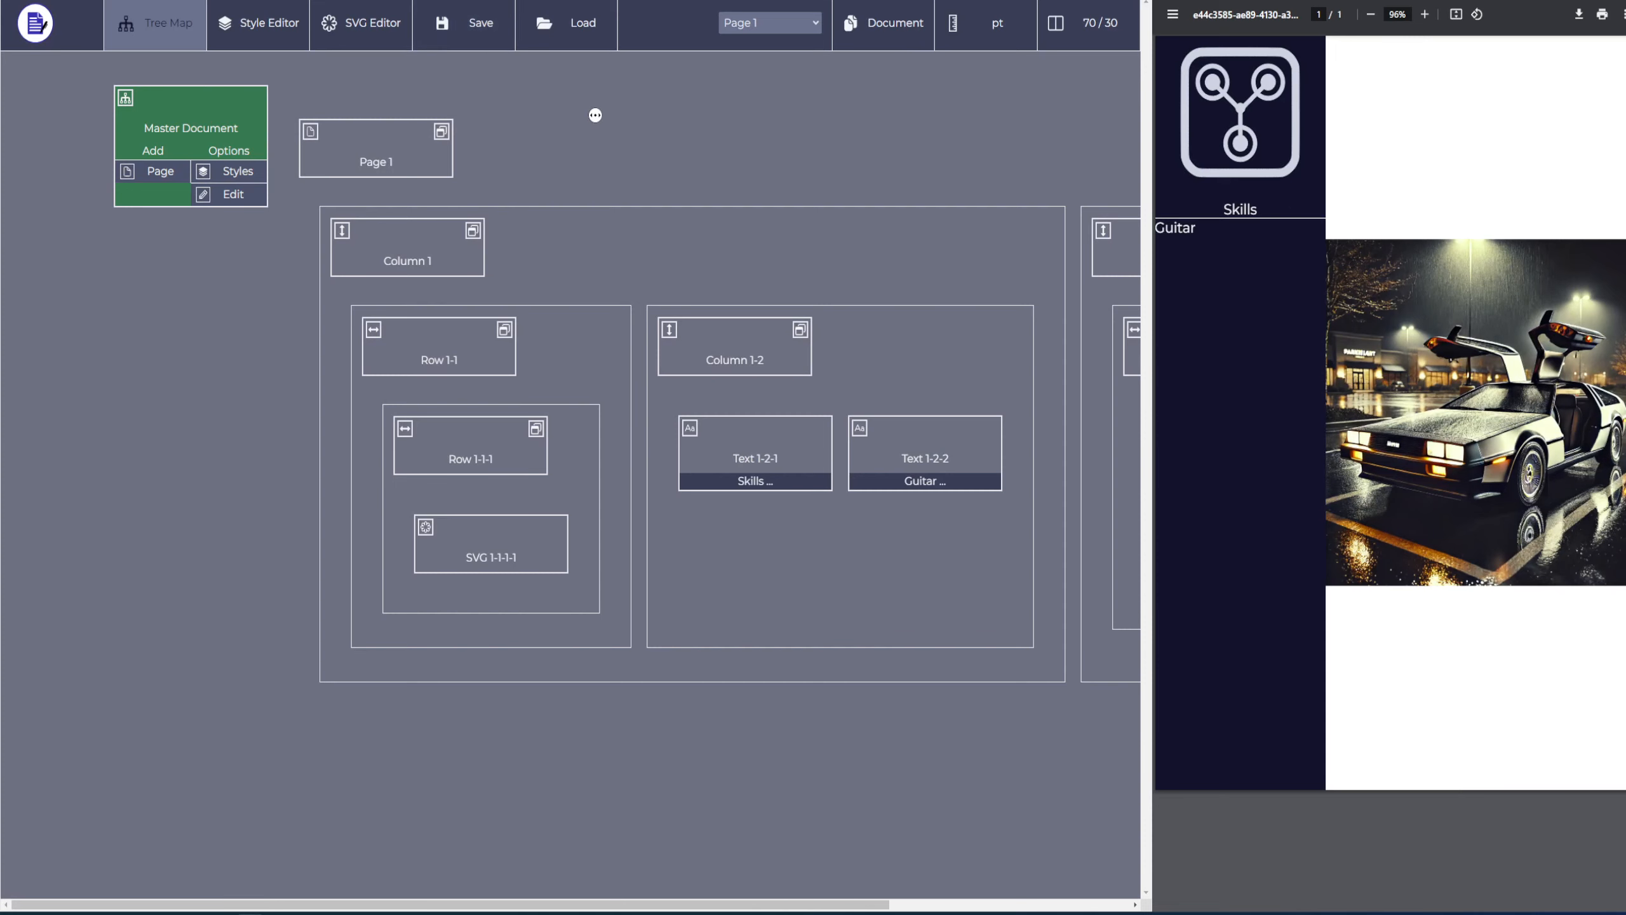
{"action": "scroll", "coordinate": [669, 115], "scroll_direction": "right", "scroll_amount": 4}
{"action": "scroll", "coordinate": [668, 115], "scroll_direction": "right", "scroll_amount": 1}
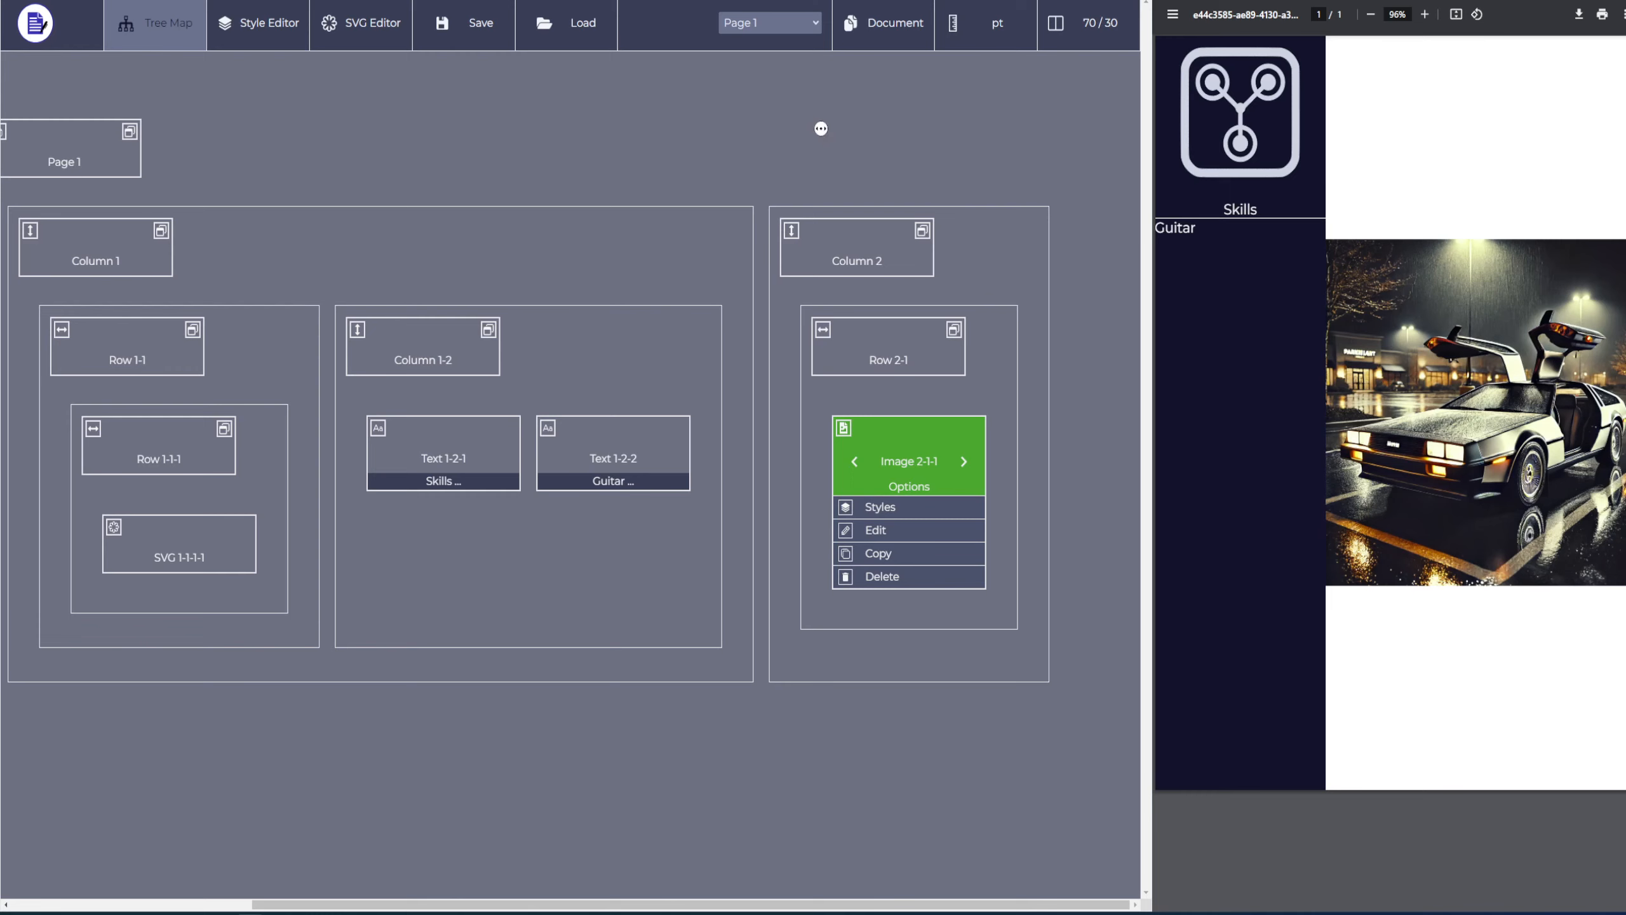
{"action": "scroll", "coordinate": [664, 95], "scroll_direction": "left", "scroll_amount": 5}
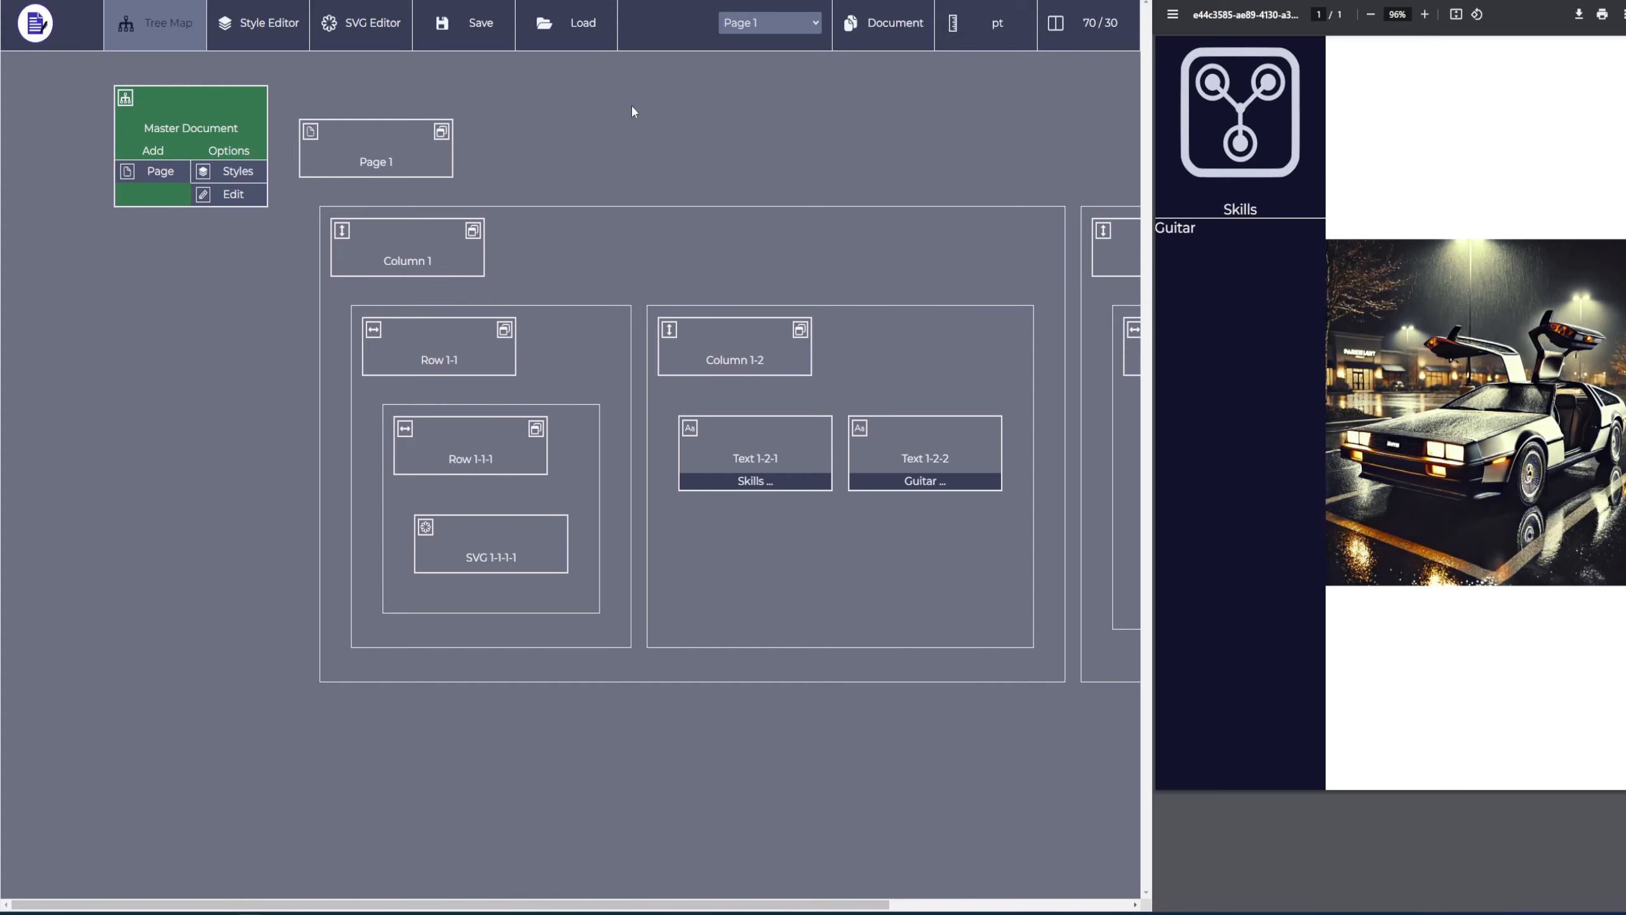
{"action": "scroll", "coordinate": [737, 89], "scroll_direction": "right", "scroll_amount": 5}
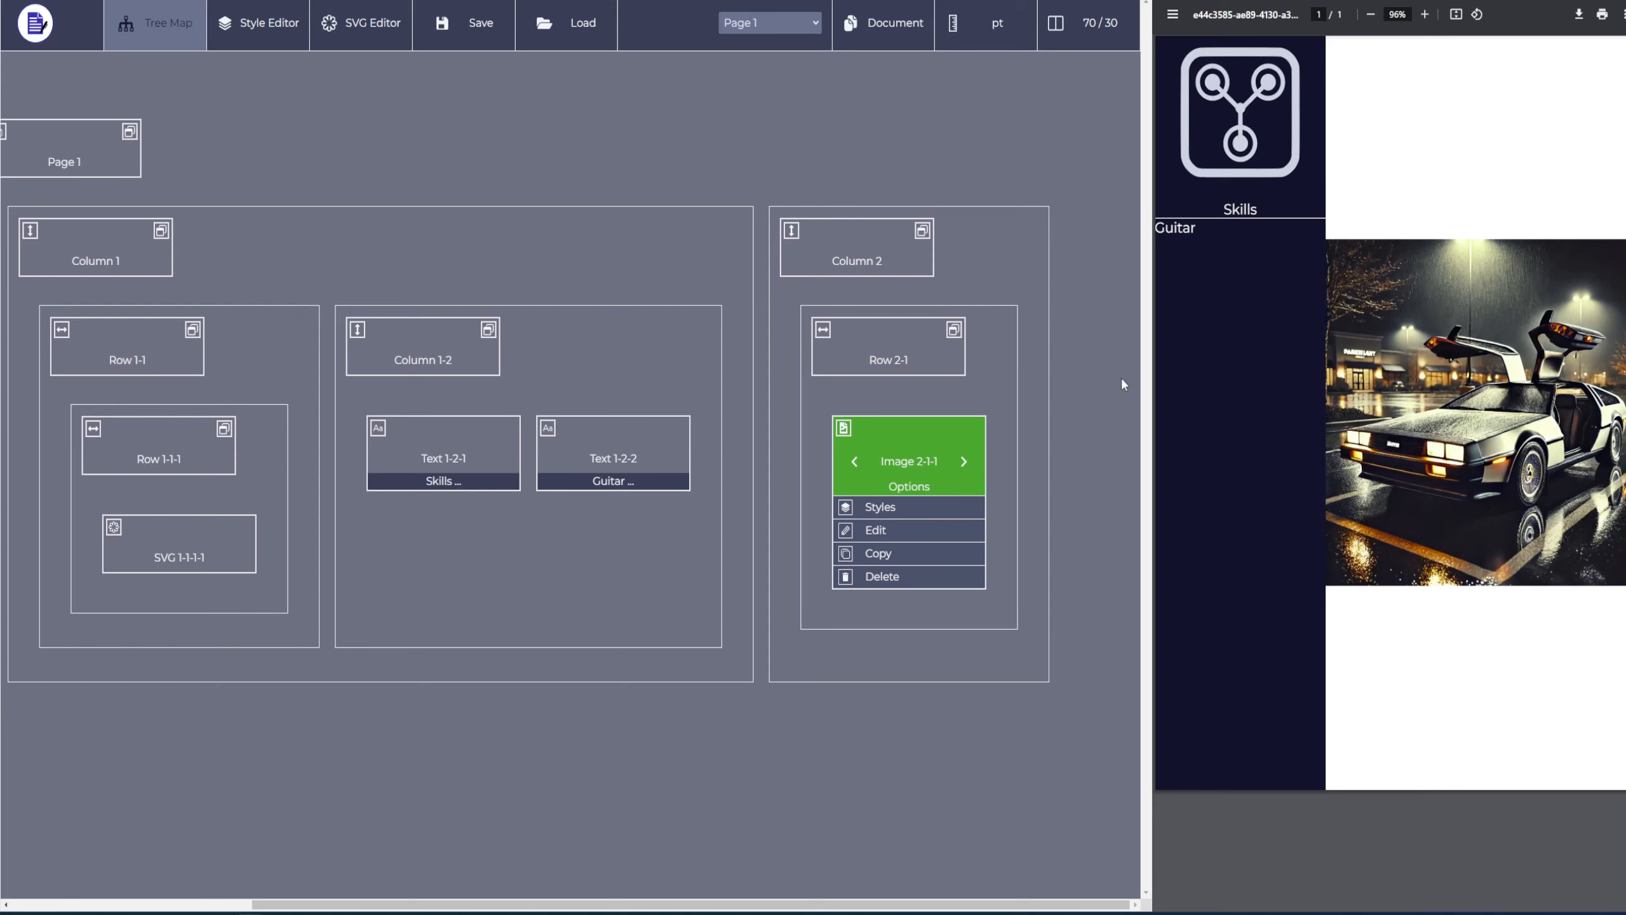
{"action": "scroll", "coordinate": [893, 128], "scroll_direction": "left", "scroll_amount": 5}
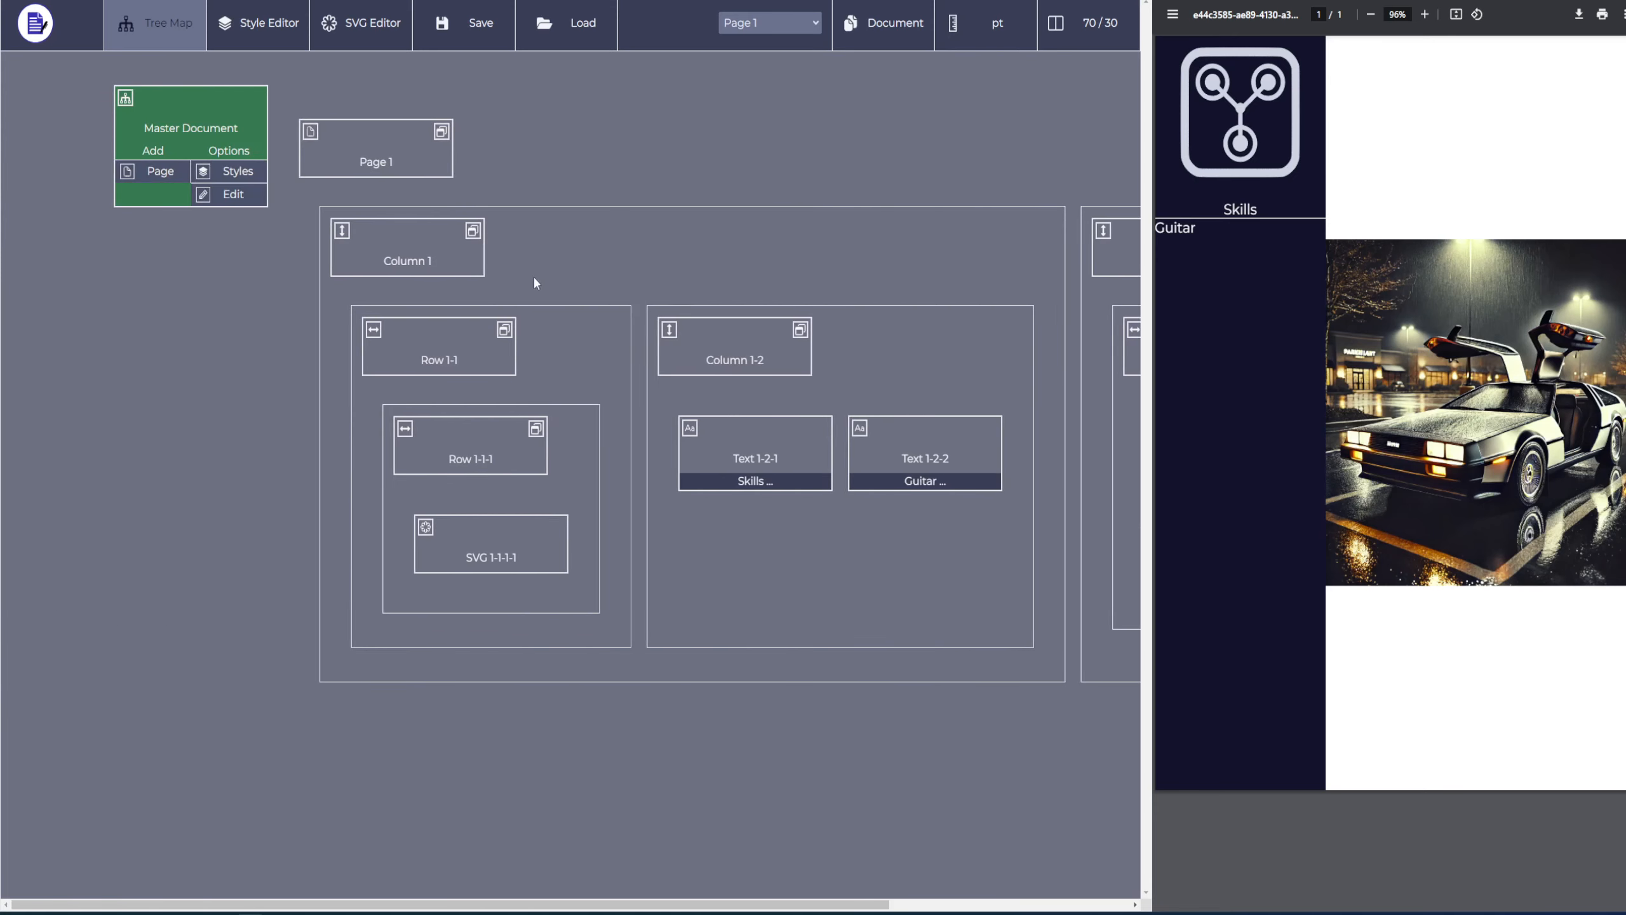
Copy Column 1 with all its contents and paste it into Page 1 after Column 2
{"action": "left_click", "coordinate": [422, 237]}
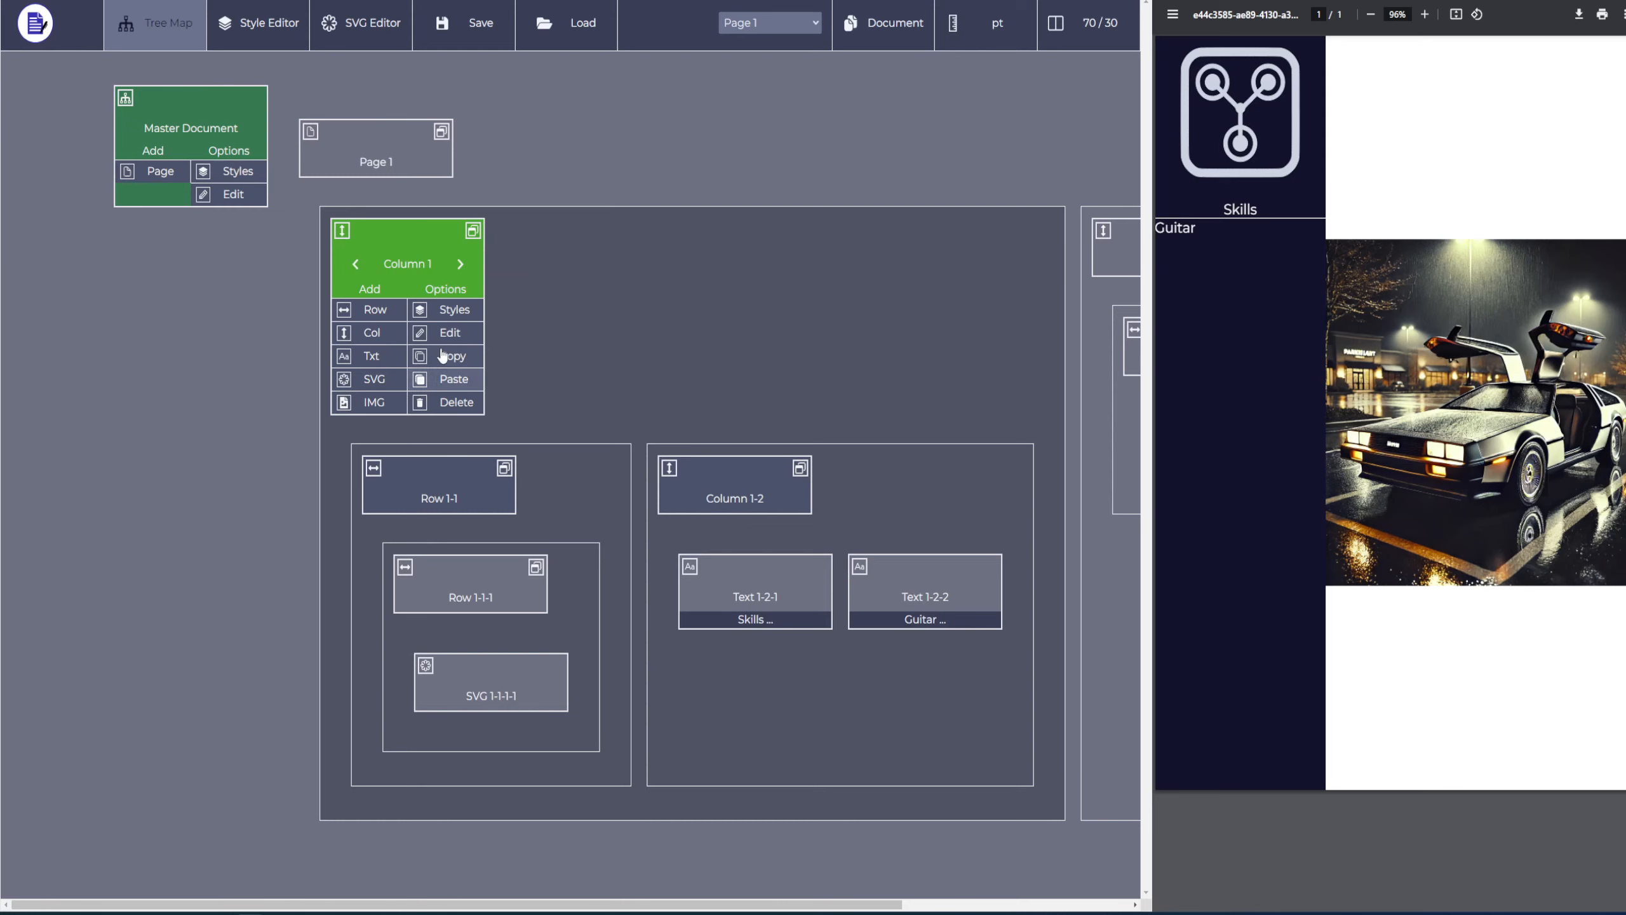
{"action": "scroll", "coordinate": [724, 141], "scroll_direction": "right", "scroll_amount": 5}
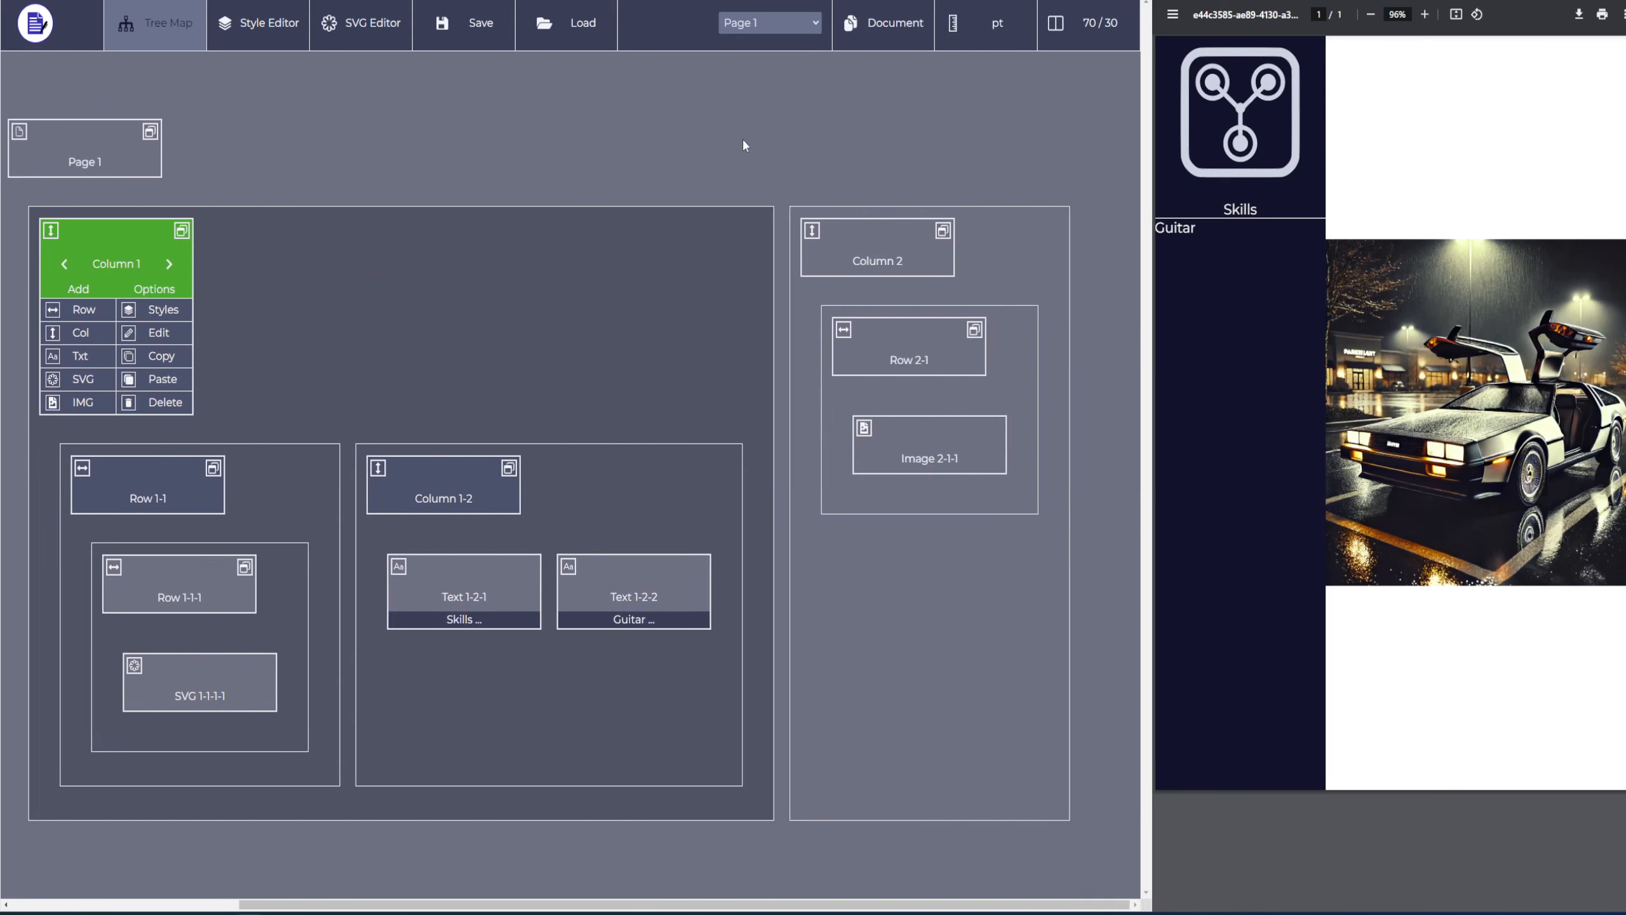
{"action": "scroll", "coordinate": [640, 146], "scroll_direction": "left", "scroll_amount": 5}
{"action": "left_click", "coordinate": [456, 356]}
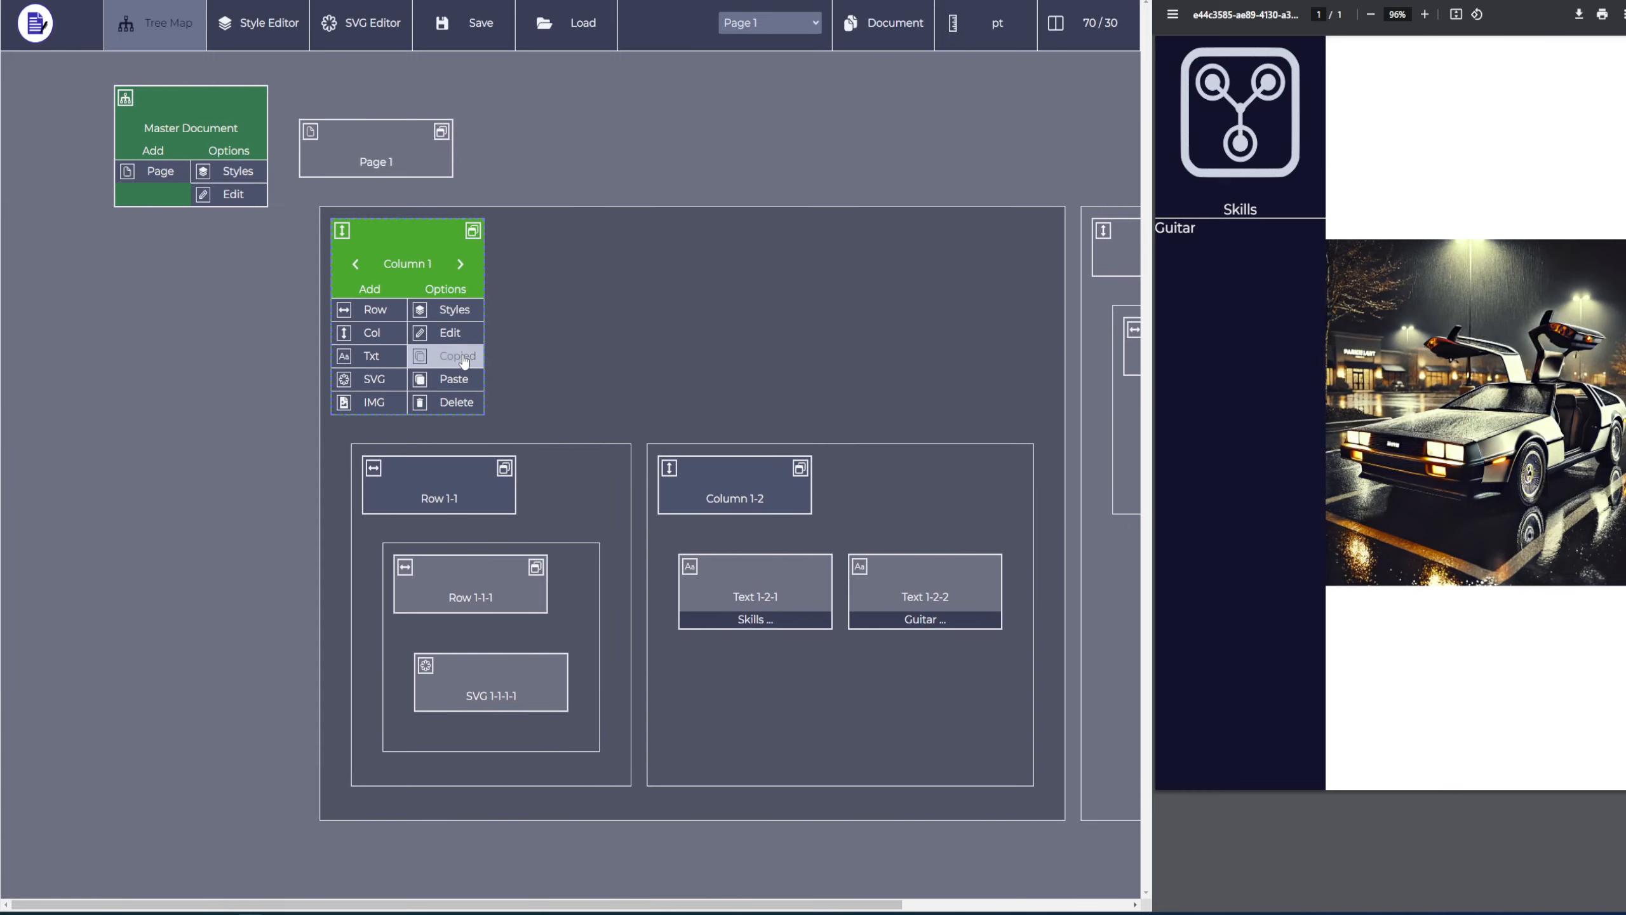
{"action": "scroll", "coordinate": [641, 153], "scroll_direction": "right", "scroll_amount": 5}
{"action": "scroll", "coordinate": [497, 160], "scroll_direction": "left", "scroll_amount": 5}
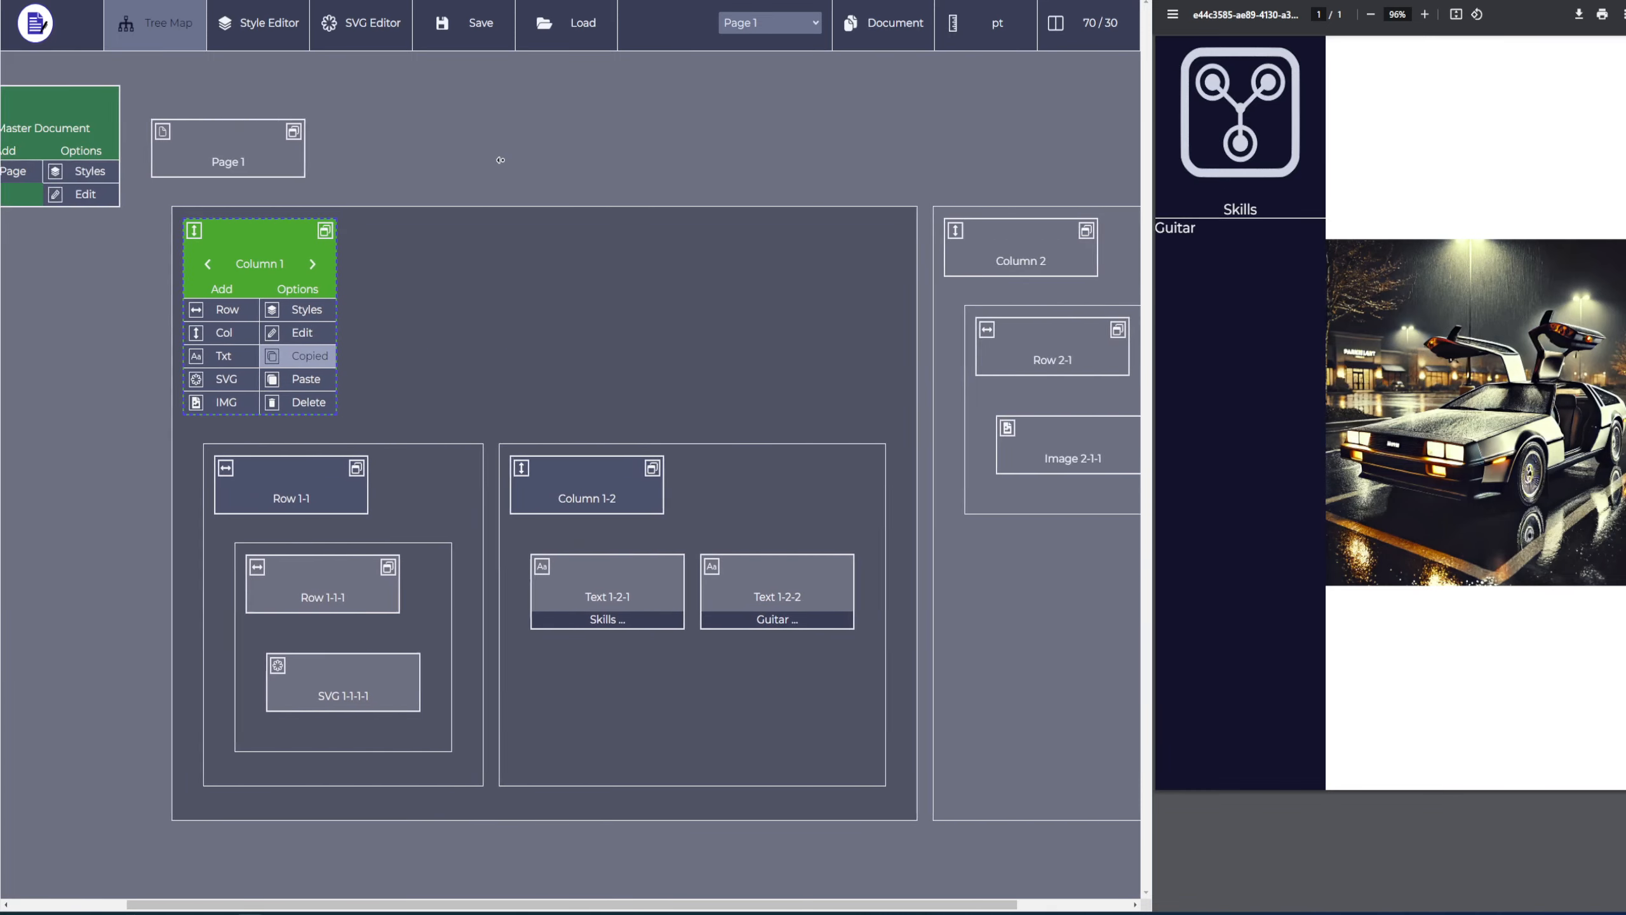
{"action": "left_click", "coordinate": [422, 167]}
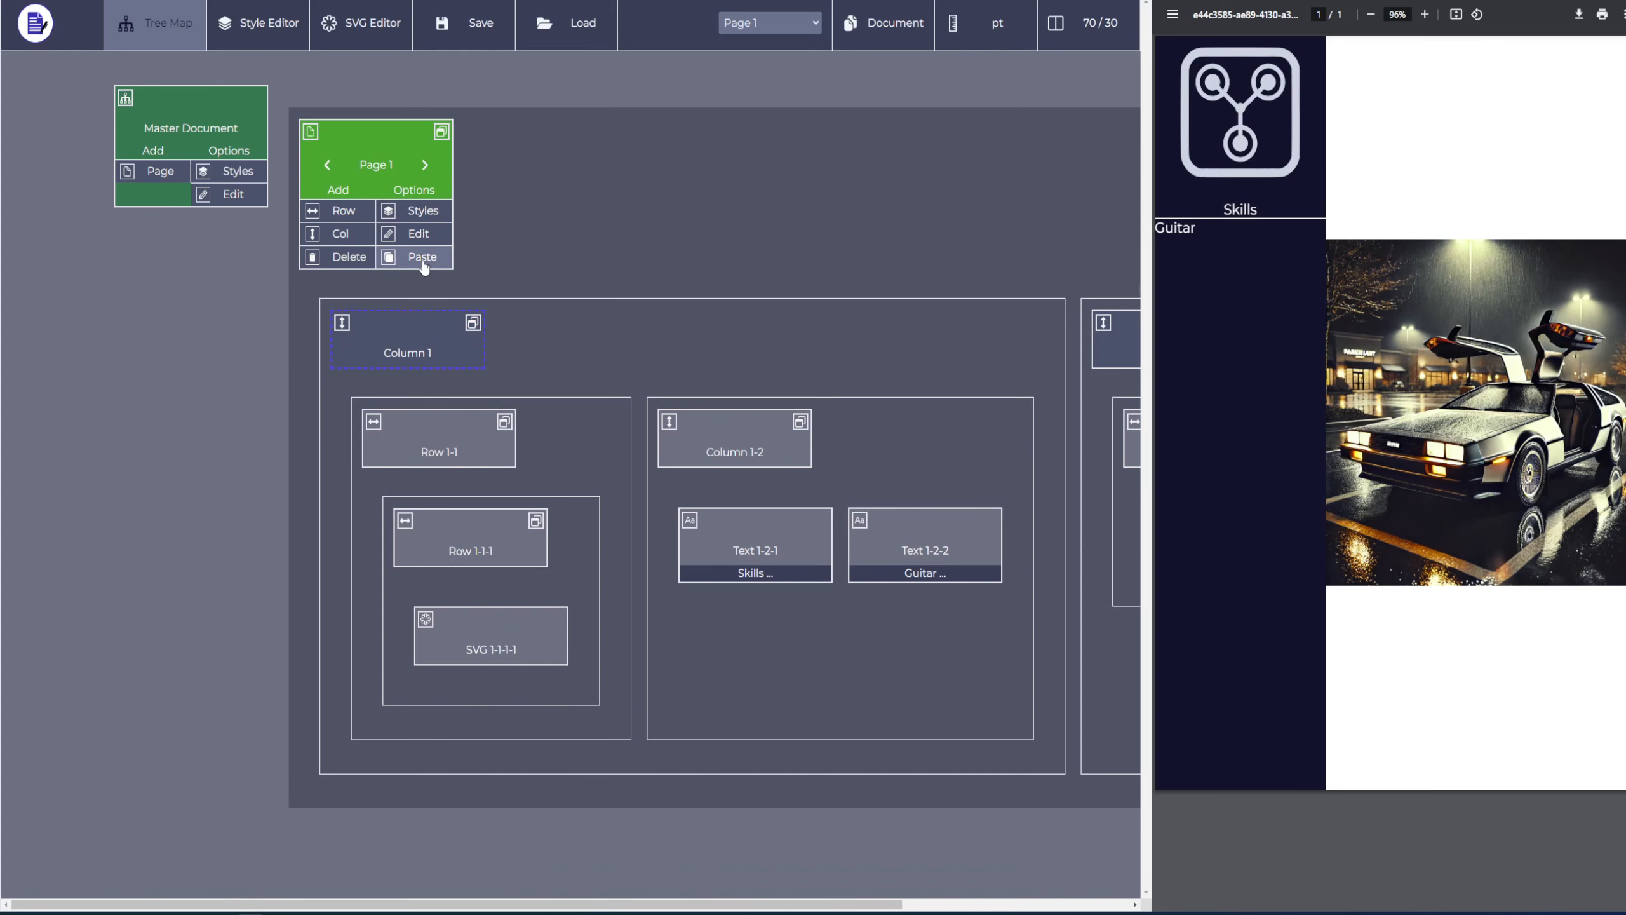
{"action": "left_click", "coordinate": [387, 257]}
{"action": "scroll", "coordinate": [792, 141], "scroll_direction": "right", "scroll_amount": 5}
{"action": "scroll", "coordinate": [792, 141], "scroll_direction": "right", "scroll_amount": 10}
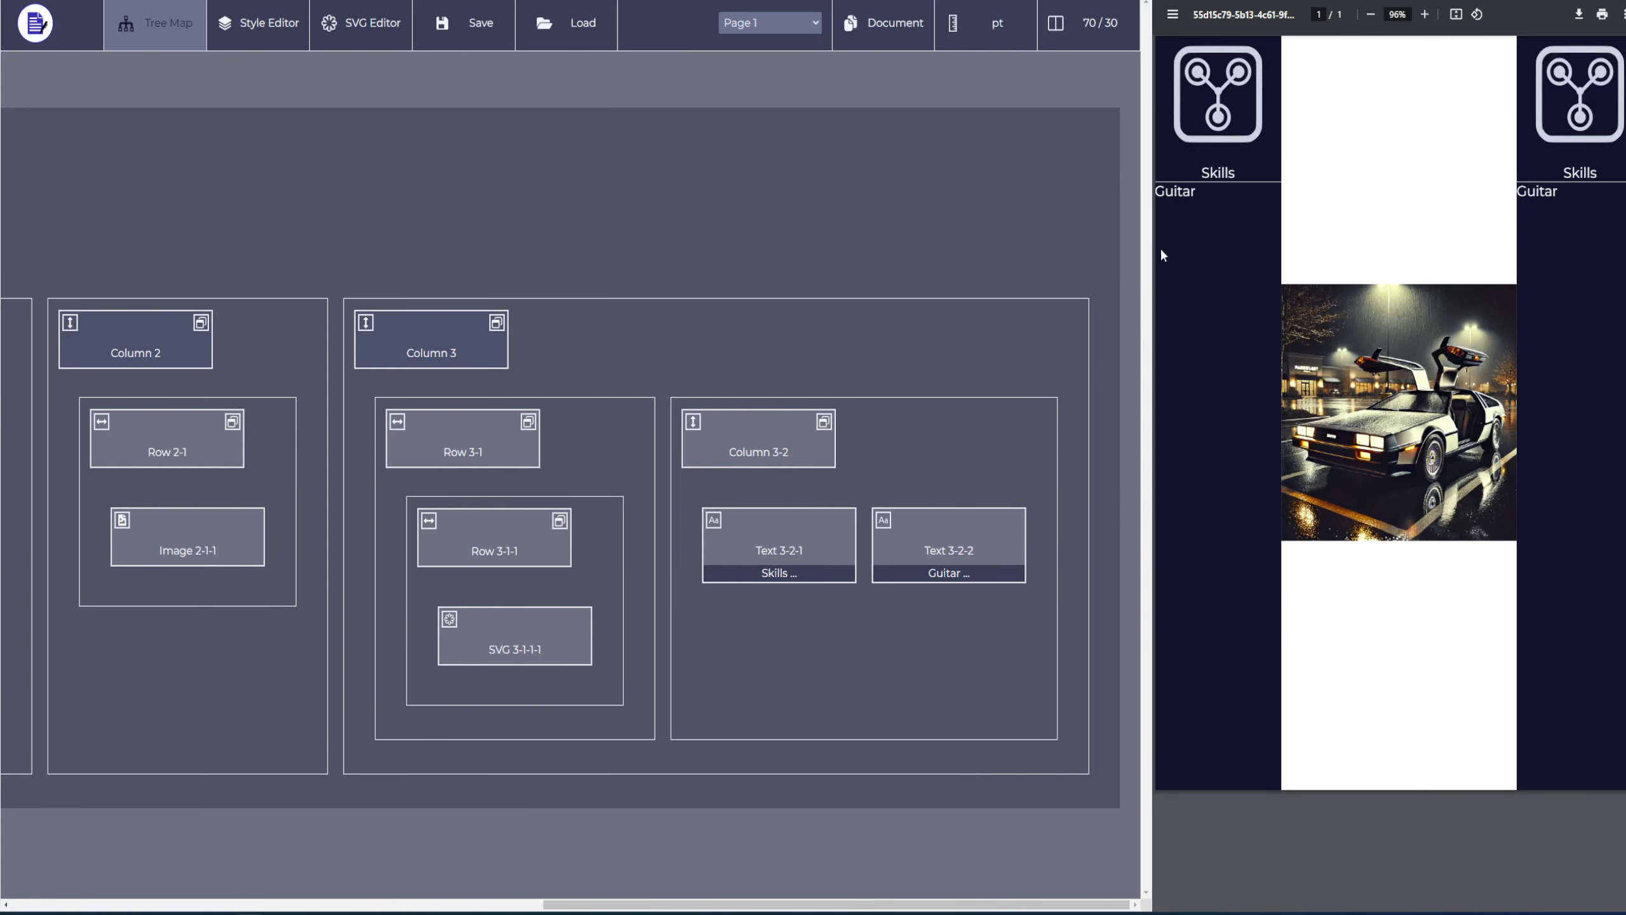
Delete the pasted Column 3 from Page 1
{"action": "scroll", "coordinate": [640, 160], "scroll_direction": "left", "scroll_amount": 7}
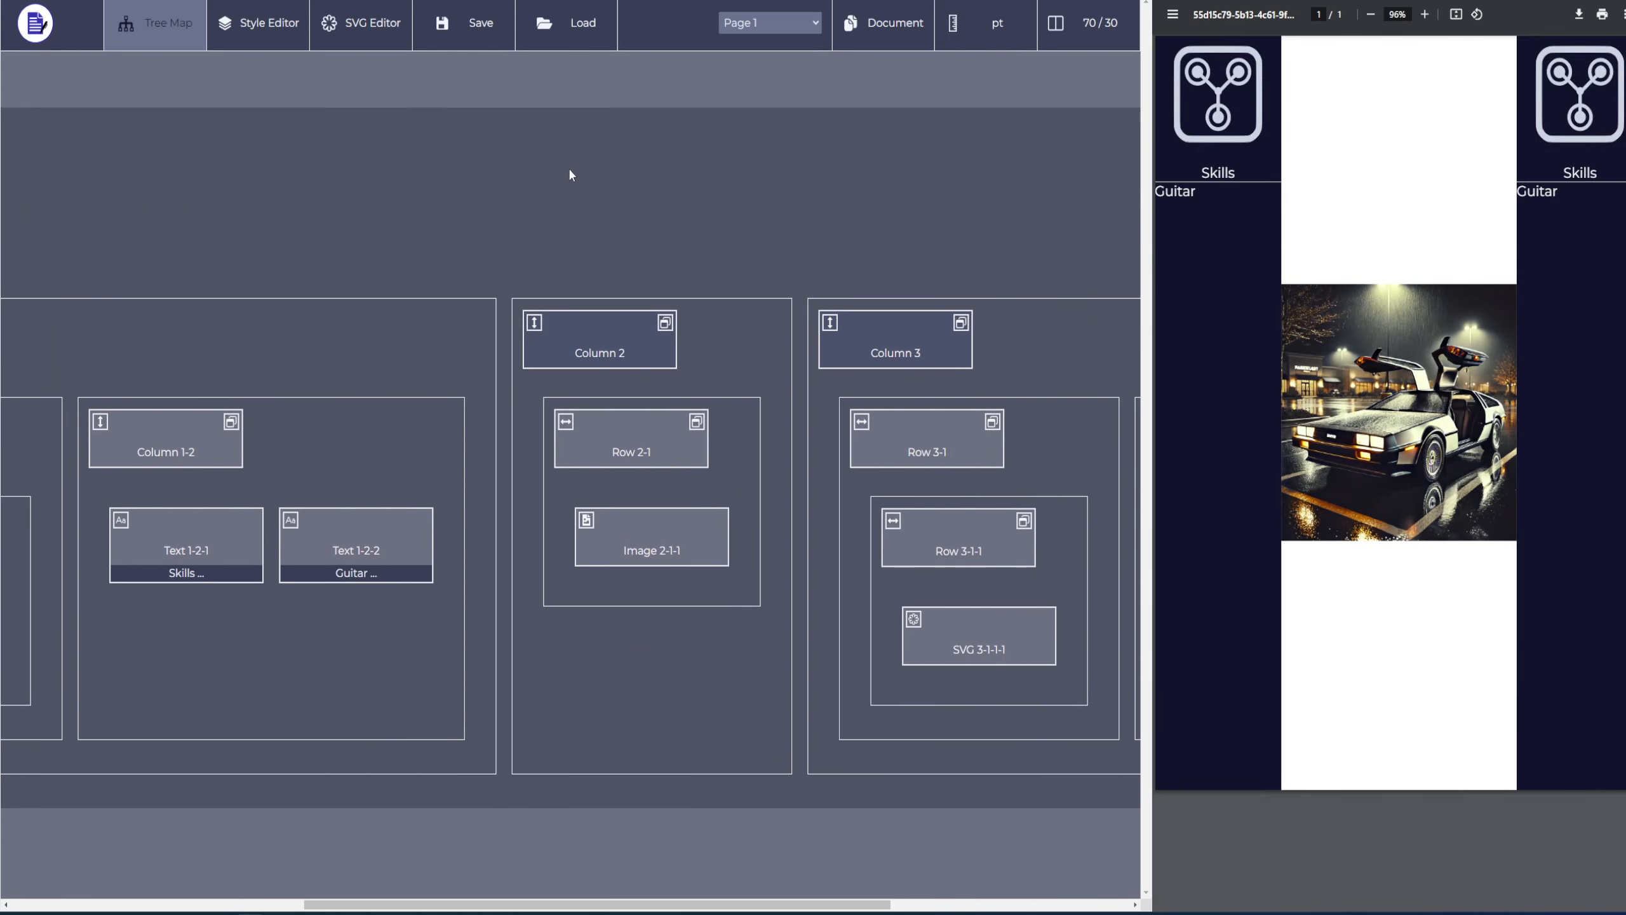
{"action": "scroll", "coordinate": [639, 215], "scroll_direction": "right", "scroll_amount": 7}
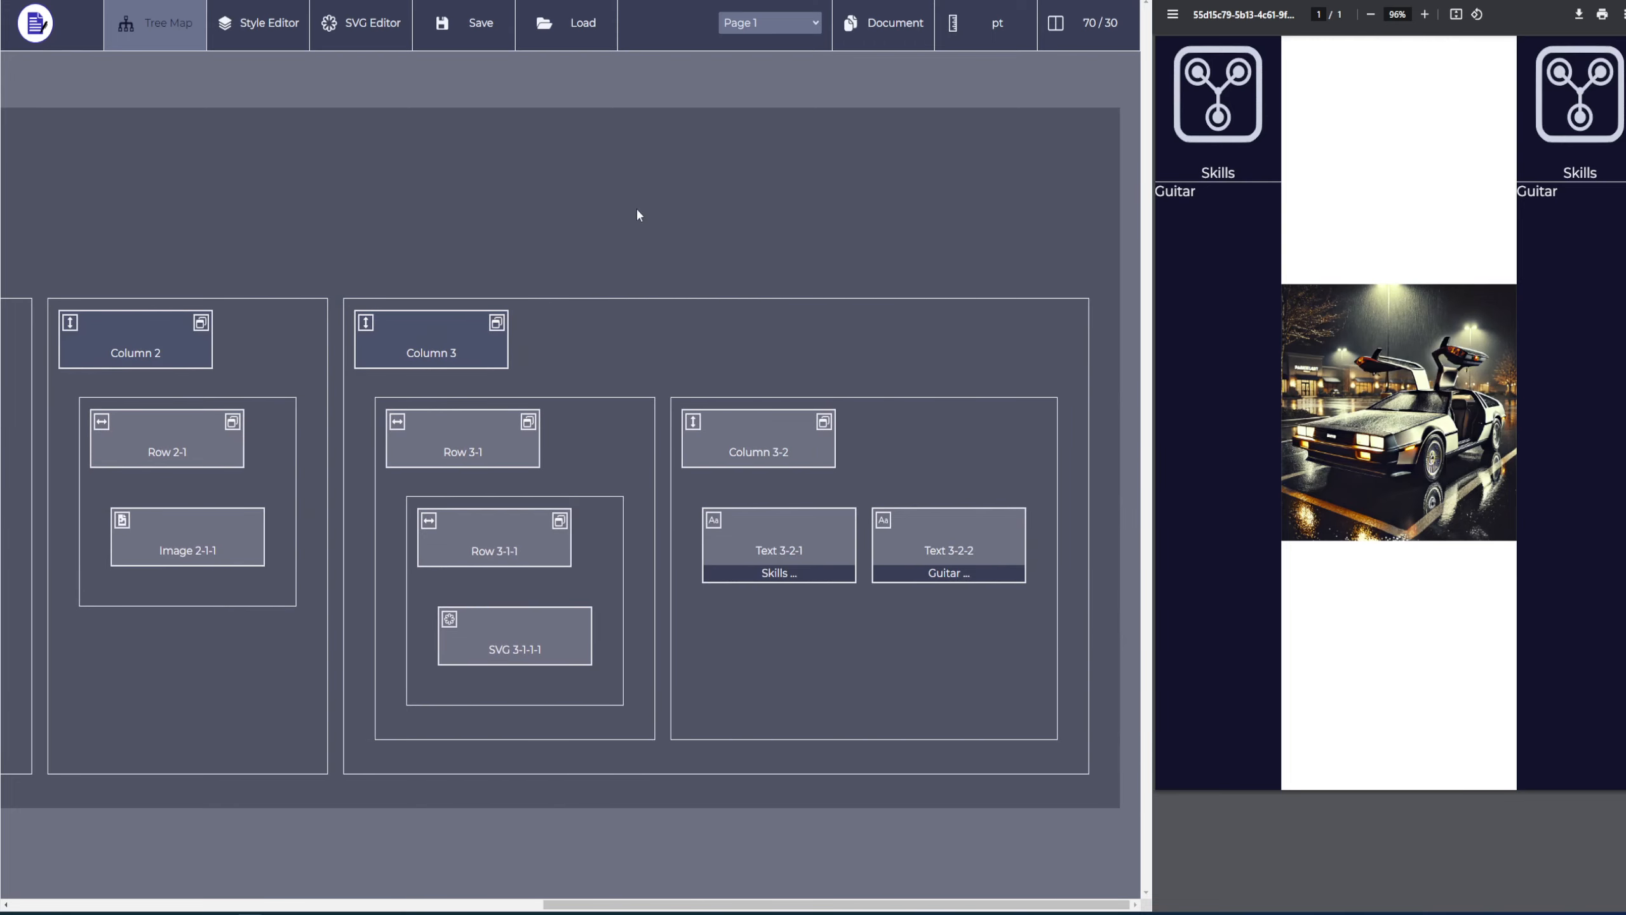
{"action": "left_click", "coordinate": [428, 350]}
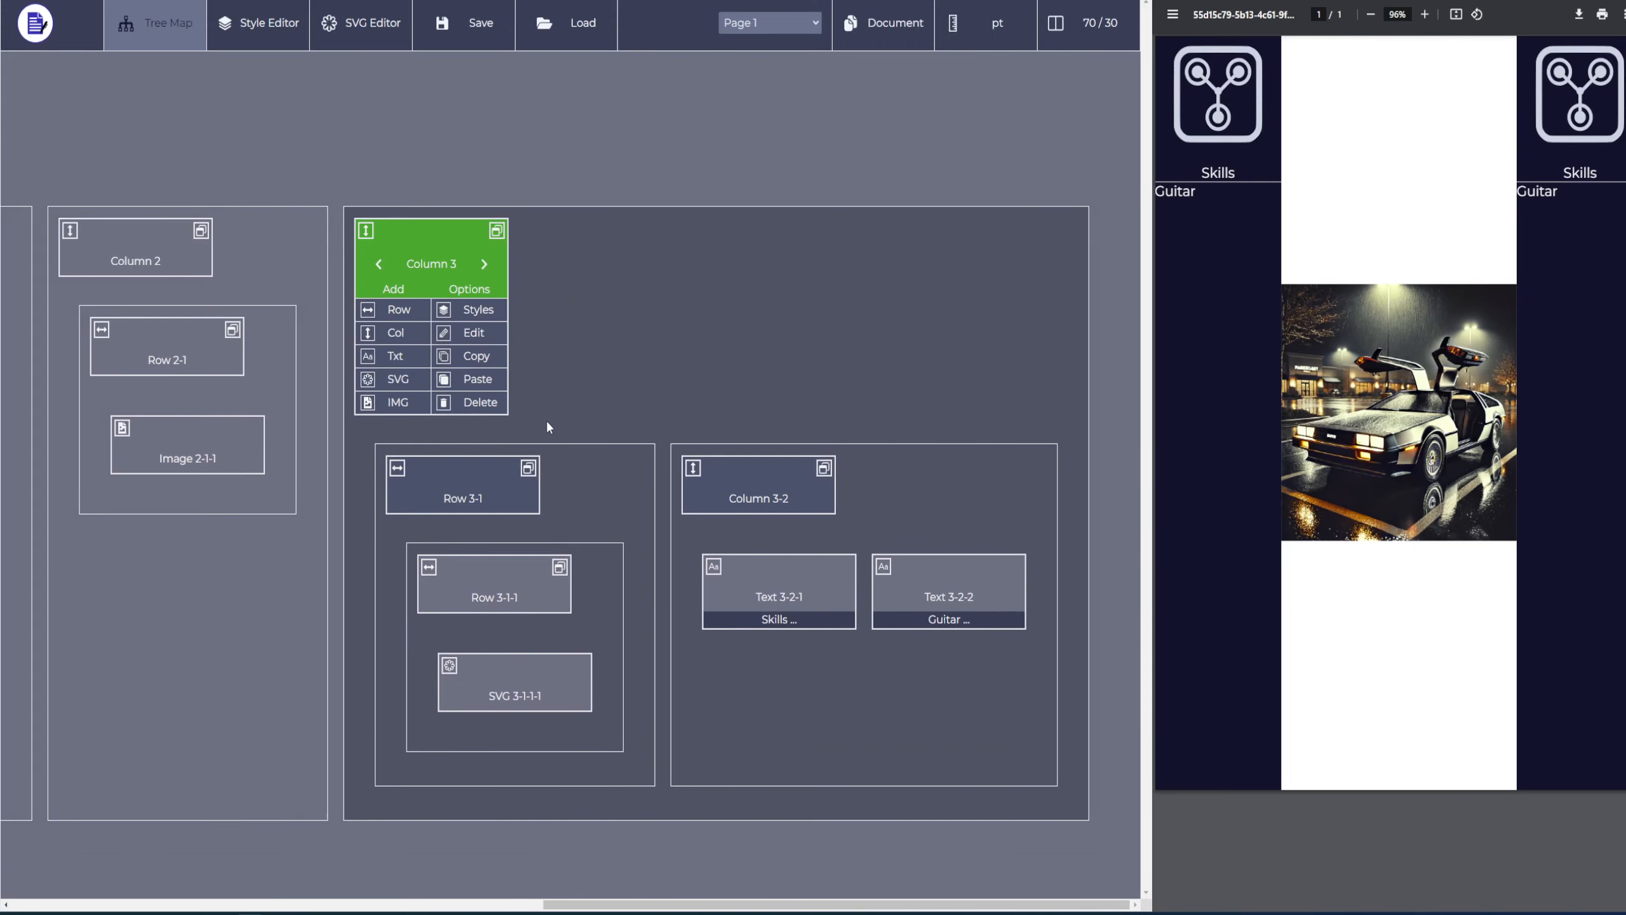
{"action": "left_click", "coordinate": [504, 395]}
{"action": "type", "text": "d"}
{"action": "key", "text": "Return"}
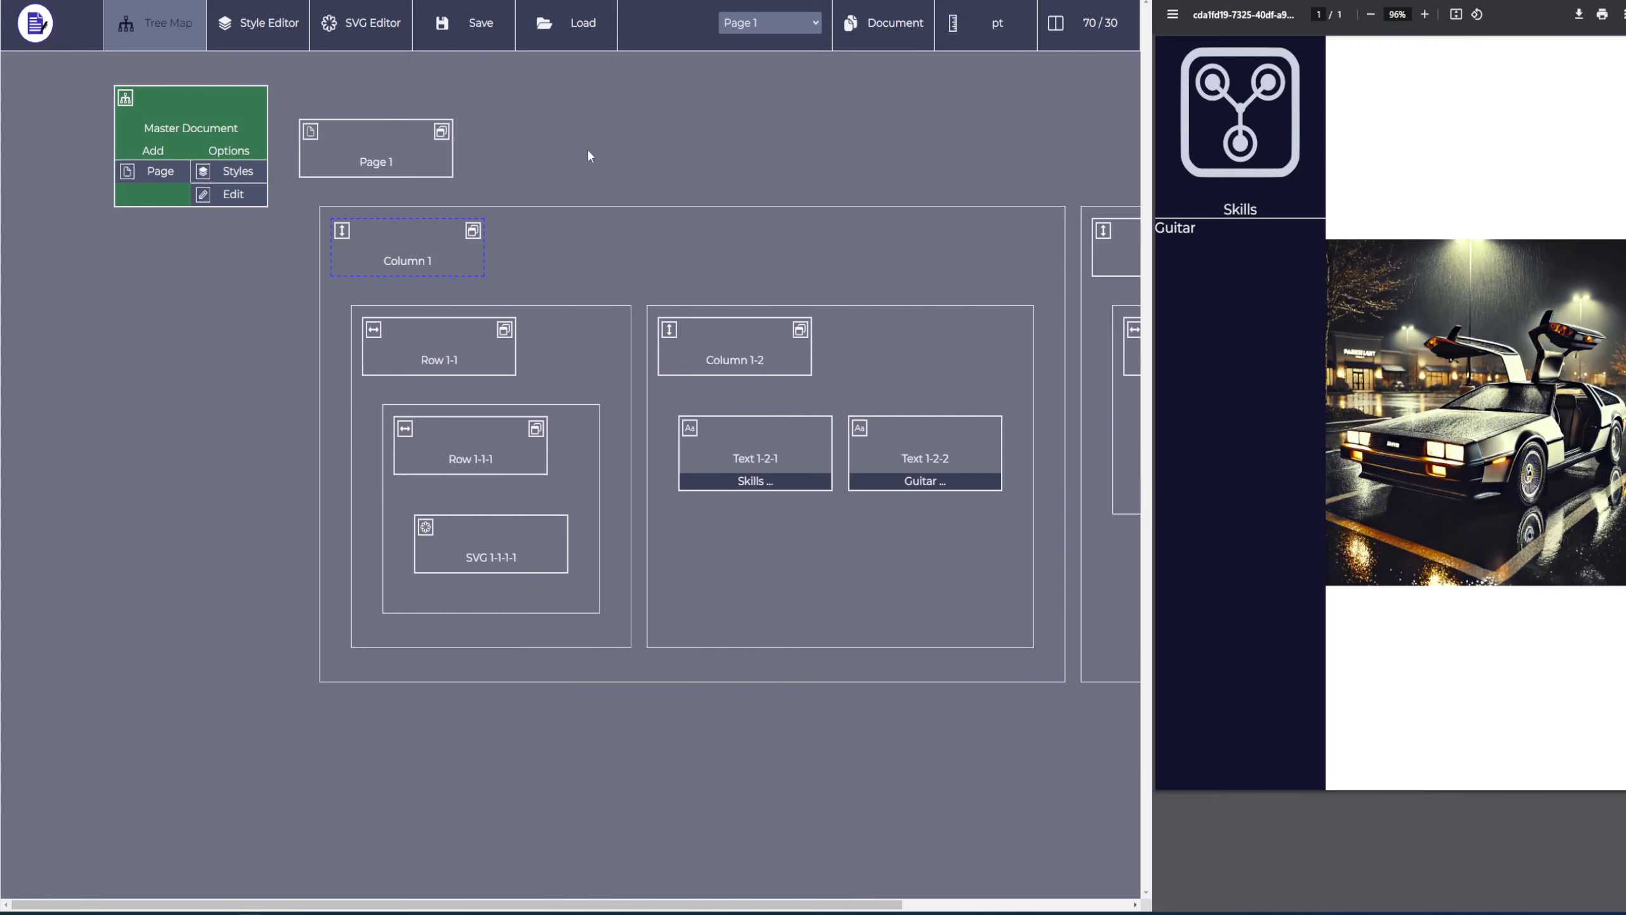
Move the Temporary Color style below left column in the applied style order of Column 1
{"action": "left_click", "coordinate": [410, 261]}
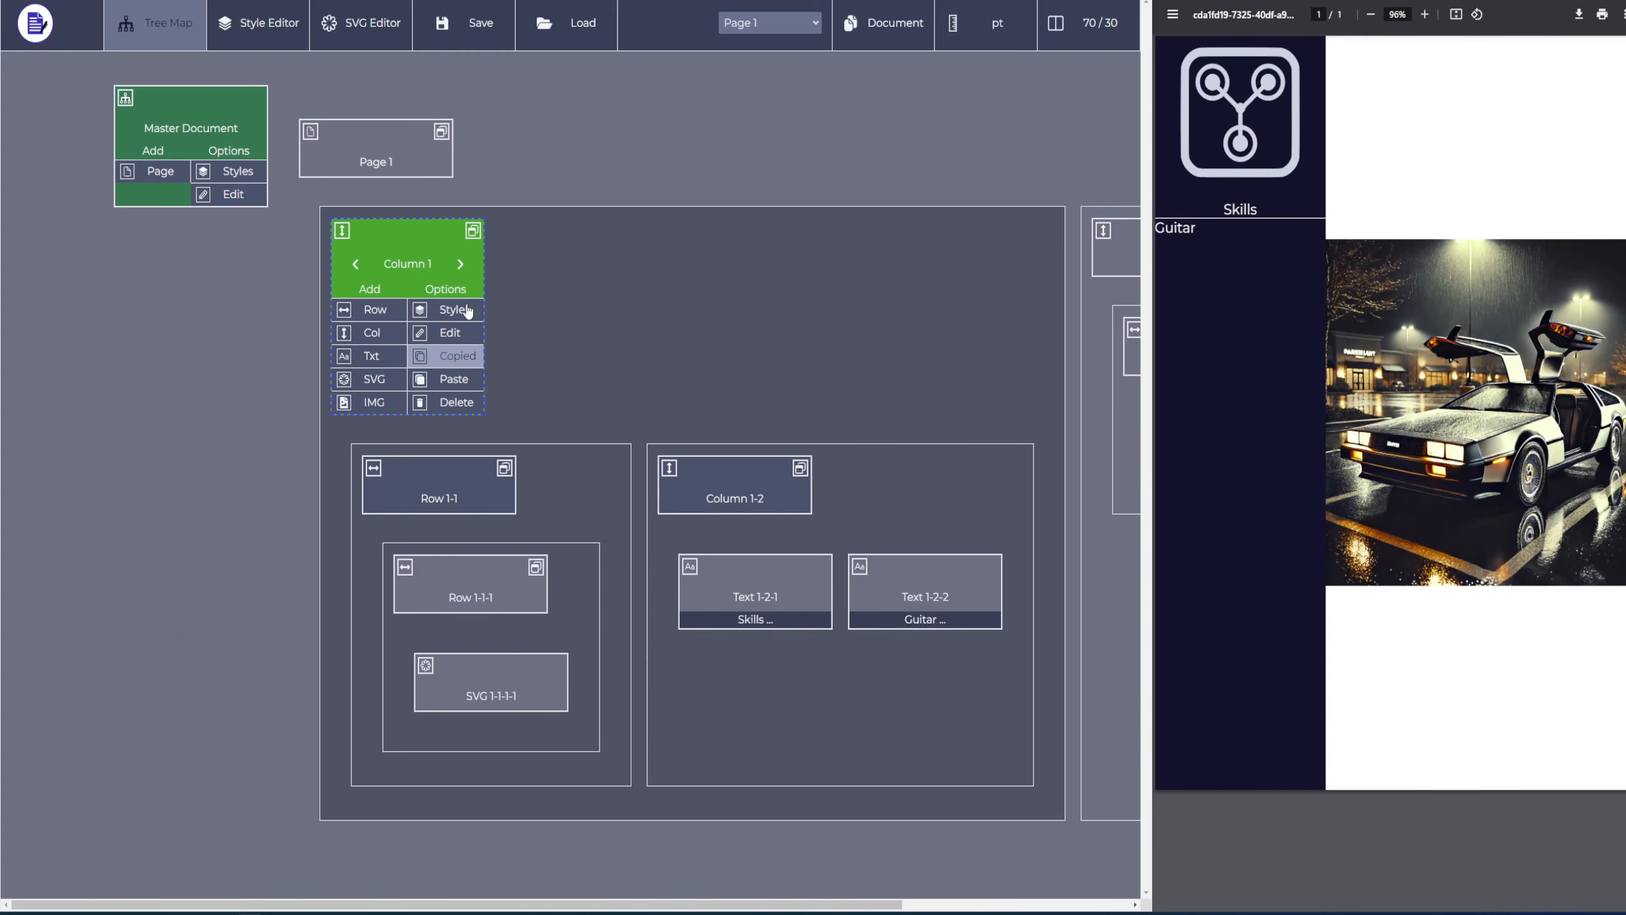
{"action": "left_click", "coordinate": [459, 310]}
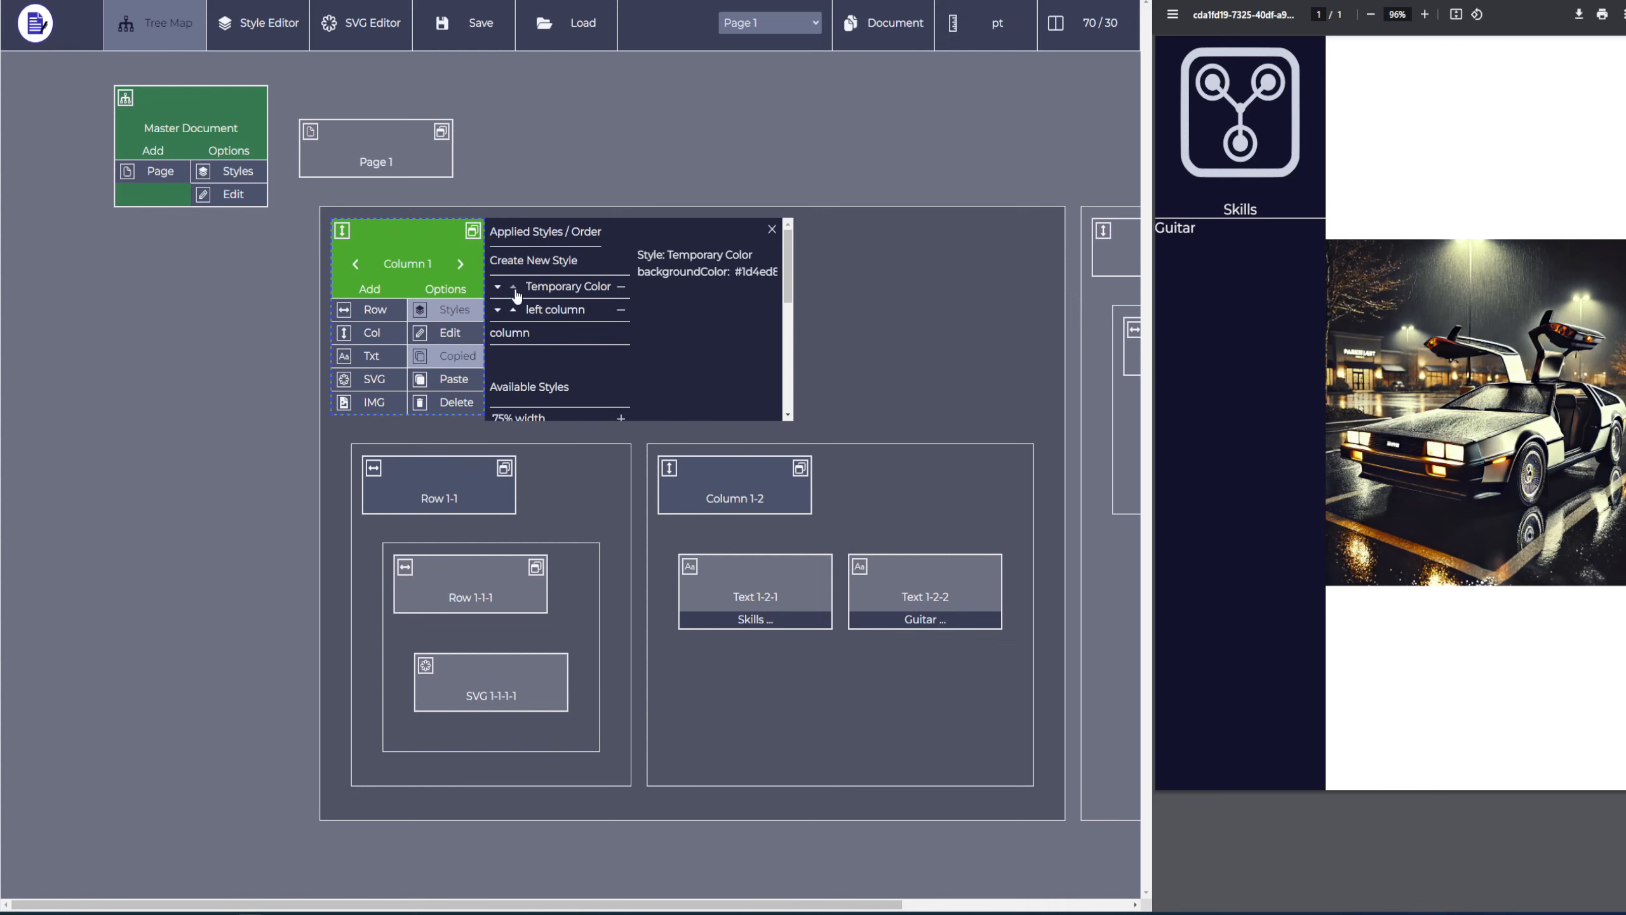
{"action": "left_click", "coordinate": [497, 288]}
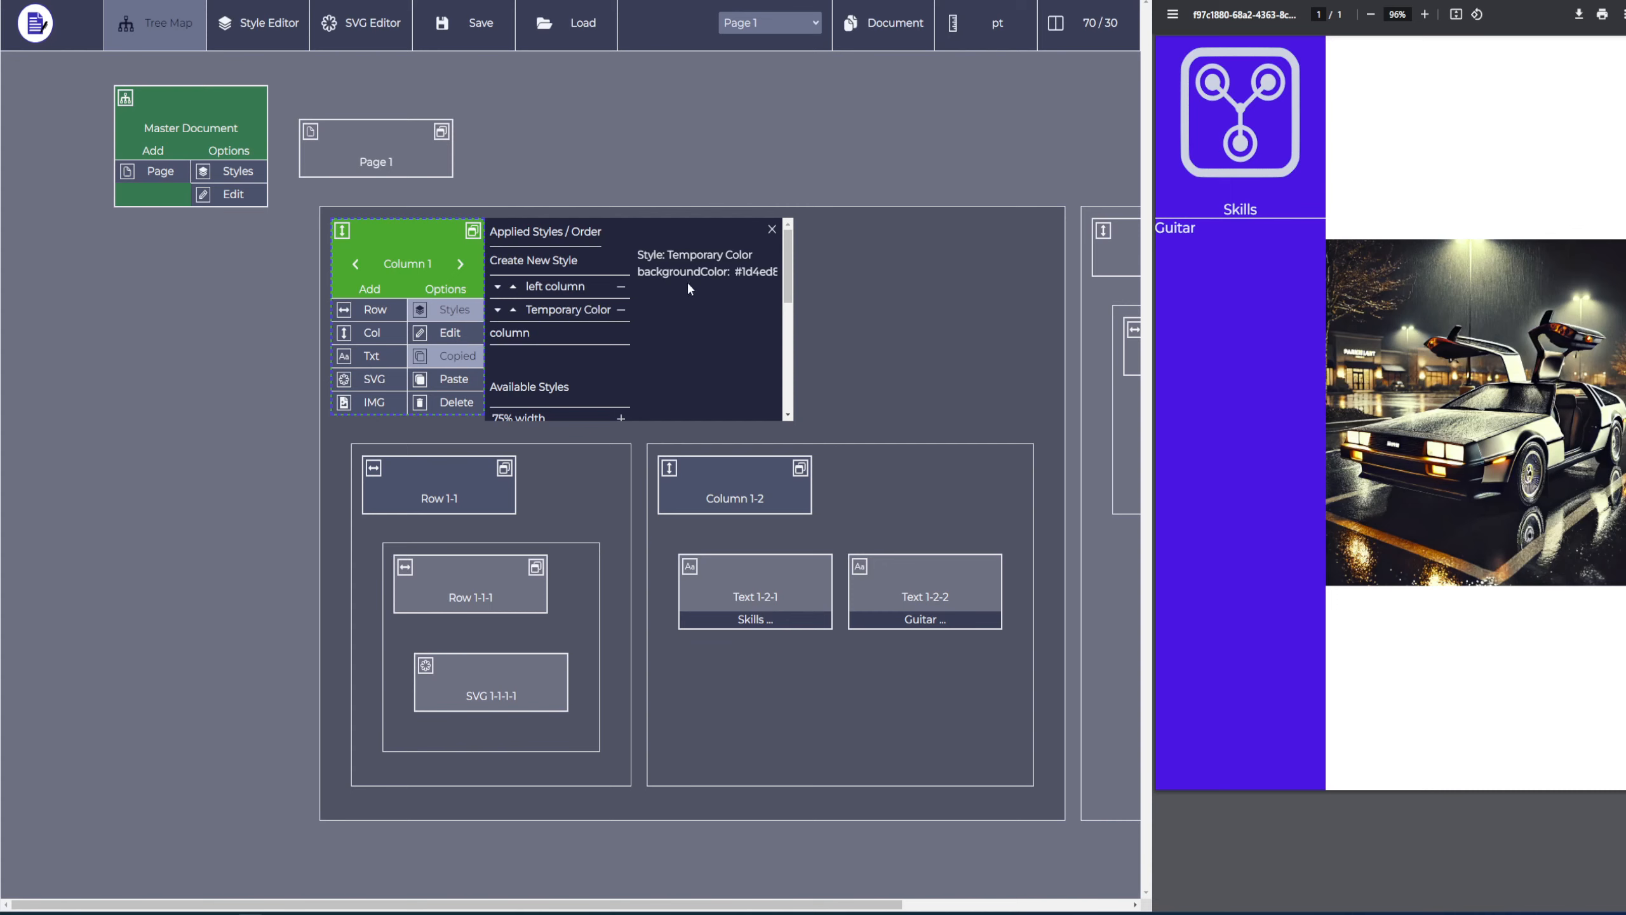
Compare the properties of the left column and Temporary Color styles, and remove Temporary Color from Column 1
{"action": "left_click", "coordinate": [556, 288]}
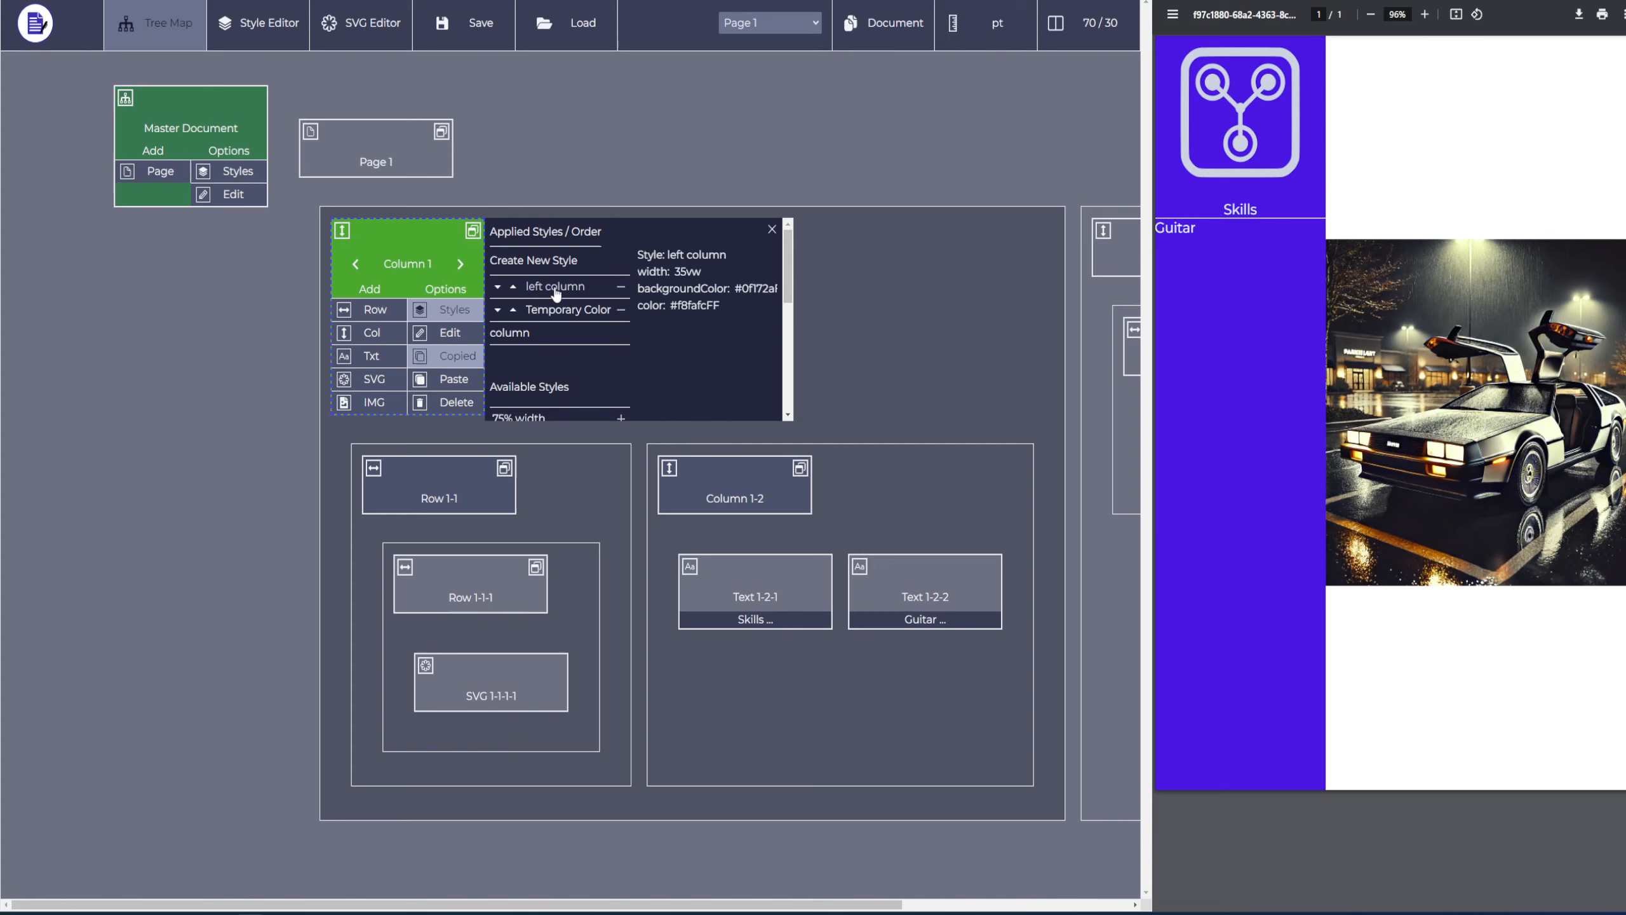
{"action": "left_click", "coordinate": [593, 310]}
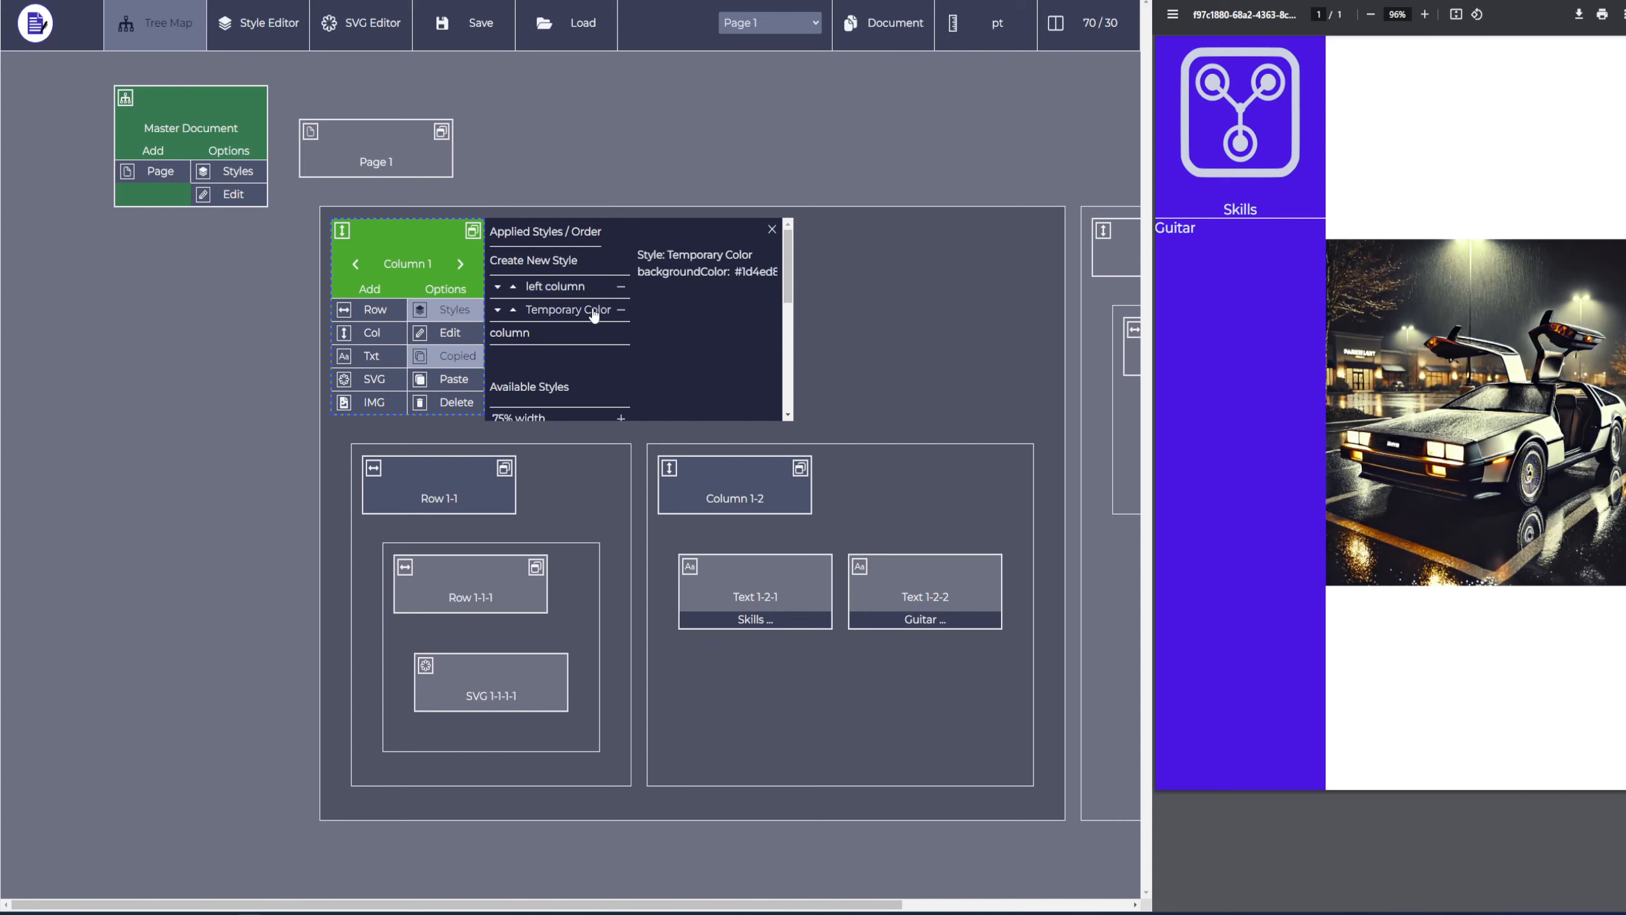
{"action": "left_click", "coordinate": [556, 287]}
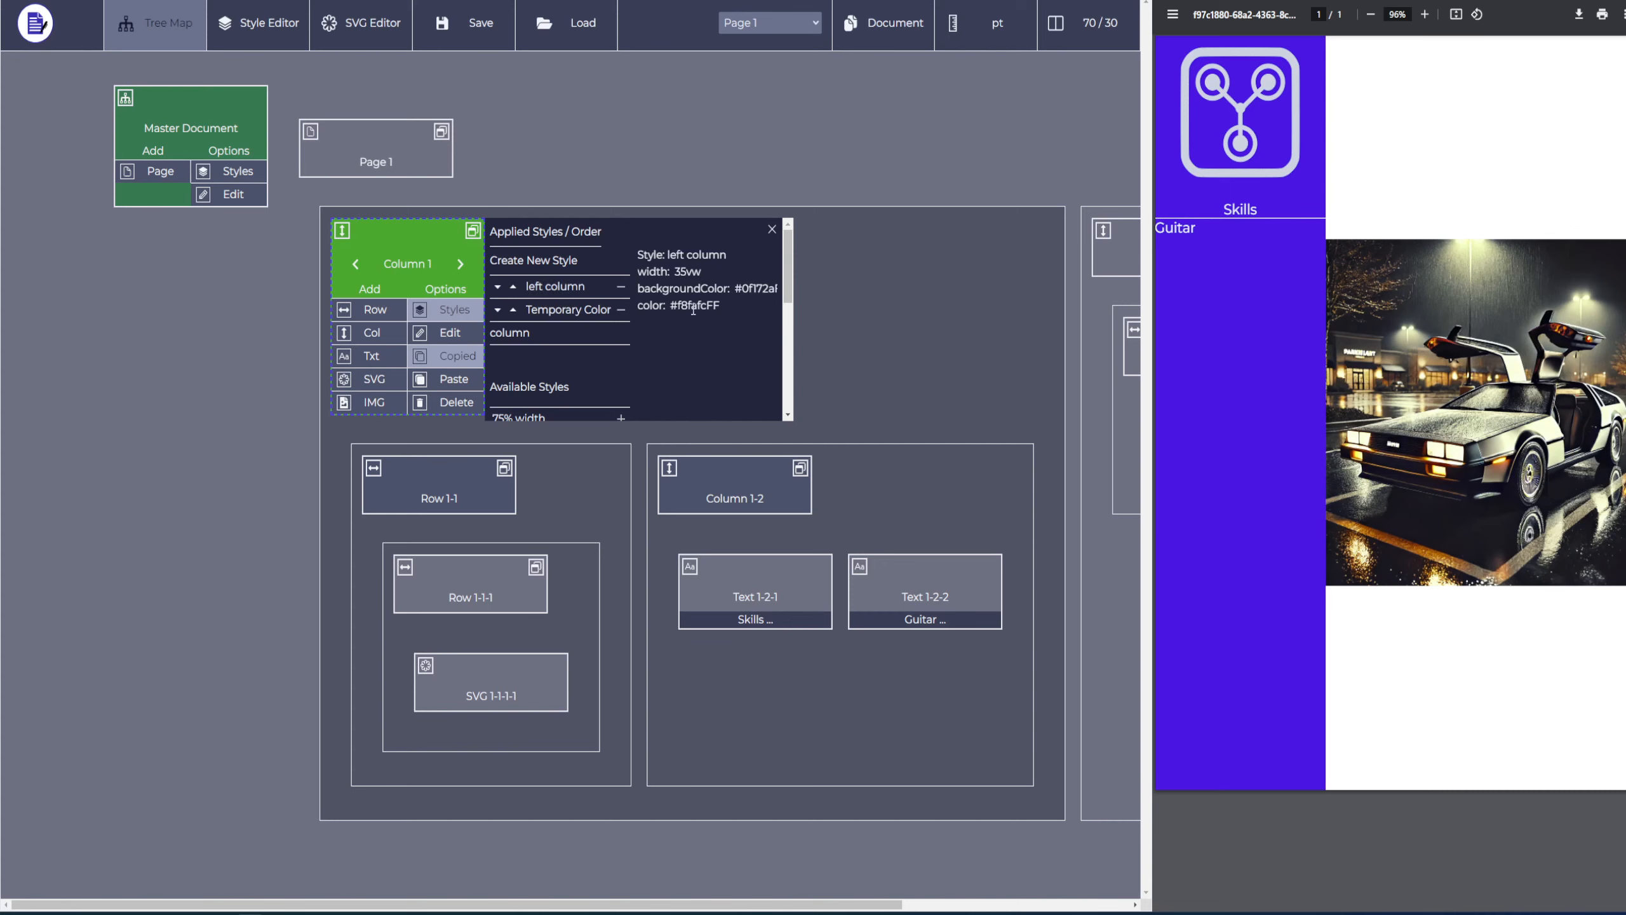
{"action": "left_click", "coordinate": [570, 310]}
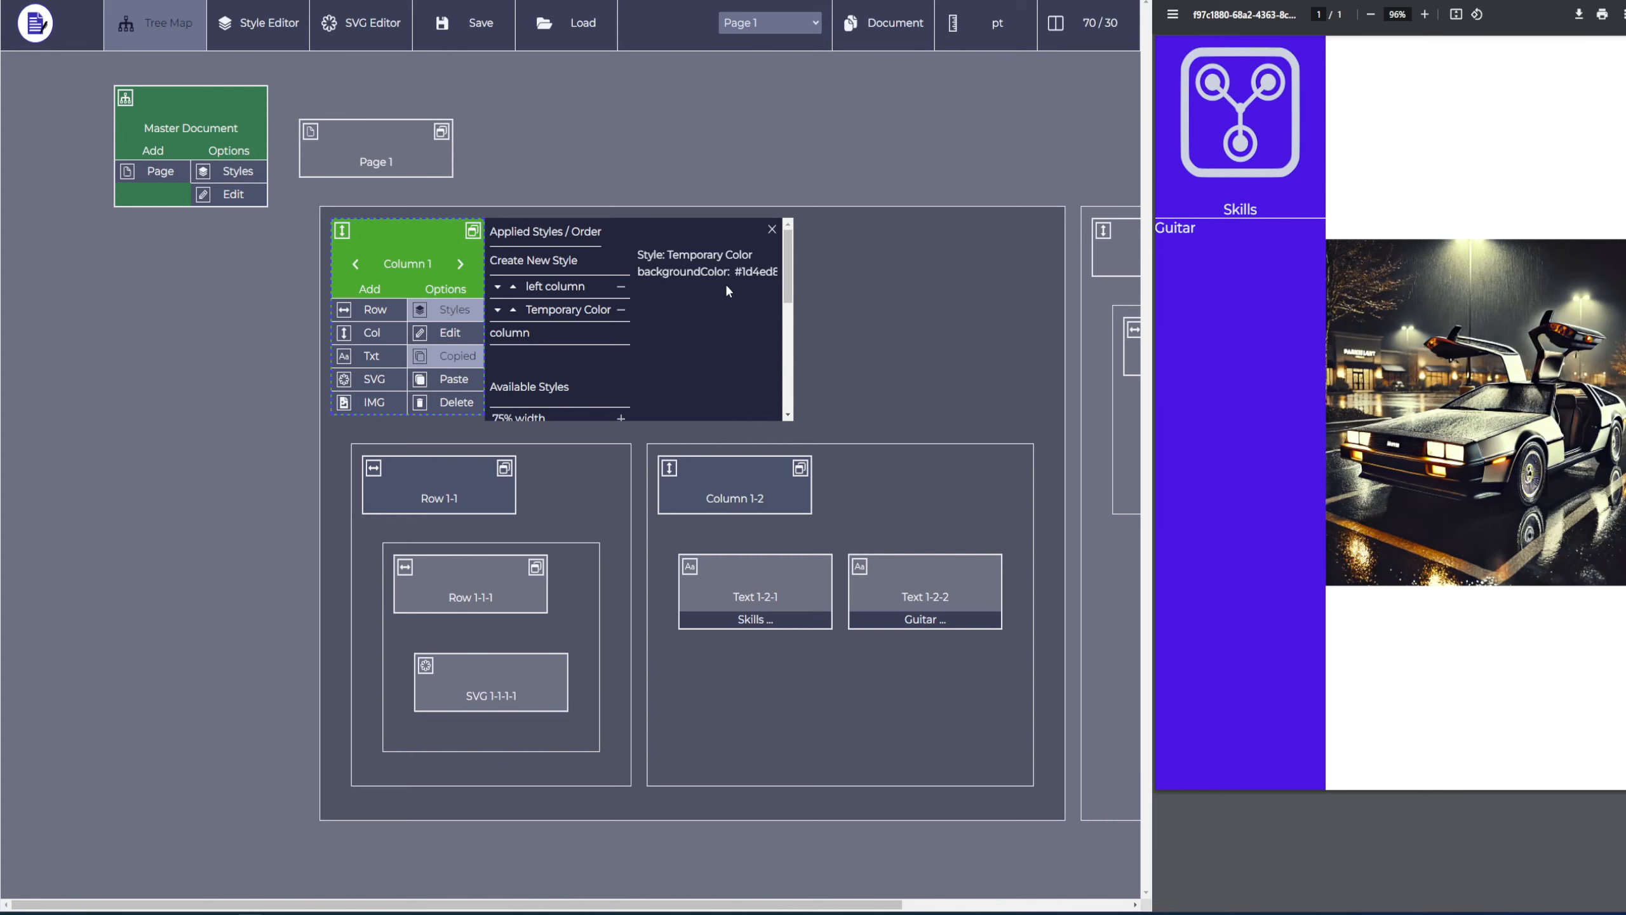
{"action": "left_click", "coordinate": [622, 310]}
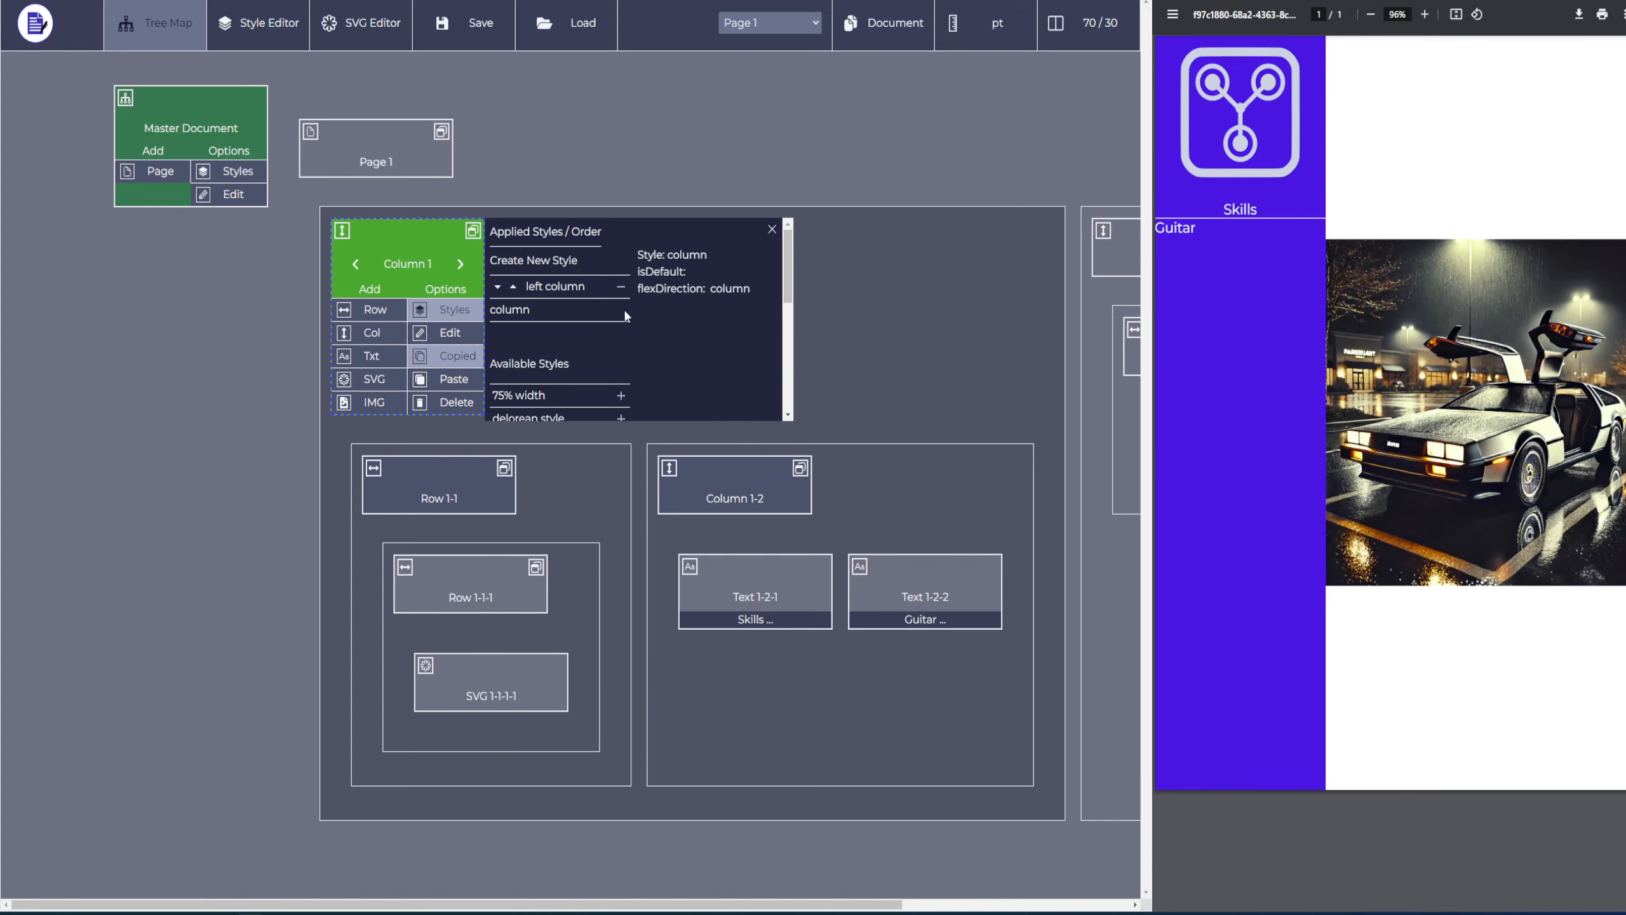
Review the styles available for Column 1 with their properties, close the style list, and look across Page 1's element tree
{"action": "scroll", "coordinate": [597, 335], "scroll_direction": "down", "scroll_amount": 5}
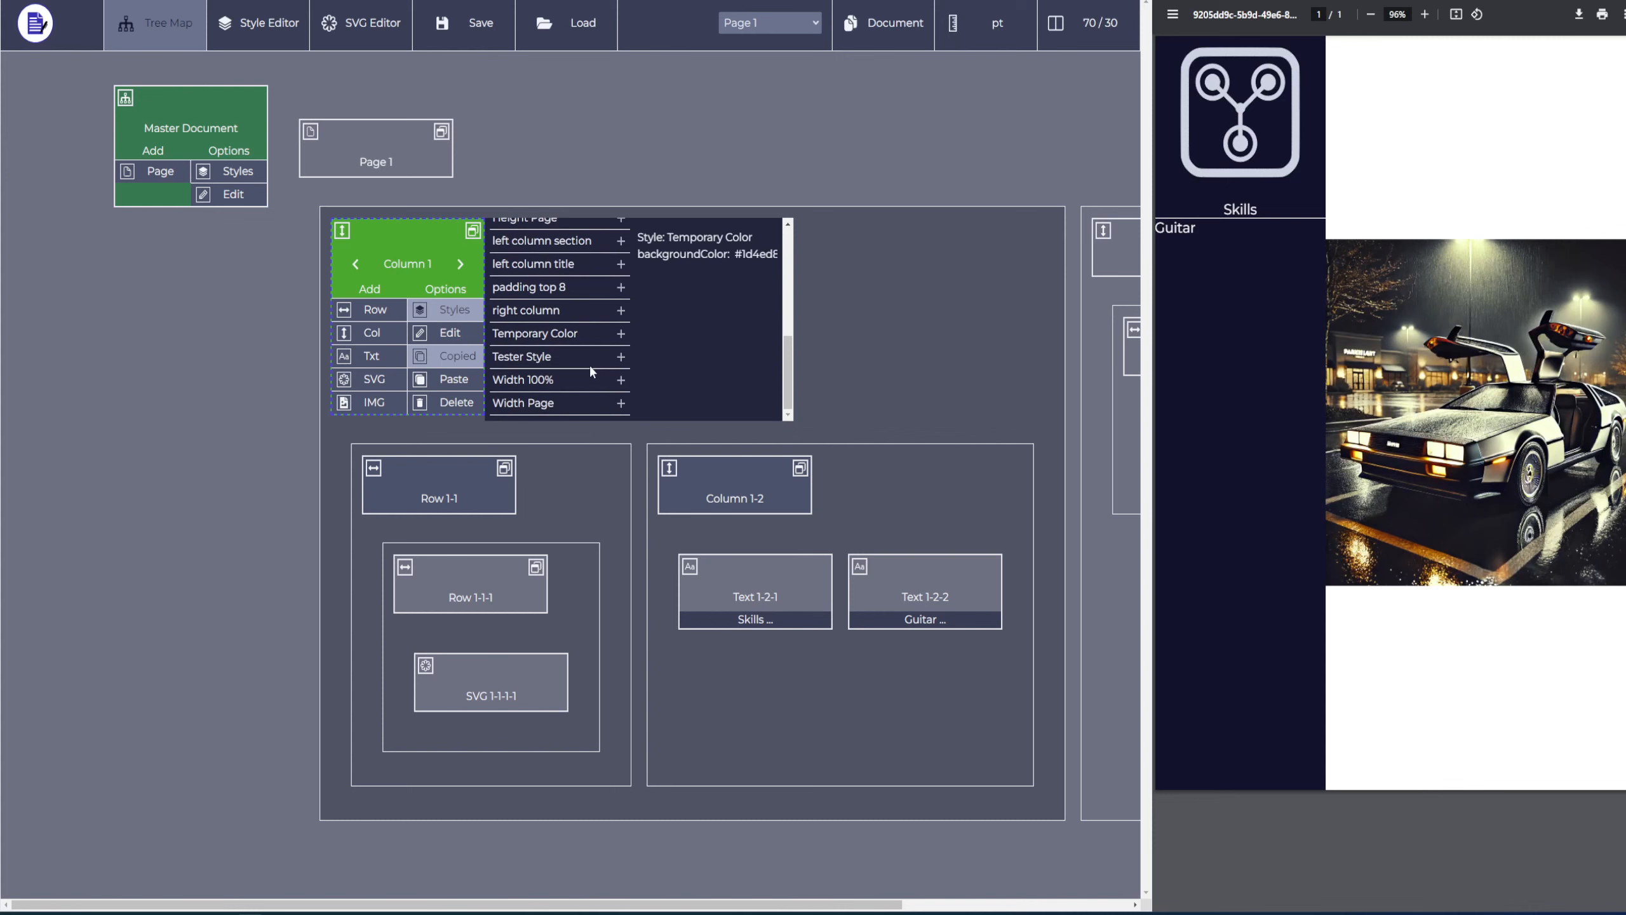
{"action": "scroll", "coordinate": [590, 364], "scroll_direction": "up", "scroll_amount": 5}
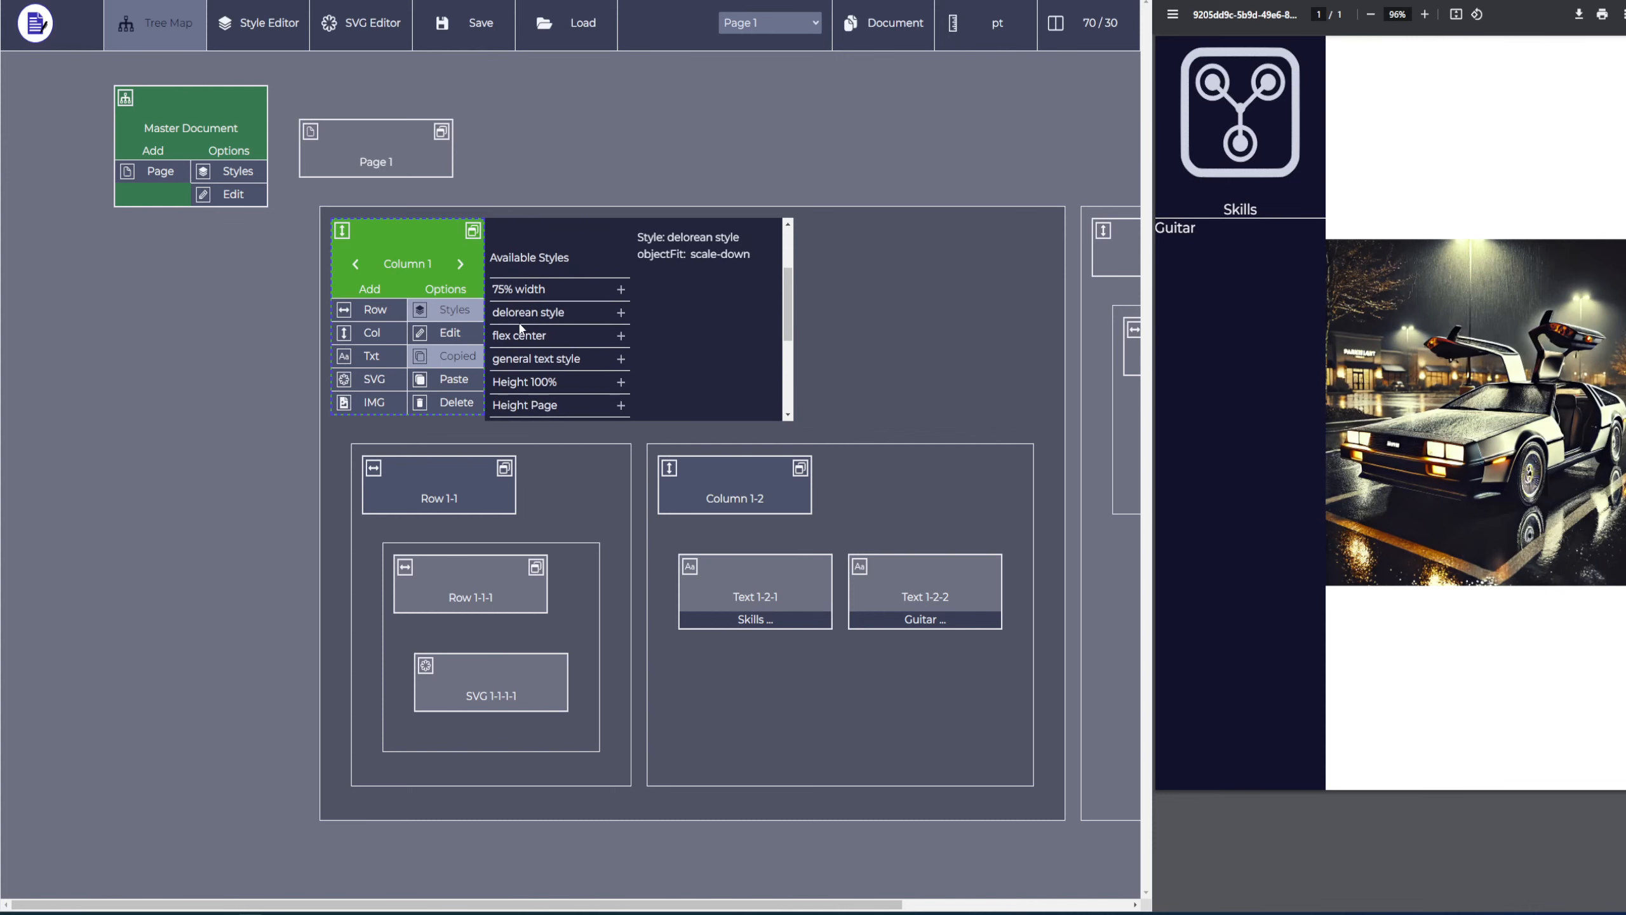
{"action": "scroll", "coordinate": [527, 327], "scroll_direction": "down", "scroll_amount": 4}
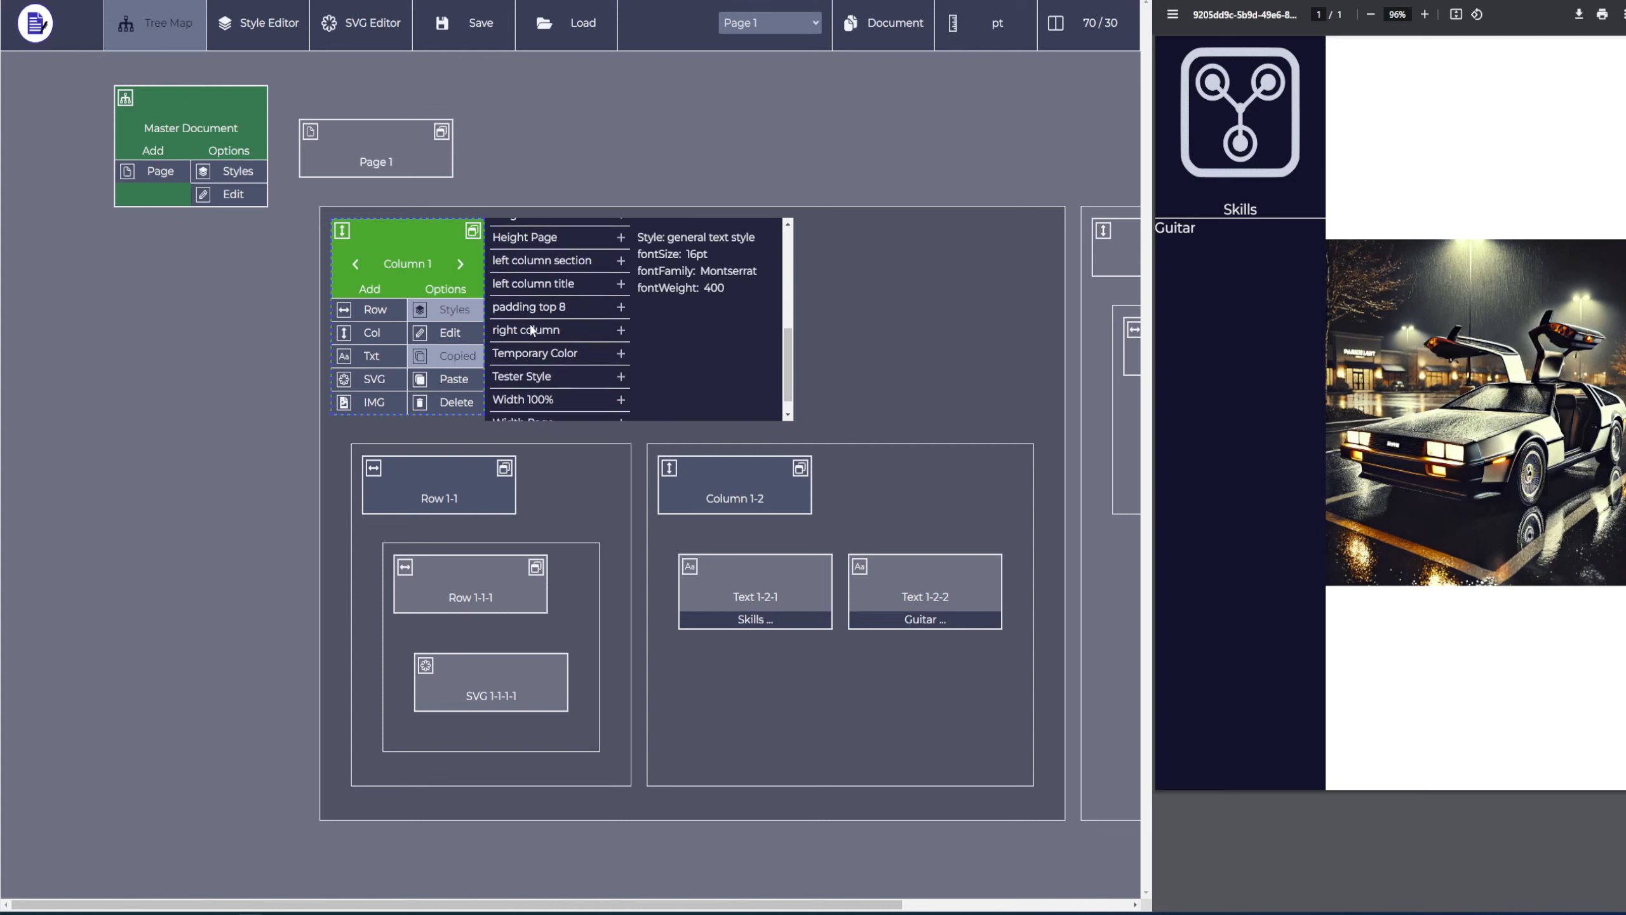
{"action": "scroll", "coordinate": [531, 330], "scroll_direction": "up", "scroll_amount": 6}
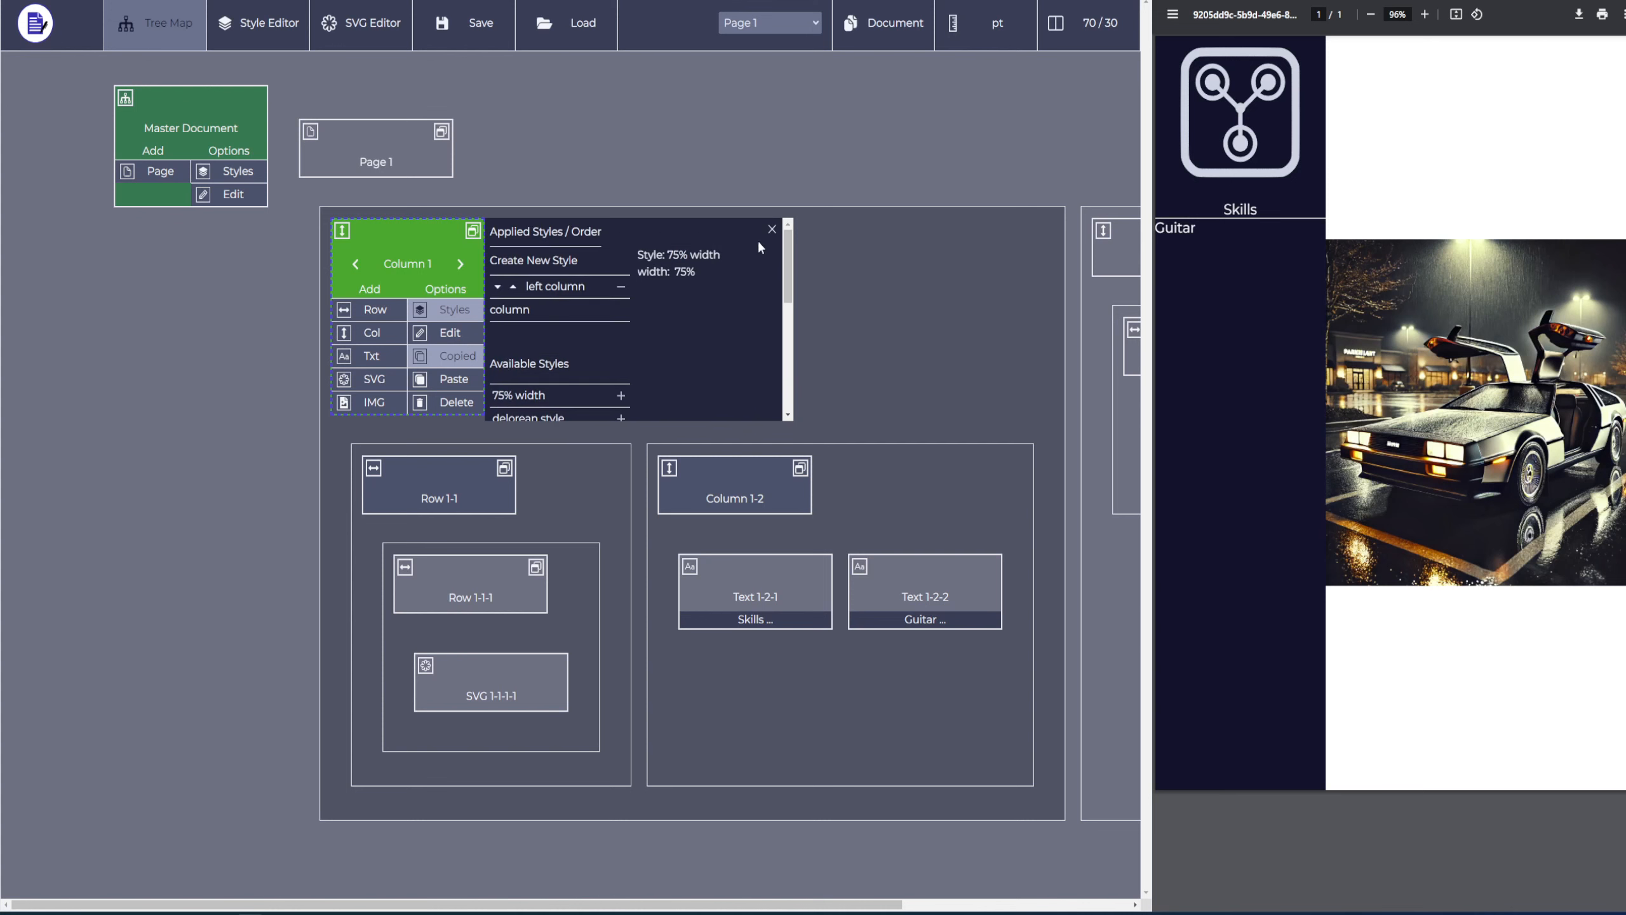
{"action": "left_click", "coordinate": [771, 229]}
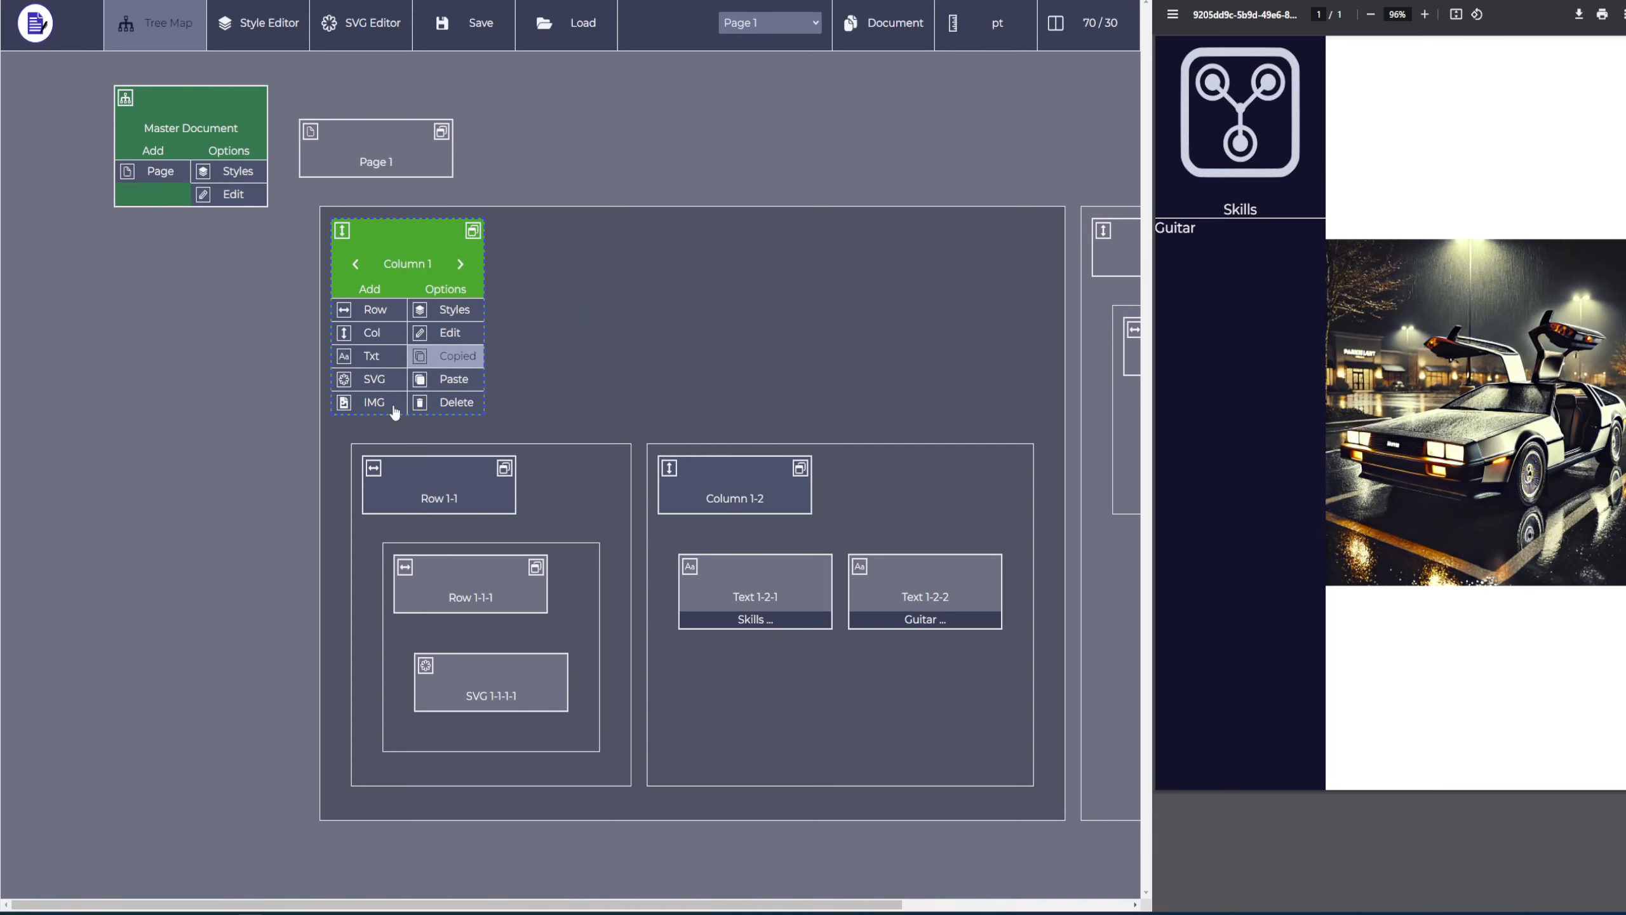
{"action": "scroll", "coordinate": [717, 107], "scroll_direction": "right", "scroll_amount": 5}
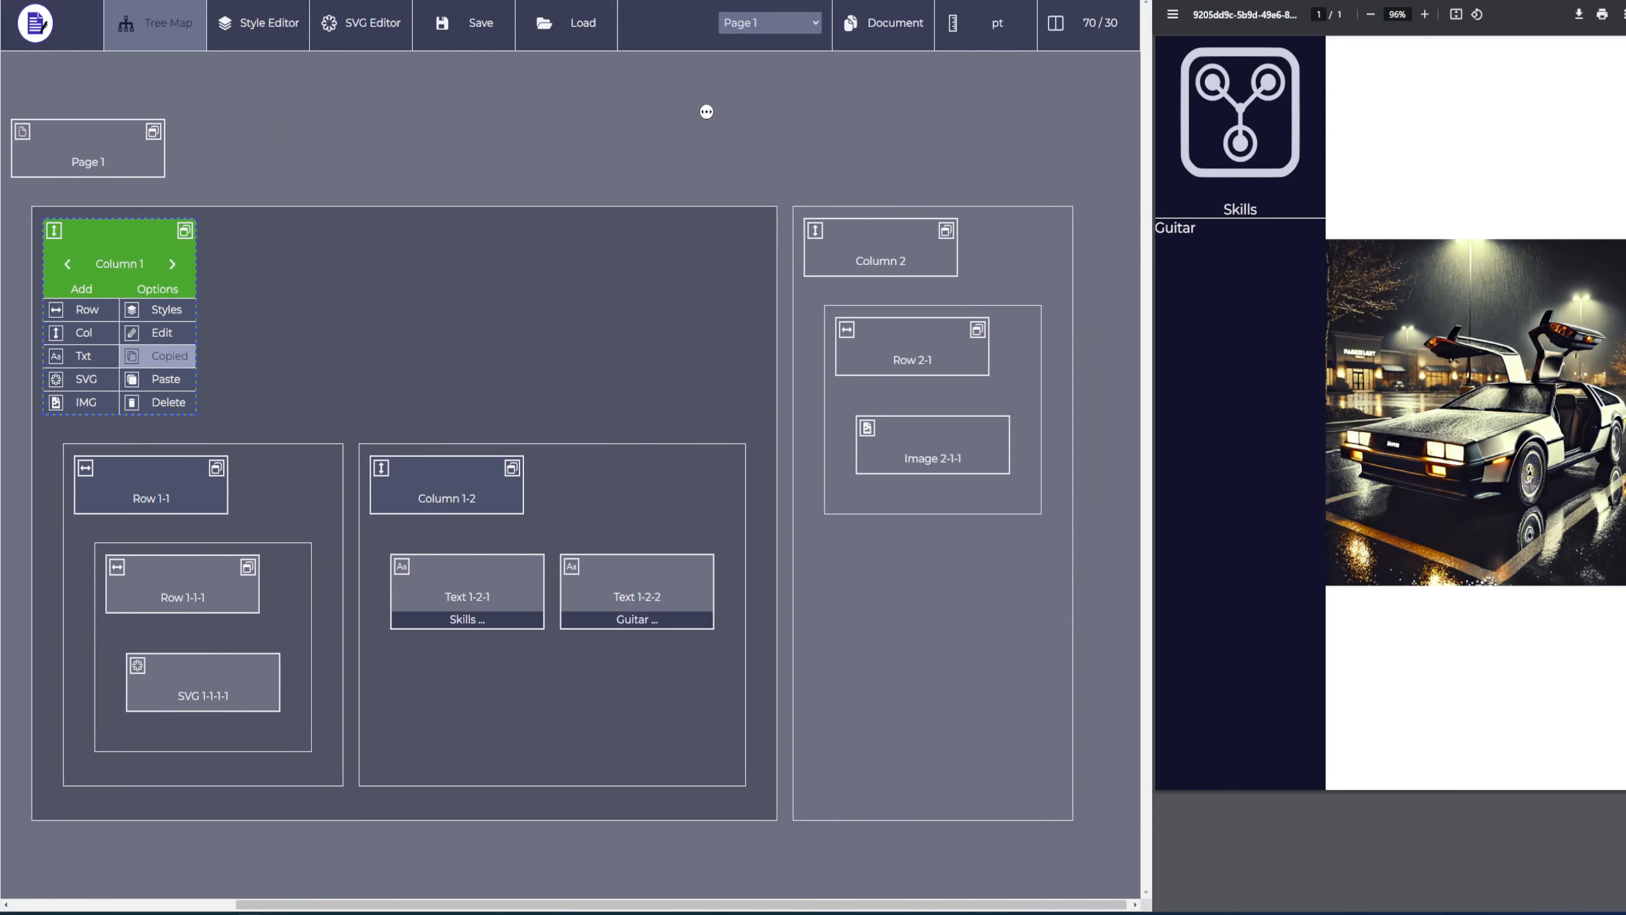
{"action": "scroll", "coordinate": [803, 131], "scroll_direction": "left", "scroll_amount": 5}
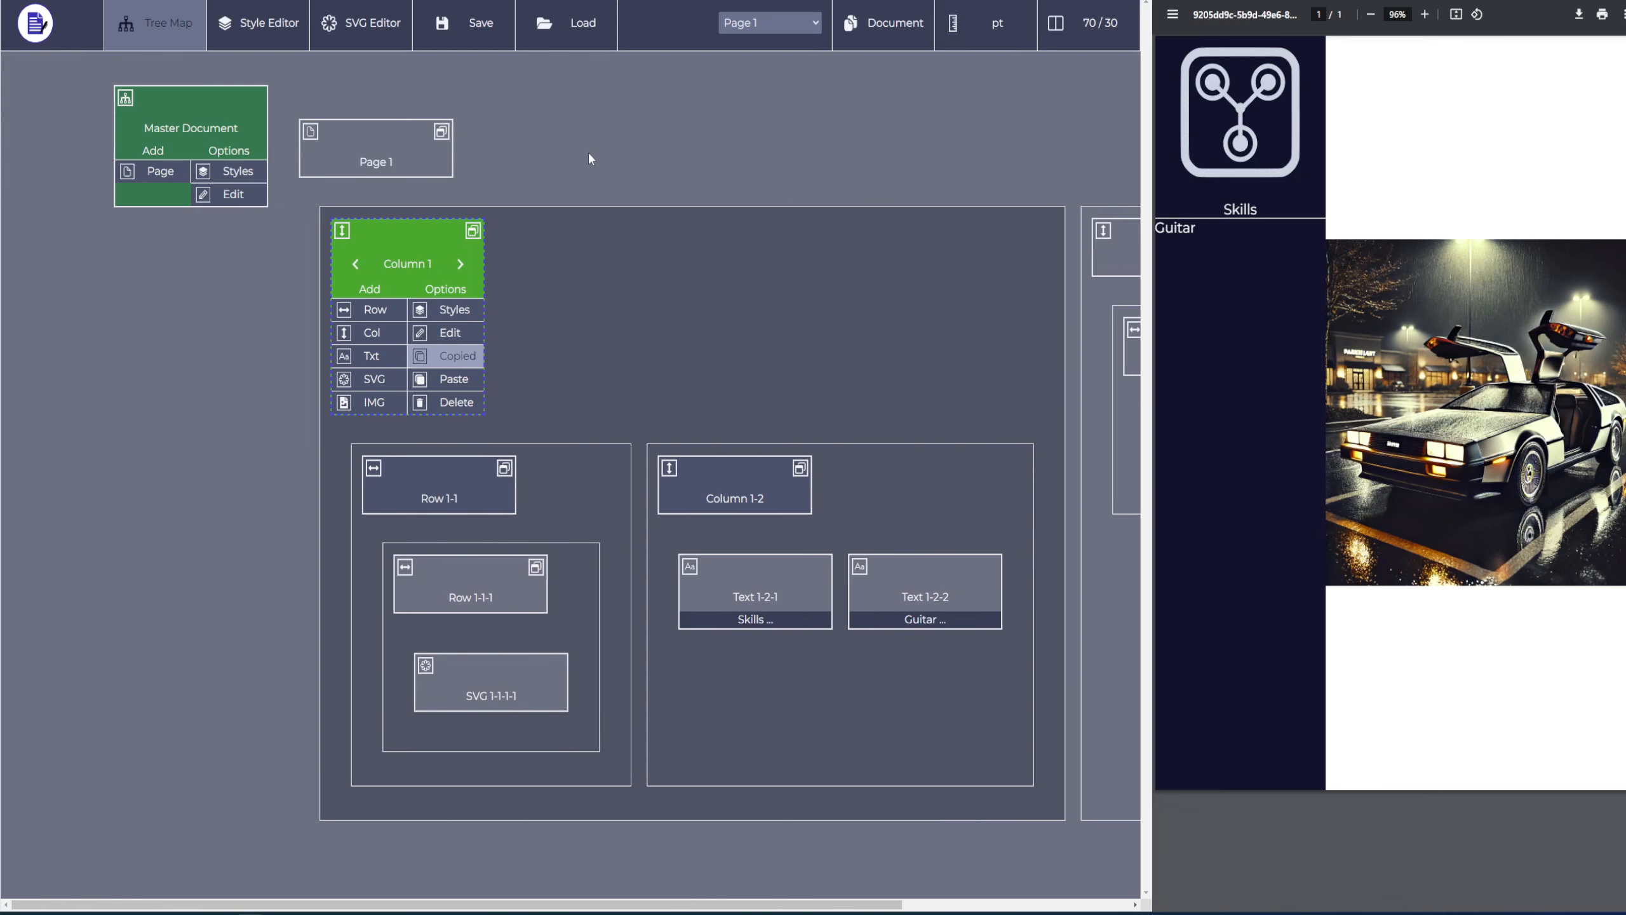